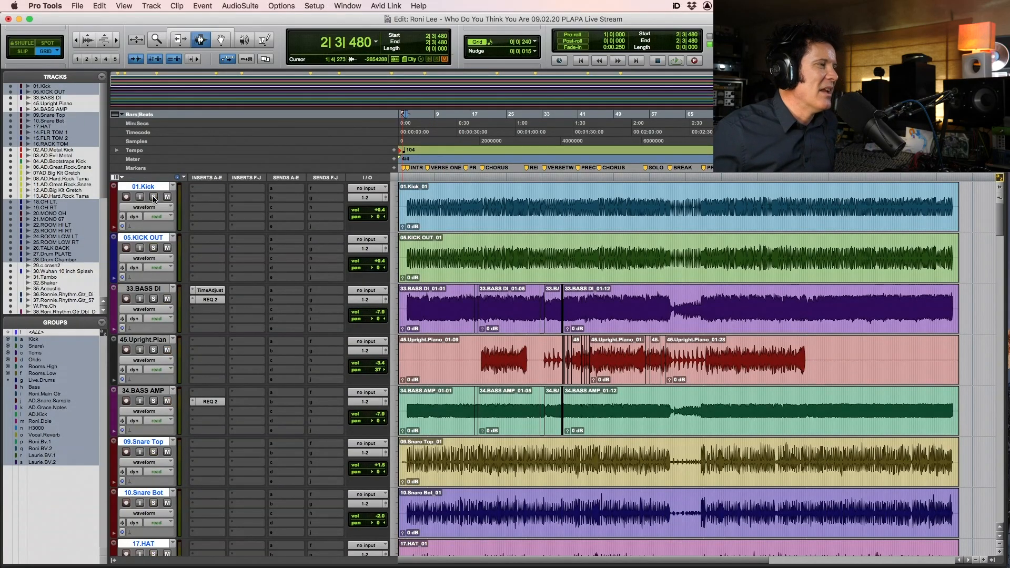
# Place the edit cursor at bar 2 and review the tracks from the kicks down to the vocal effects
pyautogui.moveTo(344, 301); pyautogui.dragTo(344, 300)
pyautogui.click(431, 207)
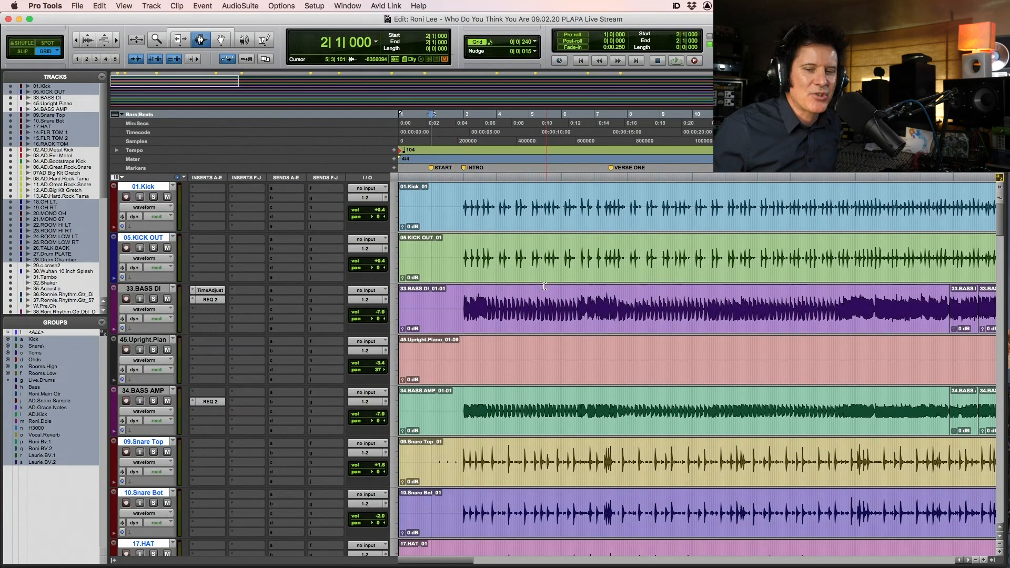
pyautogui.scroll(-15, 544, 286)
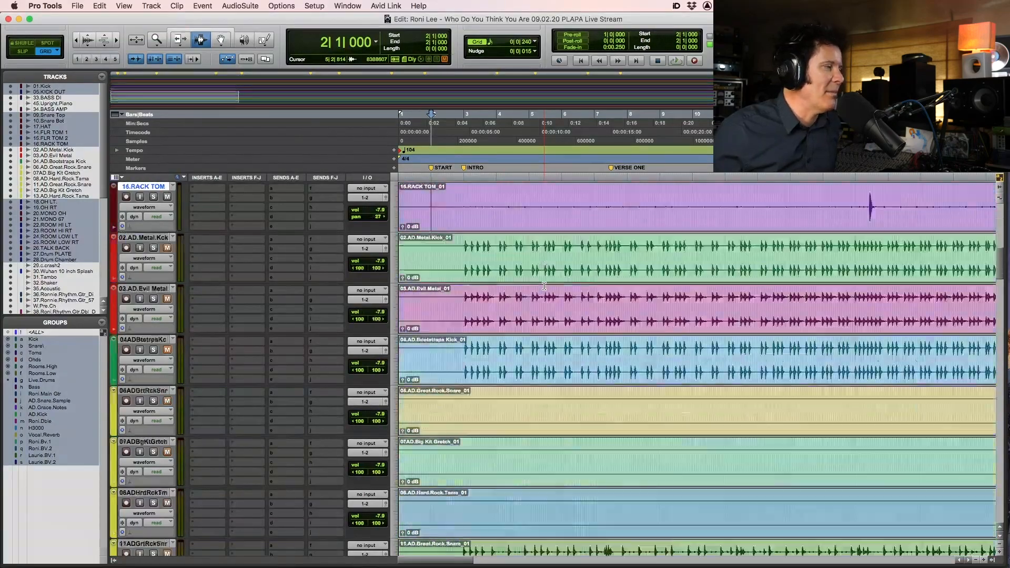
pyautogui.scroll(-6, 544, 286)
pyautogui.scroll(-16, 544, 286)
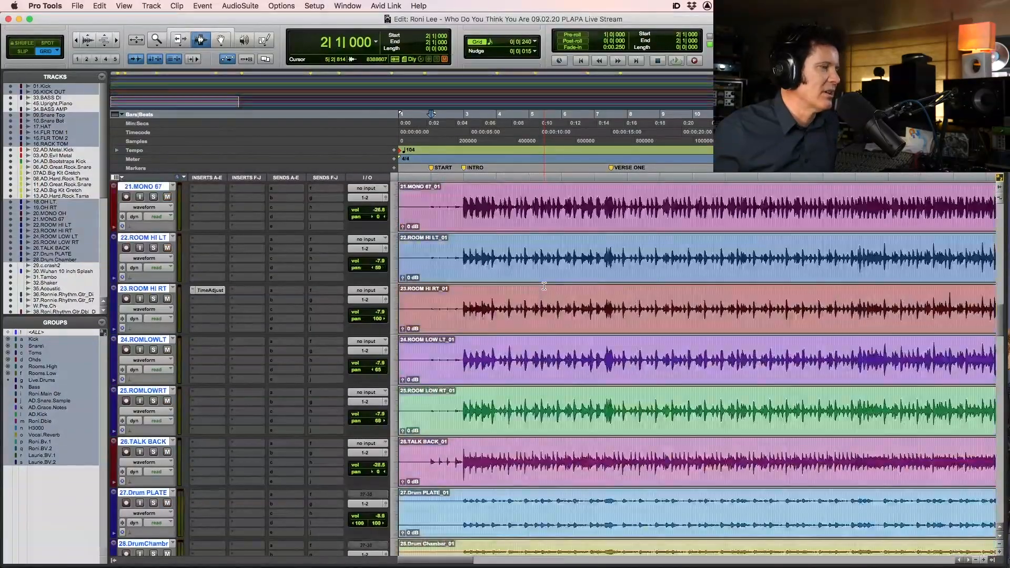
pyautogui.scroll(-20, 544, 286)
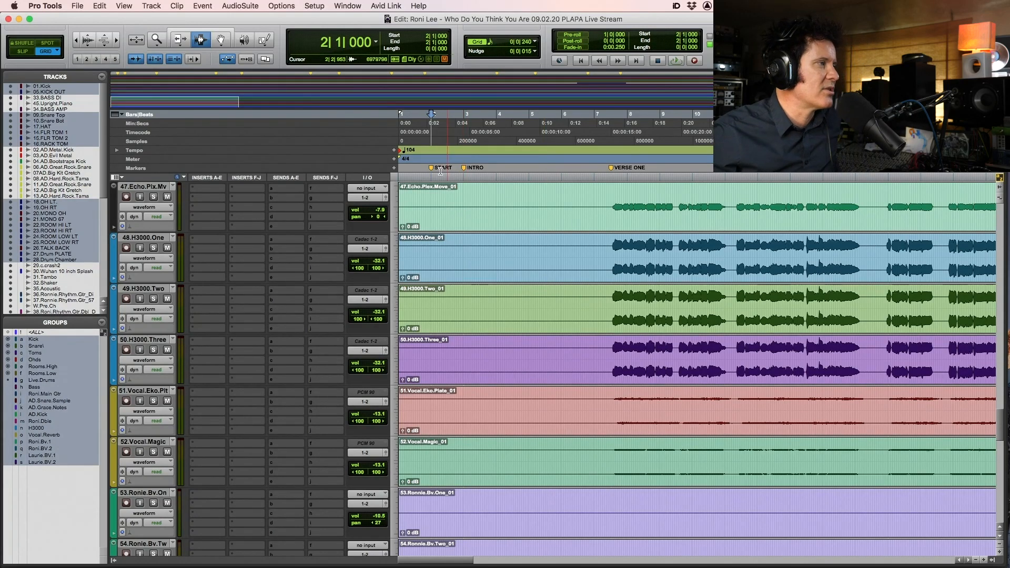
# Place the edit cursor at 1|4|720 on the 20.MONO OH track, just before the START marker, and play the song
pyautogui.click(430, 202)
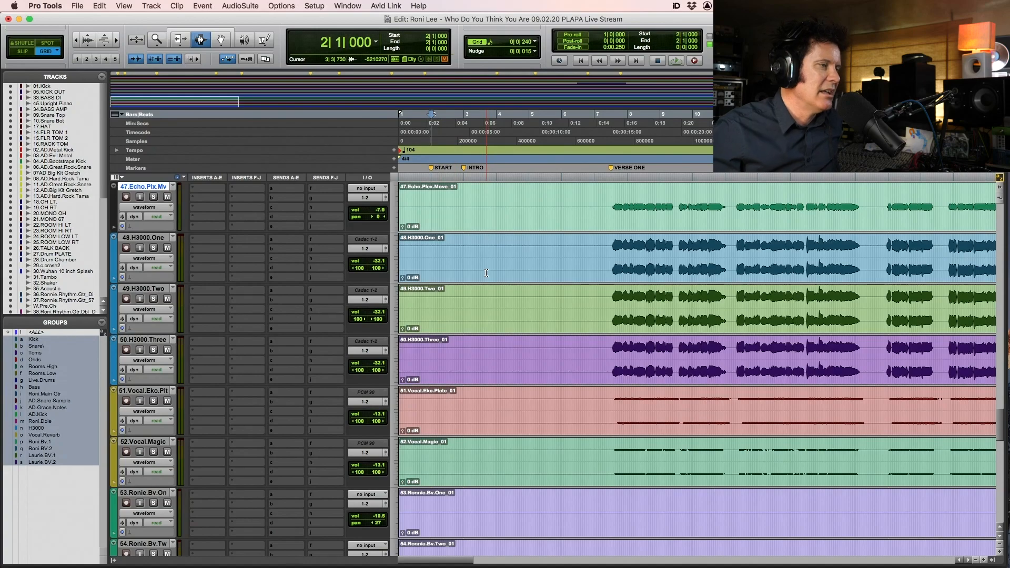
pyautogui.scroll(4, 485, 273)
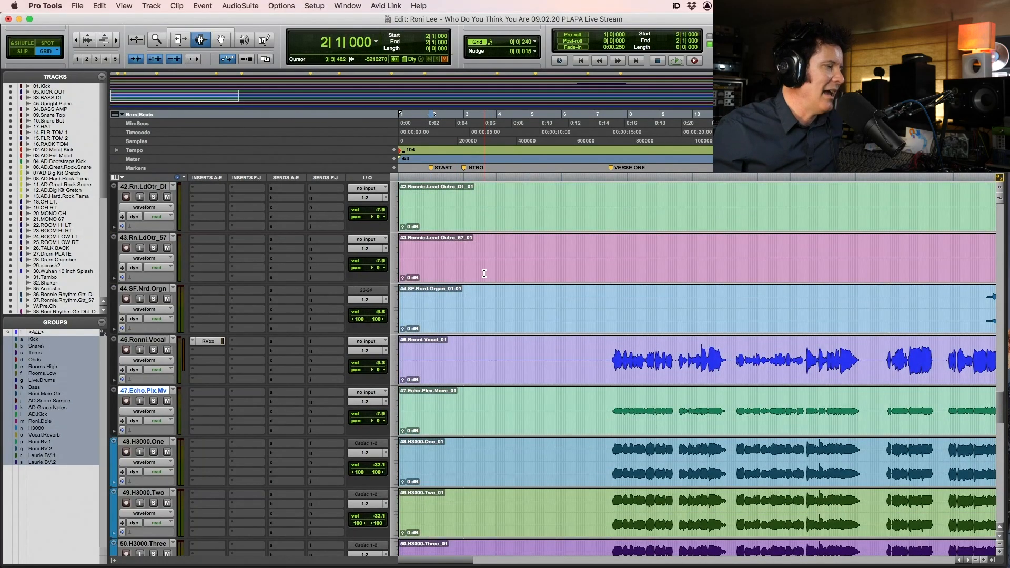
pyautogui.scroll(20, 484, 273)
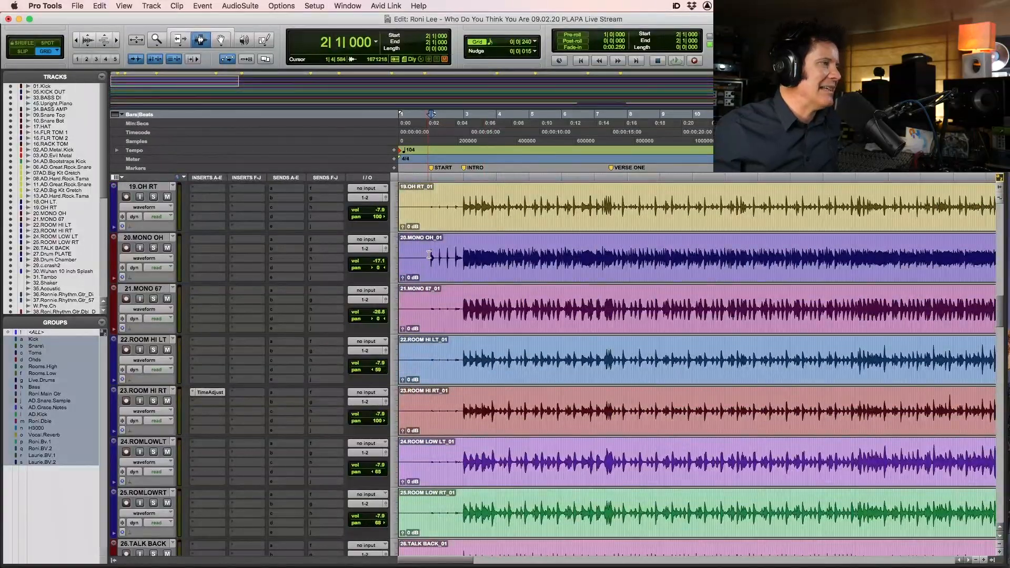
pyautogui.click(429, 255)
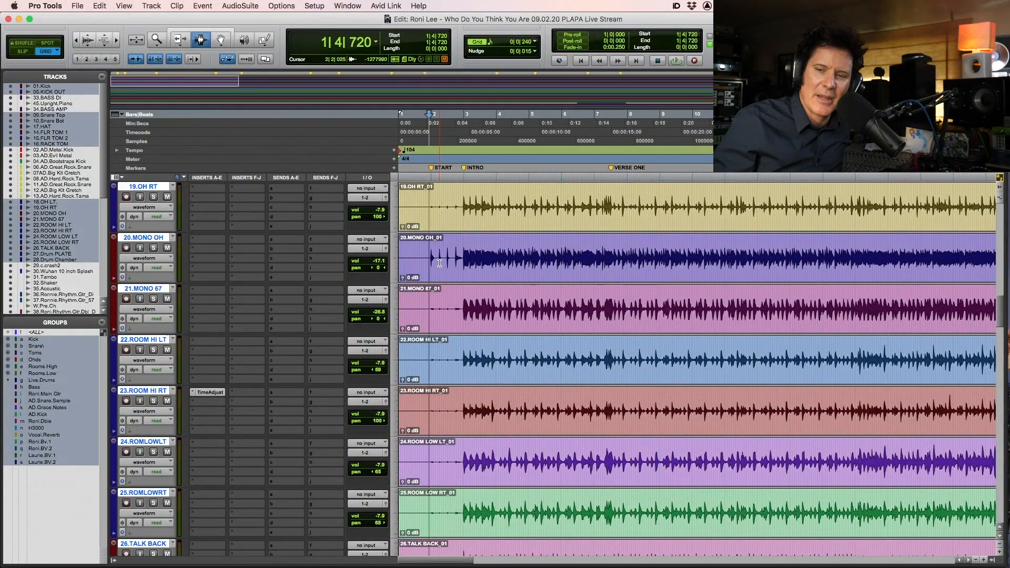
pyautogui.press('space')
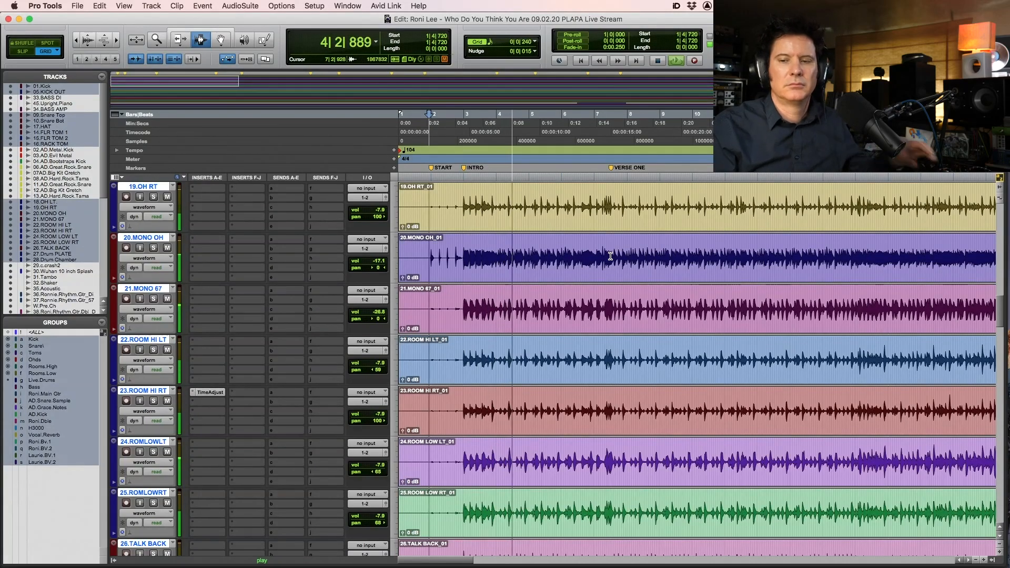
# Lower the lead vocal track's volume by a little over 1 dB during playback
pyautogui.scroll(15, 611, 256)
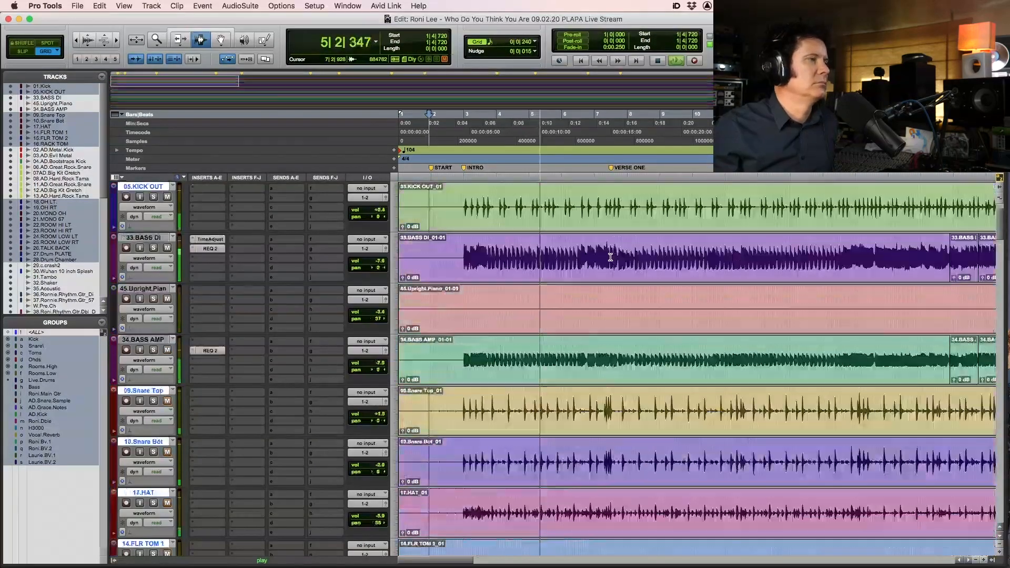
pyautogui.scroll(2, 610, 257)
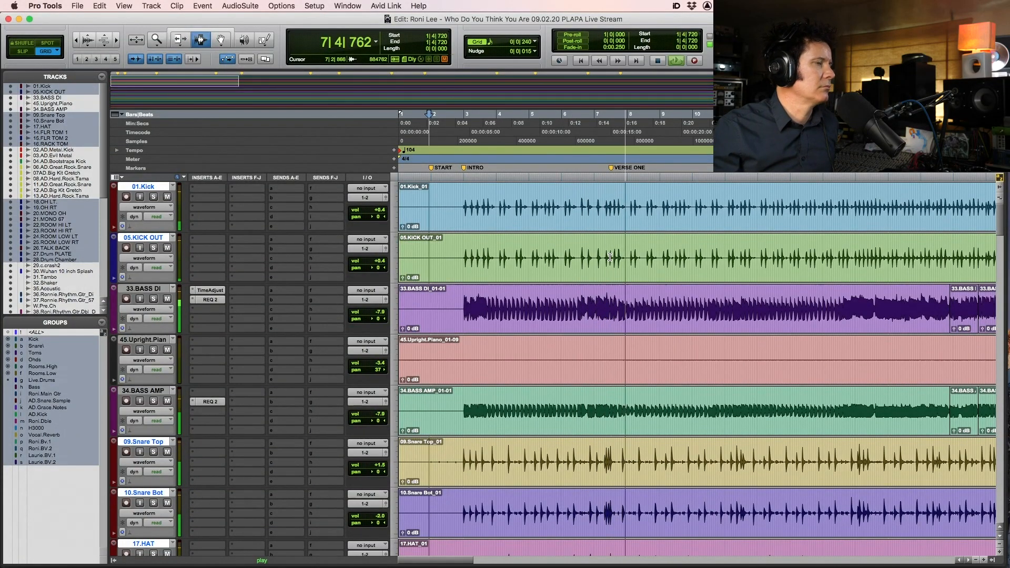
pyautogui.scroll(-15, 610, 256)
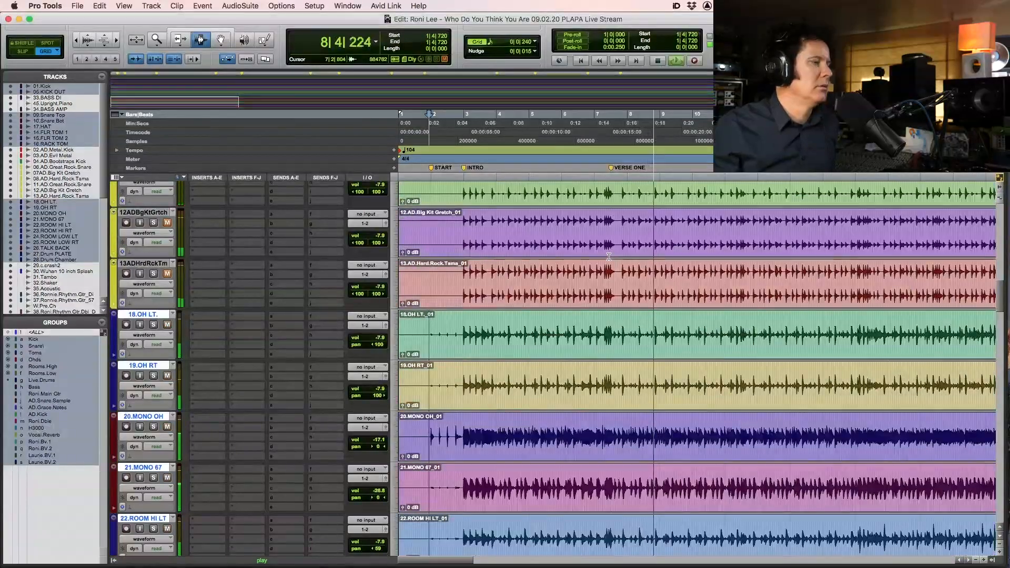
pyautogui.scroll(-20, 609, 257)
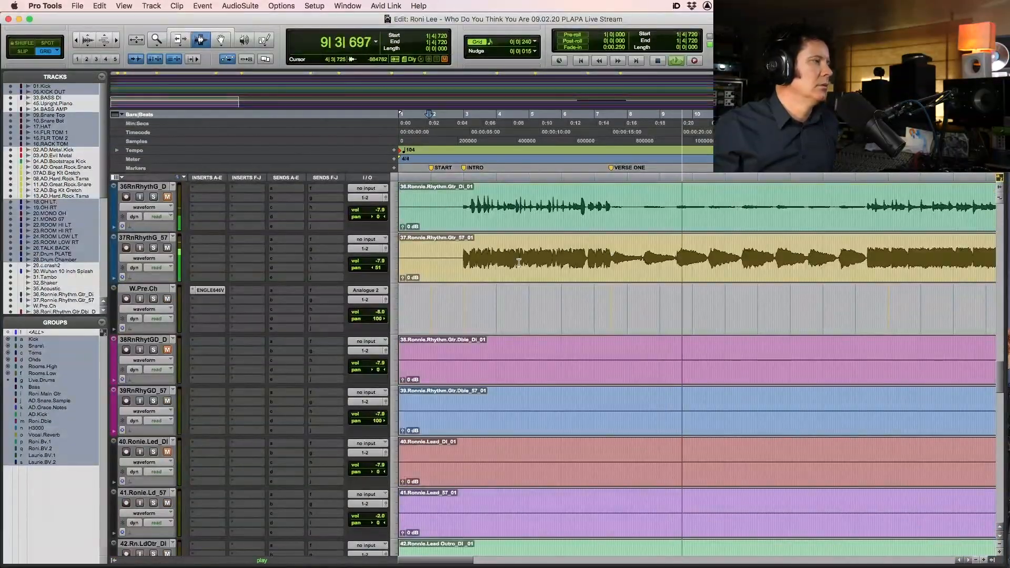
pyautogui.scroll(-8, 519, 263)
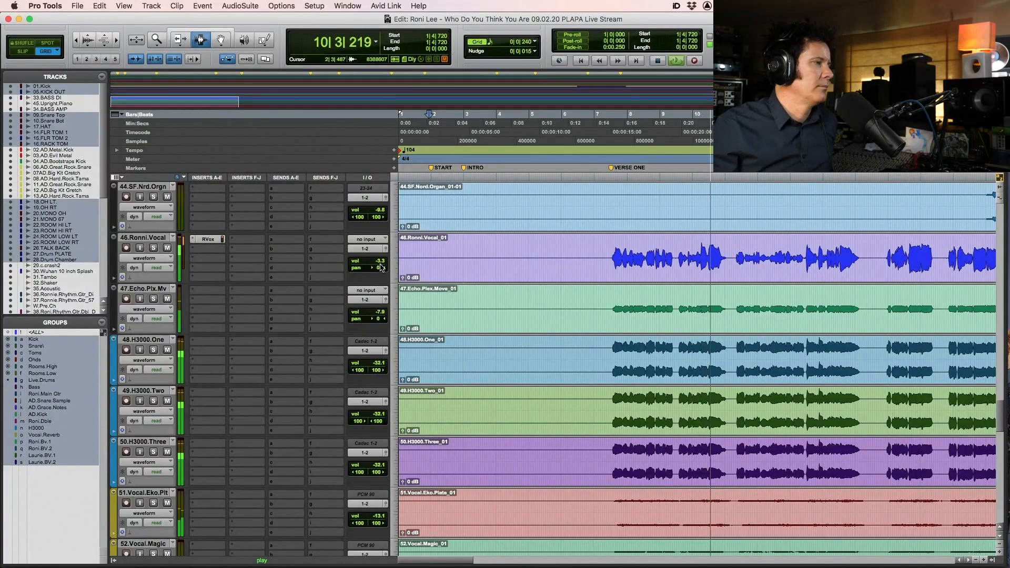
pyautogui.moveTo(382, 263); pyautogui.dragTo(382, 265)
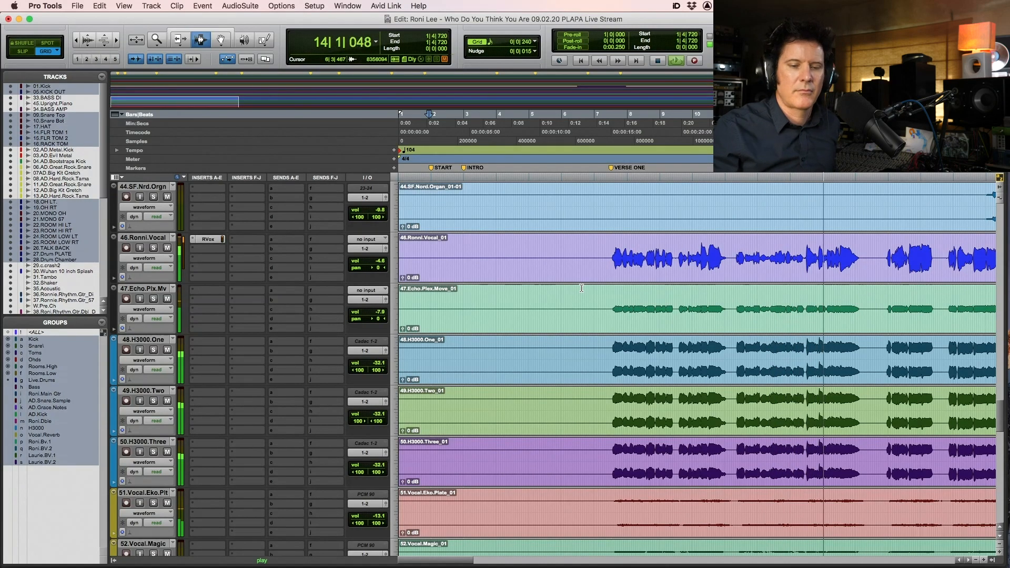
# Show the whole song on the drum and percussion tracks and zoom in on the first hit of 29.c.crash2
pyautogui.scroll(15, 580, 288)
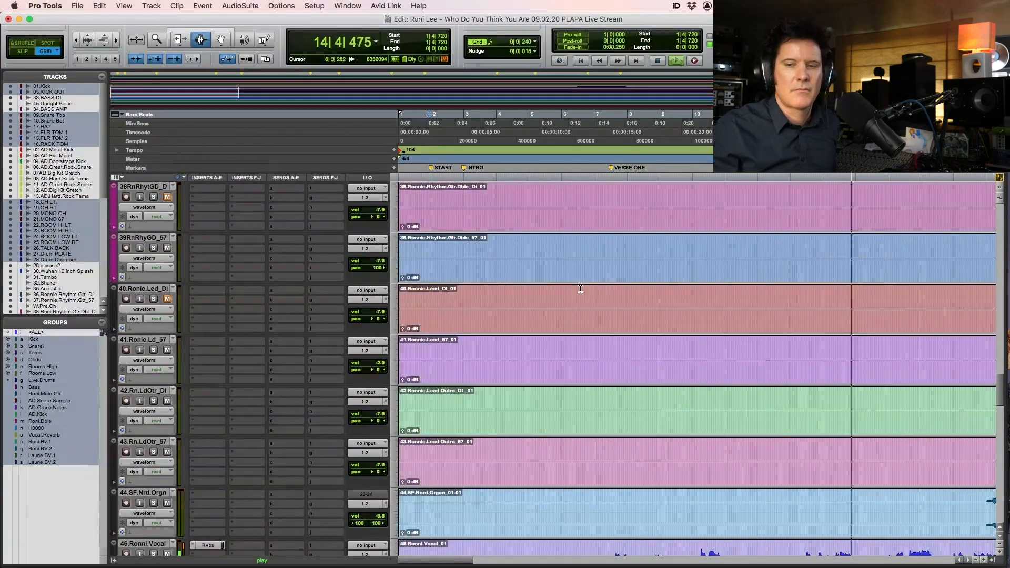
pyautogui.scroll(1, 580, 288)
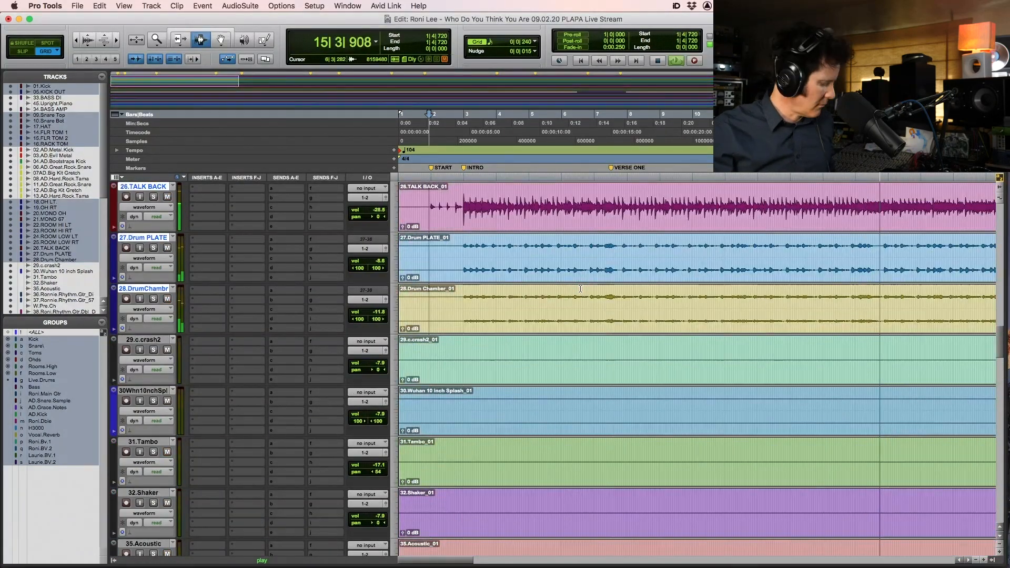
pyautogui.press('r')
pyautogui.press('r')
pyautogui.press('r')
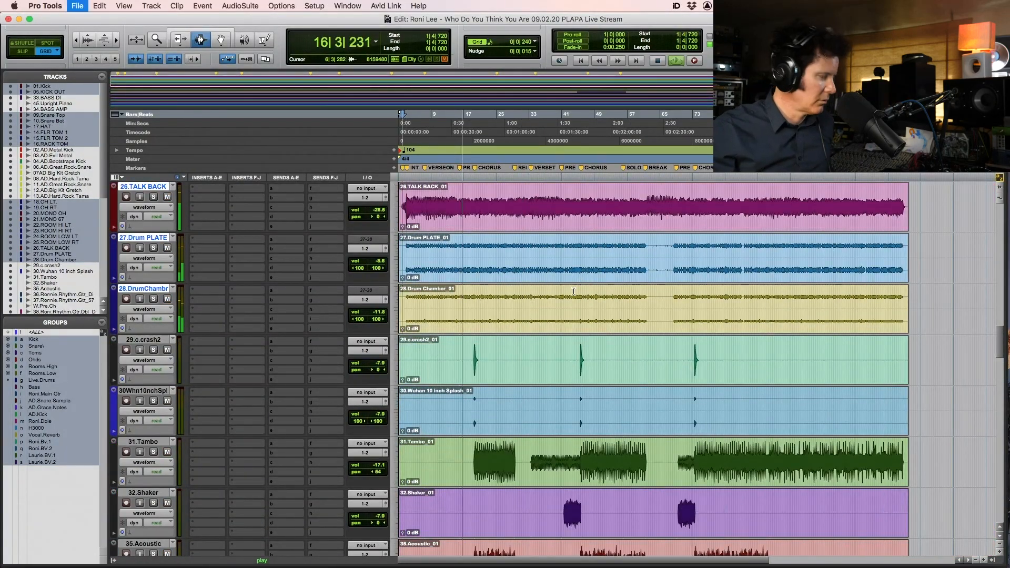
pyautogui.press('F5')
pyautogui.moveTo(940, 305); pyautogui.dragTo(222, 299)
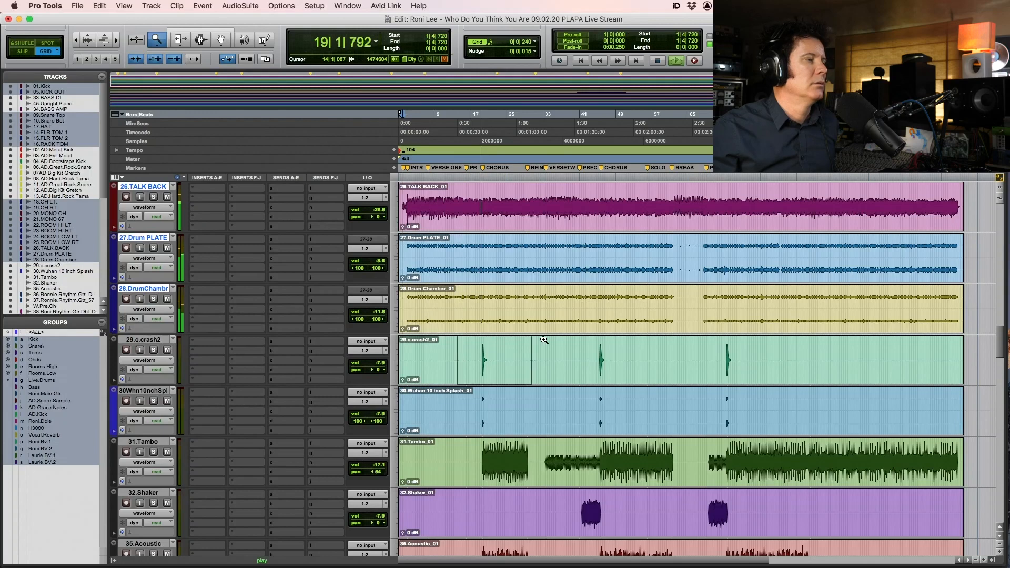
pyautogui.moveTo(544, 340); pyautogui.dragTo(542, 339)
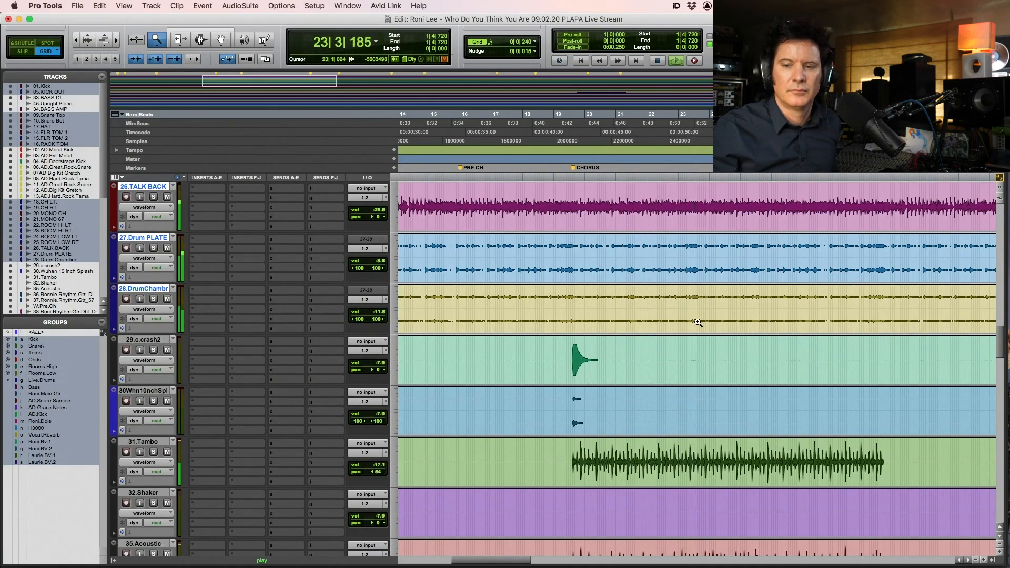
# Place the edit cursor at 19|3|000 on the 31.Tambo track, just before the first chorus, and save the session
pyautogui.press('F7')
pyautogui.click(570, 457)
pyautogui.scroll(-3, 607, 469)
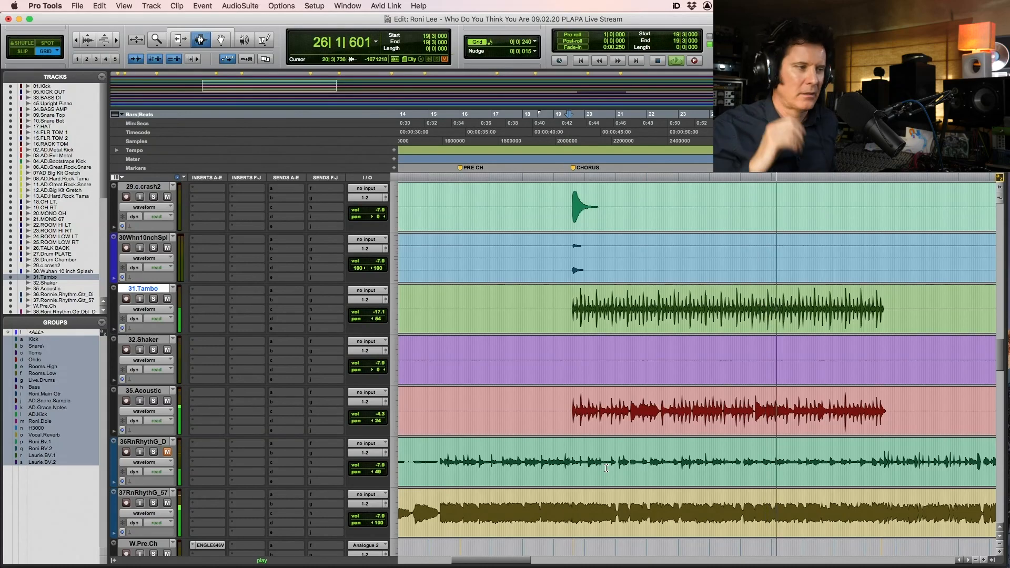
pyautogui.press('super+s')
# Examine the percussion and room microphone tracks around verse two and the second chorus while the song plays
pyautogui.press('super+bracketleft')
pyautogui.press('F5')
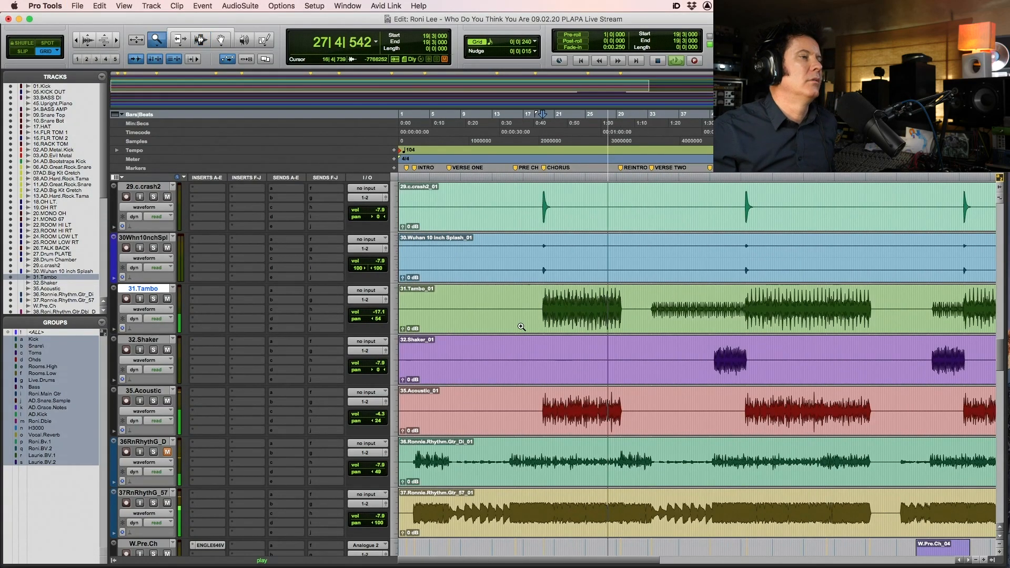
pyautogui.press('super+bracketright')
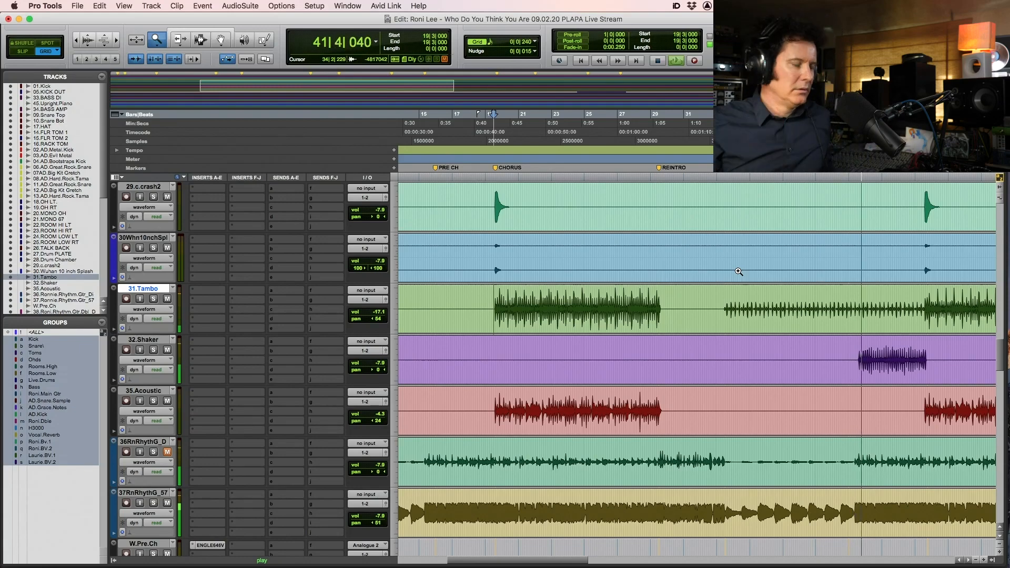
pyautogui.press('r')
pyautogui.press('r')
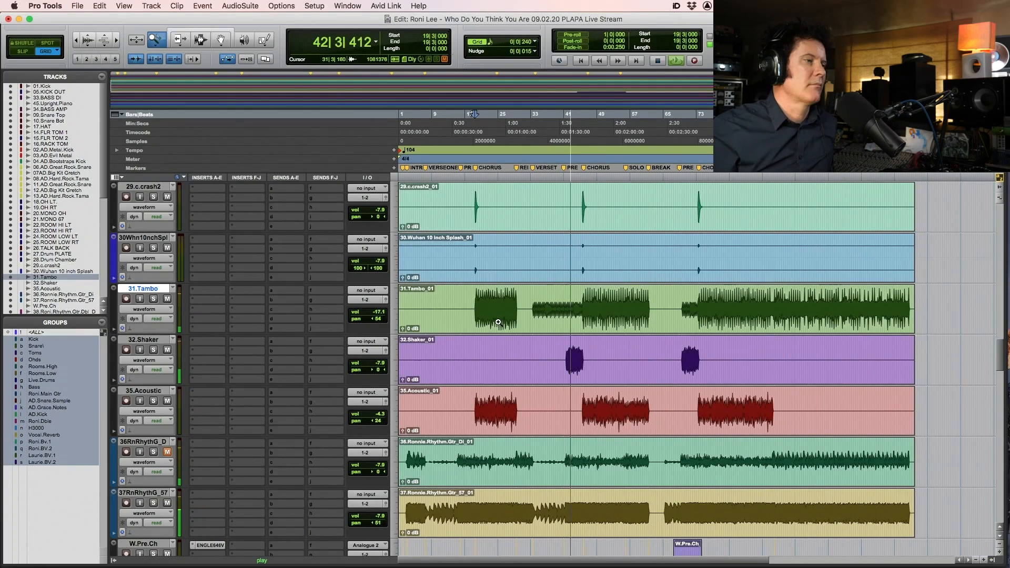
pyautogui.click(498, 322)
pyautogui.scroll(5, 579, 309)
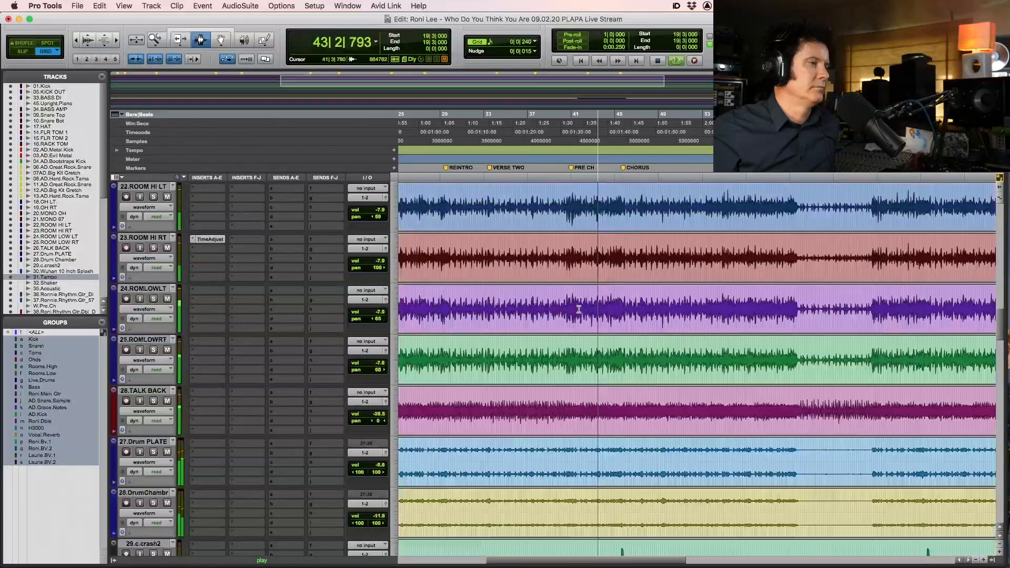
pyautogui.scroll(3, 579, 310)
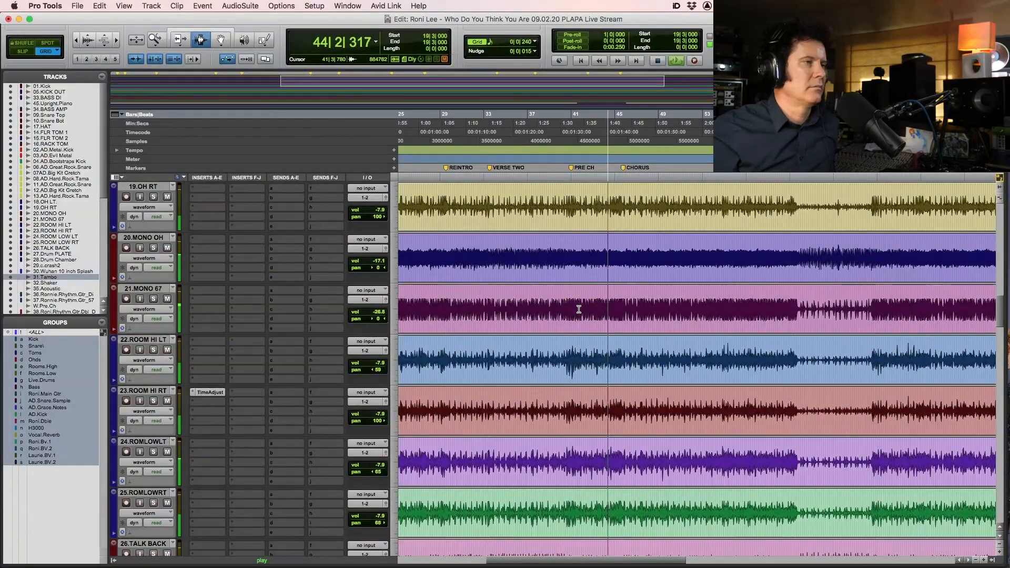
pyautogui.scroll(-11, 579, 309)
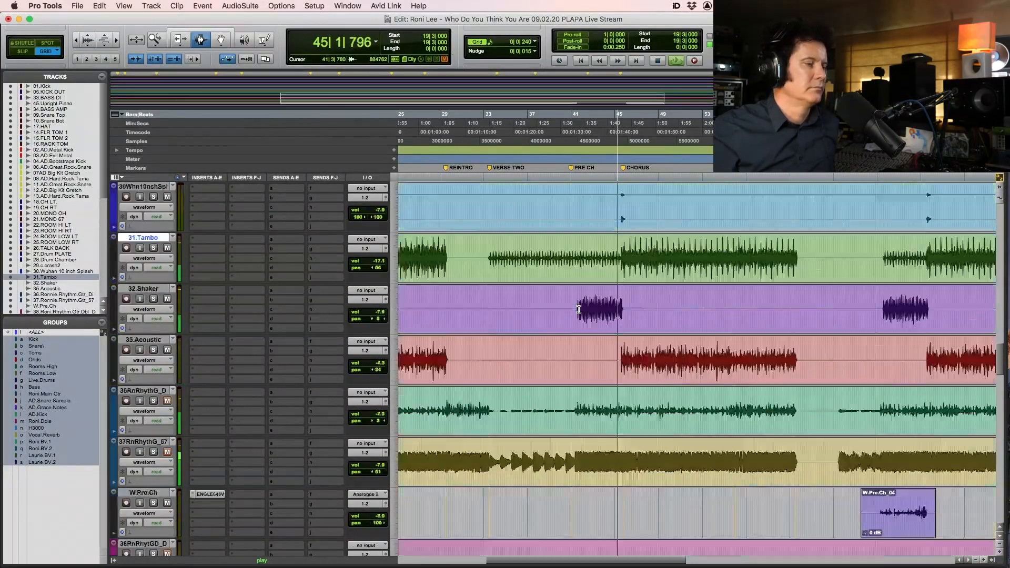
# Review the guitar, organ and vocal tracks around the second chorus during playback, returning to the drum overheads
pyautogui.scroll(-4, 579, 310)
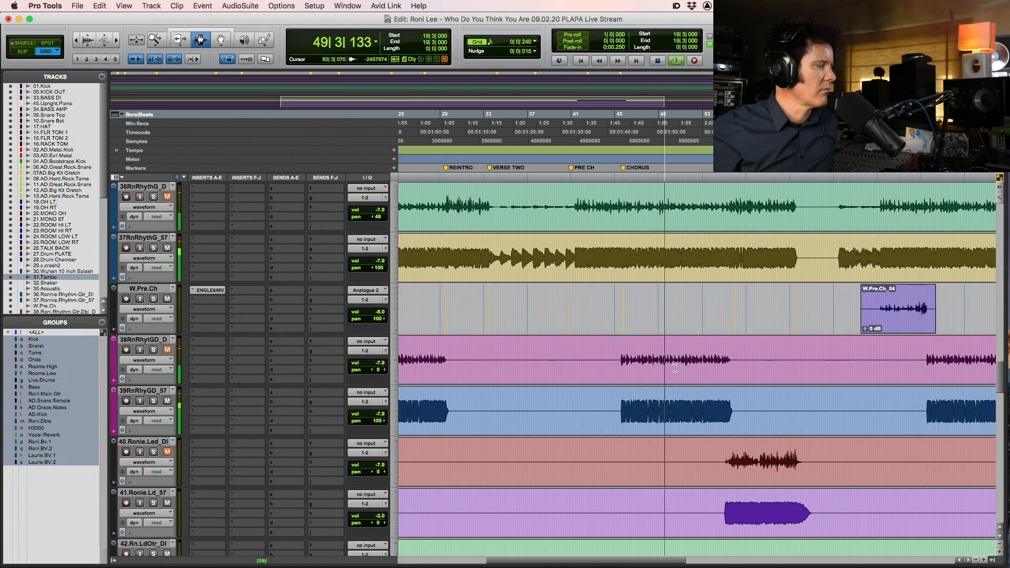
pyautogui.scroll(-8, 675, 368)
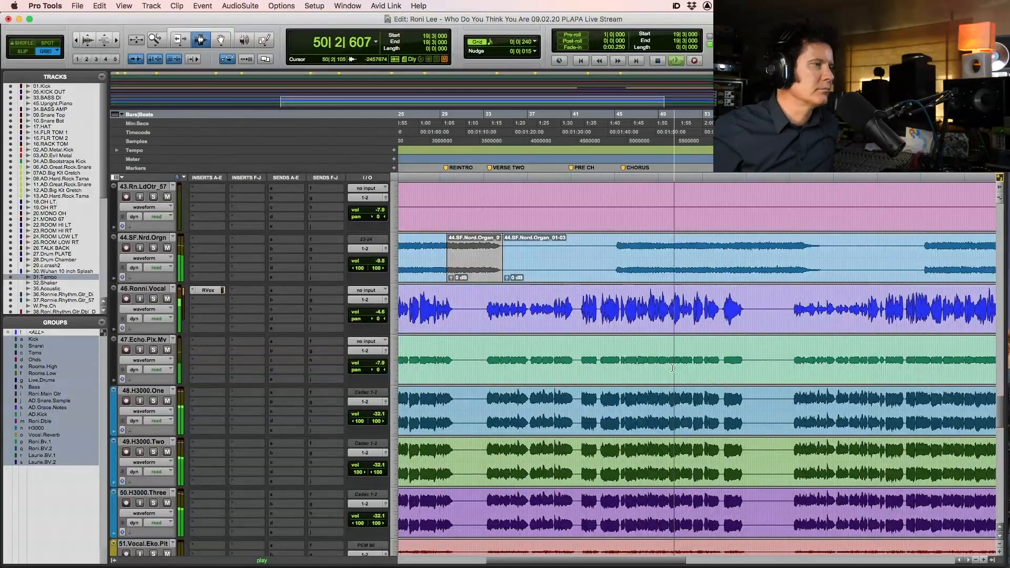
pyautogui.scroll(5, 673, 371)
pyautogui.scroll(3, 679, 378)
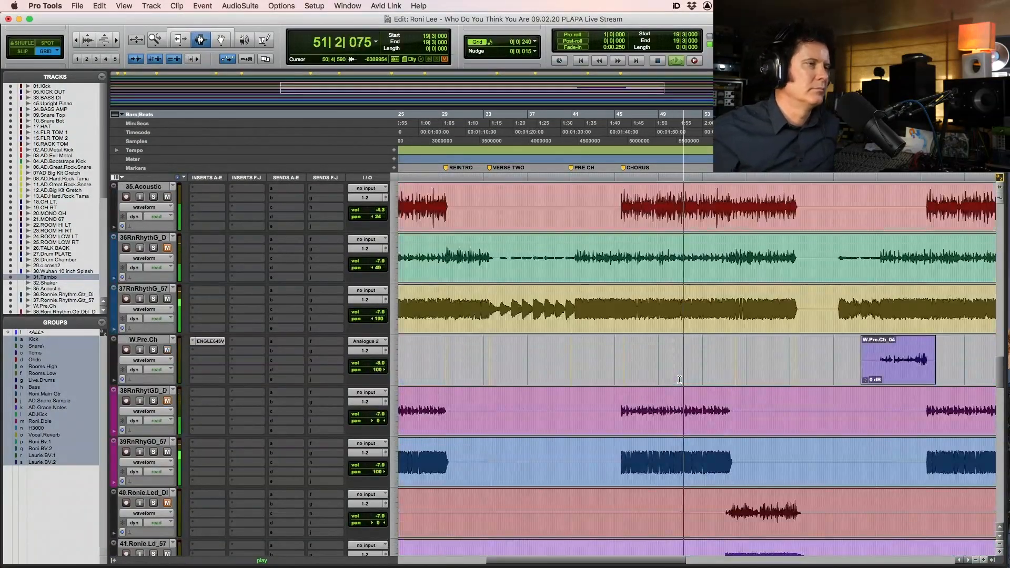
pyautogui.scroll(7, 679, 379)
pyautogui.scroll(7, 678, 378)
# Save the session, show the full length of the song and stop playback
pyautogui.press('super+s')
pyautogui.press('r')
pyautogui.press('r')
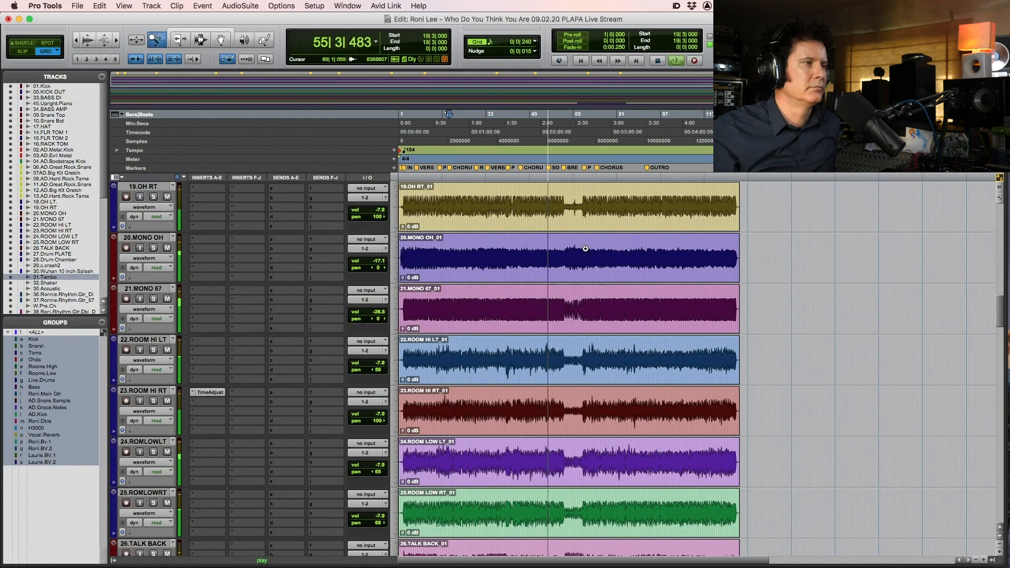
pyautogui.press('space')
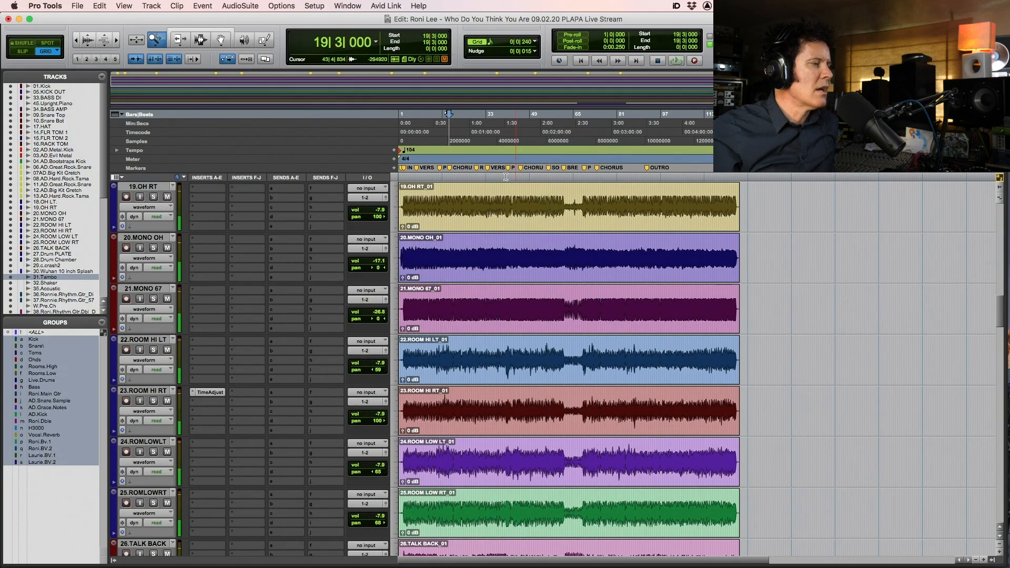
# Zoom in on the section from REINTRO to SOLO and place the edit cursor at 33|2|000, just before VERSE TWO
pyautogui.moveTo(459, 207); pyautogui.dragTo(621, 185)
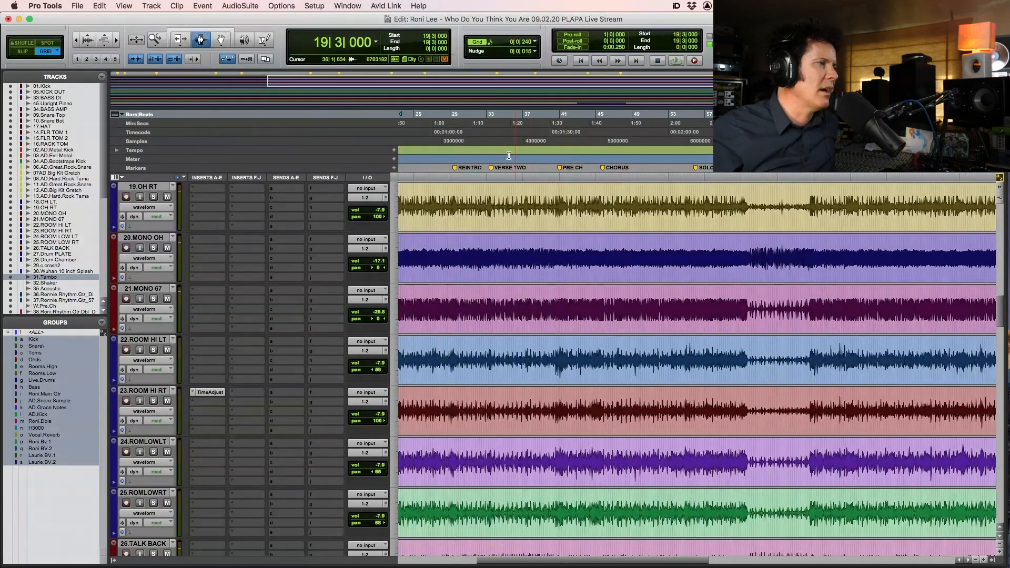
pyautogui.click(488, 198)
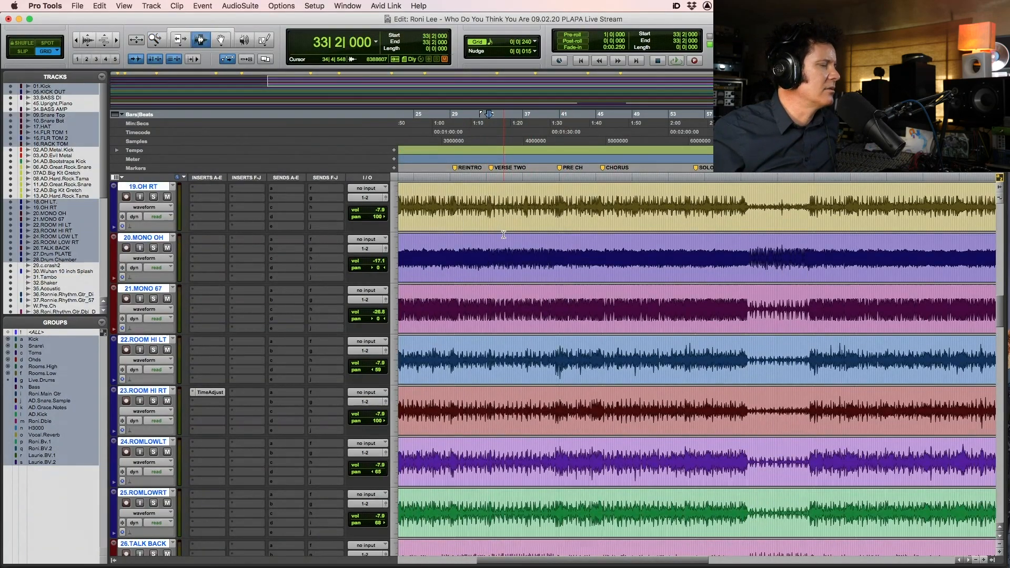
pyautogui.scroll(-8, 503, 234)
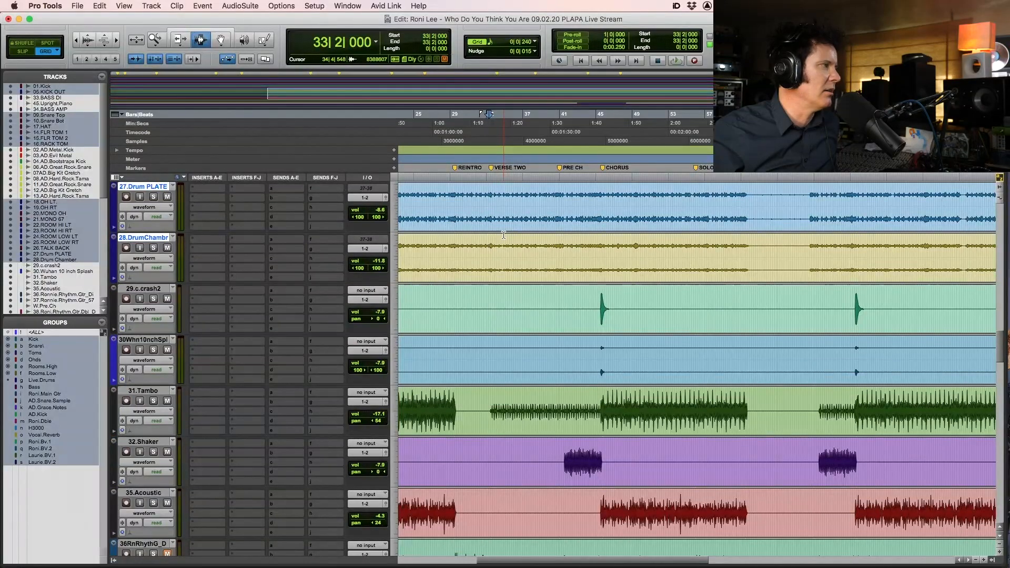
# Examine the percussion, guitar, backing vocal and drum tracks around verse two, returning to the bass and upright piano tracks
pyautogui.scroll(-4, 504, 234)
pyautogui.scroll(-4, 504, 235)
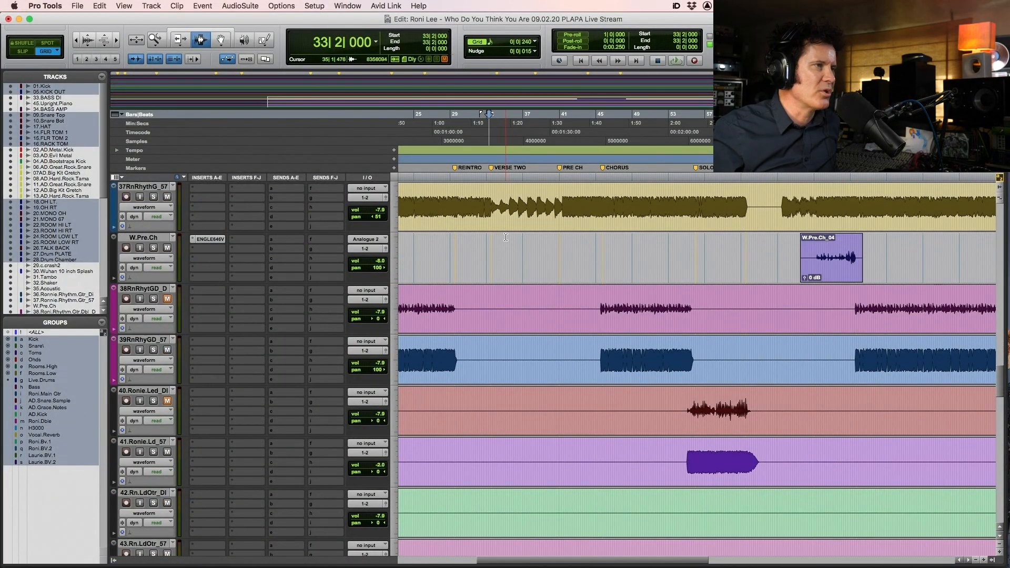
pyautogui.scroll(2, 504, 237)
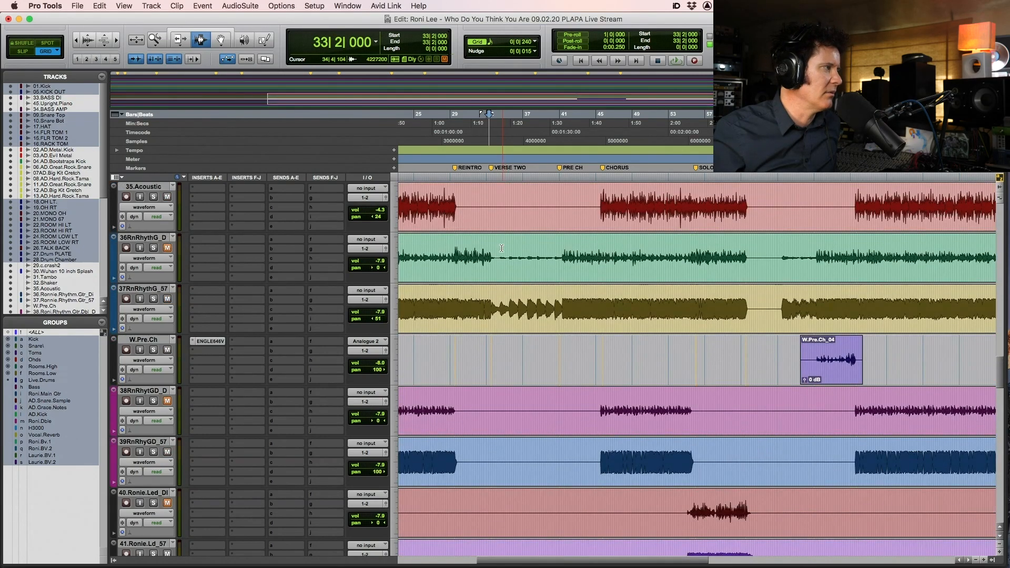
pyautogui.scroll(6, 497, 248)
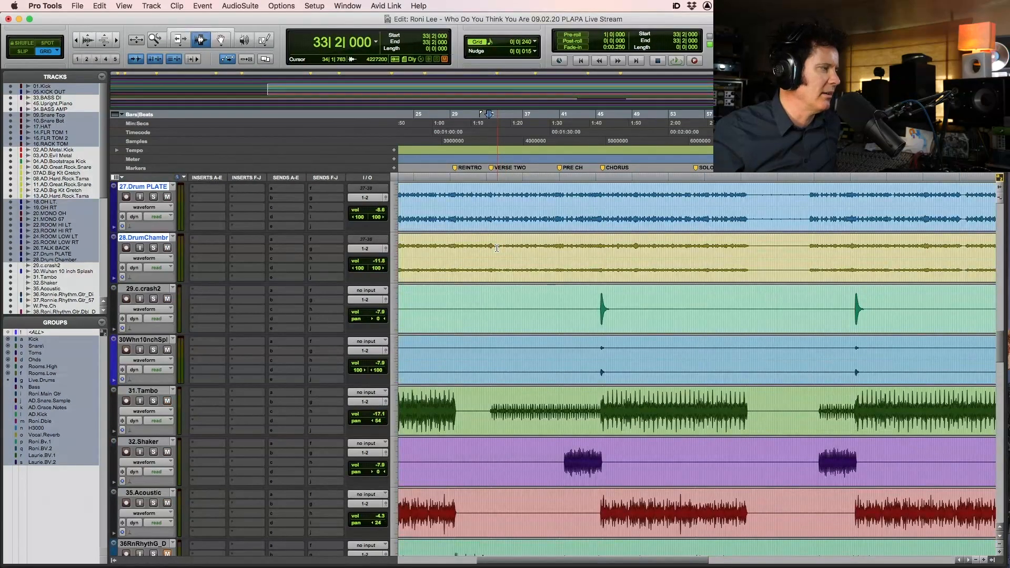
pyautogui.scroll(-20, 497, 248)
pyautogui.scroll(-13, 497, 248)
pyautogui.scroll(20, 497, 249)
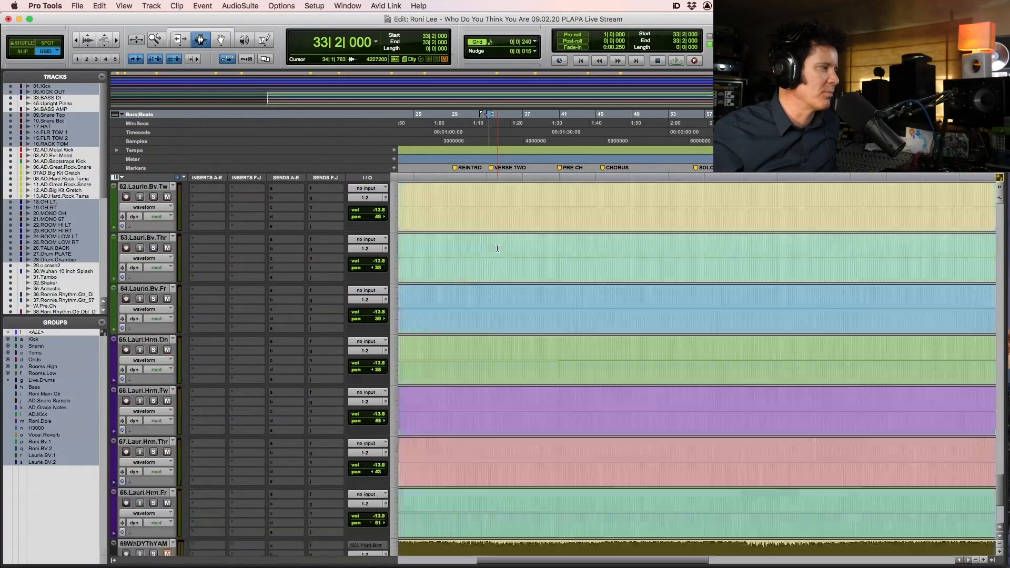
pyautogui.scroll(9, 497, 249)
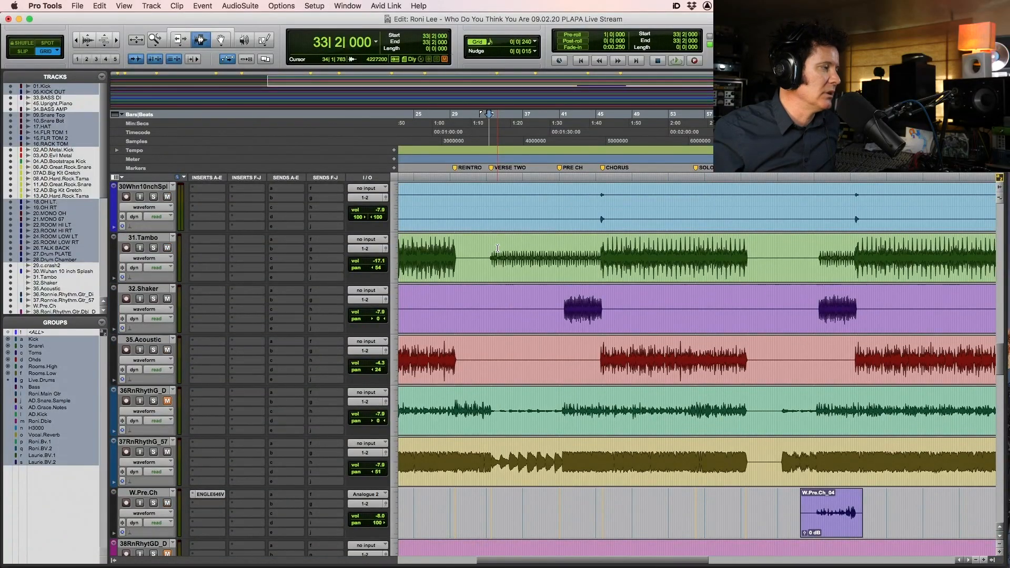
pyautogui.scroll(7, 497, 248)
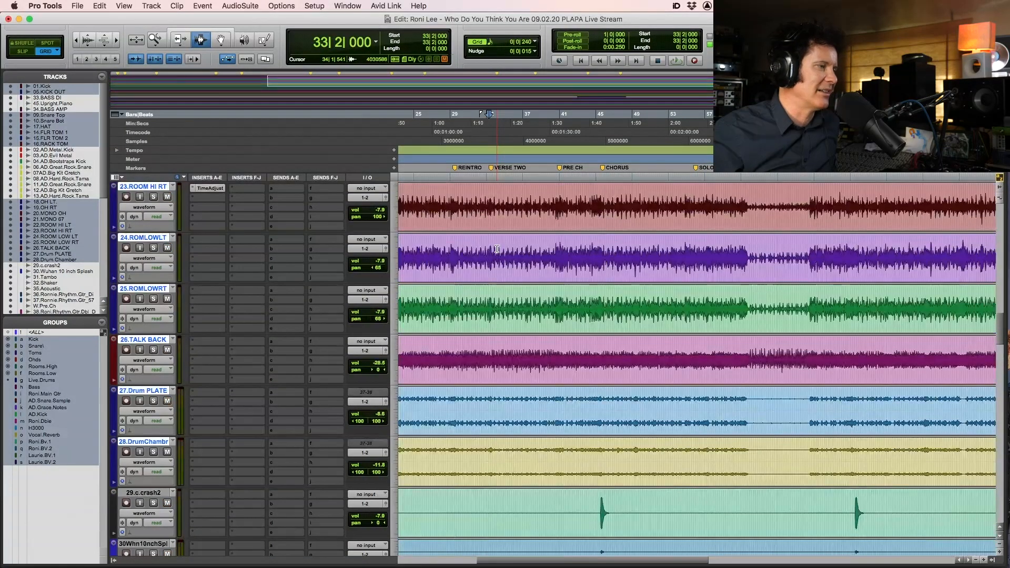
pyautogui.scroll(11, 496, 250)
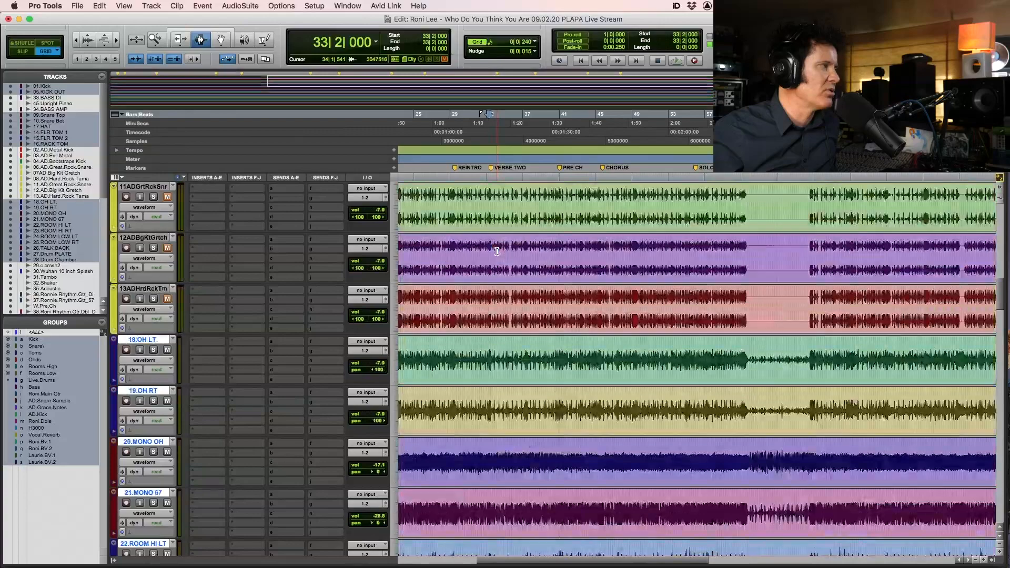
pyautogui.scroll(13, 497, 251)
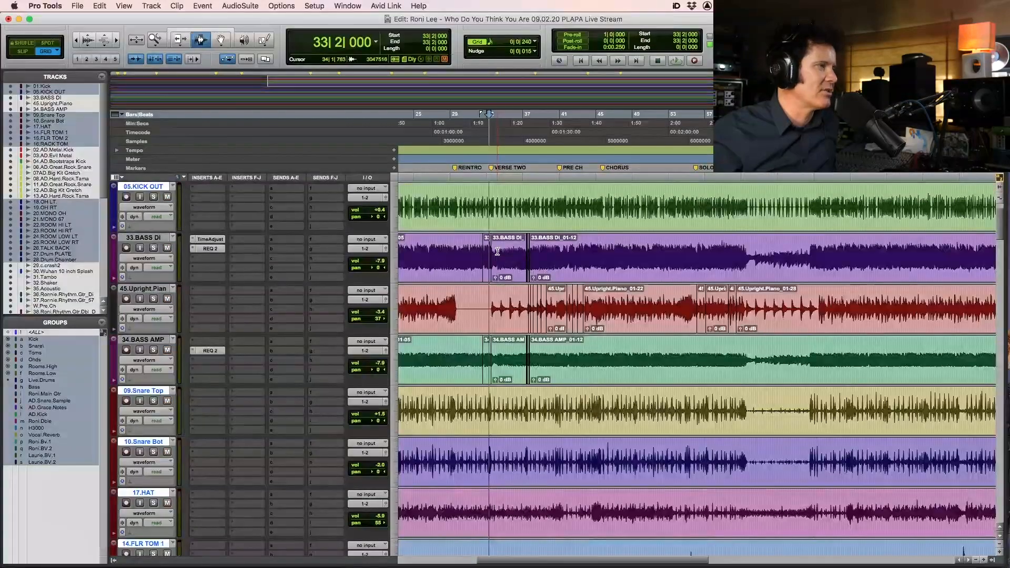
# Solo the drums and bass with the upright piano and play the start of verse two from 33|3|240
pyautogui.click(472, 322)
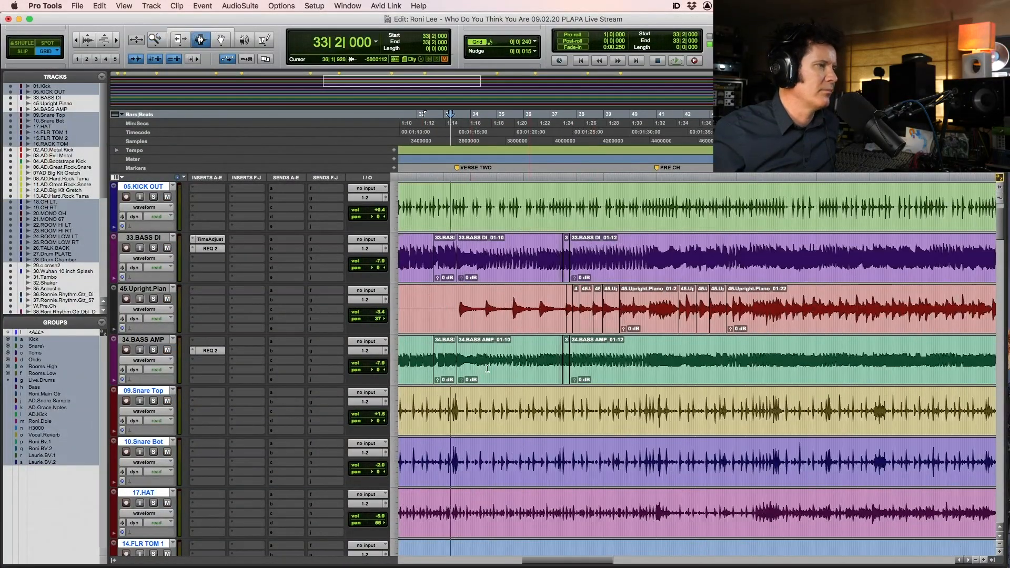
pyautogui.click(459, 309)
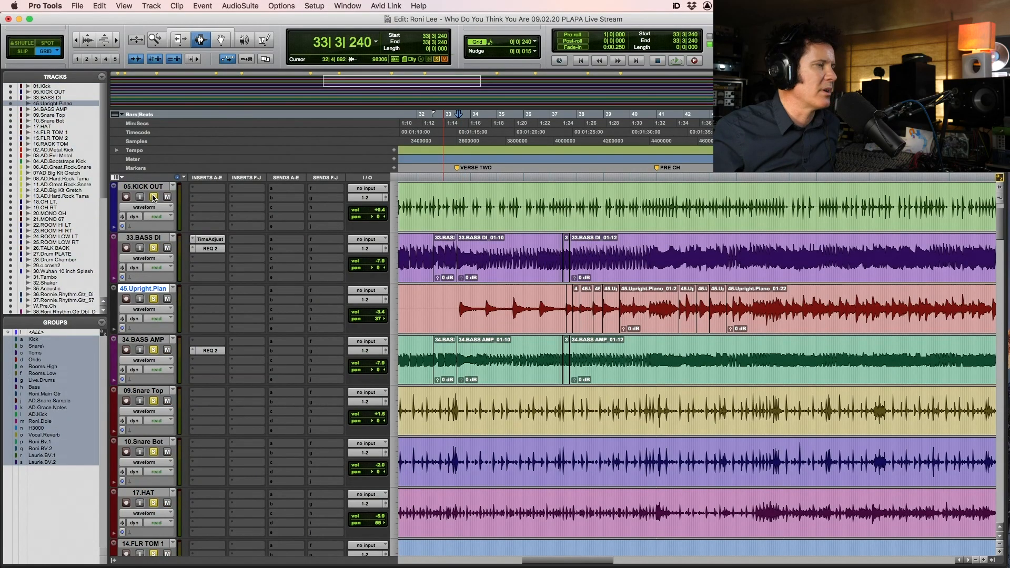
pyautogui.press('space')
# Select the upright piano note from 34|3|403 to 35|3|480 and quantize it to the grid at 34|3|480
pyautogui.press('F5')
pyautogui.moveTo(435, 306); pyautogui.dragTo(696, 305)
pyautogui.press('F5')
pyautogui.moveTo(478, 303); pyautogui.dragTo(714, 305)
pyautogui.press('F5')
pyautogui.moveTo(461, 297); pyautogui.dragTo(742, 296)
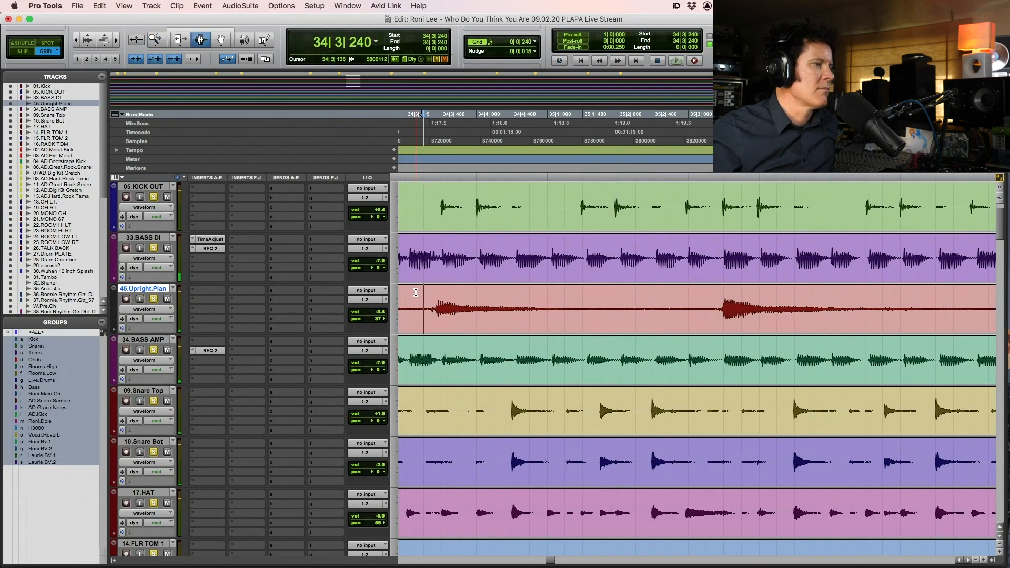
pyautogui.moveTo(712, 317); pyautogui.dragTo(723, 316)
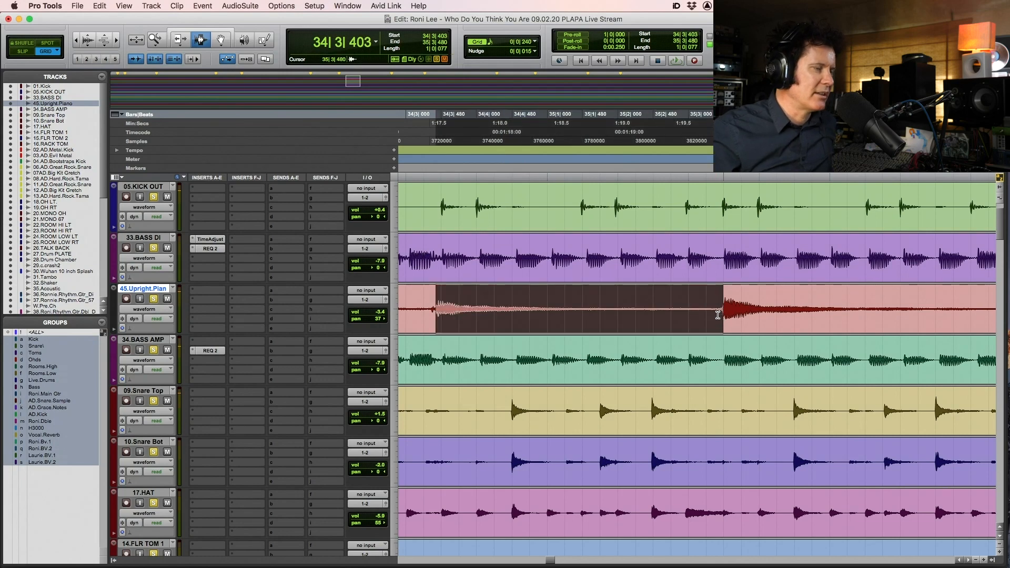
pyautogui.press('super+0')
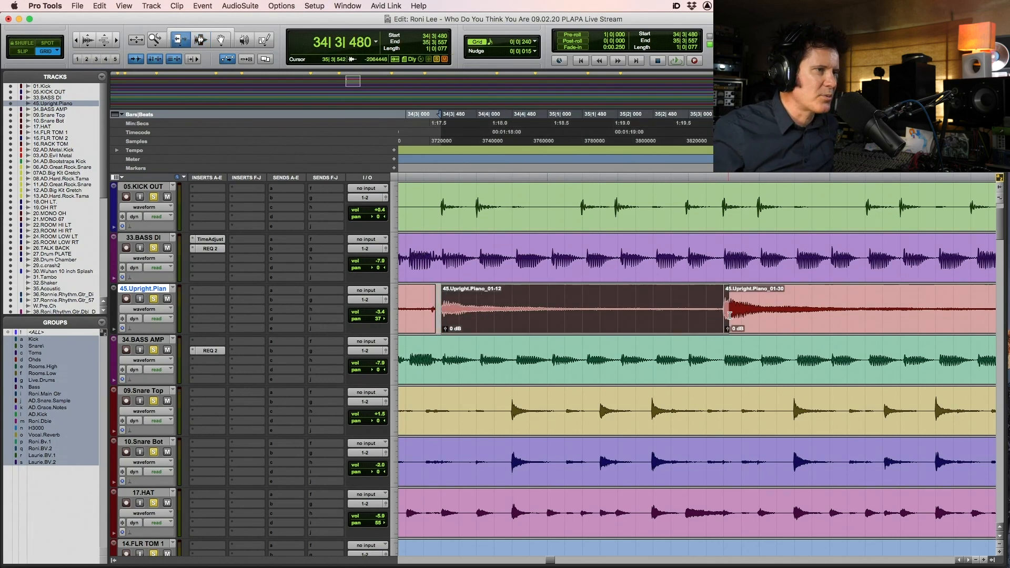
# In Slip mode, extend the quantized piano clip's start back to about 34|3|328 and adjust the join with the following clip
pyautogui.click(730, 316)
pyautogui.press('F2')
pyautogui.moveTo(455, 316); pyautogui.dragTo(430, 316)
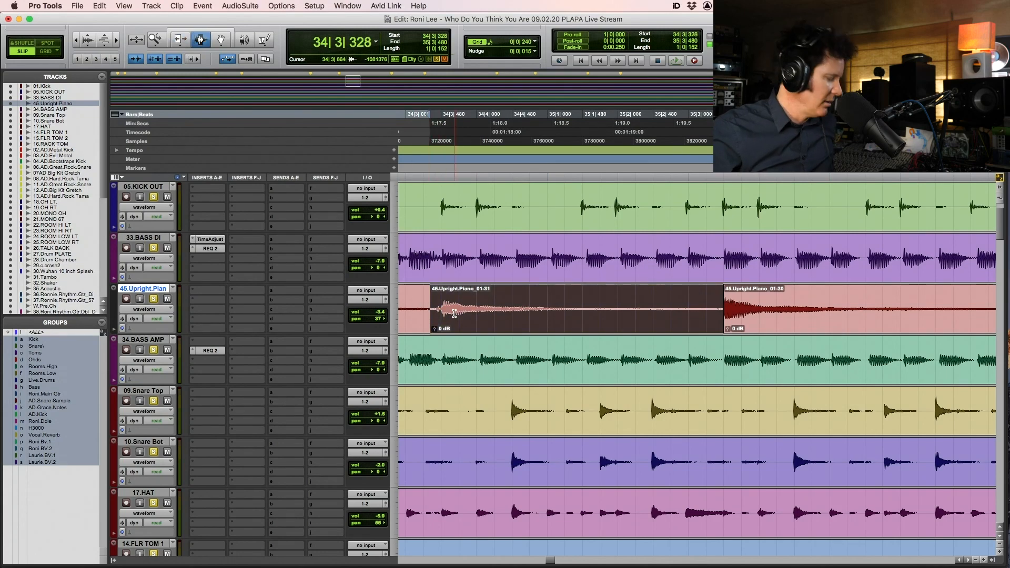
pyautogui.moveTo(483, 316); pyautogui.dragTo(477, 314)
pyautogui.moveTo(711, 320)
pyautogui.mouseDown()
pyautogui.moveTo(744, 320)
pyautogui.moveTo(720, 320)
pyautogui.mouseUp()
# Play the edited upright piano from 34|3|099, checking its timing up to bar 38, and stop playback
pyautogui.click(414, 294)
pyautogui.press('space')
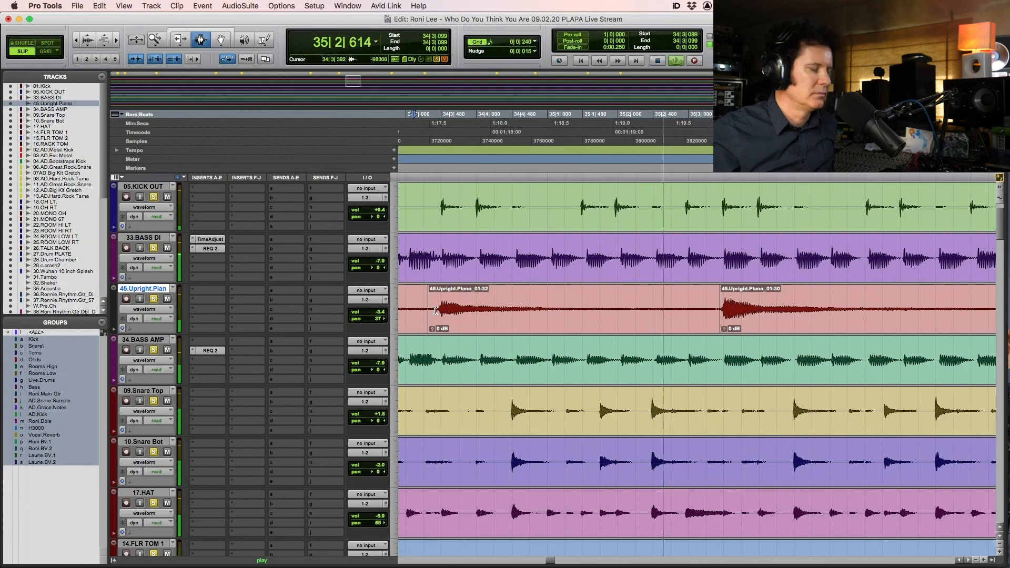
pyautogui.press('r')
pyautogui.press('r')
pyautogui.press('F5')
pyautogui.click(758, 324)
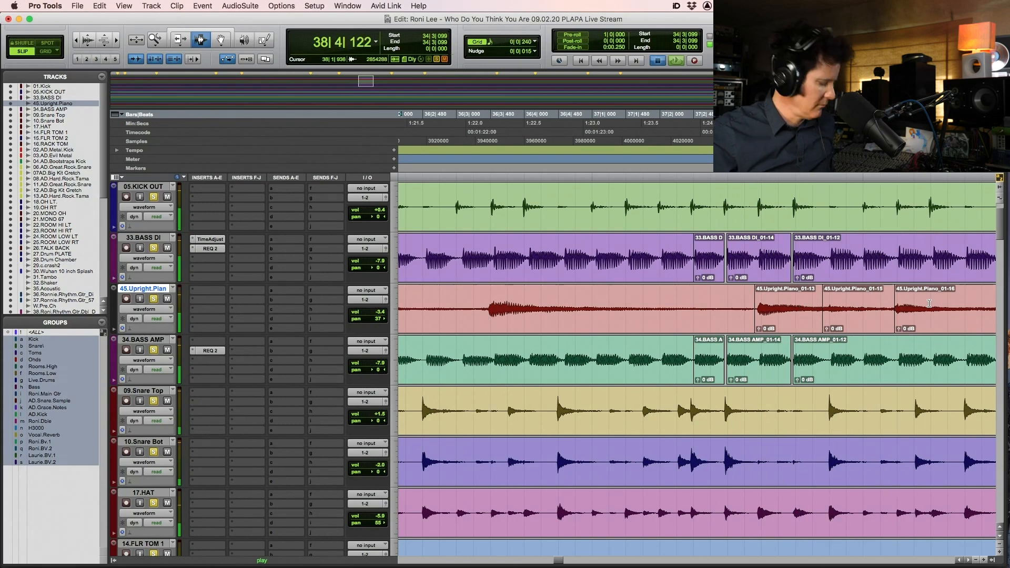
pyautogui.press('space')
# Play from 37|2|844 and examine the timing of the cut upright piano clips around bars 37 to 39
pyautogui.press('r')
pyautogui.press('F5')
pyautogui.moveTo(679, 309); pyautogui.dragTo(834, 310)
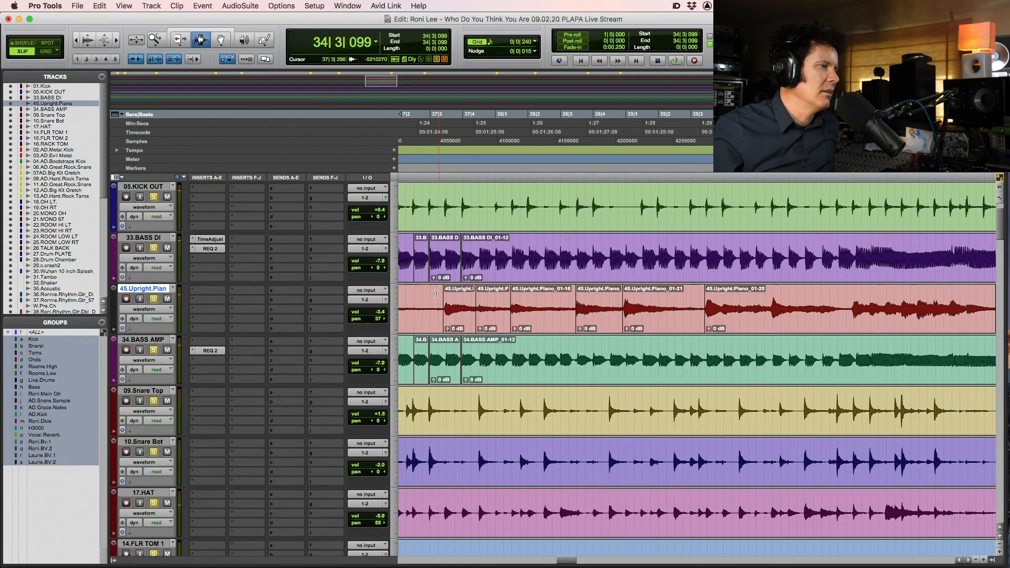
pyautogui.press('space')
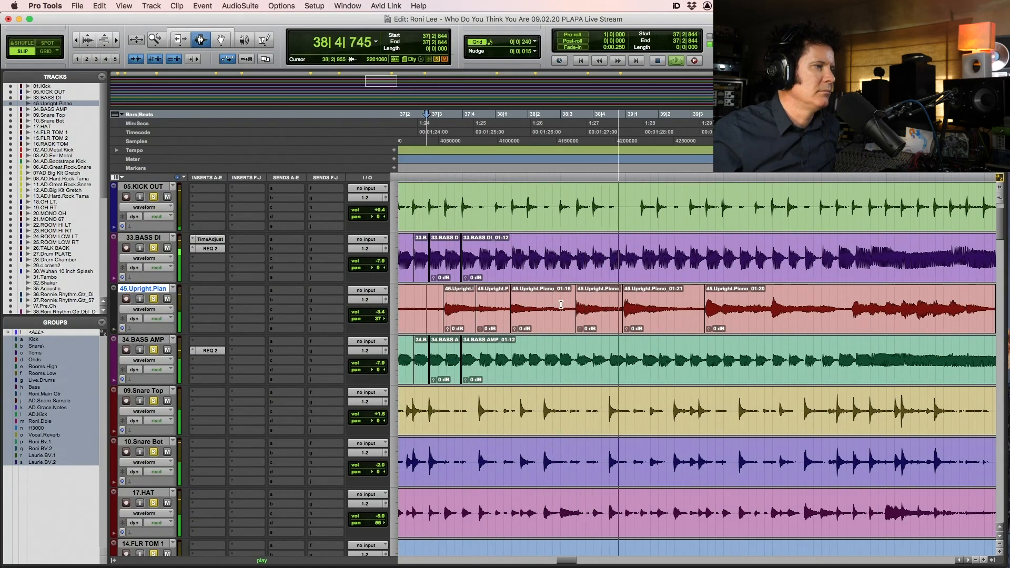
pyautogui.press('F5')
pyautogui.moveTo(487, 305); pyautogui.dragTo(931, 305)
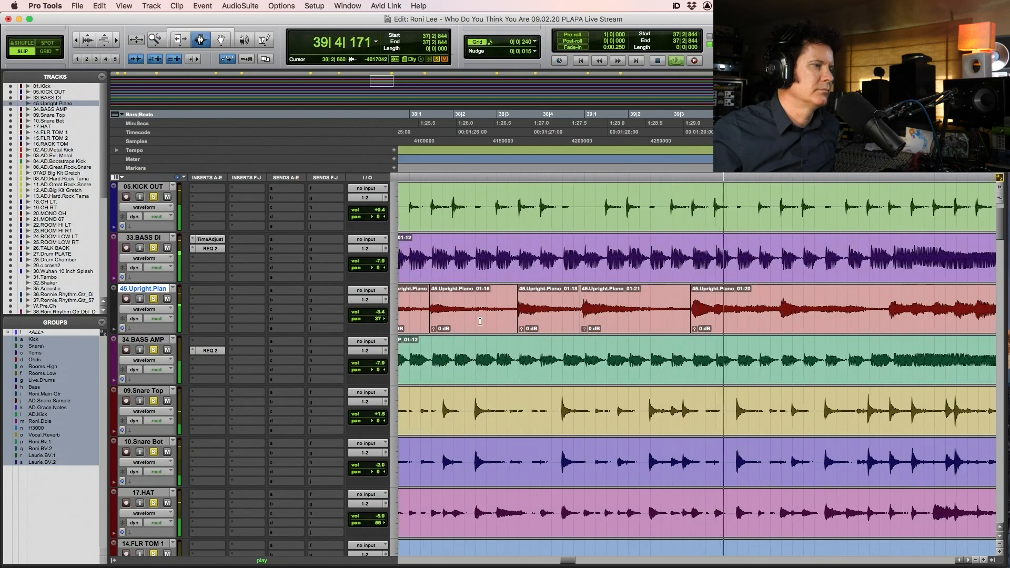
# Play the upright piano from 38|1|832 through the pre-chorus, show all of verse two and stop playback
pyautogui.click(448, 294)
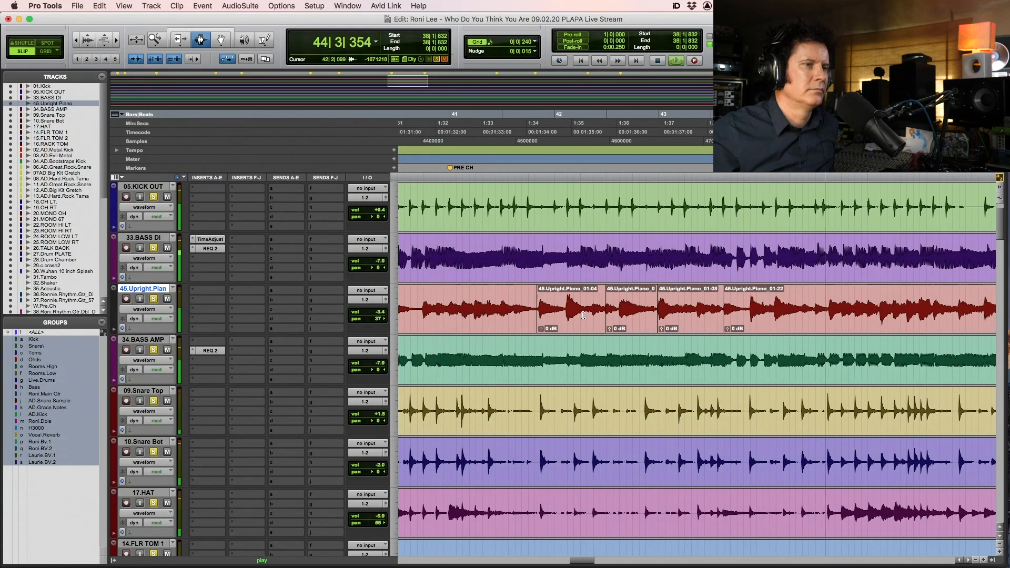
pyautogui.press('r')
pyautogui.press('r')
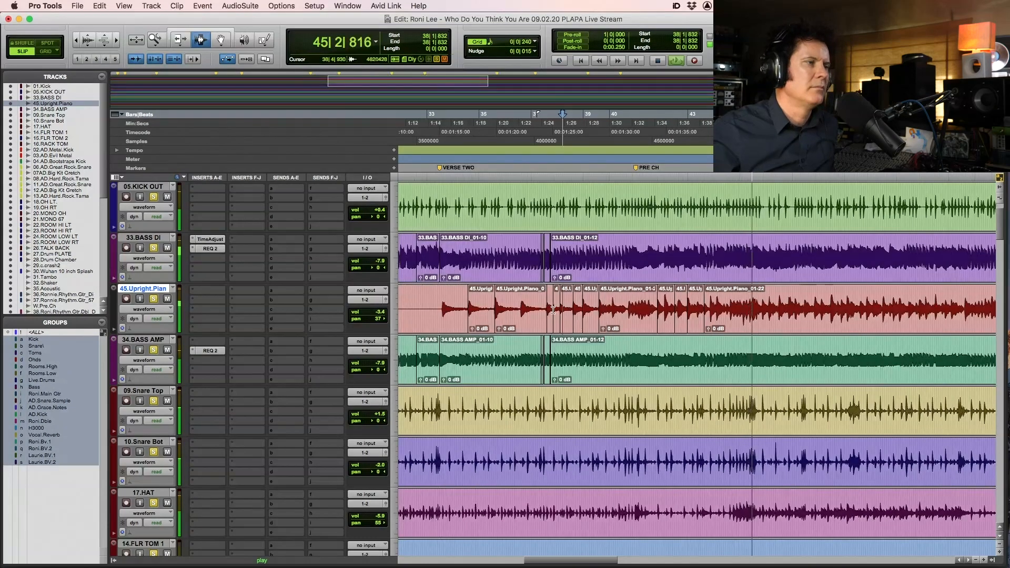
pyautogui.press('space')
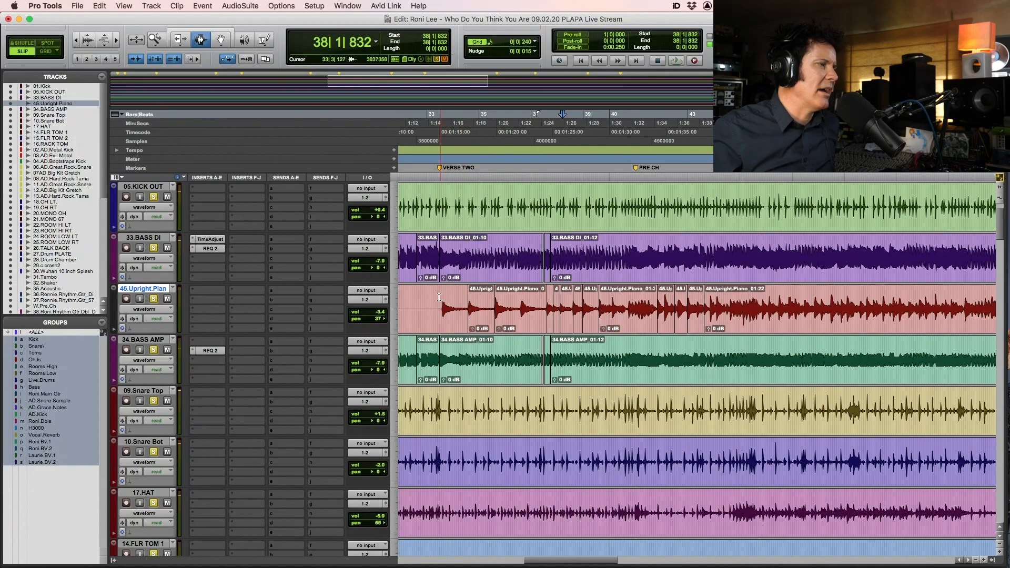
# Move the 36 and 37 rhythm guitar tracks up to sit directly below the 34.BASS AMP track
pyautogui.scroll(-20, 479, 360)
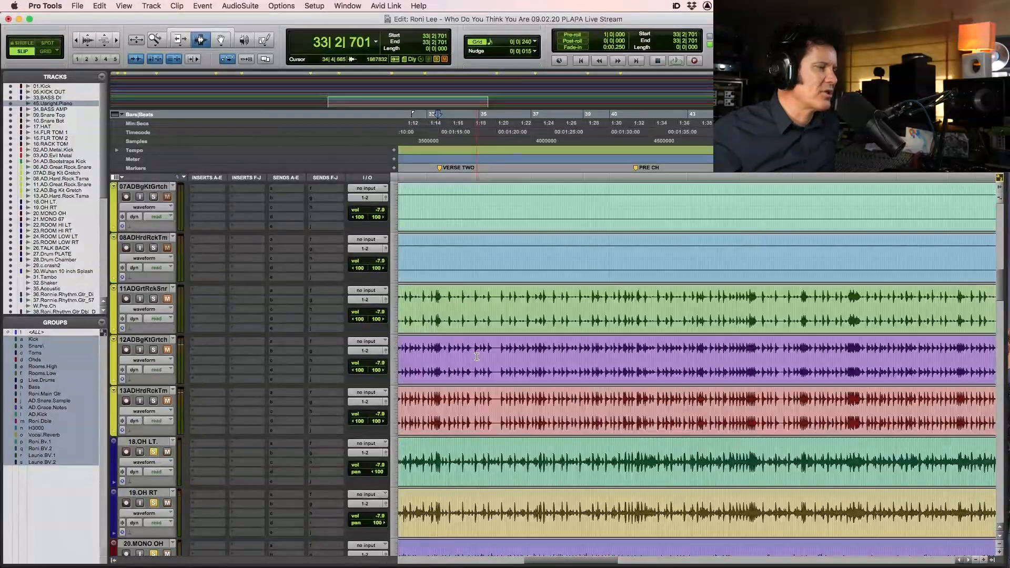
pyautogui.scroll(-17, 477, 358)
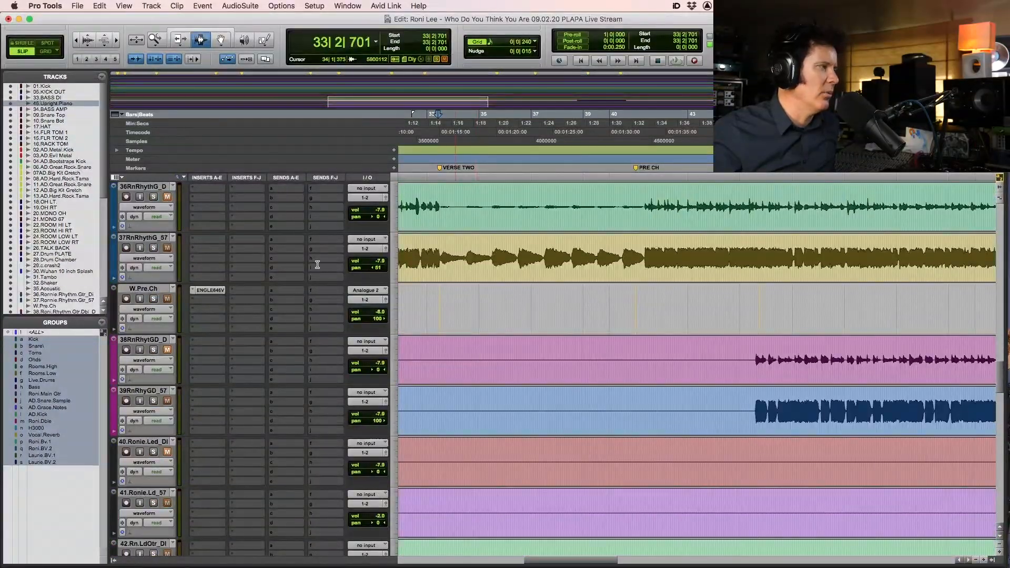
pyautogui.click(150, 239)
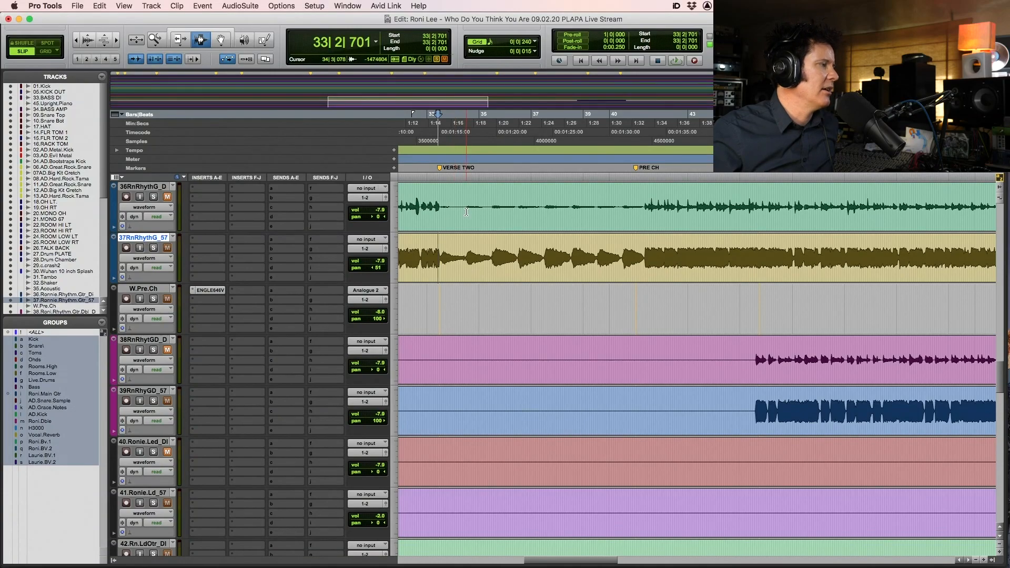
pyautogui.moveTo(466, 212); pyautogui.dragTo(466, 238)
pyautogui.moveTo(147, 188); pyautogui.dragTo(276, 415)
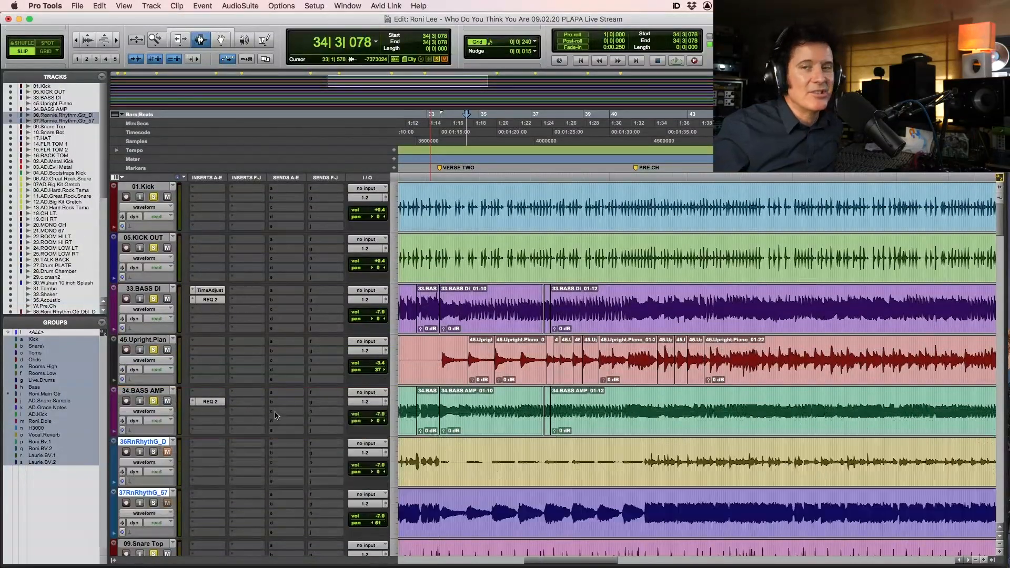
# Enlarge the waveform display and play verse two from 34|2|475 with both rhythm guitar tracks soloed and track 37 unmuted
pyautogui.click(490, 459)
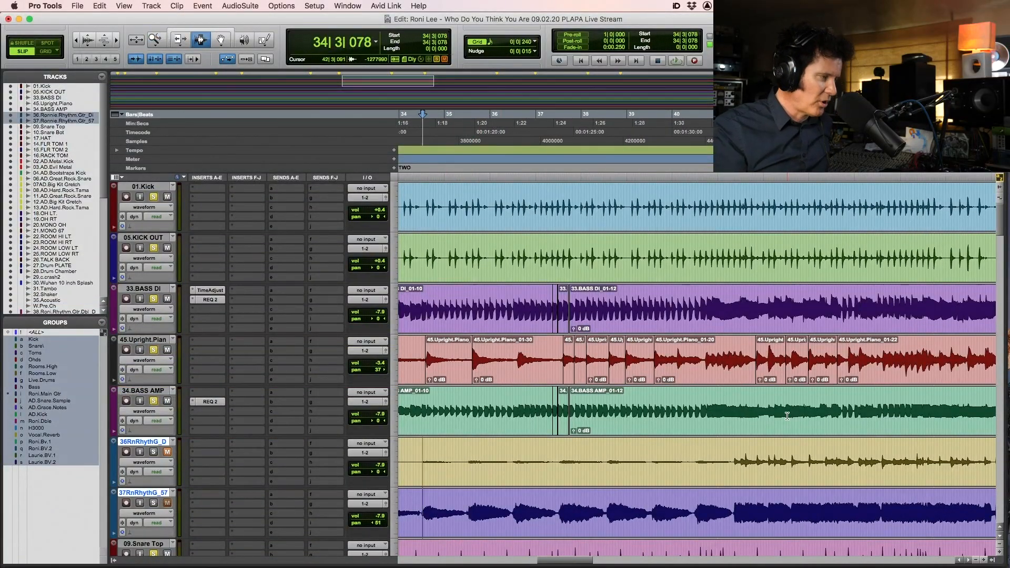
pyautogui.press('alt+super+]')
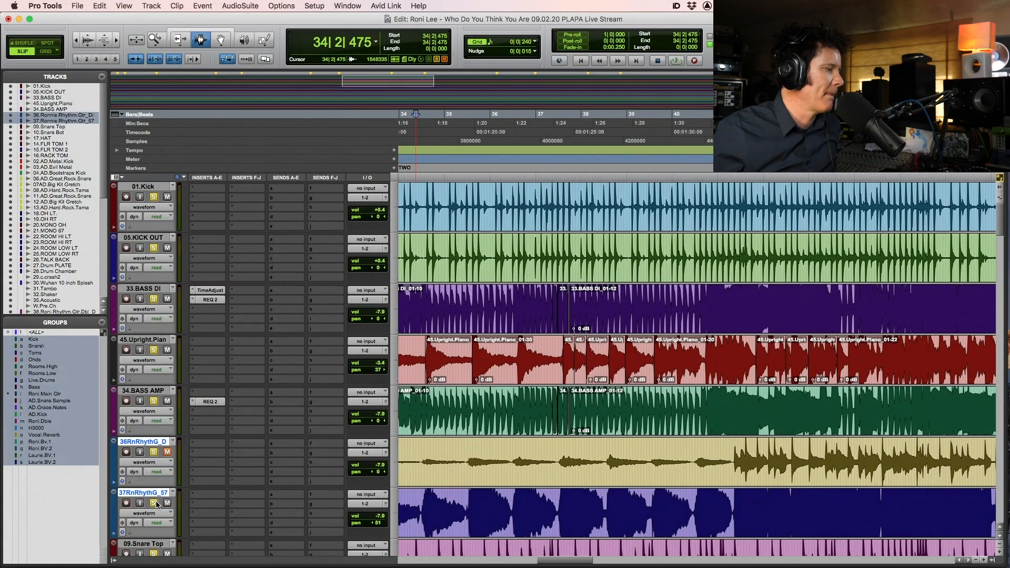
pyautogui.press('space')
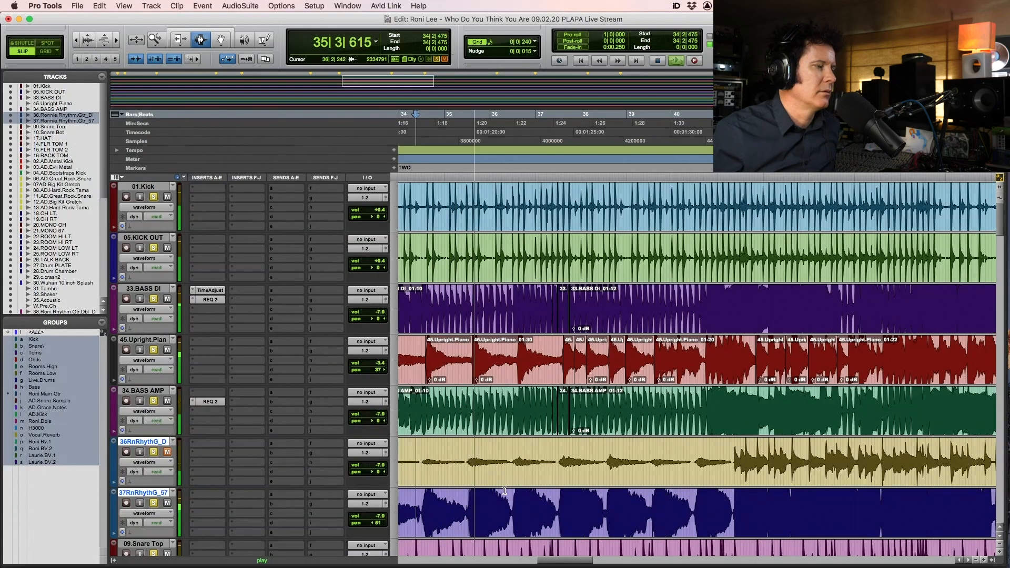
# Check the rhythm guitar against the drums, bass and piano through verse two into the pre-chorus, and stop playback
pyautogui.press('super+]')
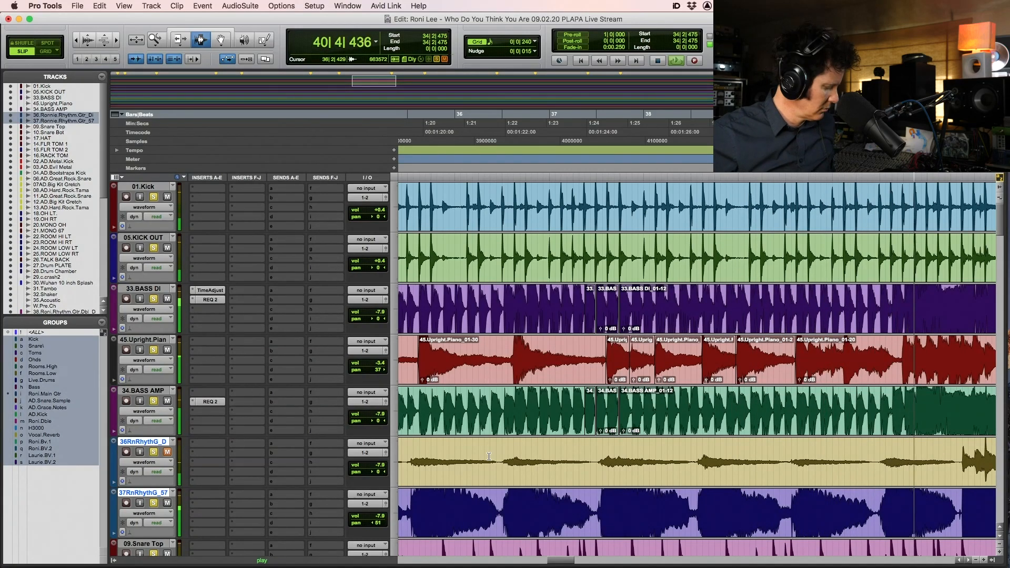
pyautogui.press('r')
pyautogui.press('r')
pyautogui.press('r')
pyautogui.press('F5')
pyautogui.moveTo(696, 461); pyautogui.dragTo(890, 462)
pyautogui.press('F5')
pyautogui.click(531, 452)
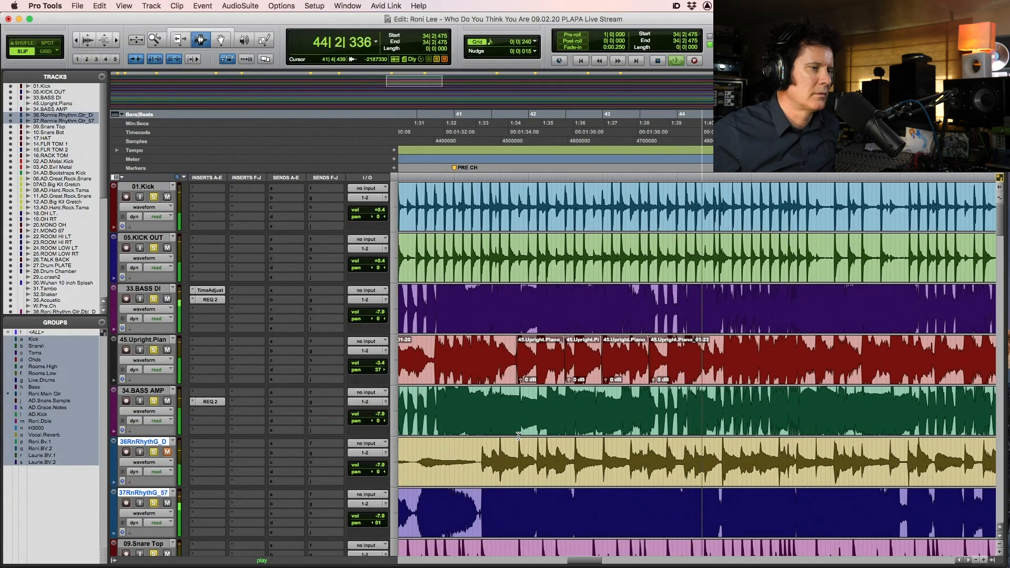
pyautogui.press('space')
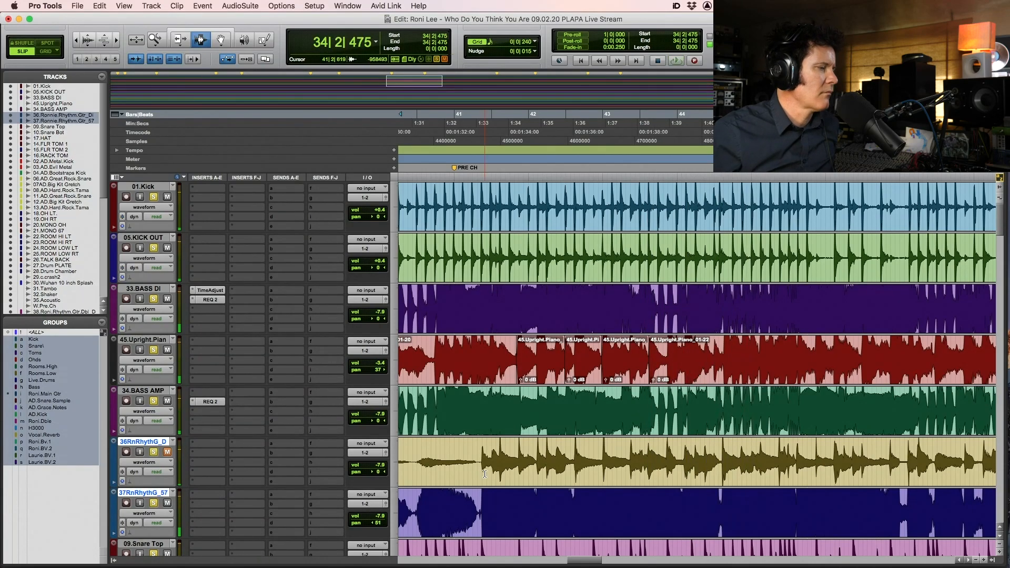
# Look through the remaining drum, guitar, organ and vocal tracks down to the backing vocals across the whole song
pyautogui.scroll(-10, 463, 466)
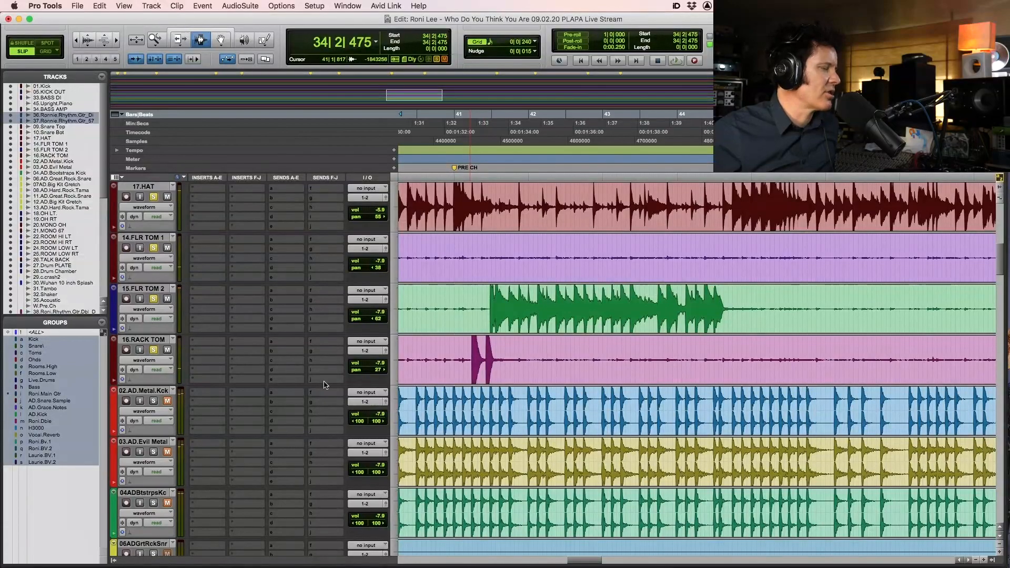
pyautogui.scroll(-5, 324, 385)
pyautogui.doubleClick(156, 40)
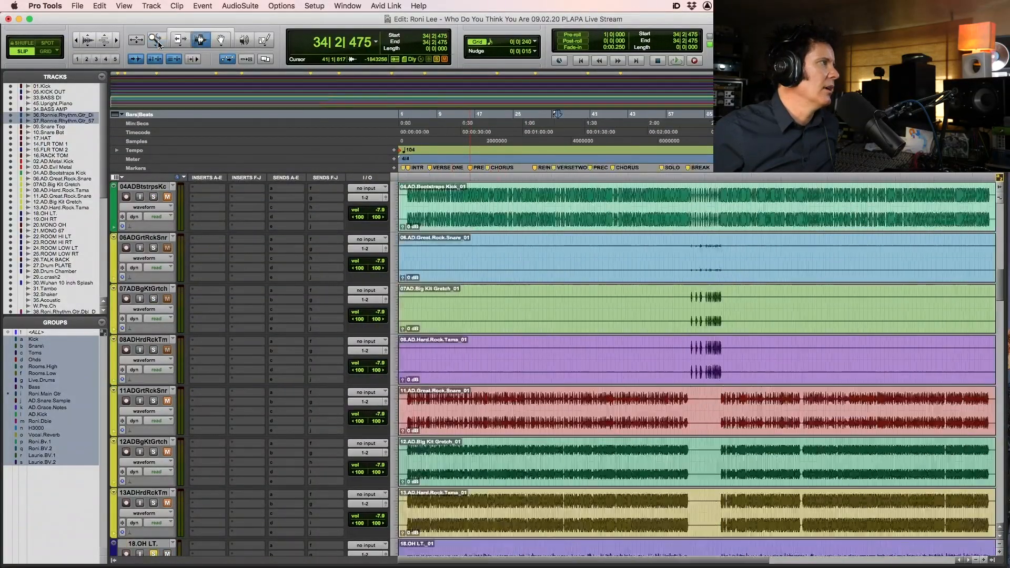
pyautogui.scroll(-6, 605, 448)
pyautogui.scroll(-10, 605, 448)
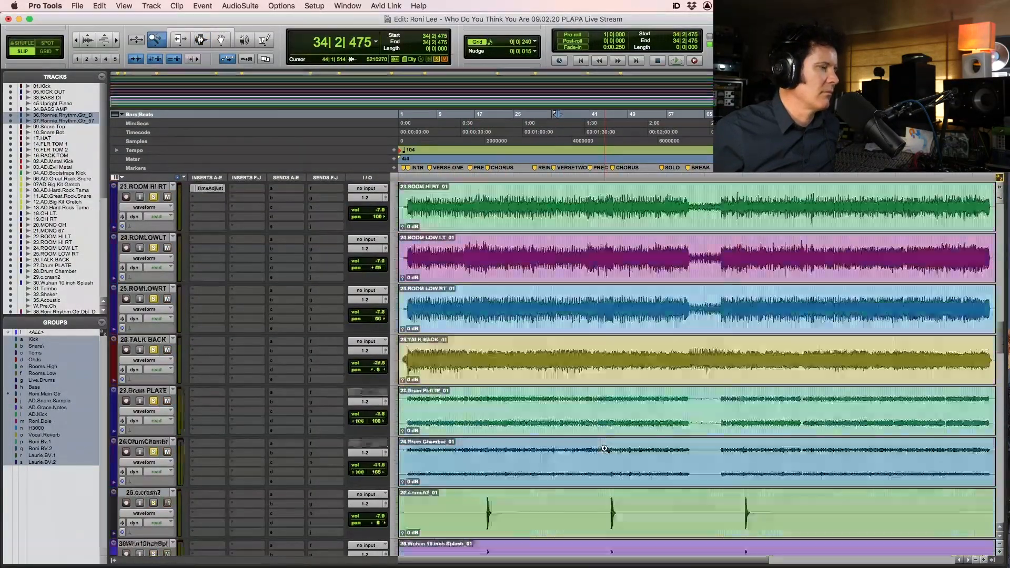
pyautogui.scroll(-10, 605, 449)
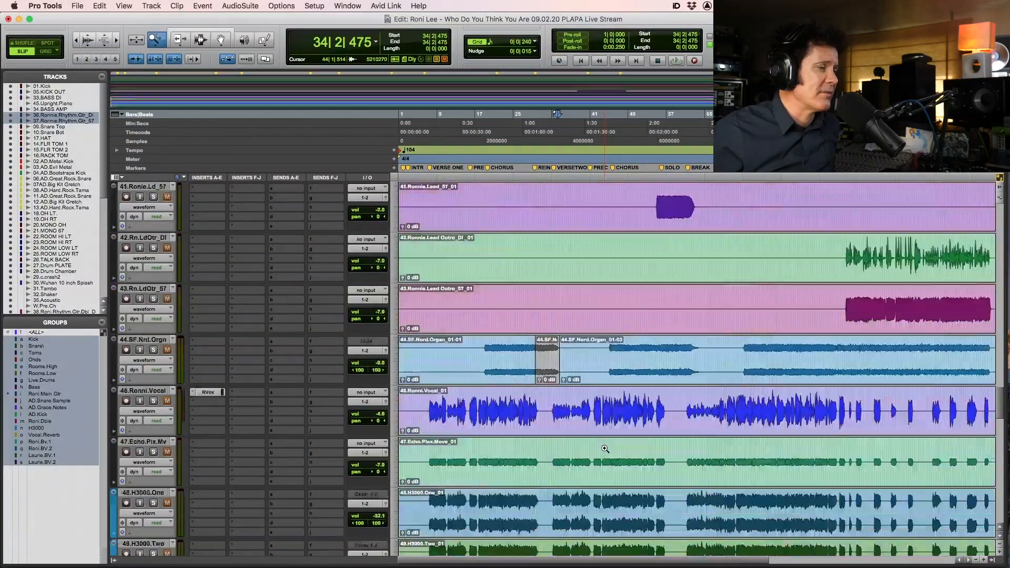
pyautogui.scroll(-3, 535, 380)
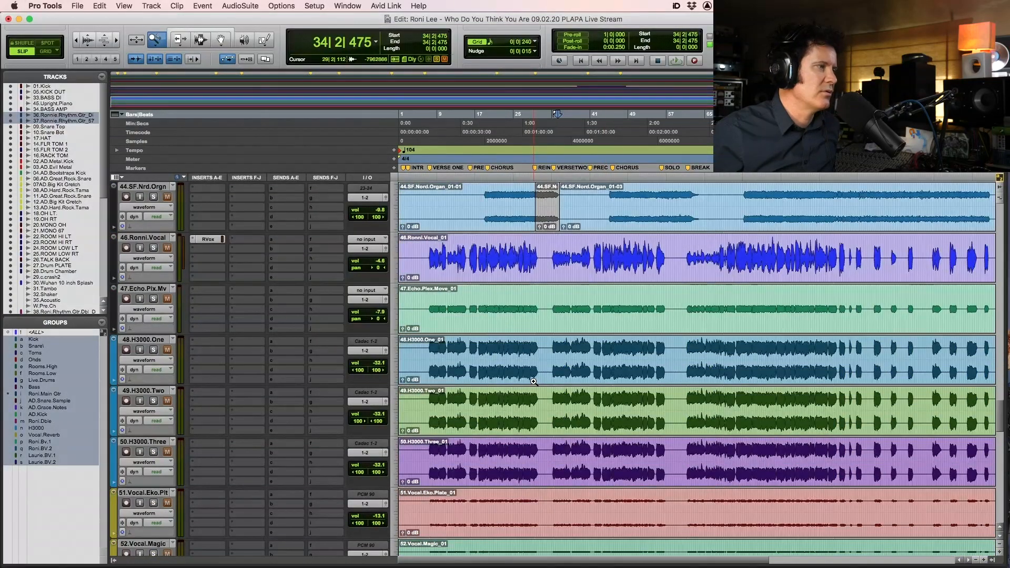
pyautogui.scroll(-11, 534, 382)
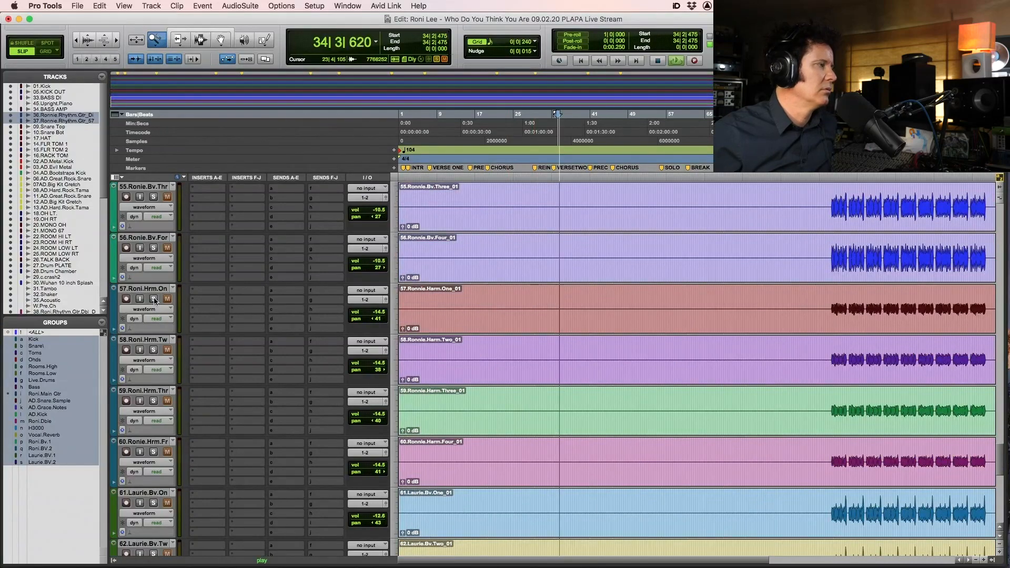
# Play verse two from 34|2|475 and examine the vocal, percussion, piano and guitar tracks during playback
pyautogui.scroll(9, 721, 320)
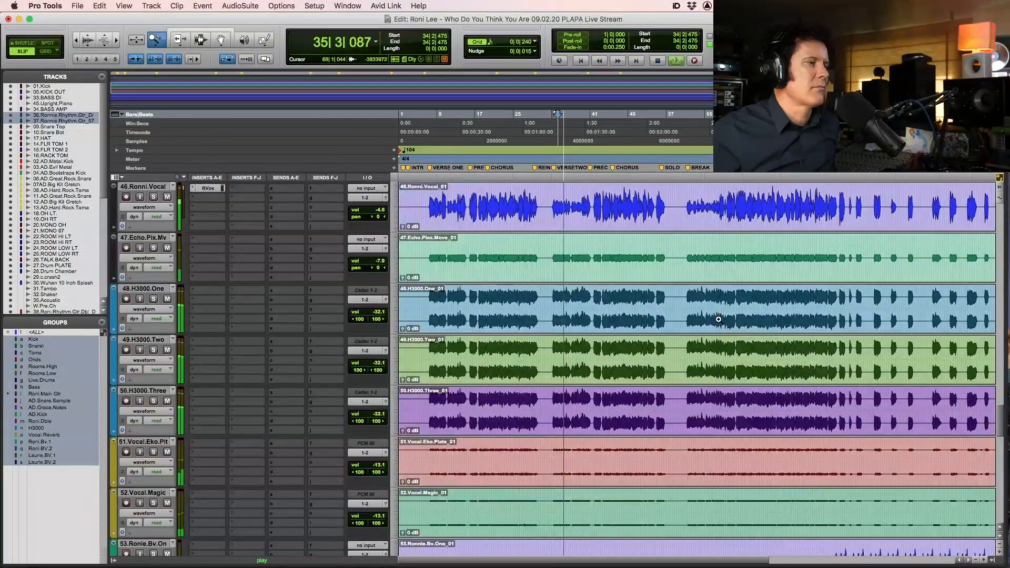
pyautogui.moveTo(688, 242); pyautogui.dragTo(688, 241)
pyautogui.scroll(16, 656, 318)
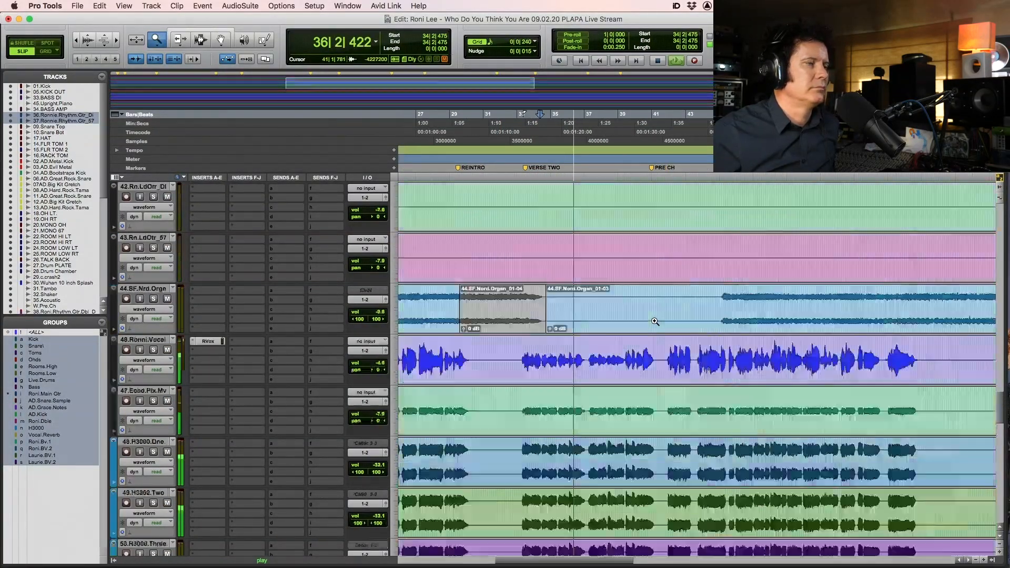
pyautogui.scroll(15, 655, 321)
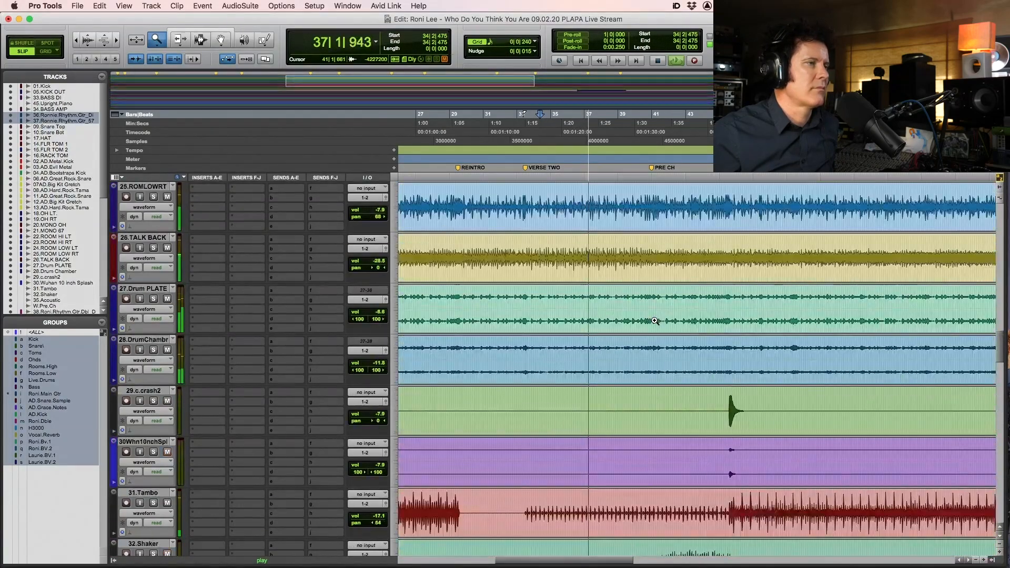
pyautogui.scroll(16, 654, 320)
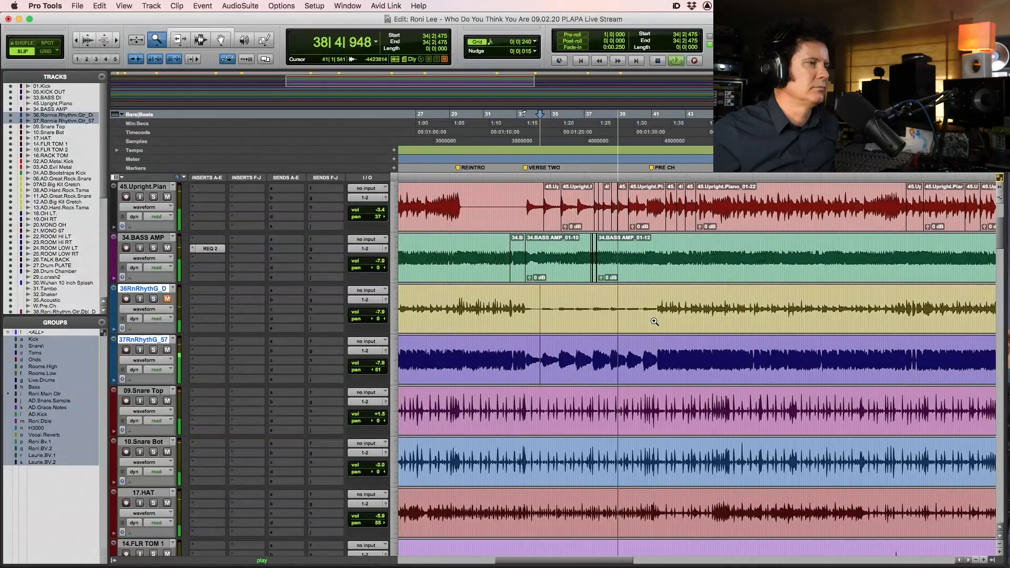
# Play the mix from 38|2|729 near the end of verse two and stop playback
pyautogui.click(633, 344)
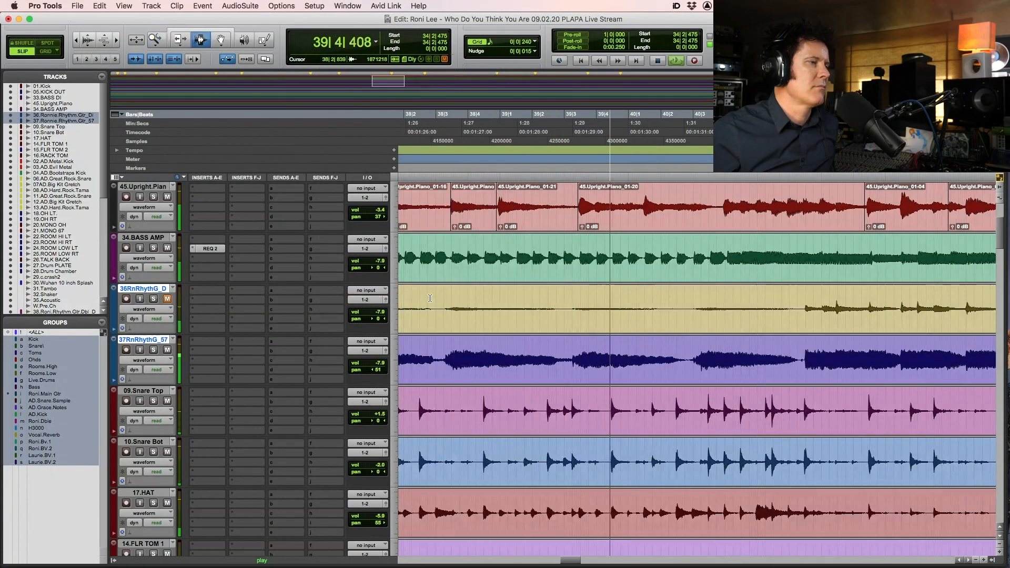
pyautogui.press('space')
pyautogui.scroll(3, 441, 308)
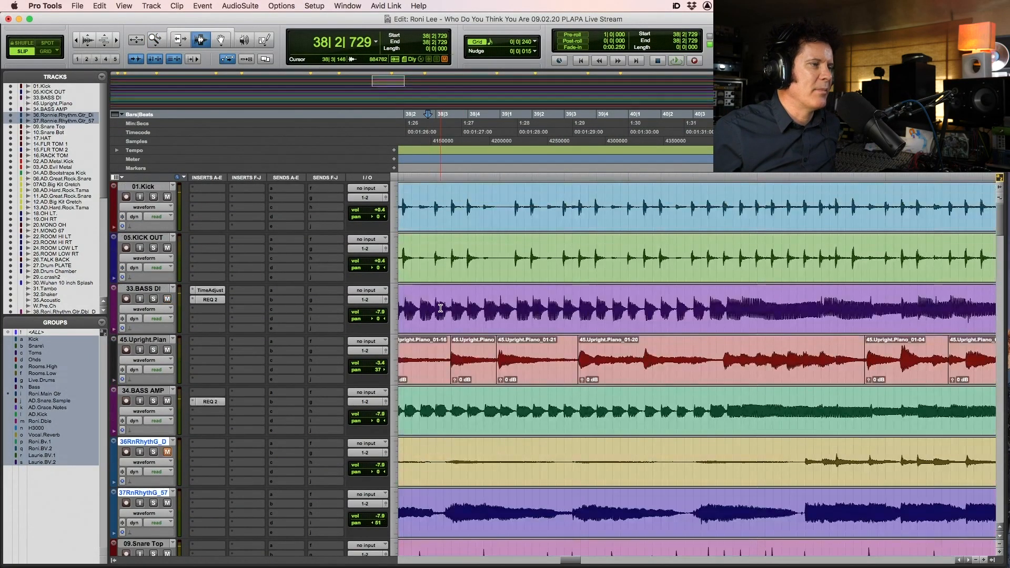
pyautogui.press('space')
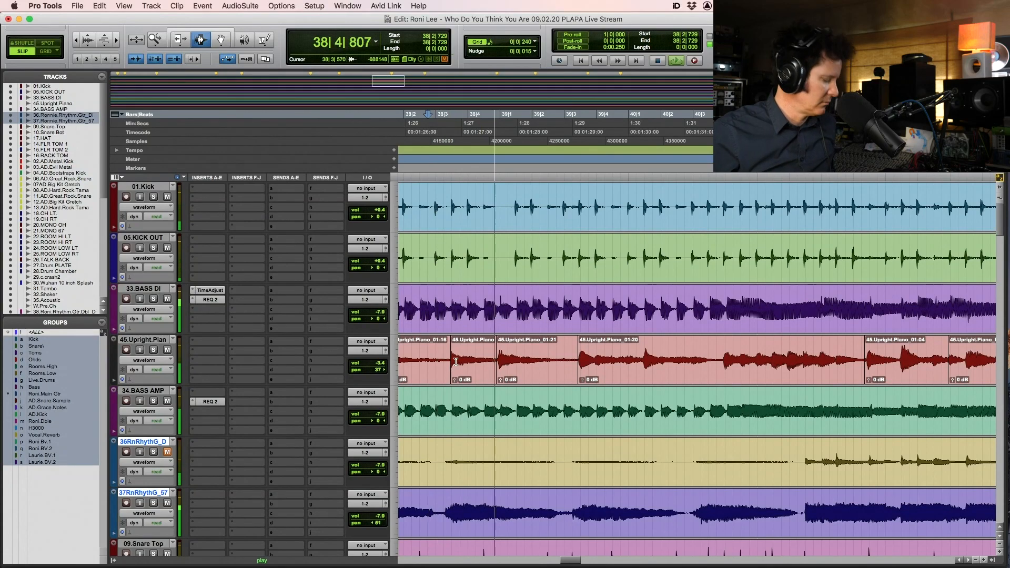
pyautogui.press('r')
pyautogui.press('r')
pyautogui.press('r')
pyautogui.press('r')
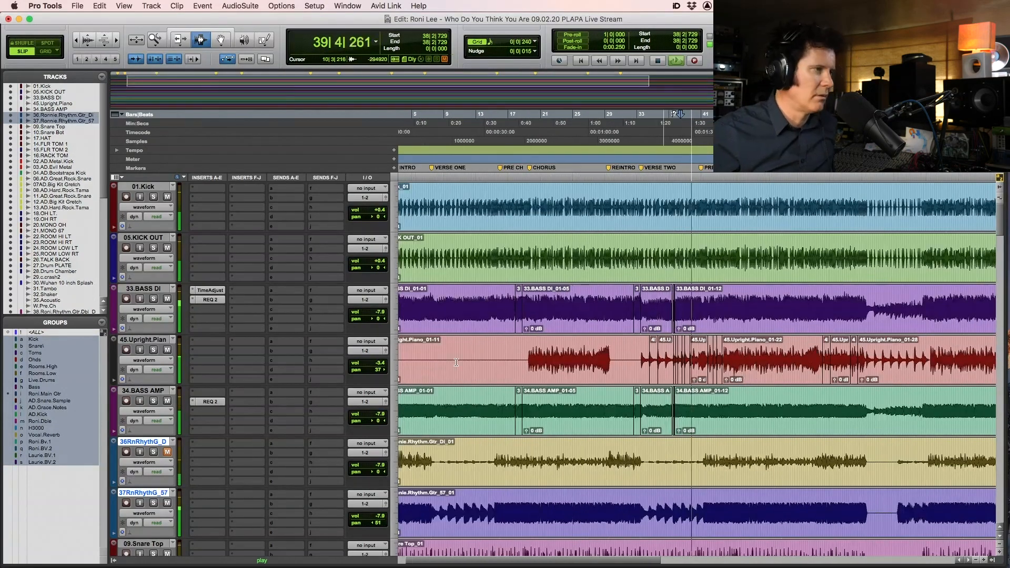
pyautogui.press('F5')
pyautogui.press('space')
# Play the pre-chorus after the break from 69|2|948 to check the upright piano against the band
pyautogui.moveTo(929, 356); pyautogui.dragTo(996, 357)
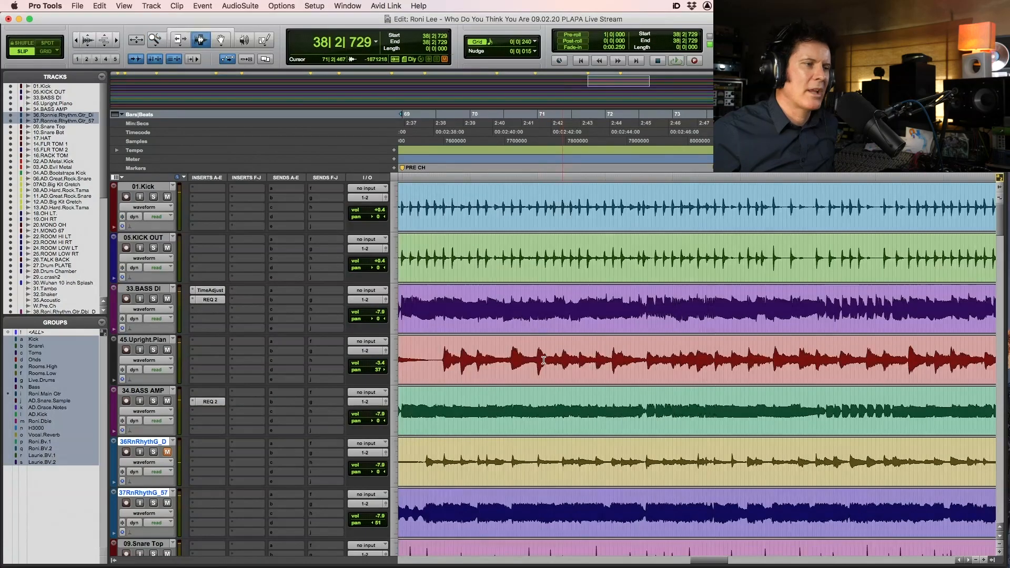
pyautogui.click(435, 353)
pyautogui.press('space')
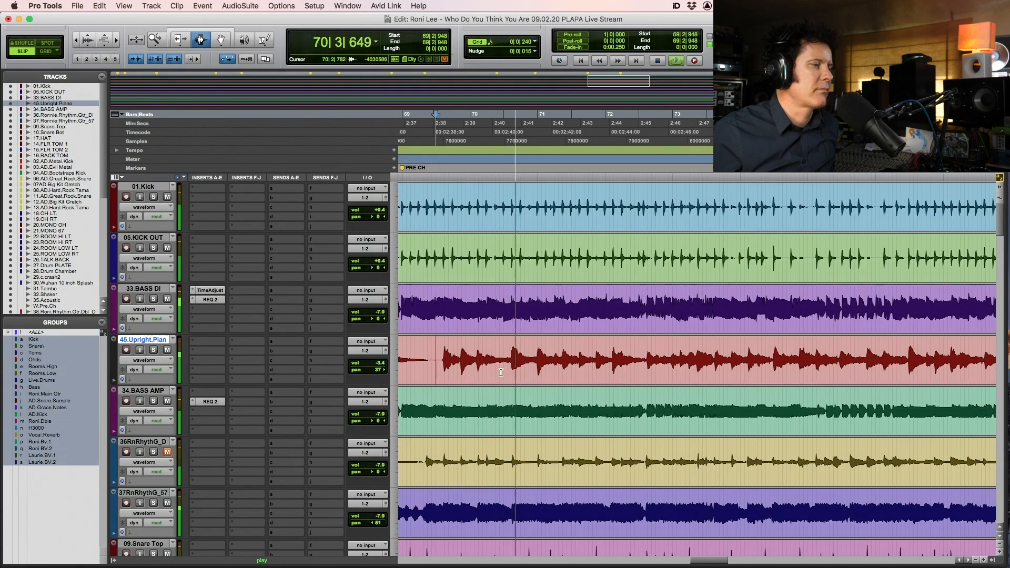
pyautogui.press('r')
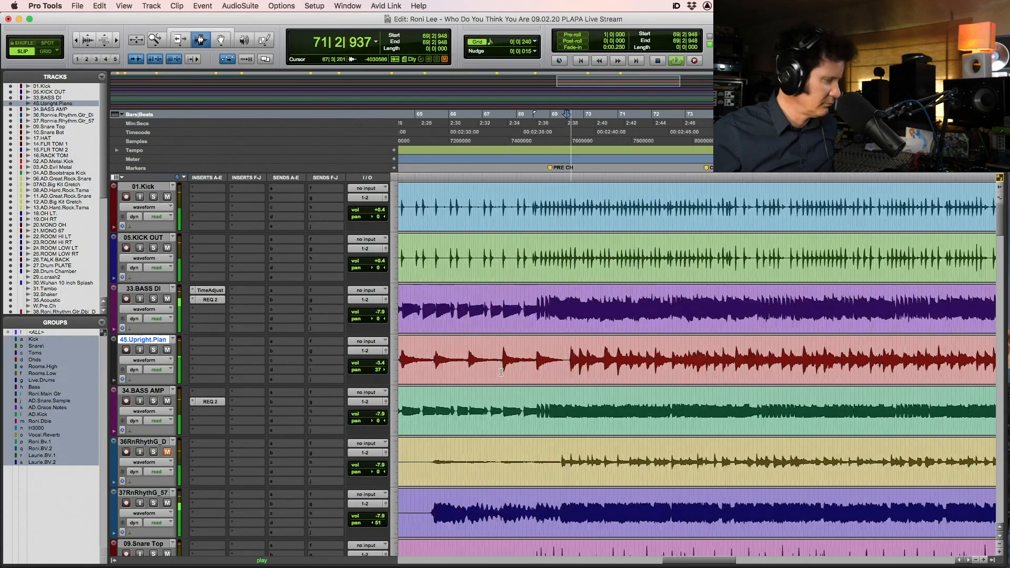
pyautogui.press('r')
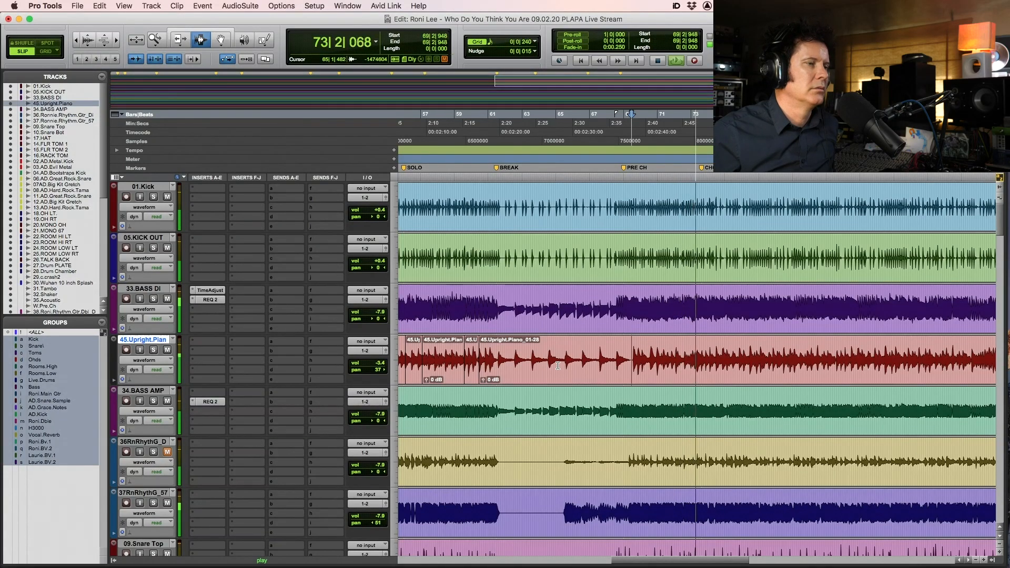
# Return to verse two, play from 37|2|959 and examine the upright piano clips
pyautogui.press('r')
pyautogui.press('r')
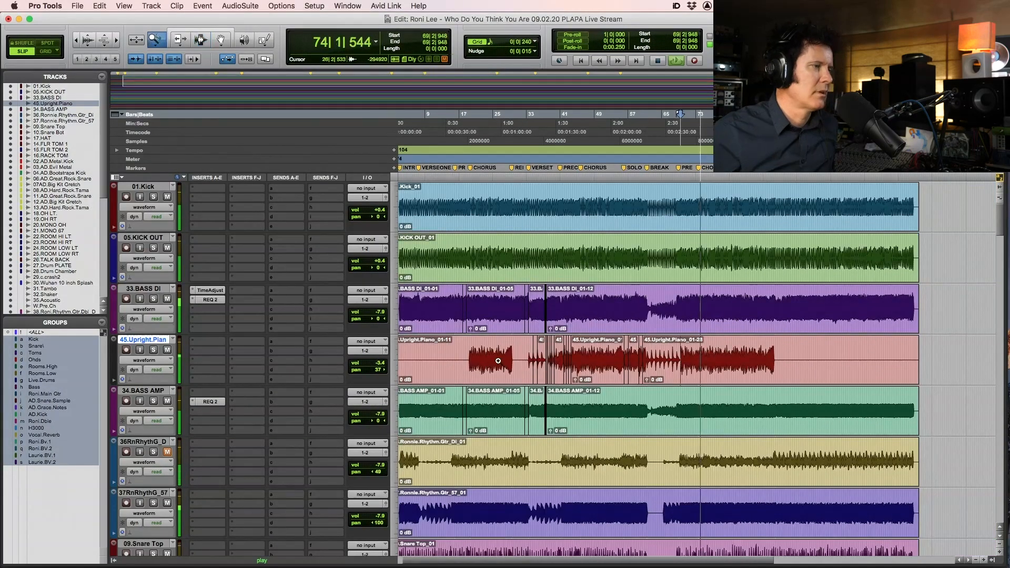
pyautogui.moveTo(499, 361); pyautogui.dragTo(617, 369)
pyautogui.press('space')
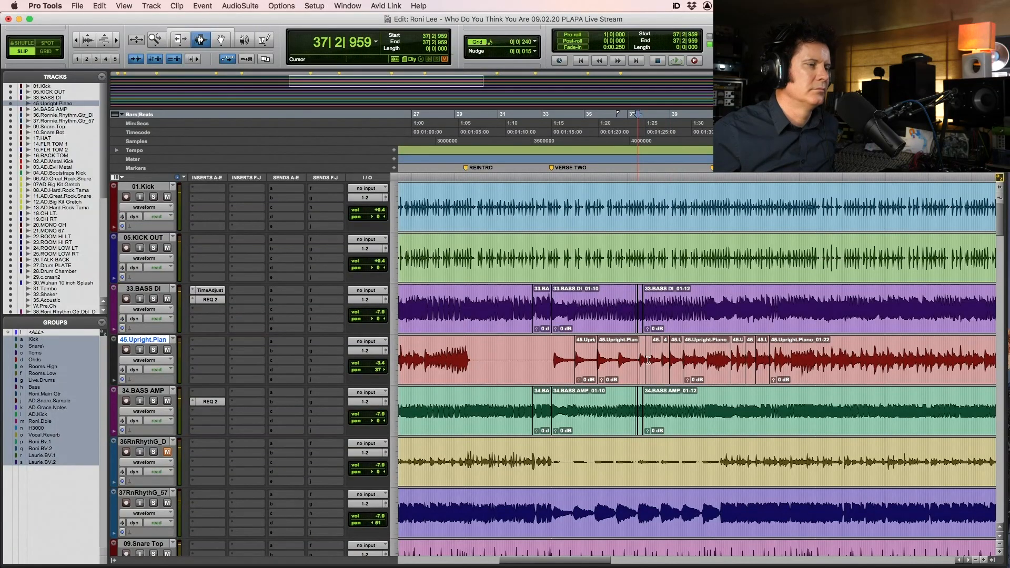
pyautogui.press('space')
pyautogui.press('F5')
pyautogui.moveTo(532, 363); pyautogui.dragTo(766, 365)
pyautogui.press('F7')
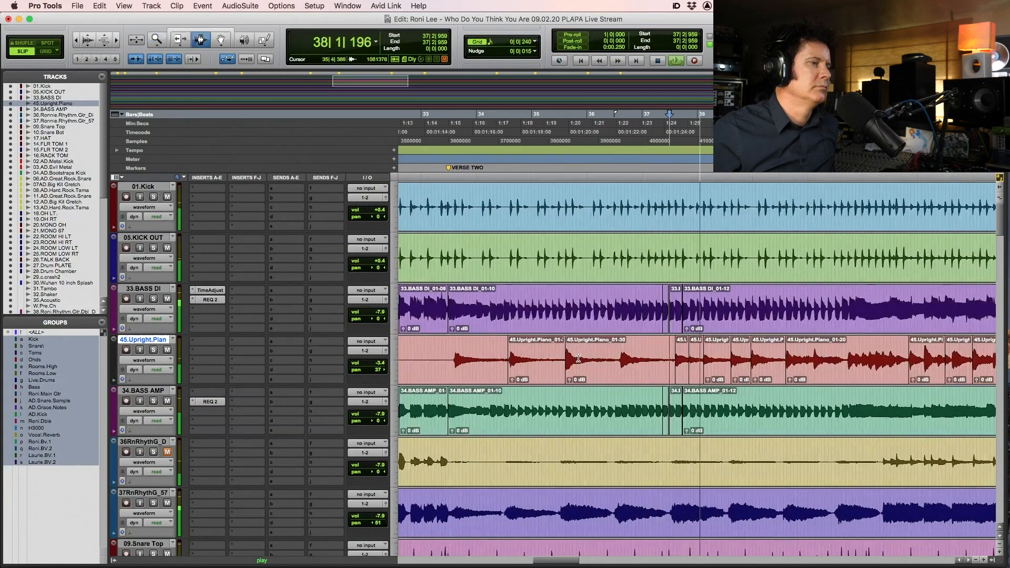
# Play verse two from 33|3|355, switch to Grid mode and select the upright piano chord from 33|3|480 to 34|3|480
pyautogui.click(453, 355)
pyautogui.press('space')
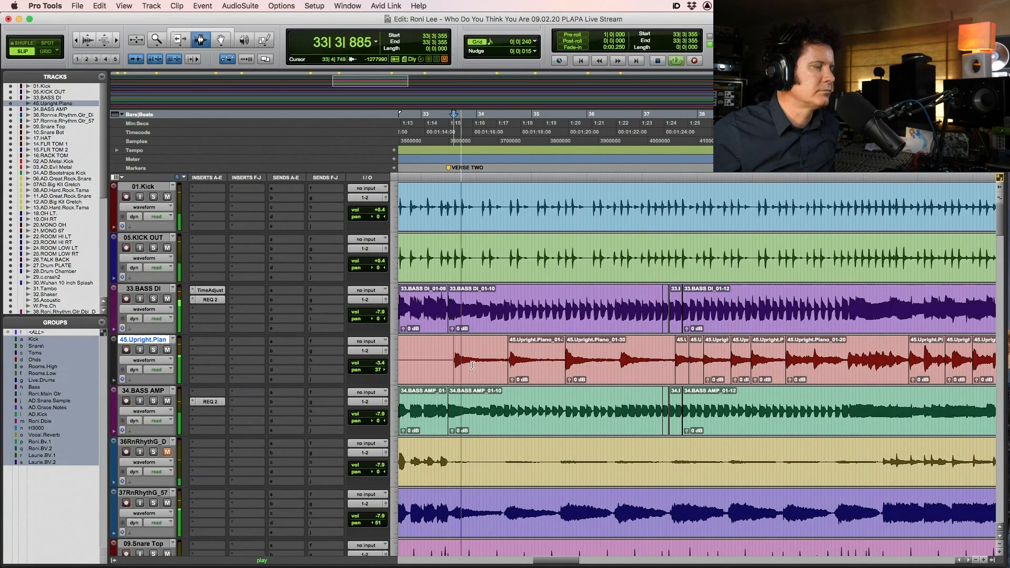
pyautogui.press('F4')
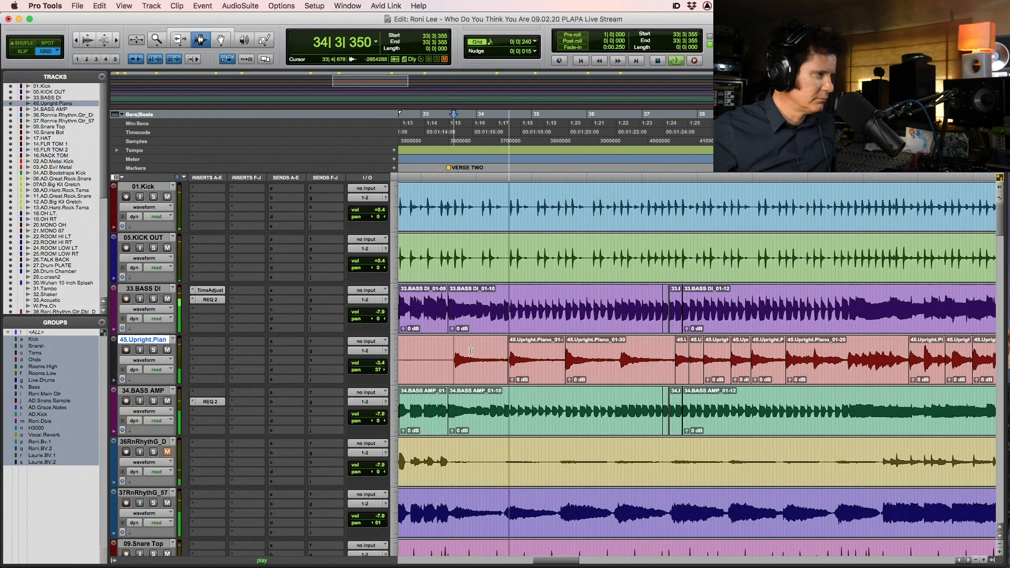
pyautogui.moveTo(455, 361); pyautogui.dragTo(510, 364)
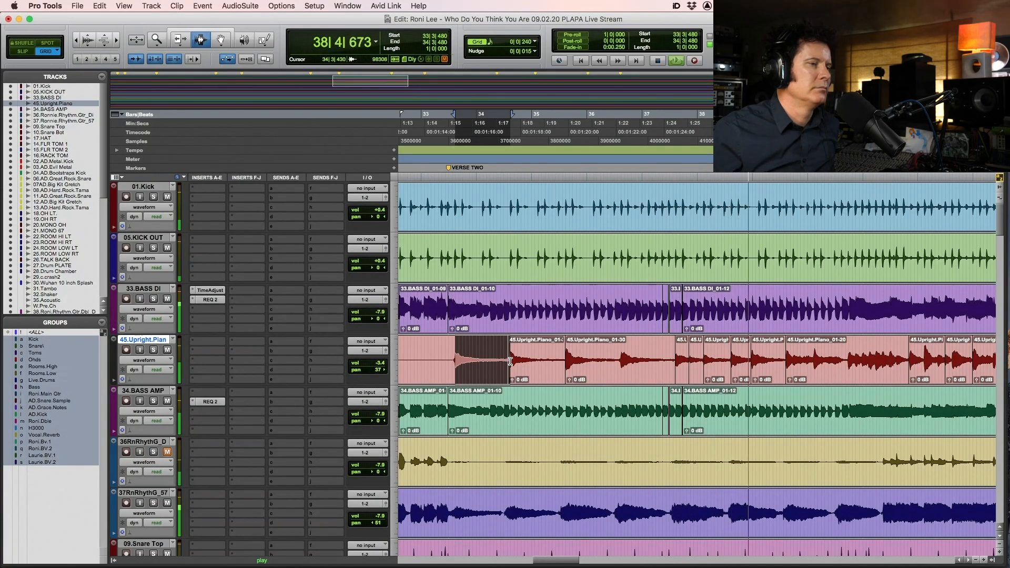
pyautogui.press('space')
# Copy the upright piano chord spanning 34|3|480 to 35|3|480 over the one in bar 38, and play it from 37|3|240
pyautogui.moveTo(510, 361); pyautogui.dragTo(560, 363)
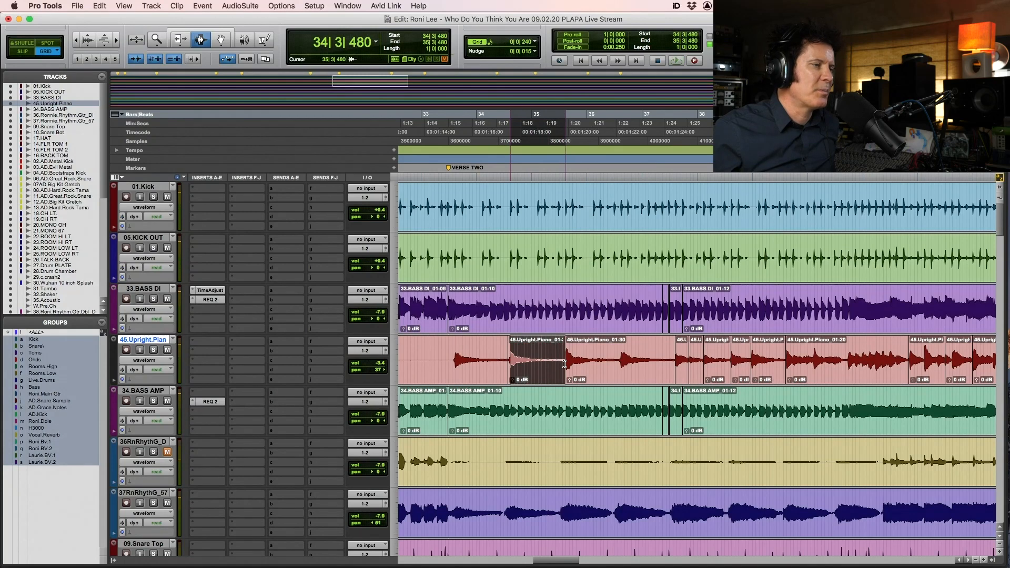
pyautogui.click(731, 364)
pyautogui.press('super+v')
pyautogui.click(675, 357)
pyautogui.press('space')
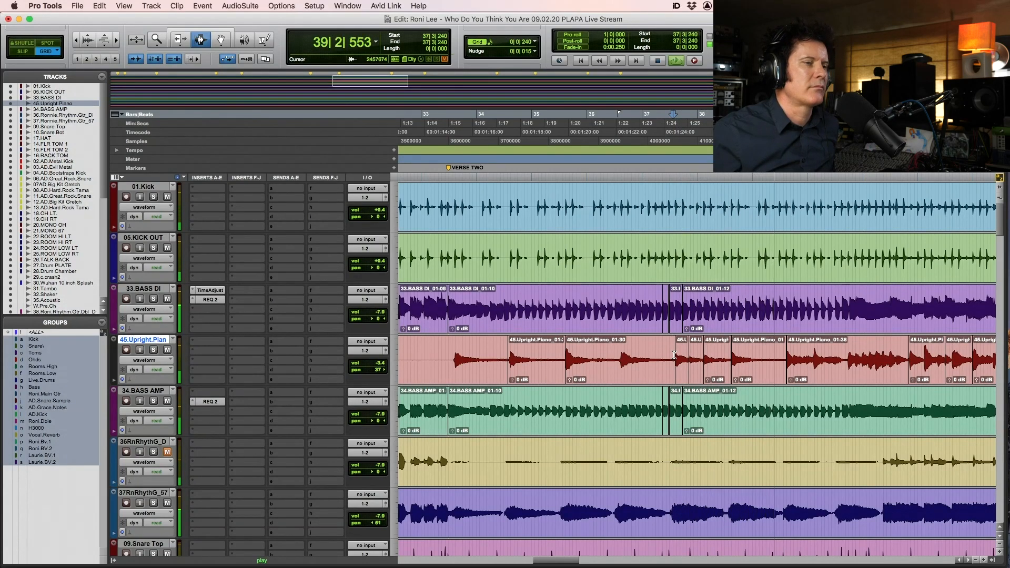
pyautogui.press('space')
# Switch to Slip mode and trim the start of the upright piano clip after the pasted chord to 39|3|415
pyautogui.press('F5')
pyautogui.click(688, 369)
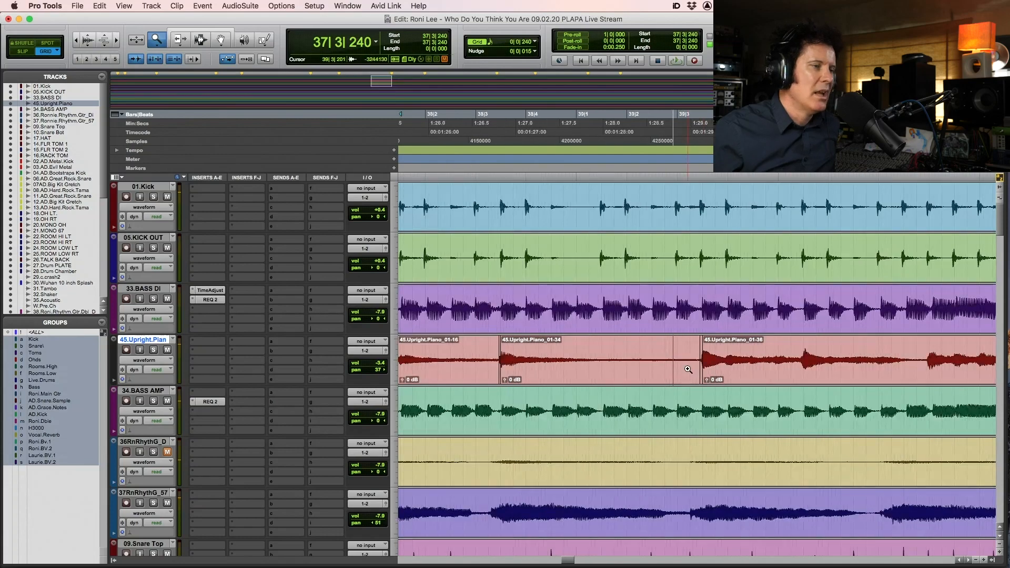
pyautogui.moveTo(715, 353); pyautogui.dragTo(731, 355)
pyautogui.press('F6')
pyautogui.click(815, 364)
pyautogui.press('F2')
pyautogui.moveTo(793, 369); pyautogui.dragTo(769, 376)
pyautogui.moveTo(791, 369); pyautogui.dragTo(793, 368)
pyautogui.press('r')
pyautogui.press('r')
pyautogui.press('r')
pyautogui.press('r')
pyautogui.press('r')
pyautogui.press('F7')
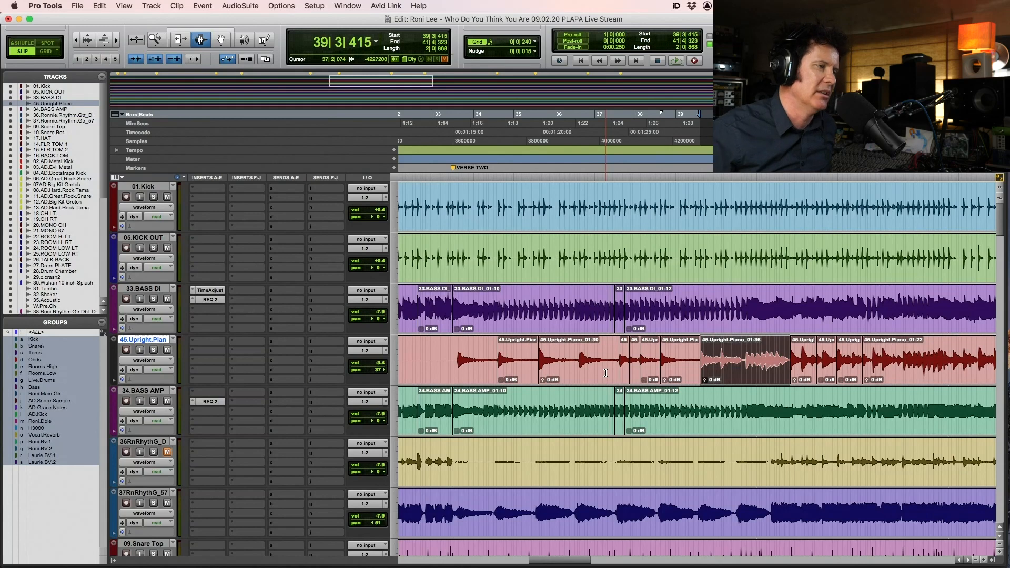
pyautogui.click(459, 347)
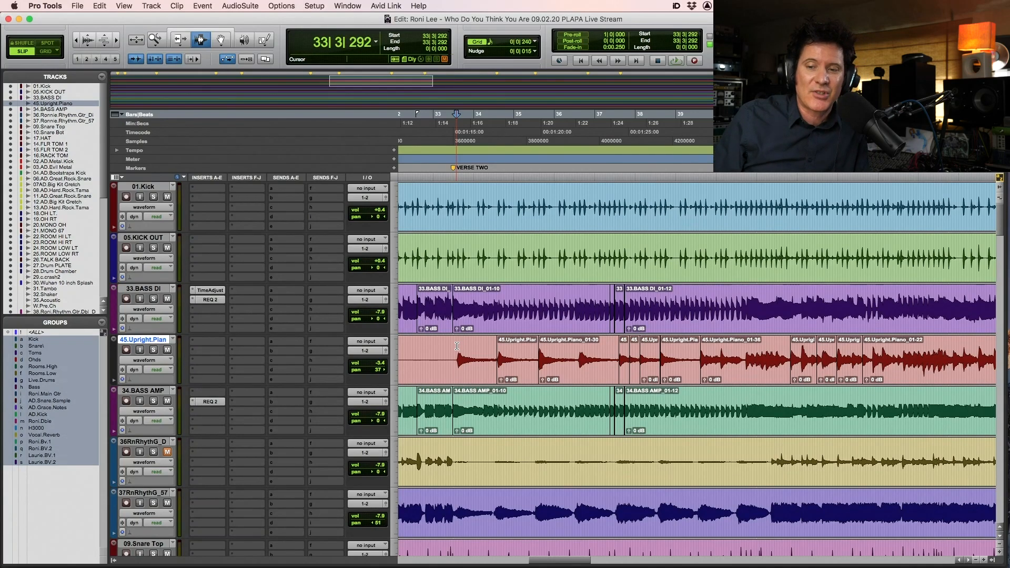
pyautogui.moveTo(457, 346); pyautogui.dragTo(489, 337)
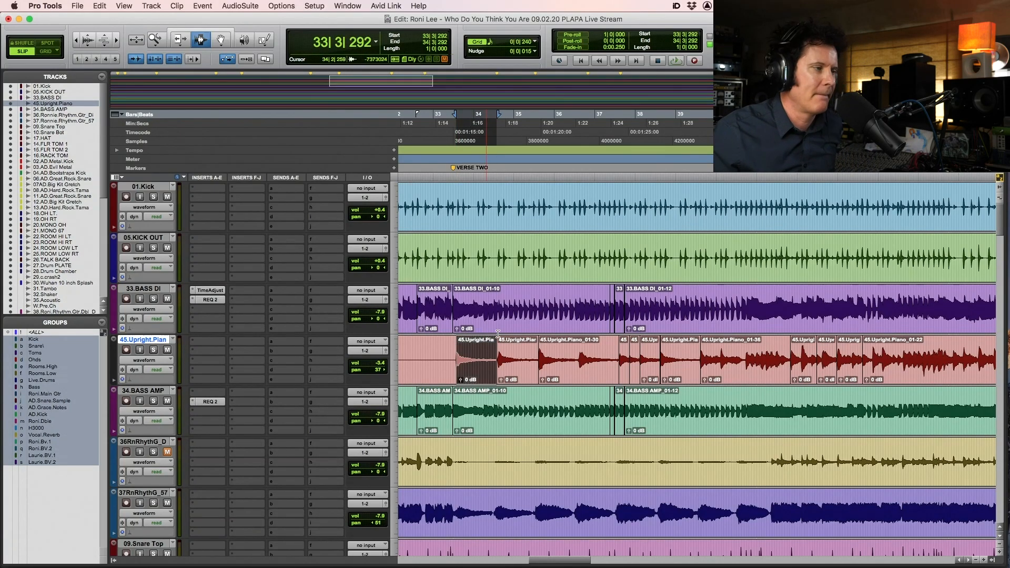
pyautogui.click(443, 359)
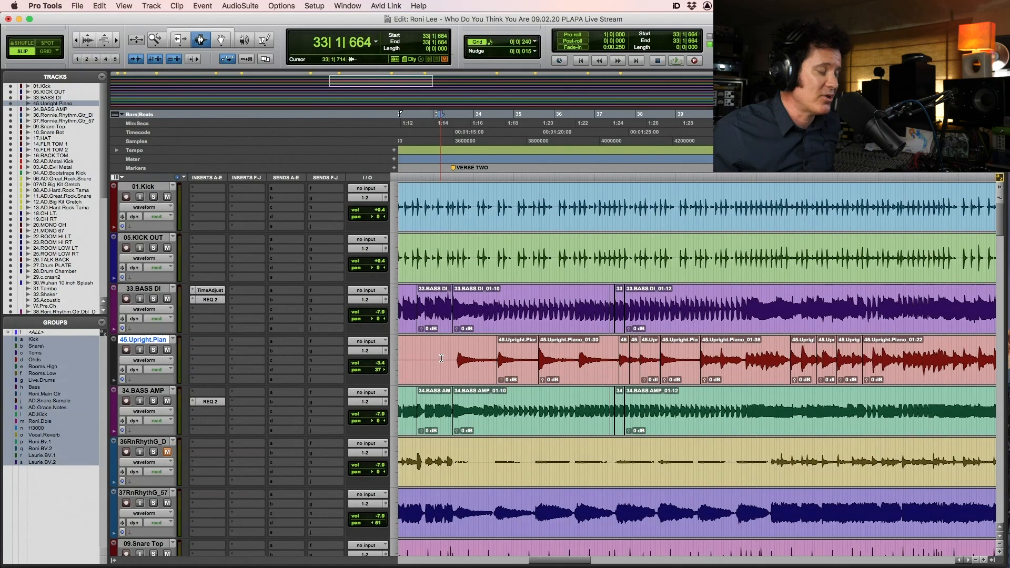
# Trim the start of the pasted upright piano chord in bar 38 to 38|3|436
pyautogui.press('F5')
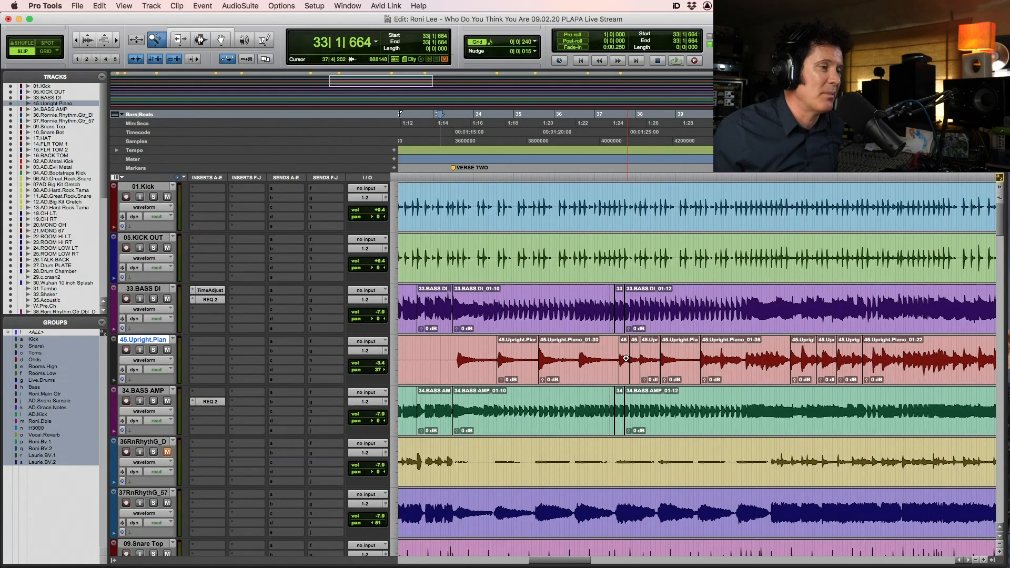
pyautogui.moveTo(625, 363); pyautogui.dragTo(727, 356)
pyautogui.press('F5')
pyautogui.moveTo(576, 358); pyautogui.dragTo(698, 338)
pyautogui.press('F6')
pyautogui.moveTo(513, 360); pyautogui.dragTo(572, 360)
pyautogui.moveTo(579, 361); pyautogui.dragTo(450, 362)
pyautogui.click(533, 362)
pyautogui.press('r')
pyautogui.press('r')
pyautogui.press('r')
pyautogui.press('r')
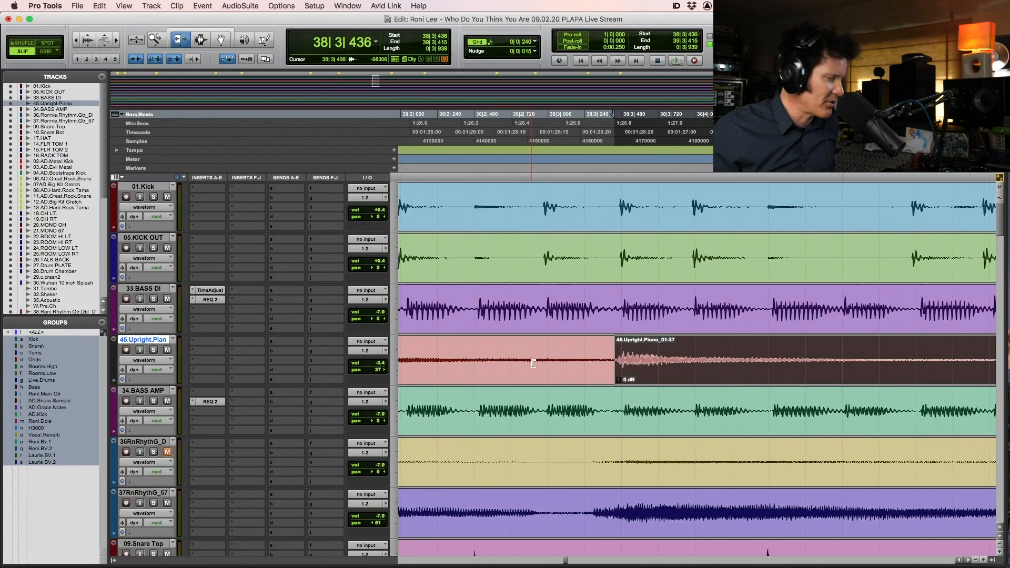
# Place the edit cursor at 37|2|637 on the upright piano track and save the session
pyautogui.press('F7')
pyautogui.click(600, 358)
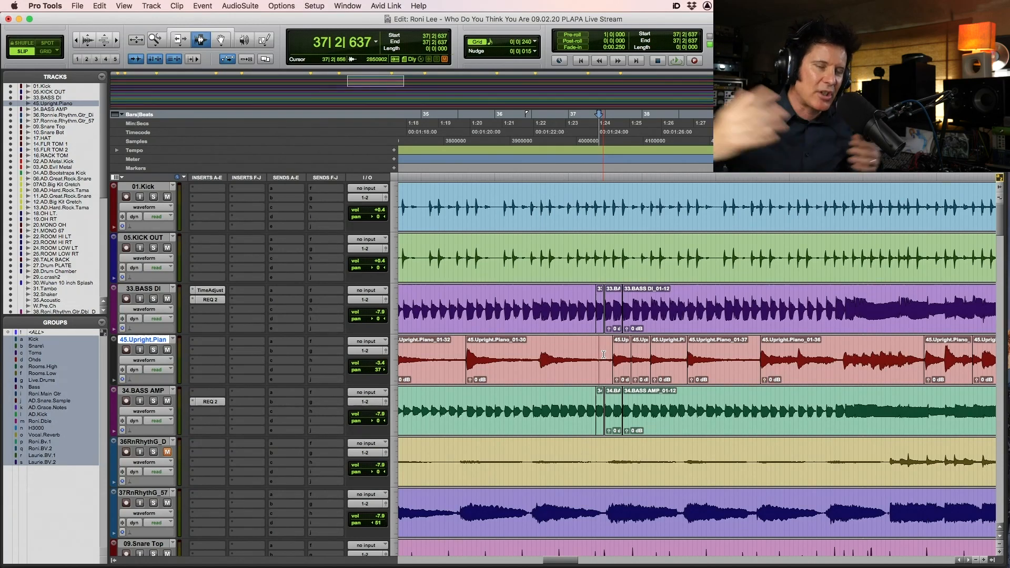
pyautogui.press('super+s')
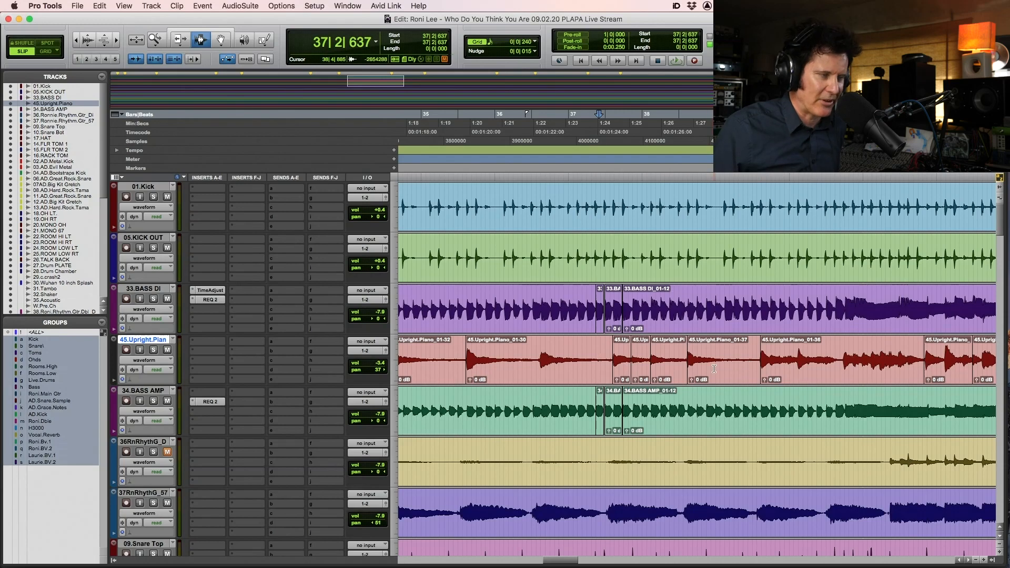
# Play verse two from 35|1|909 on the bass DI track and inspect the bass and repaired piano clips up to bar 41
pyautogui.click(444, 327)
pyautogui.click(439, 310)
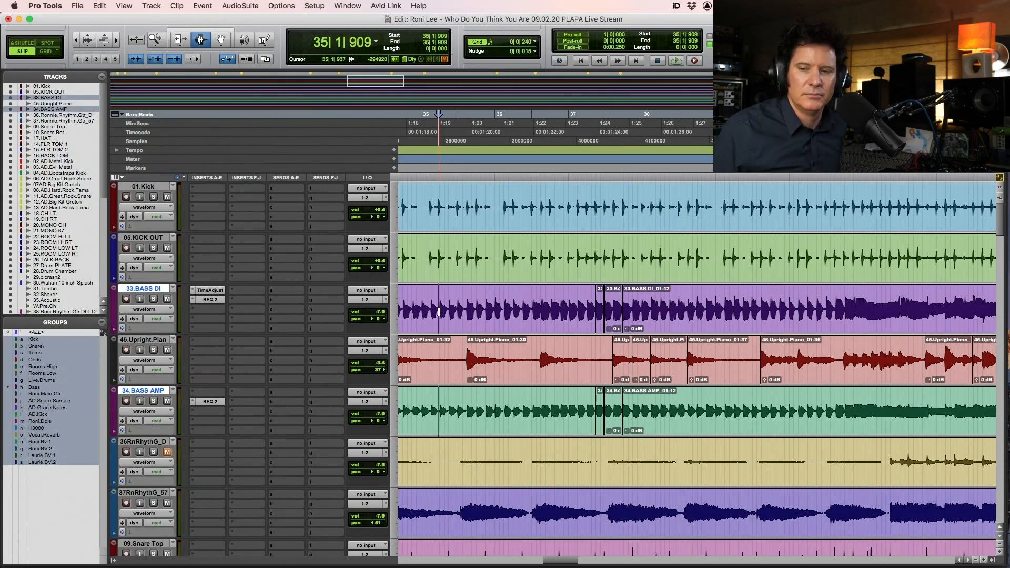
pyautogui.press('space')
pyautogui.press('F5')
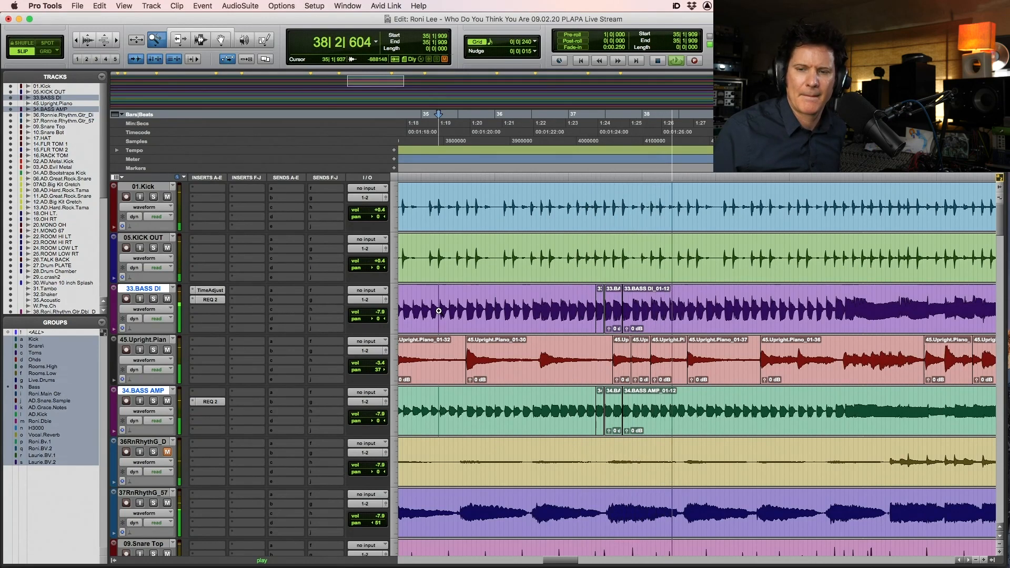
pyautogui.moveTo(737, 295); pyautogui.dragTo(906, 293)
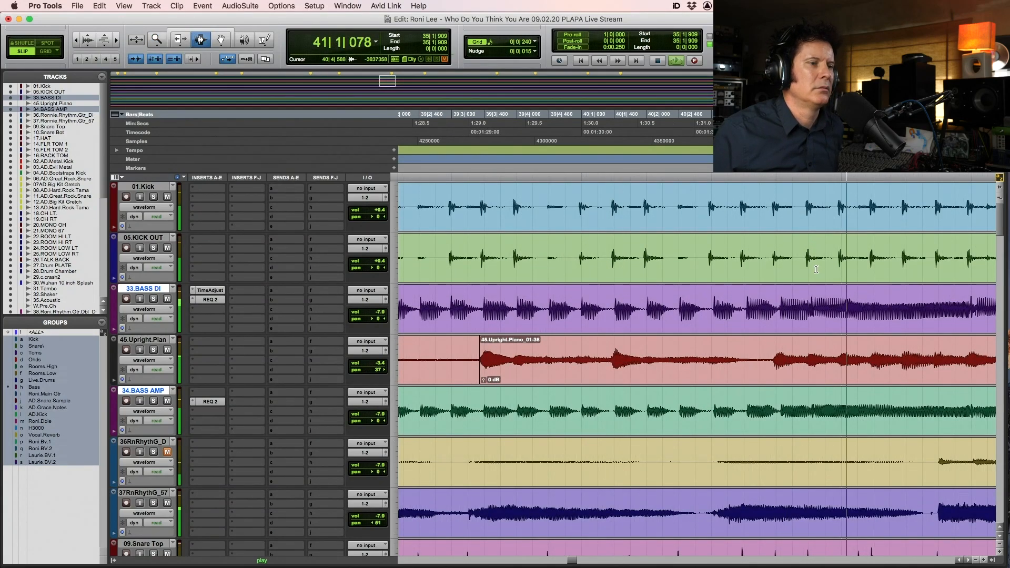
pyautogui.press('r')
pyautogui.press('r')
pyautogui.press('r')
pyautogui.press('r')
pyautogui.press('r')
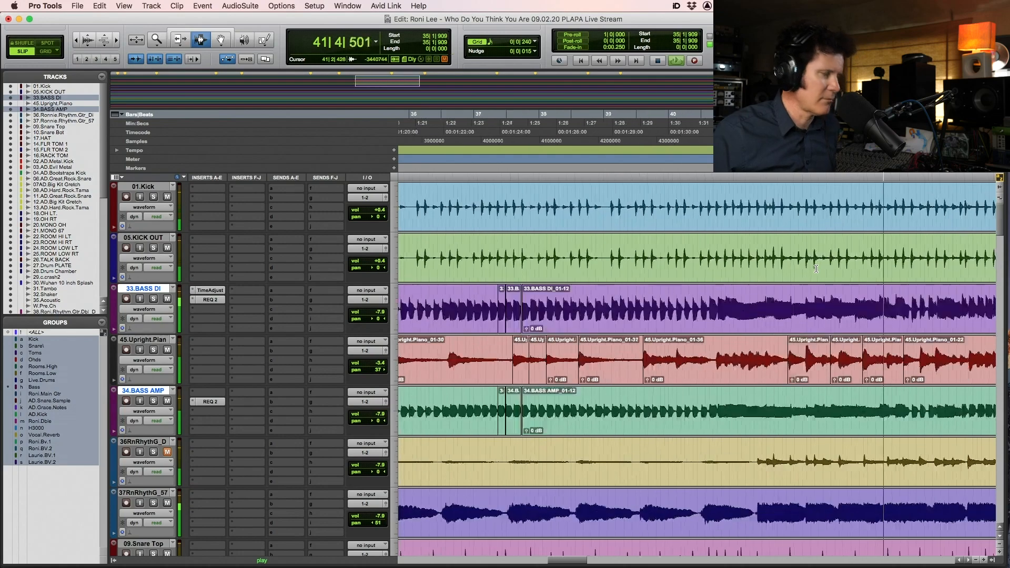
# Look over the remaining arrangement through to the outro, stop playback, and fit the whole session in view
pyautogui.press('F5')
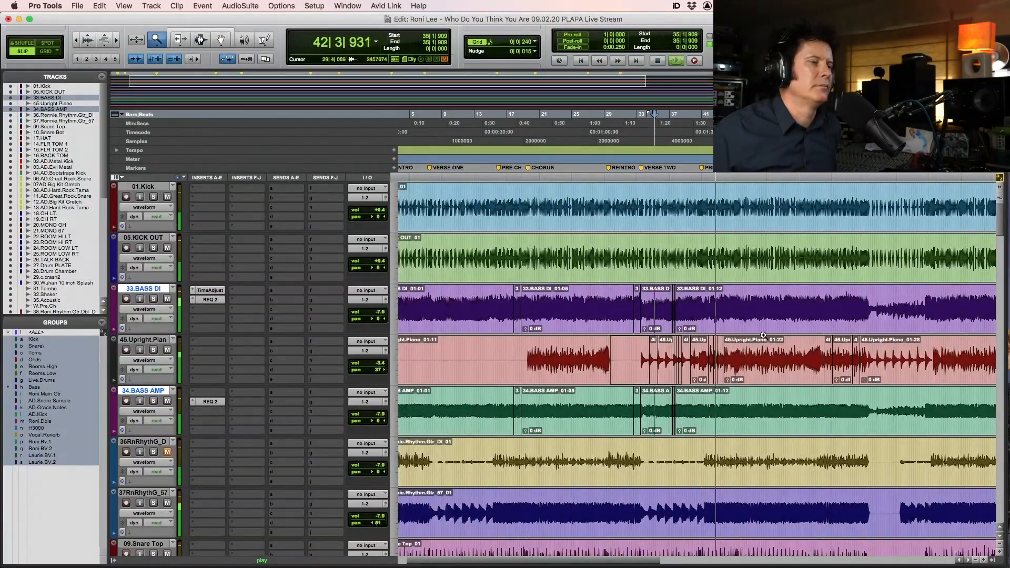
pyautogui.click(796, 336)
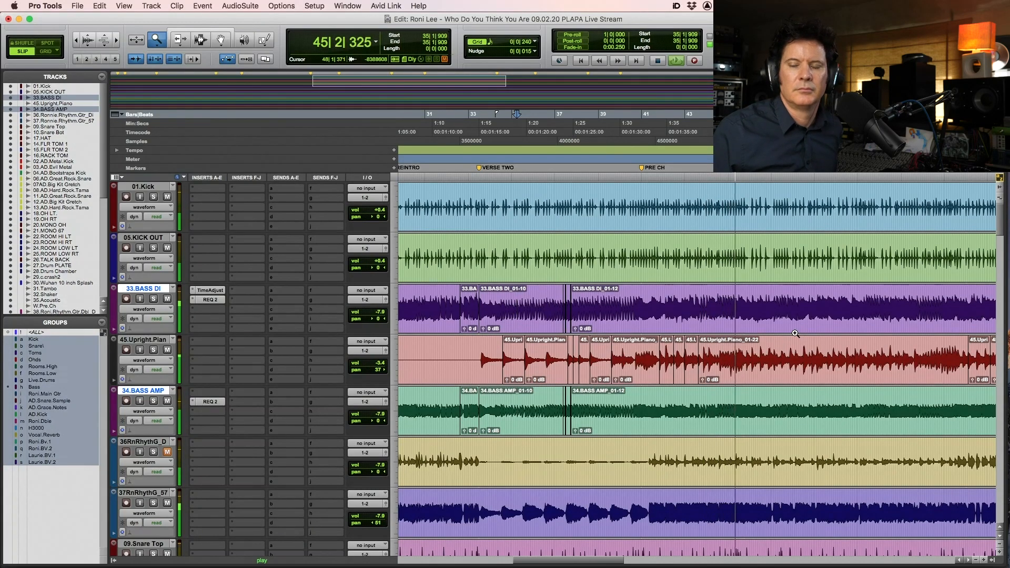
pyautogui.hotkey('alt', 'a')
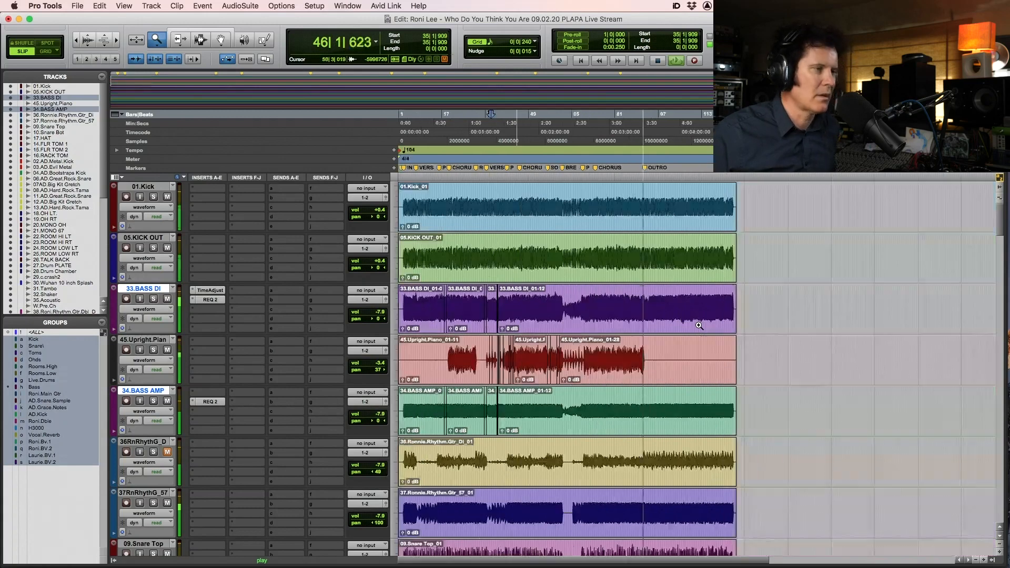
pyautogui.press('F5')
pyautogui.click(764, 370)
pyautogui.press('space')
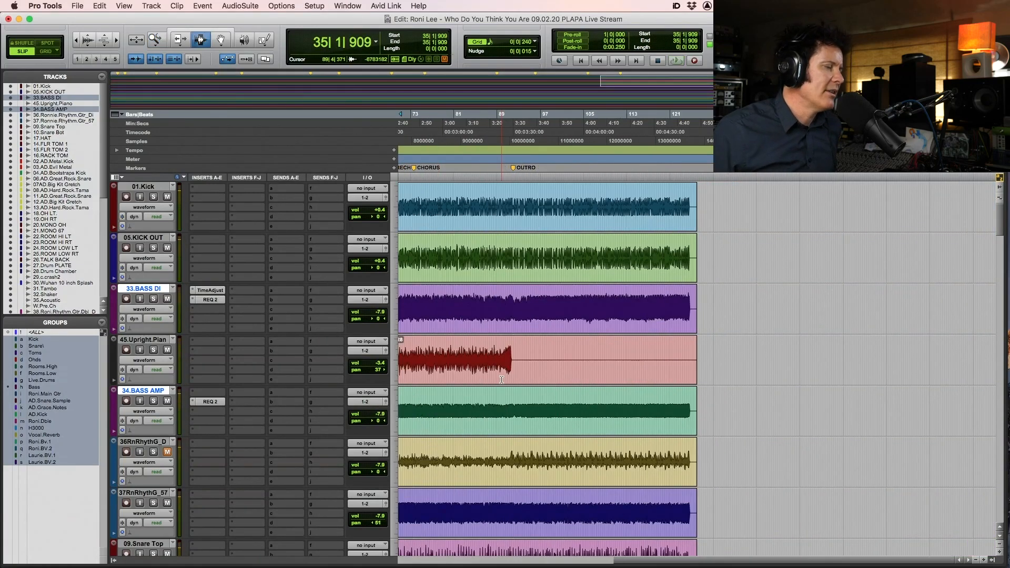
pyautogui.doubleClick(160, 43)
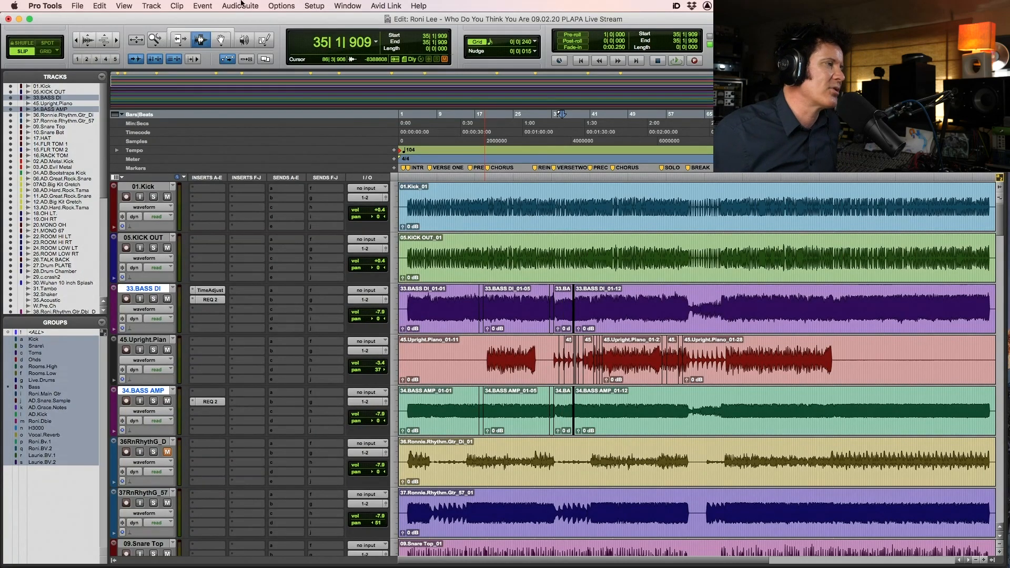
# Solo the 01.Kick and 05.KICK OUT tracks and play them from 2|4|463
pyautogui.click(407, 250)
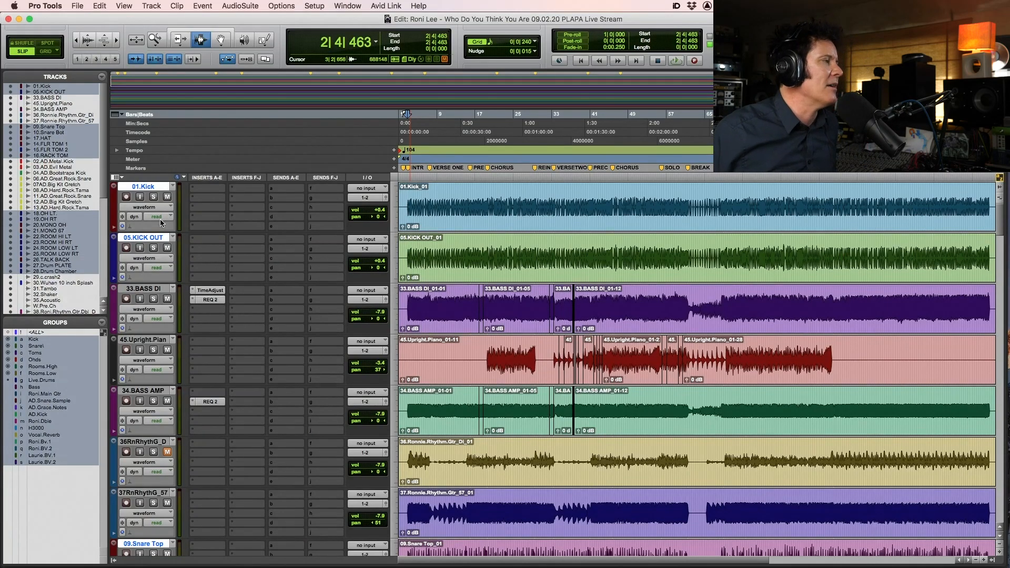
pyautogui.click(154, 196)
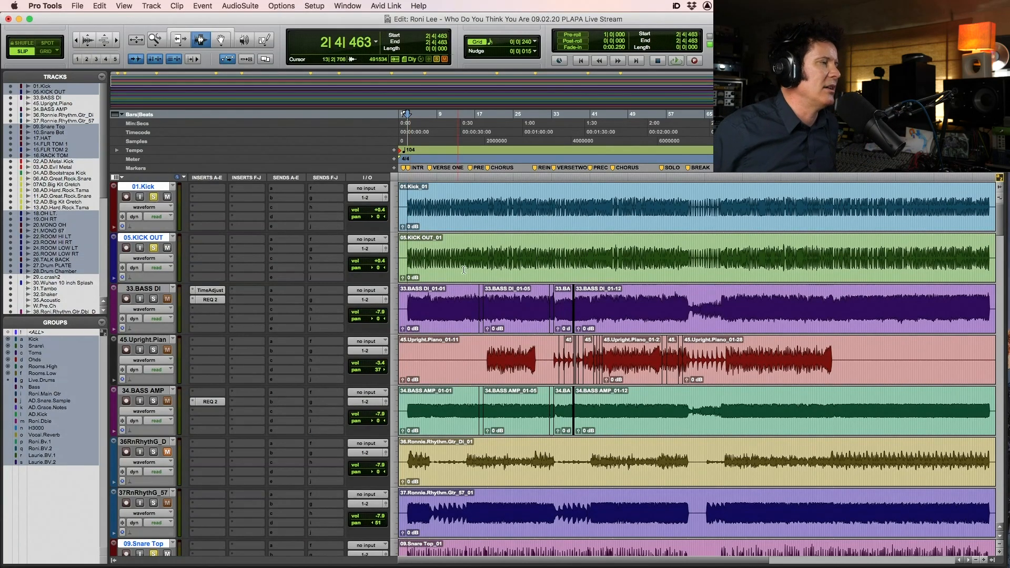
pyautogui.press('space')
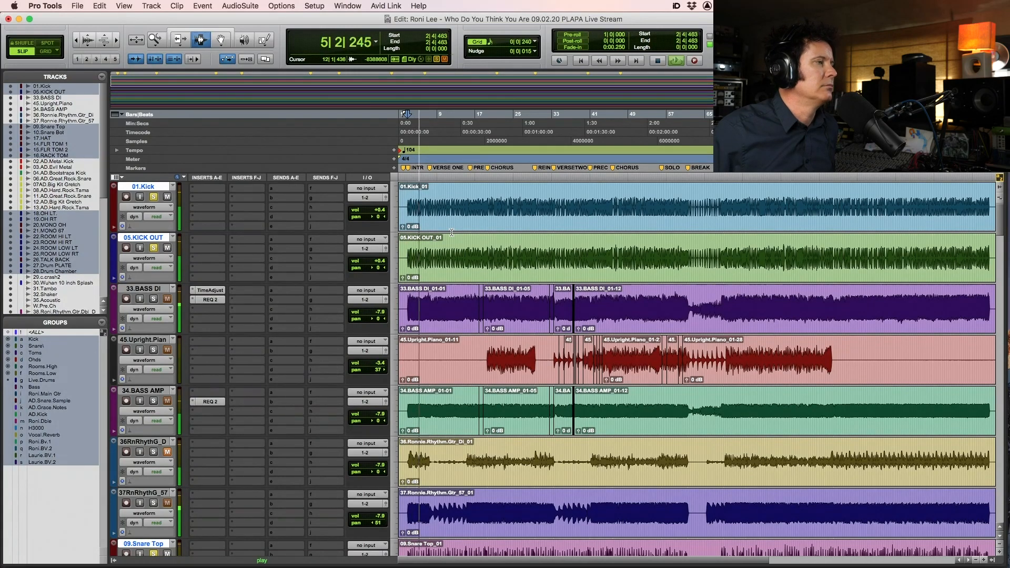
pyautogui.press('space')
pyautogui.click(153, 197)
pyautogui.keyDown('ctrl'); pyautogui.click(153, 197); pyautogui.keyUp('ctrl')
pyautogui.click(154, 248)
# Route the outputs of the selected drum tracks, including both kicks, to Bus 1 (Mono)
pyautogui.click(365, 198)
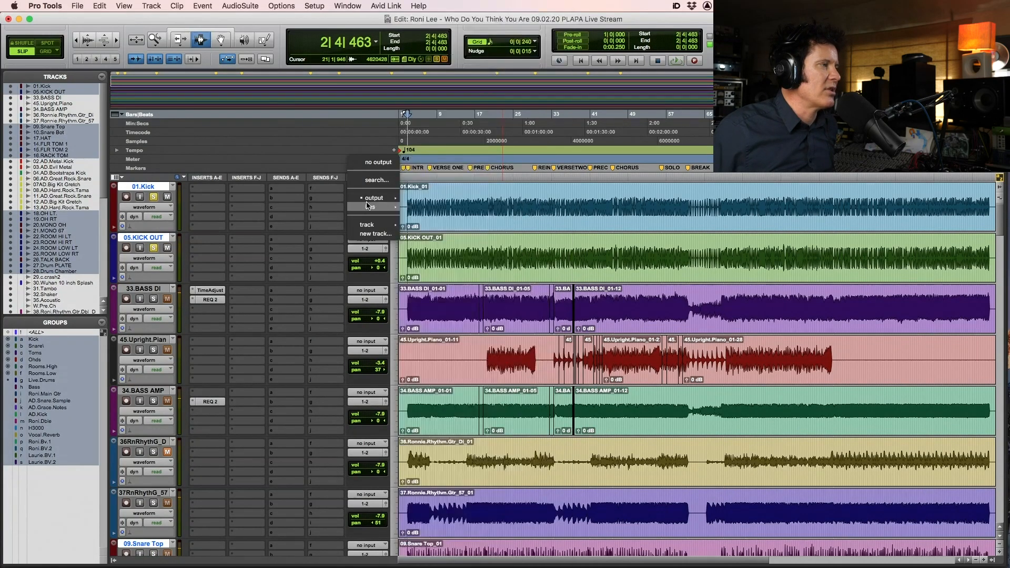
pyautogui.moveTo(367, 206)
pyautogui.moveTo(479, 210)
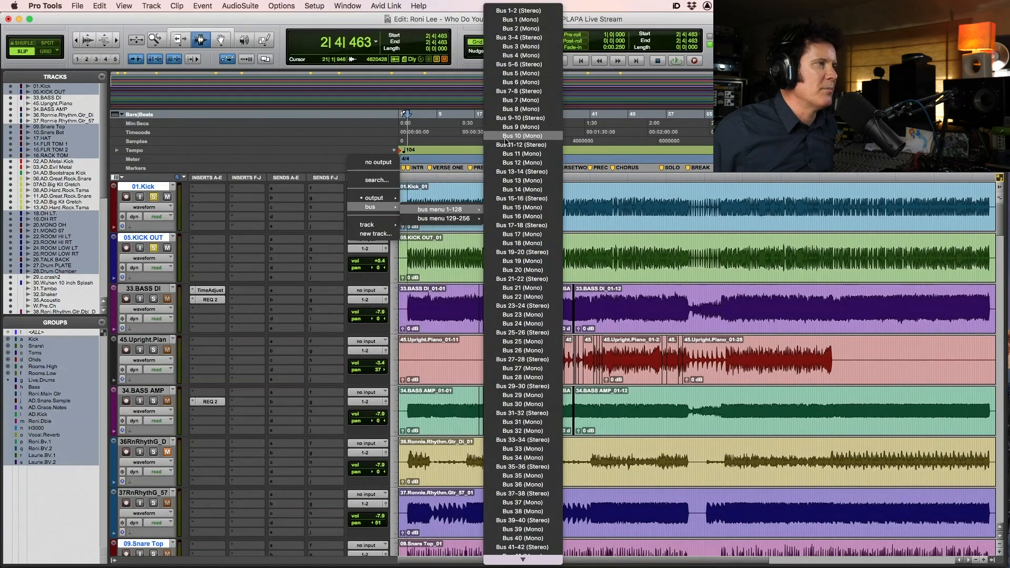
pyautogui.click(548, 20)
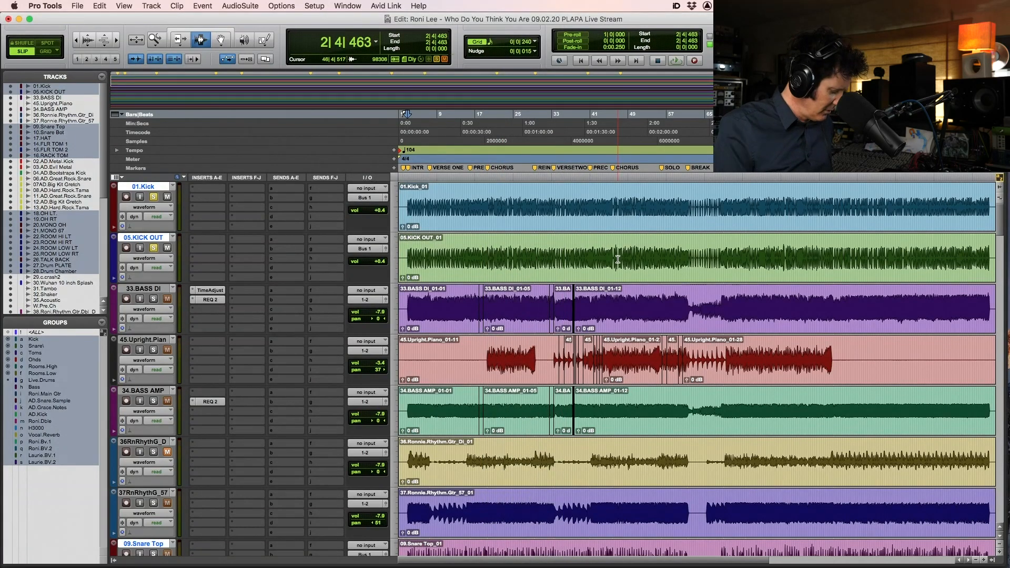
# Create one mono Aux Input track and move it directly below the 05.KICK OUT track
pyautogui.press('super+shift+n')
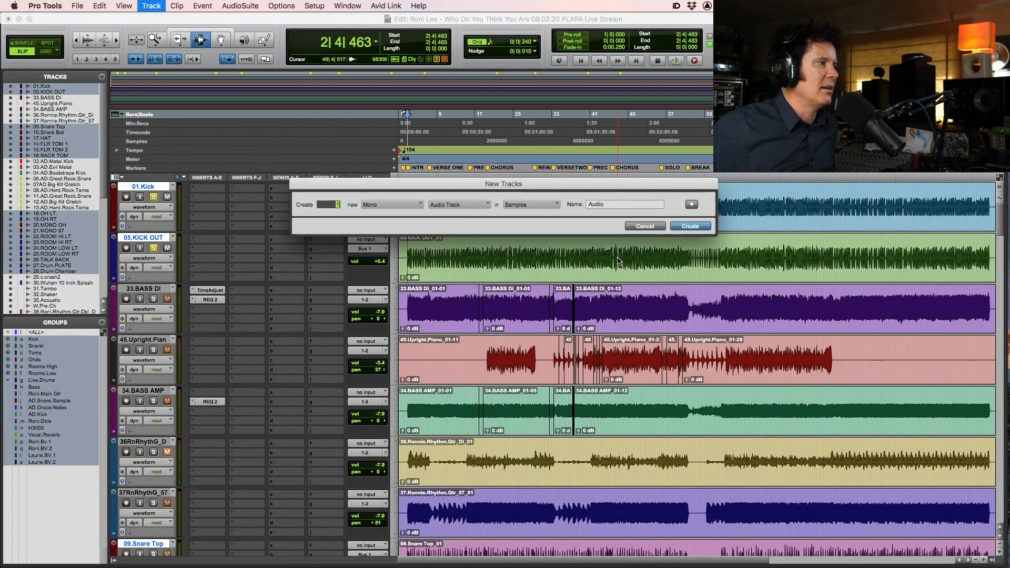
pyautogui.press('super+Down')
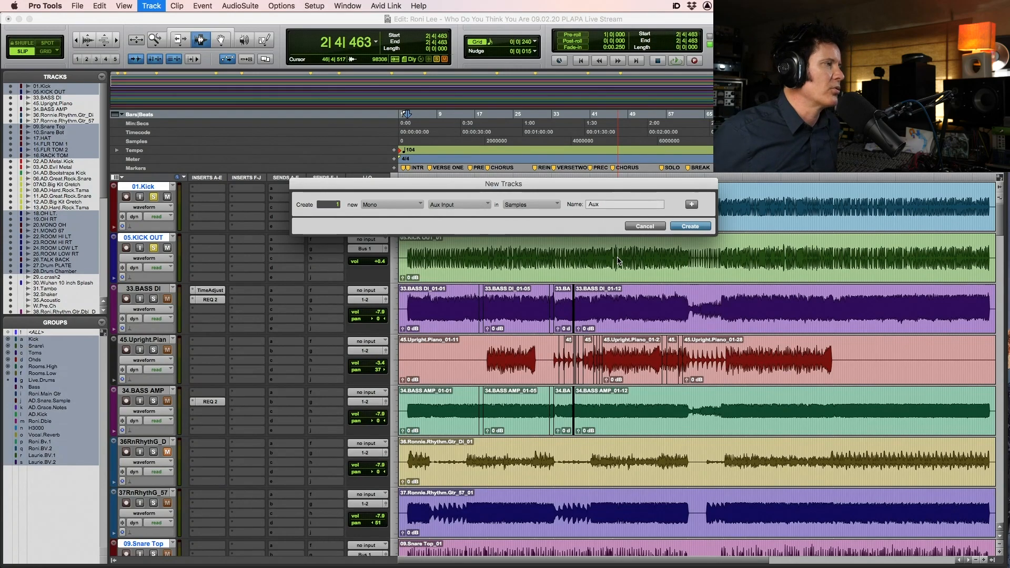
pyautogui.press('Return')
pyautogui.scroll(-4, 289, 386)
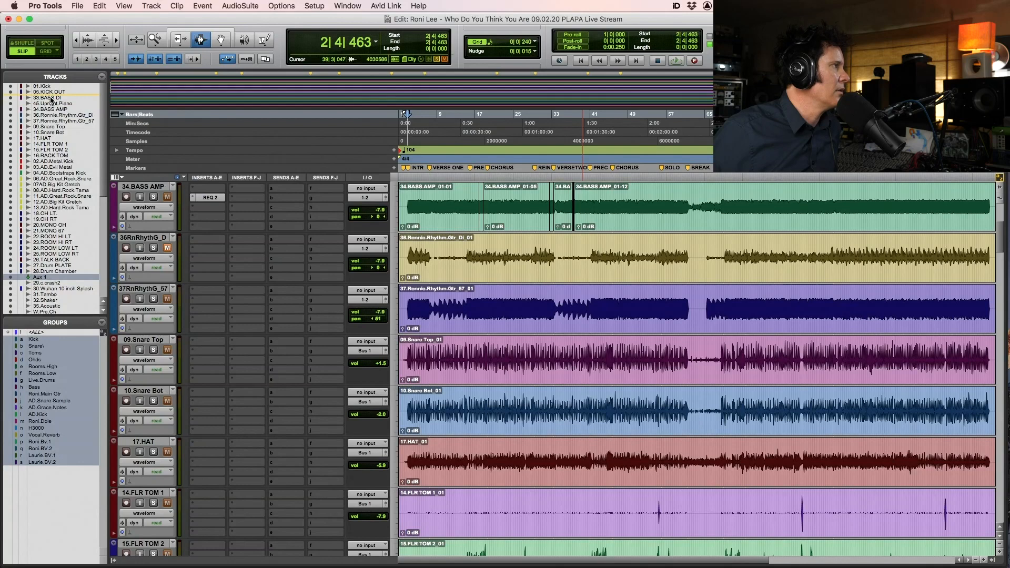
pyautogui.scroll(4, 474, 270)
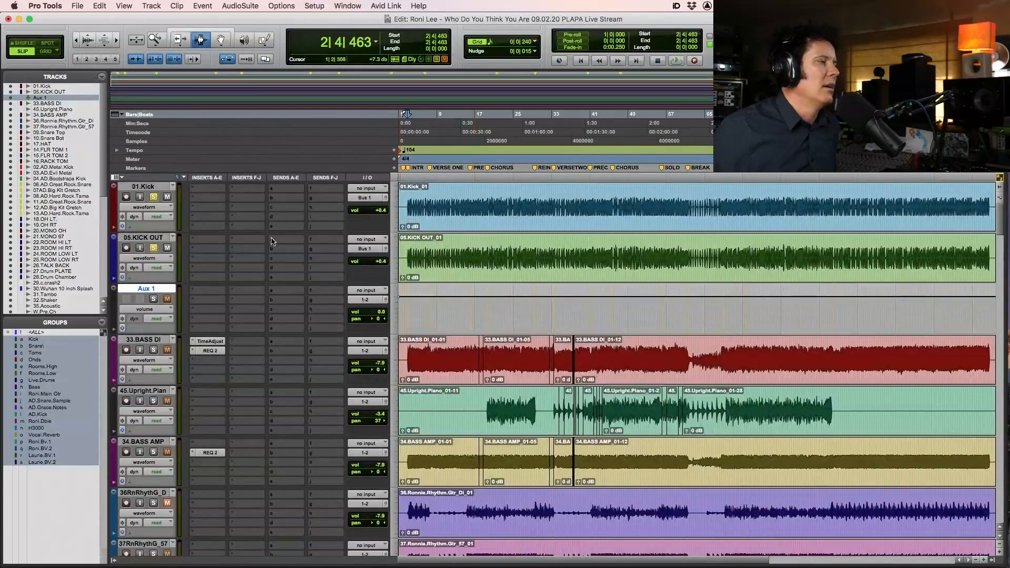
# Rename the new aux track Kick.Sub and set its input to Bus 1 (Mono)
pyautogui.doubleClick(150, 289)
pyautogui.write('Kick.Sub')
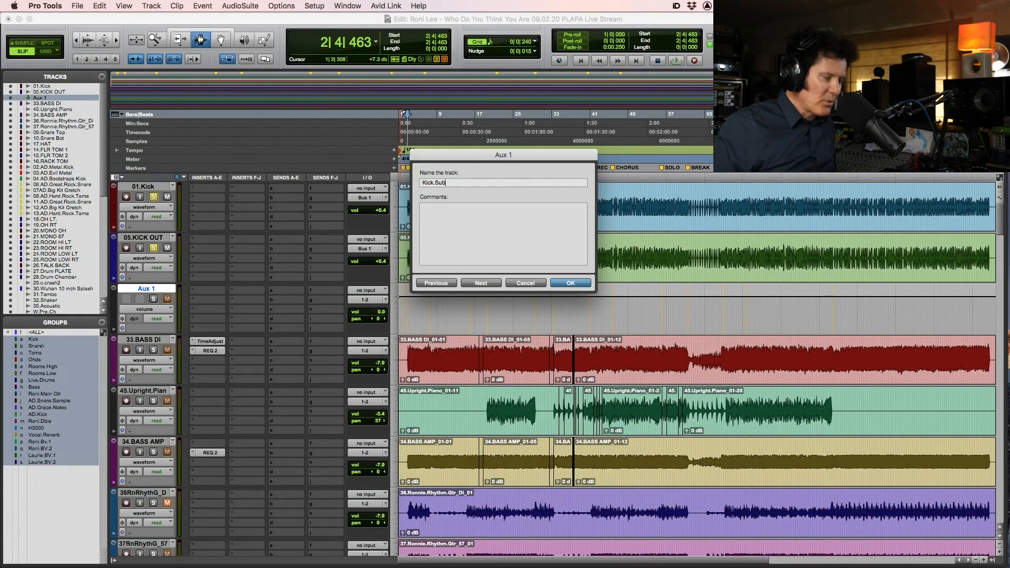
pyautogui.press('Return')
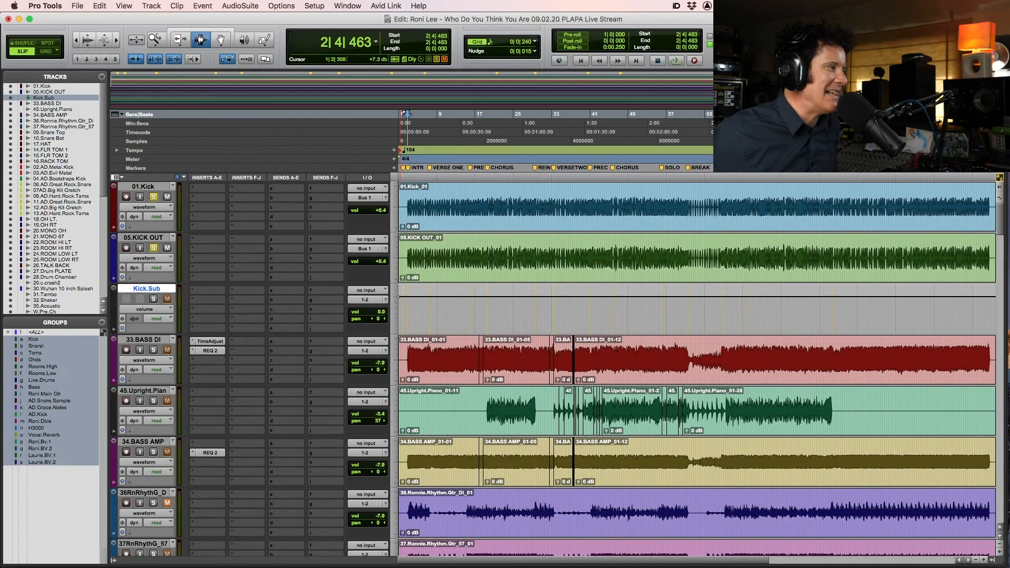
pyautogui.click(370, 290)
pyautogui.moveTo(374, 299)
pyautogui.moveTo(466, 304)
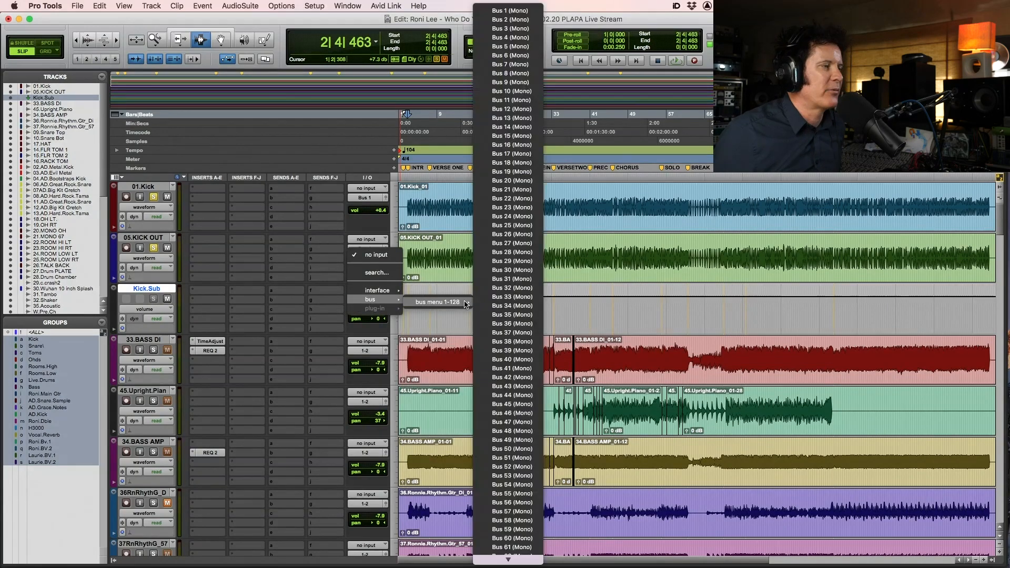
pyautogui.click(526, 10)
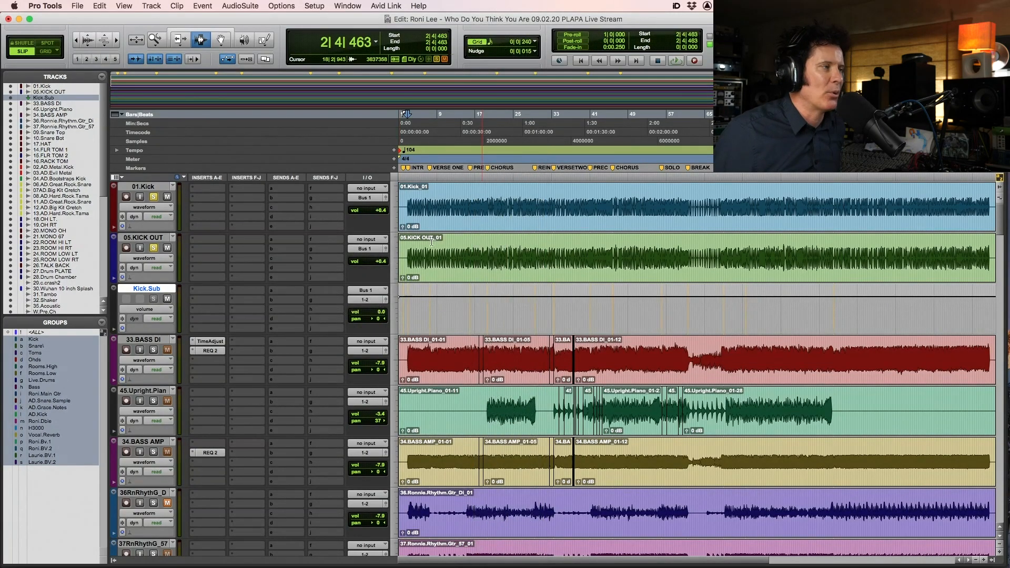
# Play the drums from 2|4|463 and compare the 01.Kick and 05.KICK OUT tracks by switching their solos
pyautogui.click(405, 208)
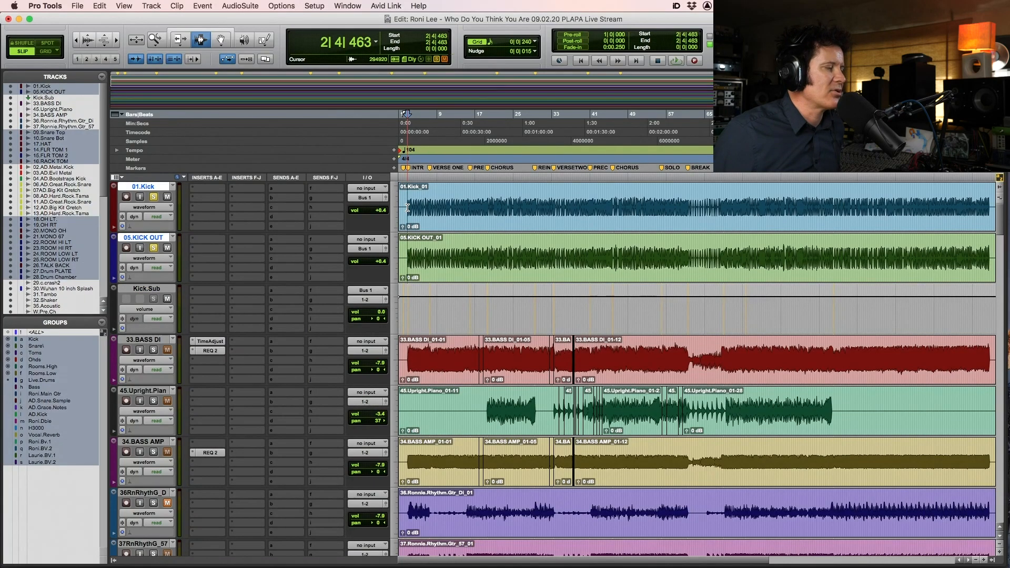
pyautogui.press('space')
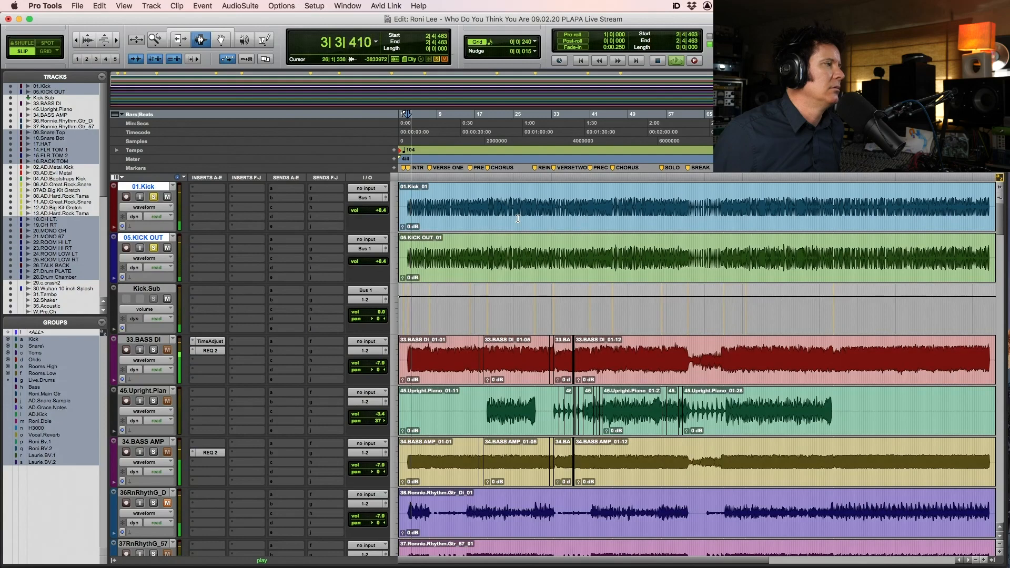
pyautogui.click(154, 248)
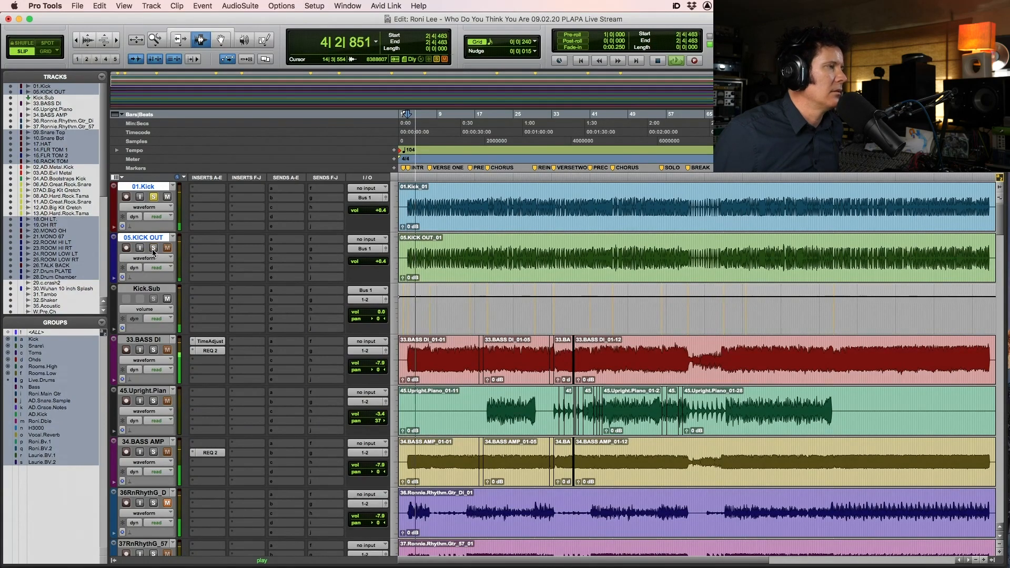
pyautogui.click(153, 248)
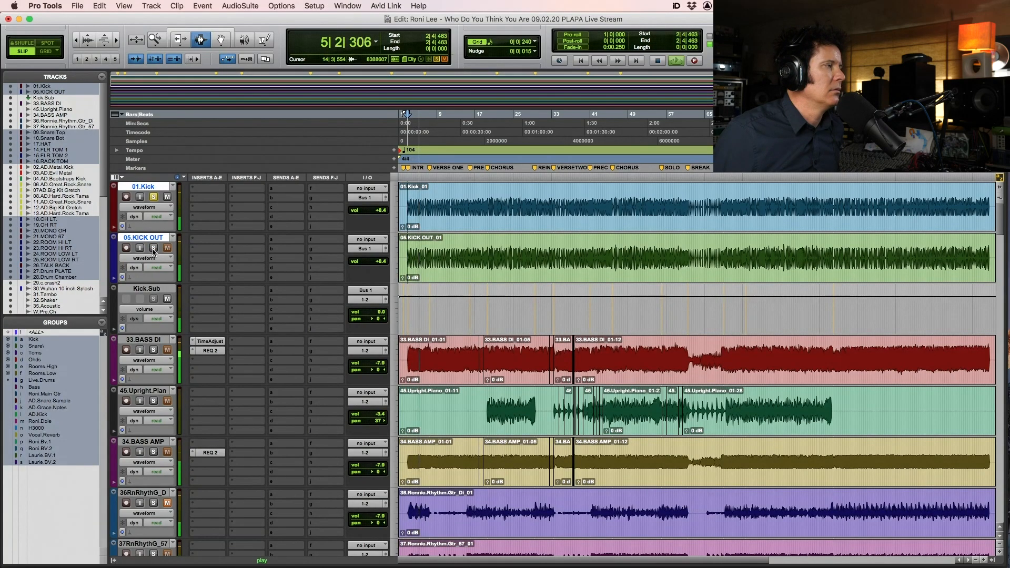
pyautogui.click(154, 196)
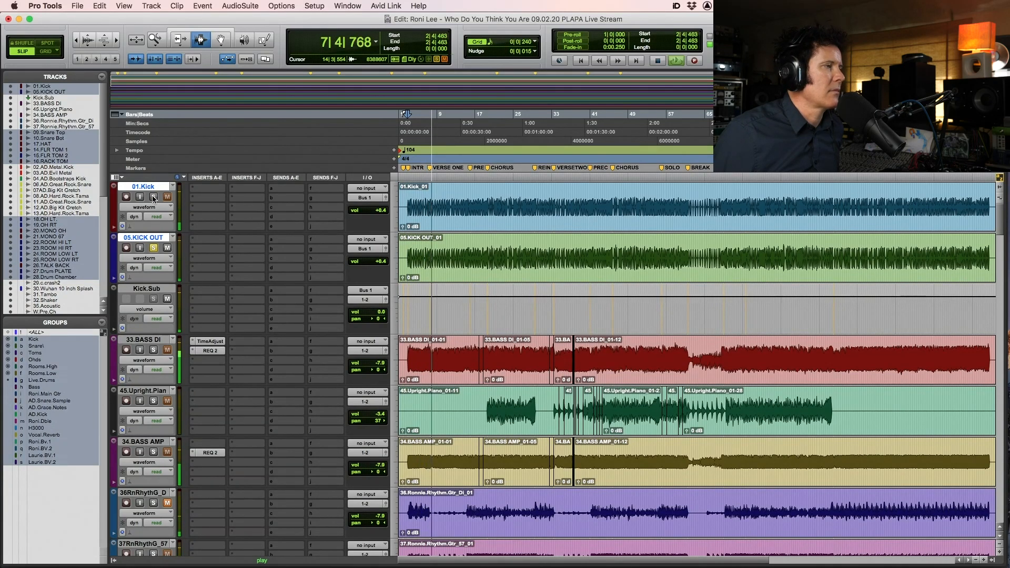
pyautogui.click(154, 198)
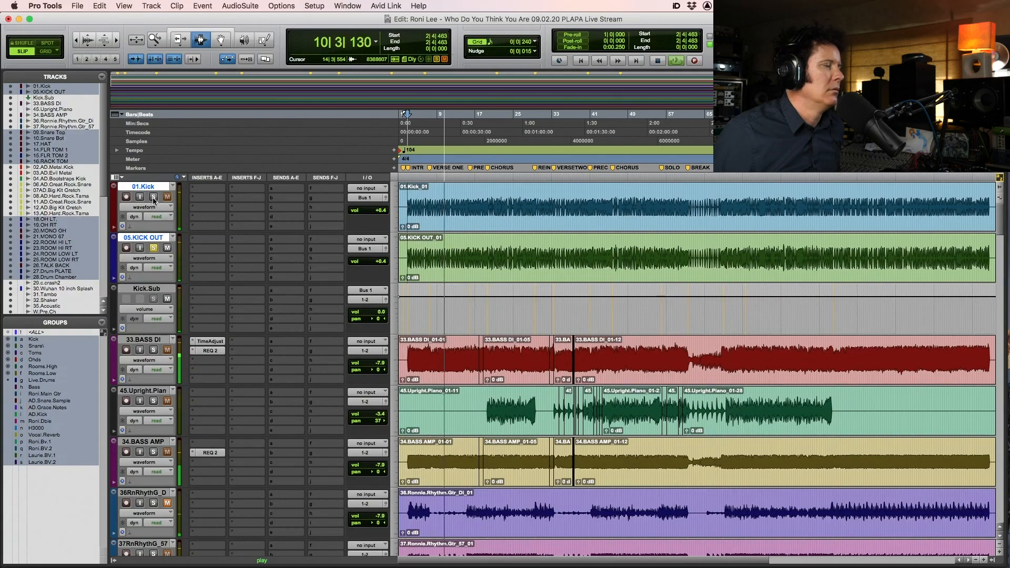
pyautogui.press('space')
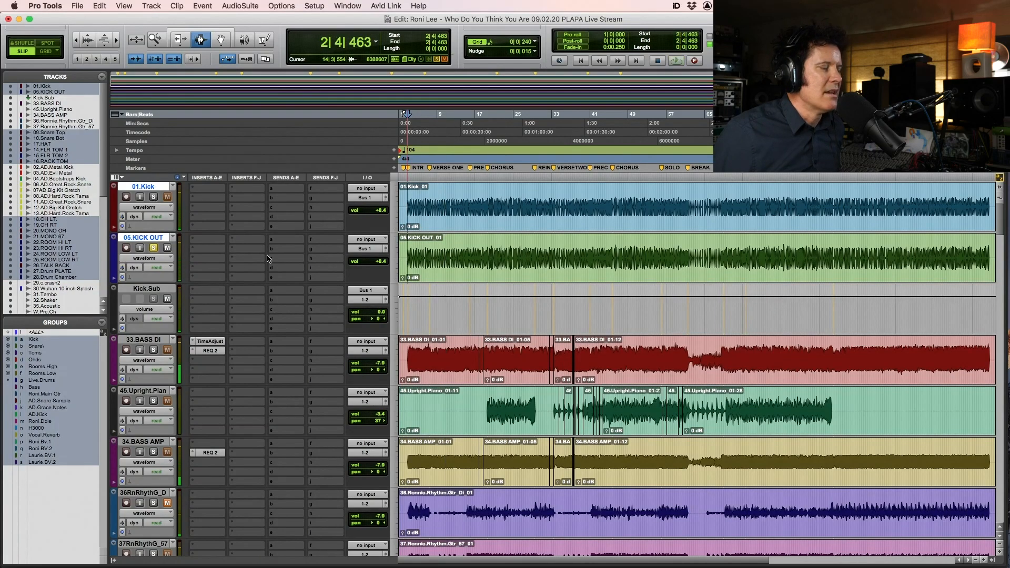
# Insert the REQ 2 (mono) equalizer in the first insert slot of the 05.KICK OUT track
pyautogui.click(202, 243)
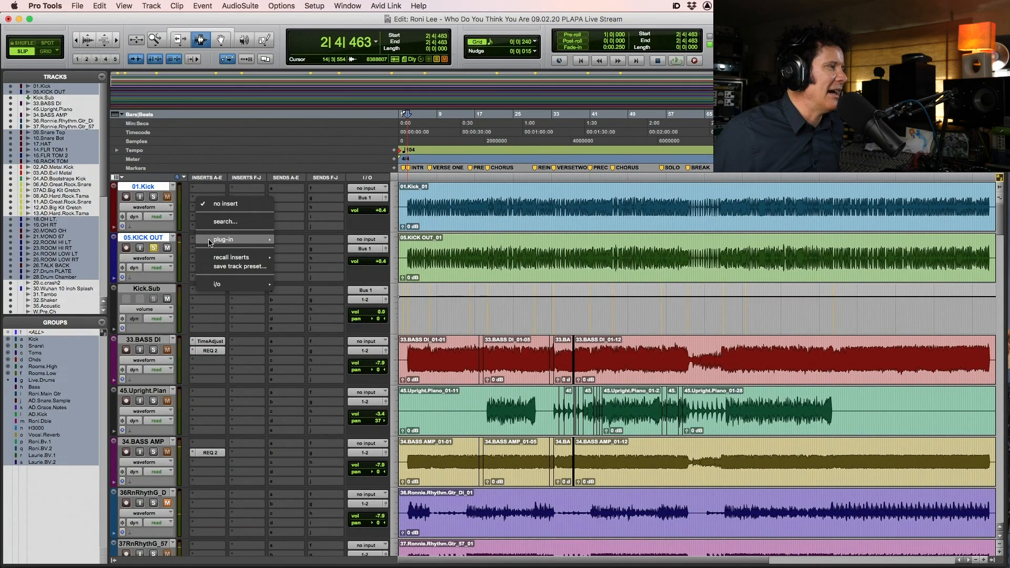
pyautogui.moveTo(221, 240)
pyautogui.moveTo(342, 11)
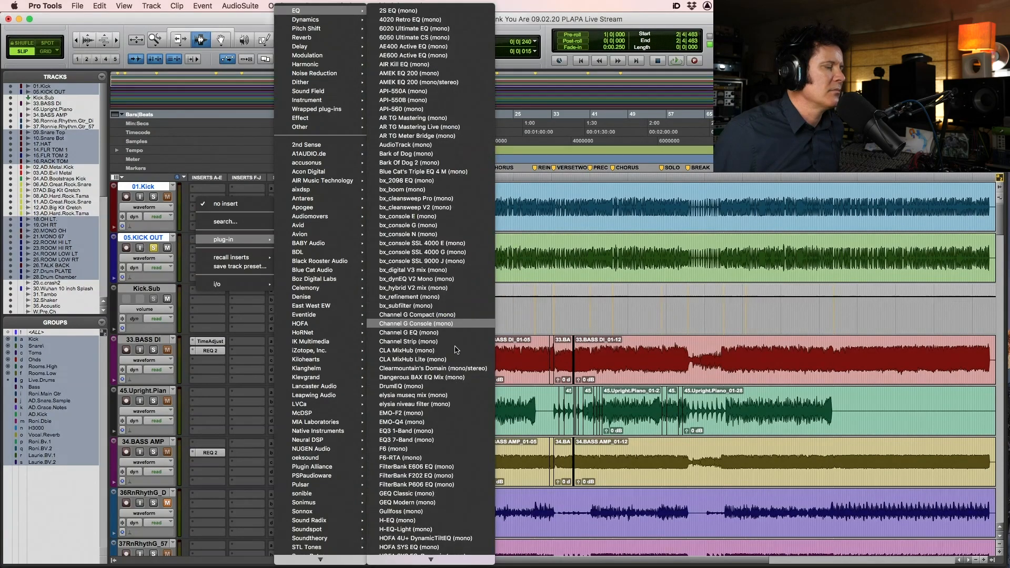
pyautogui.scroll(-3, 450, 357)
pyautogui.scroll(-10, 450, 356)
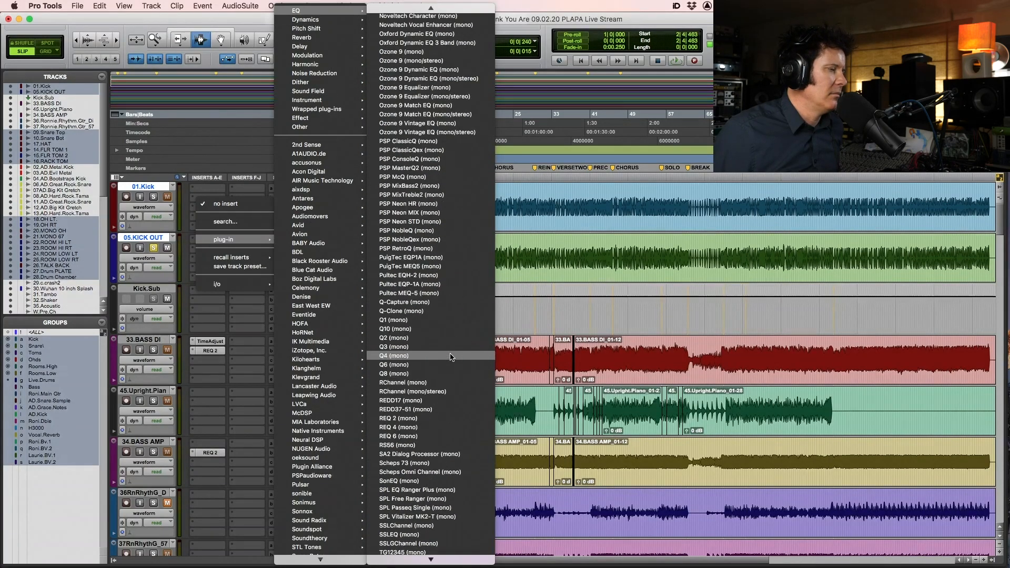
pyautogui.click(451, 418)
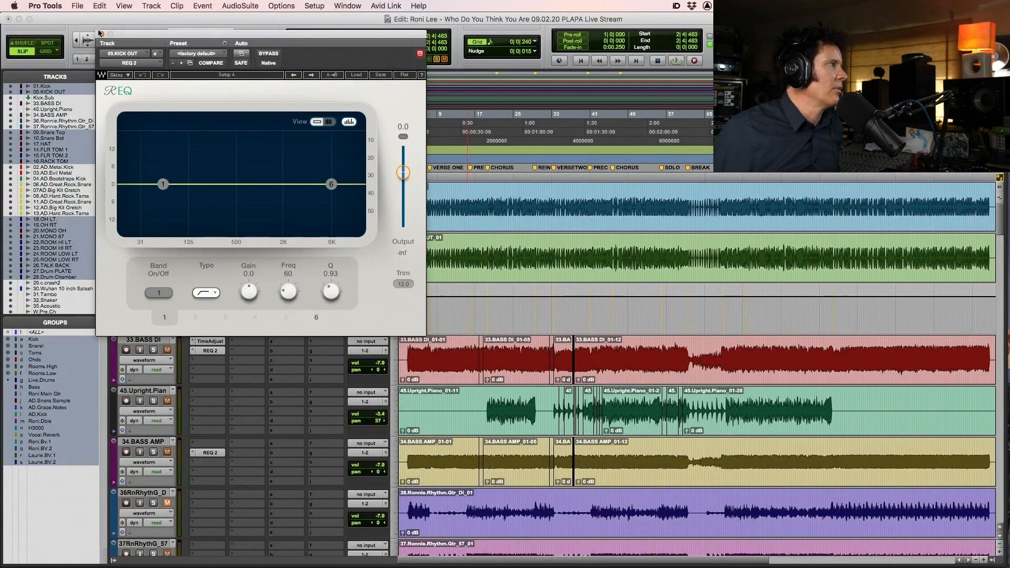
# Replace the REQ 2 equalizer on the 05.KICK OUT track with REQ 4 (mono)
pyautogui.click(160, 65)
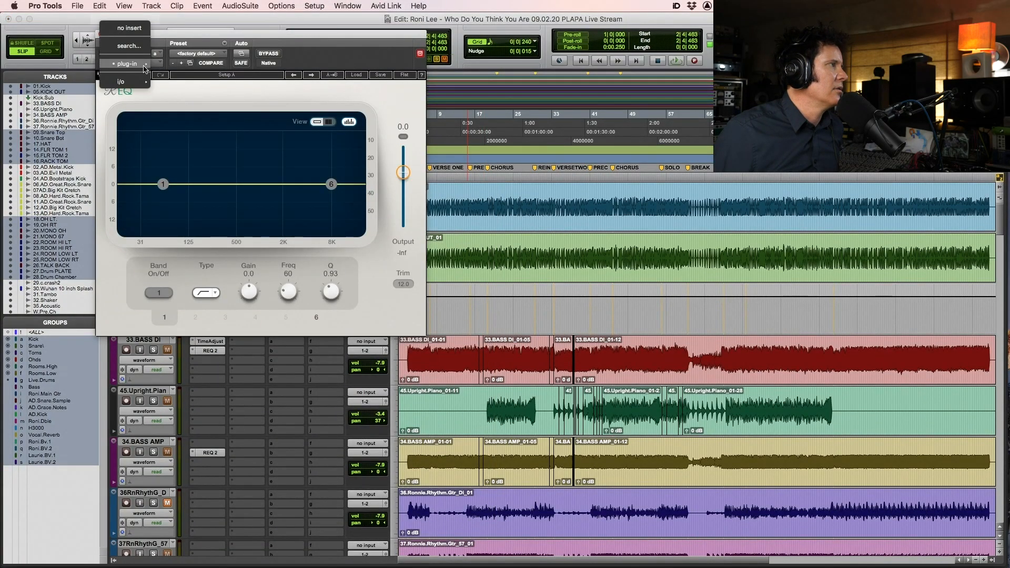
pyautogui.moveTo(146, 69)
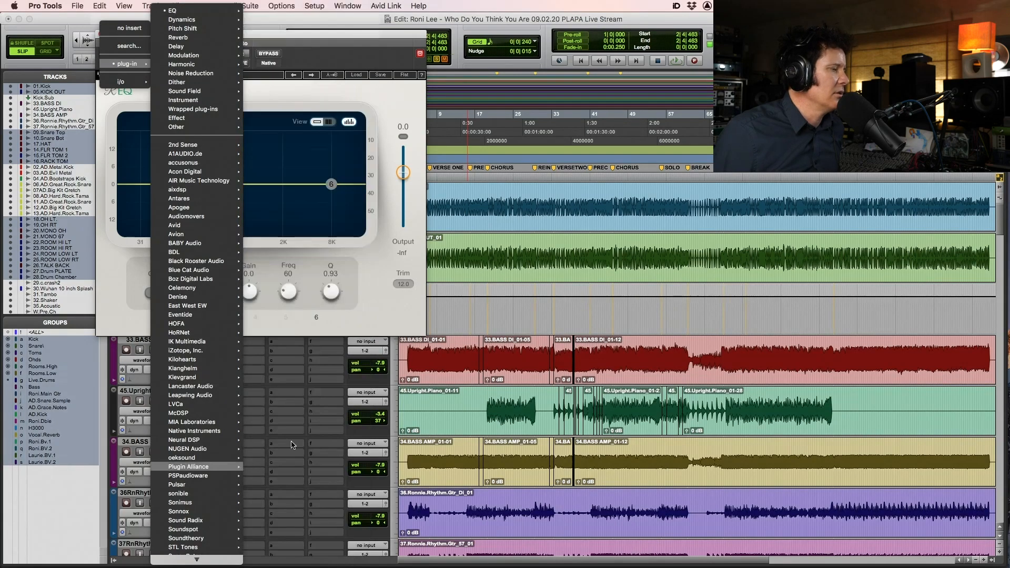
pyautogui.scroll(-20, 300, 362)
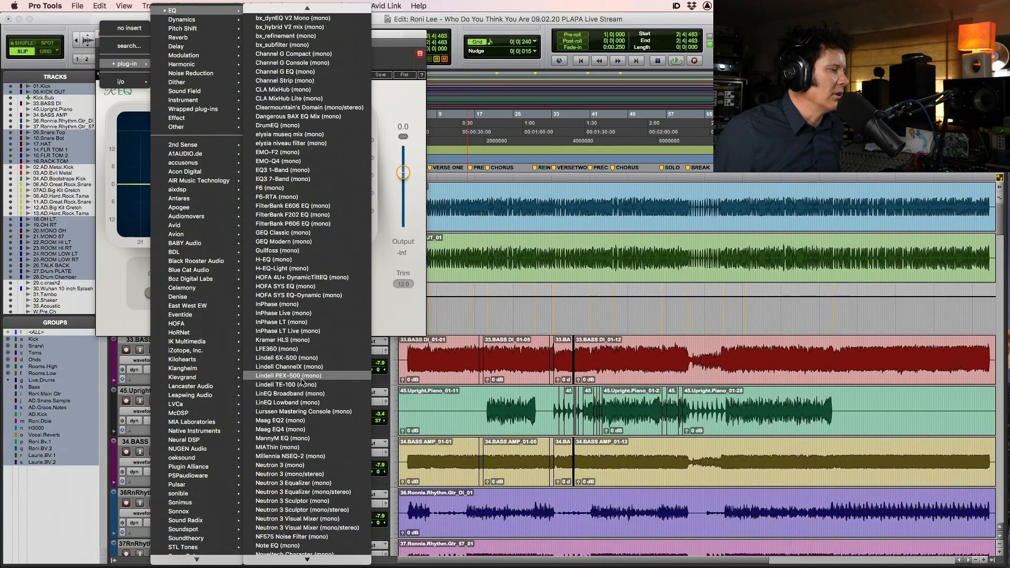
pyautogui.click(301, 406)
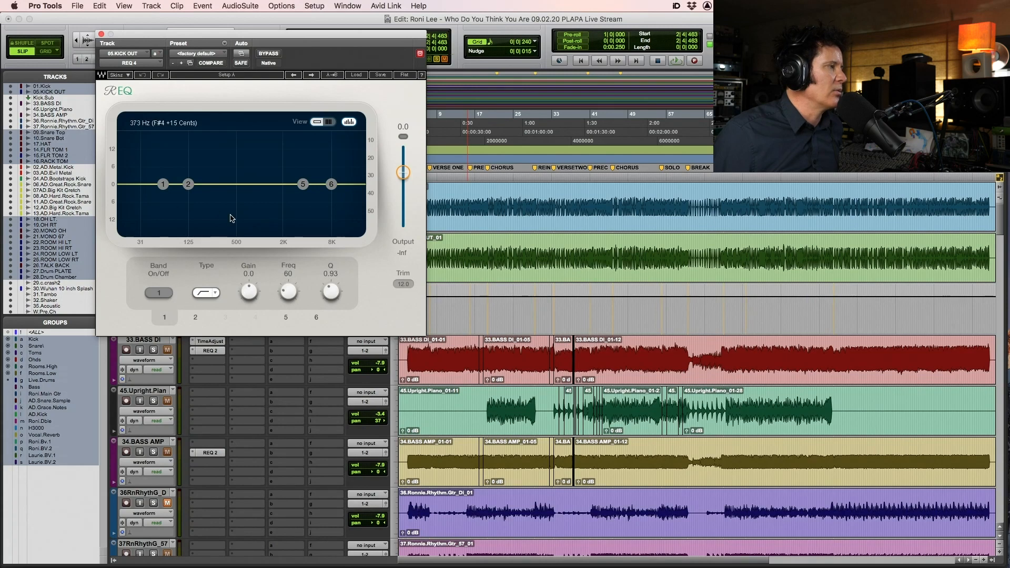
# Enable band 5 of the kick out equalizer and cut it by 9 dB at 605 Hz while auditioning the track
pyautogui.click(189, 185)
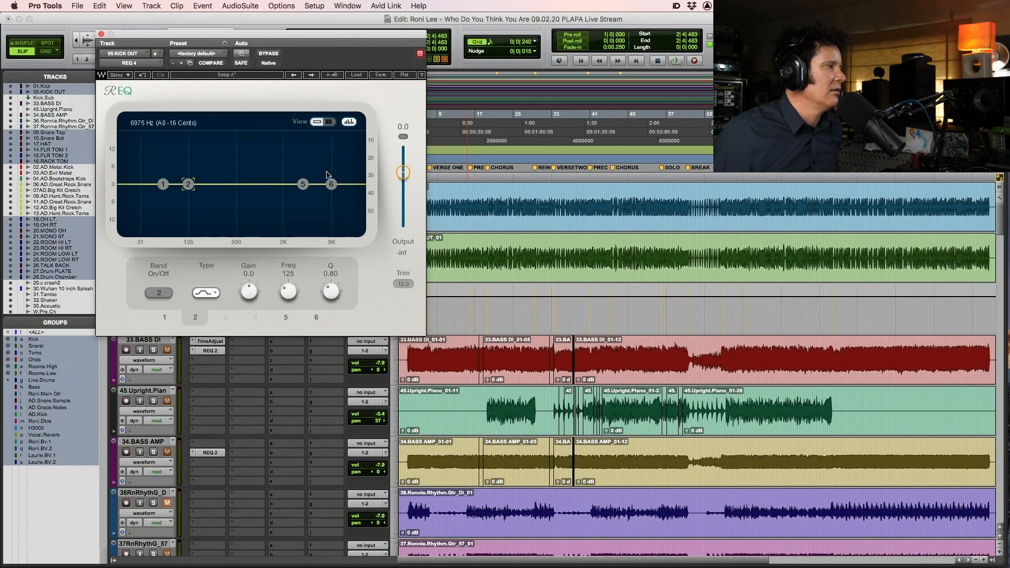
pyautogui.click(303, 184)
pyautogui.moveTo(303, 184); pyautogui.dragTo(289, 184)
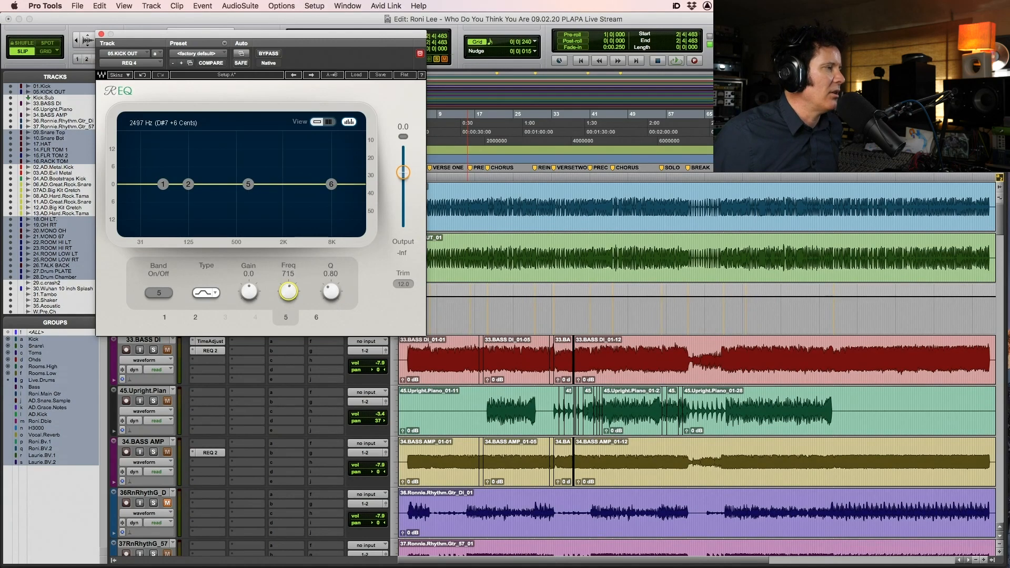
pyautogui.press('space')
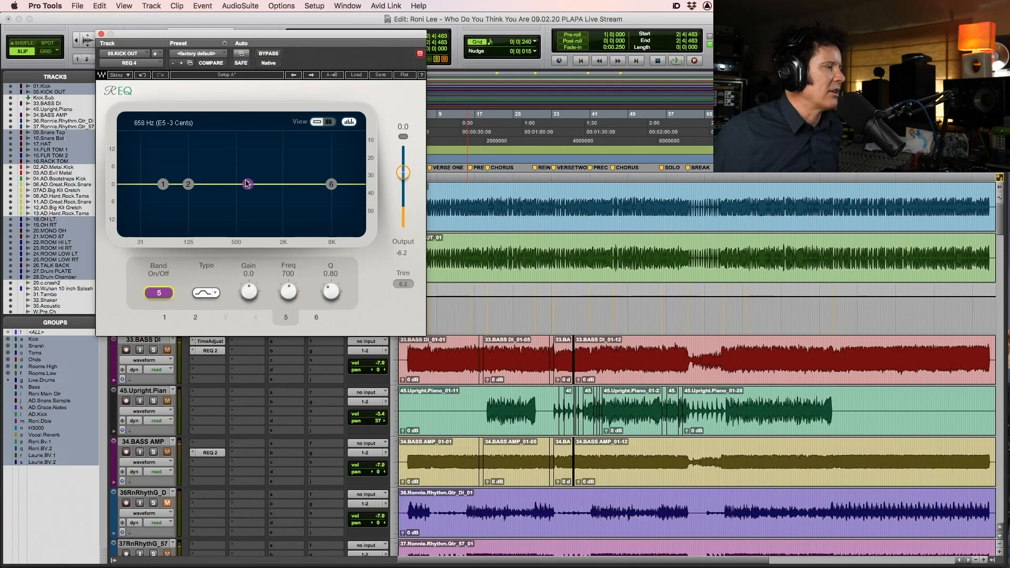
pyautogui.moveTo(248, 184); pyautogui.dragTo(243, 211)
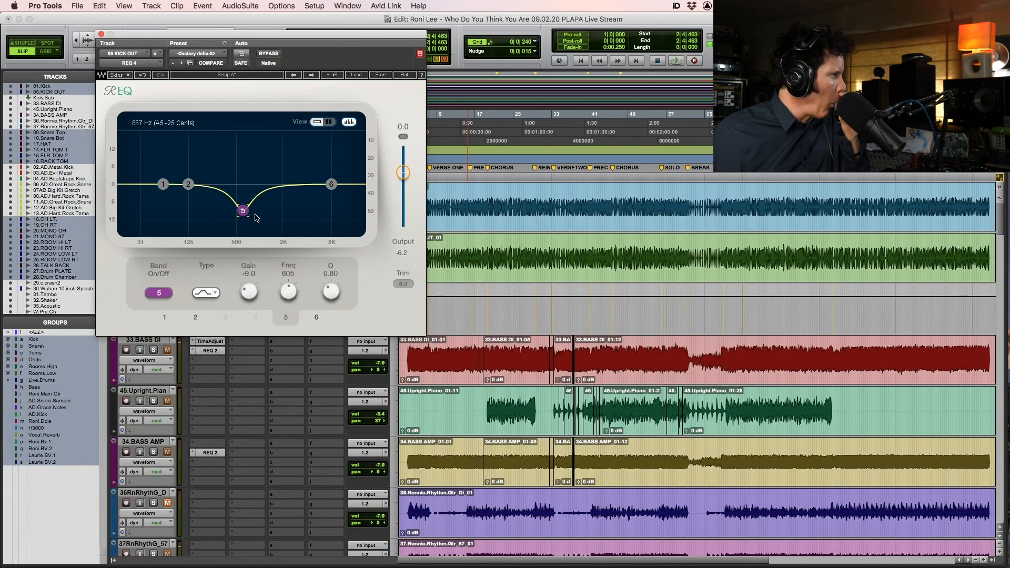
# Enable band 2 of the kick out equalizer, cut it by 8 dB at 330 Hz and audition the result
pyautogui.click(189, 184)
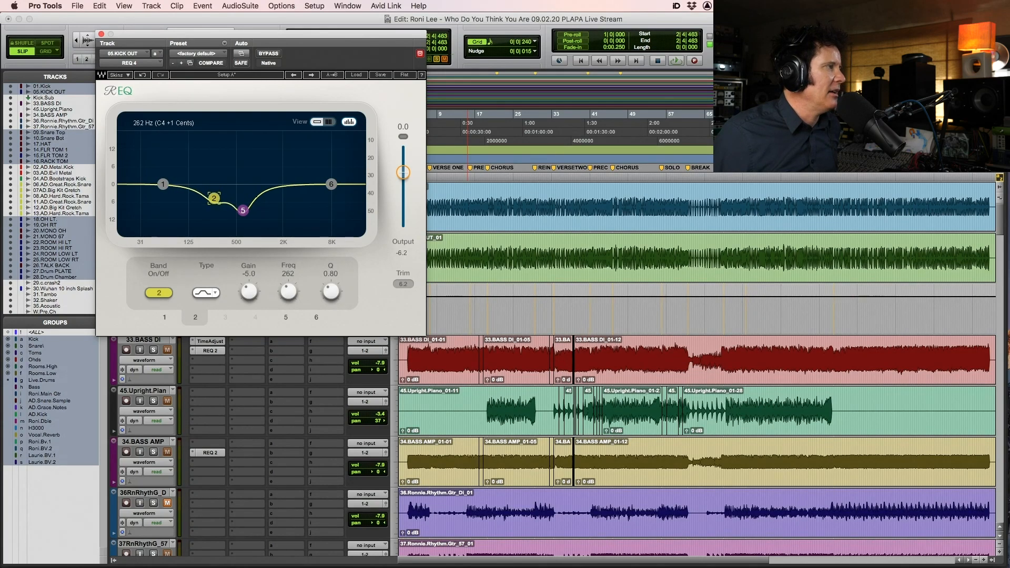
pyautogui.press('space')
pyautogui.moveTo(217, 201); pyautogui.dragTo(220, 207)
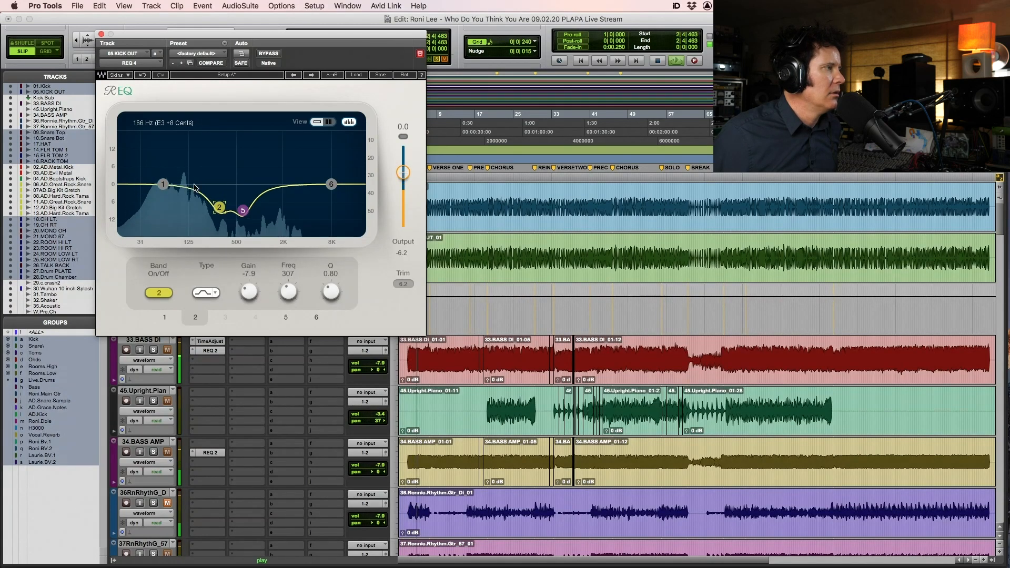
pyautogui.press('space')
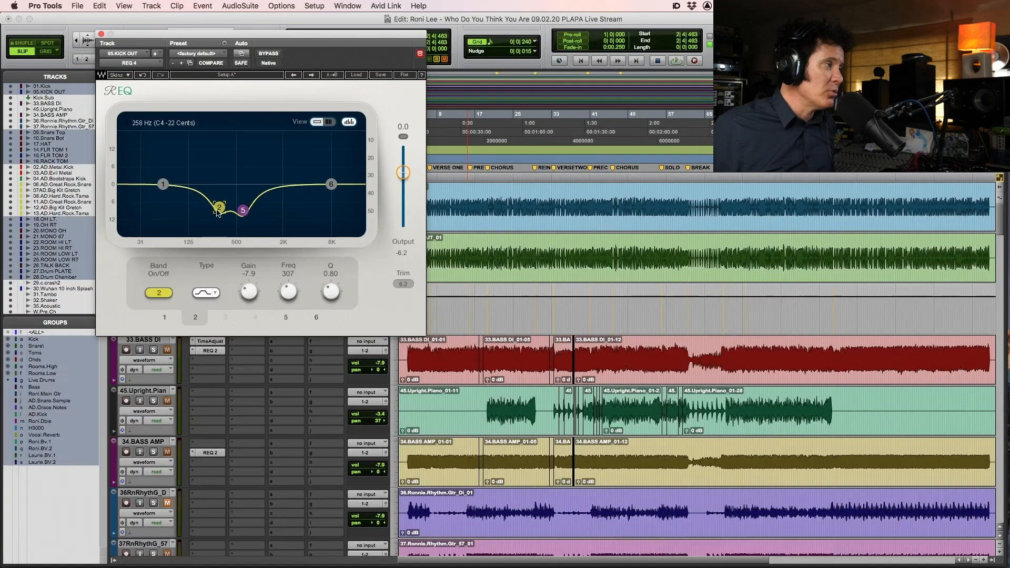
pyautogui.moveTo(220, 207); pyautogui.dragTo(219, 208)
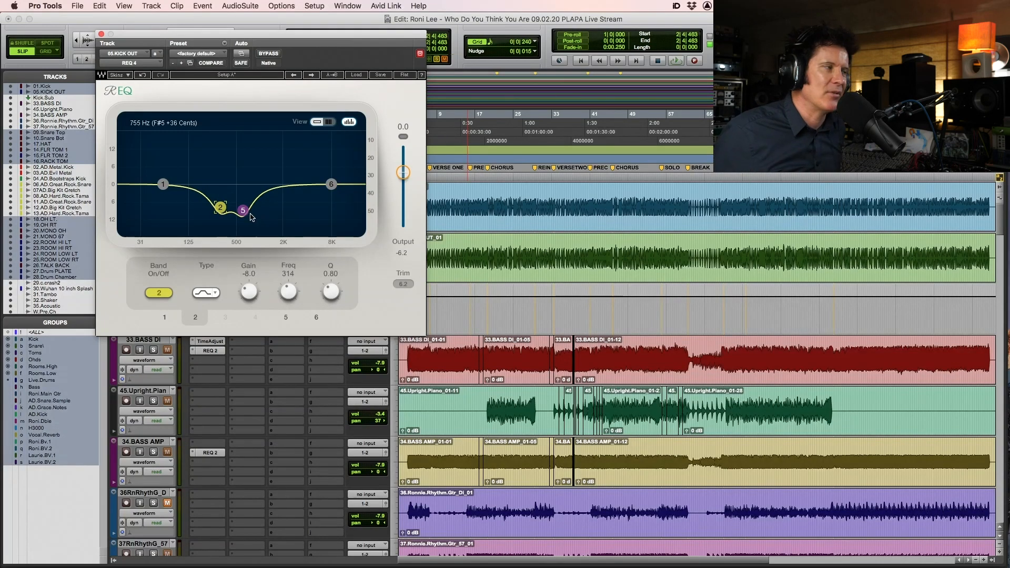
pyautogui.moveTo(220, 208); pyautogui.dragTo(222, 207)
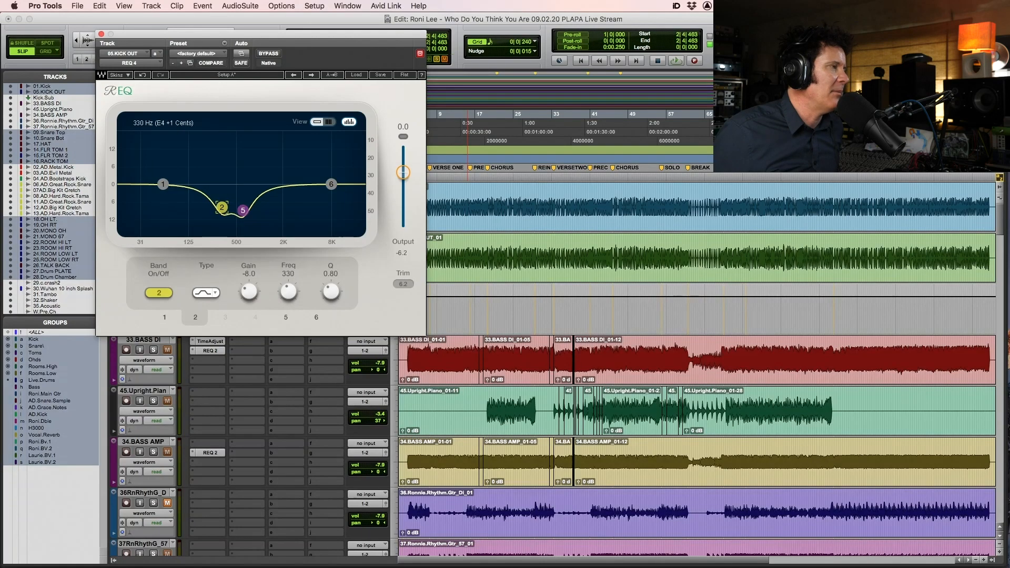
pyautogui.press('space')
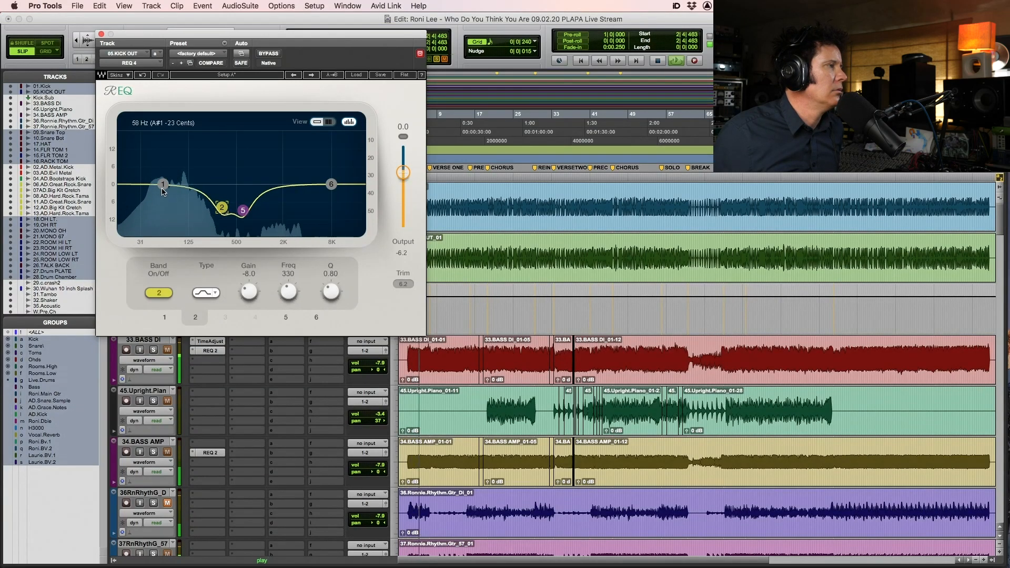
# Replace the REQ 4 equalizer on 05.KICK OUT with REQ 6 (mono) and move its window clear of the track's controls
pyautogui.click(140, 64)
pyautogui.moveTo(174, 10)
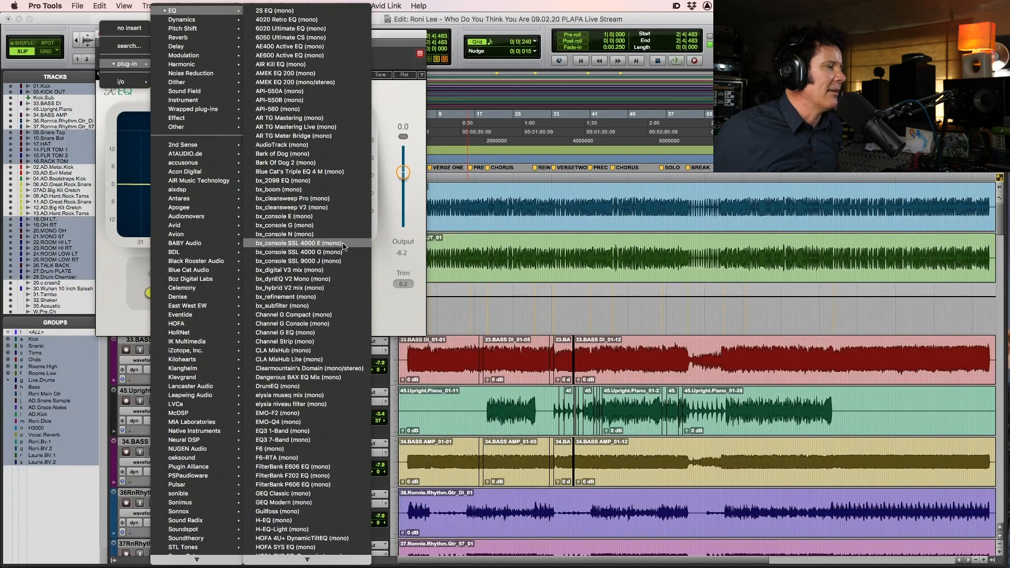
pyautogui.scroll(-10, 315, 508)
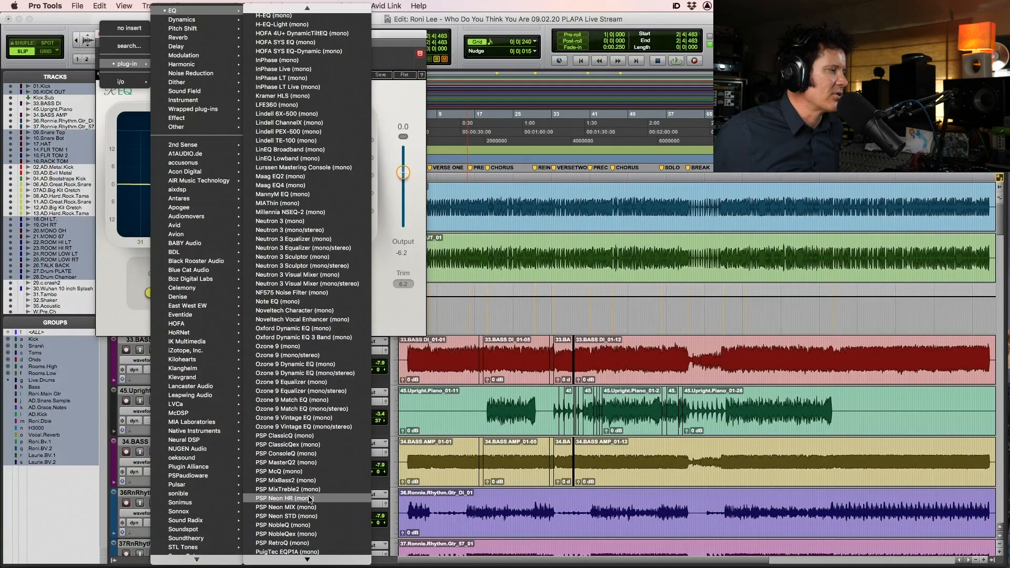
pyautogui.scroll(-9, 315, 502)
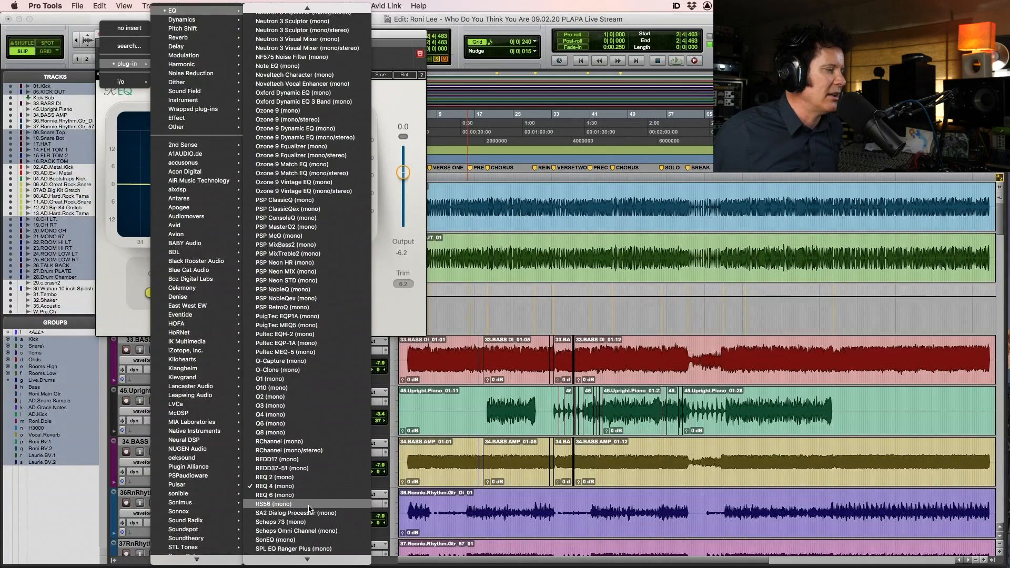
pyautogui.click(310, 495)
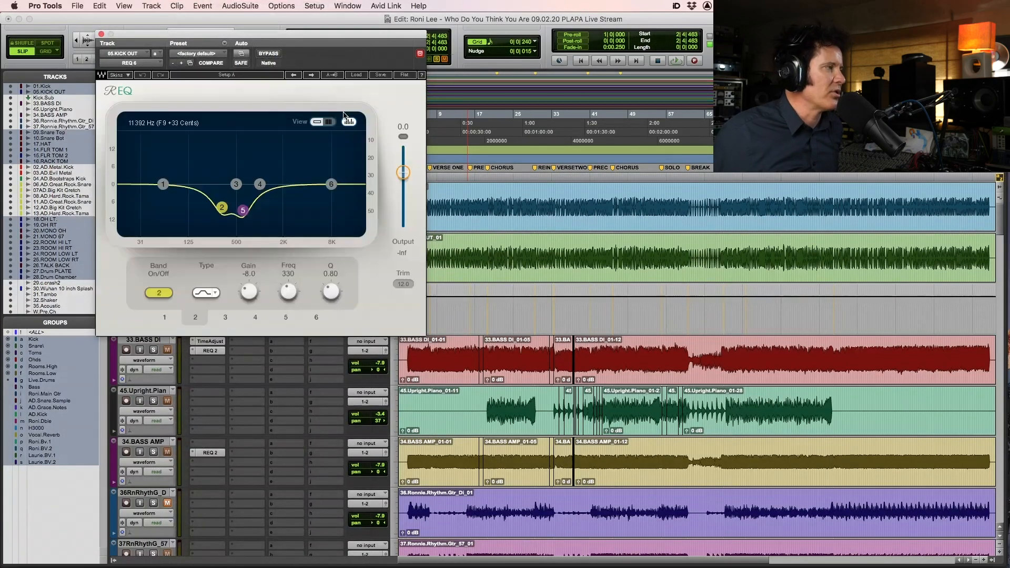
pyautogui.moveTo(309, 37); pyautogui.dragTo(556, 88)
# Cut band 3 by 6 dB at 183 Hz with a Q of 3.15, and compare the kick with the equalizer bypassed and active
pyautogui.moveTo(483, 235); pyautogui.dragTo(443, 232)
pyautogui.moveTo(577, 343); pyautogui.dragTo(577, 315)
pyautogui.moveTo(443, 233); pyautogui.dragTo(445, 250)
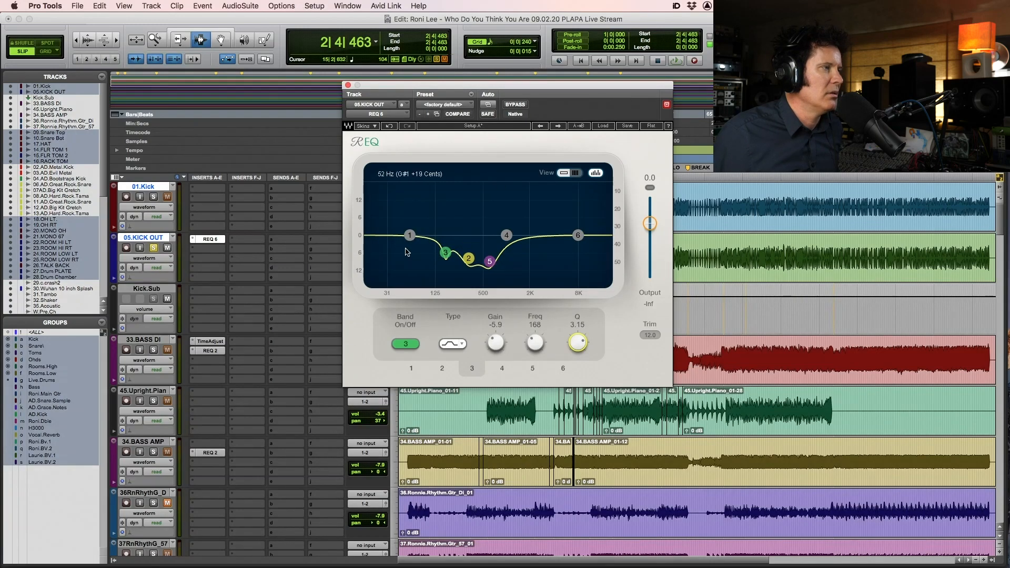
pyautogui.press('space')
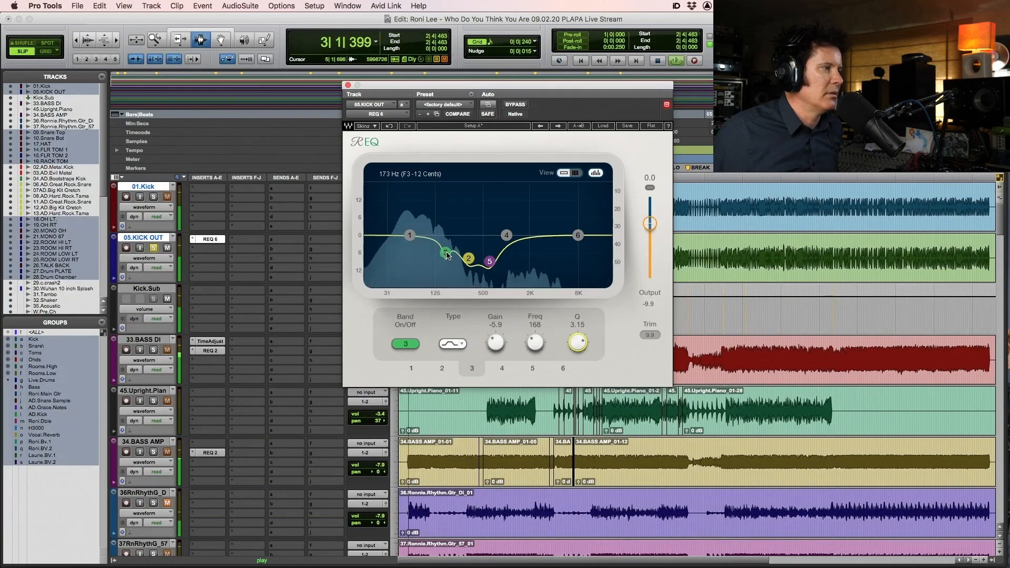
pyautogui.moveTo(446, 253); pyautogui.dragTo(448, 252)
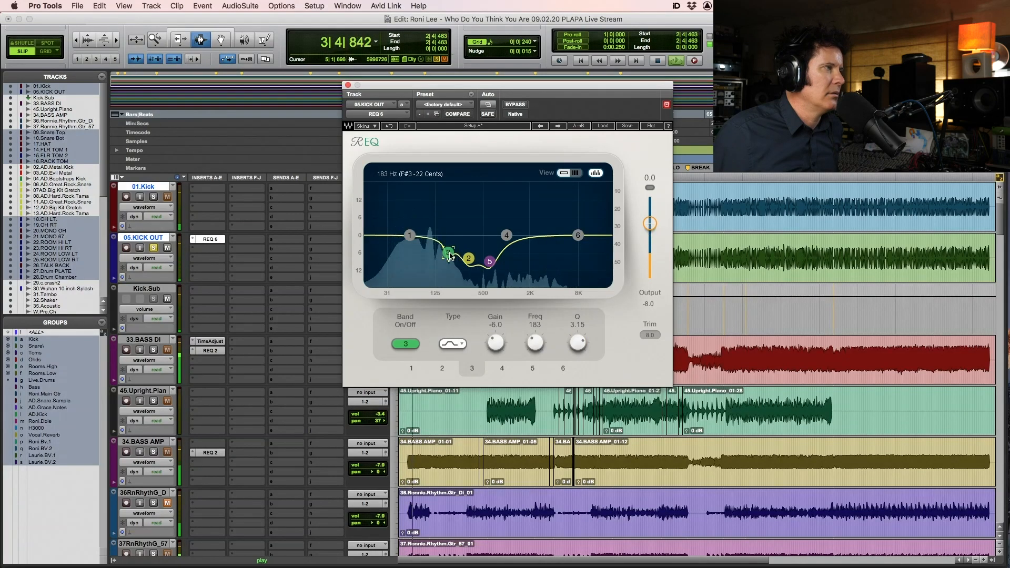
pyautogui.click(515, 105)
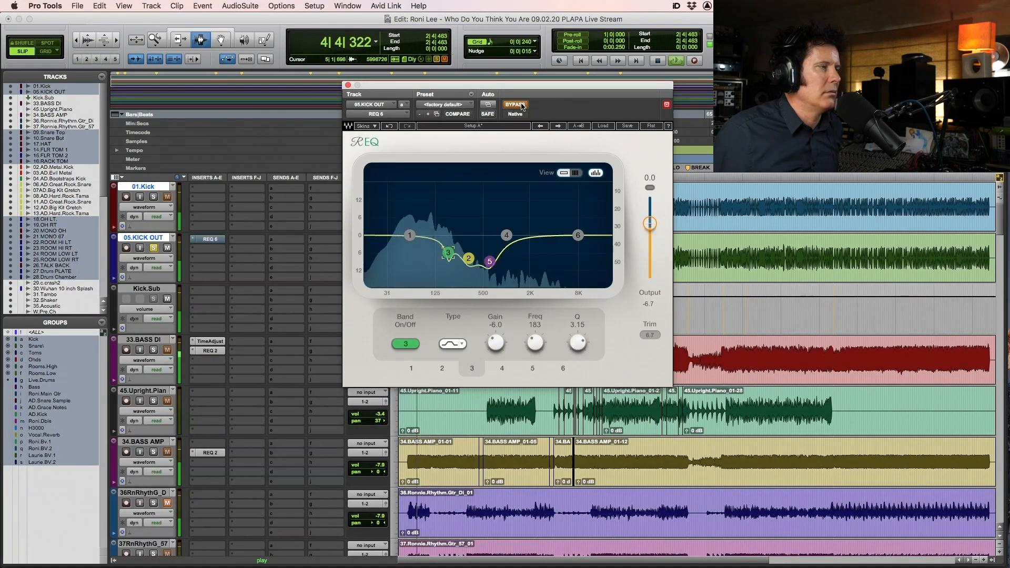
pyautogui.click(522, 106)
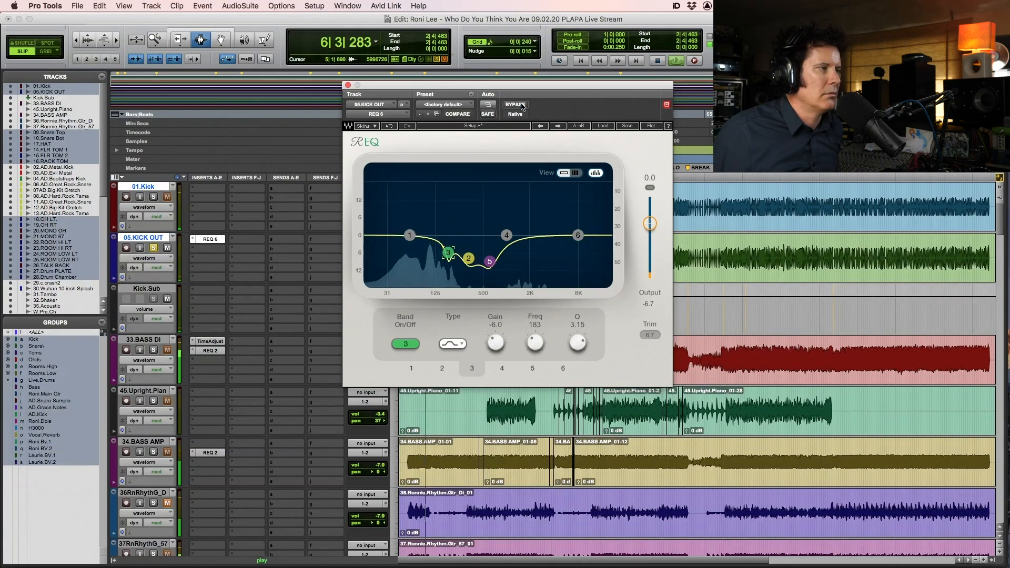
pyautogui.press('space')
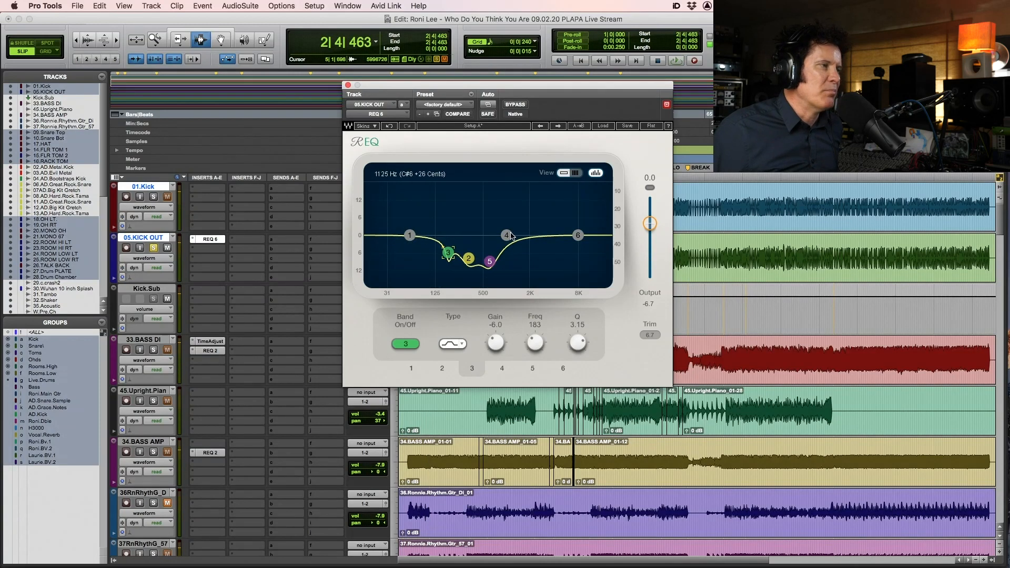
# Boost band 4 by 4.1 dB at 64 Hz with a Q of 1.87 and compare the kick against the bypassed signal
pyautogui.click(508, 235)
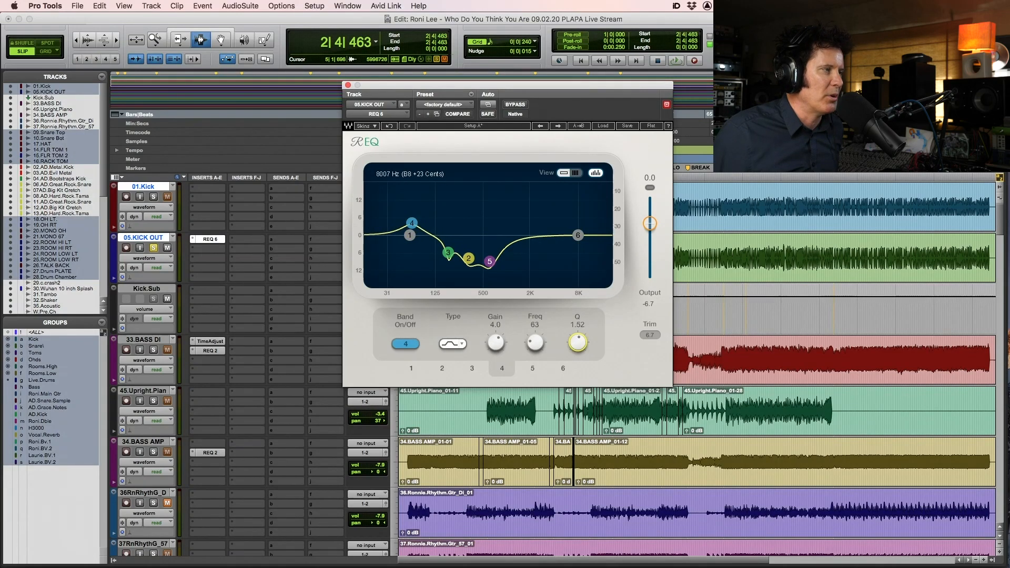
pyautogui.press('space')
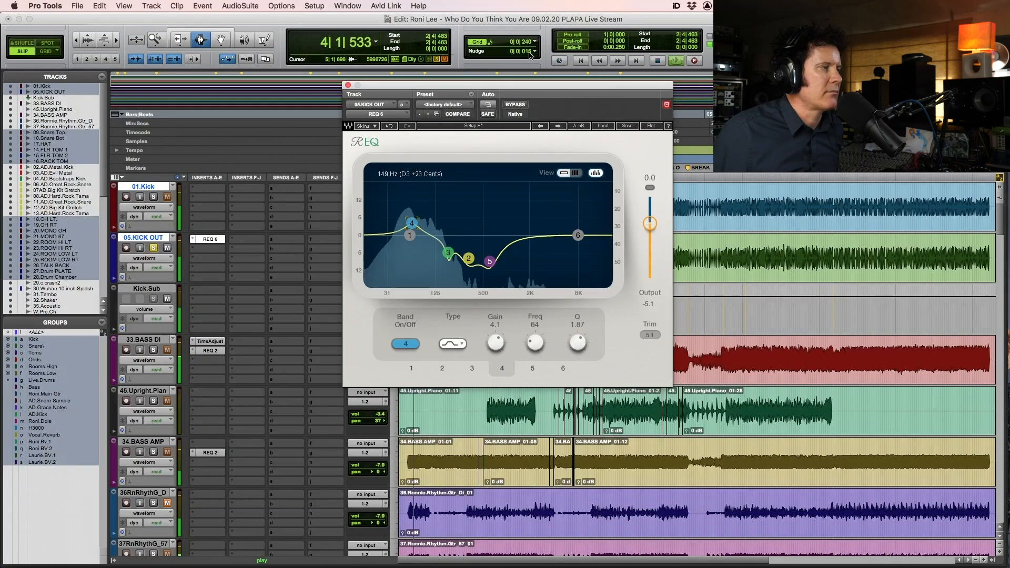
pyautogui.click(517, 106)
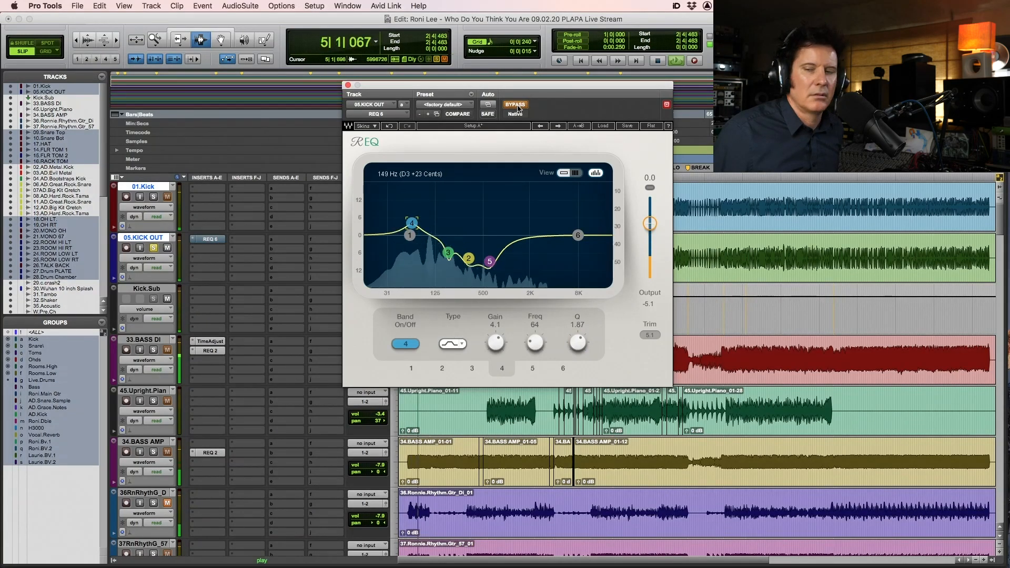
pyautogui.click(517, 106)
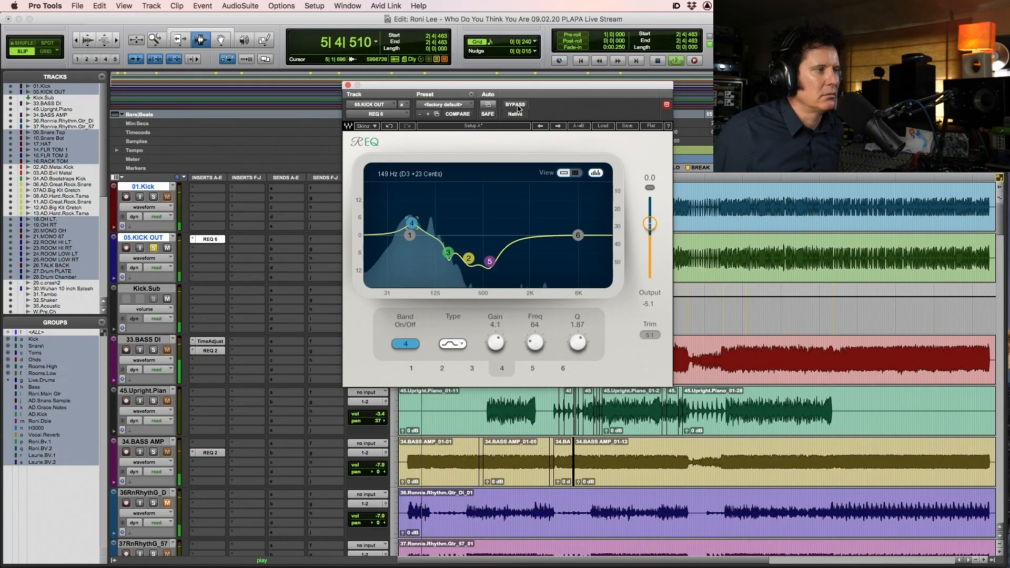
pyautogui.press('space')
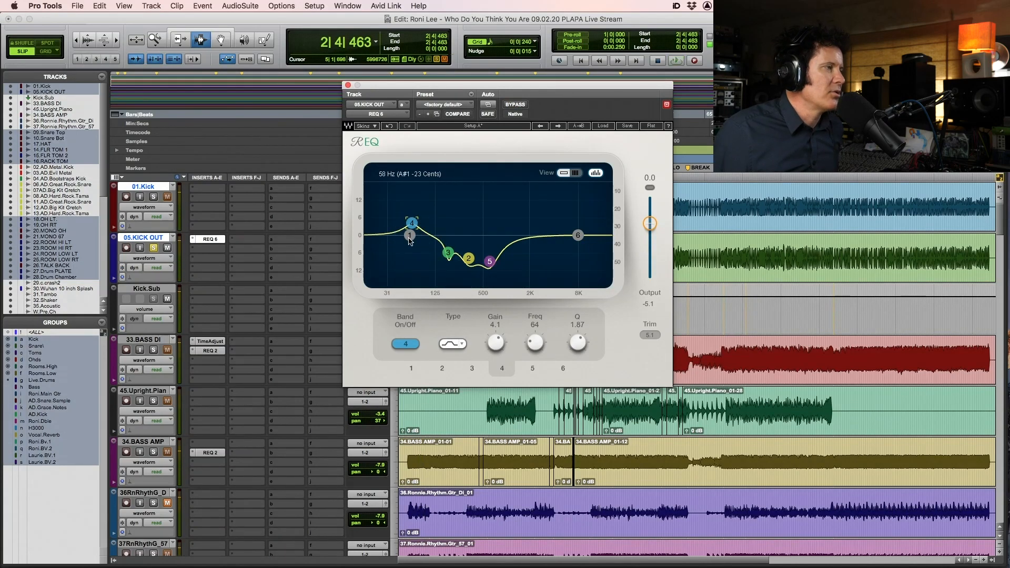
# Enable band 1 as a high-pass filter and set its frequency to 33 Hz while auditioning the kick
pyautogui.click(410, 237)
pyautogui.moveTo(410, 241); pyautogui.dragTo(403, 240)
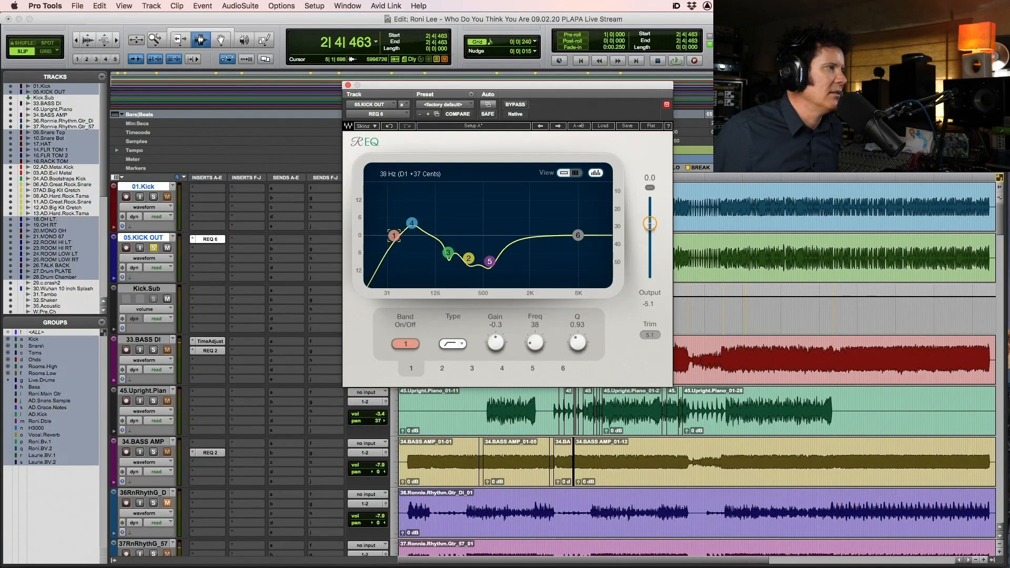
pyautogui.press('space')
pyautogui.moveTo(392, 236); pyautogui.dragTo(390, 236)
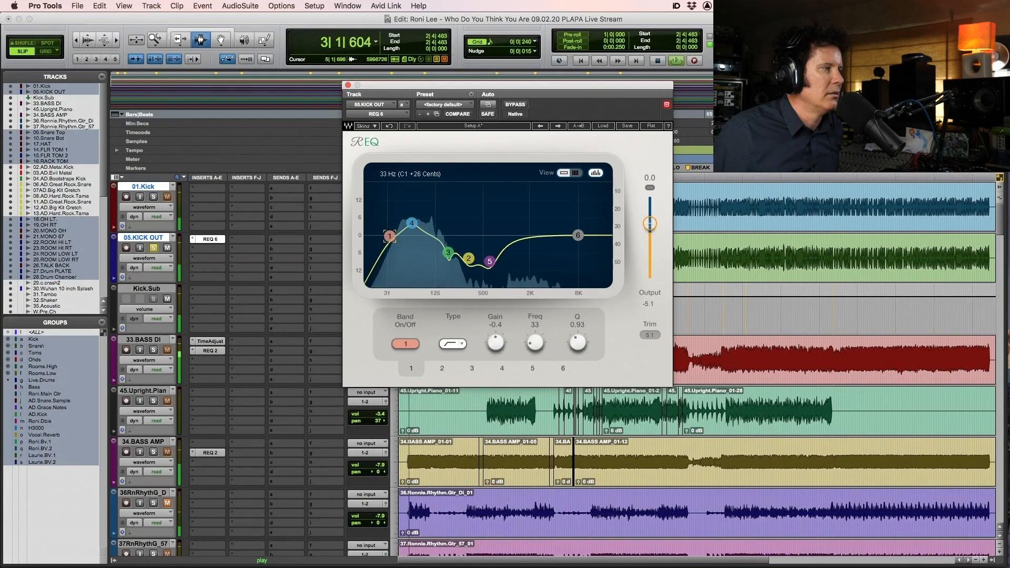
pyautogui.press('space')
# Set band 4's boost to 5.3 dB at 63 Hz and compare the kick with the equalizer bypassed and active
pyautogui.click(412, 223)
pyautogui.press('space')
pyautogui.moveTo(412, 220); pyautogui.dragTo(412, 219)
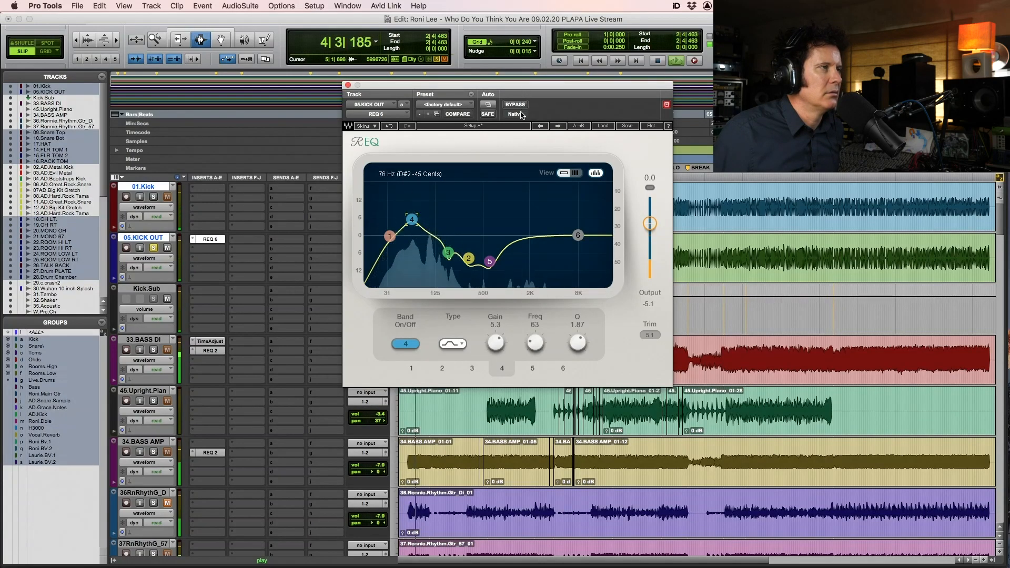
pyautogui.click(524, 105)
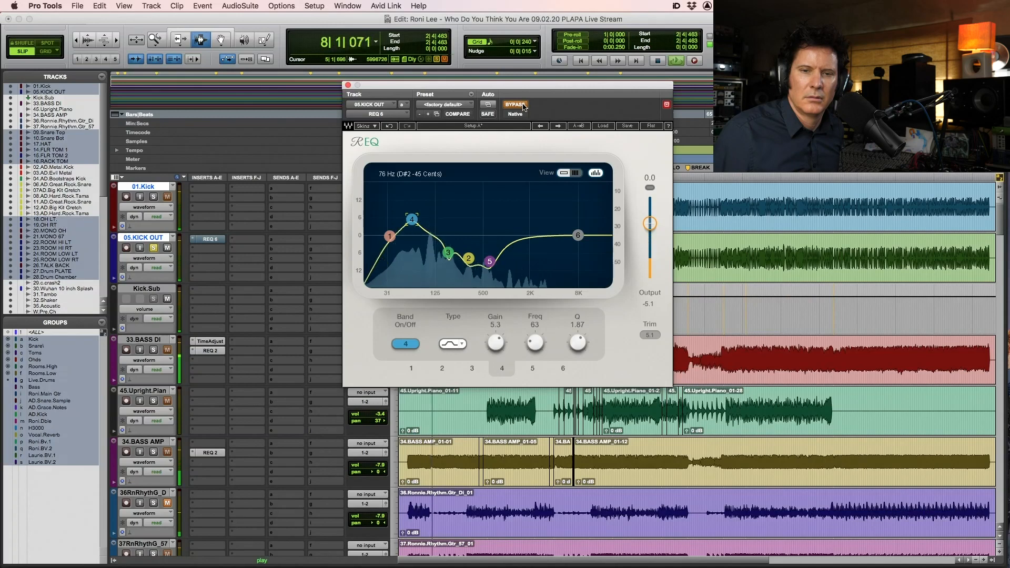
pyautogui.click(515, 105)
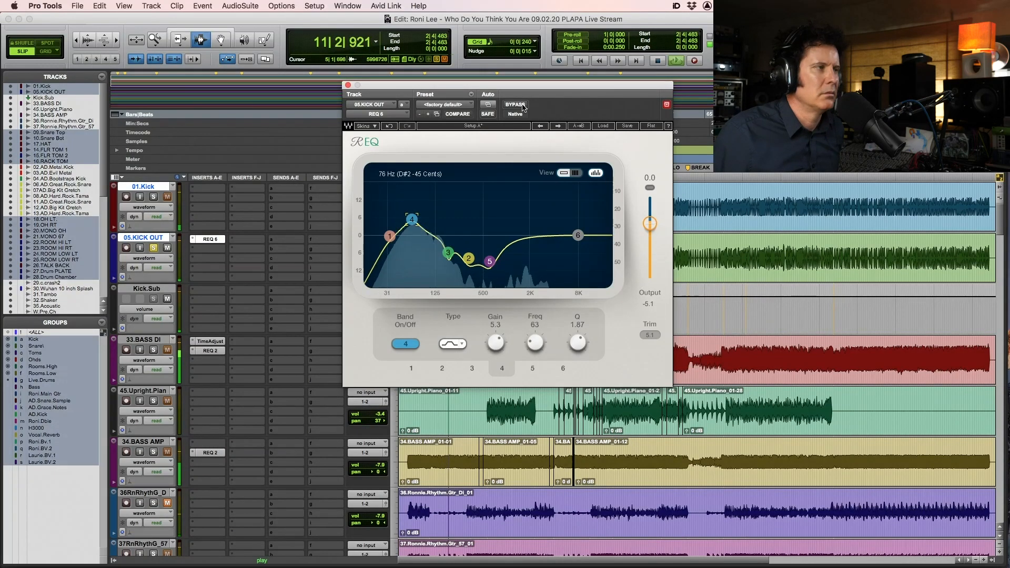
pyautogui.click(523, 107)
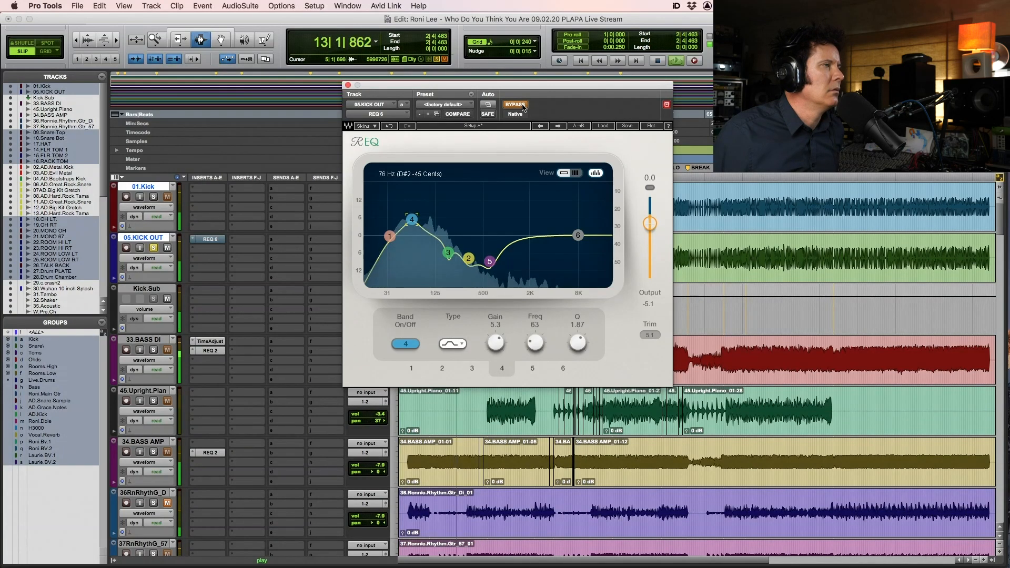
pyautogui.click(522, 106)
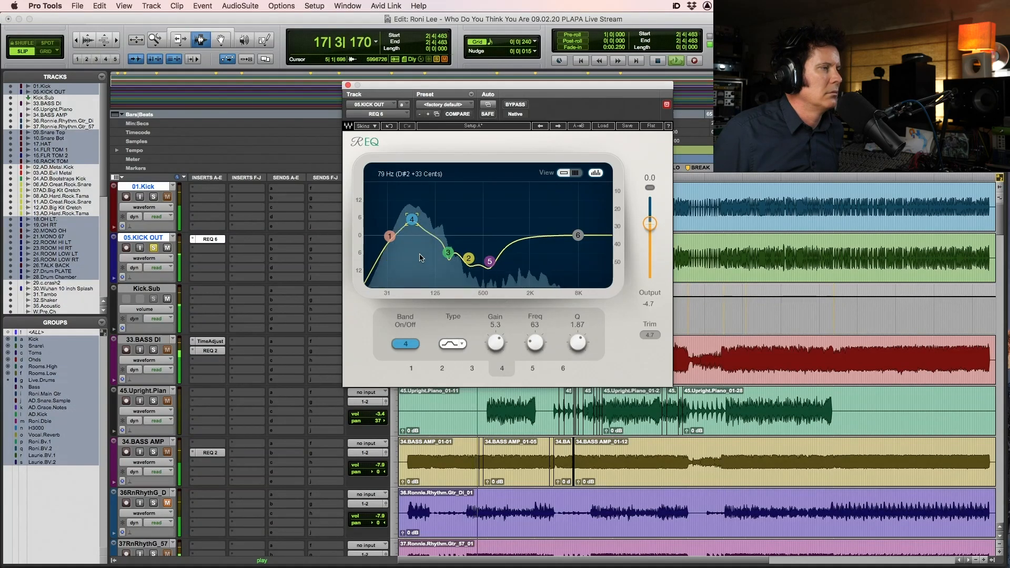
# Widen band 3's cut on the 05.KICK OUT equalizer by setting its Q to 2.86
pyautogui.click(472, 368)
pyautogui.moveTo(577, 343); pyautogui.dragTo(578, 349)
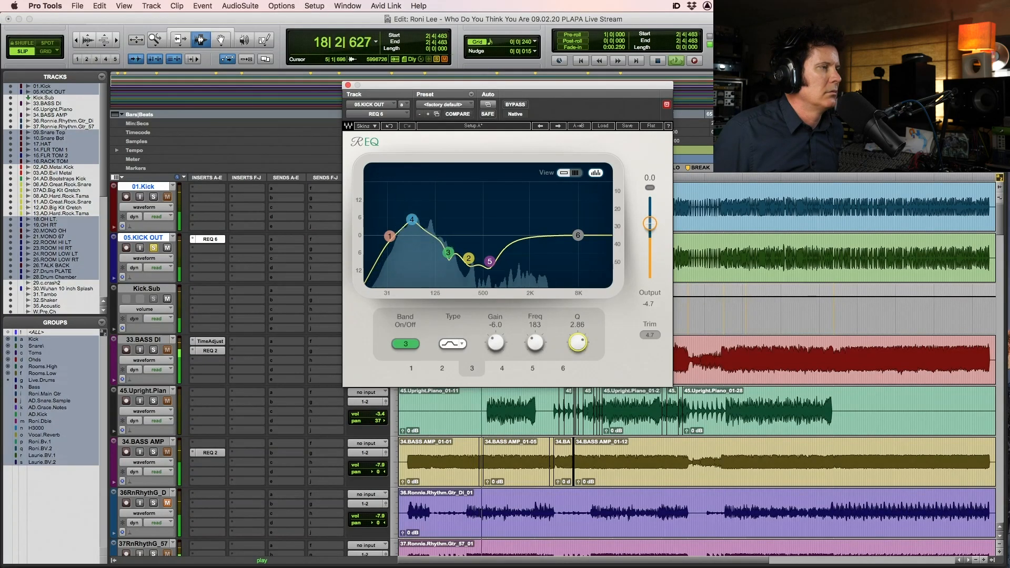
pyautogui.press('space')
# Try a high-shelf boost on band 6 of 6.3 dB at 1867 Hz and compare the kick against the bypassed signal
pyautogui.moveTo(578, 235); pyautogui.dragTo(527, 204)
pyautogui.press('space')
pyautogui.moveTo(527, 210); pyautogui.dragTo(527, 214)
pyautogui.click(515, 105)
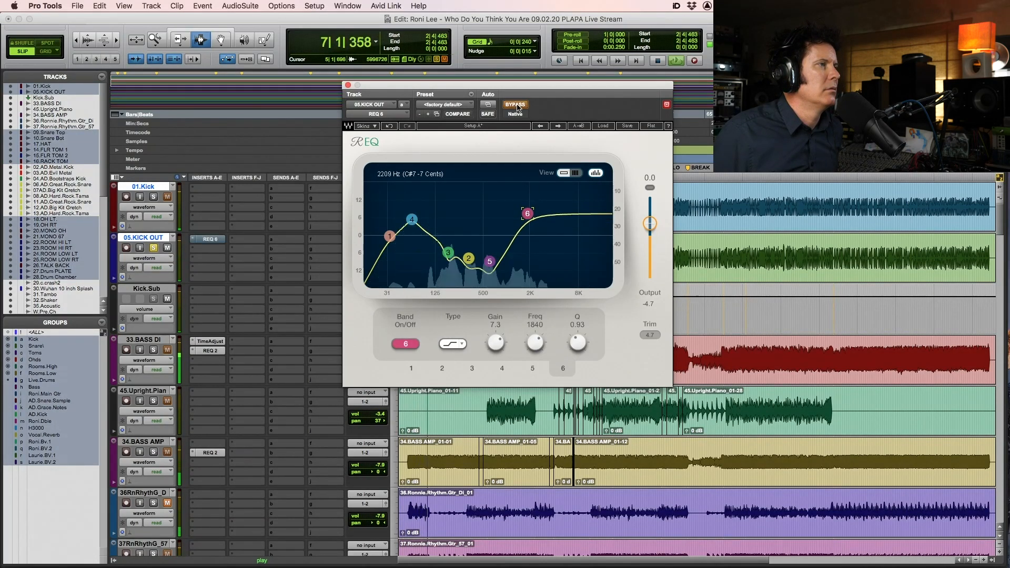
pyautogui.click(515, 104)
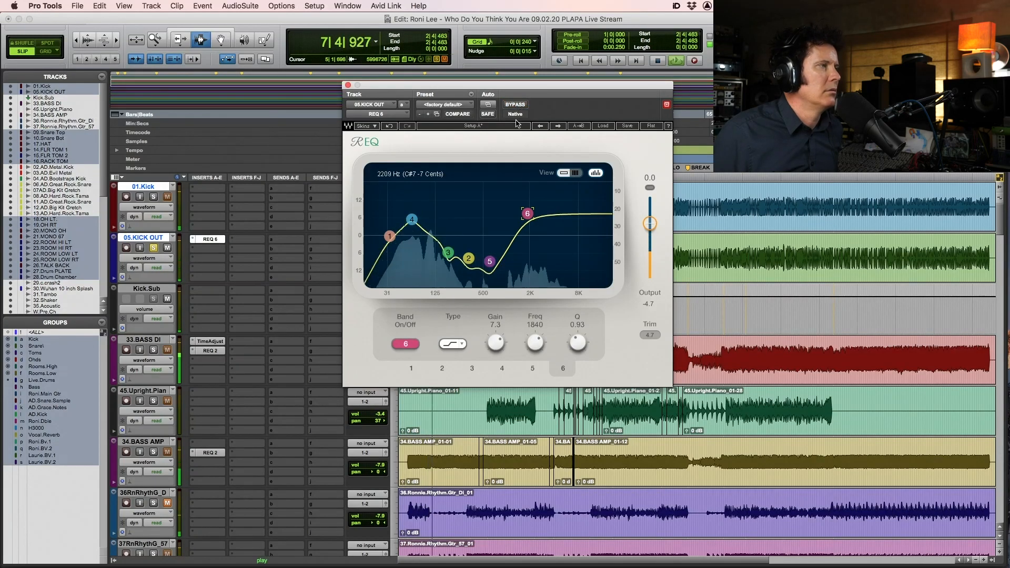
pyautogui.moveTo(528, 214); pyautogui.dragTo(528, 216)
pyautogui.press('space')
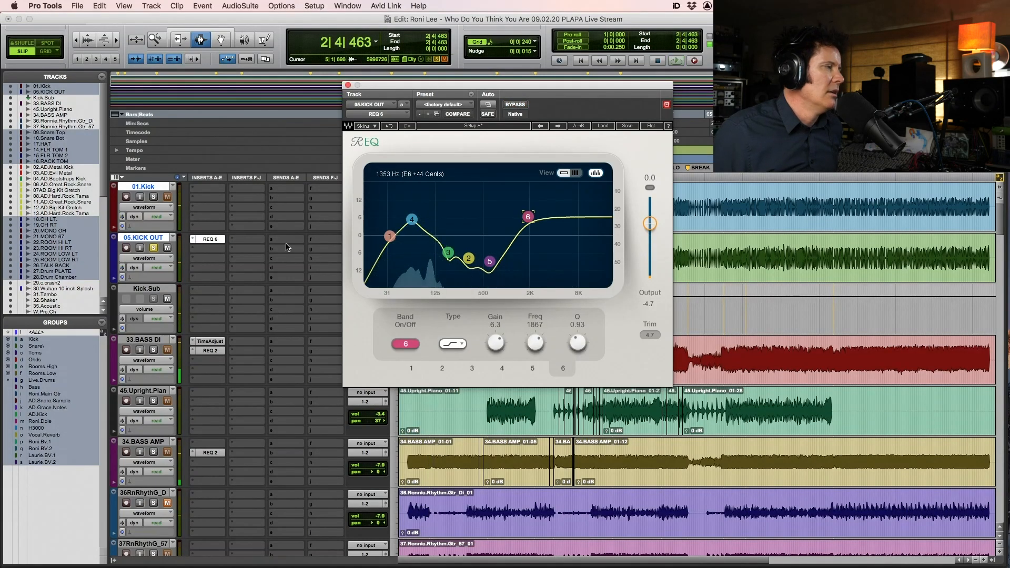
# Solo and audition 01.Kick in place of 05.KICK OUT, and switch off band 6 of the 05.KICK OUT equalizer
pyautogui.click(154, 198)
pyautogui.press('space')
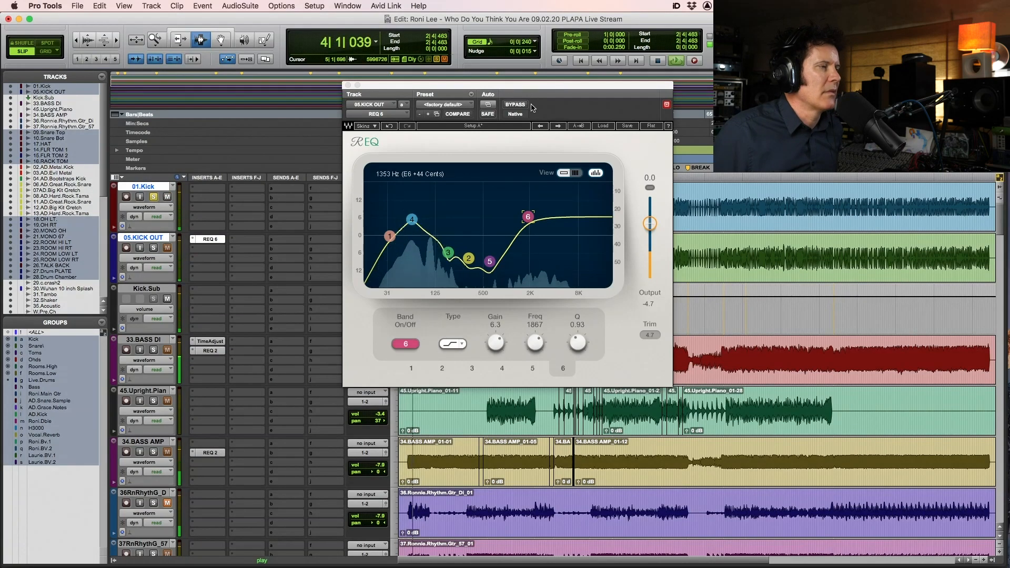
pyautogui.press('space')
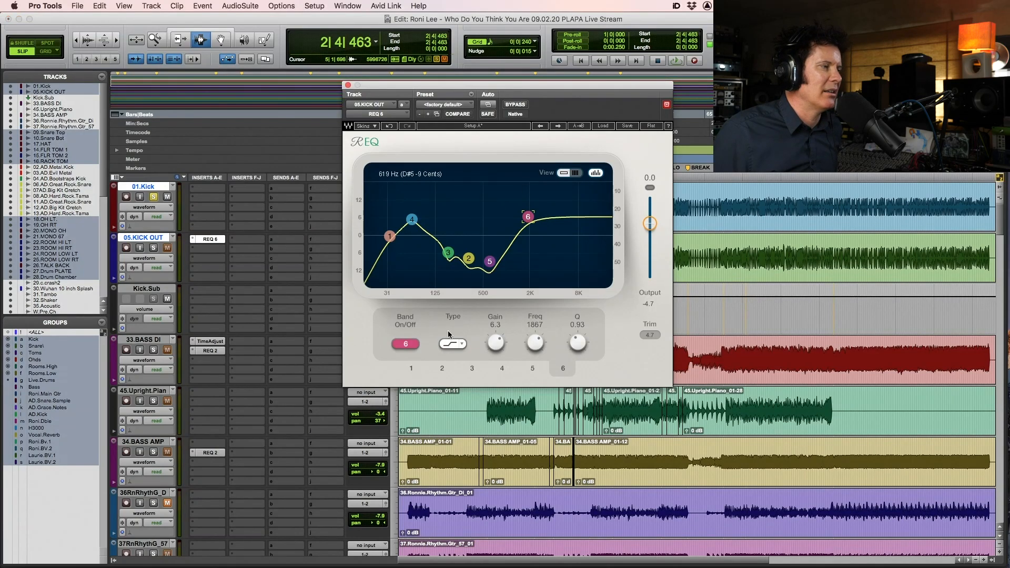
pyautogui.click(405, 344)
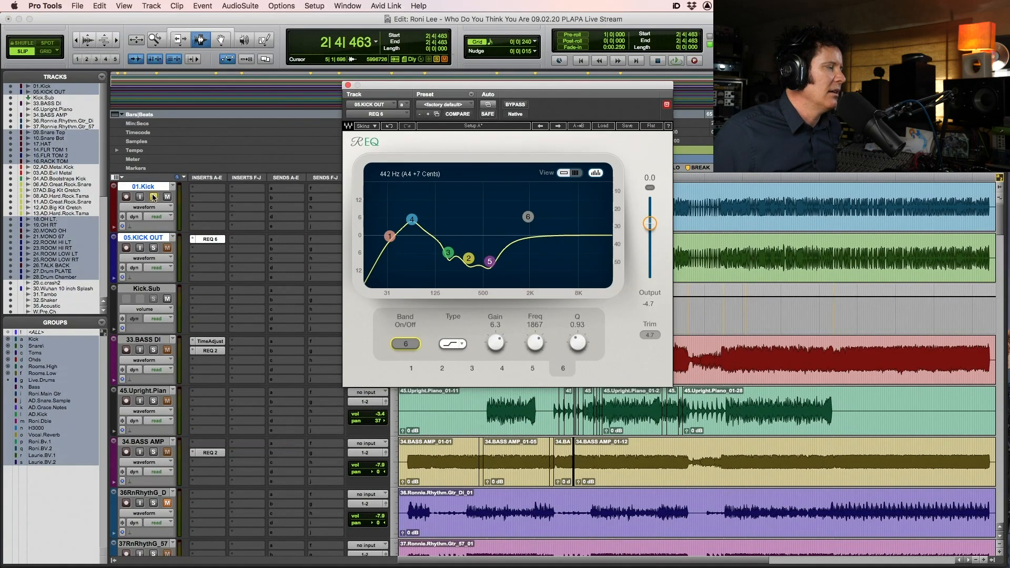
# Insert the REQ 6 (mono) equalizer in the first insert slot of the 01.Kick track
pyautogui.click(209, 190)
pyautogui.moveTo(226, 189)
pyautogui.moveTo(316, 11)
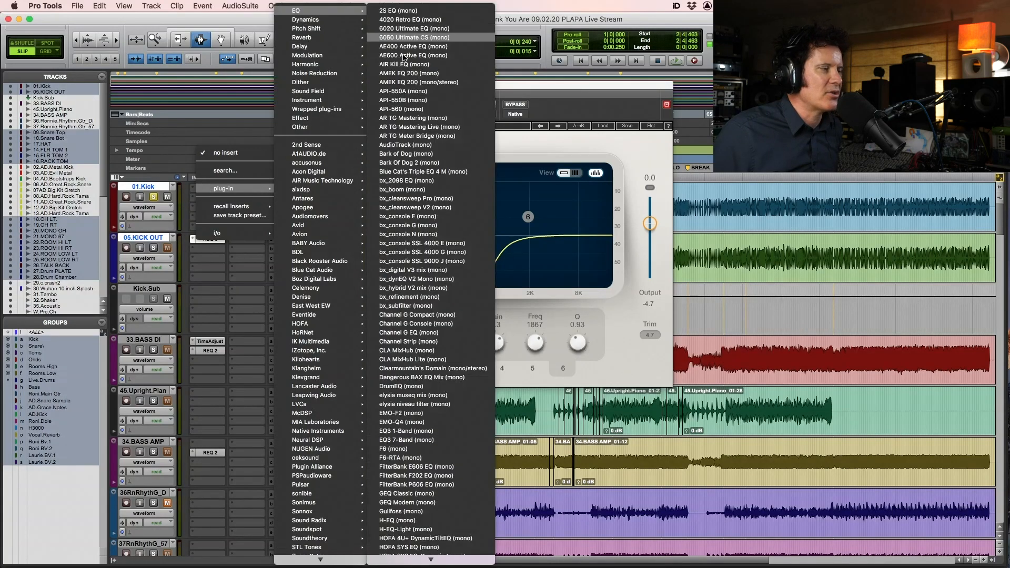
pyautogui.moveTo(429, 558)
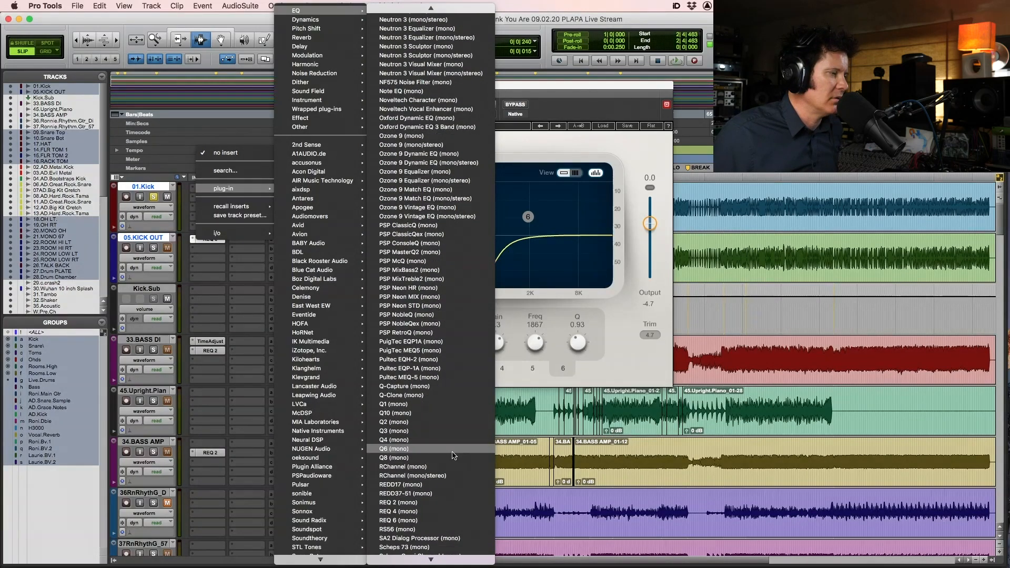
pyautogui.click(449, 523)
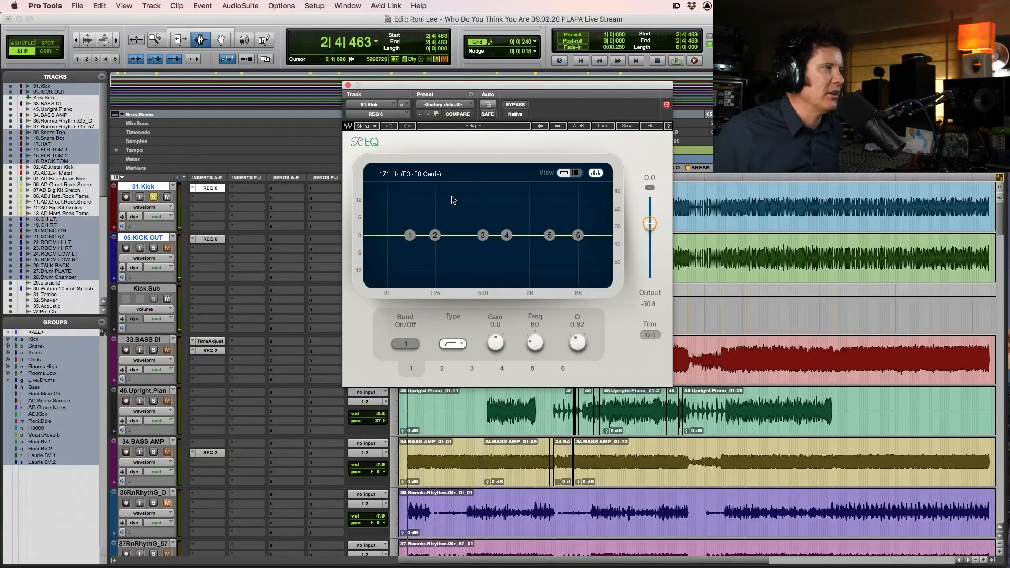
# While auditioning 01.Kick, enable band 1 as a high-pass filter and boost band 2 by 6.7 dB at 67 Hz
pyautogui.press('space')
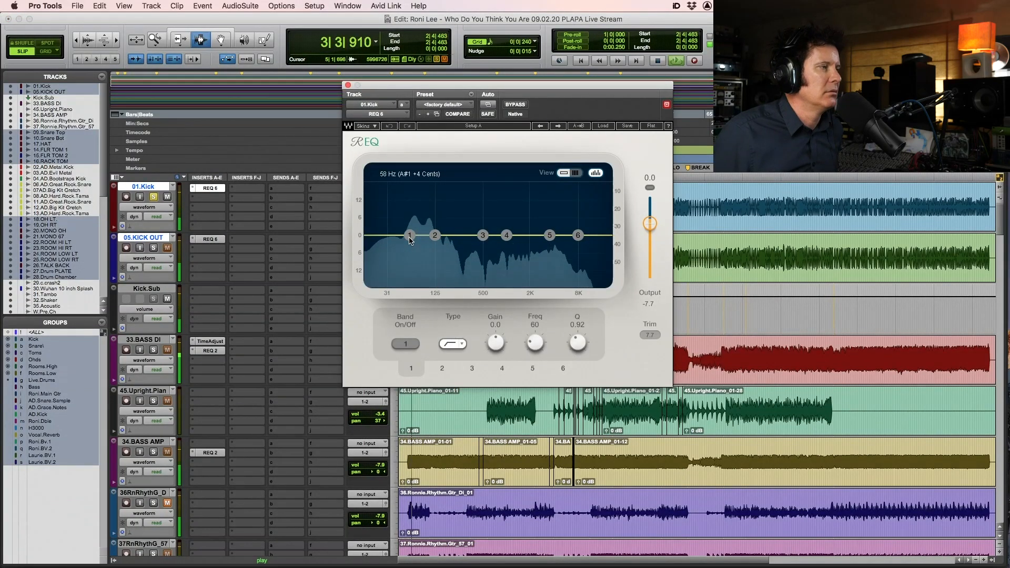
pyautogui.moveTo(410, 236); pyautogui.dragTo(414, 216)
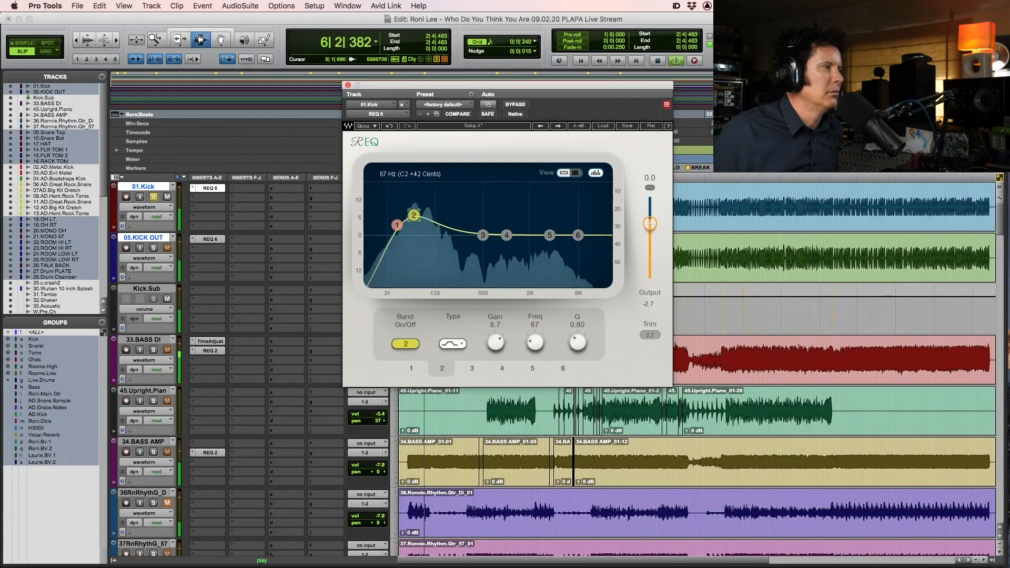
# Cut band 3 in the low mids, boost band 5 in the upper mids, and cut band 4 by 9.1 dB at 747 Hz with a Q of 0.51
pyautogui.moveTo(482, 235); pyautogui.dragTo(496, 259)
pyautogui.moveTo(550, 235); pyautogui.dragTo(545, 226)
pyautogui.moveTo(463, 258); pyautogui.dragTo(497, 262)
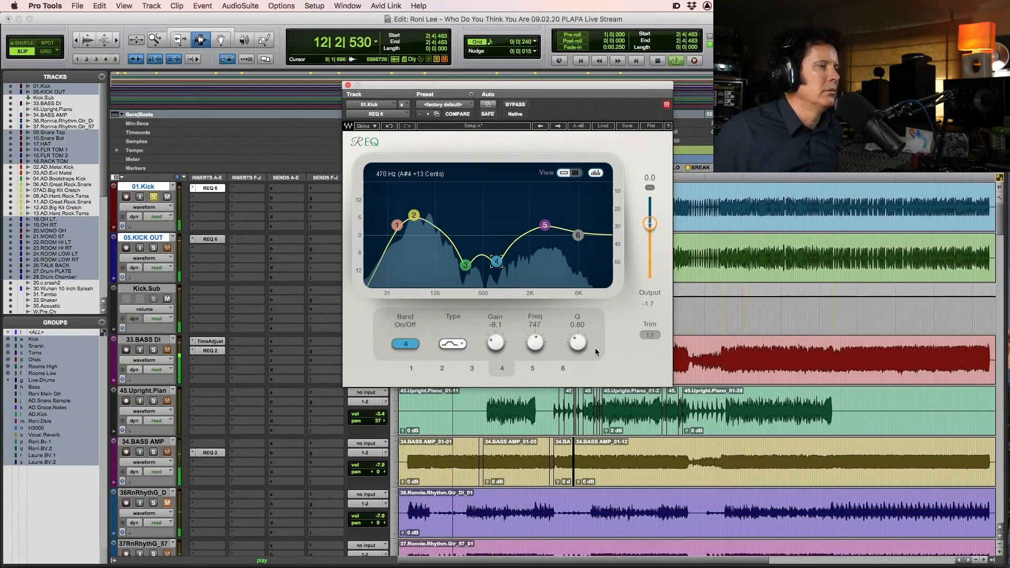
pyautogui.moveTo(578, 343); pyautogui.dragTo(578, 349)
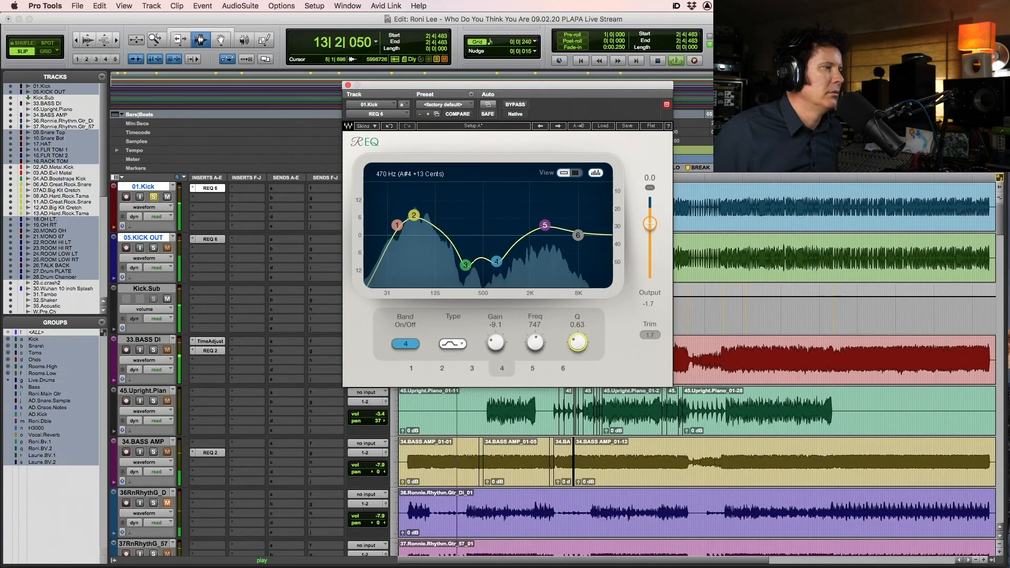
# Solo 05.KICK OUT in place of 01.Kick and audition it
pyautogui.click(154, 197)
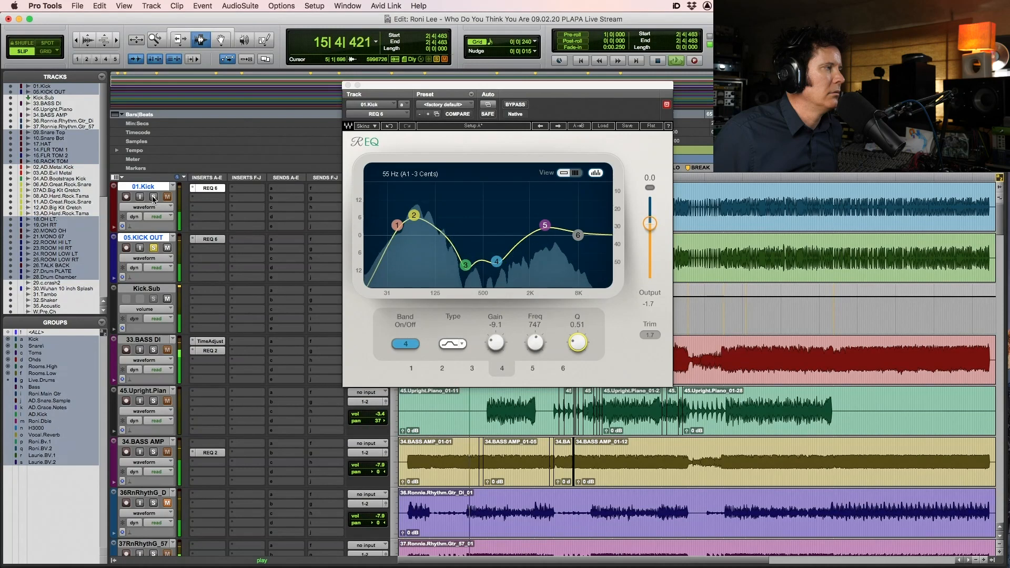
pyautogui.press('space')
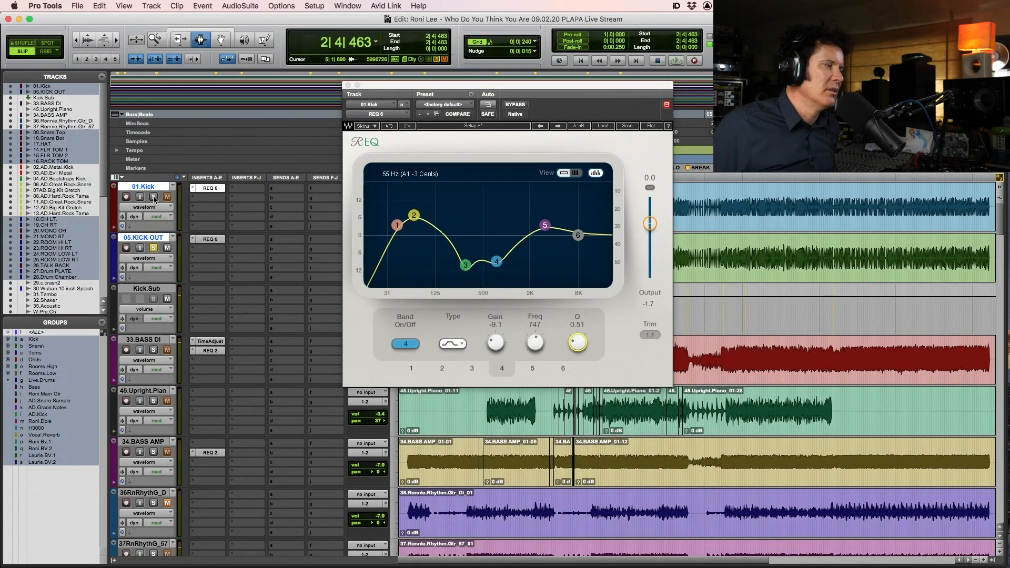
pyautogui.press('space')
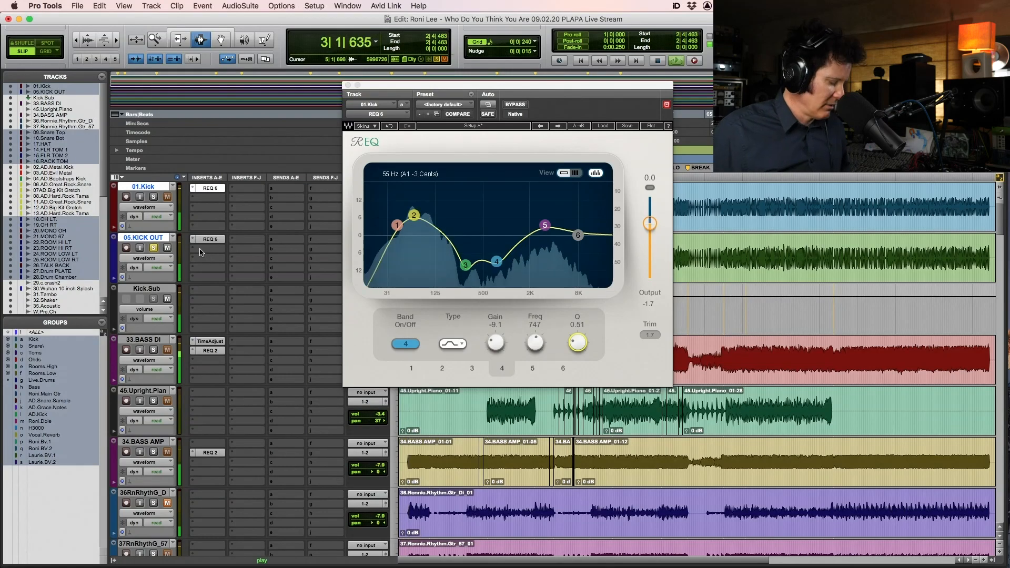
pyautogui.press('space')
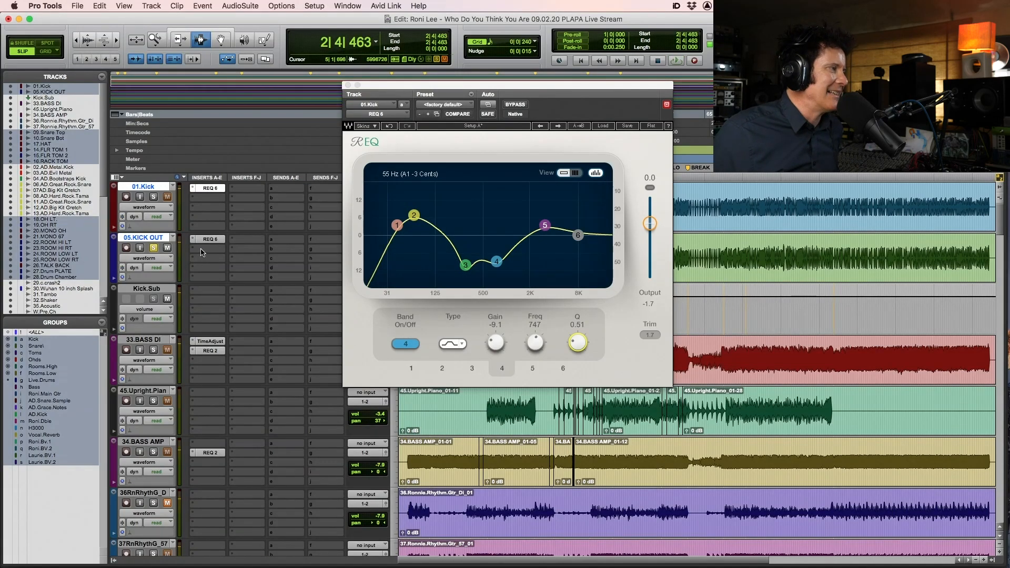
# Insert the REQ 4 (mono) equalizer below REQ 6 on the 05.KICK OUT track
pyautogui.click(203, 251)
pyautogui.moveTo(231, 249)
pyautogui.moveTo(311, 11)
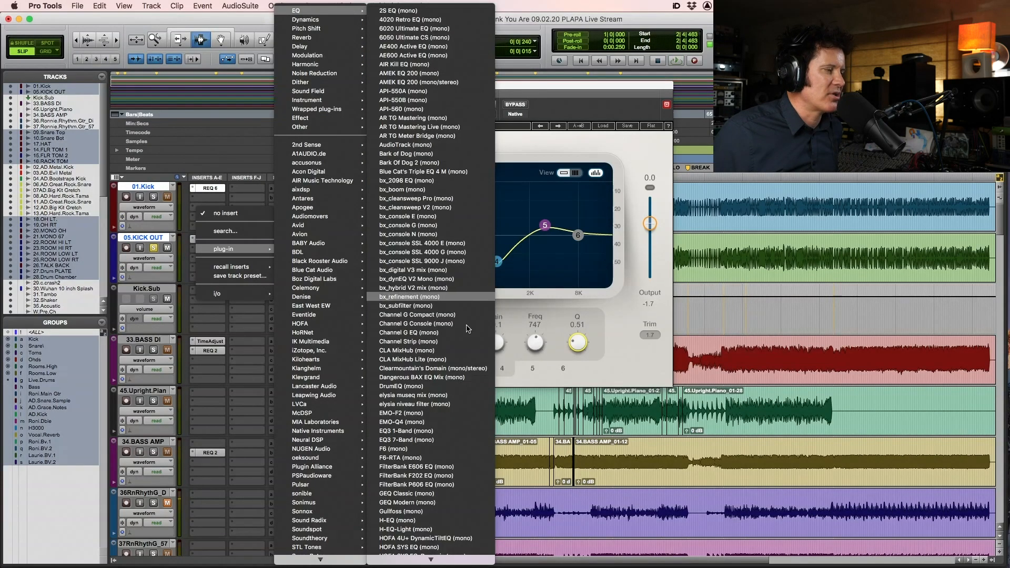
pyautogui.scroll(-10, 426, 468)
pyautogui.scroll(-7, 426, 472)
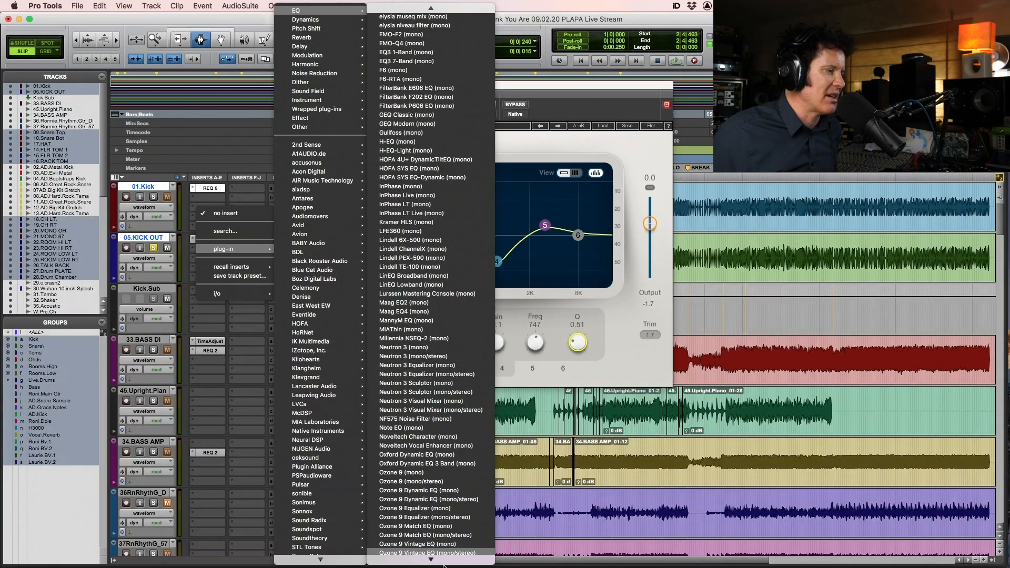
pyautogui.scroll(-10, 444, 557)
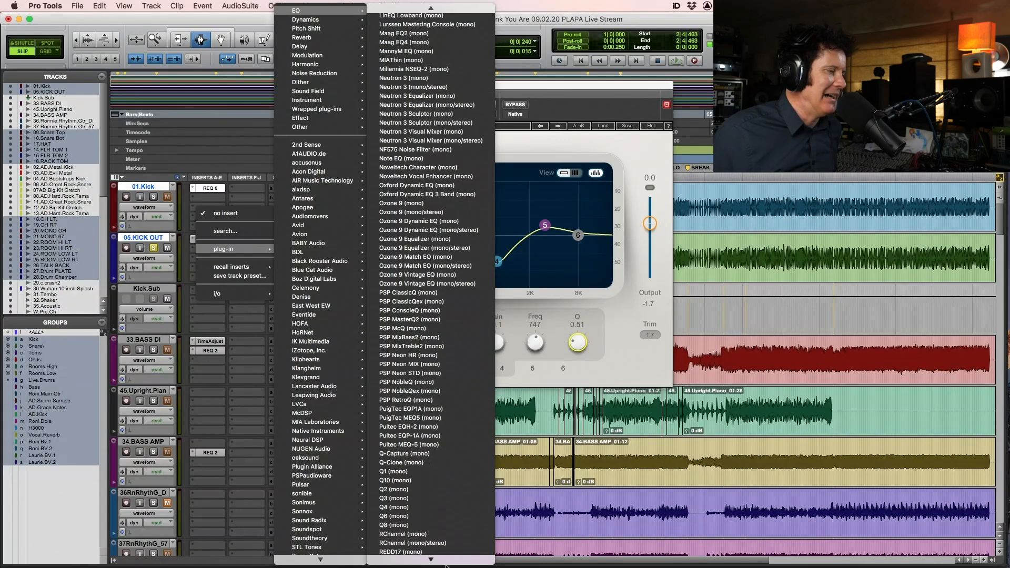
pyautogui.scroll(-3, 446, 558)
pyautogui.click(451, 545)
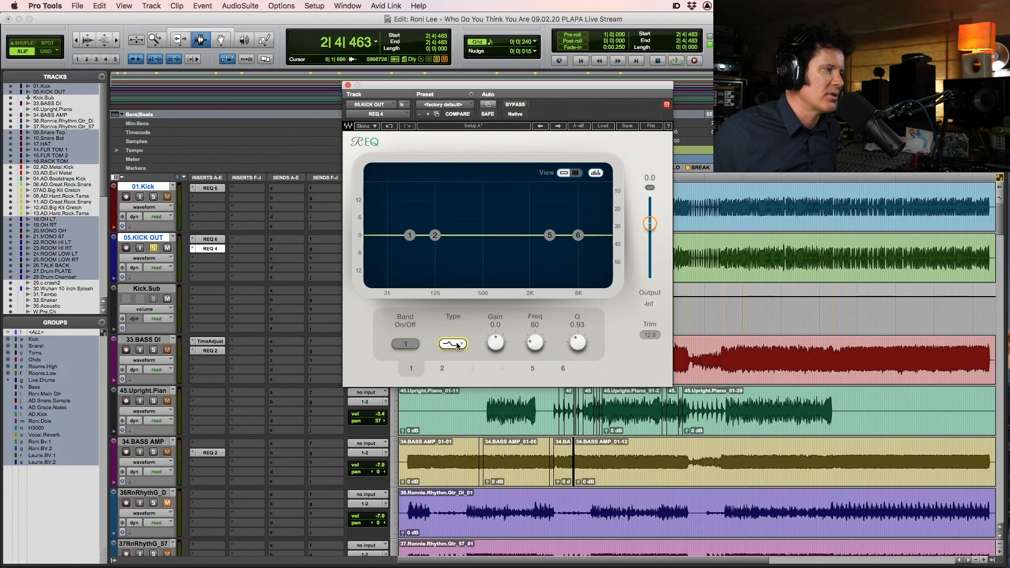
# On REQ 4, cut bell band 1 by 5.6 dB at 81 Hz with Q 6.50 and band 2 by 11.1 dB at 121 Hz with Q 0.80
pyautogui.moveTo(535, 342); pyautogui.dragTo(535, 340)
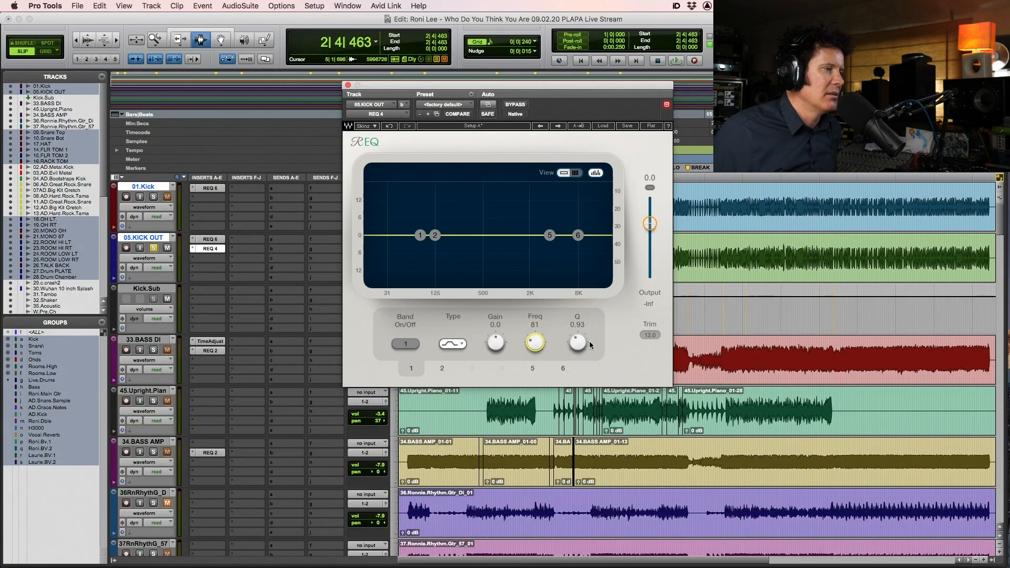
pyautogui.click(404, 347)
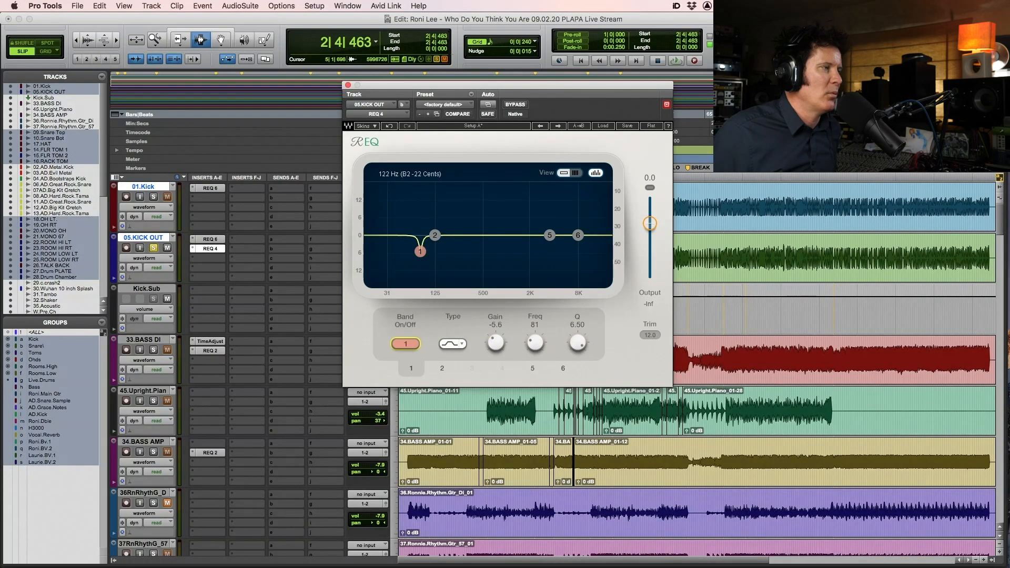
pyautogui.click(435, 238)
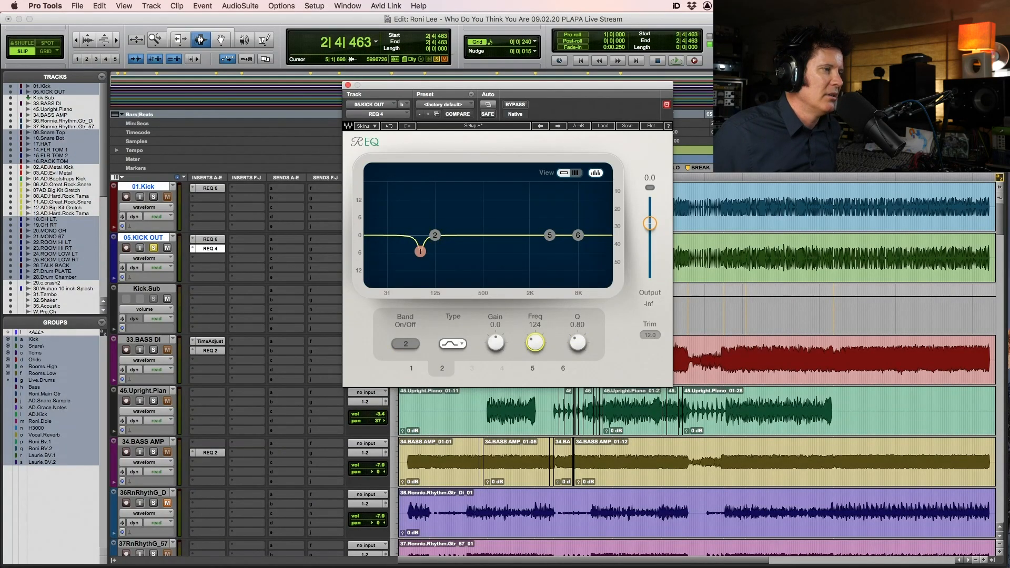
pyautogui.click(405, 344)
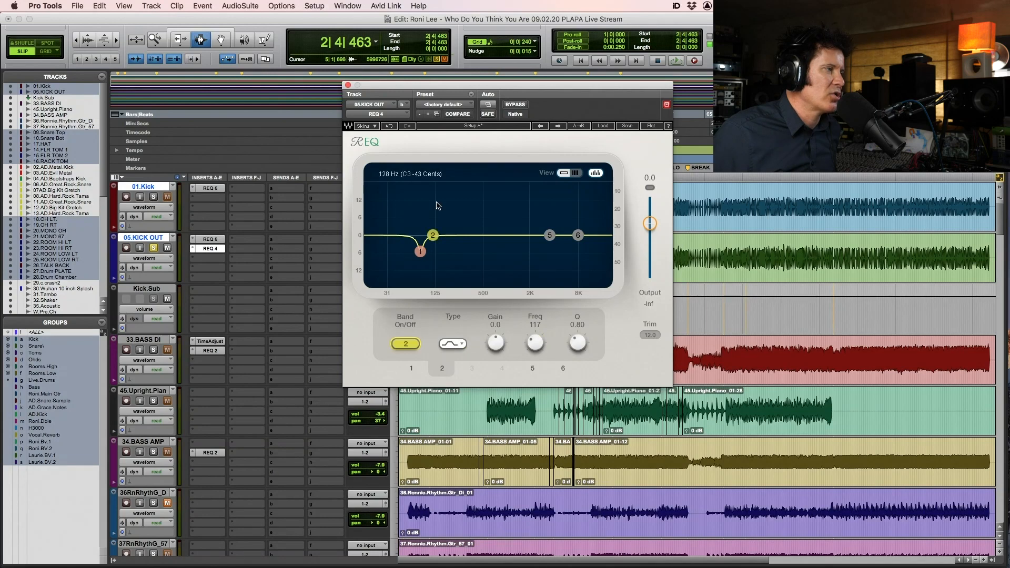
pyautogui.moveTo(433, 236); pyautogui.dragTo(434, 266)
# Save the session and audition 05.KICK OUT with the REQ 4 equalizer active, then bypassed
pyautogui.press('space')
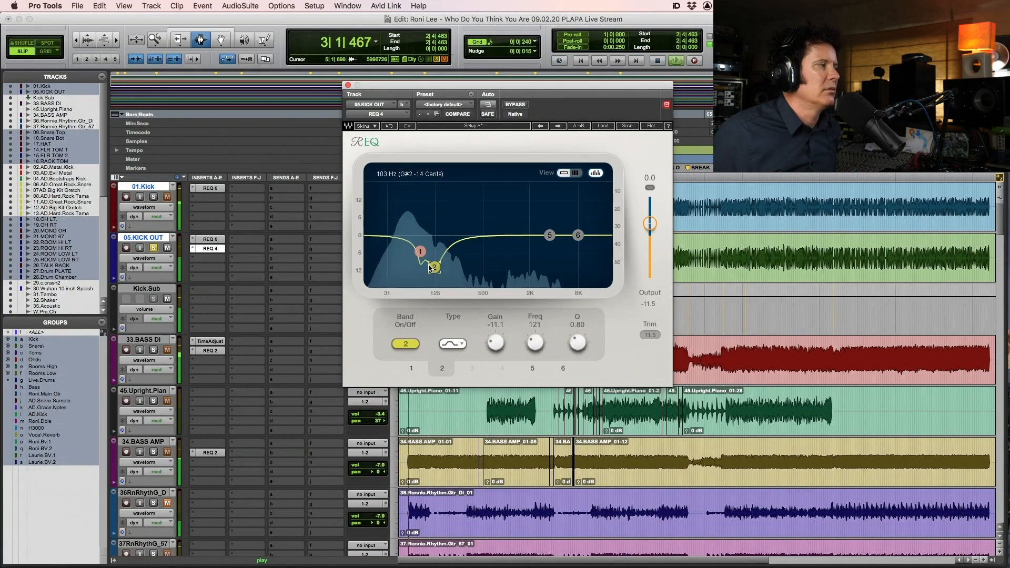
pyautogui.press('space')
pyautogui.press('super+s')
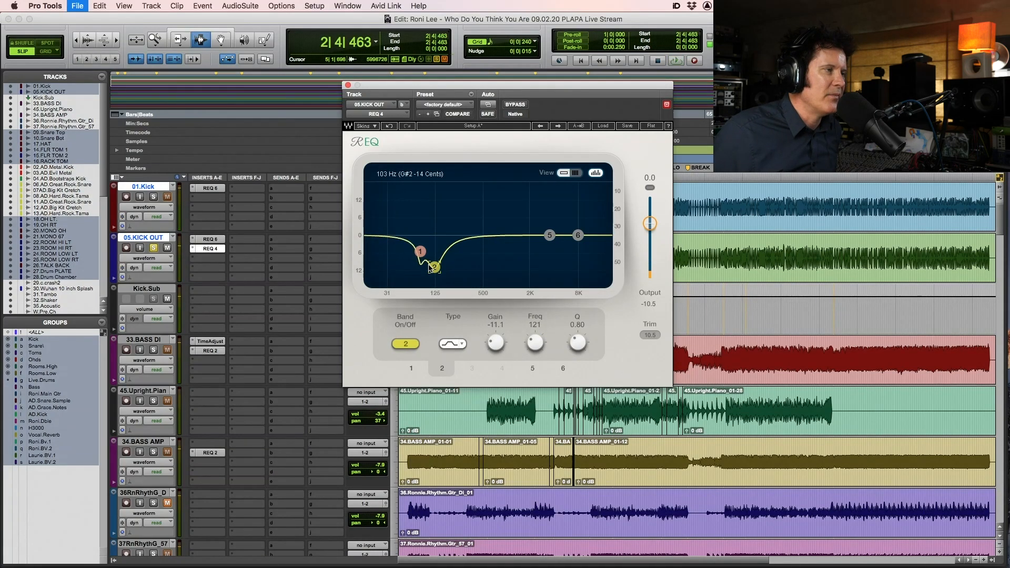
pyautogui.press('space')
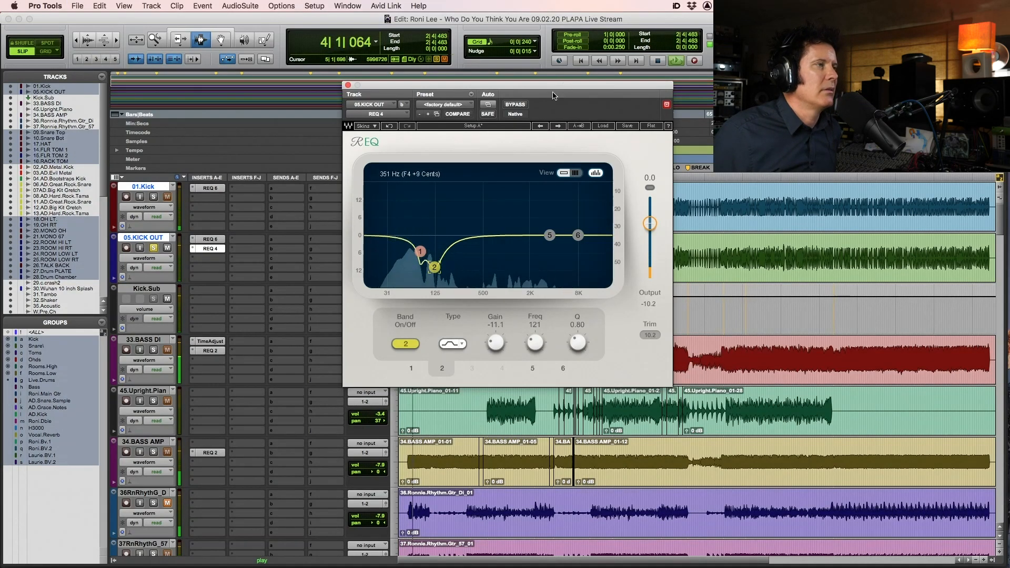
pyautogui.click(515, 105)
pyautogui.press('space')
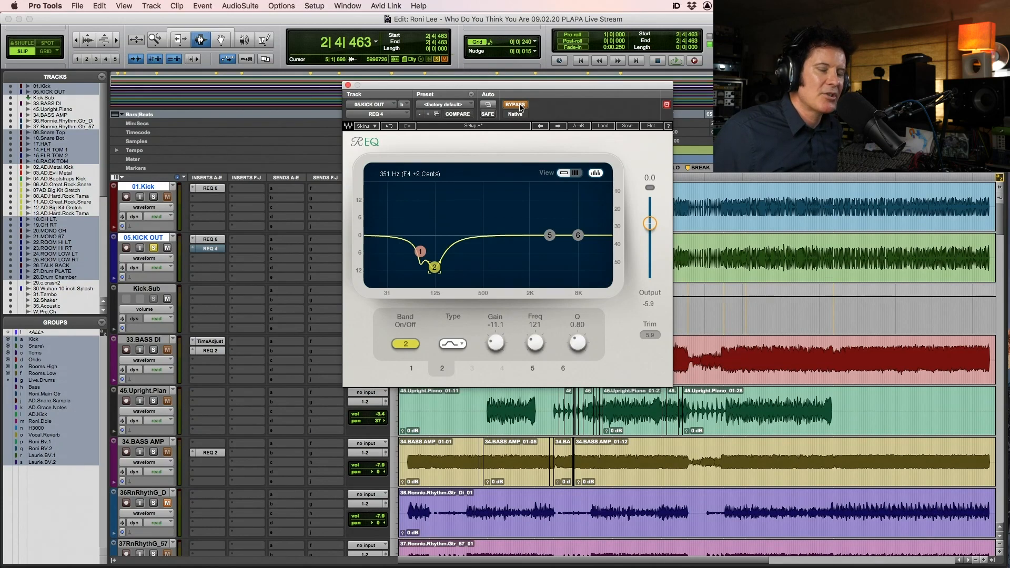
# Audition 05.KICK OUT while switching REQ 4 in and out of bypass, leaving the equalizer active
pyautogui.press('space')
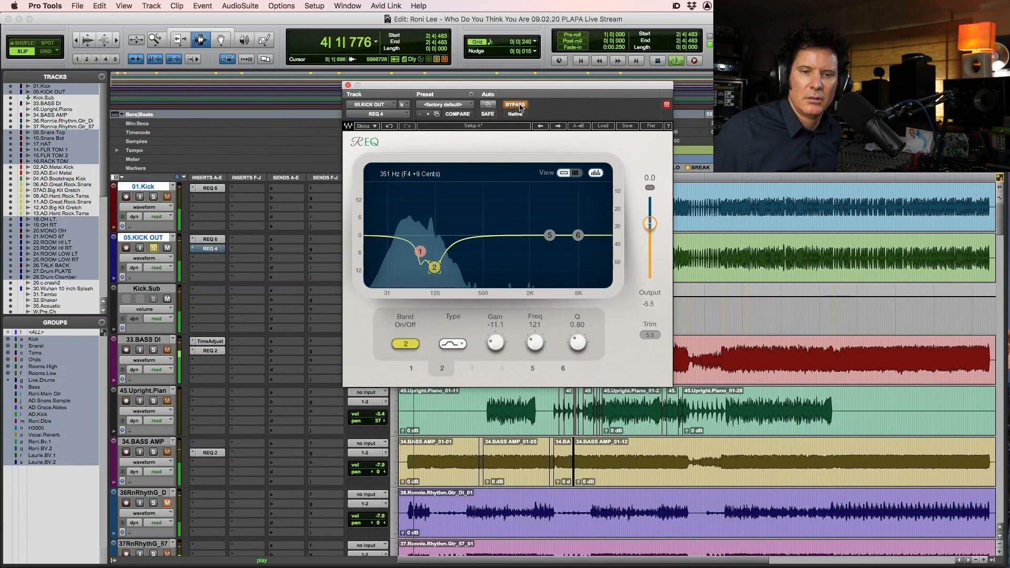
pyautogui.click(520, 107)
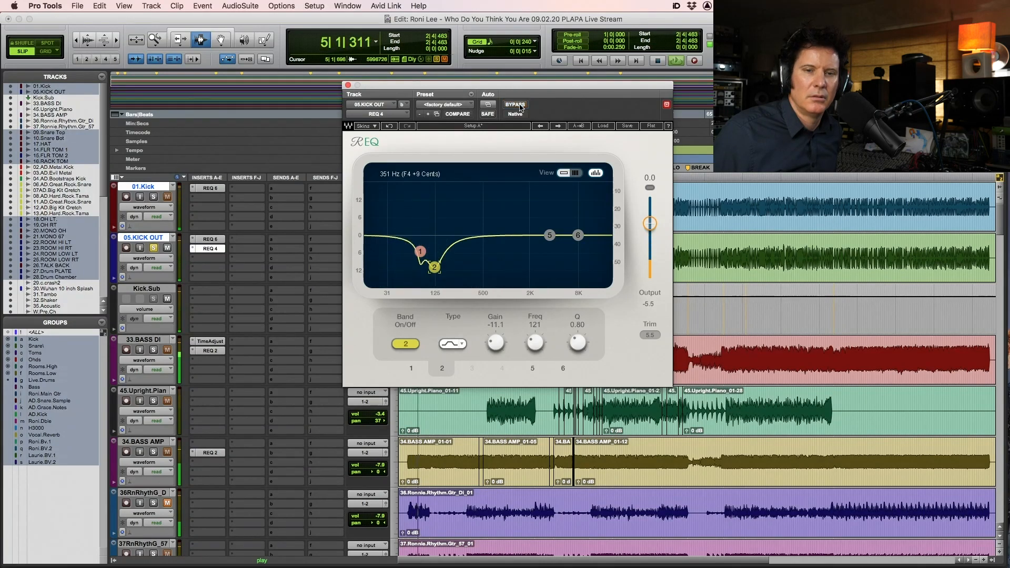
pyautogui.press('space')
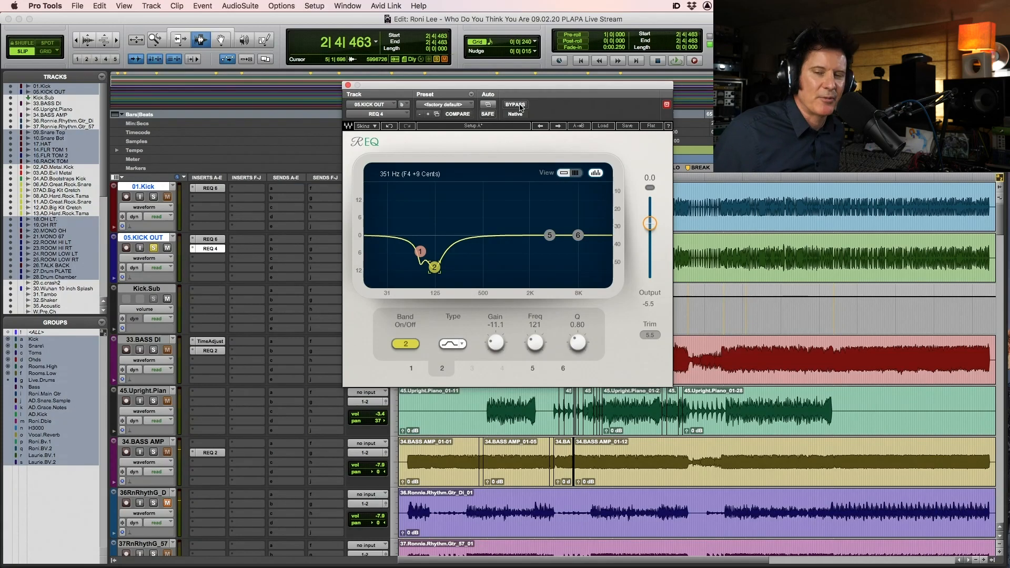
pyautogui.press('space')
pyautogui.press('space')
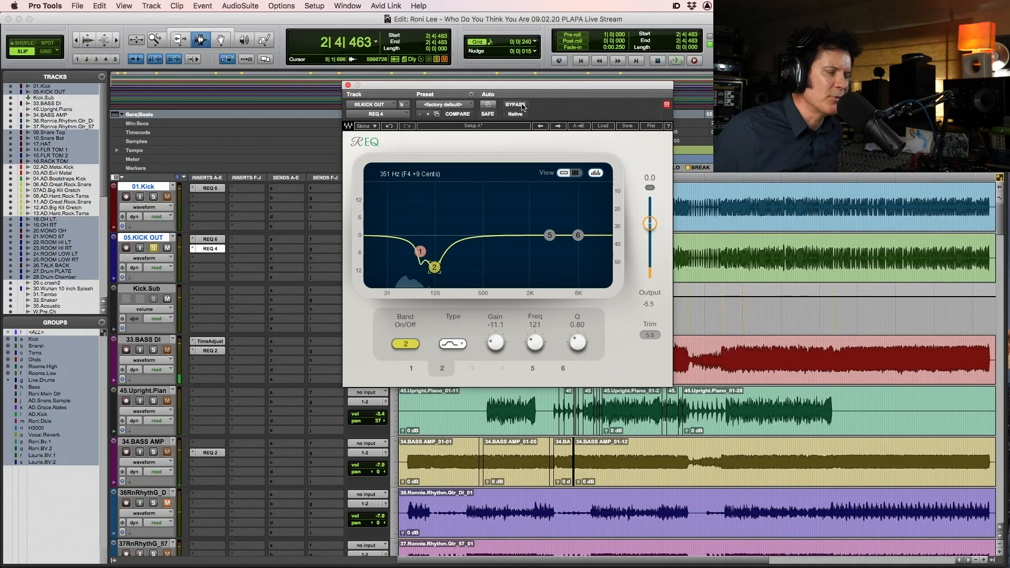
pyautogui.press('space')
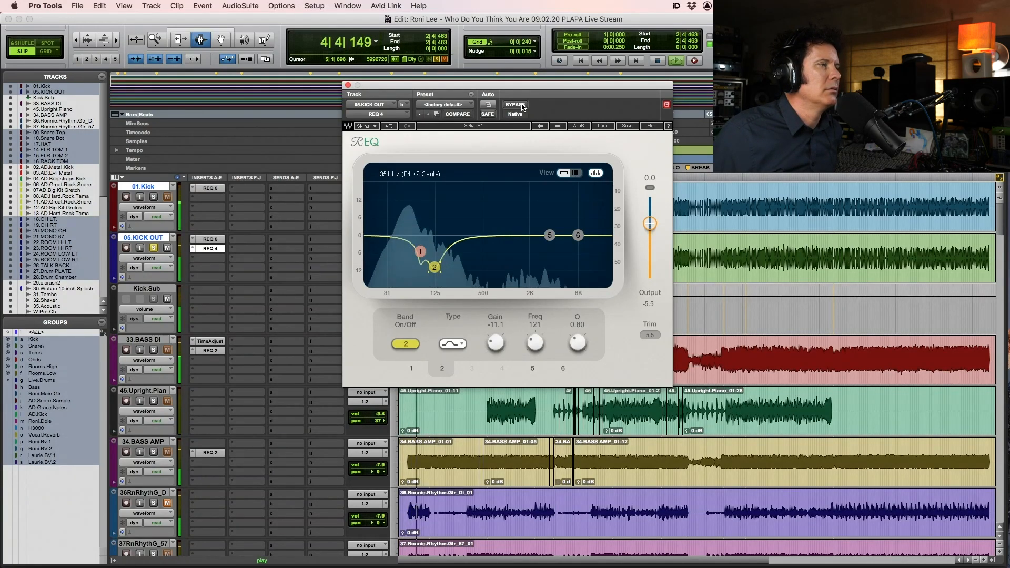
pyautogui.click(515, 105)
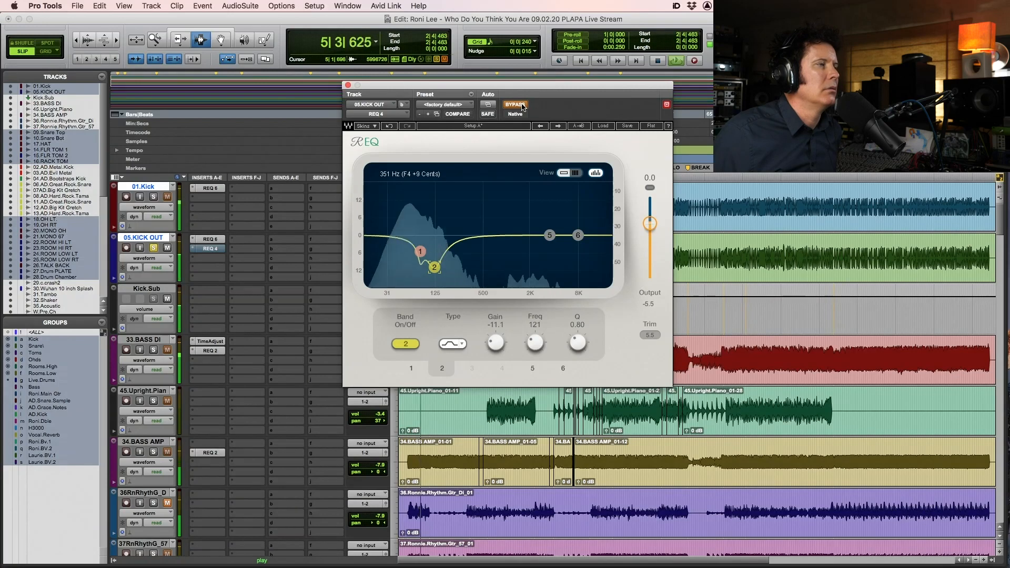
pyautogui.click(523, 107)
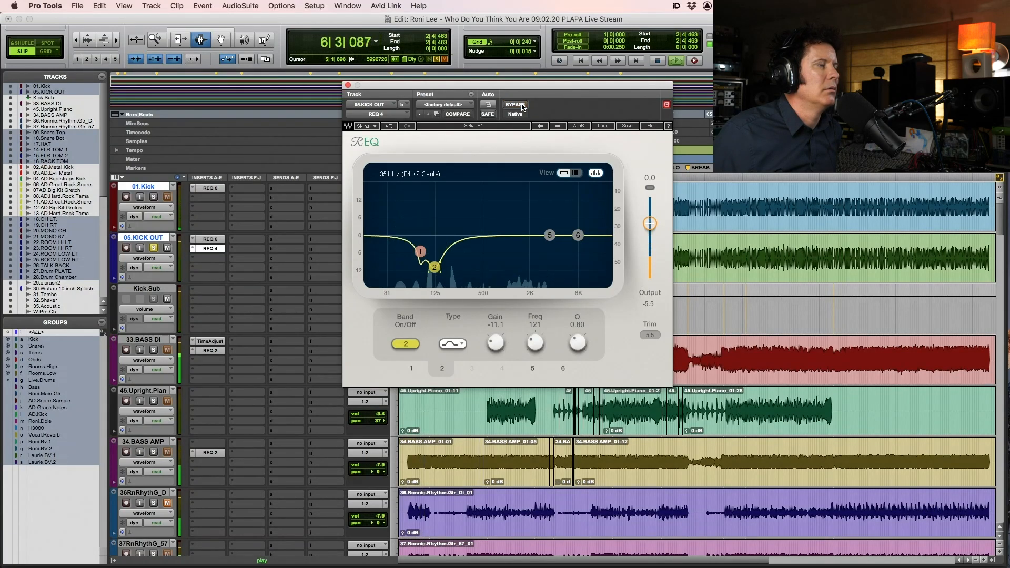
pyautogui.press('space')
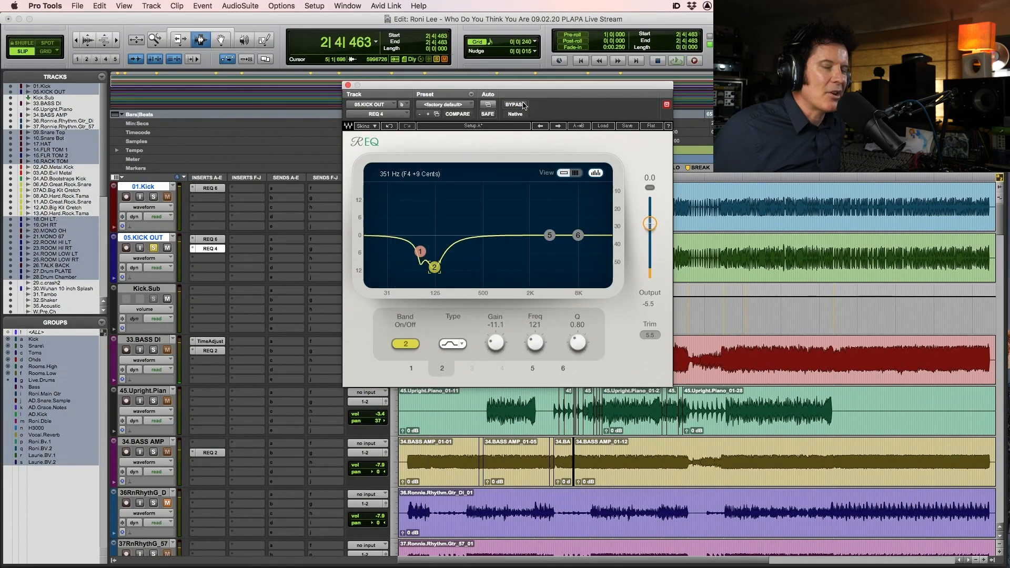
# Solo 01.Kick together with 05.KICK OUT and compare the pair with their REQ inserts bypassed and active
pyautogui.click(153, 197)
pyautogui.press('space')
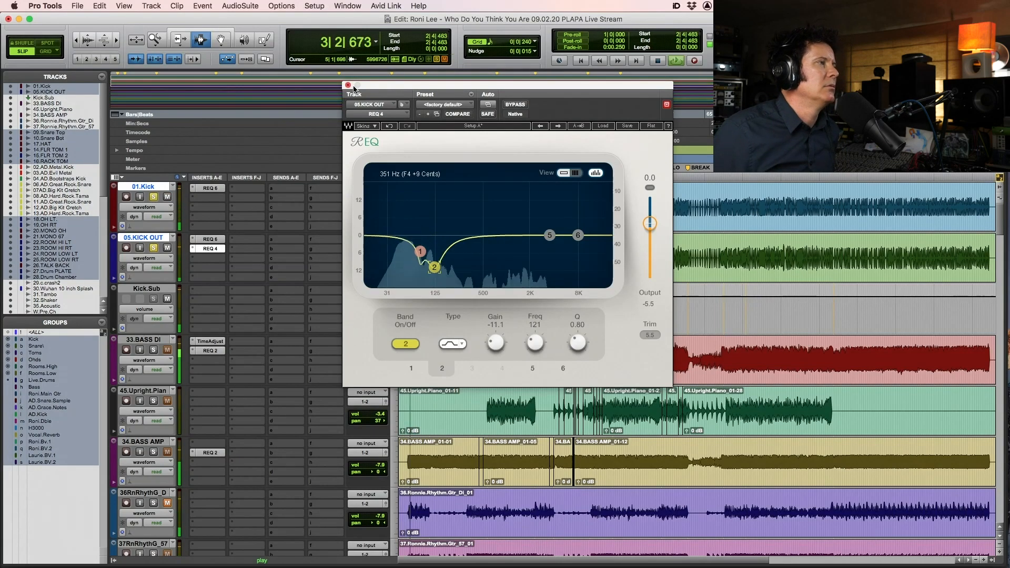
pyautogui.click(348, 85)
pyautogui.press('F5')
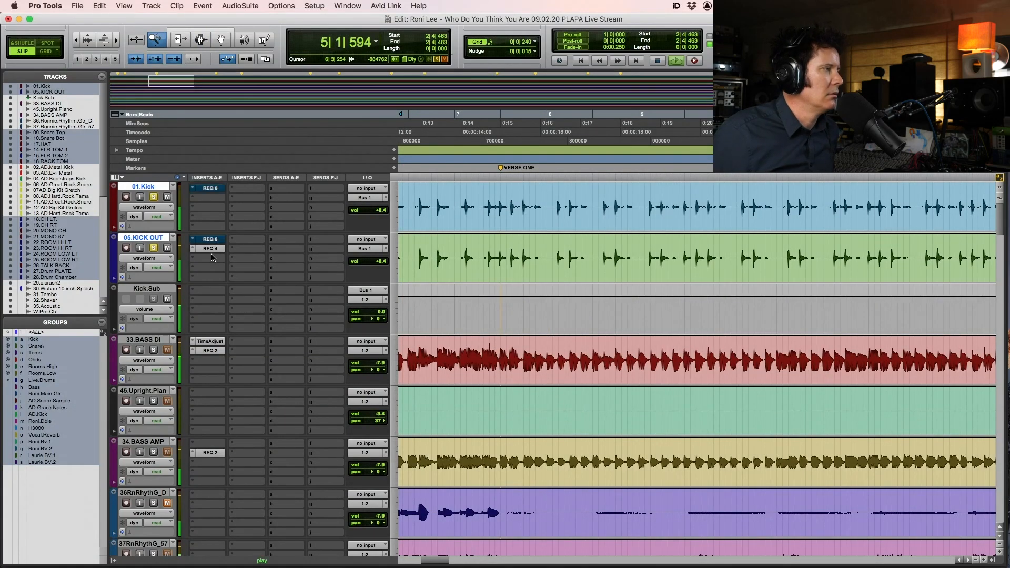
pyautogui.keyDown('super'); pyautogui.click(215, 189); pyautogui.keyUp('super')
pyautogui.keyDown('super'); pyautogui.click(213, 240); pyautogui.keyUp('super')
pyautogui.keyDown('super'); pyautogui.click(215, 249); pyautogui.keyUp('super')
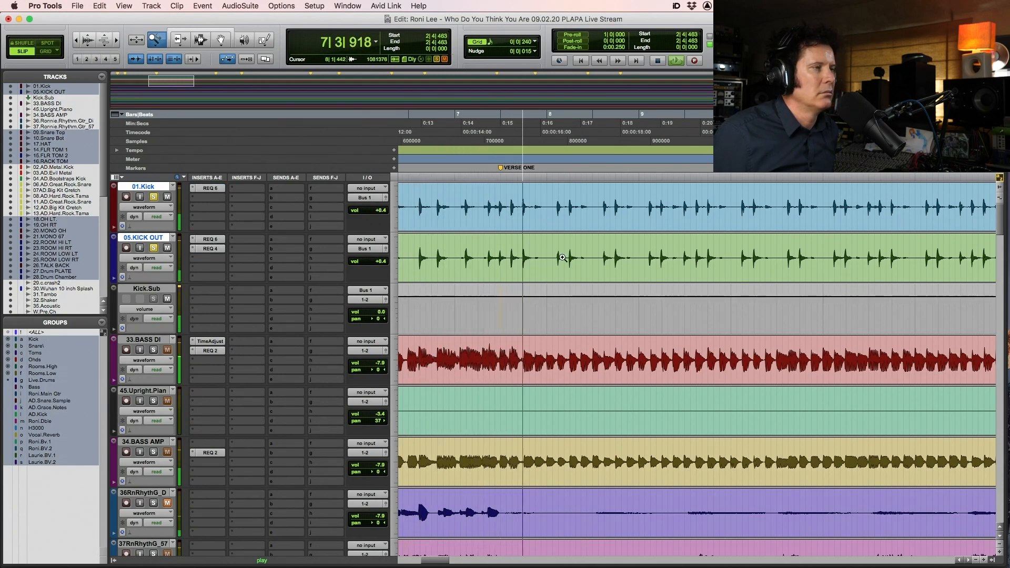
pyautogui.press('space')
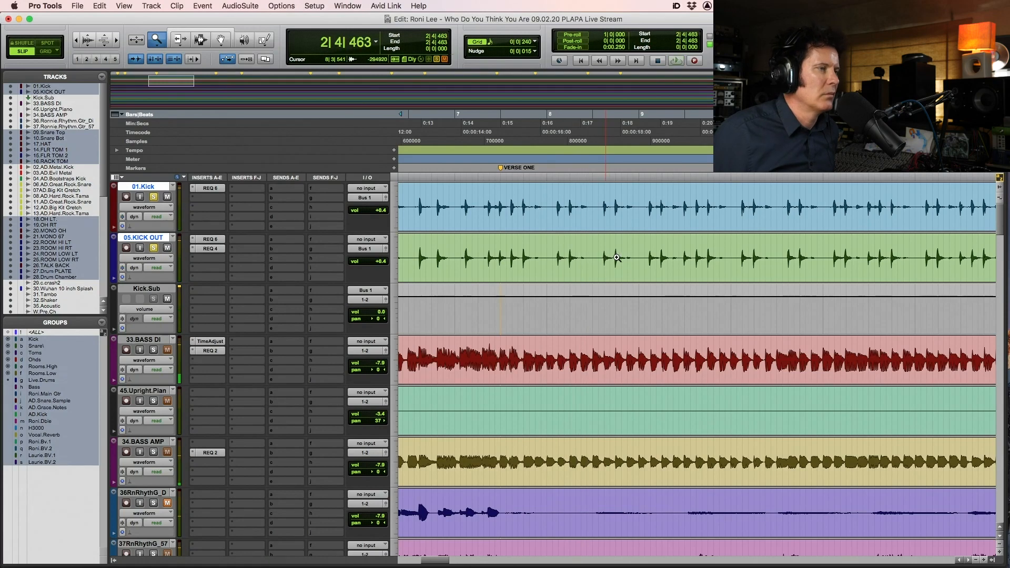
# Examine one kick hit in bar 8 and select the timing gaps between the 01.Kick and 05.KICK OUT waveforms
pyautogui.moveTo(614, 257); pyautogui.dragTo(635, 261)
pyautogui.moveTo(542, 227); pyautogui.dragTo(704, 282)
pyautogui.click(626, 215)
pyautogui.click(627, 213)
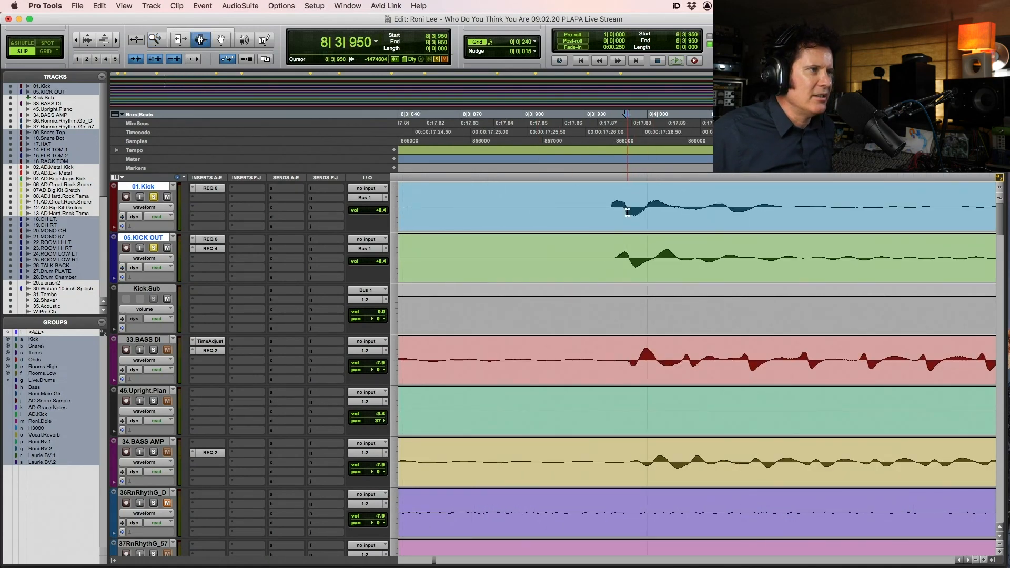
pyautogui.moveTo(625, 212); pyautogui.dragTo(631, 212)
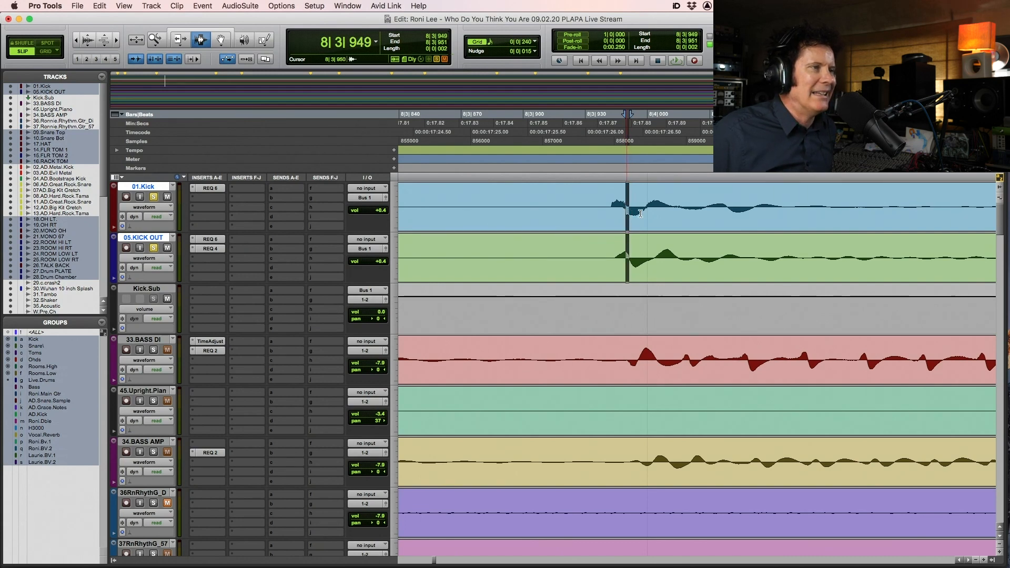
pyautogui.moveTo(649, 209); pyautogui.dragTo(657, 215)
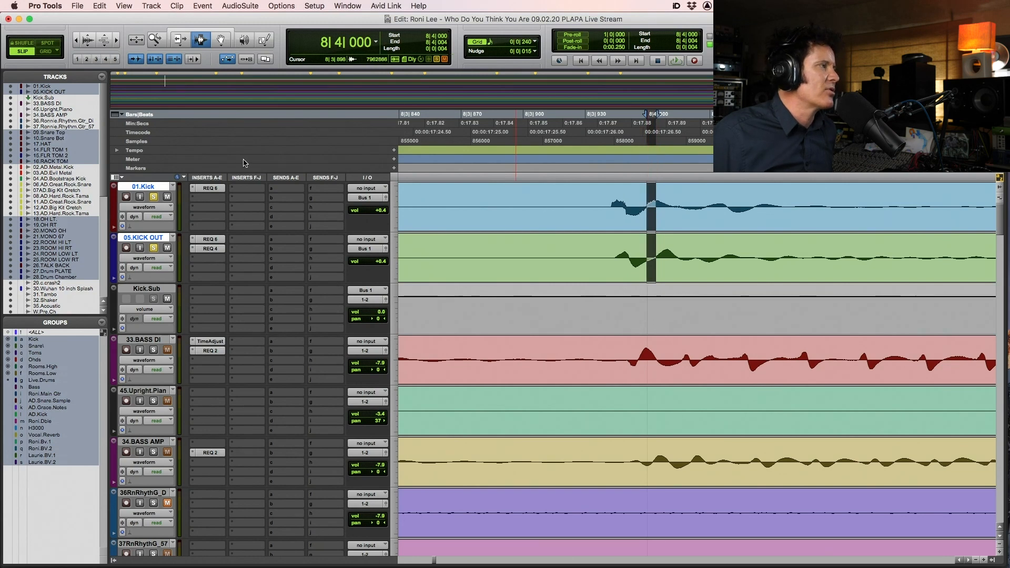
# Make Samples the main time scale and measure the offset between the two kick waveforms
pyautogui.click(152, 141)
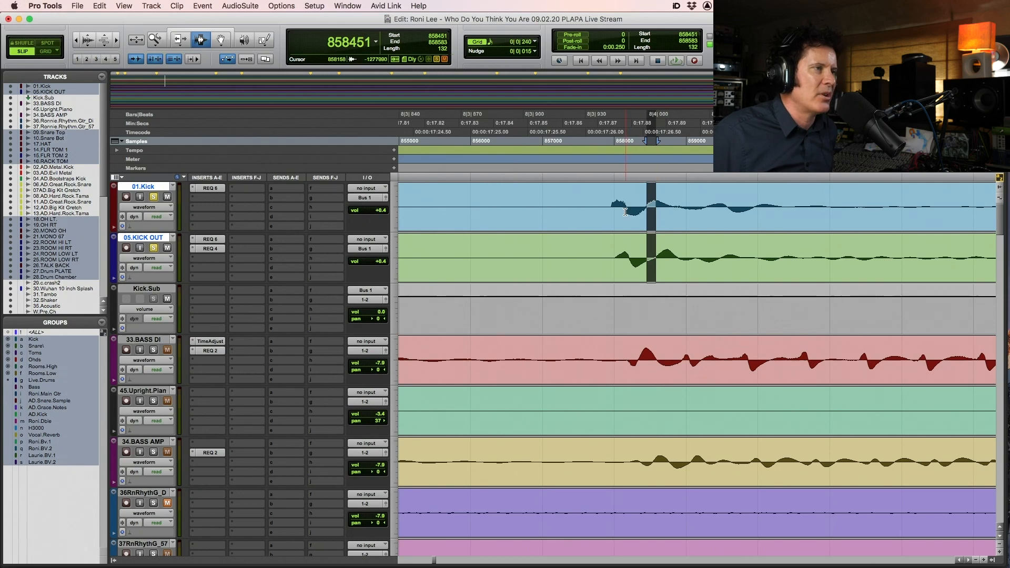
pyautogui.moveTo(626, 210); pyautogui.dragTo(628, 211)
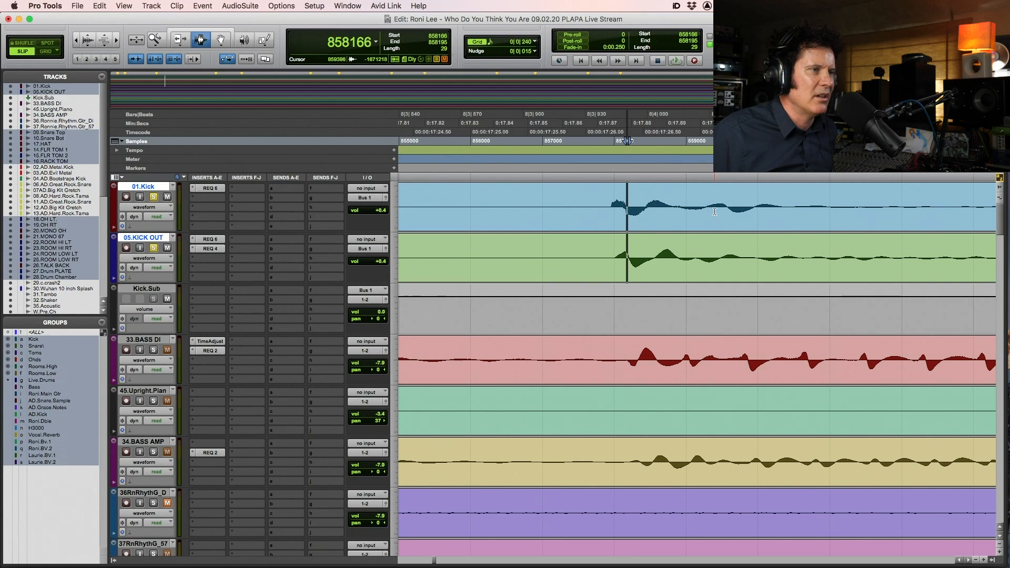
pyautogui.moveTo(706, 210); pyautogui.dragTo(718, 213)
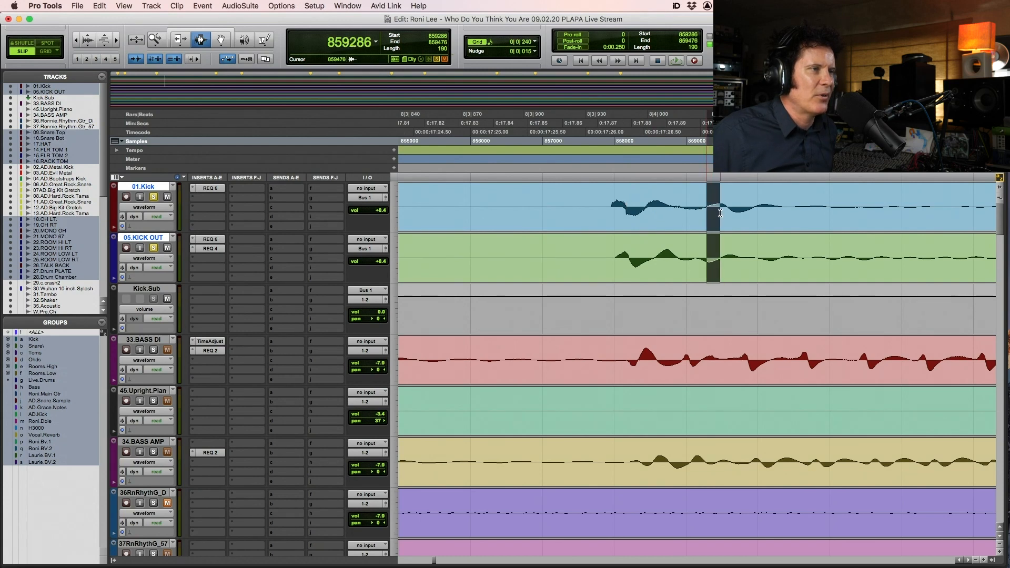
pyautogui.moveTo(708, 212); pyautogui.dragTo(708, 212)
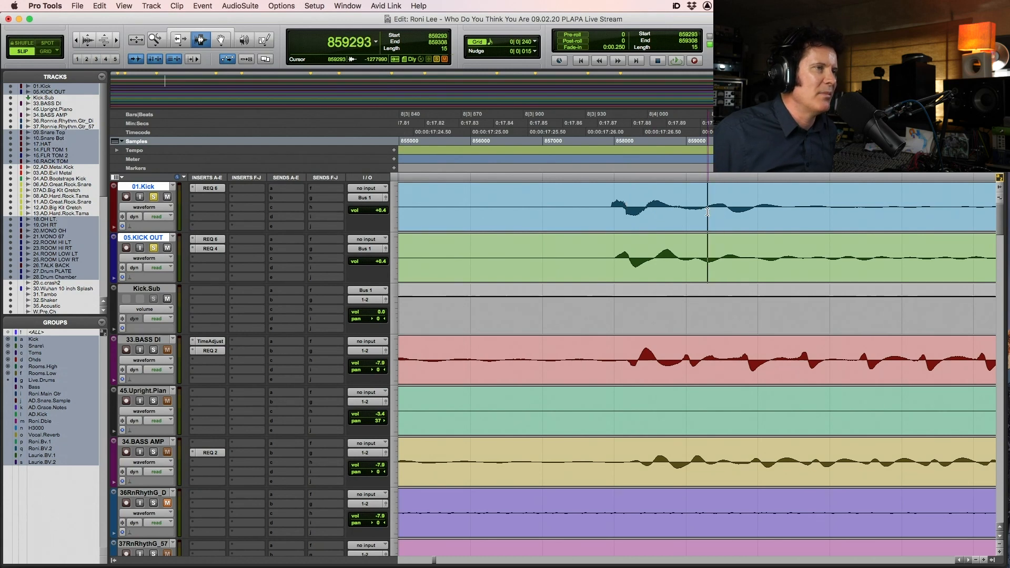
# Insert Time Adjuster (mono) below REQ 6 on the 01.Kick track and set its delay to 86 samples
pyautogui.click(211, 198)
pyautogui.moveTo(211, 198)
pyautogui.moveTo(315, 83)
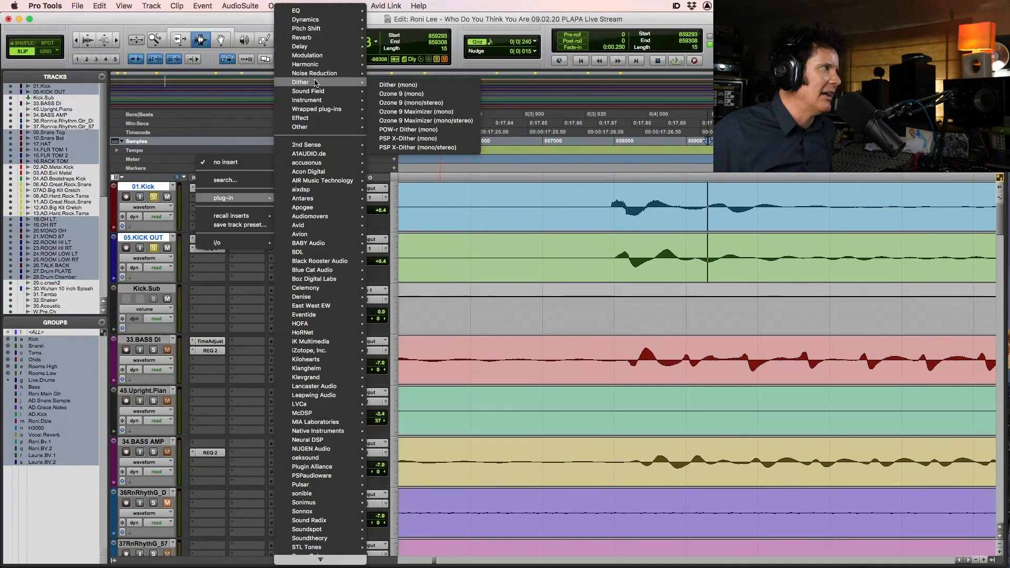
pyautogui.moveTo(305, 118)
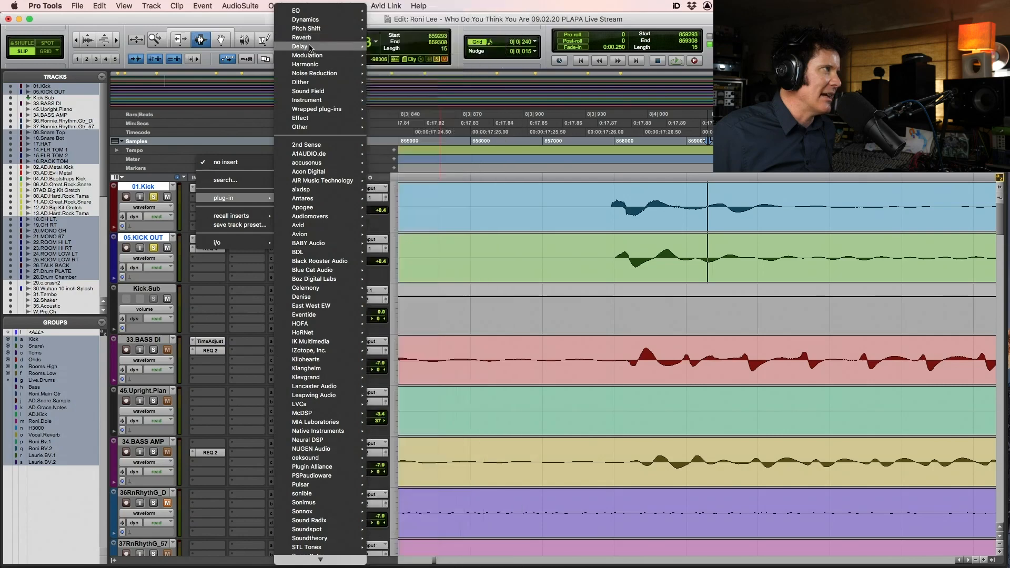
pyautogui.moveTo(312, 47)
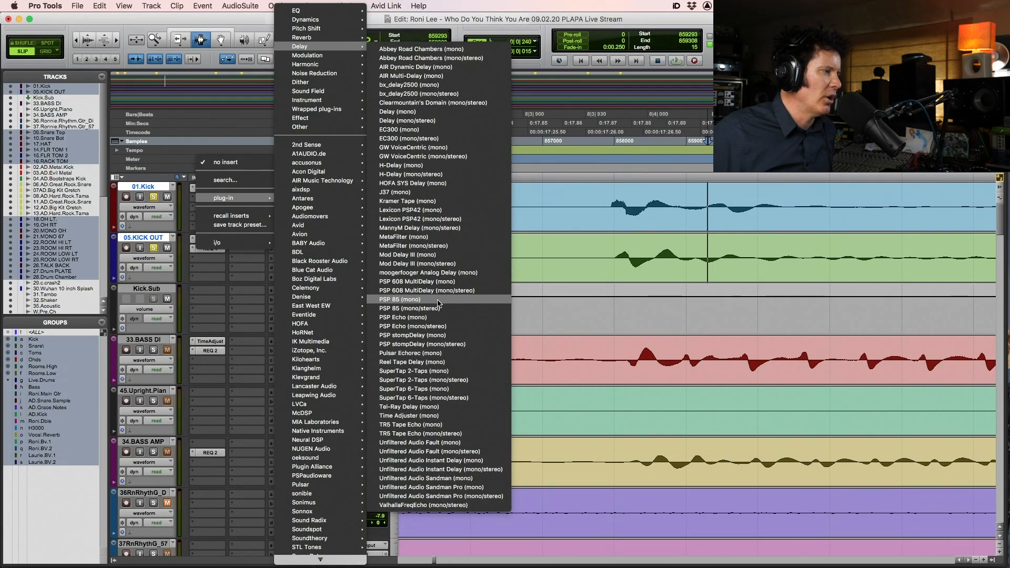
pyautogui.click(438, 415)
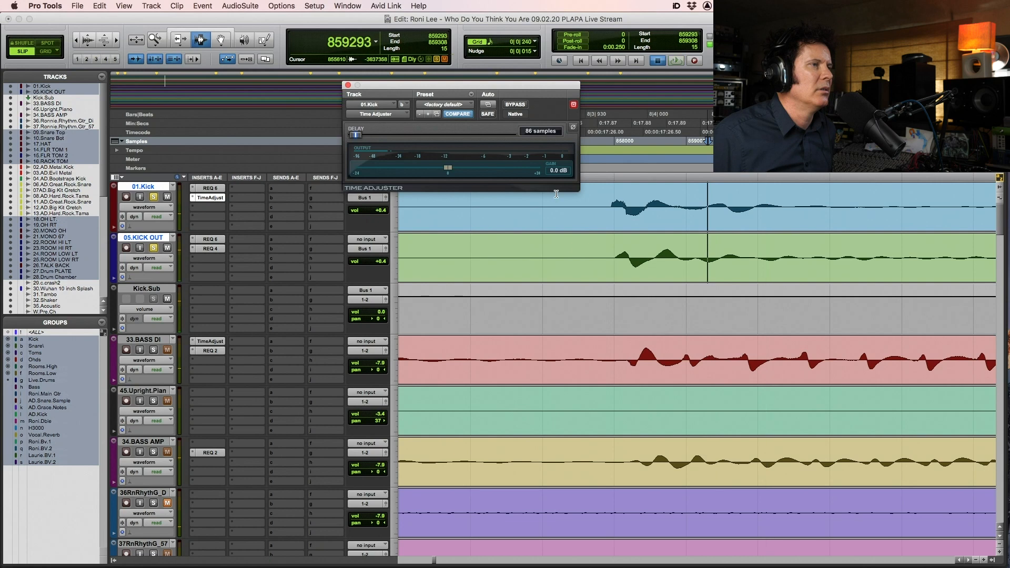
# Audition both kicks from just before the examined hit, comparing Time Adjuster bypassed and active
pyautogui.click(591, 208)
pyautogui.press('space')
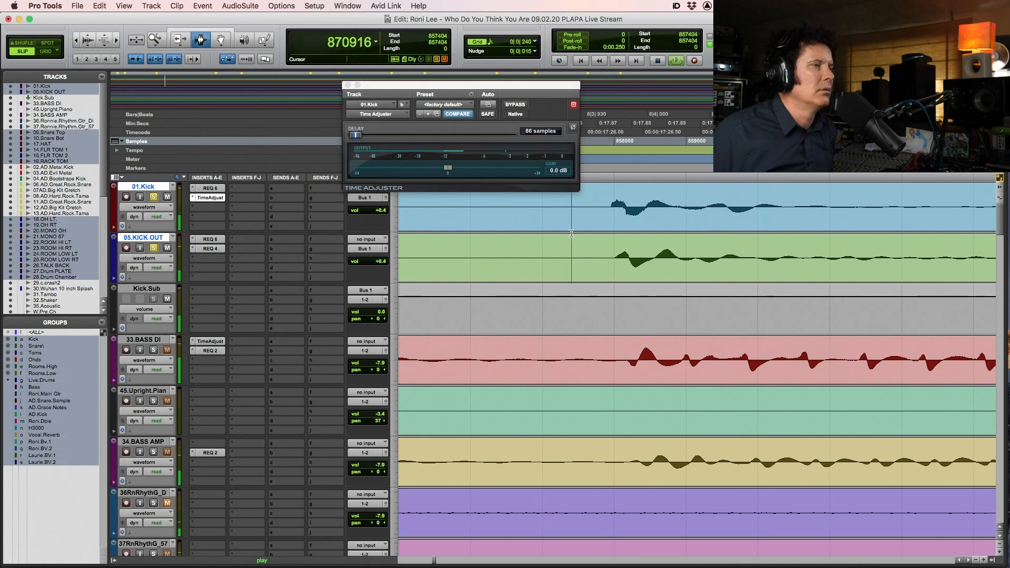
pyautogui.click(524, 105)
pyautogui.click(521, 106)
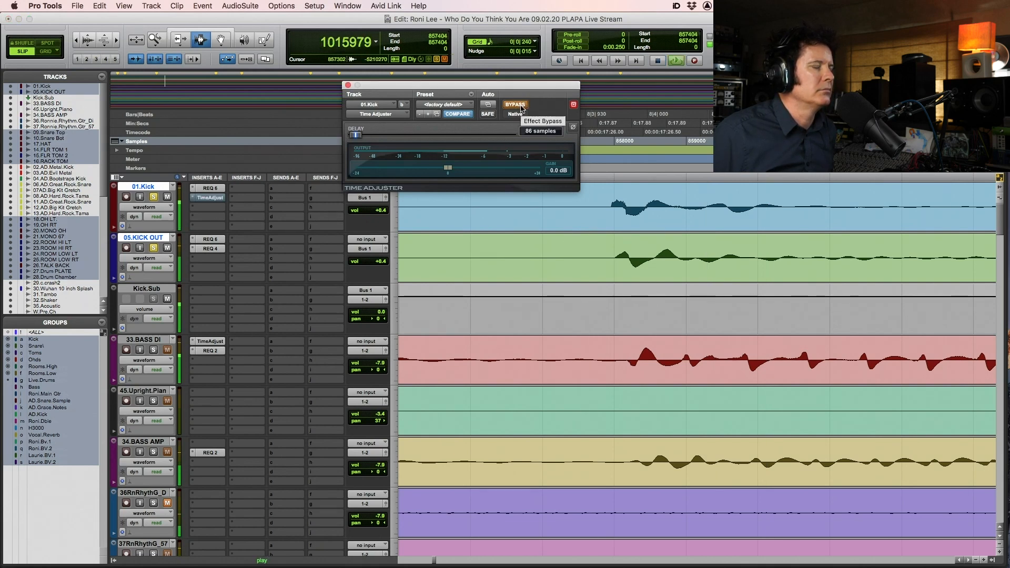
pyautogui.click(521, 108)
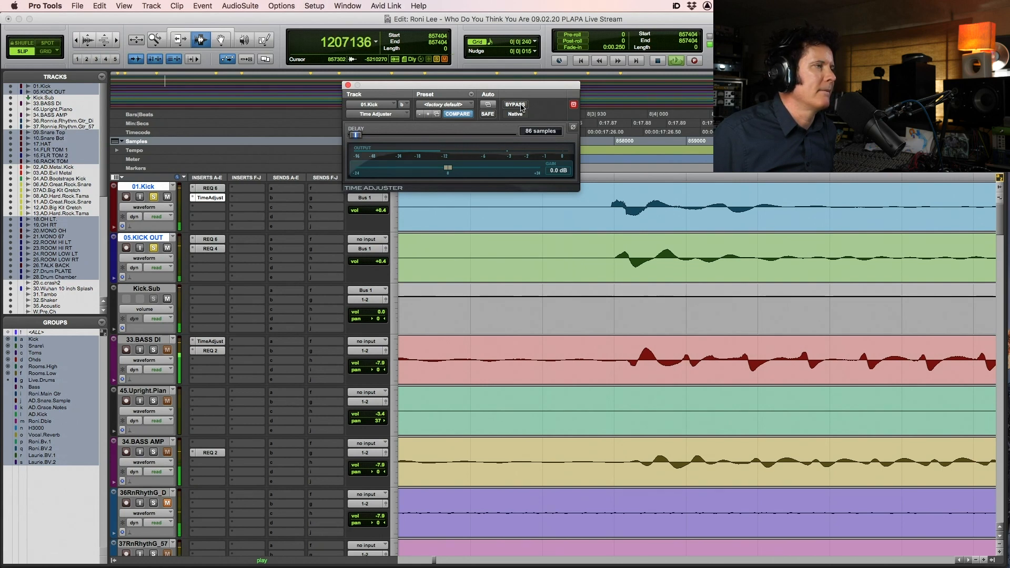
pyautogui.click(522, 107)
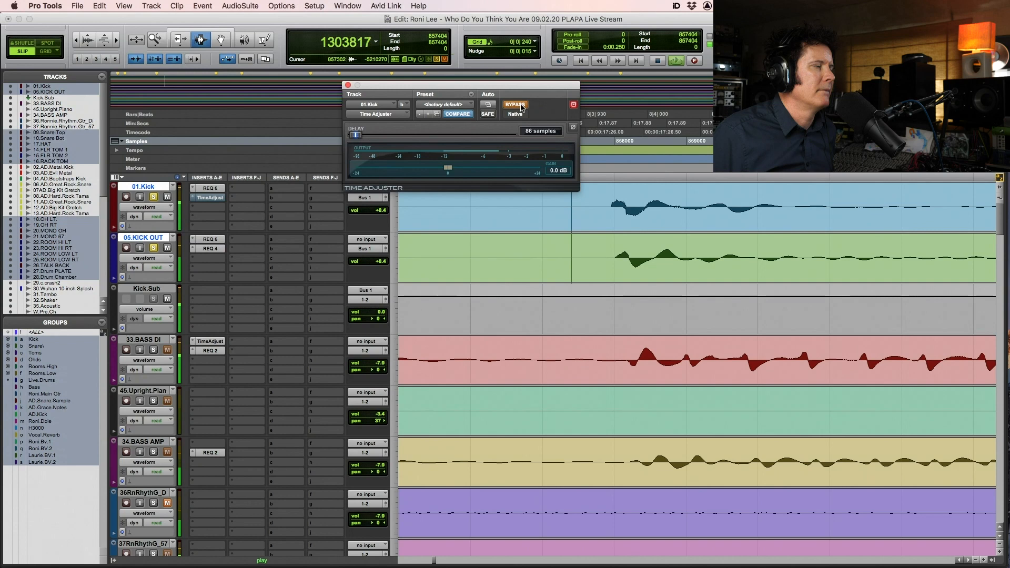
pyautogui.click(522, 108)
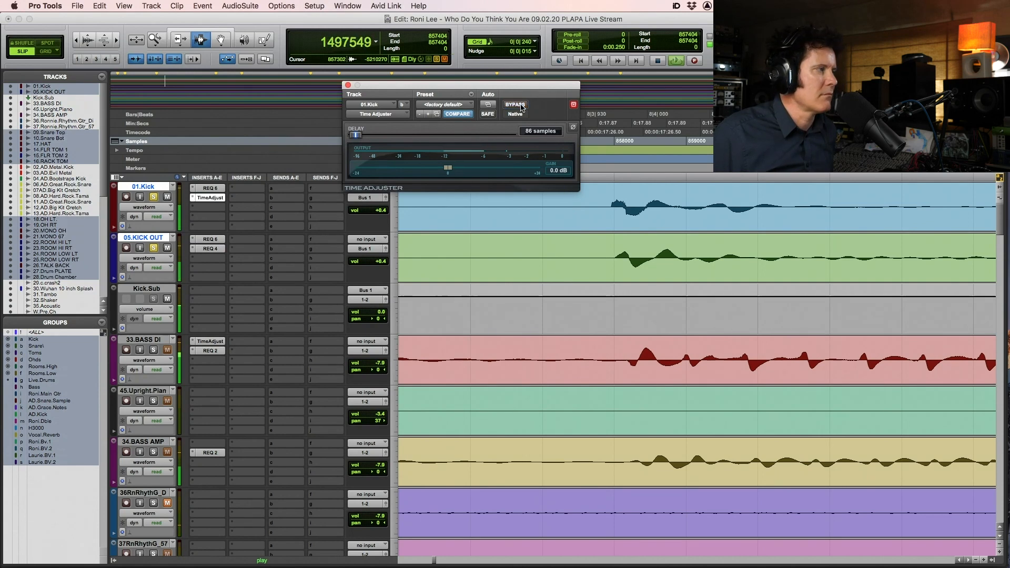
pyautogui.press('space')
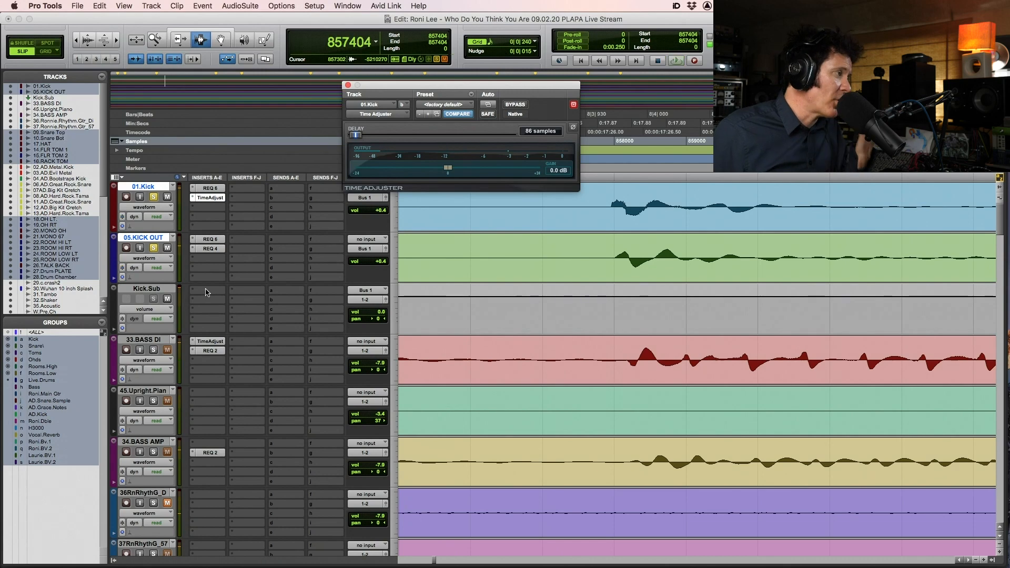
# Insert the Leapwing RootOne plug-in on the first insert of the Kick.Sub track
pyautogui.click(210, 257)
pyautogui.moveTo(232, 291)
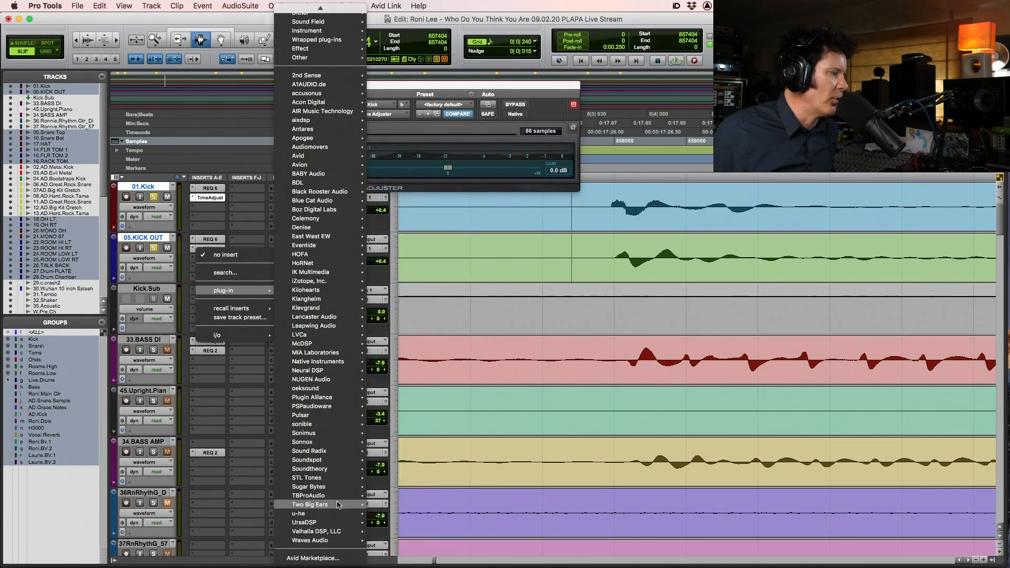
pyautogui.moveTo(332, 392)
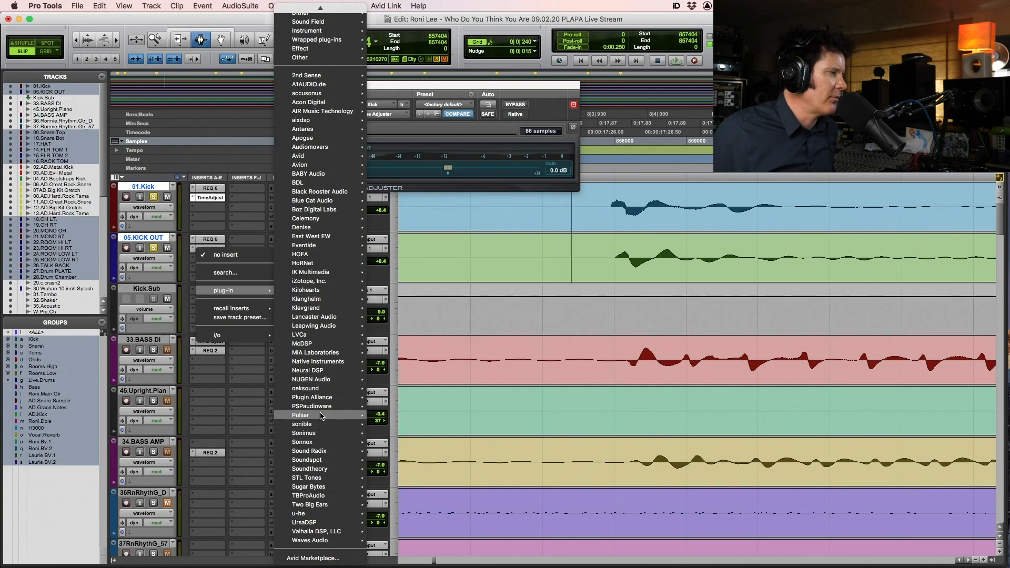
pyautogui.moveTo(335, 343)
pyautogui.moveTo(316, 327)
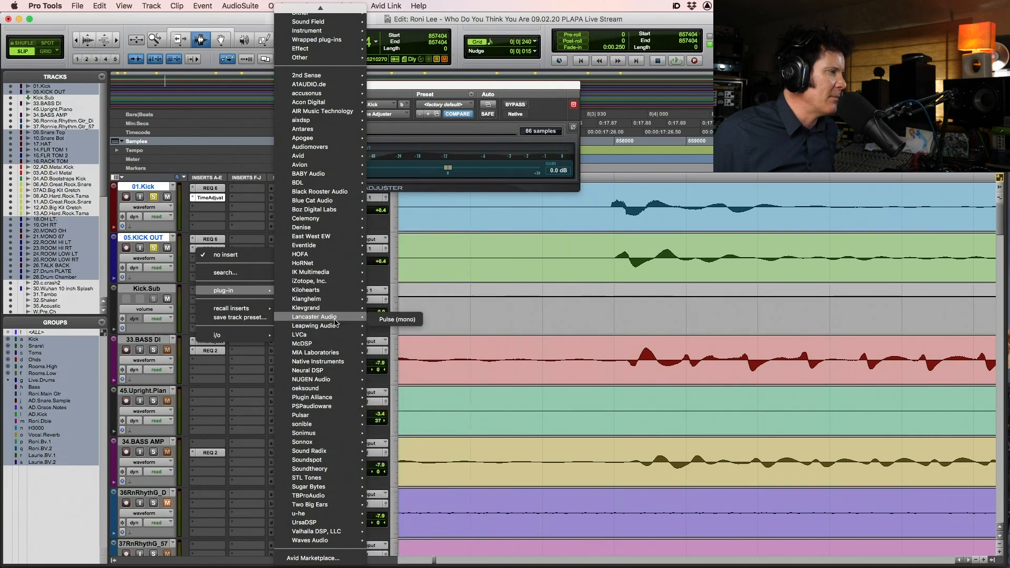
pyautogui.click(502, 255)
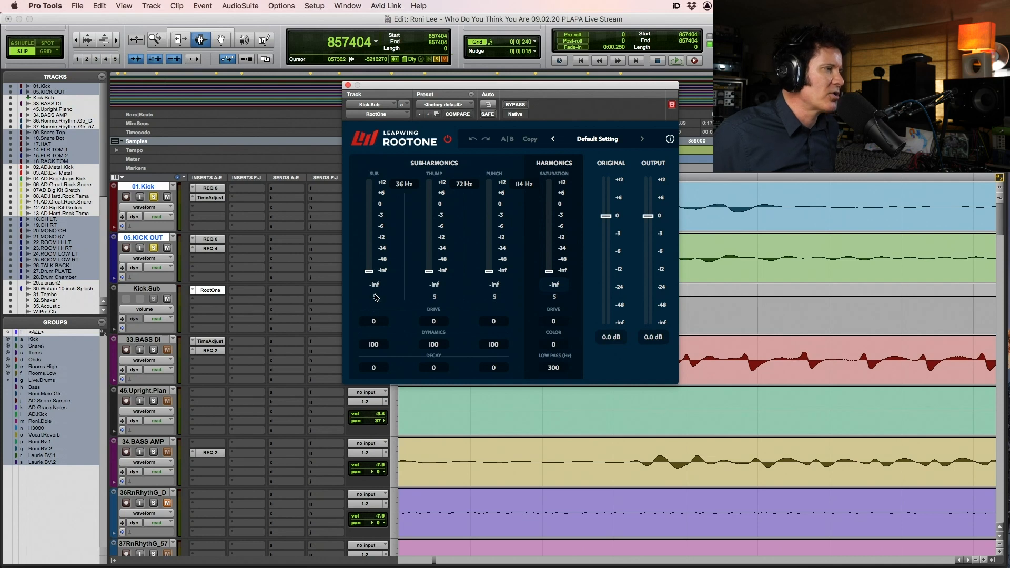
# Solo RootOne's Sub subharmonics band and raise its level to -11.5 dB while auditioning the kicks
pyautogui.press('space')
pyautogui.moveTo(369, 272); pyautogui.dragTo(370, 260)
pyautogui.moveTo(372, 253); pyautogui.dragTo(375, 239)
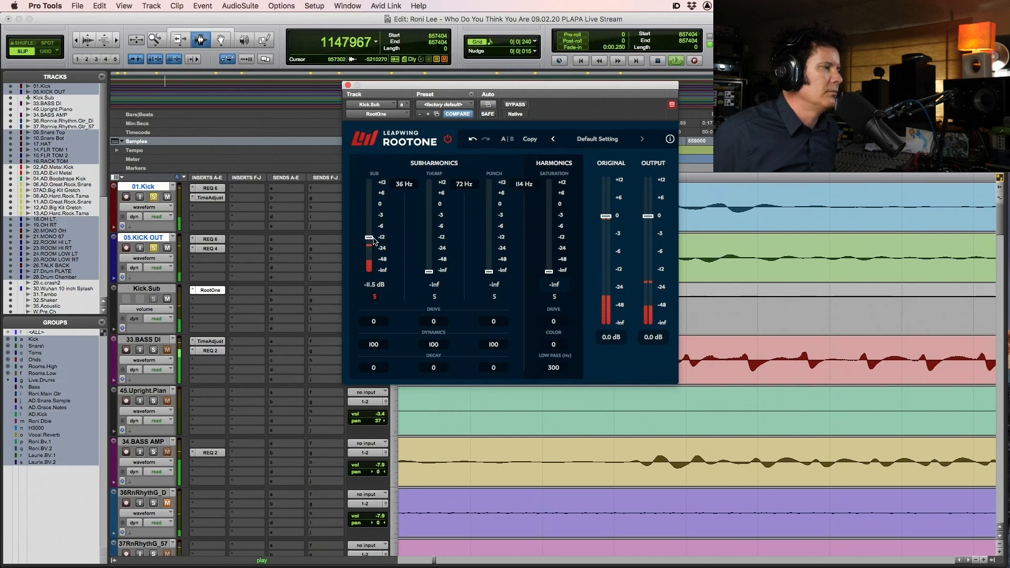
pyautogui.press('space')
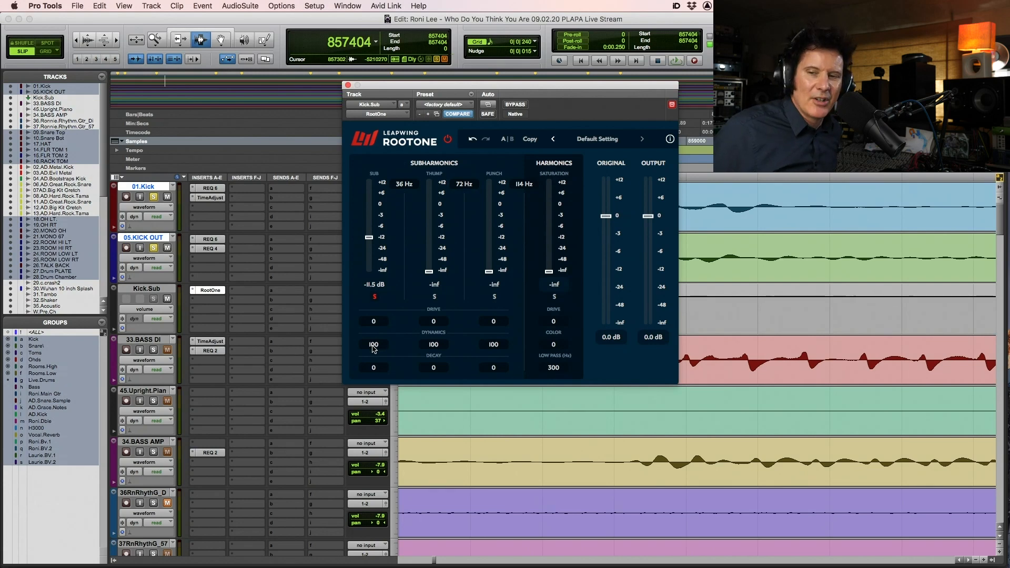
# Set RootOne's Sub band dynamics to 58 and raise its level to -10.1 dB while auditioning the kicks
pyautogui.press('space')
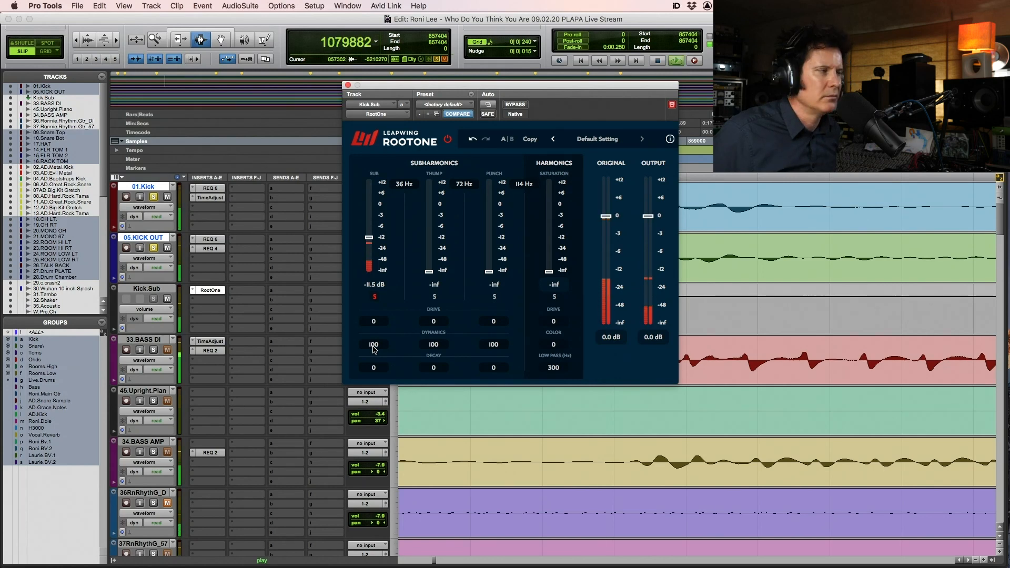
pyautogui.moveTo(377, 350); pyautogui.dragTo(359, 345)
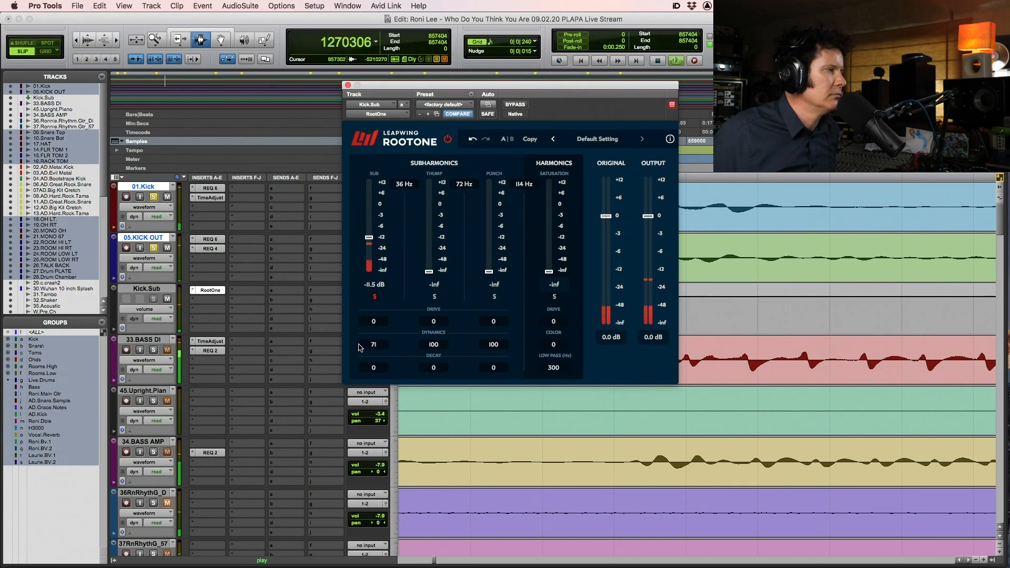
pyautogui.press('space')
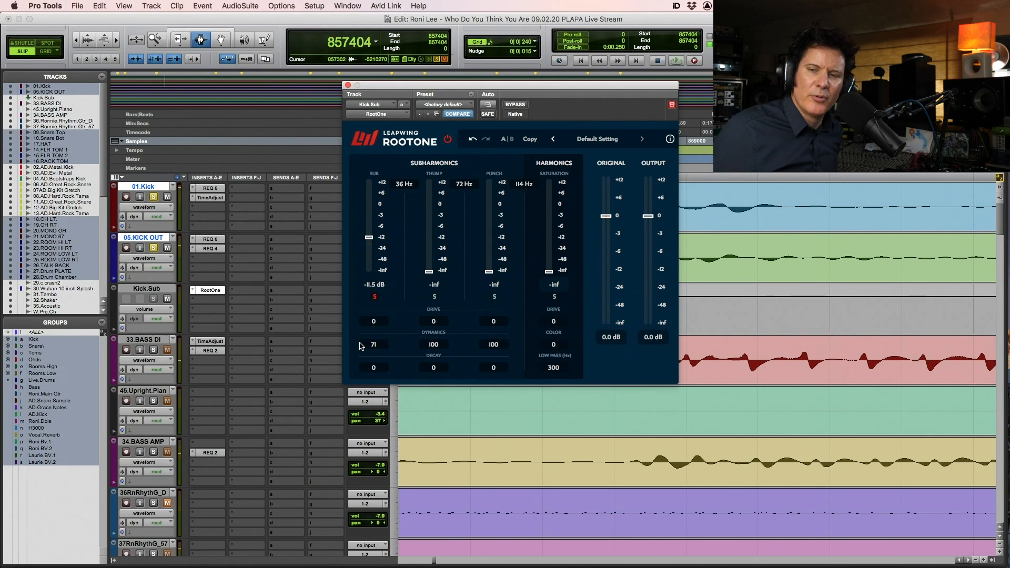
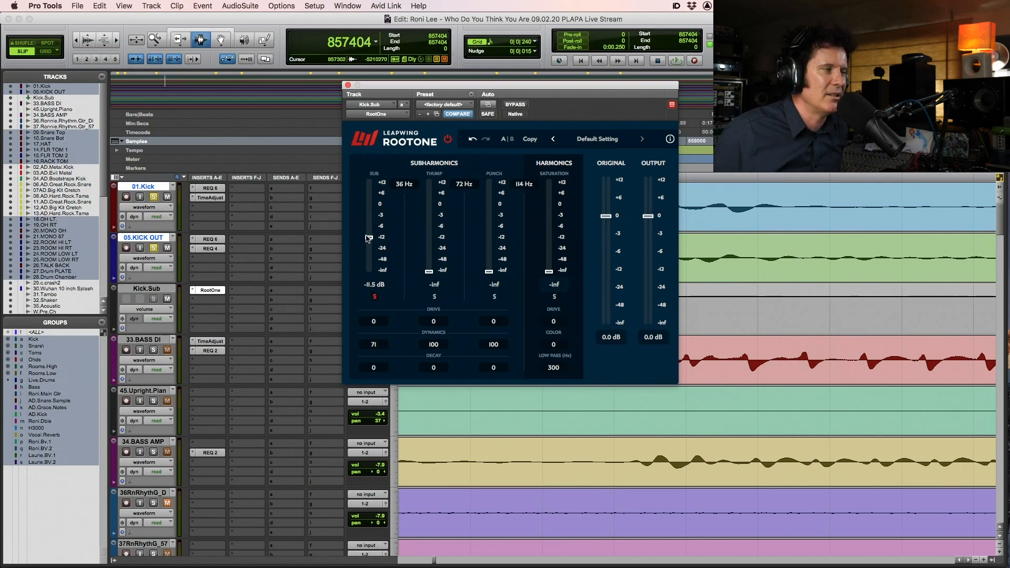
pyautogui.press('space')
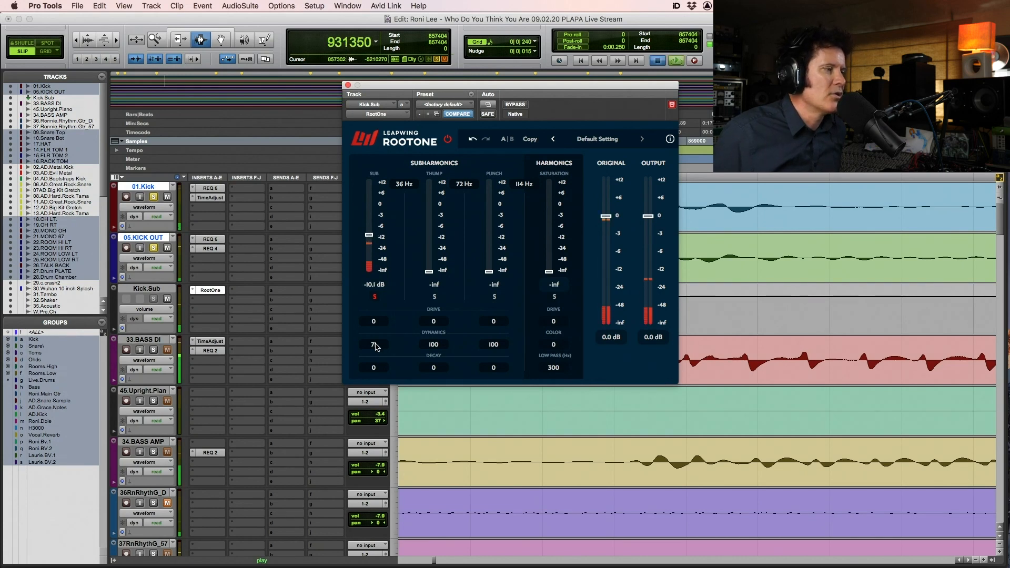
pyautogui.press('space')
pyautogui.moveTo(375, 344); pyautogui.dragTo(371, 344)
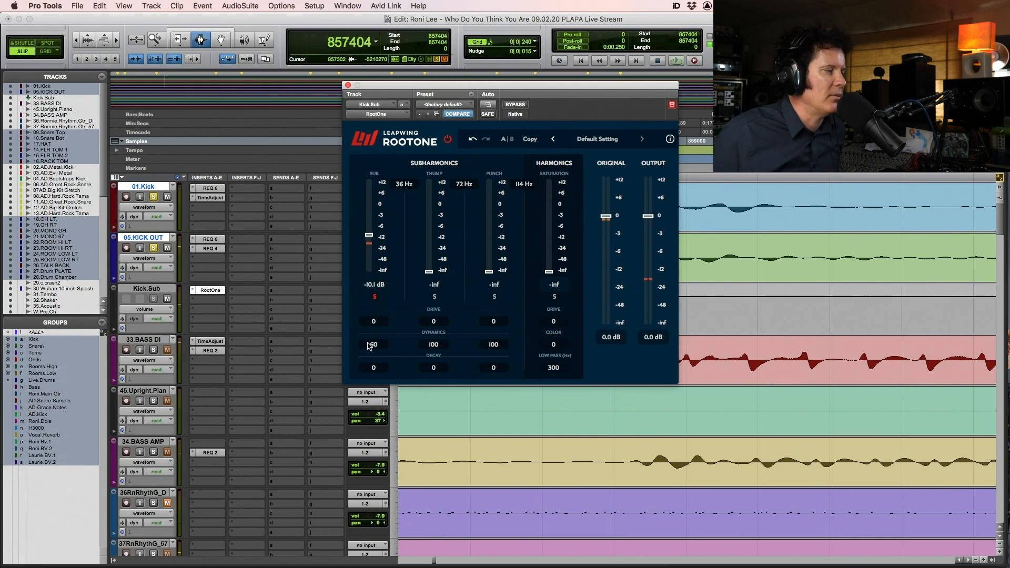
pyautogui.press('space')
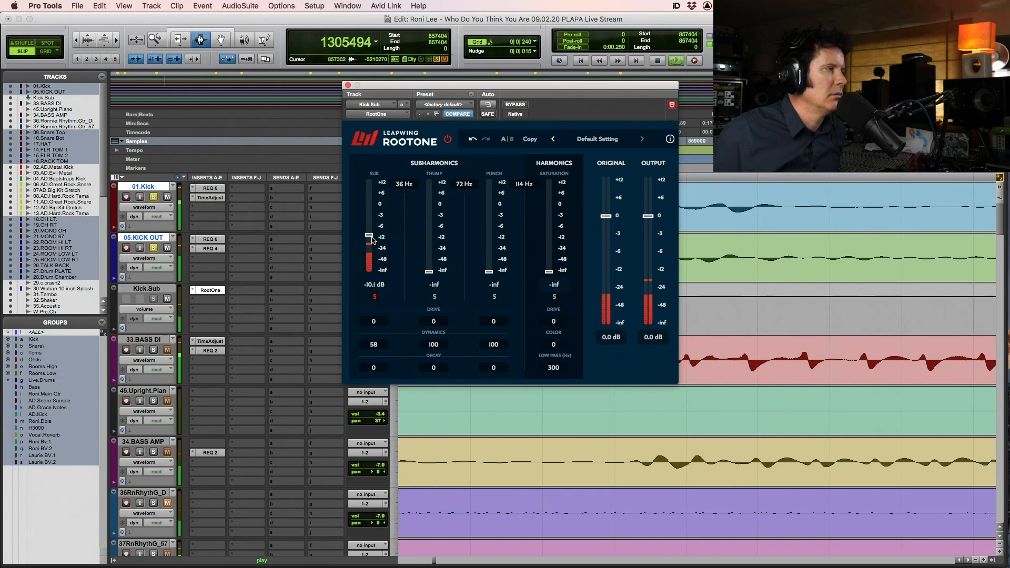
pyautogui.press('space')
# Move the RootOne window clear of the kick tracks and place the playback start just before the first kick of the INTRO
pyautogui.moveTo(460, 84); pyautogui.dragTo(468, 289)
pyautogui.press('r')
pyautogui.press('r')
pyautogui.press('r')
pyautogui.press('r')
pyautogui.press('r')
pyautogui.press('r')
pyautogui.press('r')
pyautogui.press('r')
pyautogui.press('r')
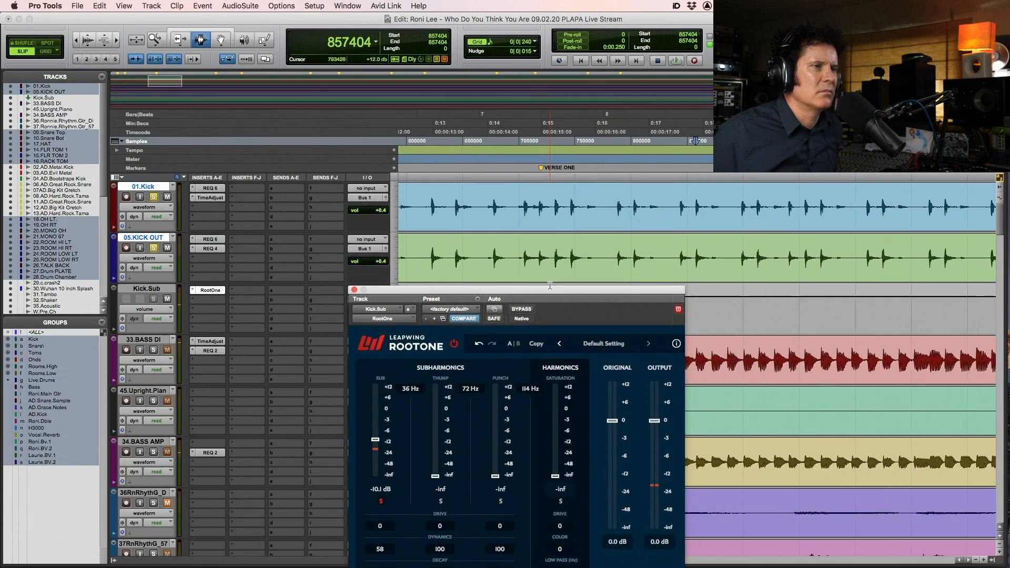
pyautogui.press('F5')
pyautogui.moveTo(431, 262); pyautogui.dragTo(579, 269)
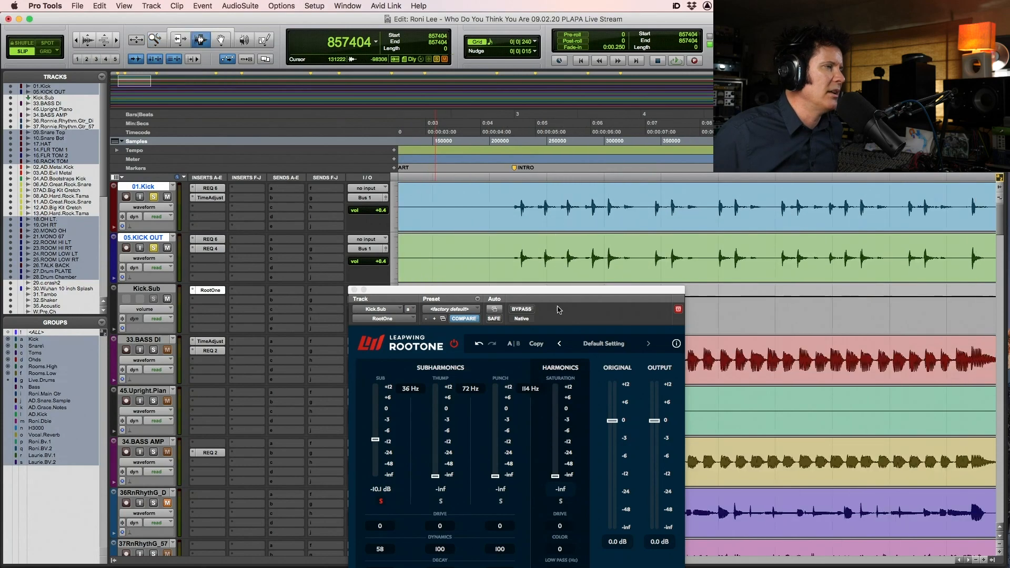
pyautogui.click(513, 263)
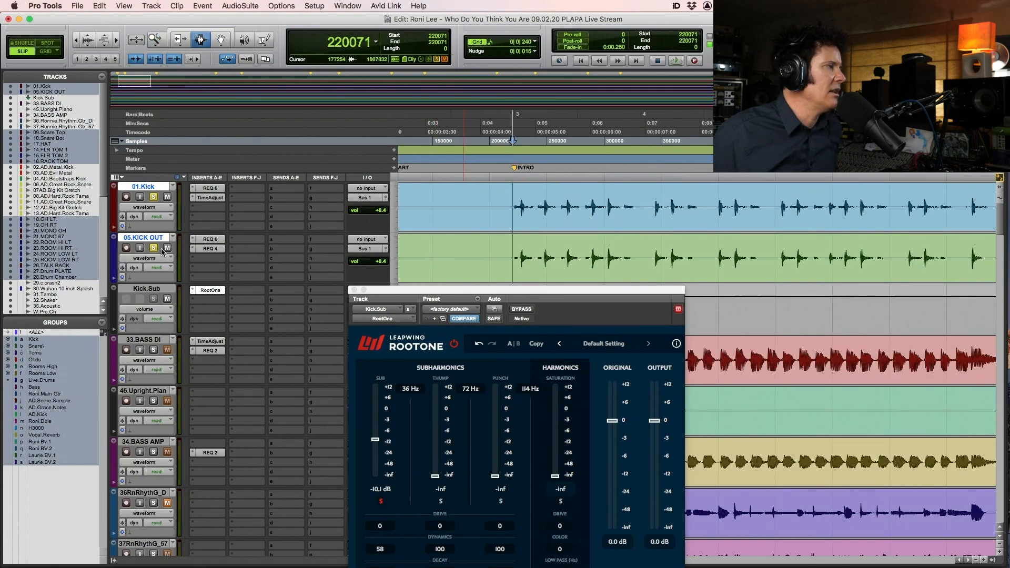
# Move RootOne down to the second insert of Kick.Sub, leaving the first insert empty
pyautogui.moveTo(211, 291); pyautogui.dragTo(204, 295)
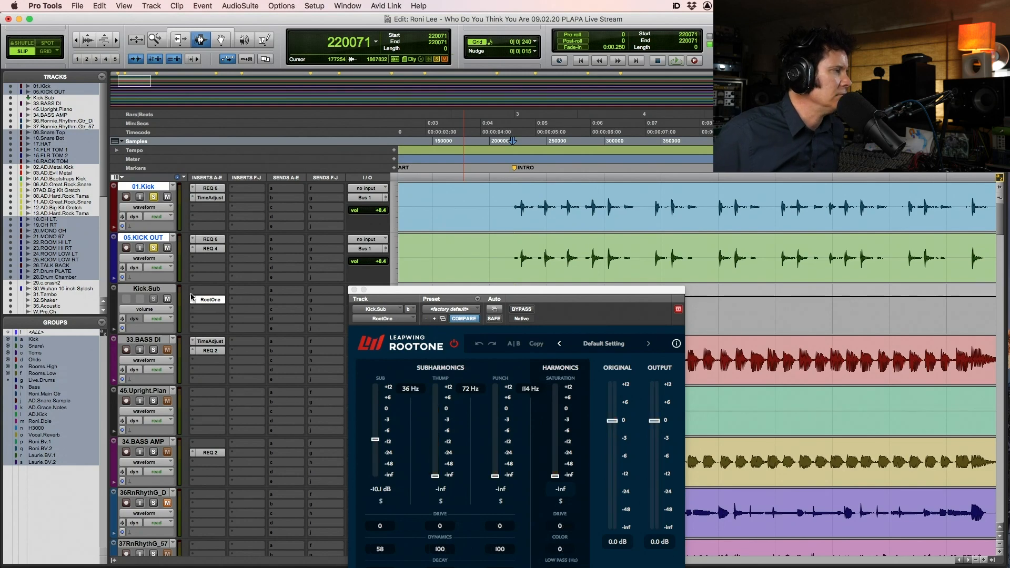
pyautogui.click(206, 290)
pyautogui.moveTo(221, 290)
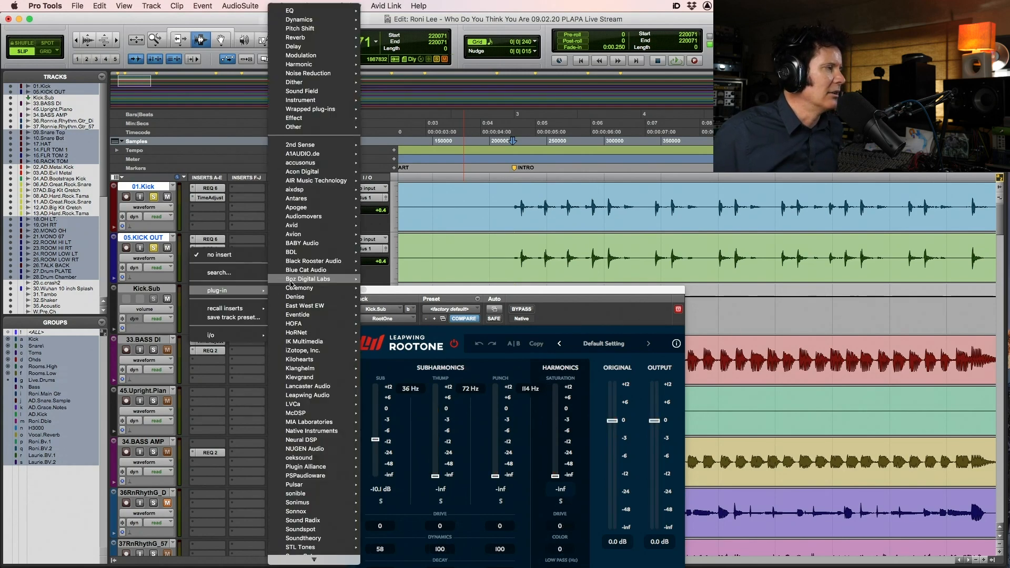
pyautogui.click(166, 229)
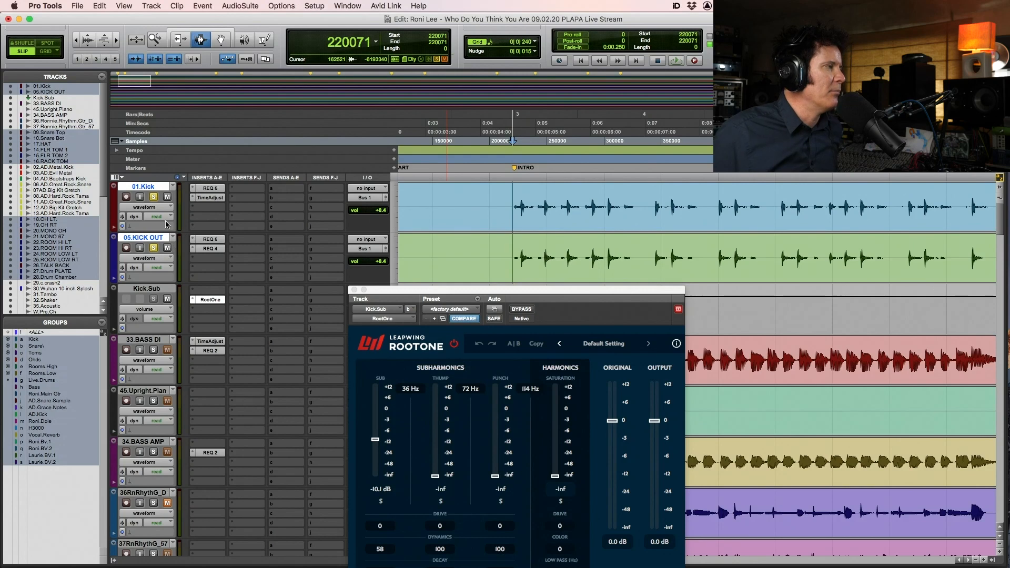
# Unsolo the 05.KICK OUT track and audition 01.Kick alone from the intro
pyautogui.click(153, 247)
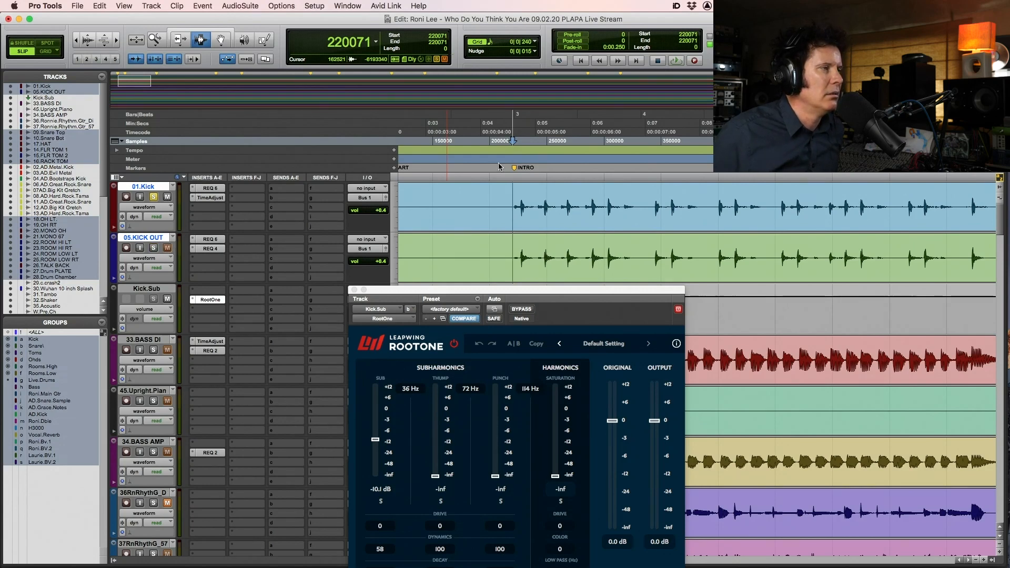
pyautogui.press('space')
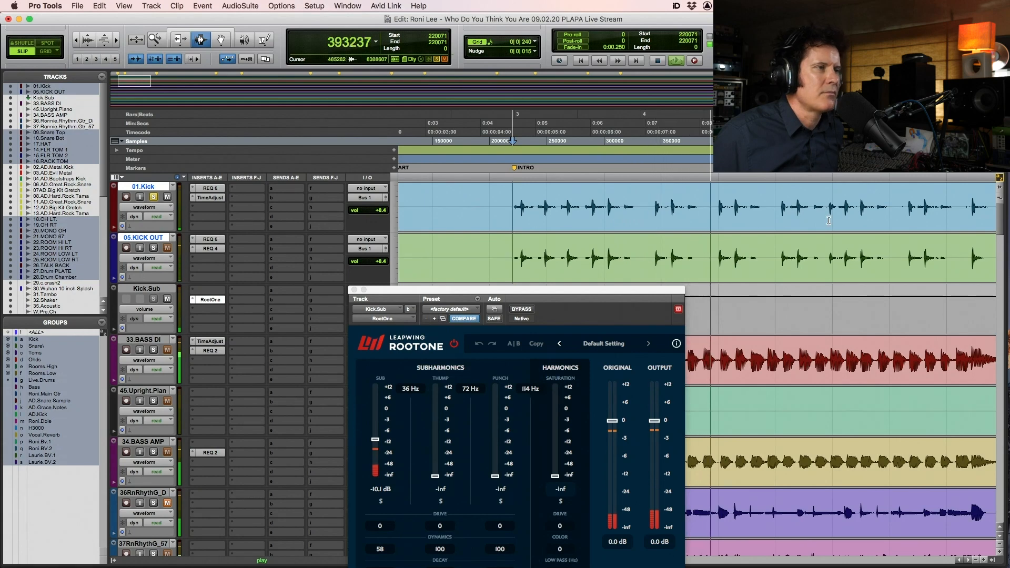
pyautogui.press('space')
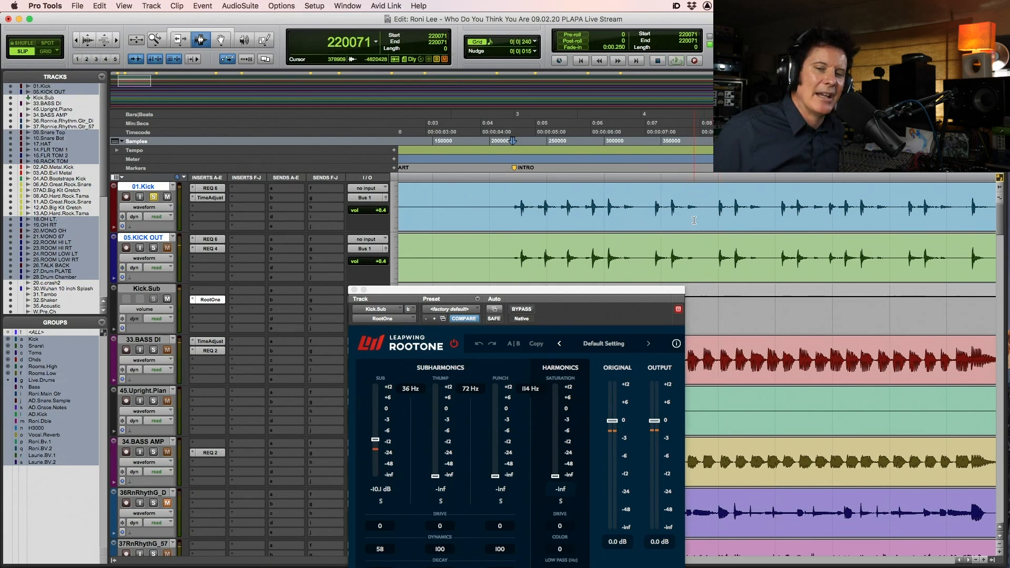
# Look through the plug-in manufacturers offered for the empty third insert of 01.Kick
pyautogui.click(200, 211)
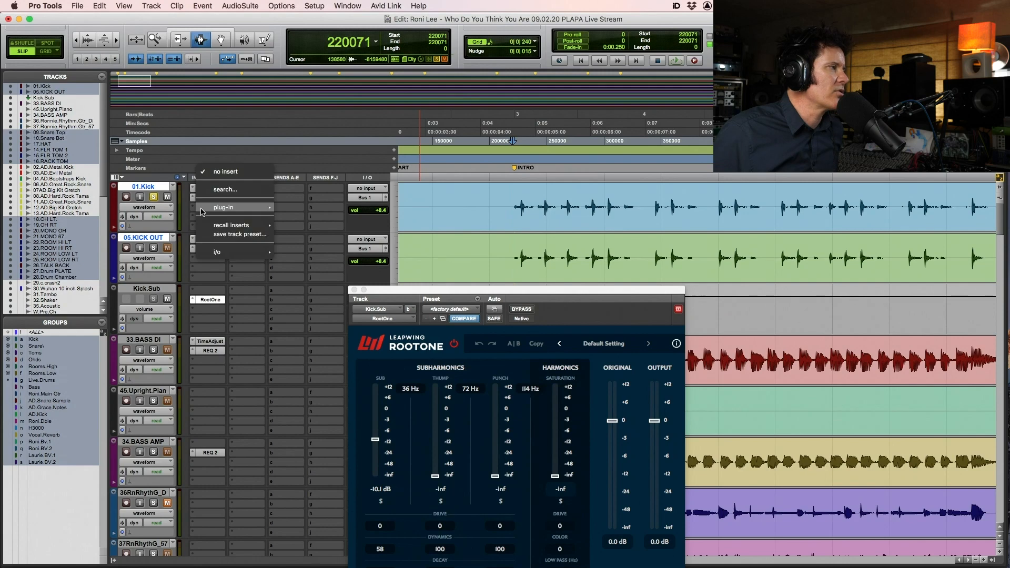
pyautogui.moveTo(236, 207)
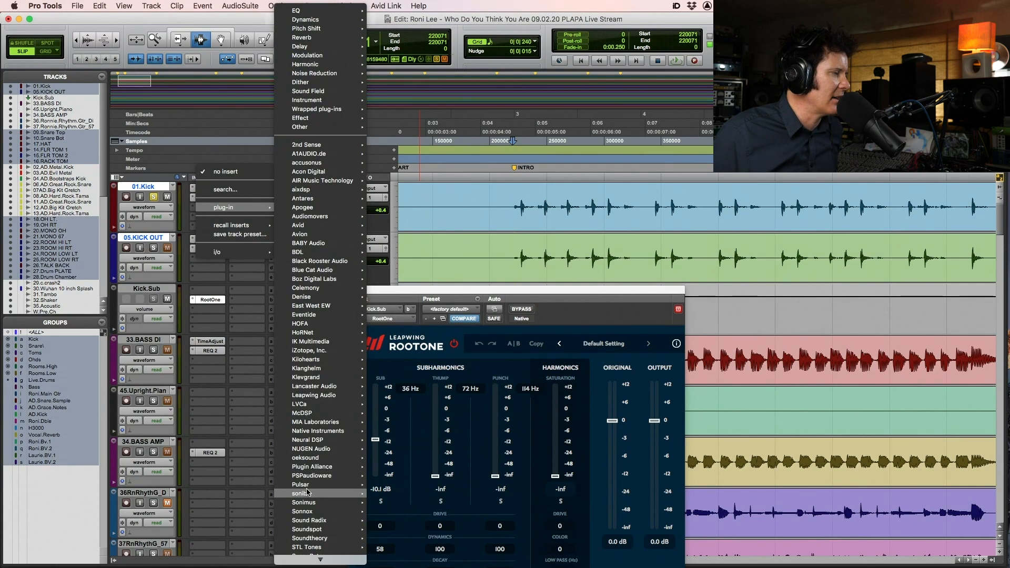
pyautogui.moveTo(315, 504)
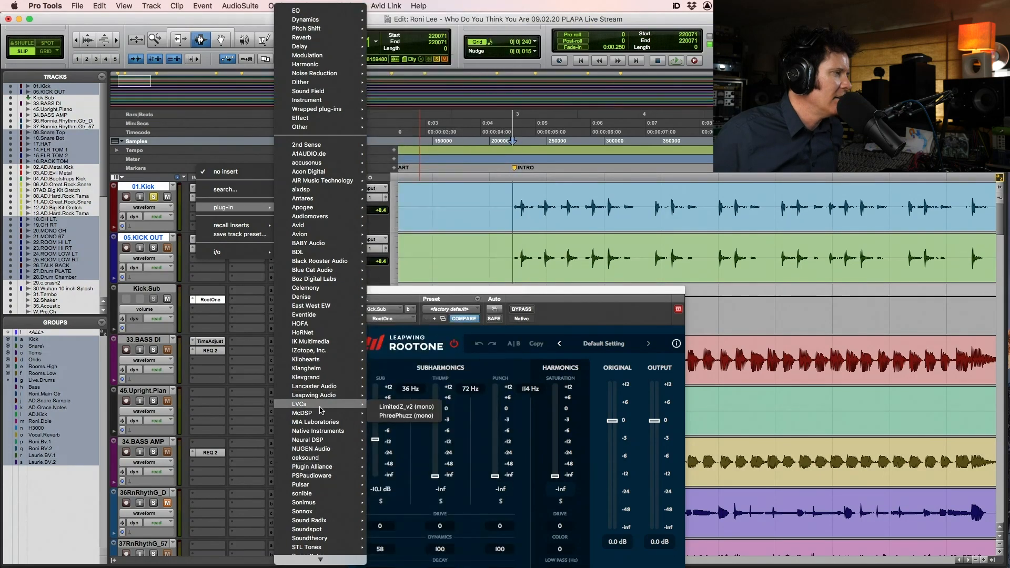
pyautogui.scroll(-3, 321, 410)
pyautogui.moveTo(321, 410)
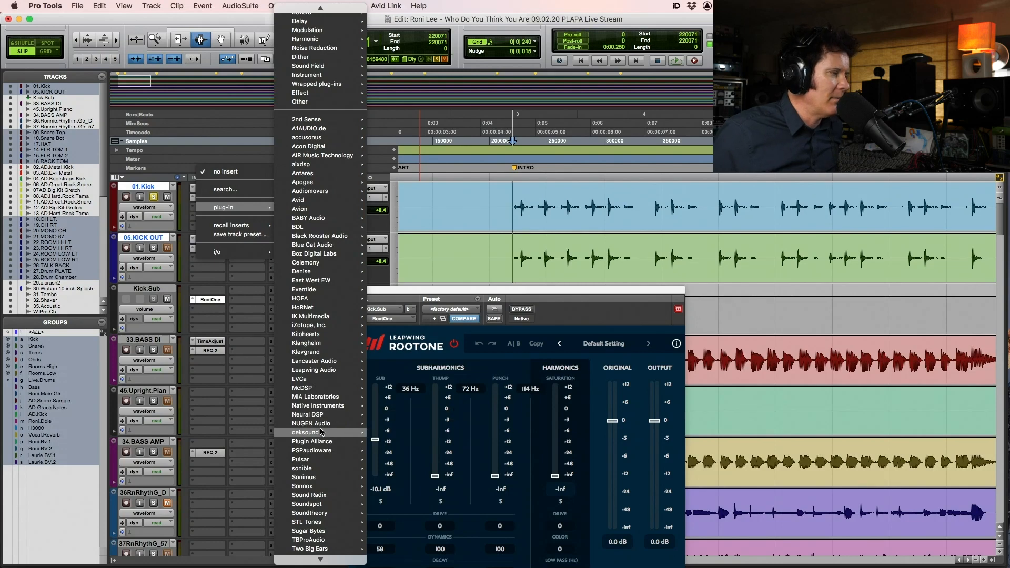
pyautogui.moveTo(323, 388)
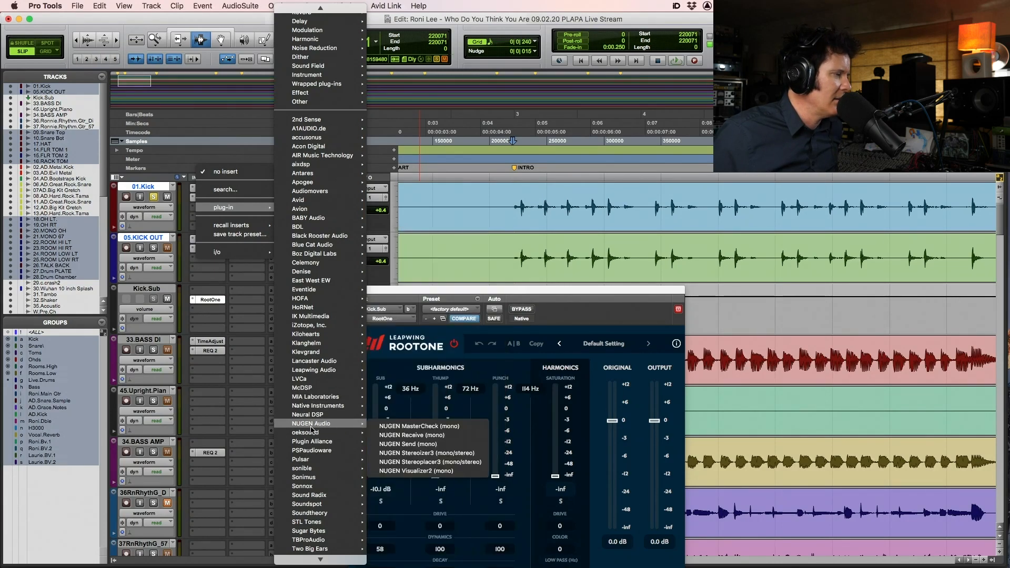
pyautogui.scroll(-2, 313, 442)
pyautogui.moveTo(313, 438)
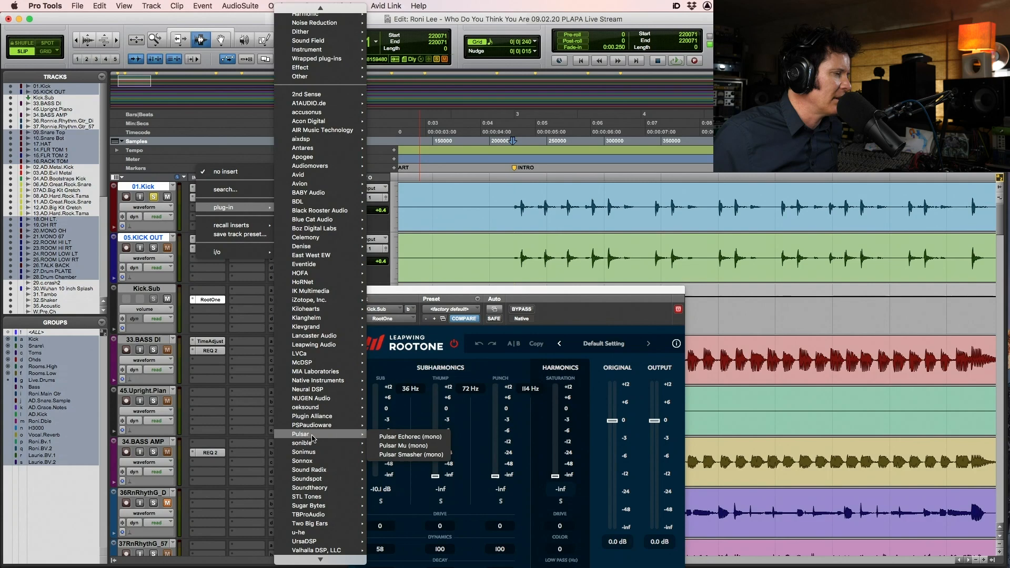
pyautogui.moveTo(328, 174)
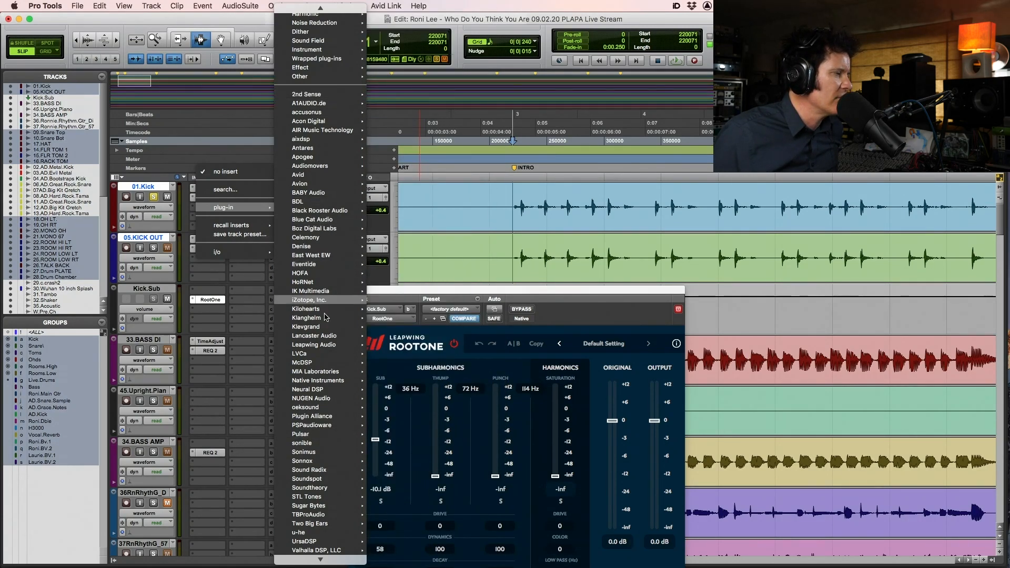
pyautogui.moveTo(320, 346)
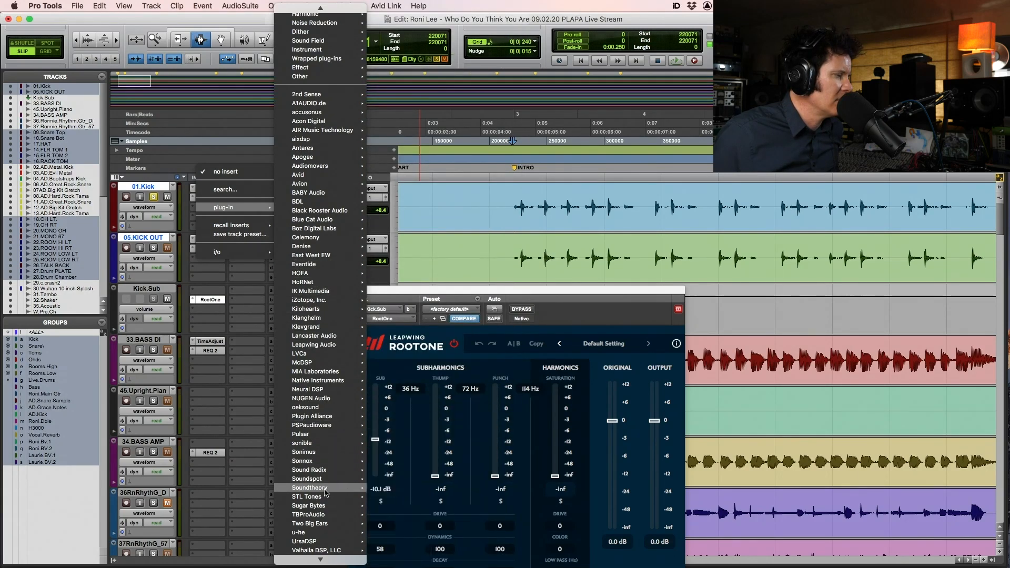
pyautogui.moveTo(332, 537)
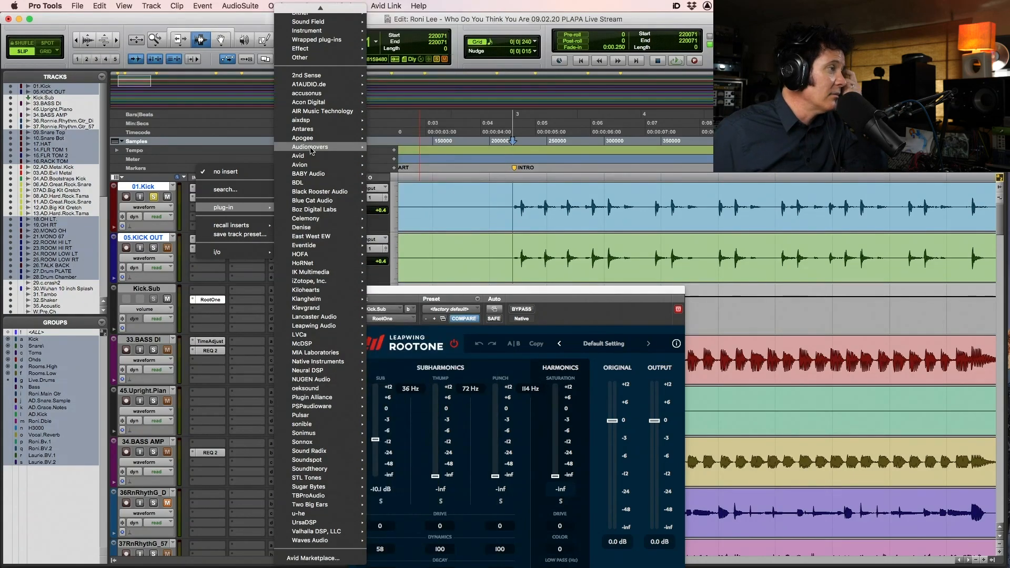
pyautogui.moveTo(312, 153)
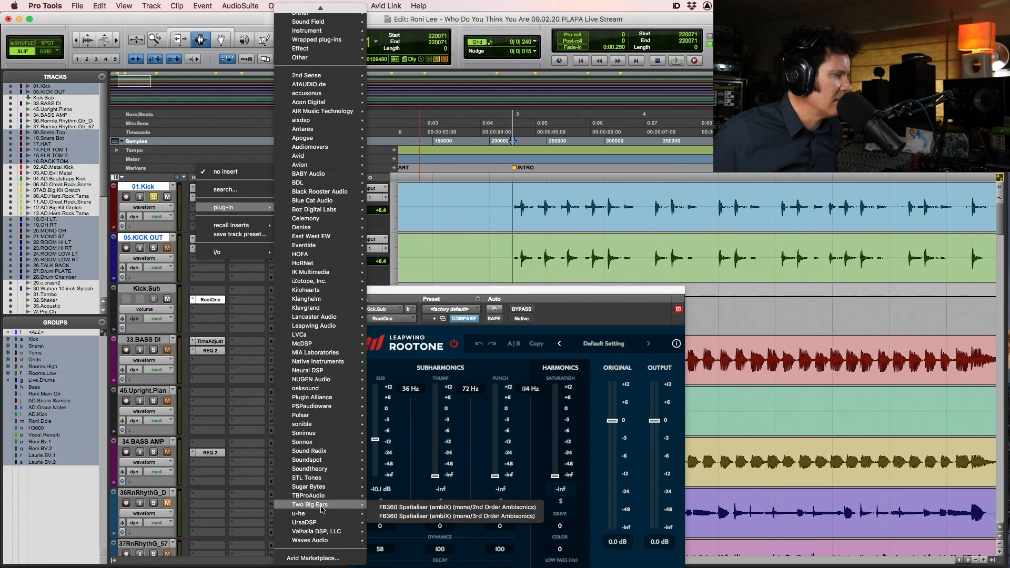
pyautogui.moveTo(341, 300)
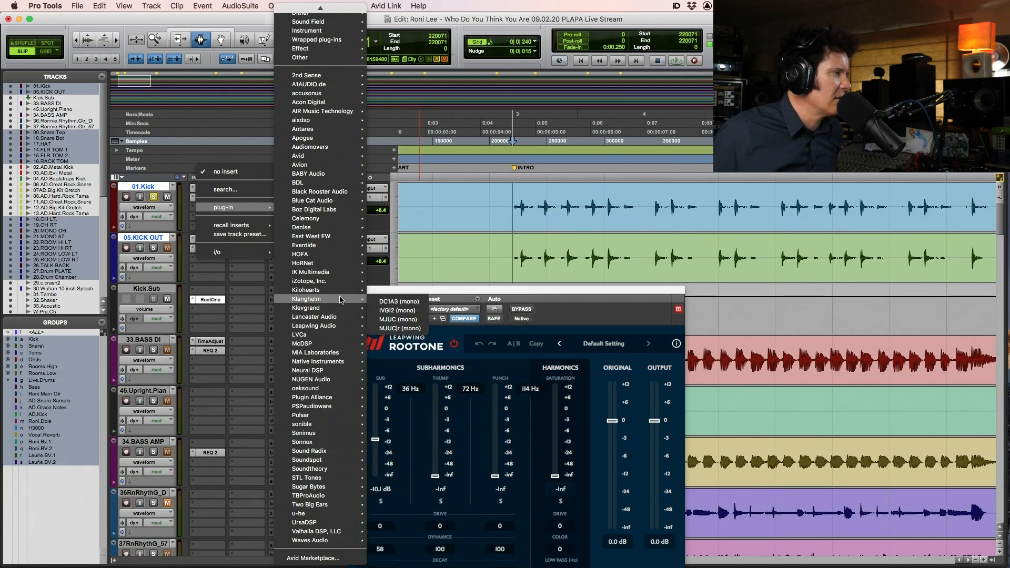
pyautogui.click(525, 159)
# Audition 01.Kick from the intro and insert aixdsp Multi Band Gate (mono) on its third insert
pyautogui.press('space')
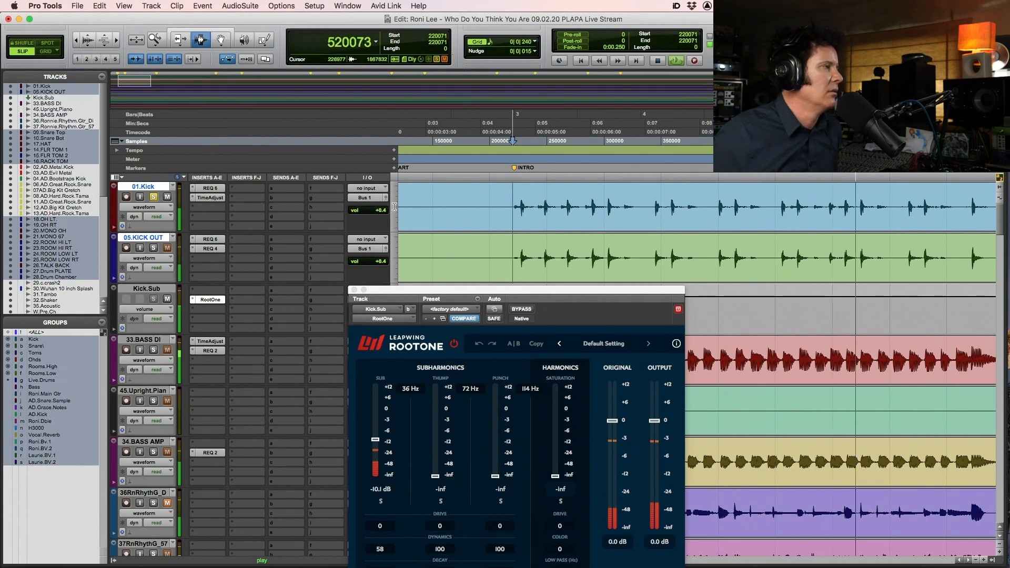
pyautogui.press('space')
pyautogui.click(208, 207)
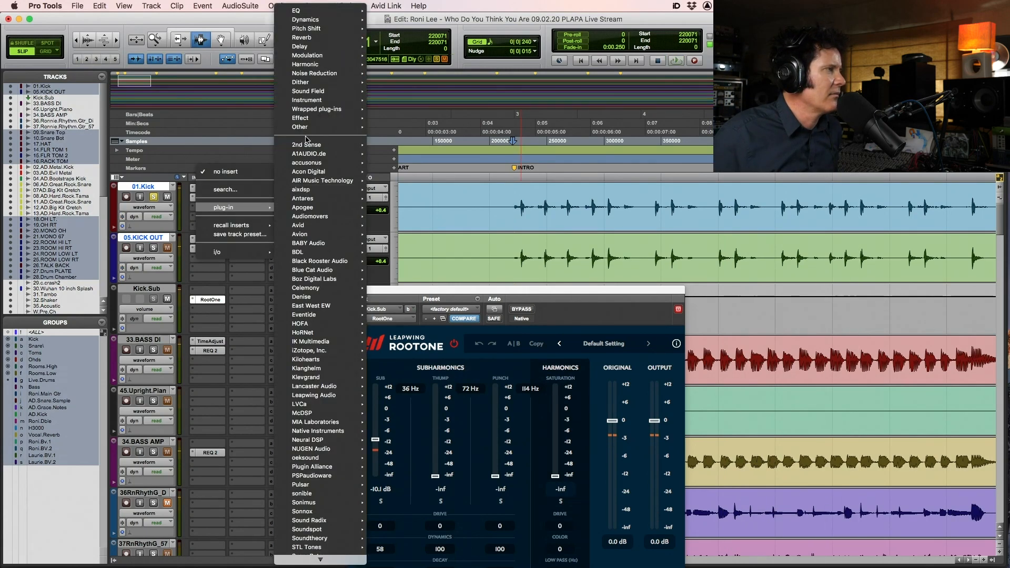
pyautogui.moveTo(314, 193)
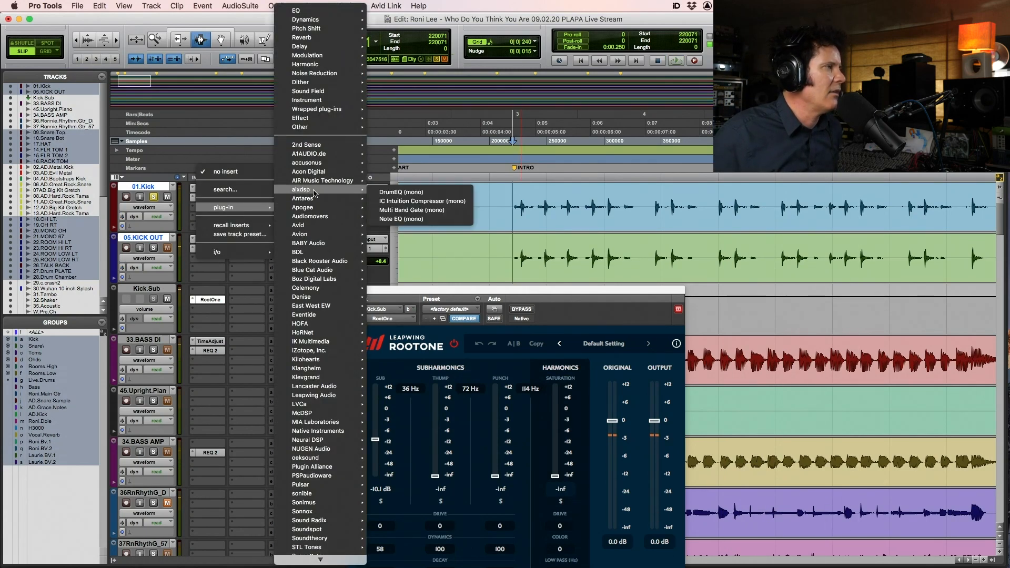
pyautogui.click(412, 210)
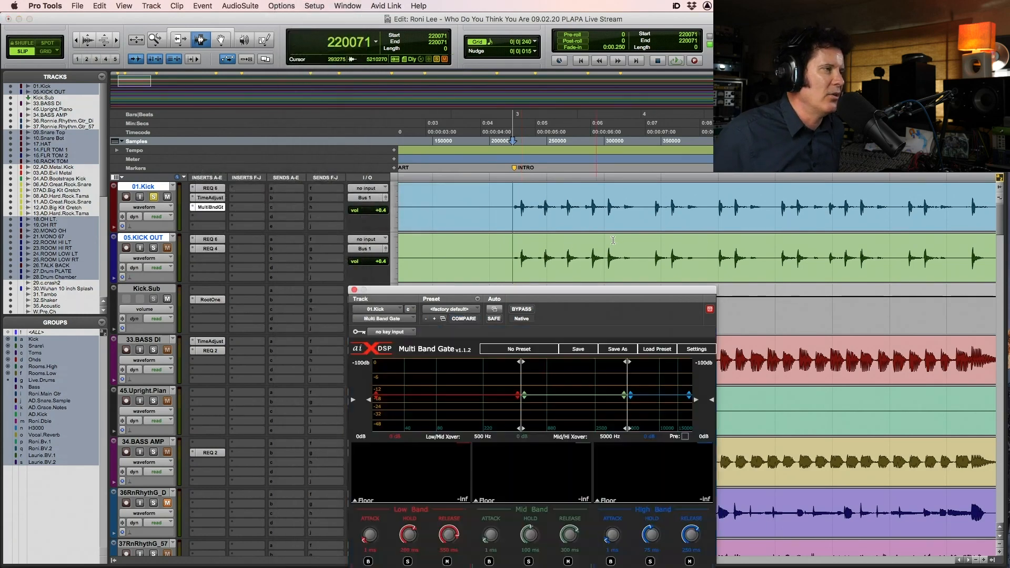
# Play 01.Kick from the intro and raise the Multi Band Gate's low band level to 5.6 dB
pyautogui.press('space')
pyautogui.moveTo(538, 288); pyautogui.dragTo(526, 202)
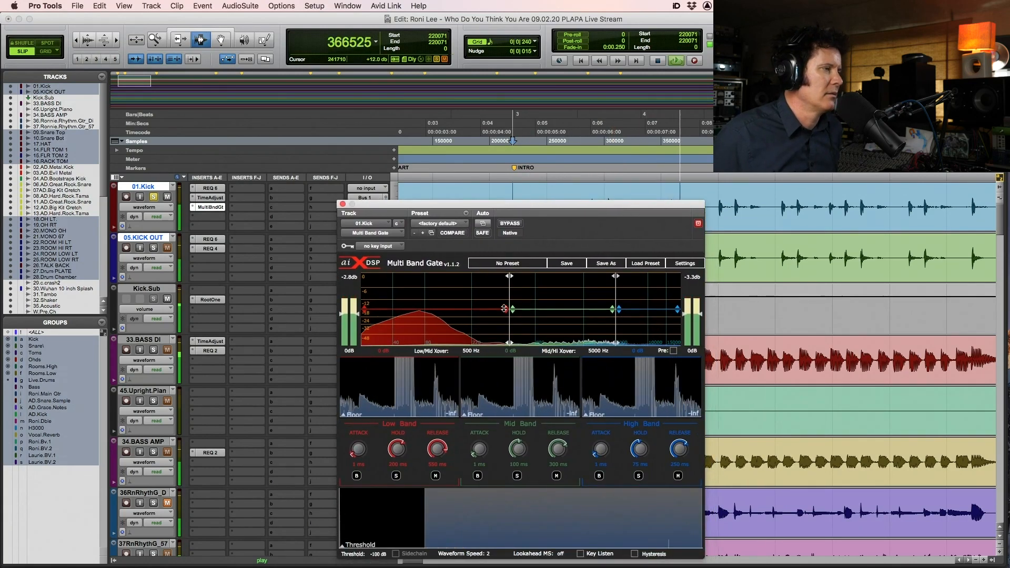
pyautogui.moveTo(504, 308)
pyautogui.mouseDown()
pyautogui.moveTo(500, 295)
pyautogui.moveTo(515, 317)
pyautogui.mouseUp()
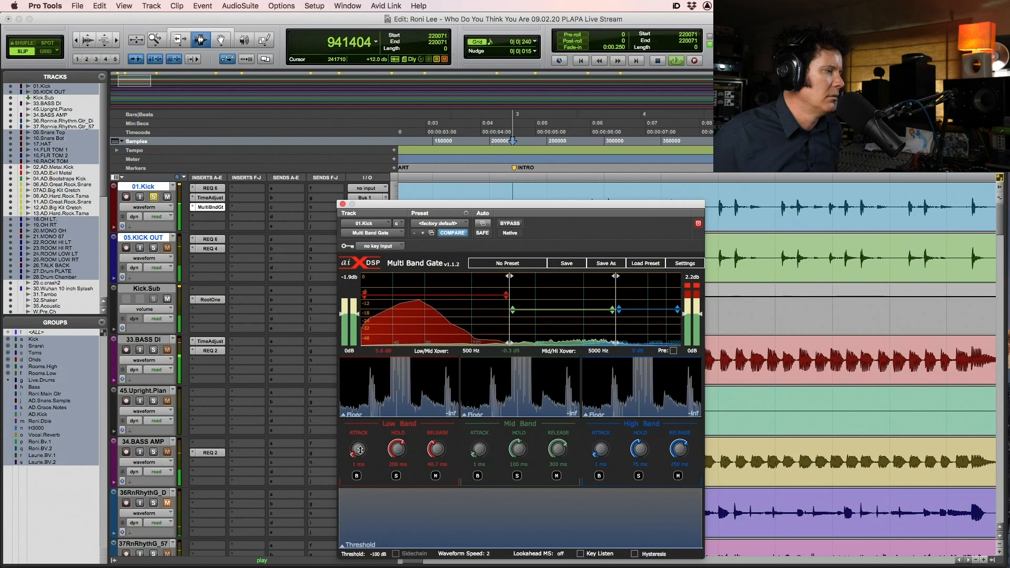
# Set the low band's attack to 23.1 ms and release to 34.6 ms, slow the mid band's attack with a 15 ms release, and solo the low band
pyautogui.moveTo(362, 434); pyautogui.dragTo(367, 426)
pyautogui.moveTo(439, 454); pyautogui.dragTo(435, 456)
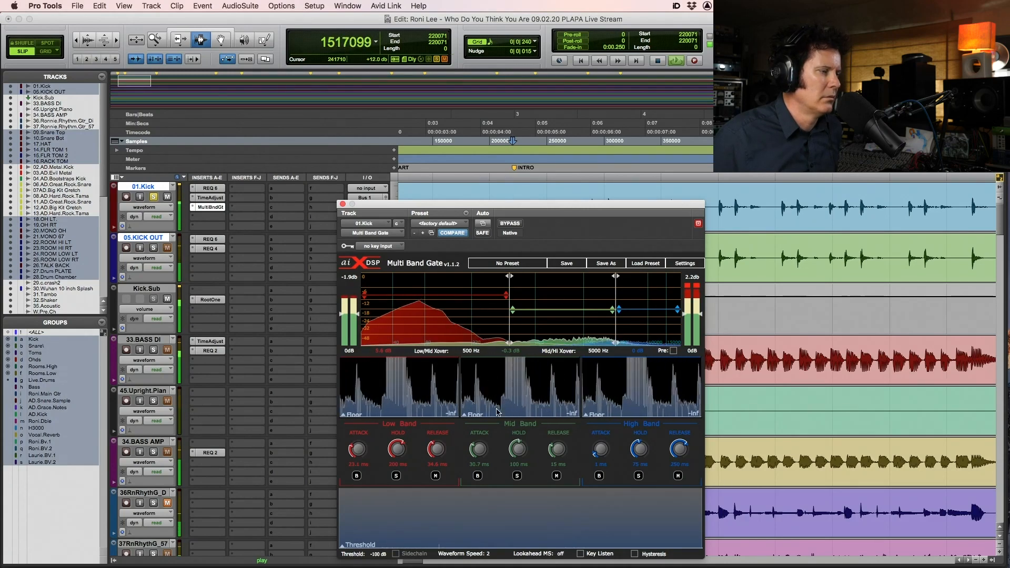
pyautogui.click(395, 477)
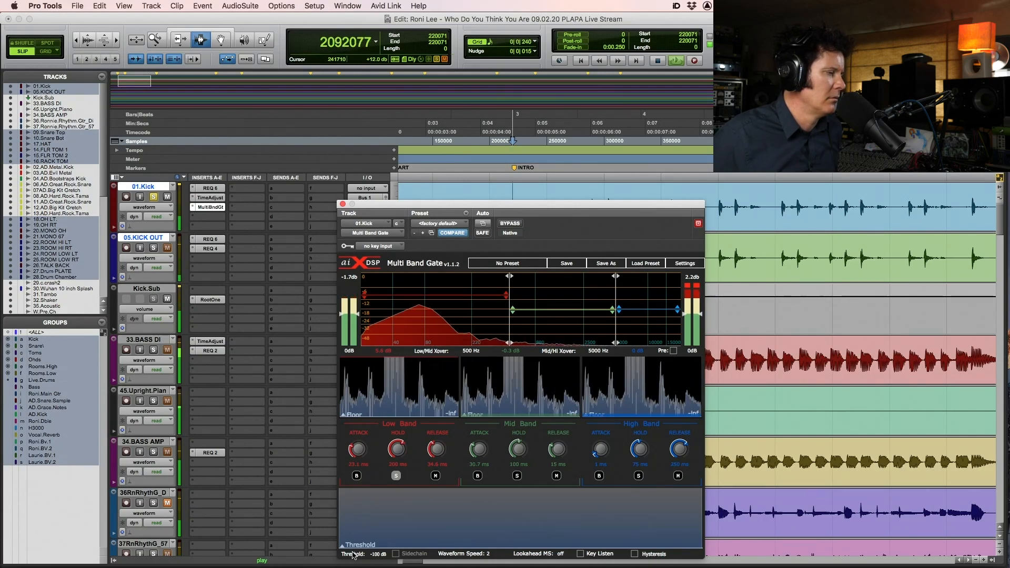
# Set the gate's threshold to -14.1 dB, unsolo the low band, and set the mid band's attack to 1.7 ms and release to 81.8 ms
pyautogui.moveTo(342, 547); pyautogui.dragTo(348, 518)
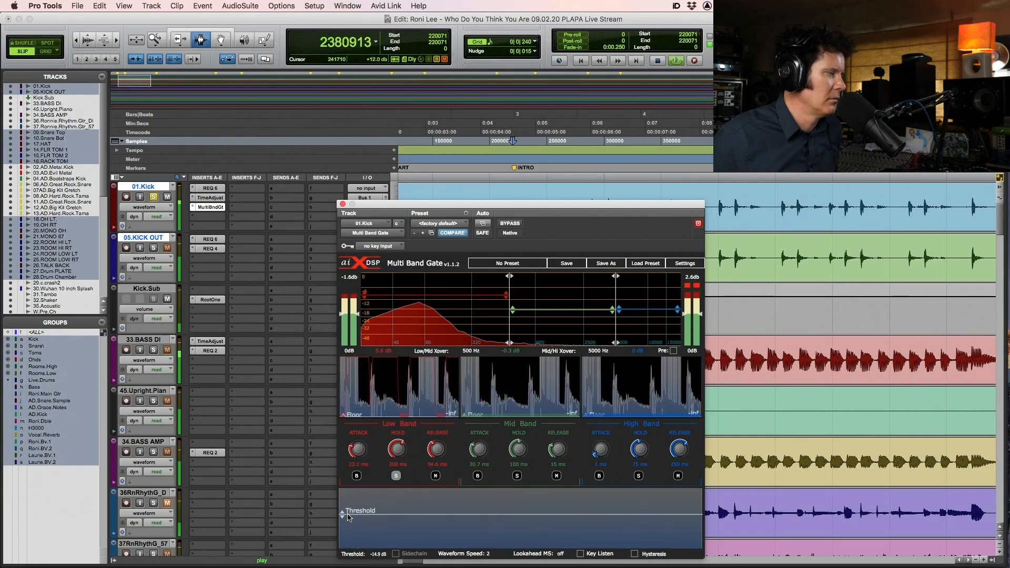
pyautogui.moveTo(349, 517); pyautogui.dragTo(349, 515)
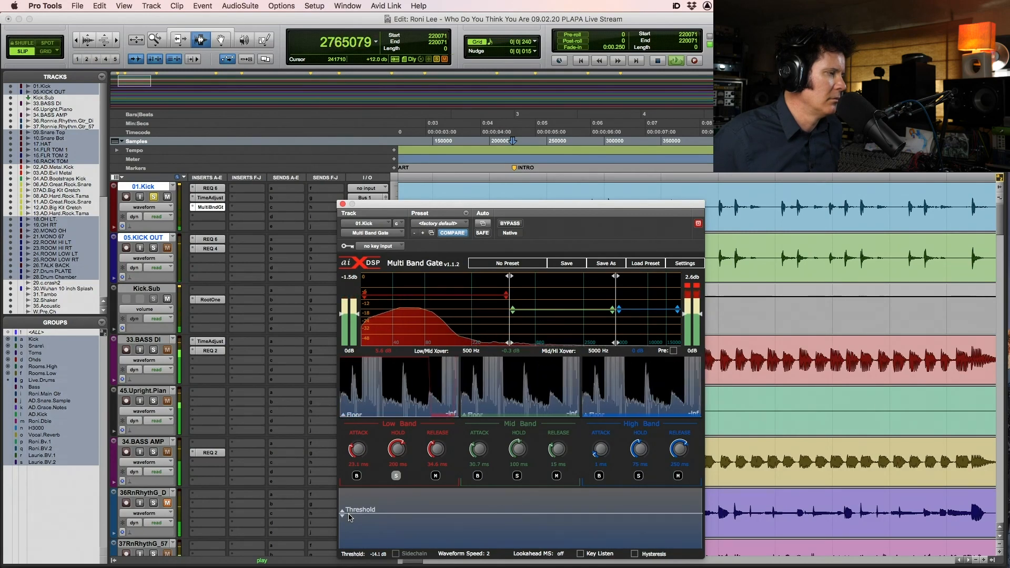
pyautogui.click(397, 476)
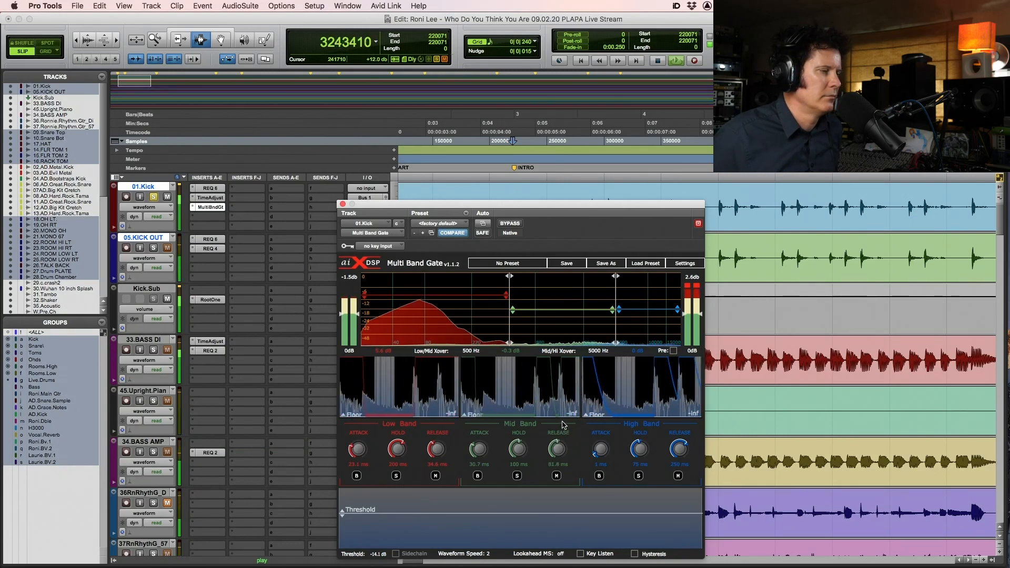
pyautogui.moveTo(473, 467); pyautogui.dragTo(471, 480)
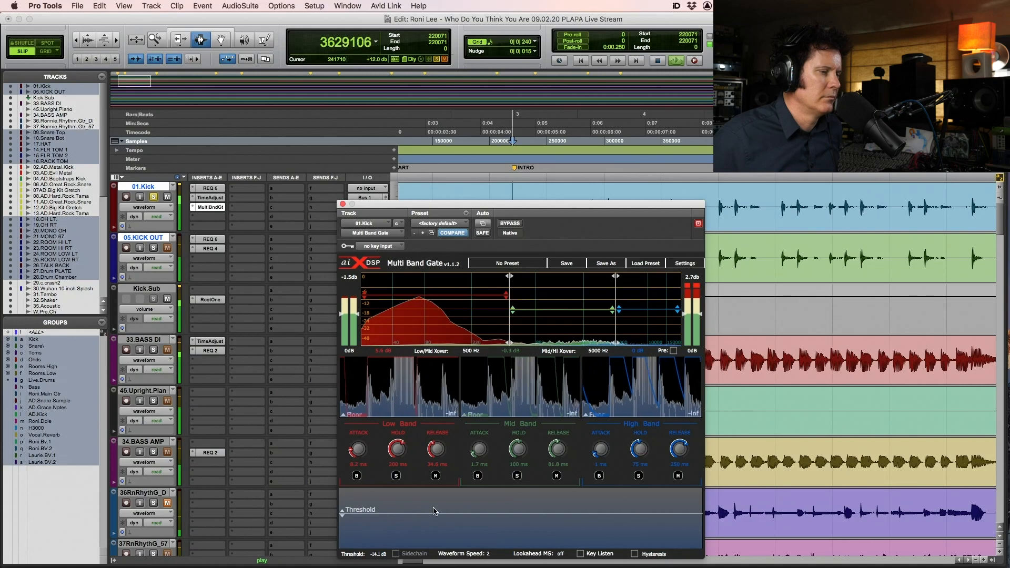
# Briefly audition the gate's key signal with Key Listen and check the lookahead setting
pyautogui.click(581, 554)
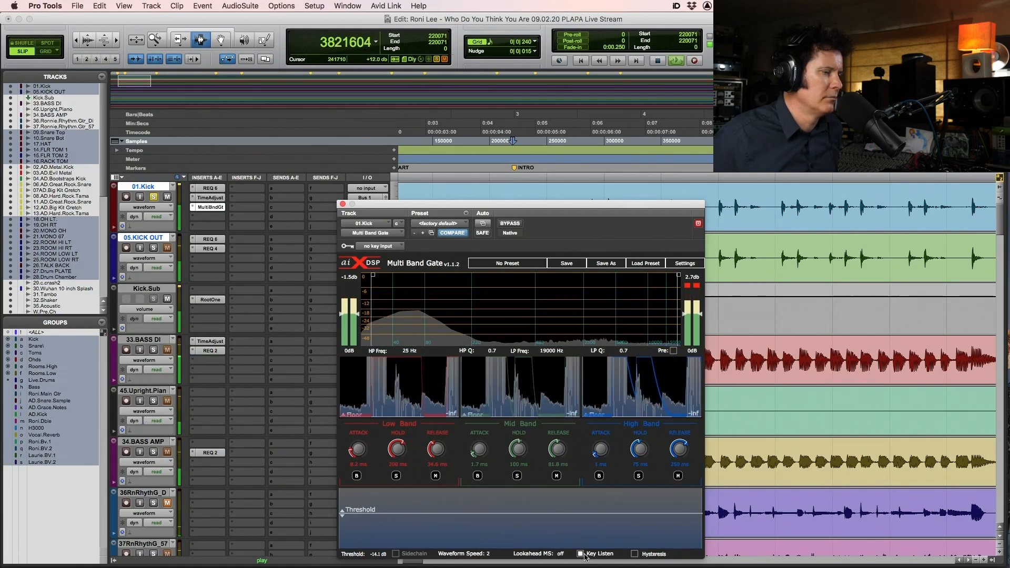
pyautogui.click(581, 554)
pyautogui.click(561, 554)
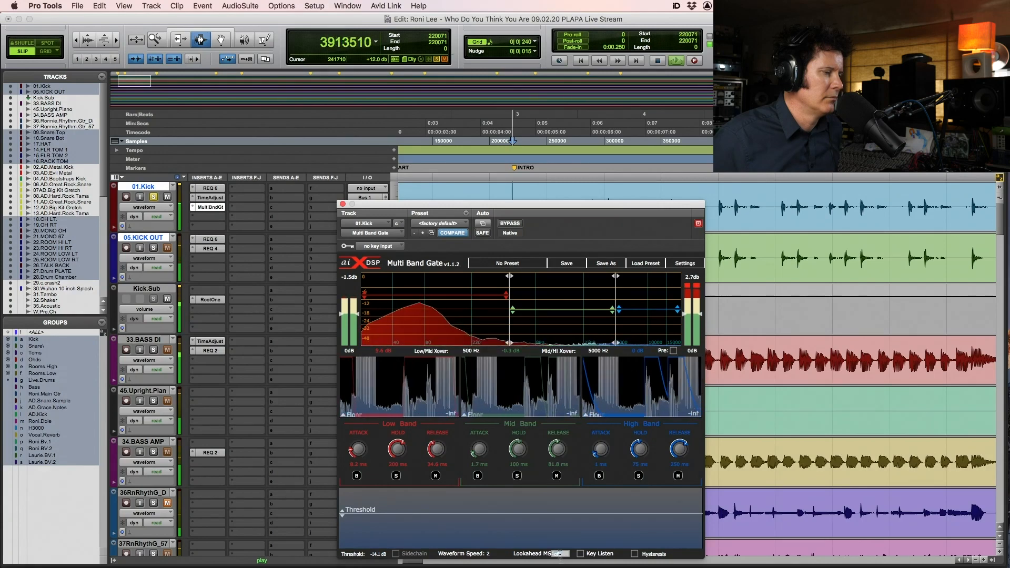
pyautogui.click(539, 551)
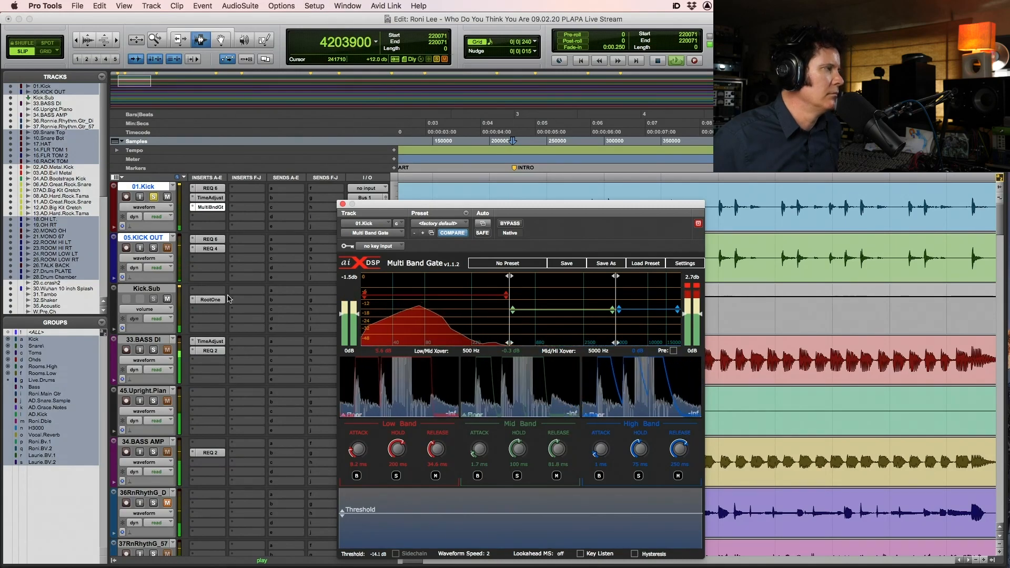
# Solo 05.KICK OUT alongside 01.Kick, compare the sound with Multi Band Gate bypassed and active, and close the gate window
pyautogui.click(153, 248)
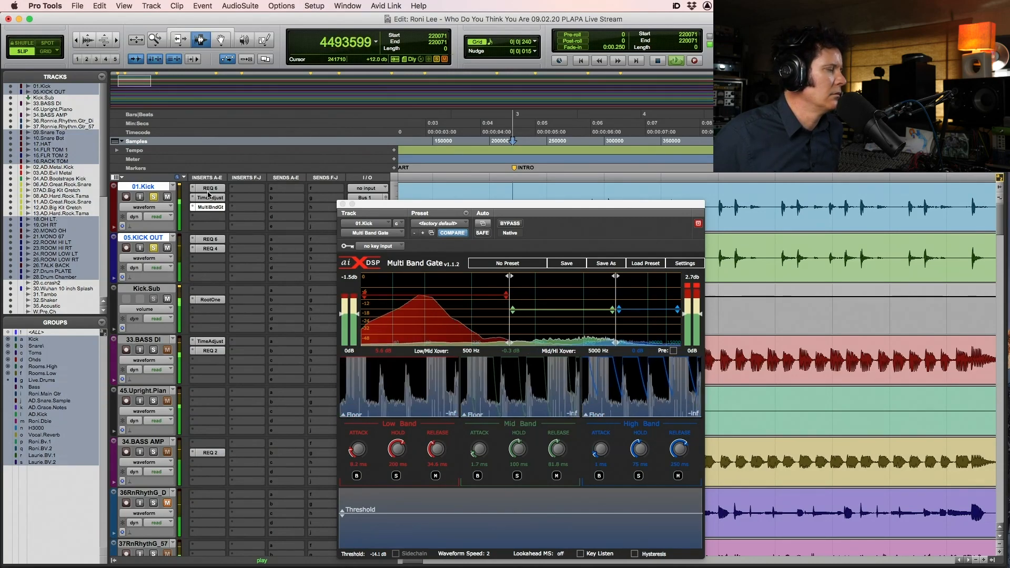
pyautogui.keyDown('super'); pyautogui.click(215, 209); pyautogui.keyUp('super')
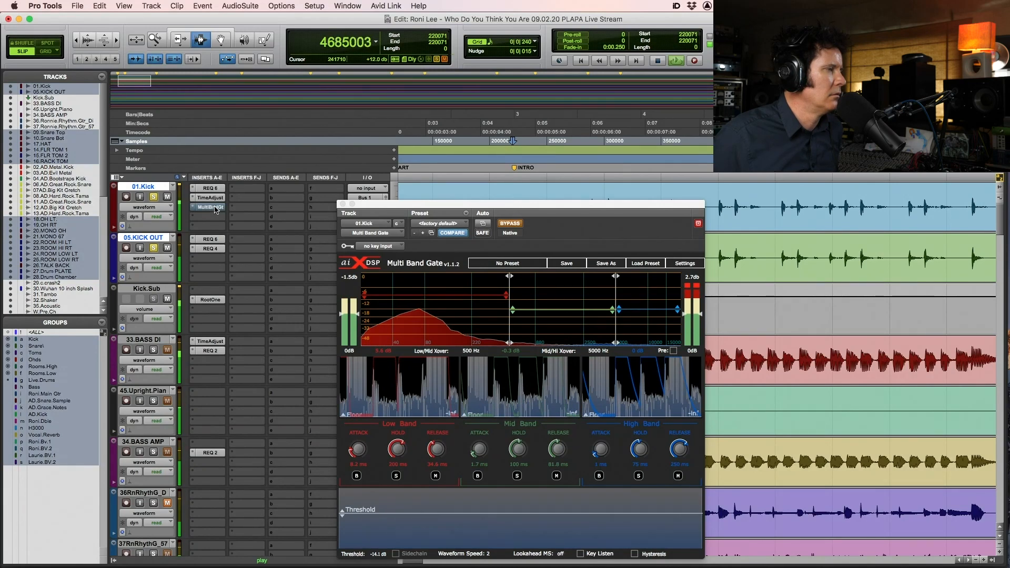
pyautogui.click(509, 224)
pyautogui.press('space')
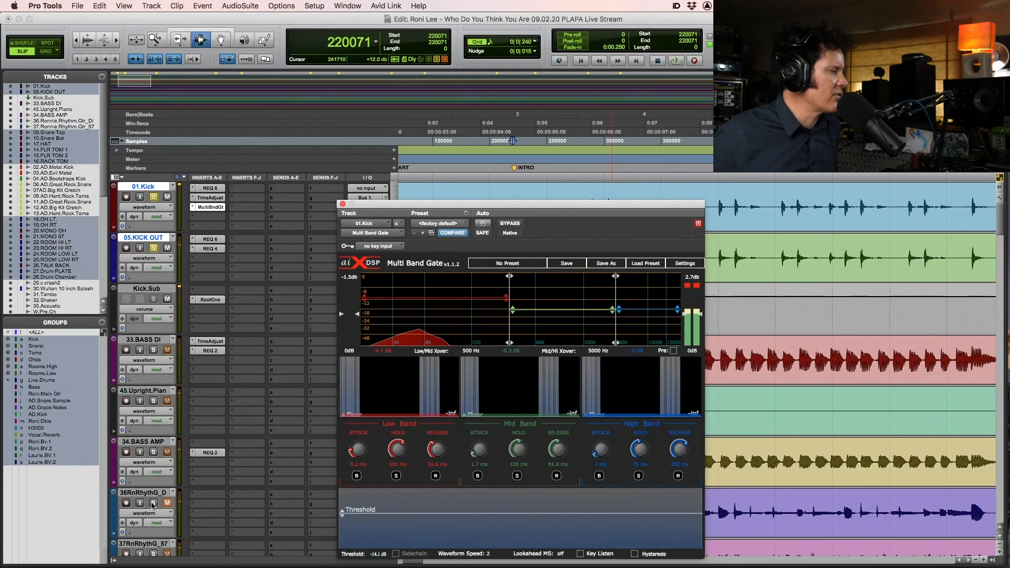
pyautogui.press('space')
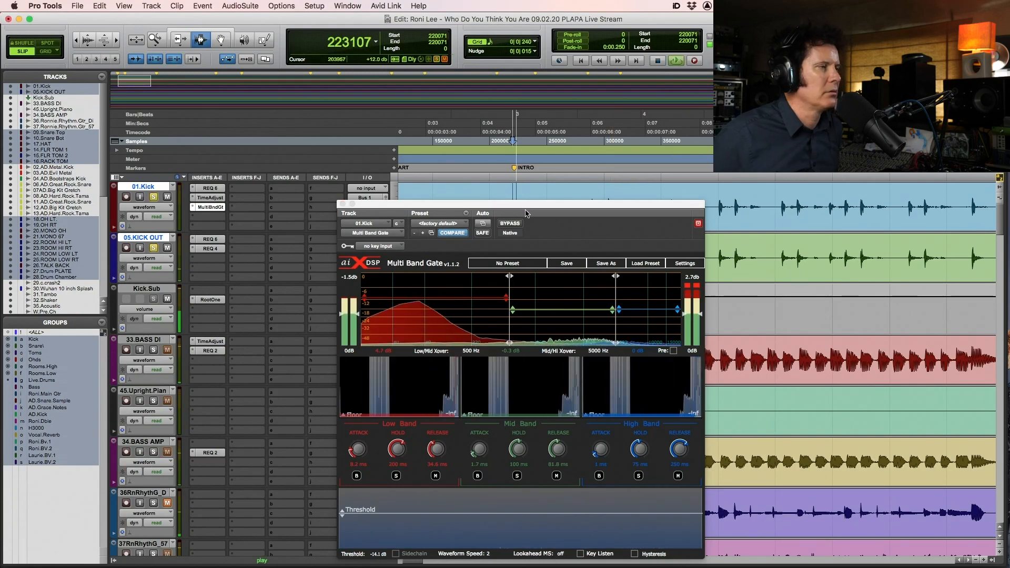
pyautogui.click(343, 204)
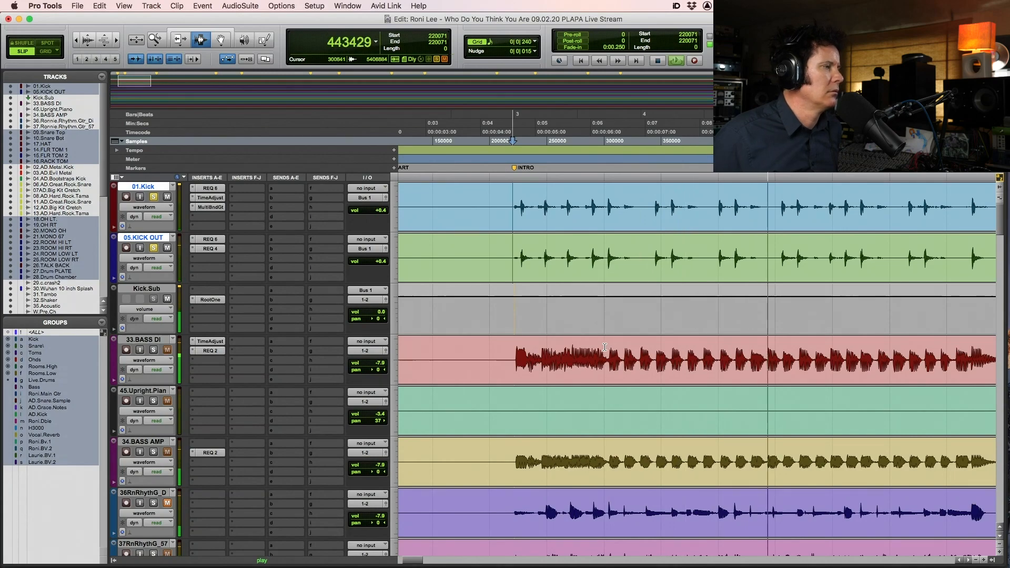
# Review the output routing of the drum tracks from the rack tom through the overheads and room mics during playback
pyautogui.scroll(-12, 604, 348)
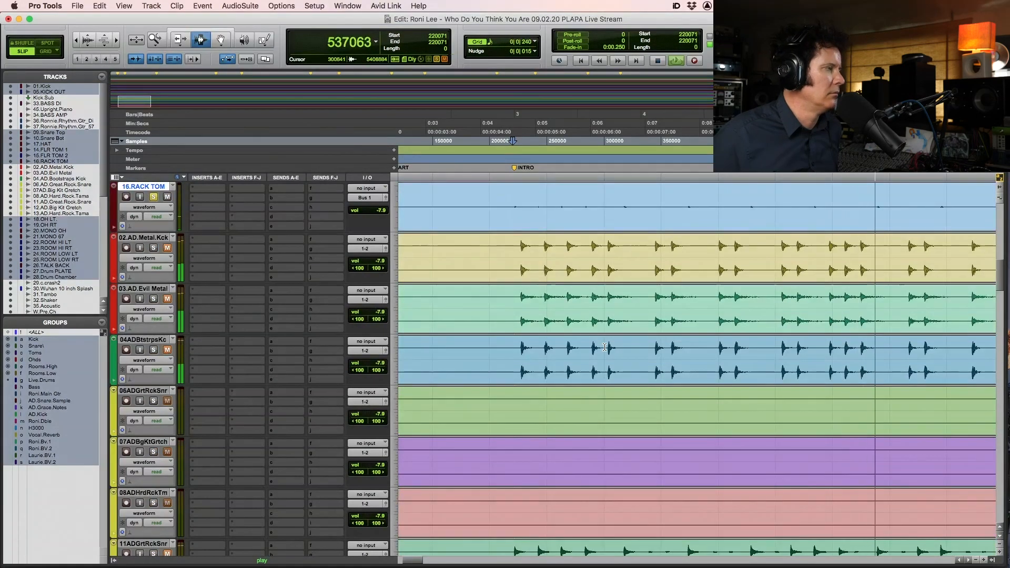
pyautogui.scroll(-5, 605, 347)
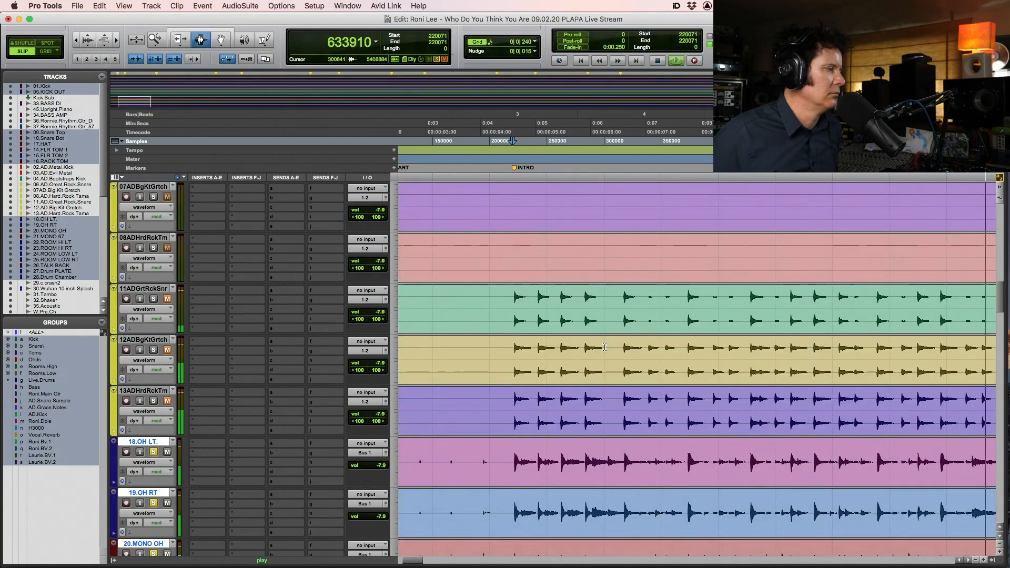
pyautogui.scroll(-3, 605, 347)
pyautogui.press('space')
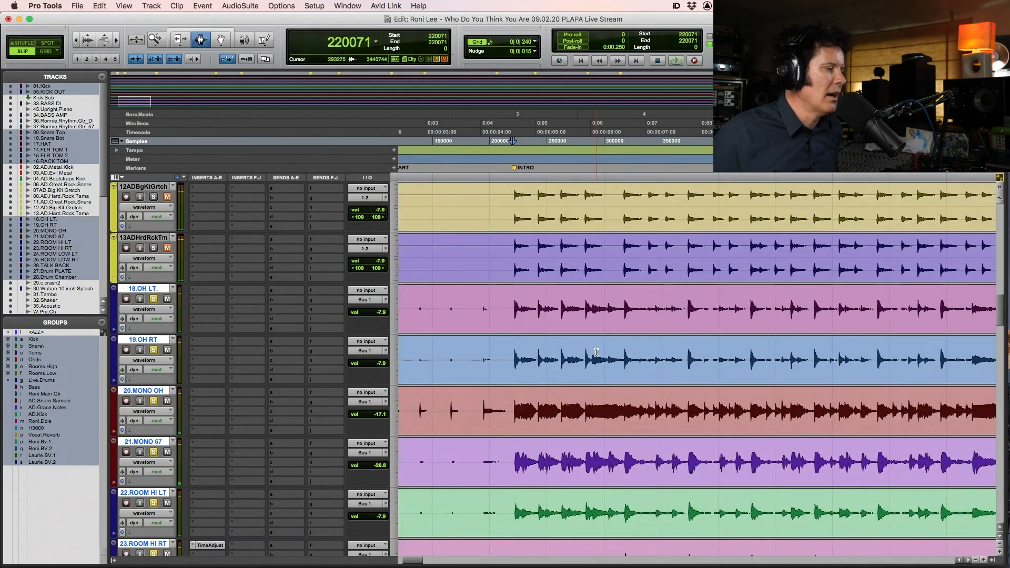
pyautogui.scroll(11, 598, 350)
pyautogui.scroll(10, 597, 350)
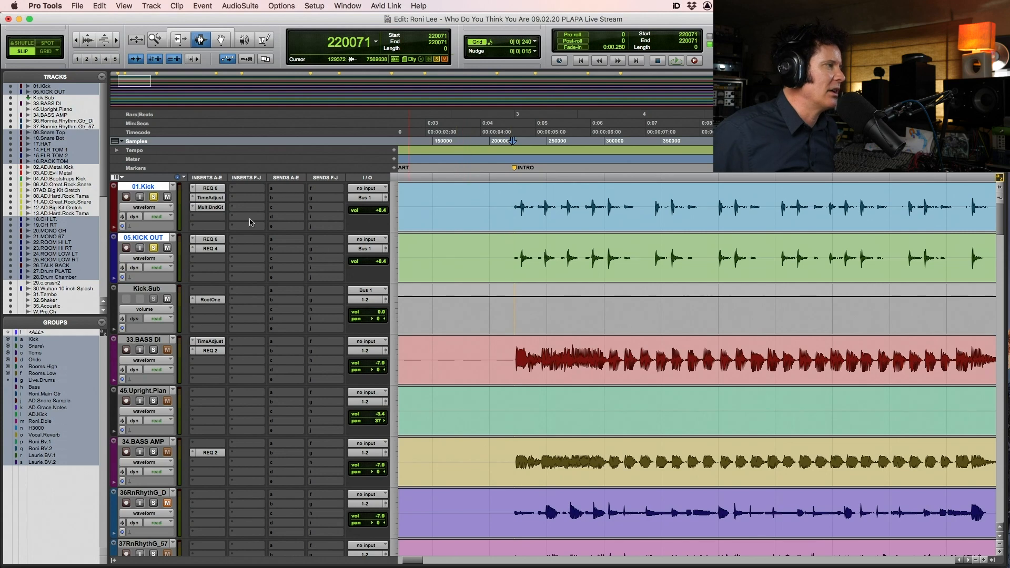
# Route the grouped drum tracks' outputs to the main output pair 1-2
pyautogui.click(366, 197)
pyautogui.moveTo(374, 198)
pyautogui.click(455, 10)
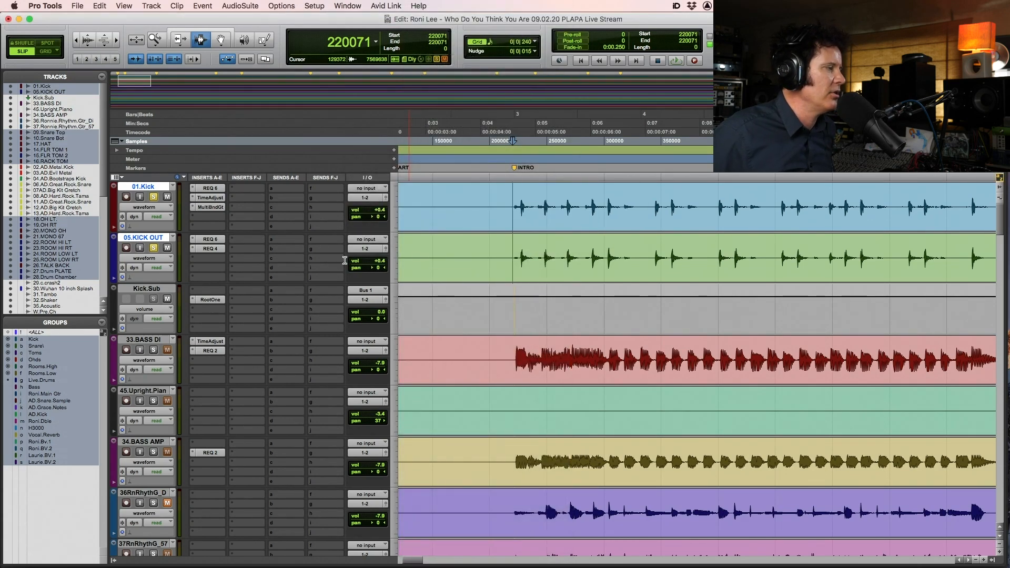
# Suspend all track groups and route only 01.Kick and 05.KICK OUT to Bus 1 (Mono)
pyautogui.press('shift+super+g')
pyautogui.click(528, 215)
pyautogui.hotkey('shift', ';')
pyautogui.click(366, 198)
pyautogui.moveTo(374, 207)
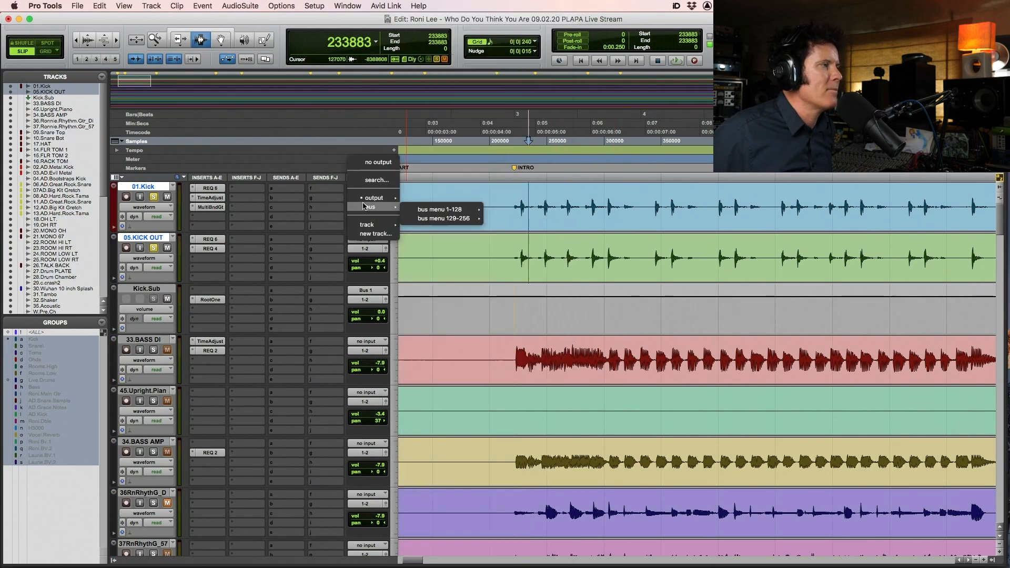
pyautogui.moveTo(442, 210)
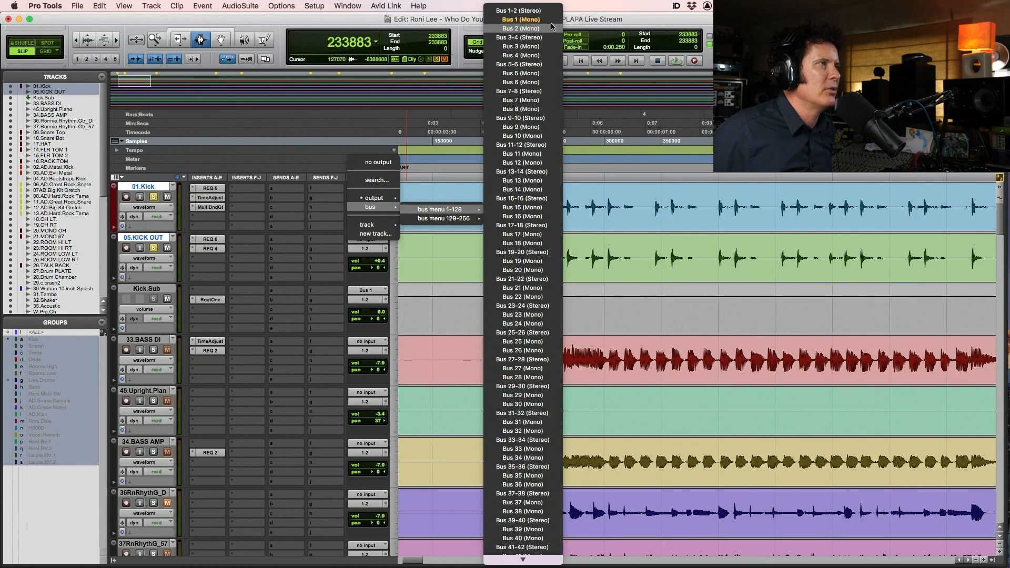
pyautogui.keyDown('alt'); pyautogui.keyDown('shift'); pyautogui.click(526, 19); pyautogui.keyUp('shift'); pyautogui.keyUp('alt')
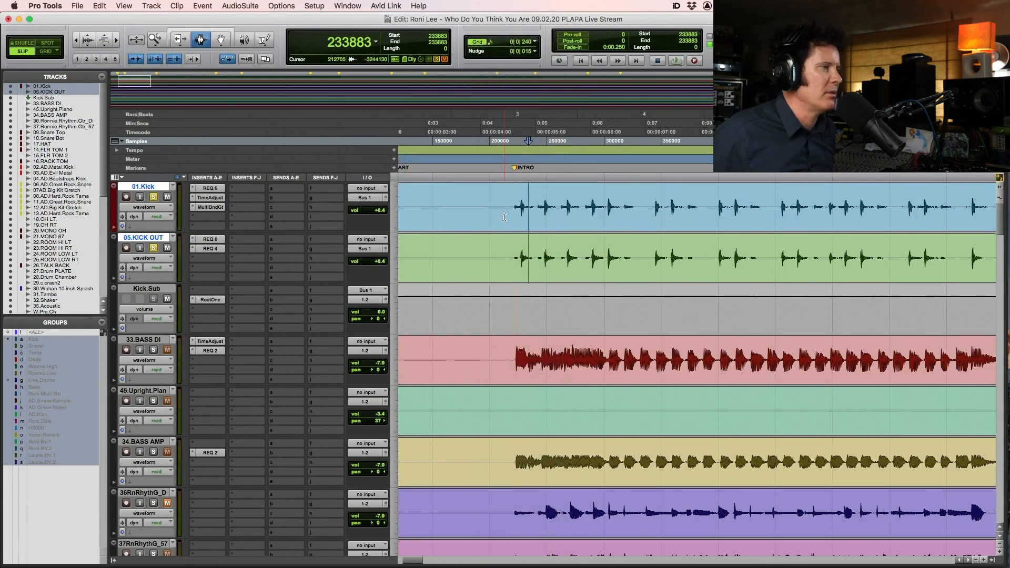
# Play the kicks from just before the intro, save the session, and zoom the timeline out to show the song sections
pyautogui.click(504, 218)
pyautogui.press('space')
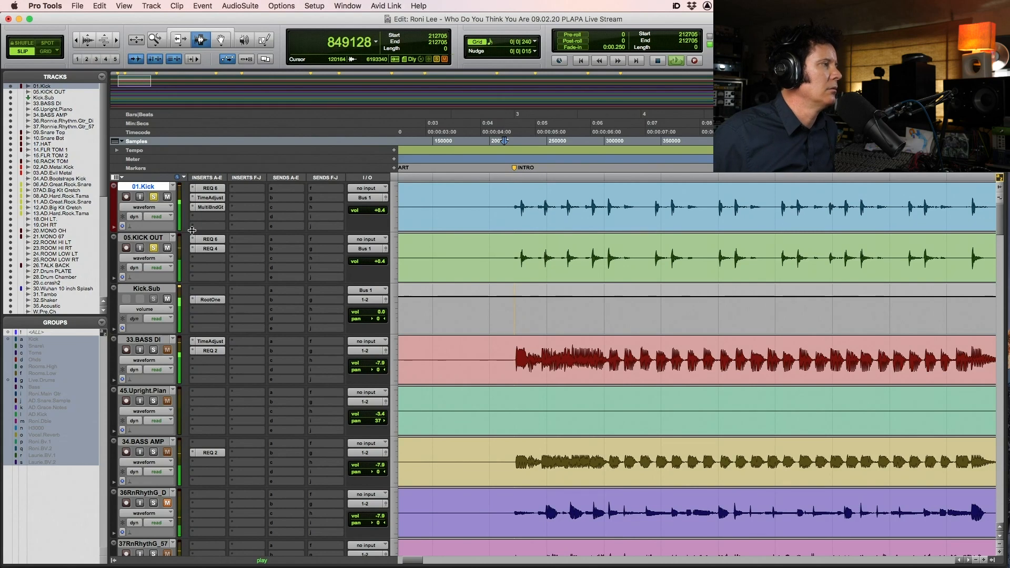
pyautogui.press('super+s')
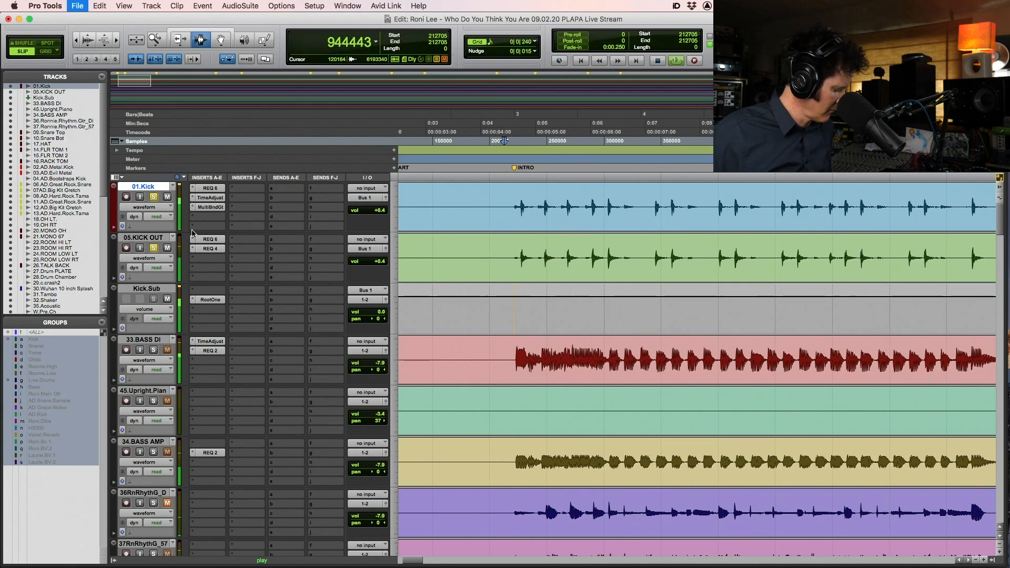
pyautogui.press('r')
pyautogui.press('r')
pyautogui.press('r')
pyautogui.press('r')
pyautogui.press('F5')
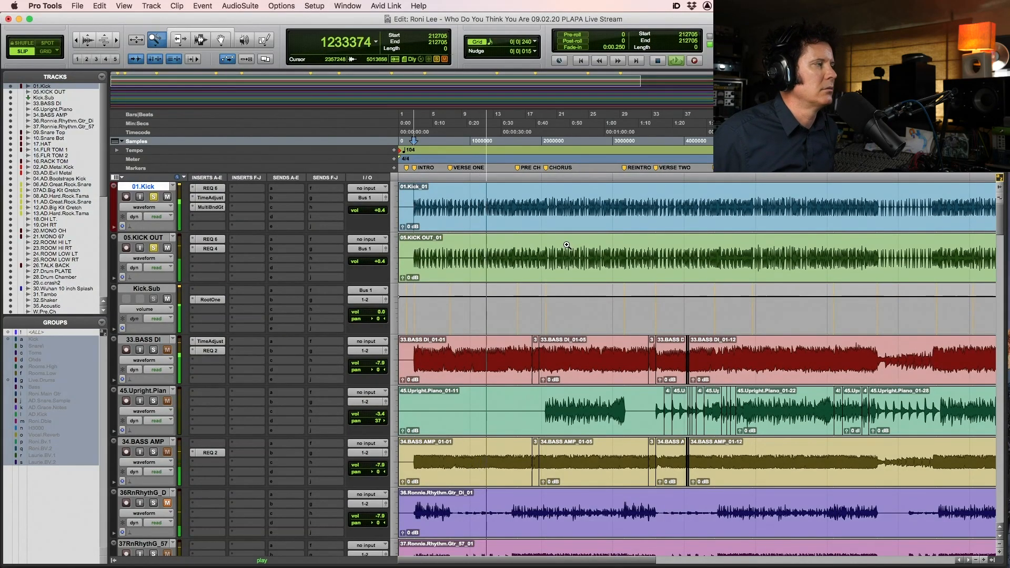
pyautogui.press('space')
# Compare the kick sound by bypassing all inserts on 01.Kick, 05.KICK OUT and Kick.Sub and re-enabling them one by one during playback
pyautogui.moveTo(214, 199); pyautogui.dragTo(212, 301)
pyautogui.press('space')
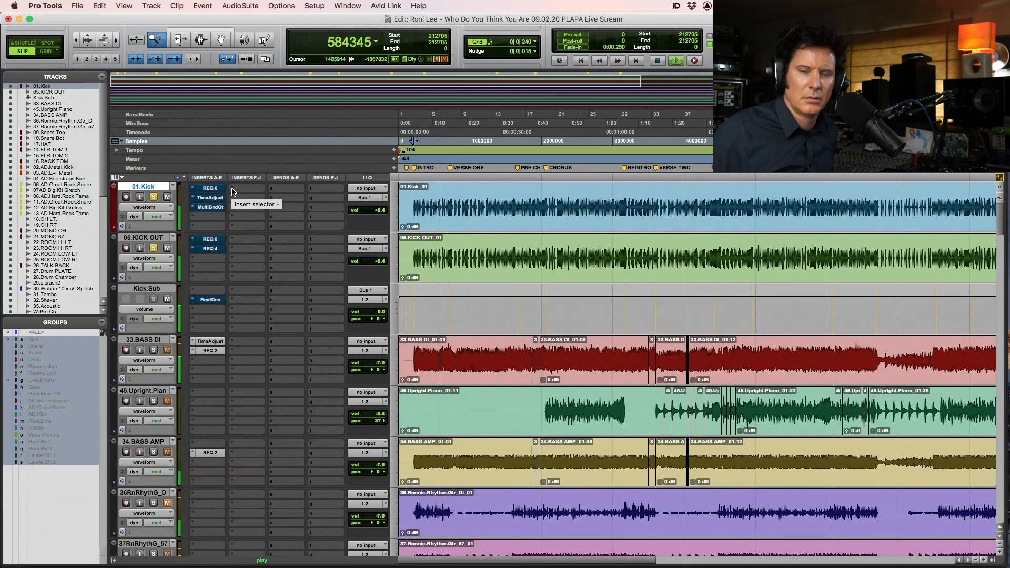
pyautogui.keyDown('super'); pyautogui.click(214, 189); pyautogui.keyUp('super')
pyautogui.keyDown('super'); pyautogui.click(210, 197); pyautogui.keyUp('super')
pyautogui.keyDown('super'); pyautogui.click(211, 207); pyautogui.keyUp('super')
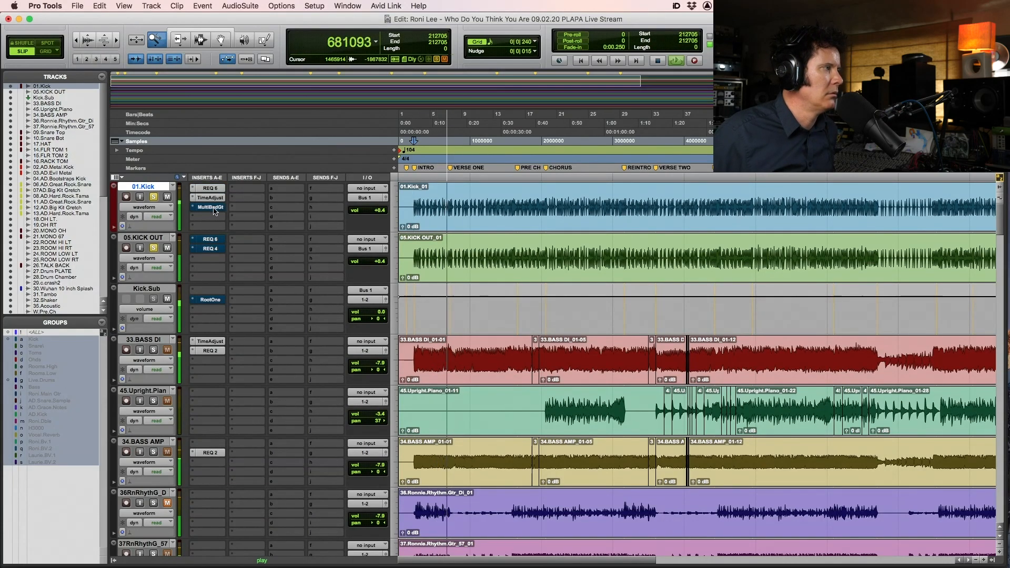
pyautogui.keyDown('super'); pyautogui.click(211, 239); pyautogui.keyUp('super')
pyautogui.keyDown('super'); pyautogui.click(211, 249); pyautogui.keyUp('super')
pyautogui.keyDown('super'); pyautogui.click(211, 299); pyautogui.keyUp('super')
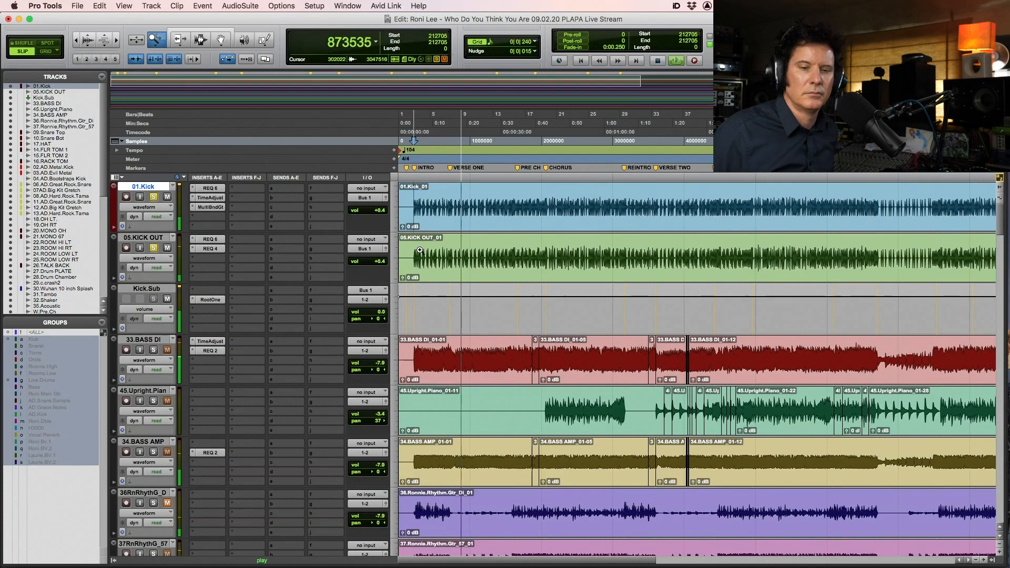
pyautogui.press('space')
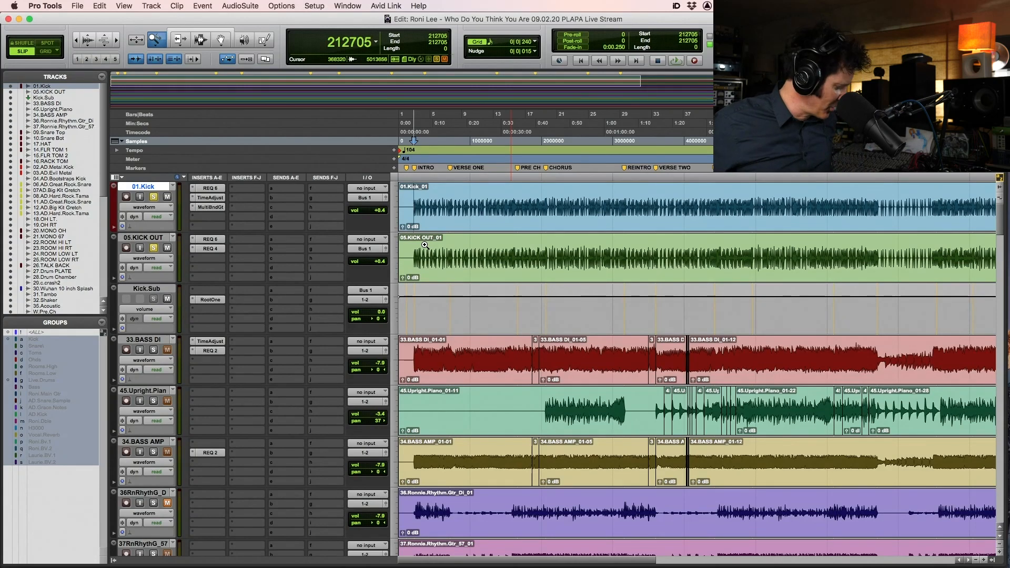
# Audition the intro with and without 05.KICK OUT soloed, and open RootOne on Kick.Sub
pyautogui.press('space')
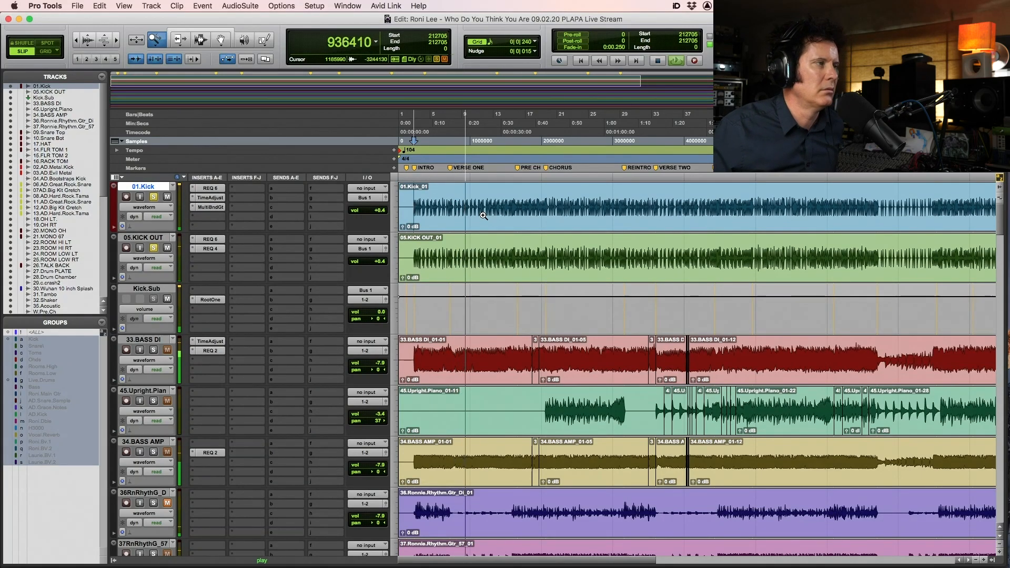
pyautogui.click(153, 248)
pyautogui.press('space')
pyautogui.click(153, 248)
pyautogui.press('space')
pyautogui.click(208, 299)
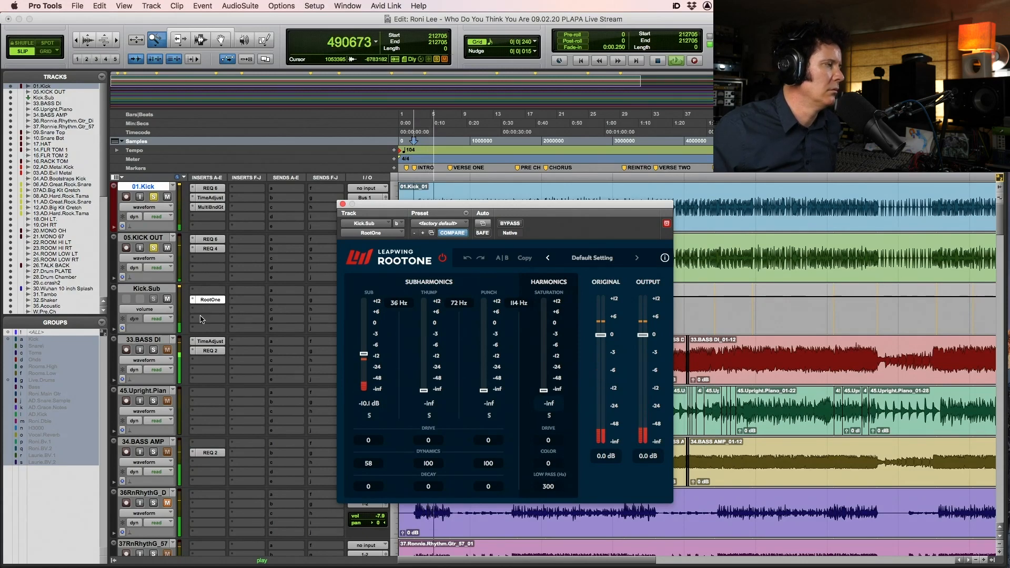
pyautogui.click(211, 258)
pyautogui.moveTo(237, 309)
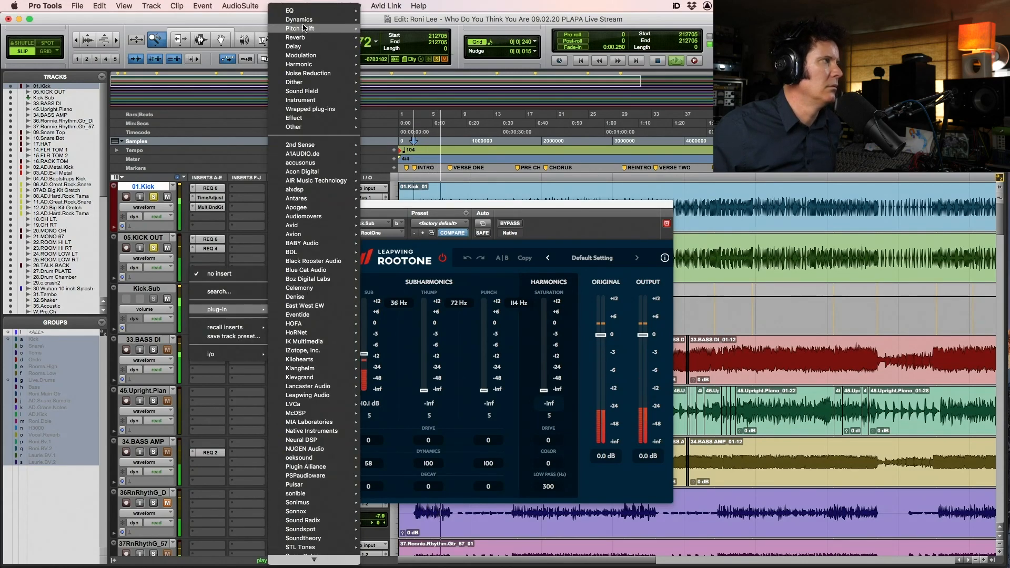
pyautogui.moveTo(316, 11)
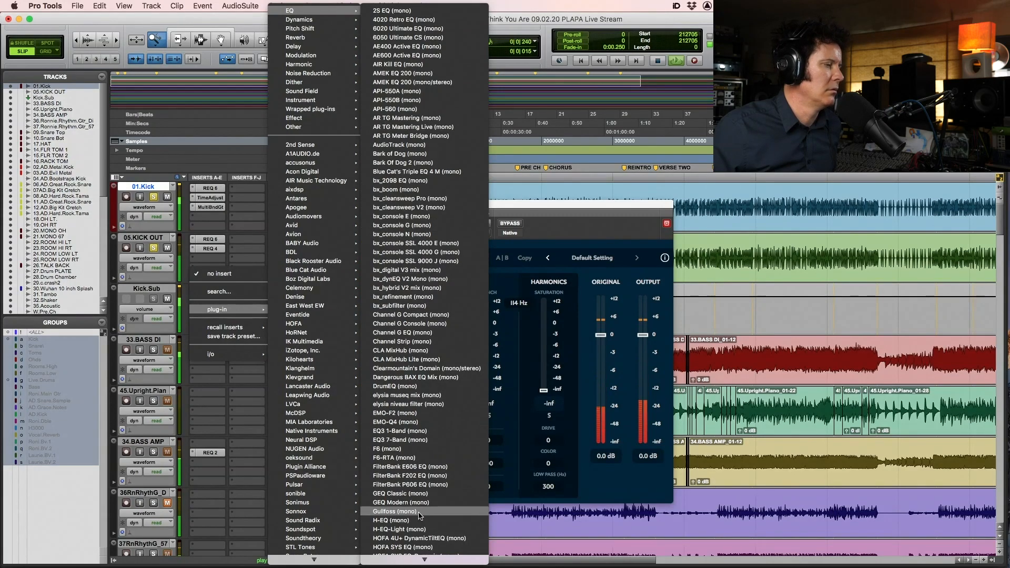
pyautogui.scroll(-10, 428, 513)
pyautogui.click(623, 205)
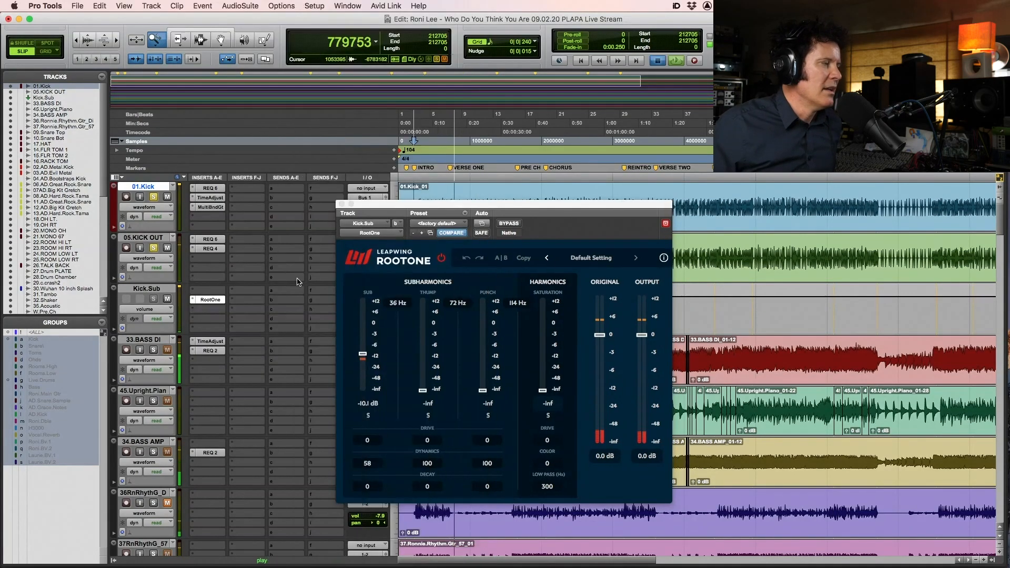
# Play from the intro again and bypass RootOne on Kick.Sub to hear the kicks without the added subharmonics
pyautogui.press('space')
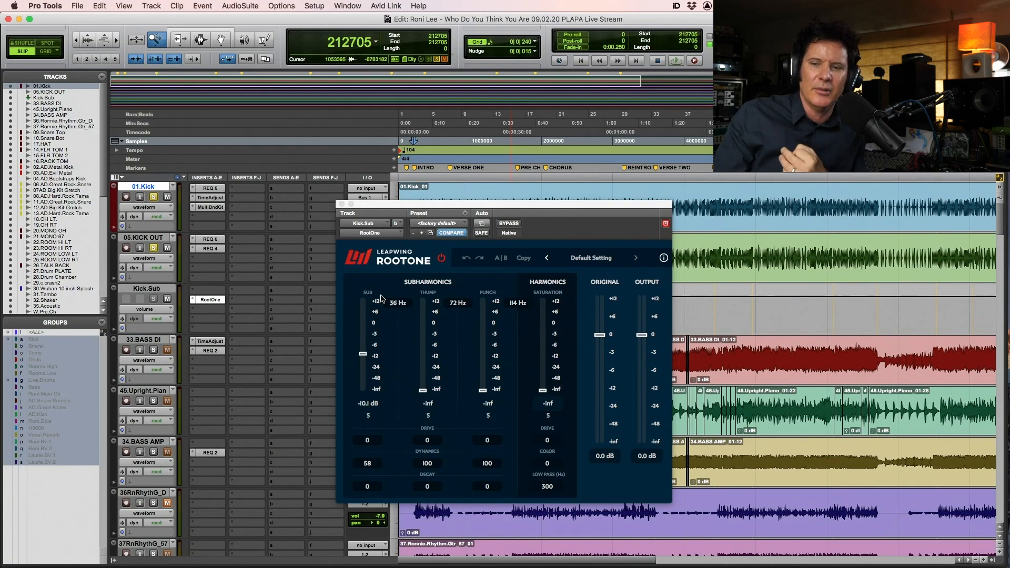
pyautogui.press('space')
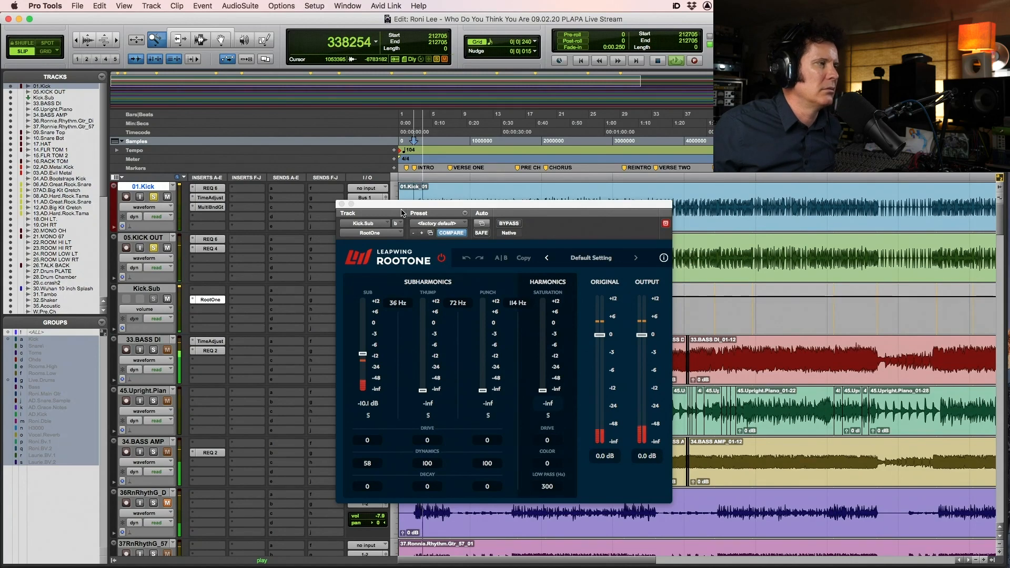
pyautogui.click(509, 223)
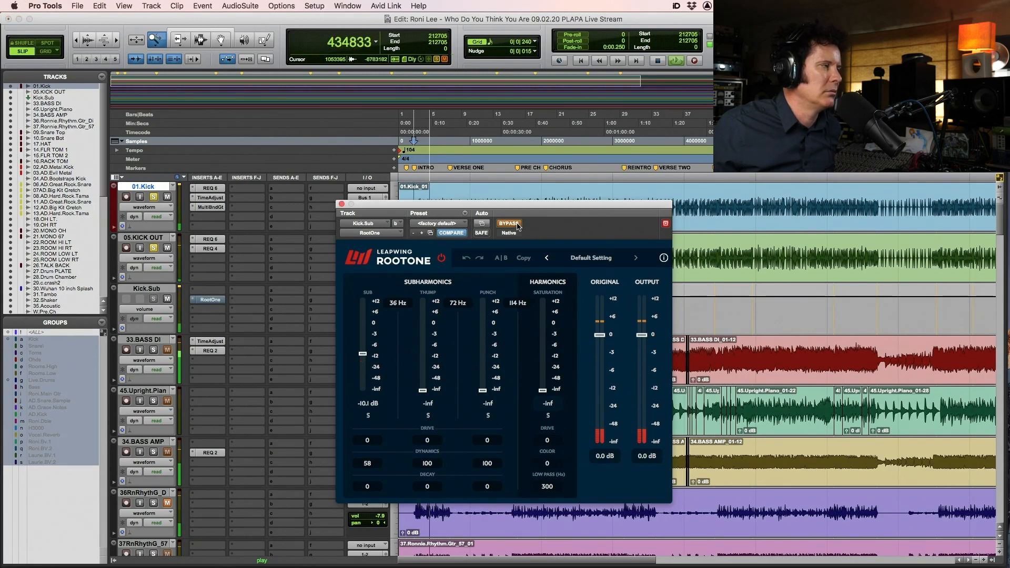
# Re-enable RootOne on Kick.Sub, and compare 01.Kick with and without its multiband gate during playback
pyautogui.click(518, 225)
pyautogui.click(216, 208)
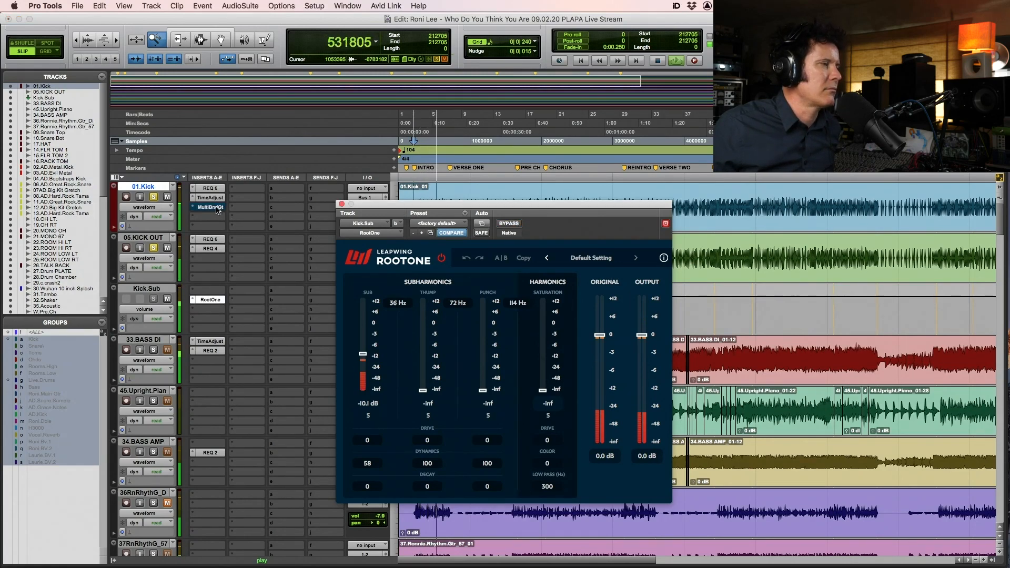
pyautogui.keyDown('super'); pyautogui.click(216, 208); pyautogui.keyUp('super')
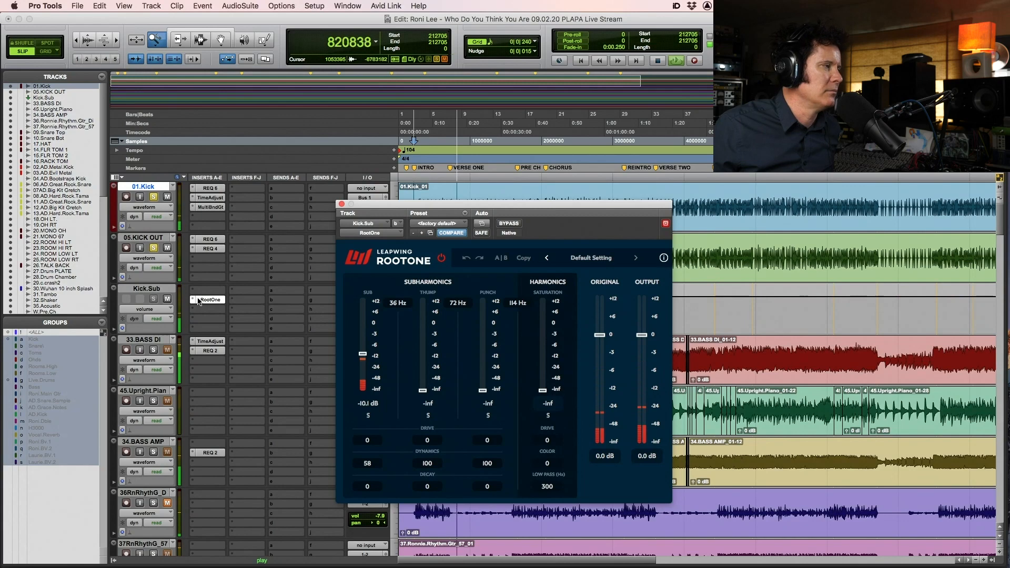
pyautogui.press('space')
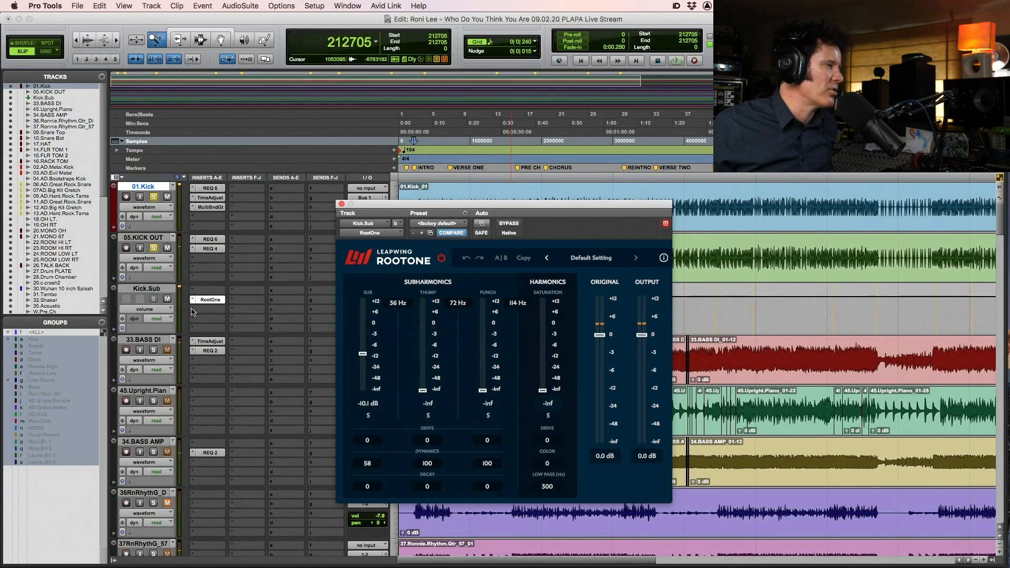
# Insert a mono REQ 4 equalizer after RootOne on the Kick.Sub track
pyautogui.click(192, 311)
pyautogui.moveTo(235, 309)
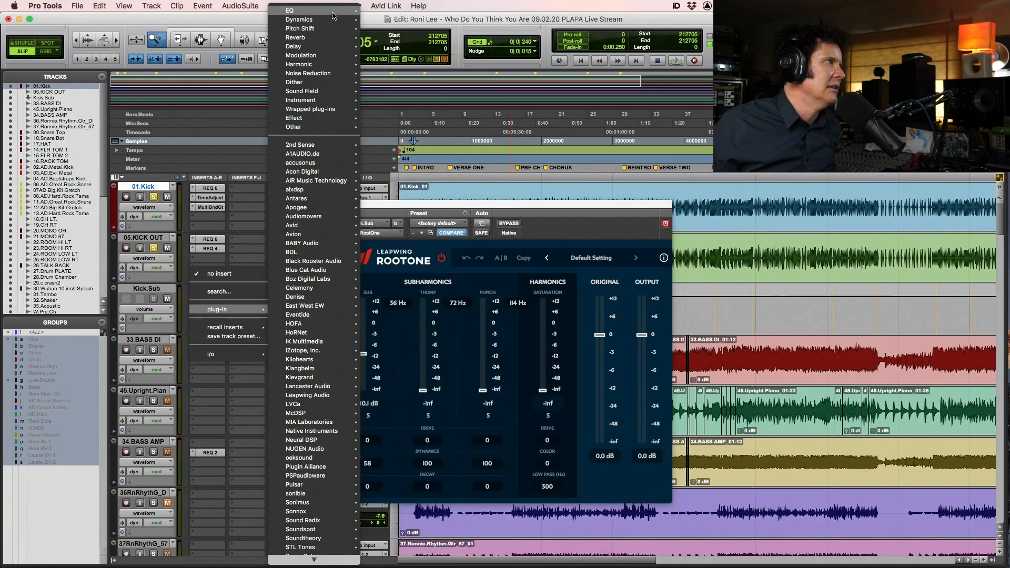
pyautogui.moveTo(333, 11)
pyautogui.scroll(-10, 461, 414)
pyautogui.scroll(-10, 461, 414)
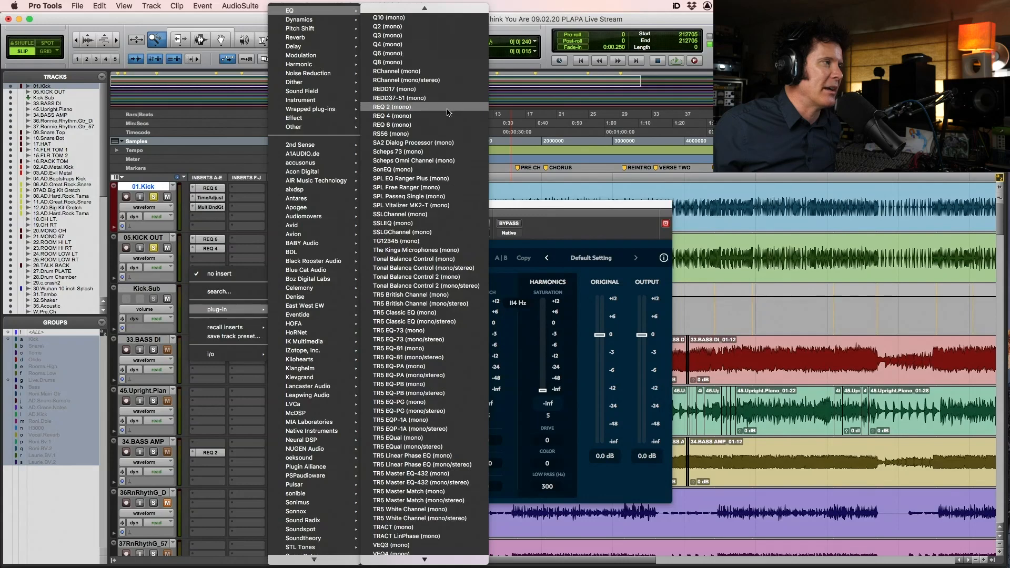
pyautogui.click(446, 116)
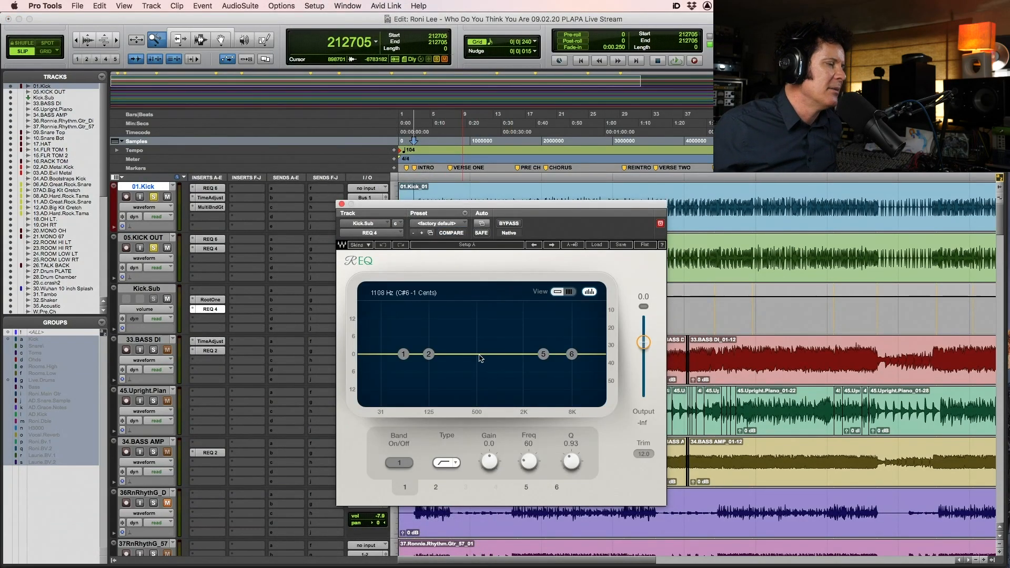
# Enable REQ 4 band 2 and, during playback, cut it by 7.1 dB at 112 Hz with a Q of 2.88
pyautogui.click(430, 356)
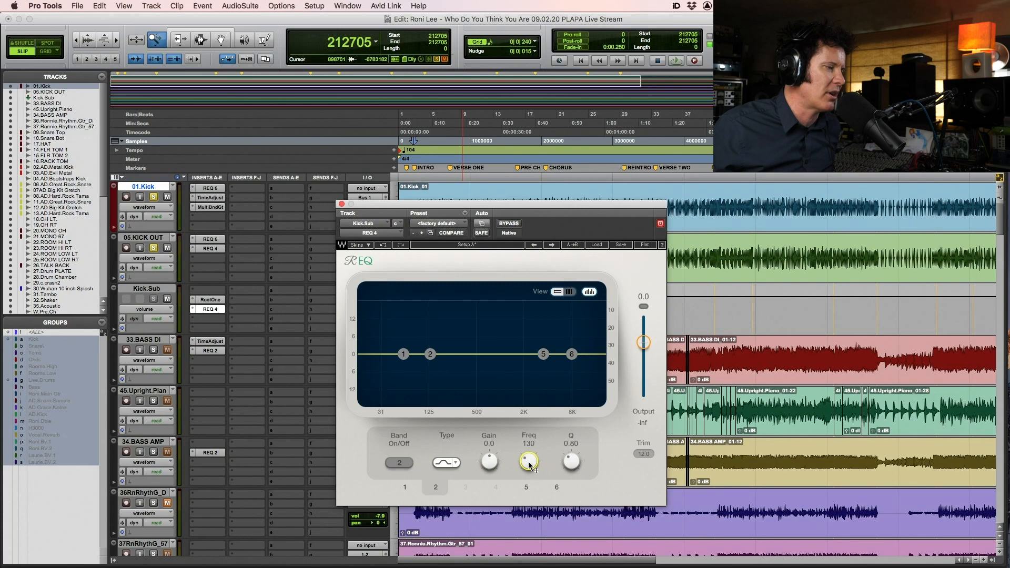
pyautogui.click(413, 462)
pyautogui.press('space')
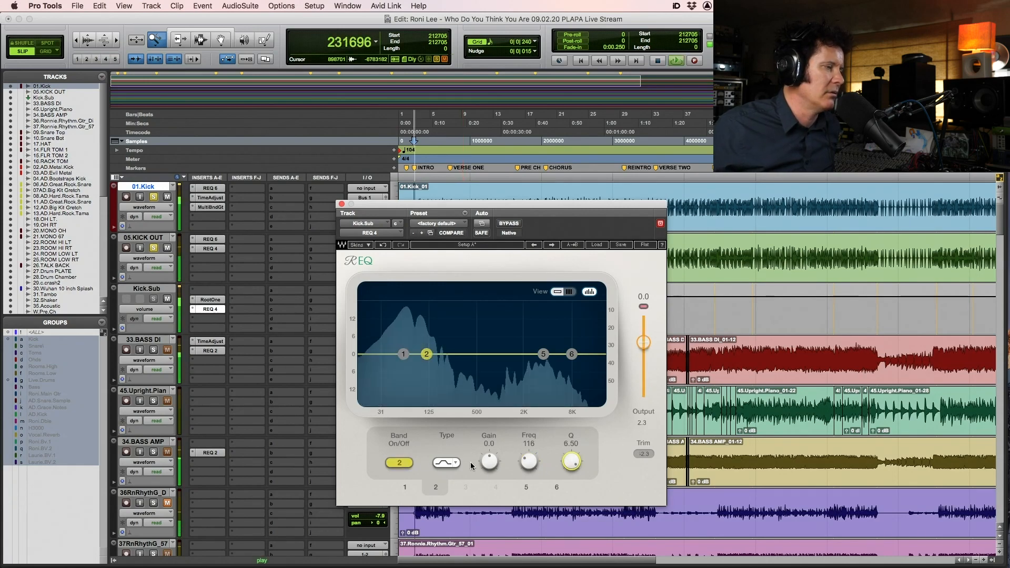
pyautogui.moveTo(490, 462); pyautogui.dragTo(572, 472)
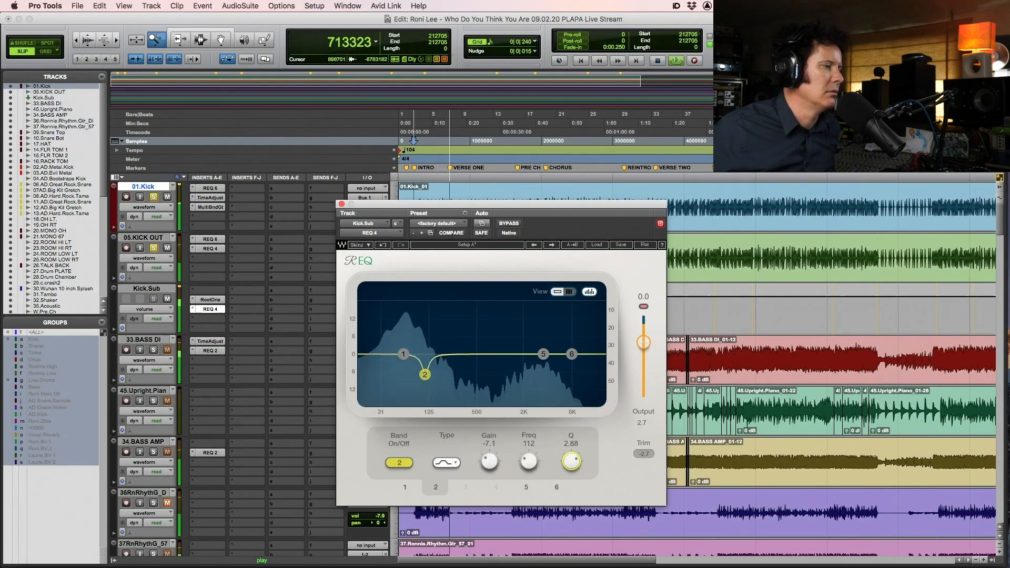
# Use REQ 4 band 5 for a wide 13.8 dB cut at 394 Hz with a Q of 0.33
pyautogui.moveTo(543, 354); pyautogui.dragTo(473, 395)
pyautogui.moveTo(529, 463); pyautogui.dragTo(570, 484)
pyautogui.moveTo(468, 395); pyautogui.dragTo(468, 394)
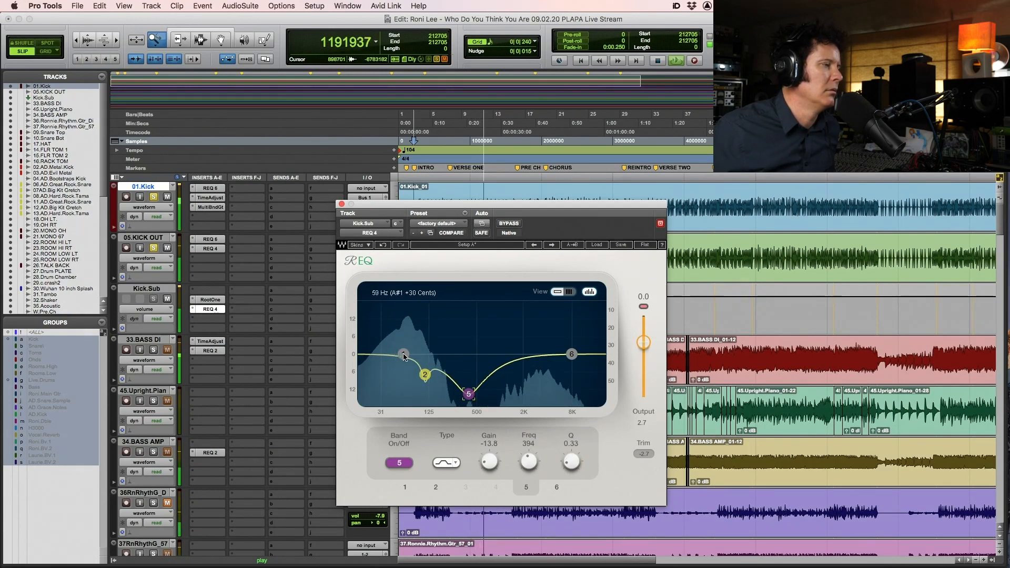
# Add a low cut at 26 Hz with REQ 4 band 1, and compare Kick.Sub with the equalizer bypassed and enabled
pyautogui.moveTo(403, 354); pyautogui.dragTo(375, 352)
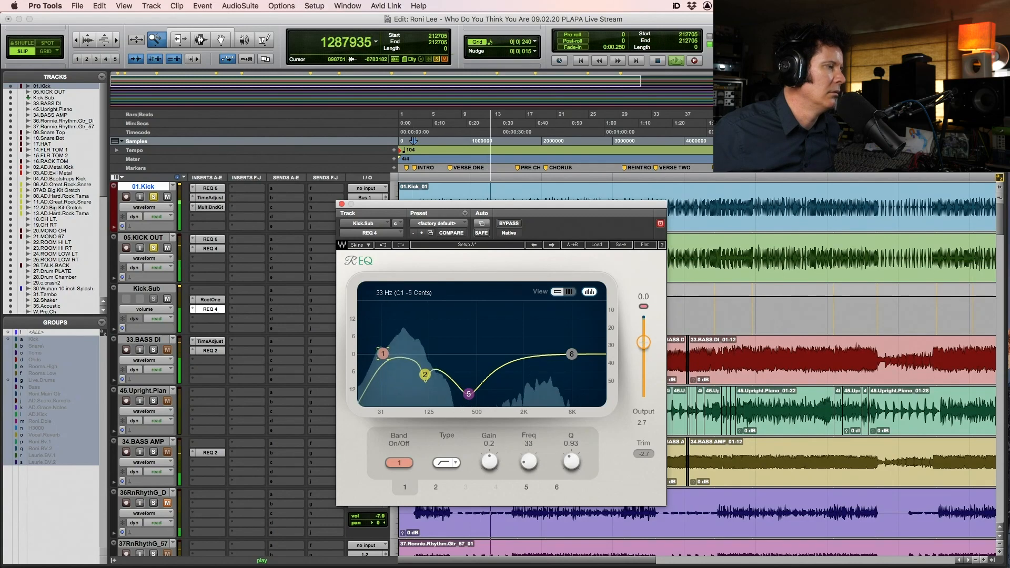
pyautogui.click(513, 224)
pyautogui.click(515, 223)
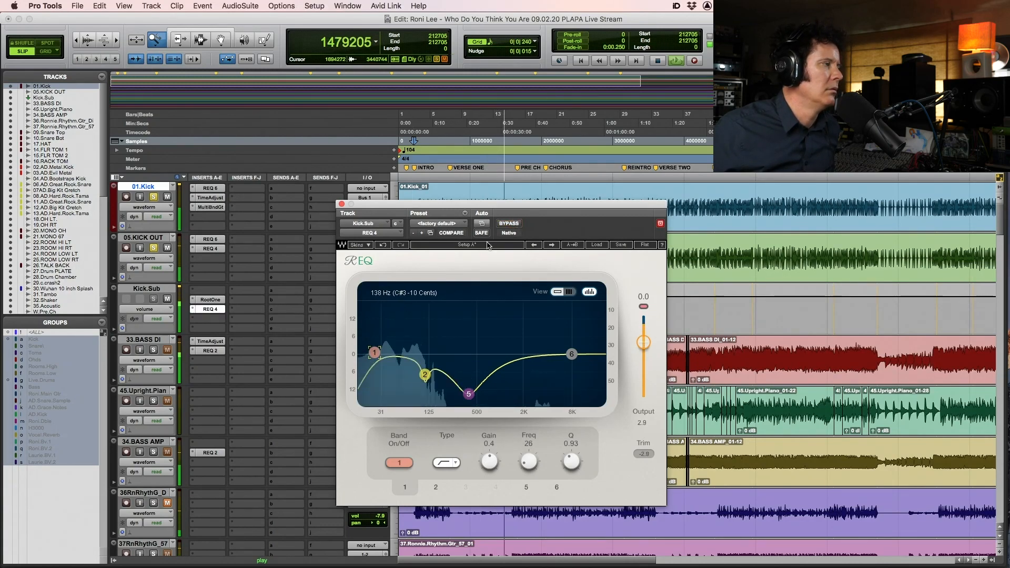
# Check the solo of 05.KICK OUT during playback, then close the REQ 4 window and save the session
pyautogui.click(154, 248)
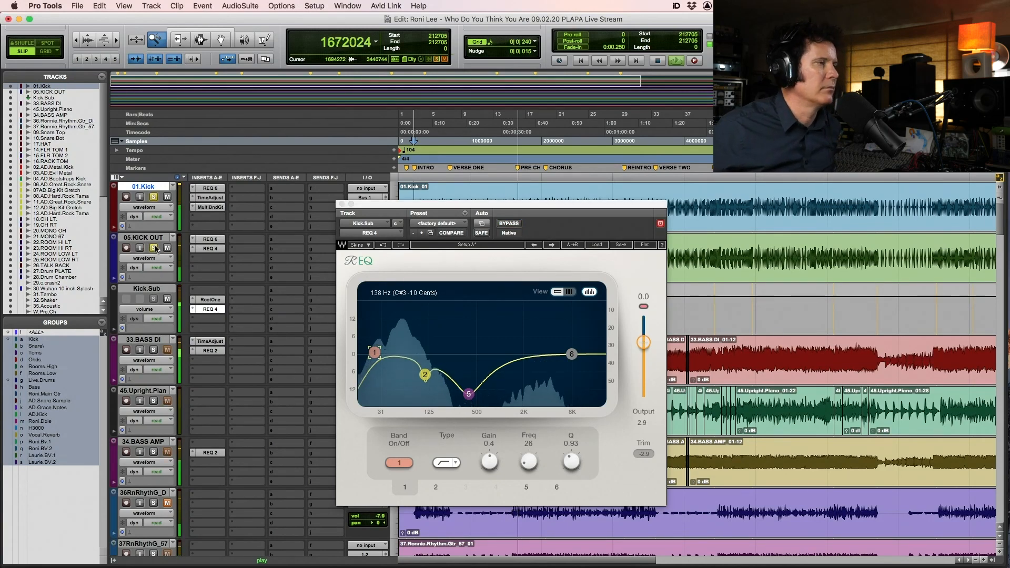
pyautogui.click(341, 204)
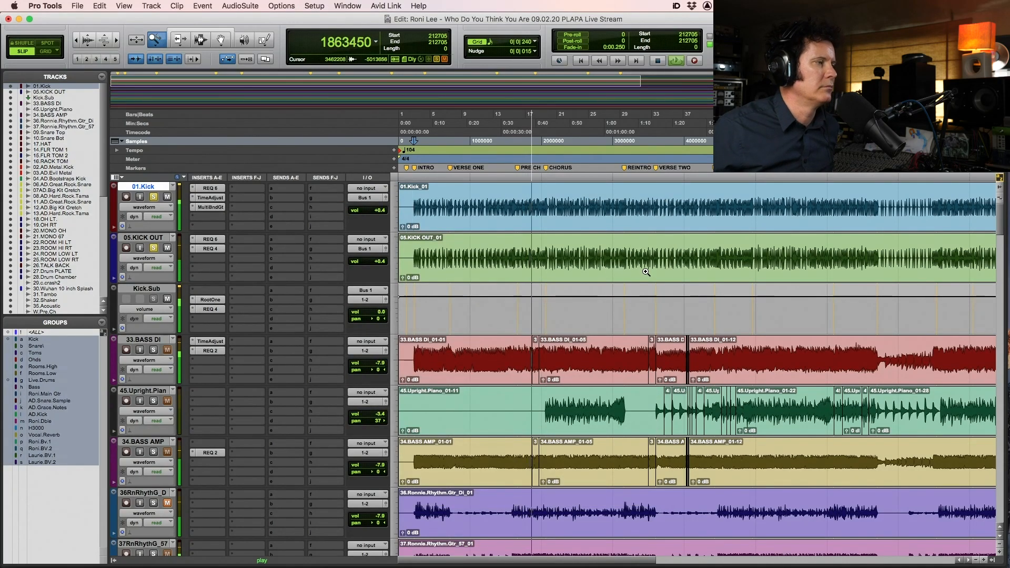
pyautogui.press('super+s')
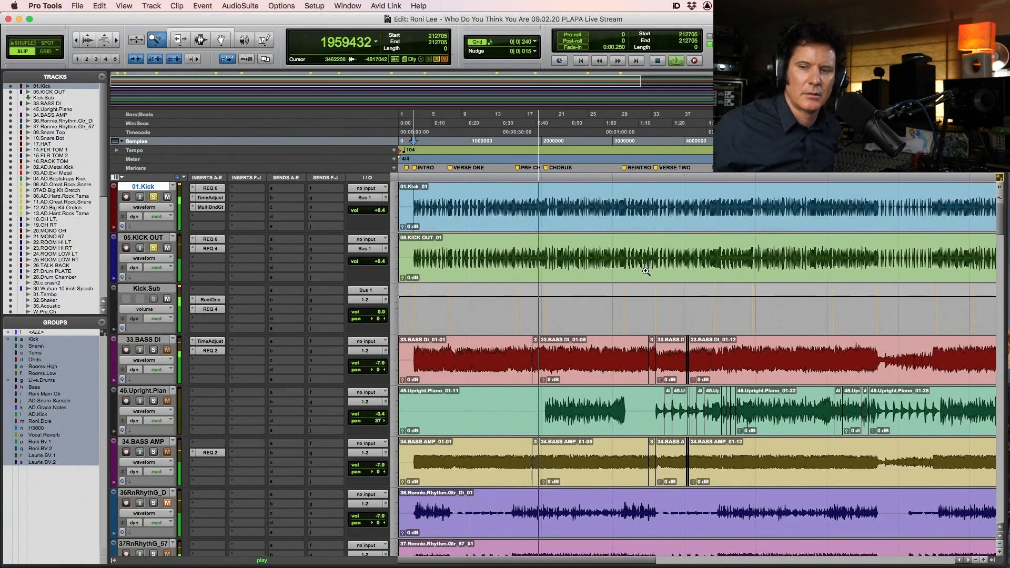
# Clear the kick solos, solo only 01.Kick, and play it from the intro
pyautogui.press('Escape')
pyautogui.press('Escape')
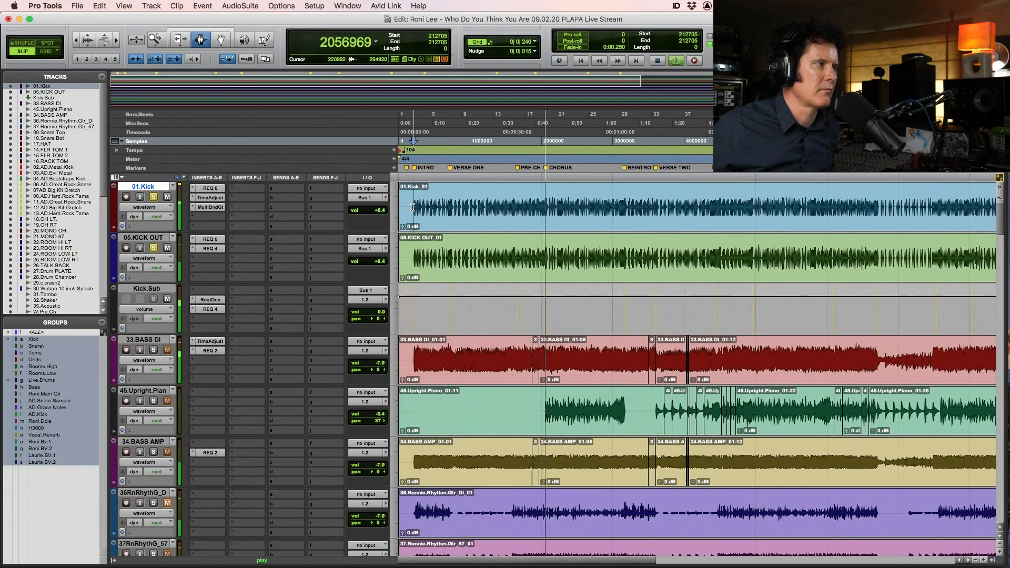
pyautogui.click(410, 206)
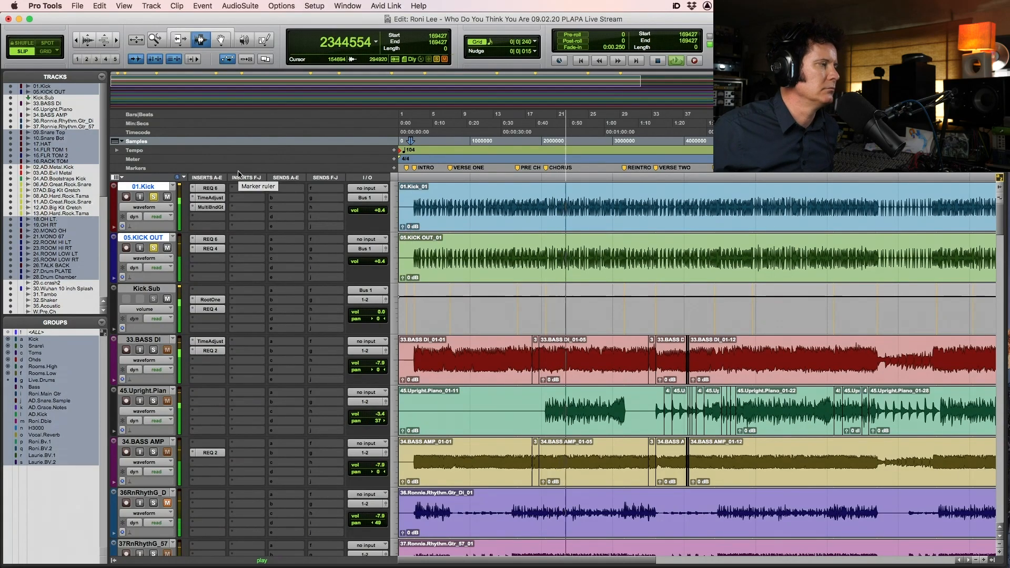
pyautogui.press('space')
pyautogui.keyDown('super'); pyautogui.click(154, 197); pyautogui.keyUp('super')
pyautogui.click(154, 197)
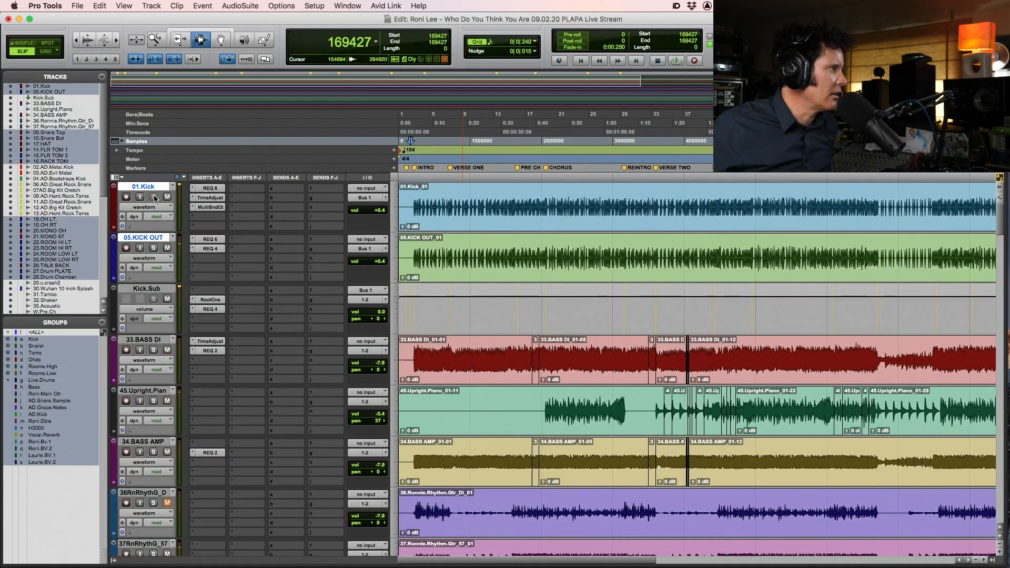
pyautogui.keyDown('super'); pyautogui.click(154, 197); pyautogui.keyUp('super')
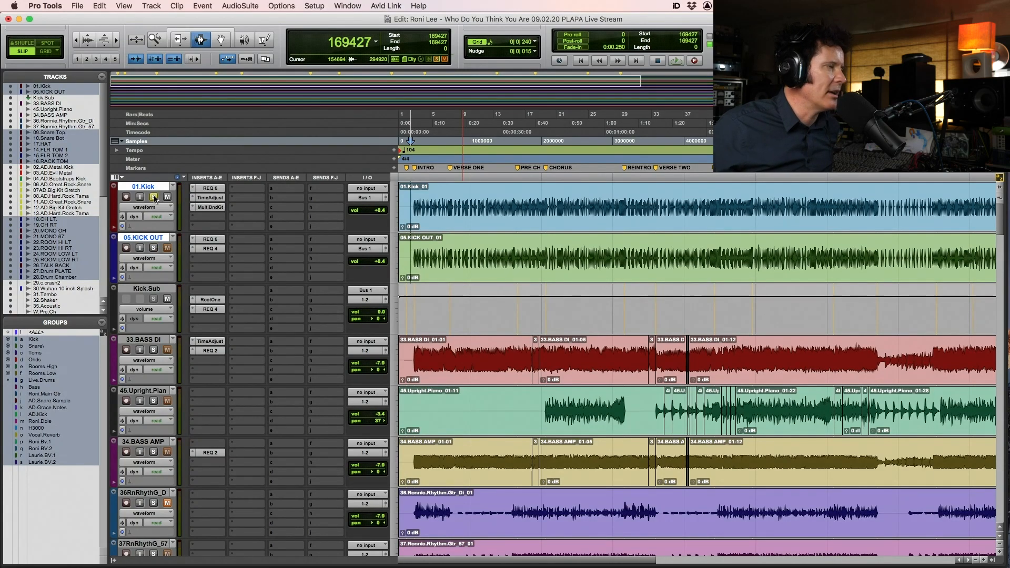
pyautogui.click(416, 196)
pyautogui.press('space')
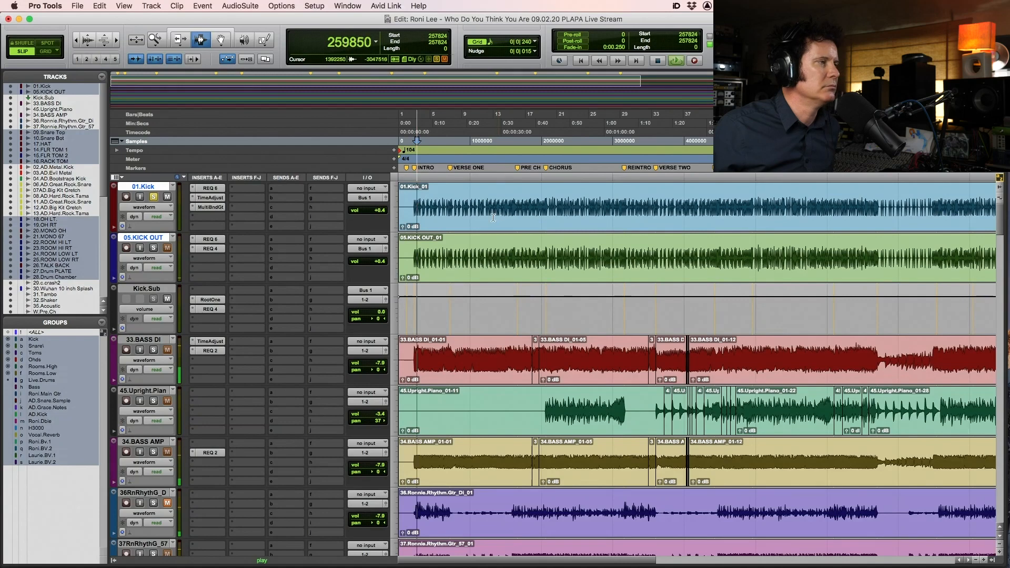
# Open the Multi Band Gate on 01.Kick and lower its threshold to -25 dB
pyautogui.click(220, 208)
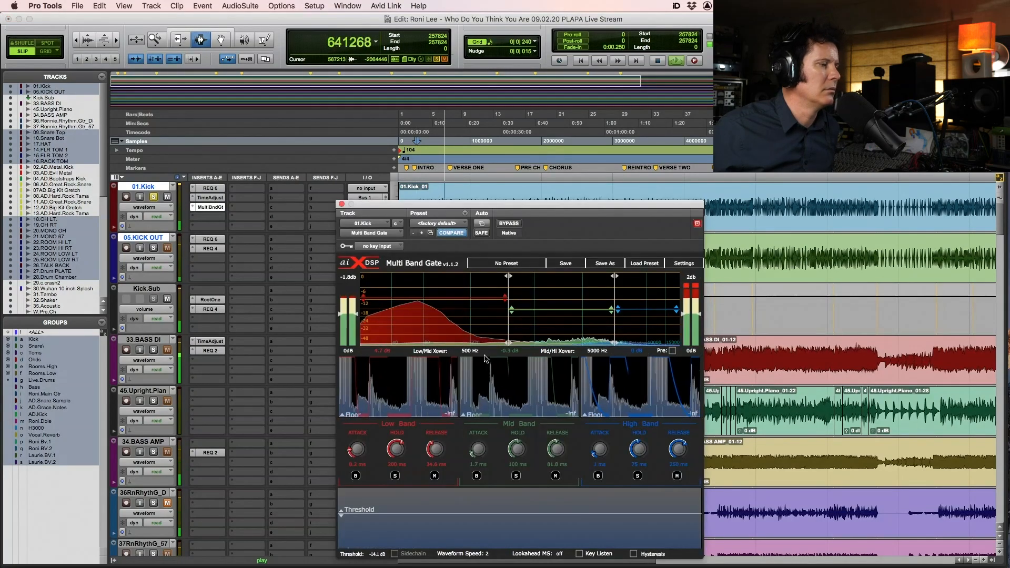
pyautogui.moveTo(552, 205); pyautogui.dragTo(547, 136)
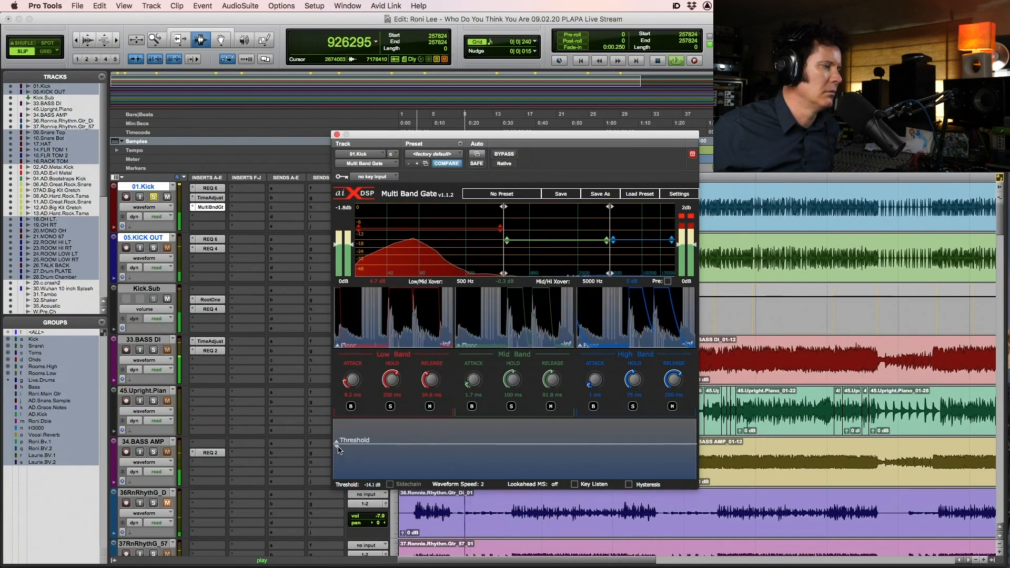
pyautogui.moveTo(338, 448); pyautogui.dragTo(342, 459)
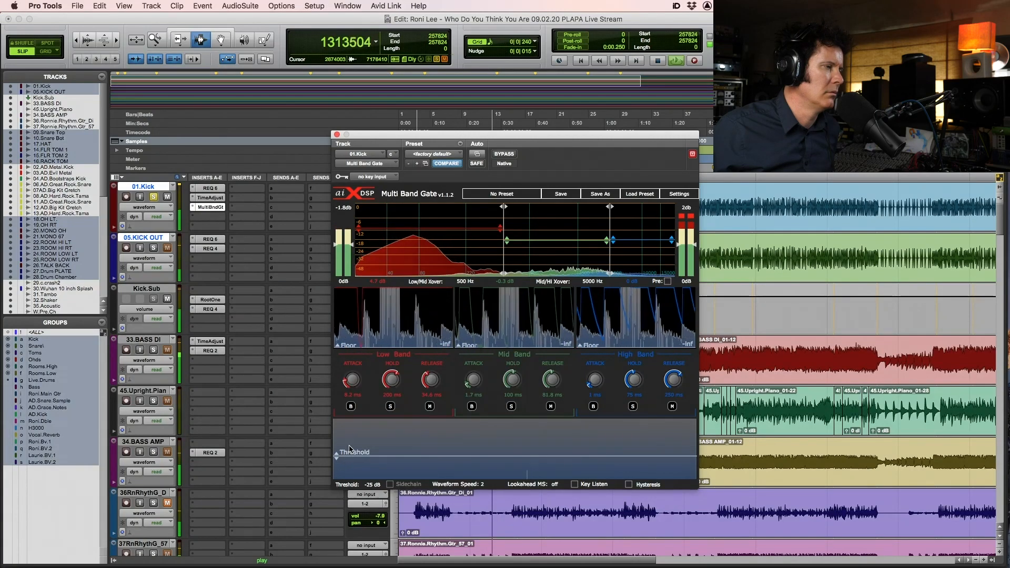
# Shorten the gate's low, mid and high band release times, with the mid band at 7.4 ms
pyautogui.moveTo(431, 379); pyautogui.dragTo(431, 384)
pyautogui.moveTo(552, 379); pyautogui.dragTo(546, 417)
pyautogui.moveTo(673, 378); pyautogui.dragTo(673, 392)
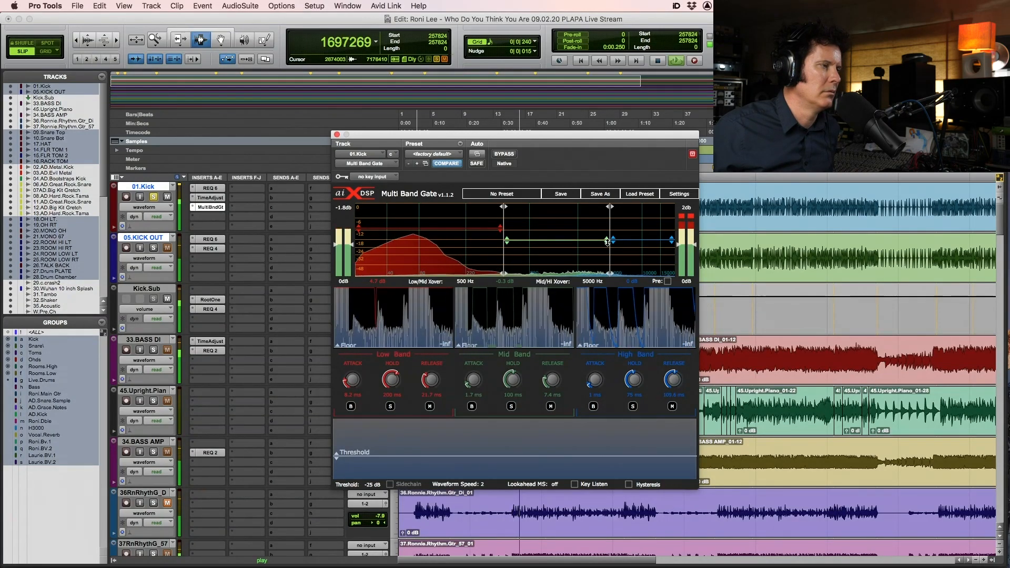
# Compare 01.Kick with the Multi Band Gate bypassed and enabled, stop playback, and close the gate
pyautogui.click(508, 154)
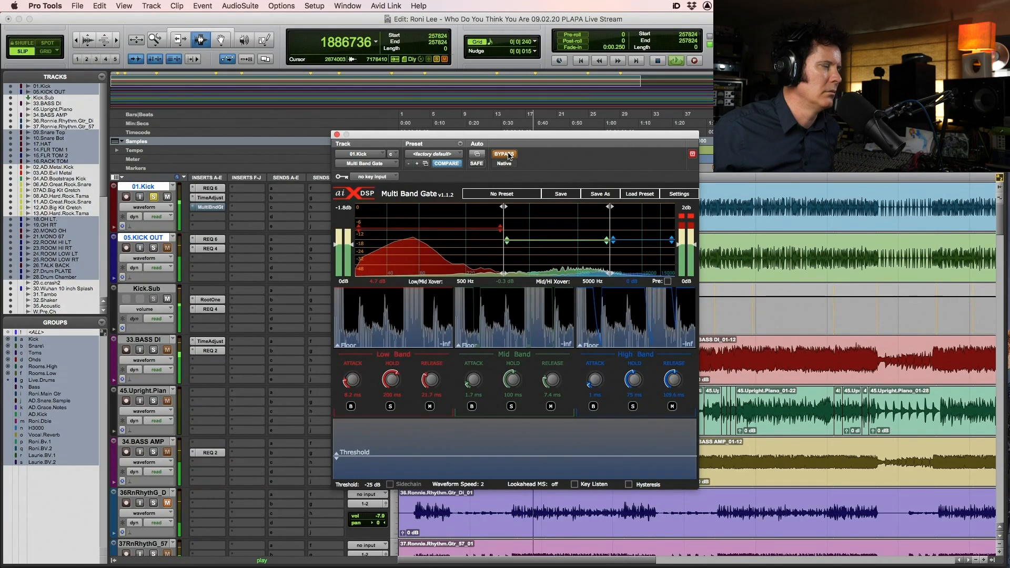
pyautogui.click(508, 154)
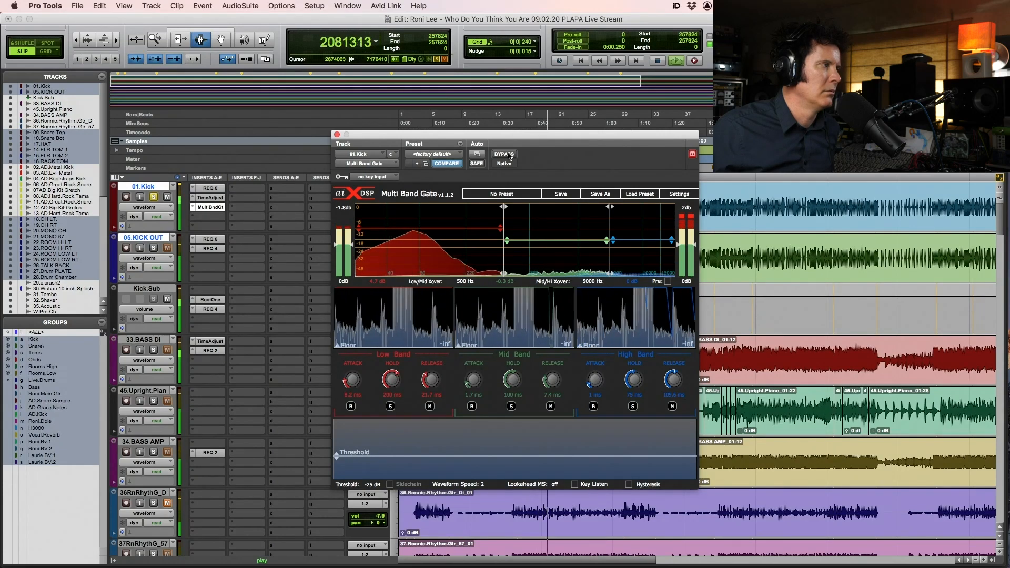
pyautogui.press('space')
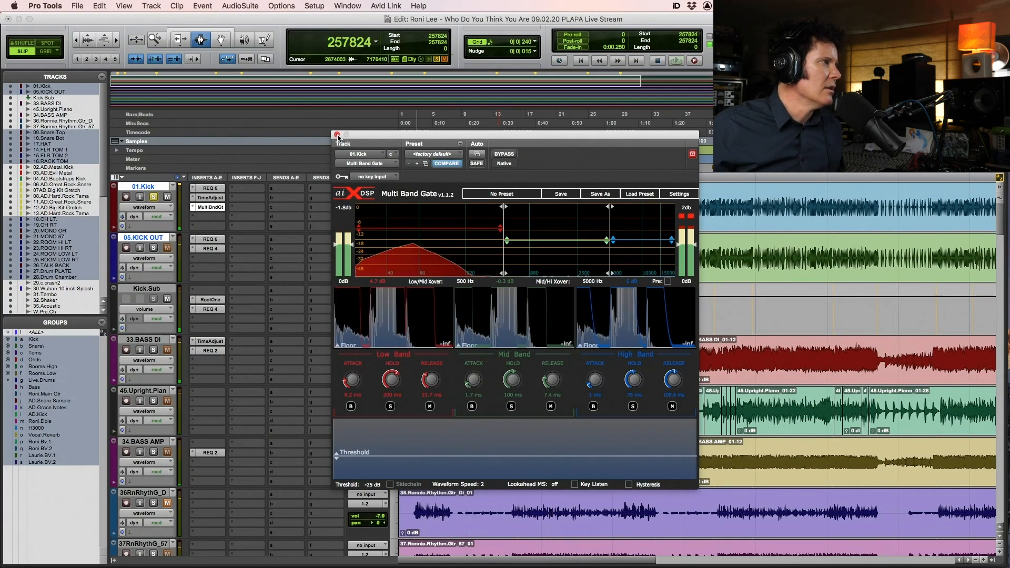
pyautogui.click(337, 135)
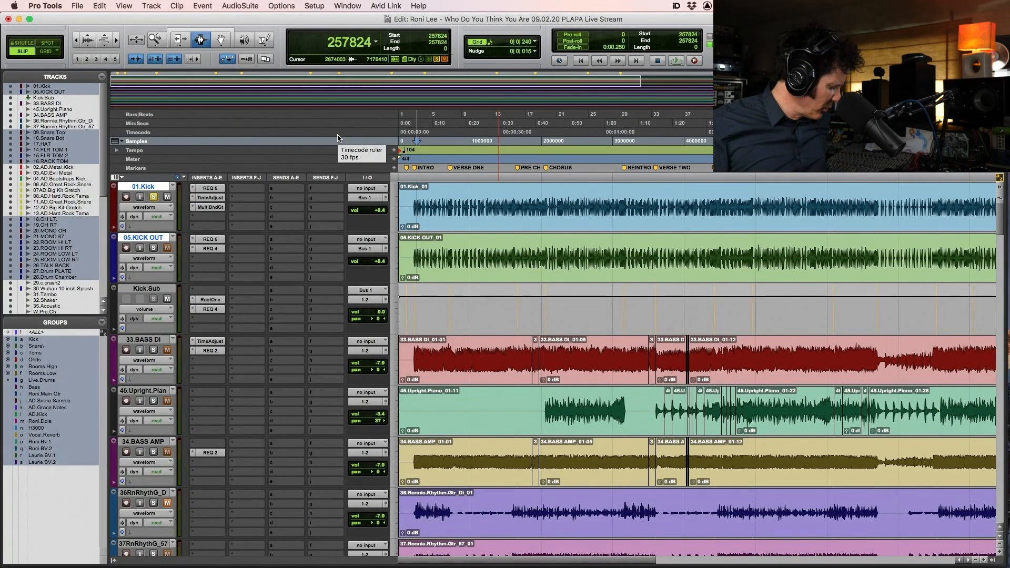
# Place the edit cursor on 01.Kick just at the start of the intro
pyautogui.press('F5')
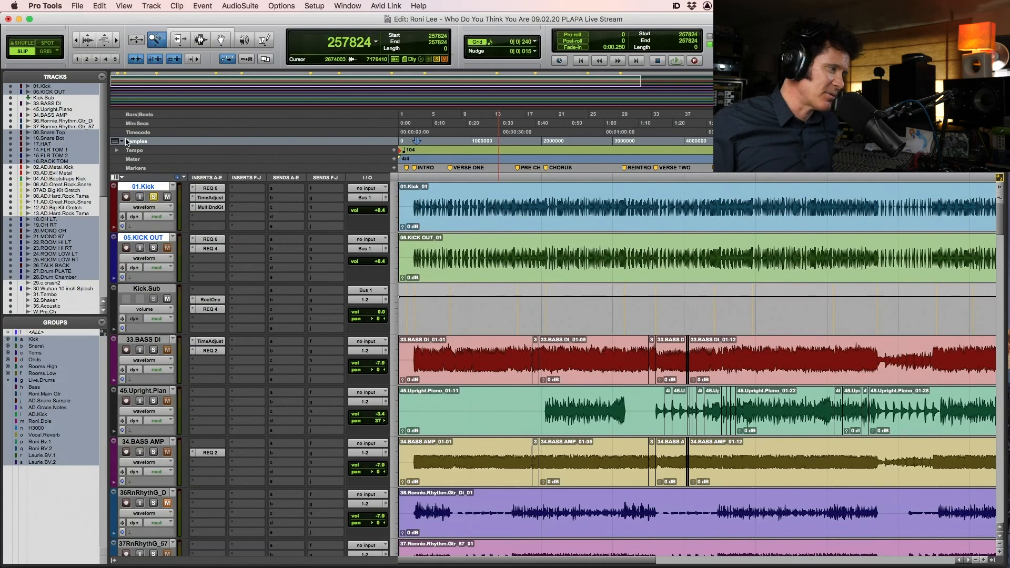
pyautogui.press('F7')
pyautogui.click(419, 207)
pyautogui.click(414, 206)
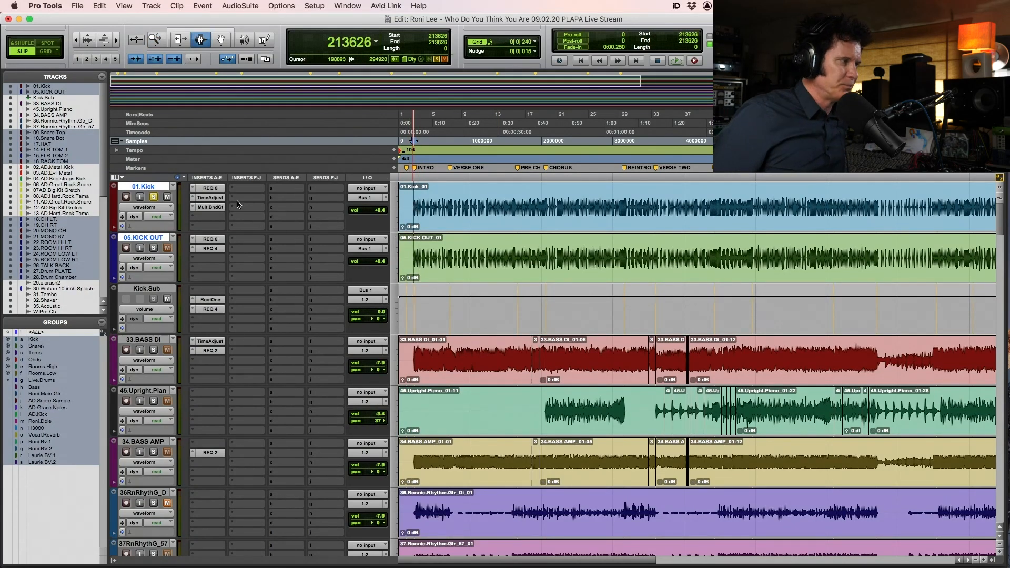
# Move the 02.AD.Metal.Kick, 03.AD.Evil Metal and 04.AD.Bootstraps Kick tracks directly below 05.KICK OUT
pyautogui.click(55, 167)
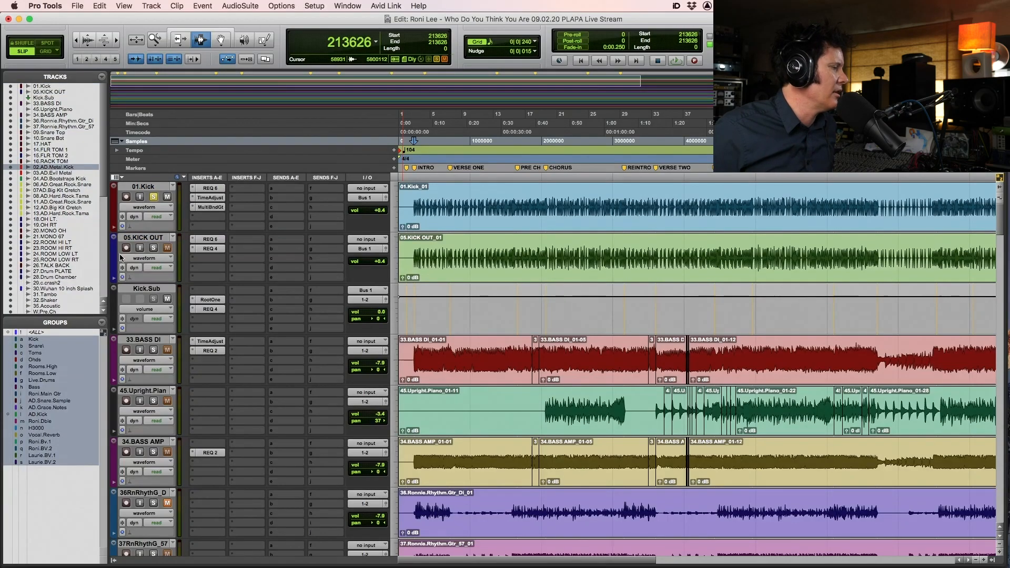
pyautogui.scroll(-15, 122, 253)
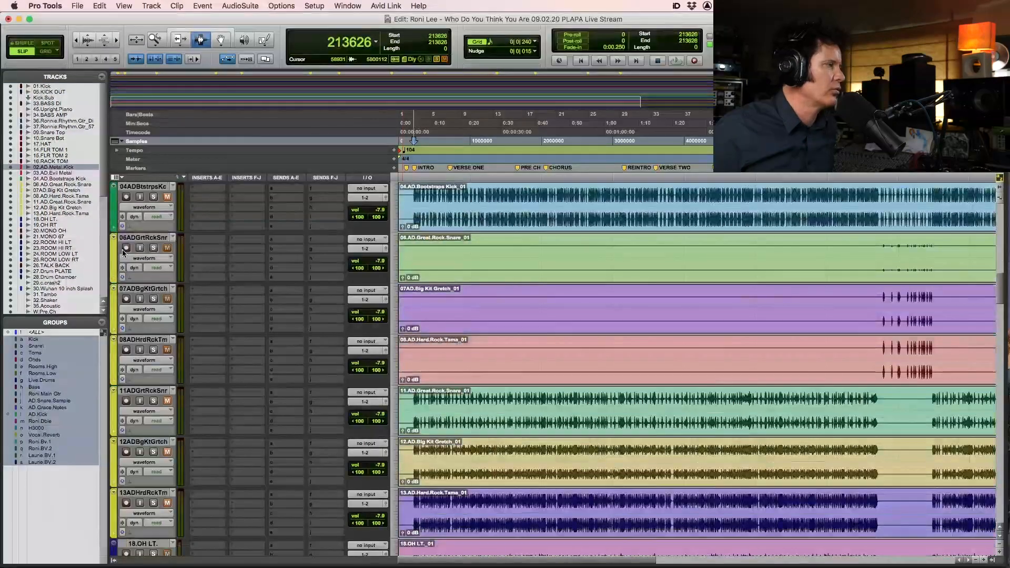
pyautogui.scroll(5, 123, 252)
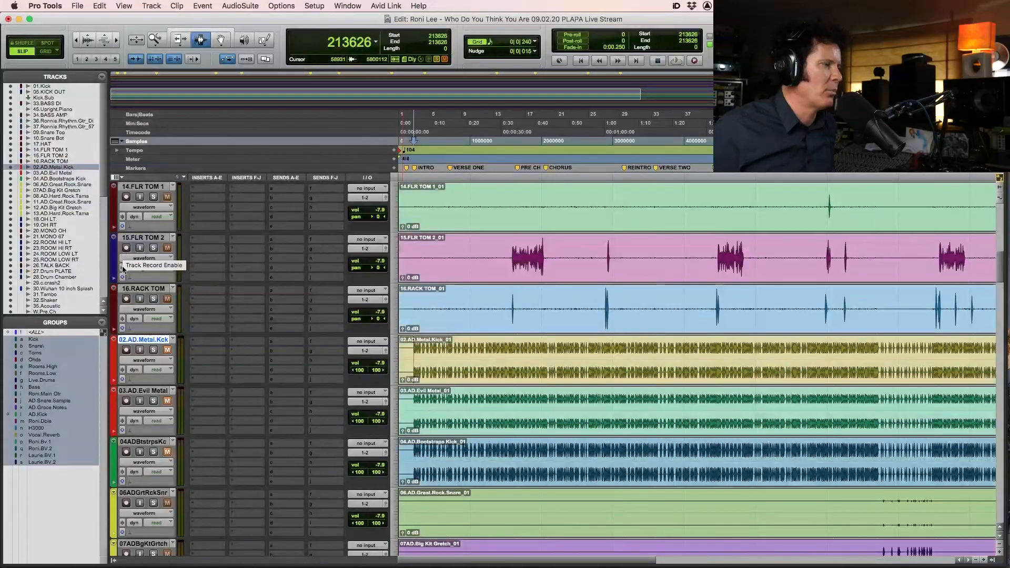
pyautogui.keyDown('shift'); pyautogui.click(159, 443); pyautogui.keyUp('shift')
pyautogui.moveTo(153, 339); pyautogui.dragTo(216, 282)
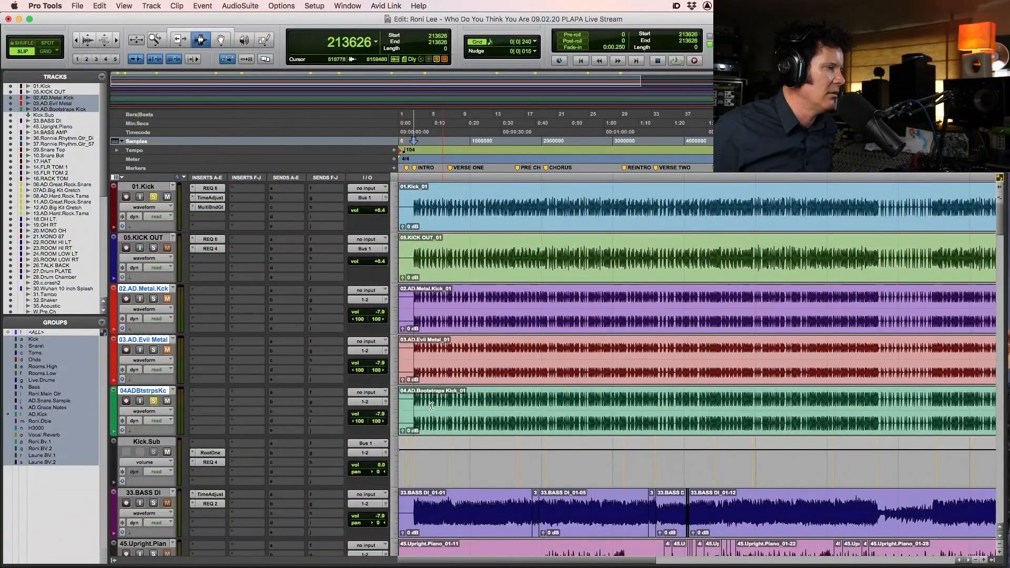
# Clear the solo on 01.Kick and solo the three selected AD kick sample tracks
pyautogui.keyDown('alt'); pyautogui.click(155, 401); pyautogui.keyUp('alt')
pyautogui.keyDown('alt'); pyautogui.keyDown('shift'); pyautogui.click(154, 401); pyautogui.keyUp('shift'); pyautogui.keyUp('alt')
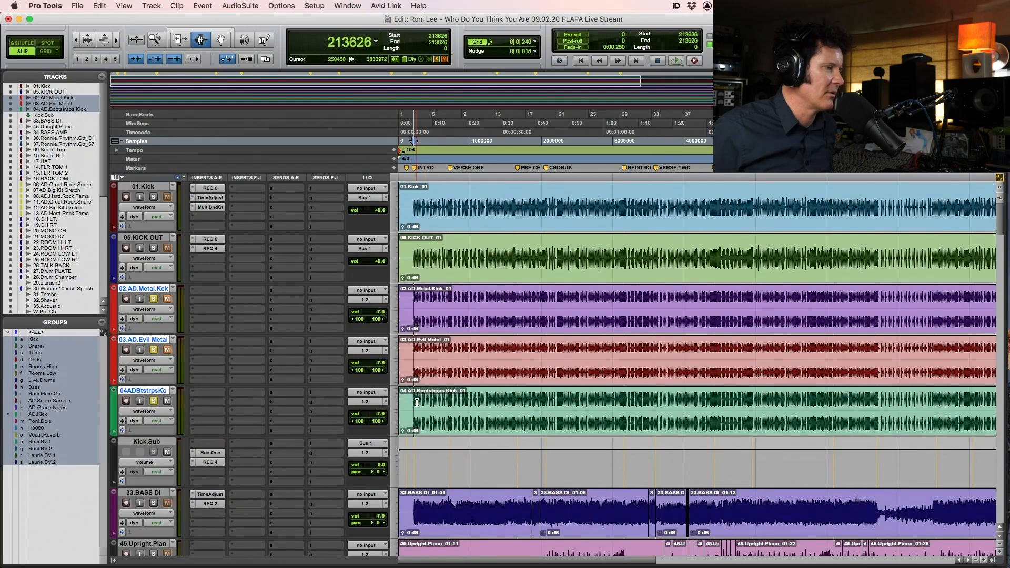
# Listen to the three soloed AD kick samples from the start of the intro
pyautogui.press('F5')
pyautogui.press('space')
pyautogui.moveTo(411, 399); pyautogui.dragTo(457, 399)
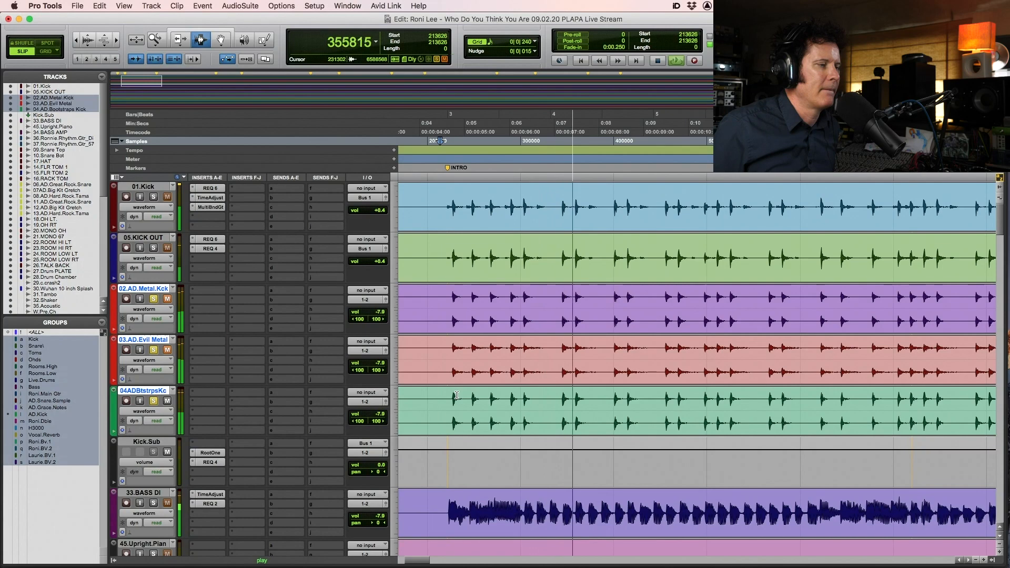
pyautogui.press('space')
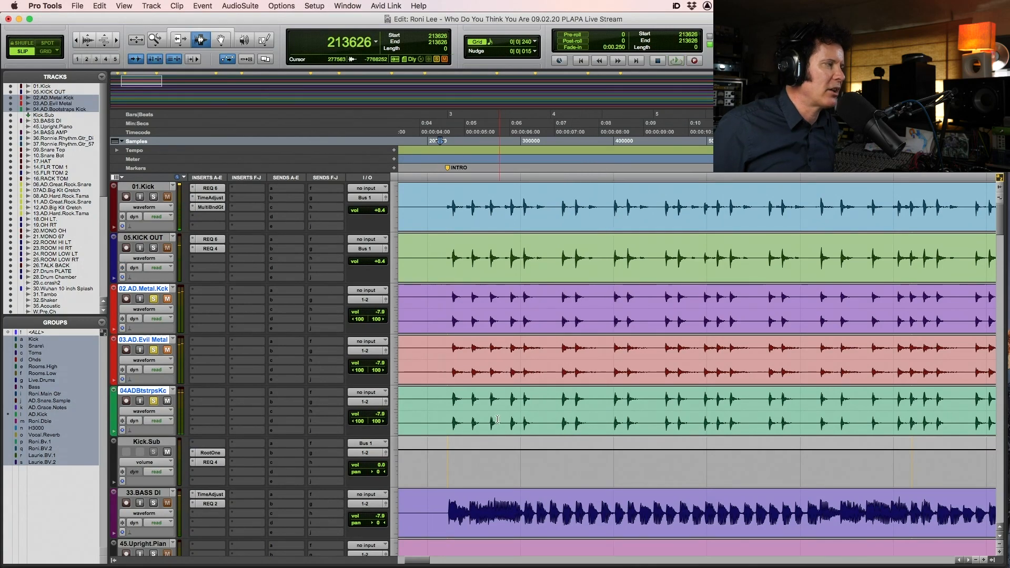
pyautogui.click(451, 404)
pyautogui.press('space')
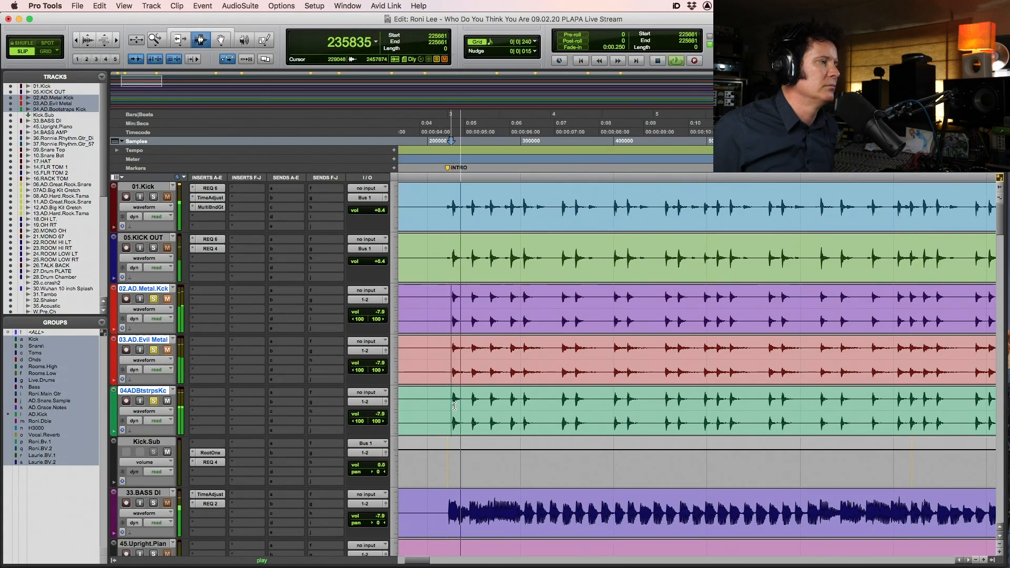
pyautogui.press('space')
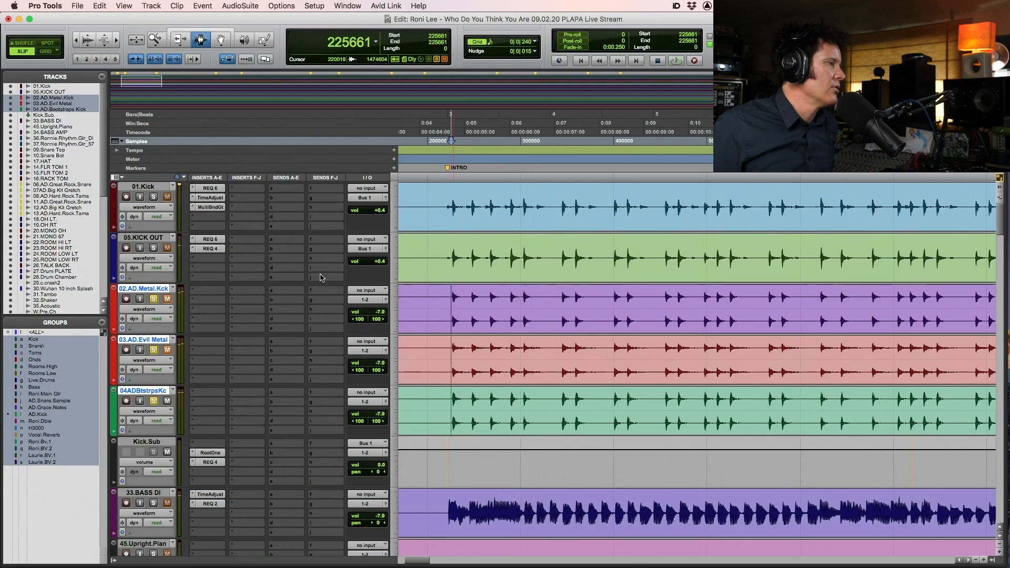
# Route the output of 04.AD.Bootstraps Kick to Bus 1 and play the soloed samples from the intro
pyautogui.click(365, 402)
pyautogui.click(250, 336)
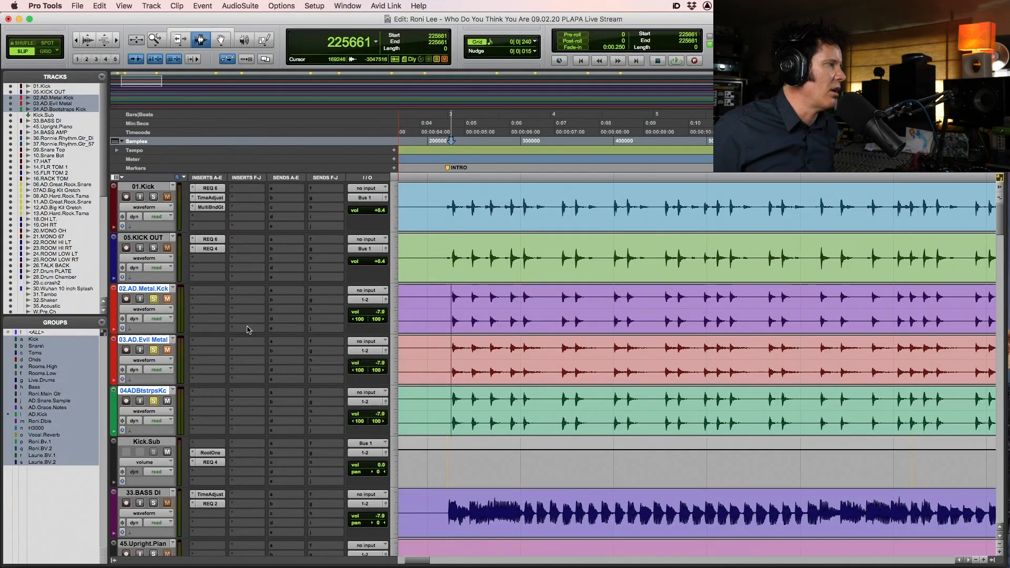
pyautogui.click(364, 401)
pyautogui.moveTo(370, 411)
pyautogui.moveTo(447, 413)
pyautogui.click(550, 20)
pyautogui.press('space')
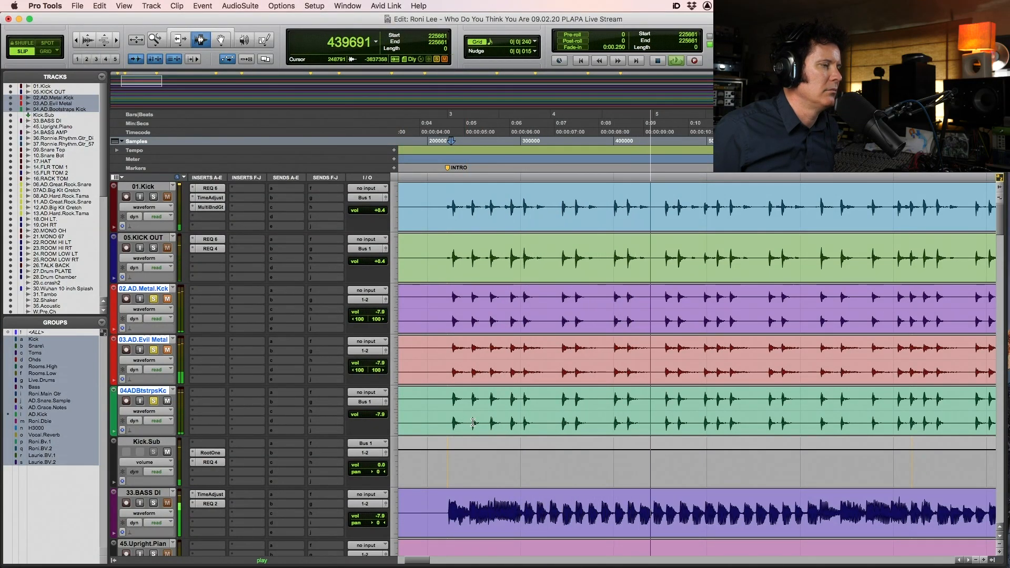
pyautogui.press('space')
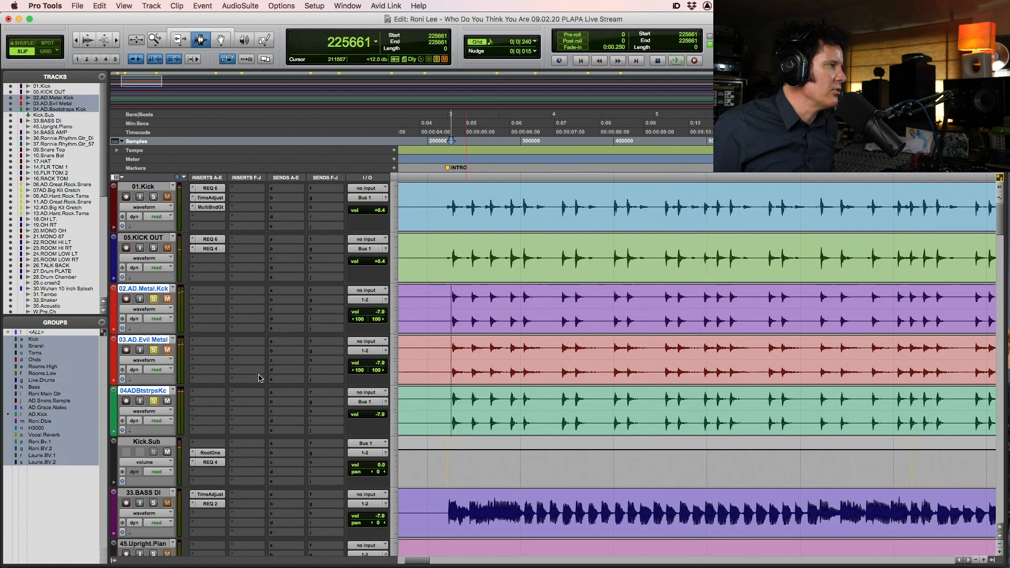
# Move the RootOne insert from Kick.Sub to 04.AD.Bootstraps Kick
pyautogui.scroll(-2, 258, 377)
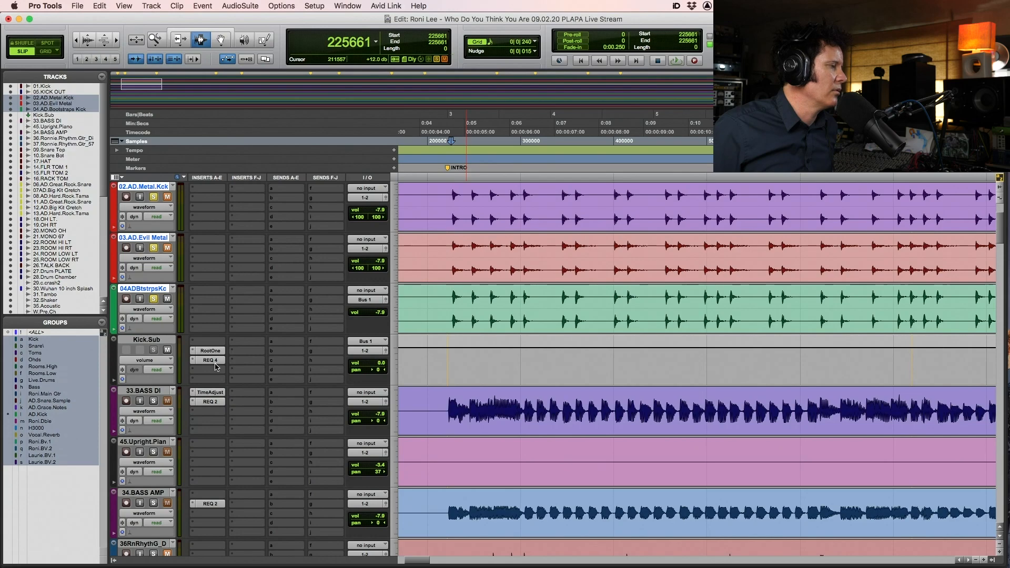
pyautogui.scroll(-5, 216, 367)
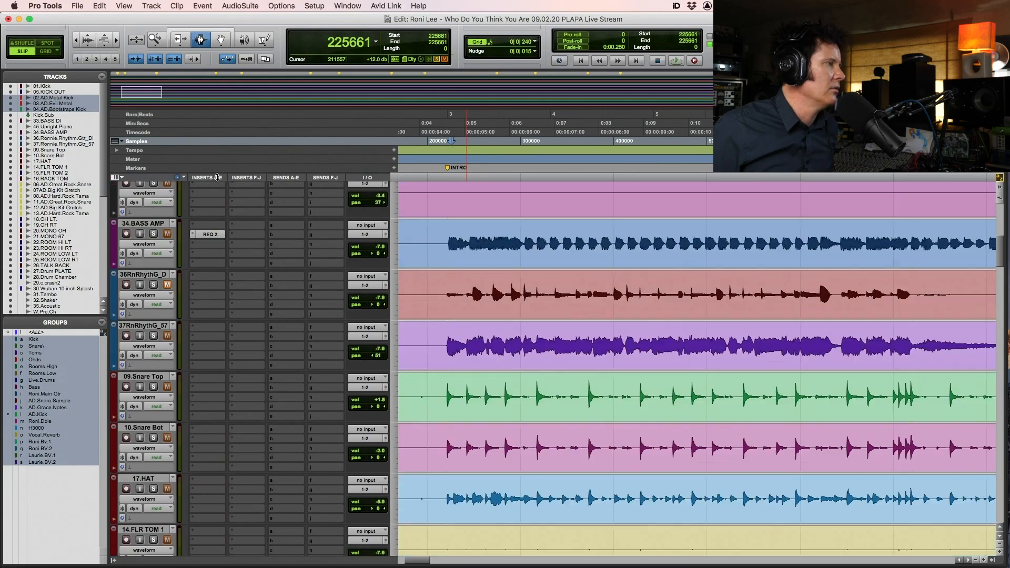
pyautogui.scroll(7, 208, 358)
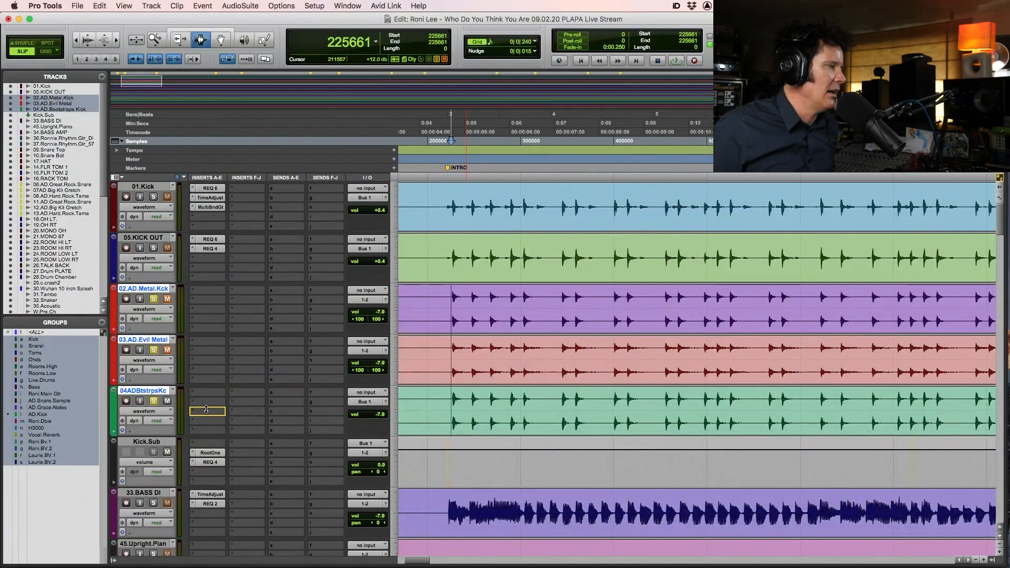
pyautogui.moveTo(205, 403); pyautogui.dragTo(204, 403)
# Set RootOne's Sub level on 04.AD.Bootstraps Kick to -5.9 dB during playback and compare the plug-in bypassed and enabled
pyautogui.click(451, 400)
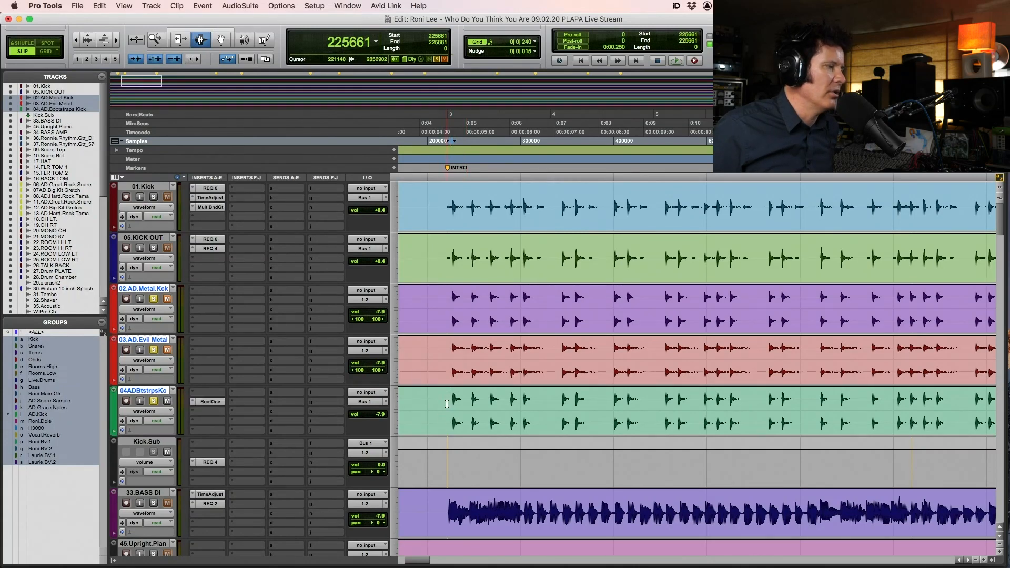
pyautogui.press('space')
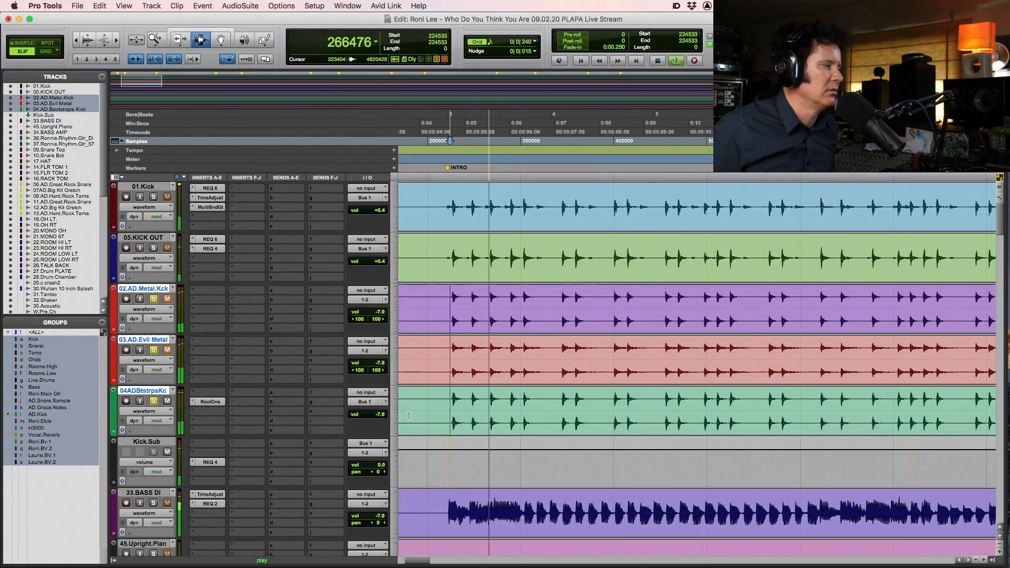
pyautogui.click(213, 402)
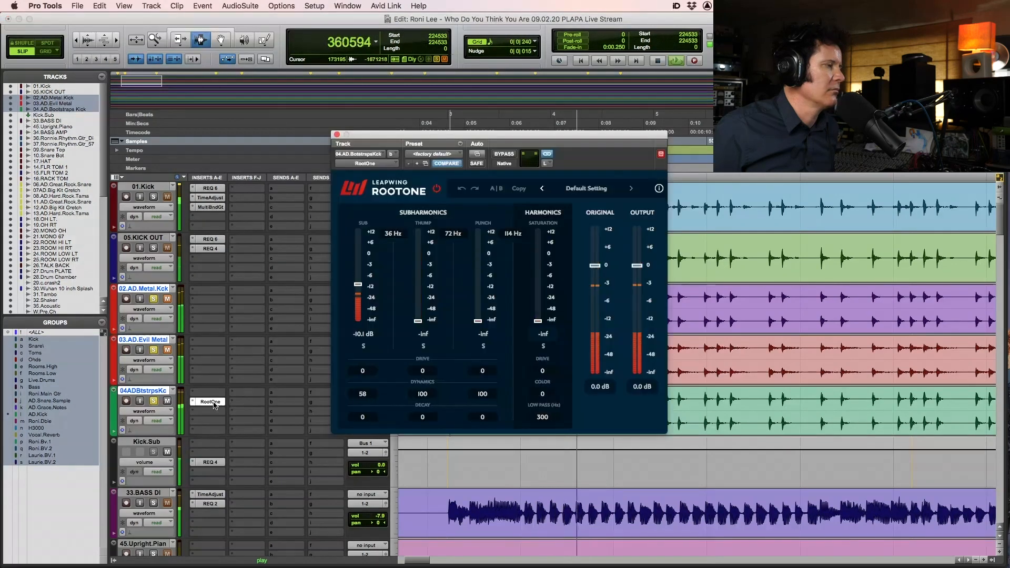
pyautogui.moveTo(358, 284); pyautogui.dragTo(361, 279)
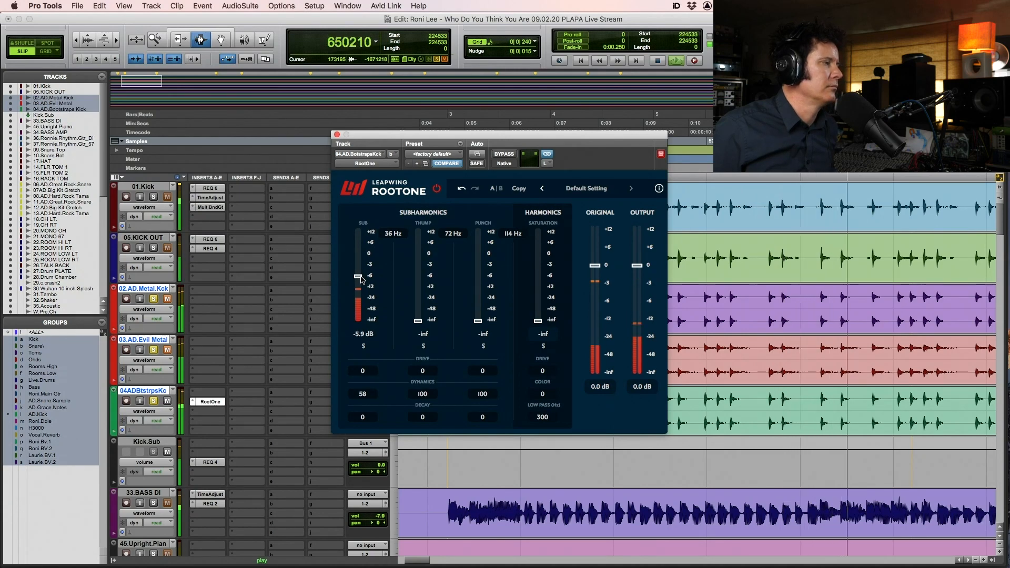
pyautogui.click(503, 155)
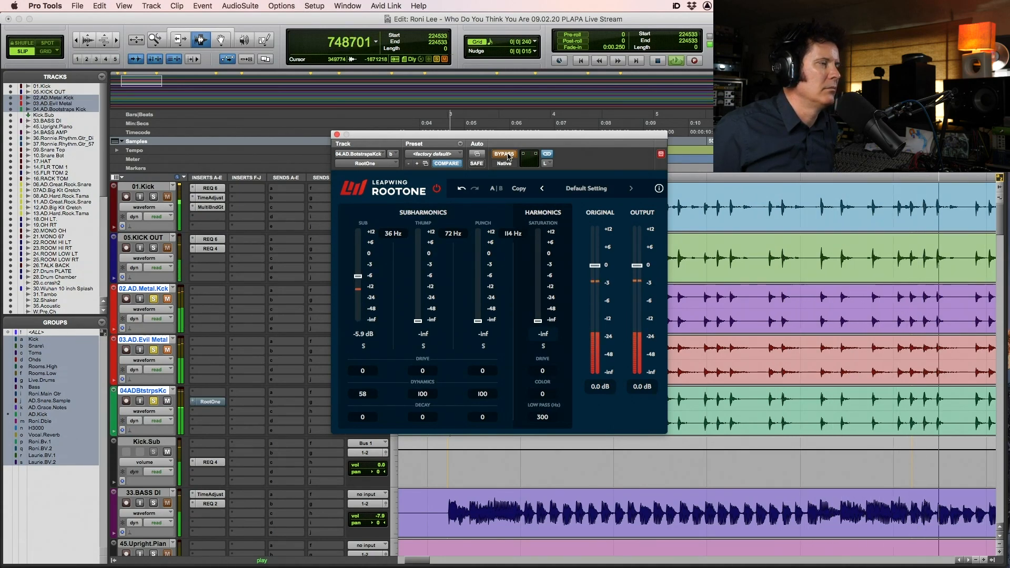
pyautogui.click(504, 155)
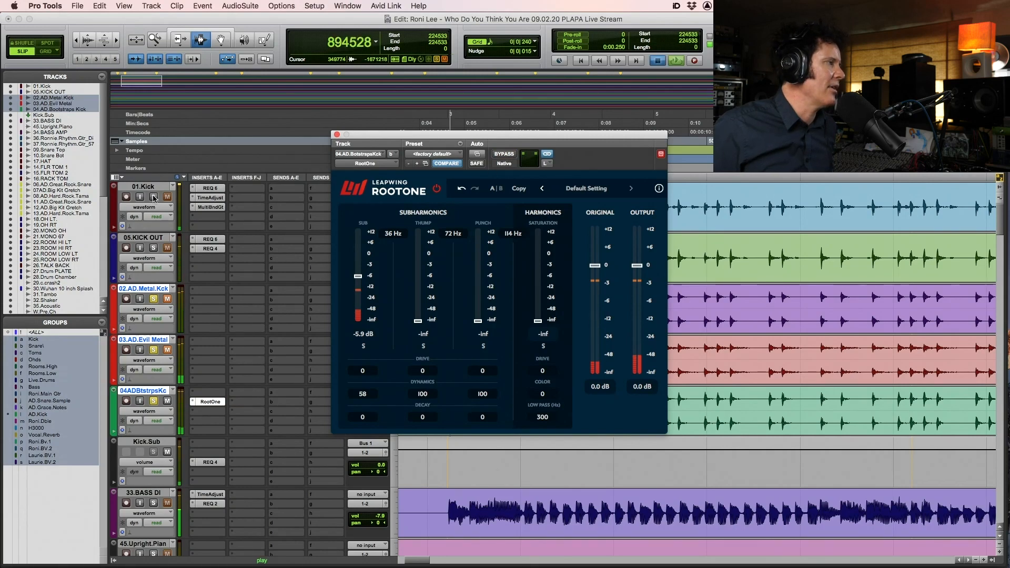
# Add 01.Kick and 05.KICK OUT to the soloed tracks, restart playback and close RootOne
pyautogui.press('space')
pyautogui.moveTo(154, 197); pyautogui.dragTo(151, 269)
pyautogui.press('space')
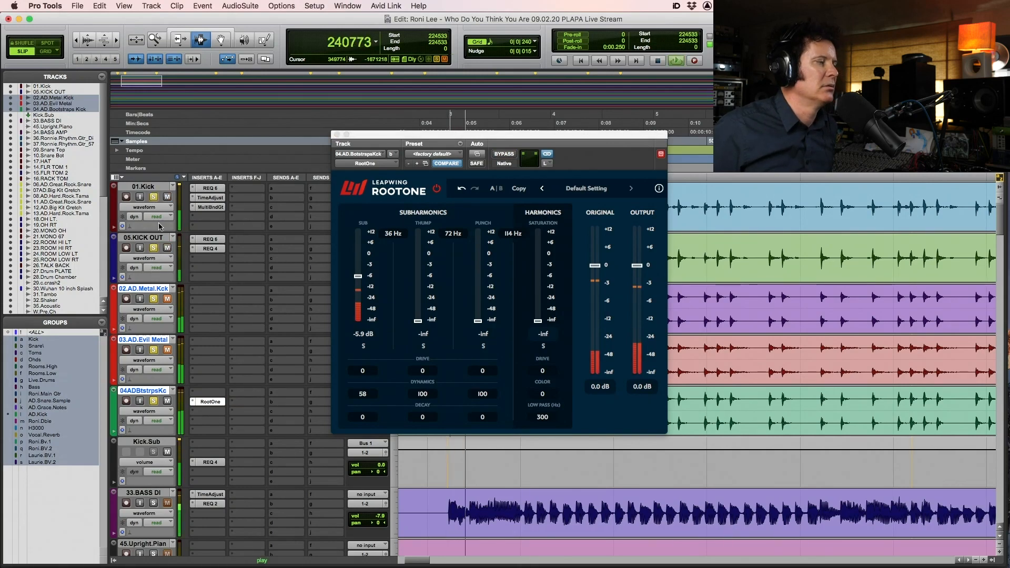
pyautogui.click(337, 135)
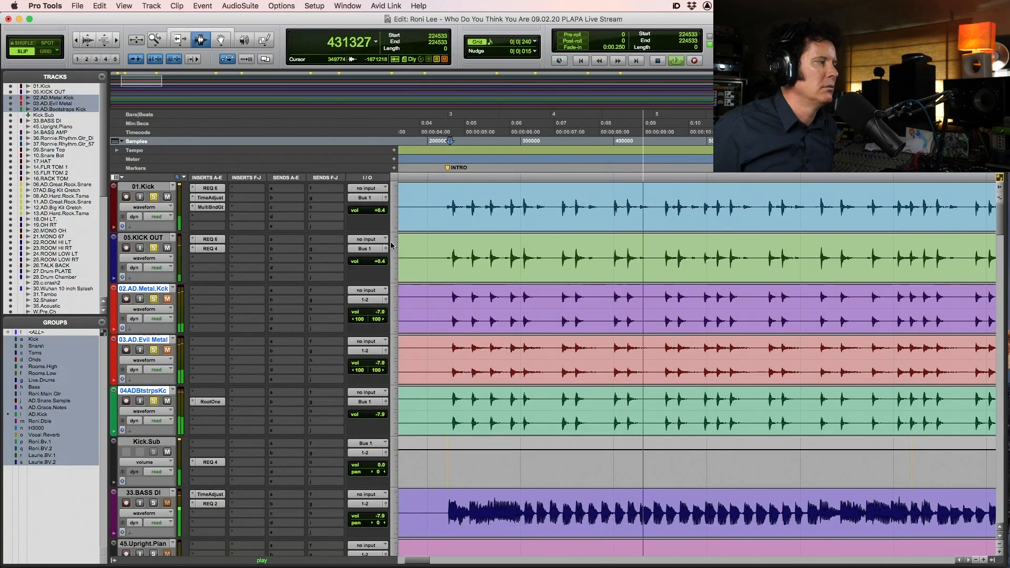
# Bypass the Multi Band Gate on 01.Kick and play that track alone from the start of the intro
pyautogui.click(215, 207)
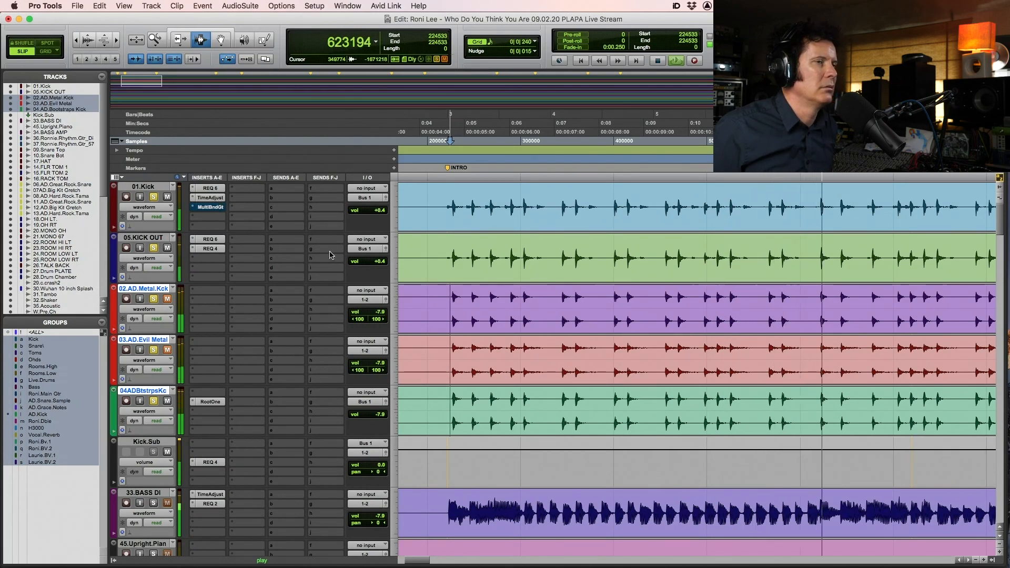
pyautogui.press('space')
pyautogui.keyDown('alt'); pyautogui.click(154, 197); pyautogui.keyUp('alt')
pyautogui.click(154, 197)
pyautogui.click(449, 203)
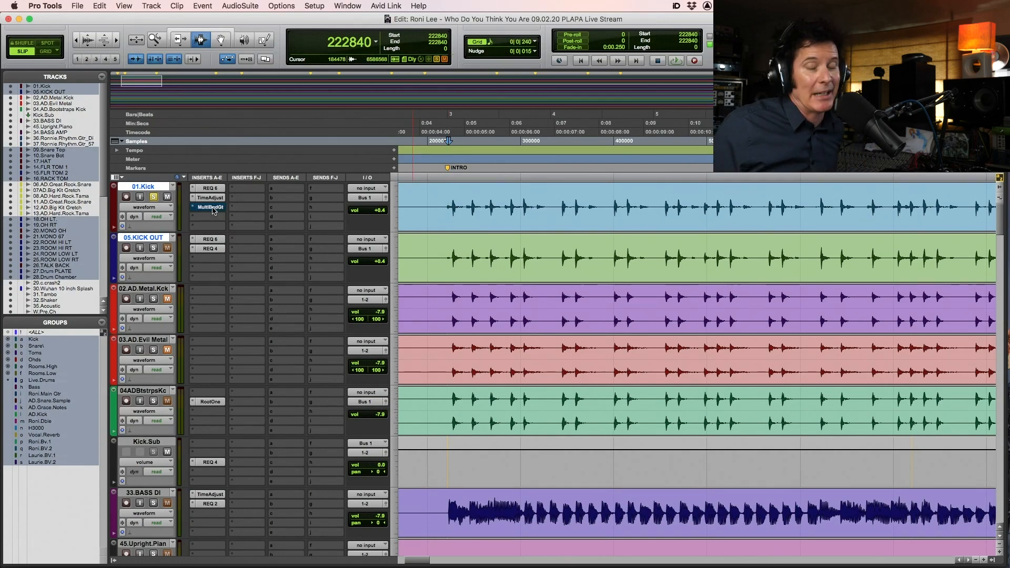
pyautogui.press('space')
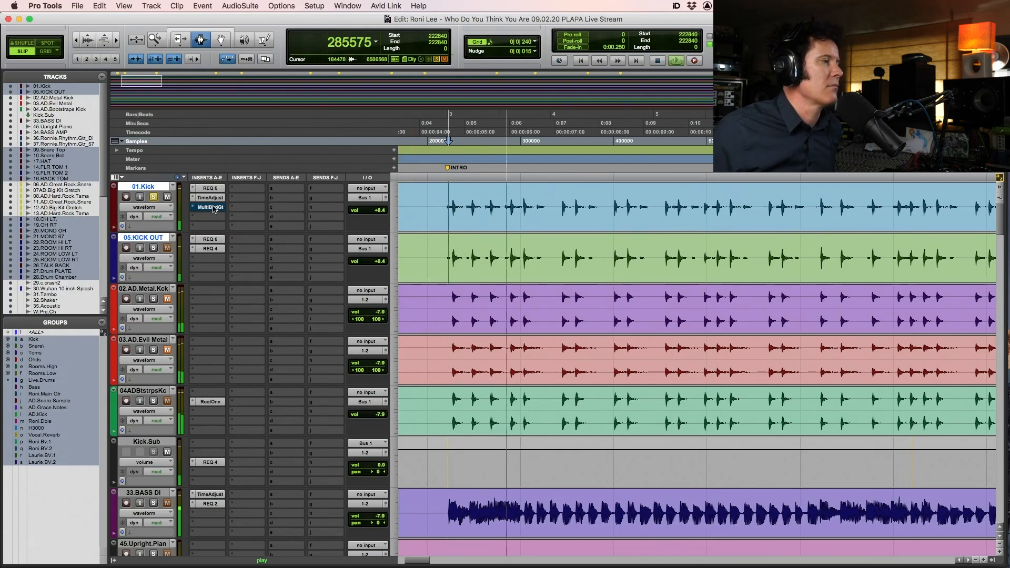
# Add 05.KICK OUT to the solo, set its volume to +1.6 dB and listen to it with the Bootstraps kick
pyautogui.click(152, 249)
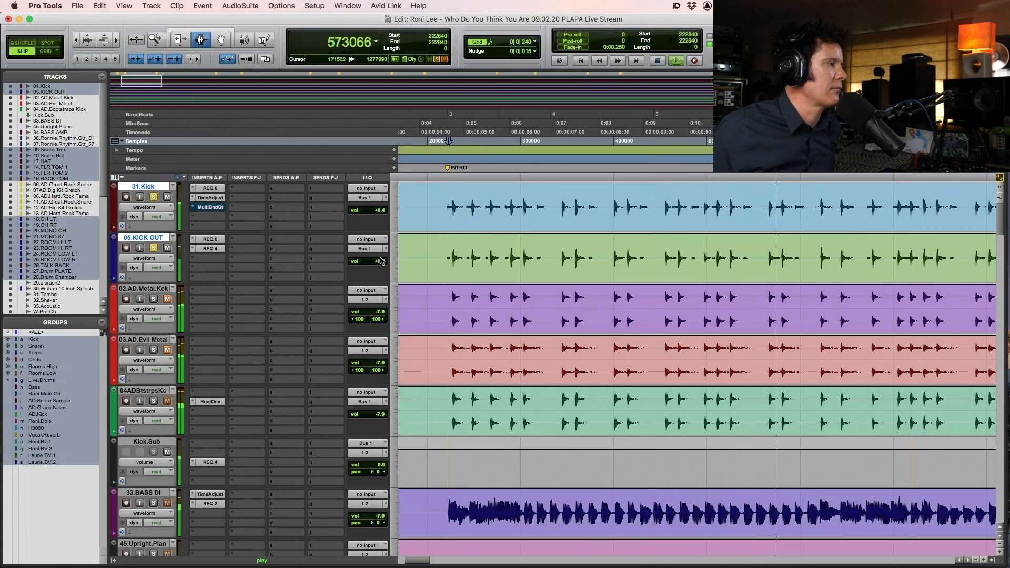
pyautogui.moveTo(381, 263); pyautogui.dragTo(380, 264)
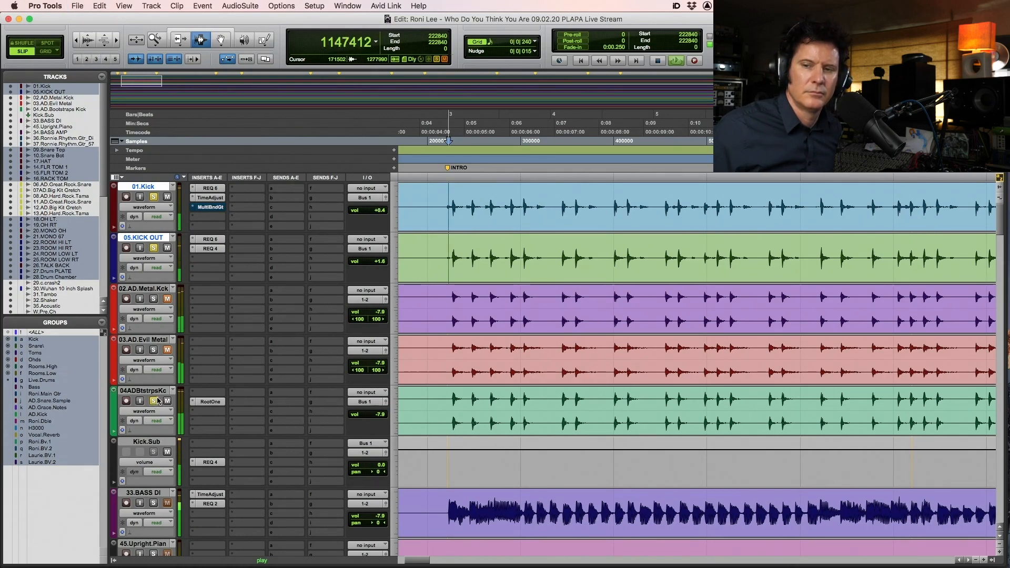
pyautogui.press('space')
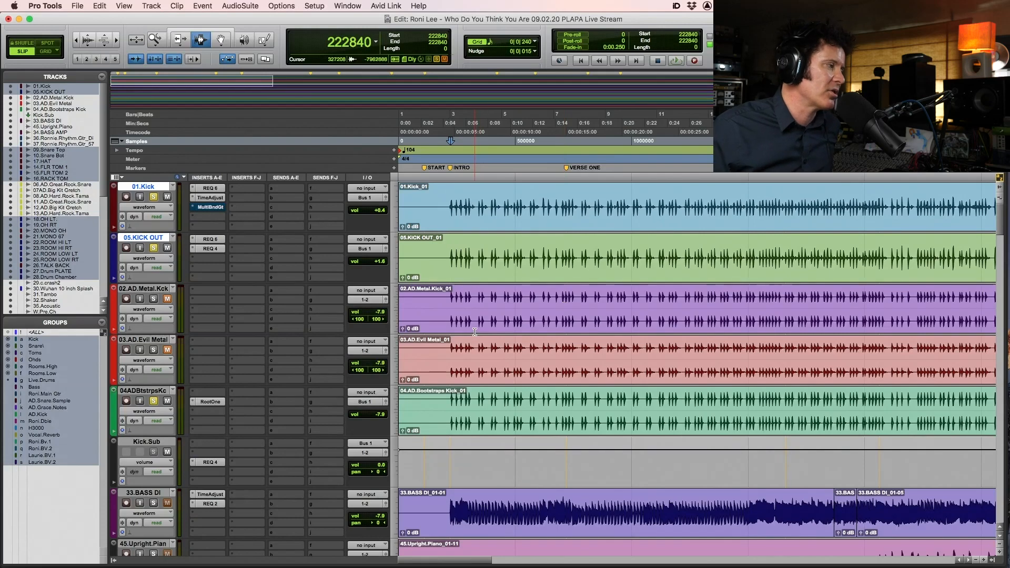
pyautogui.press('space')
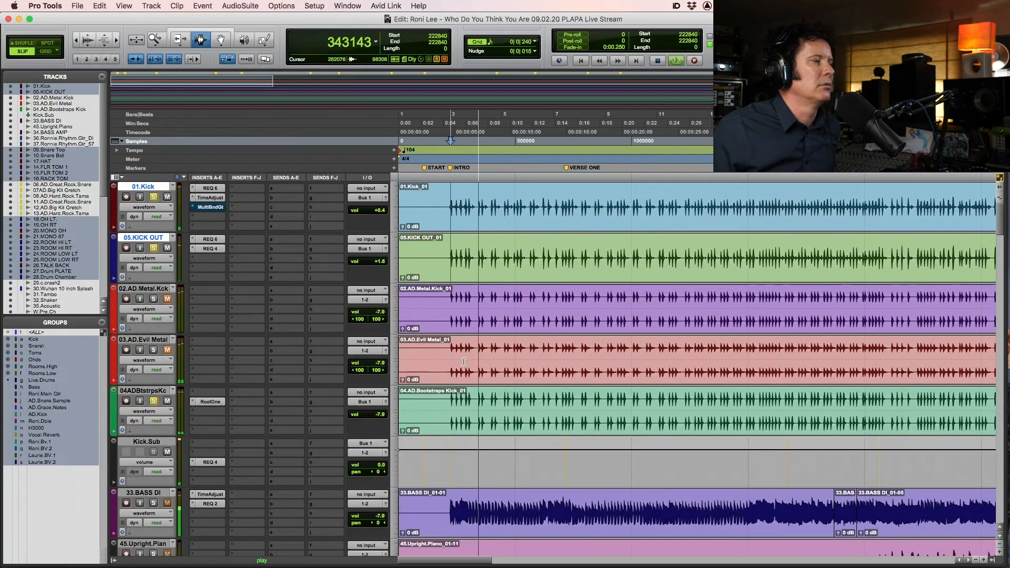
pyautogui.press('space')
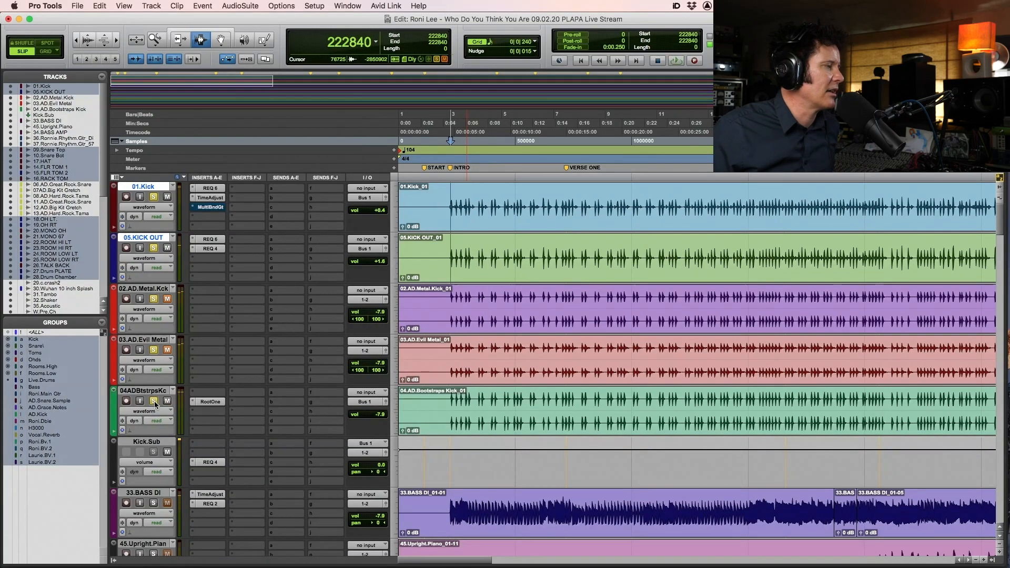
# Solo the live snare, hat and tom tracks alongside the kicks during playback, and stop
pyautogui.press('space')
pyautogui.scroll(-4, 420, 397)
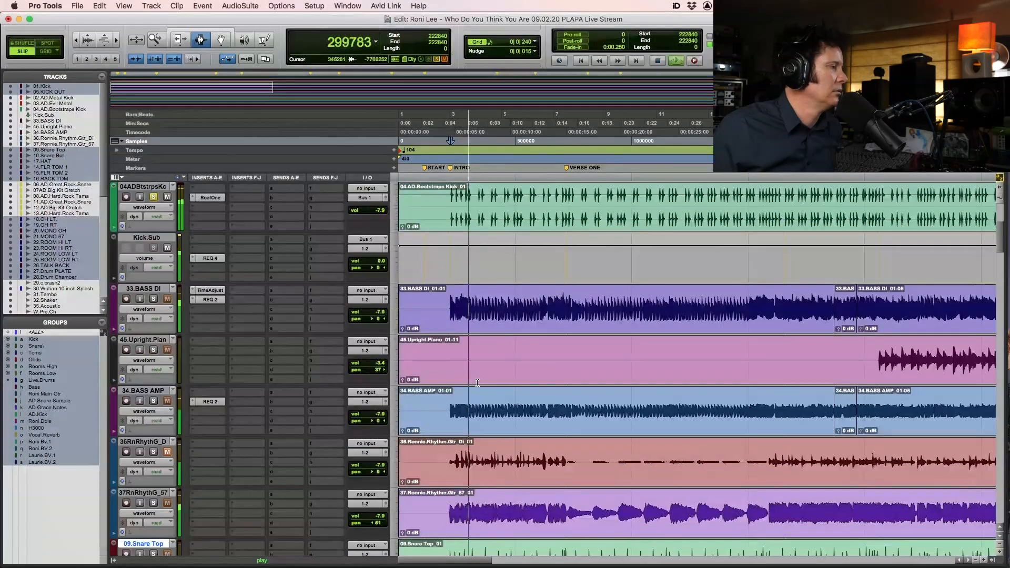
pyautogui.scroll(-3, 298, 351)
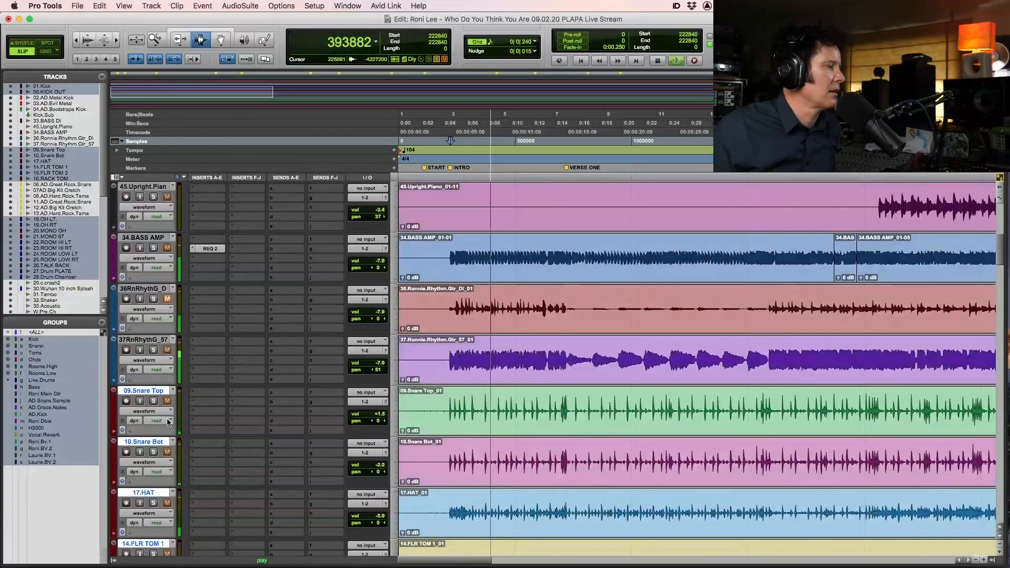
pyautogui.scroll(3, 298, 351)
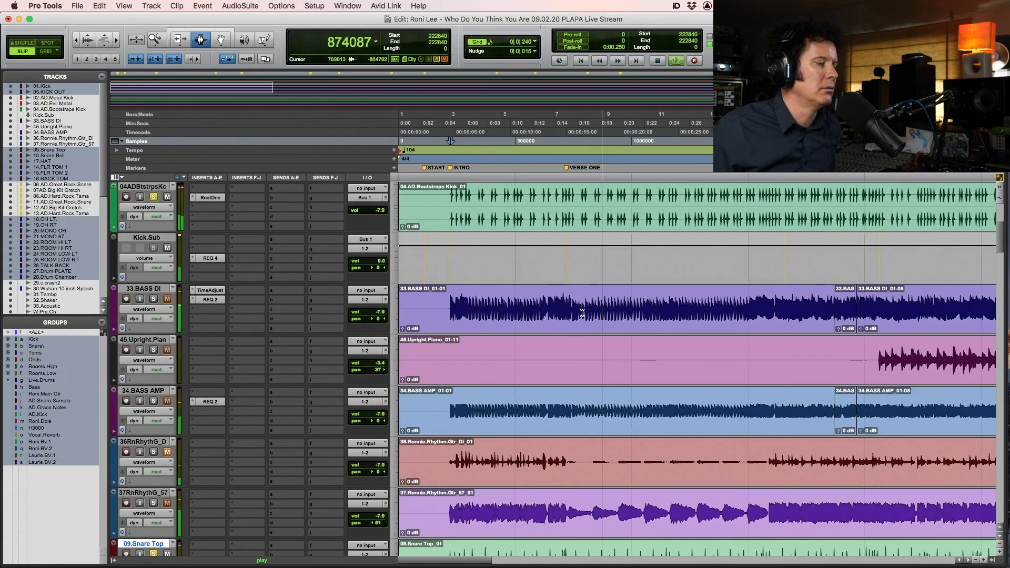
pyautogui.scroll(-3, 309, 374)
pyautogui.press('space')
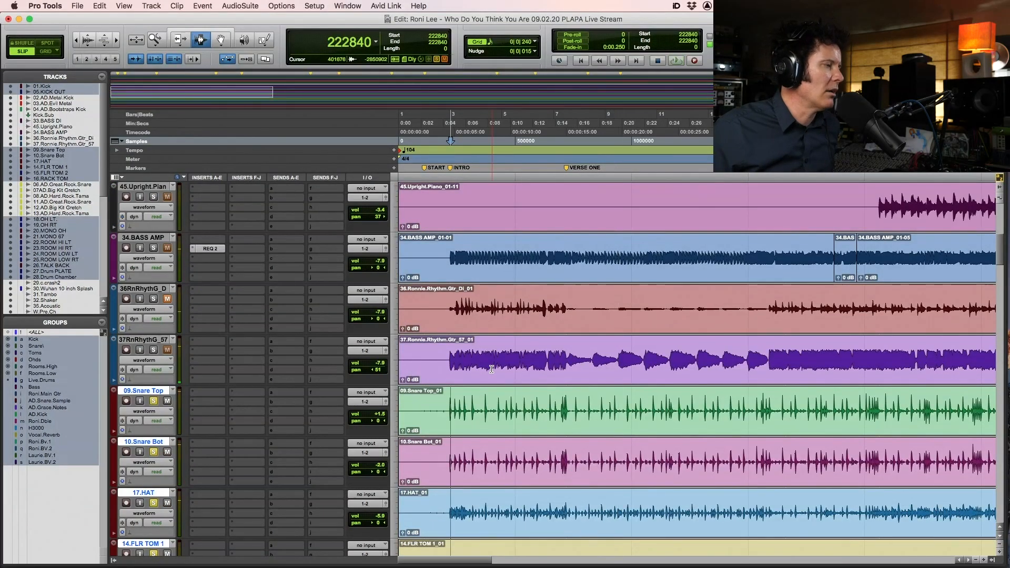
# Suspend the track groups, clear all solos and solo only 09.Snare Top and 10.Snare Bot
pyautogui.scroll(-3, 483, 276)
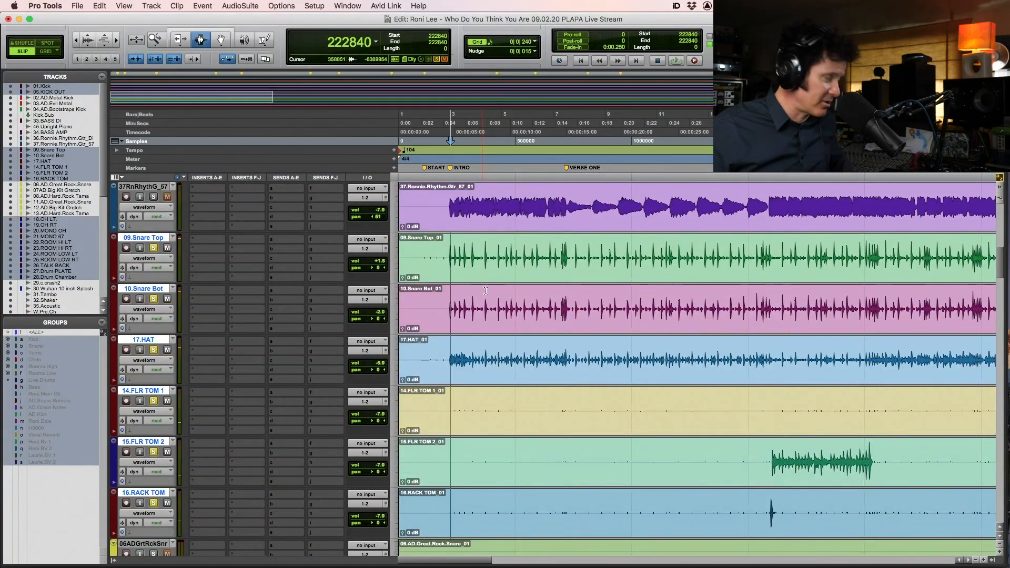
pyautogui.click(446, 252)
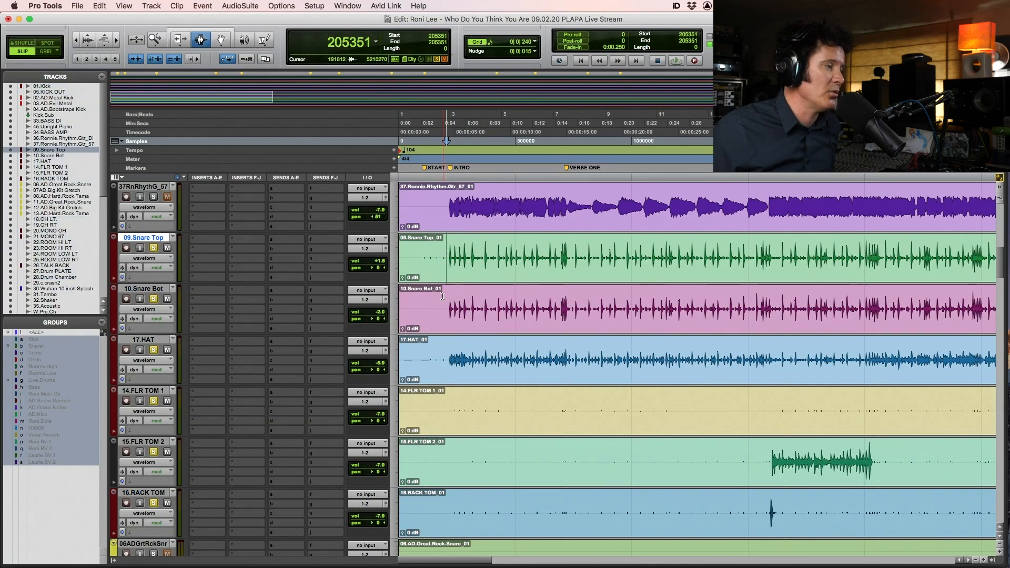
pyautogui.keyDown('alt'); pyautogui.click(154, 250); pyautogui.keyUp('alt')
pyautogui.click(155, 249)
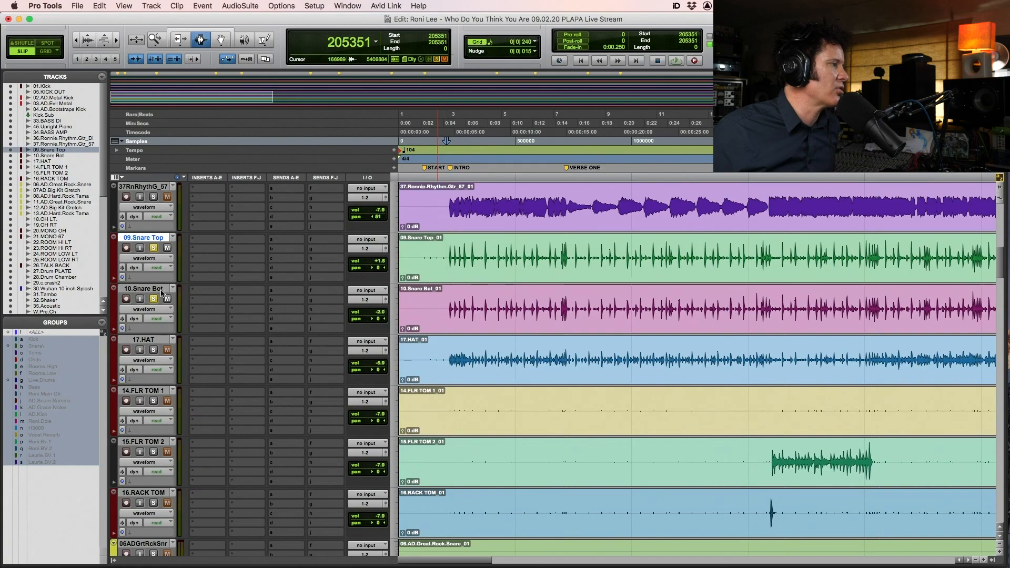
# Move 09.Snare Top and 10.Snare Bot directly below Kick.Sub and play them from just before the intro
pyautogui.keyDown('shift'); pyautogui.click(158, 289); pyautogui.keyUp('shift')
pyautogui.moveTo(159, 236); pyautogui.dragTo(283, 489)
pyautogui.scroll(-3, 563, 404)
pyautogui.click(445, 368)
pyautogui.press('space')
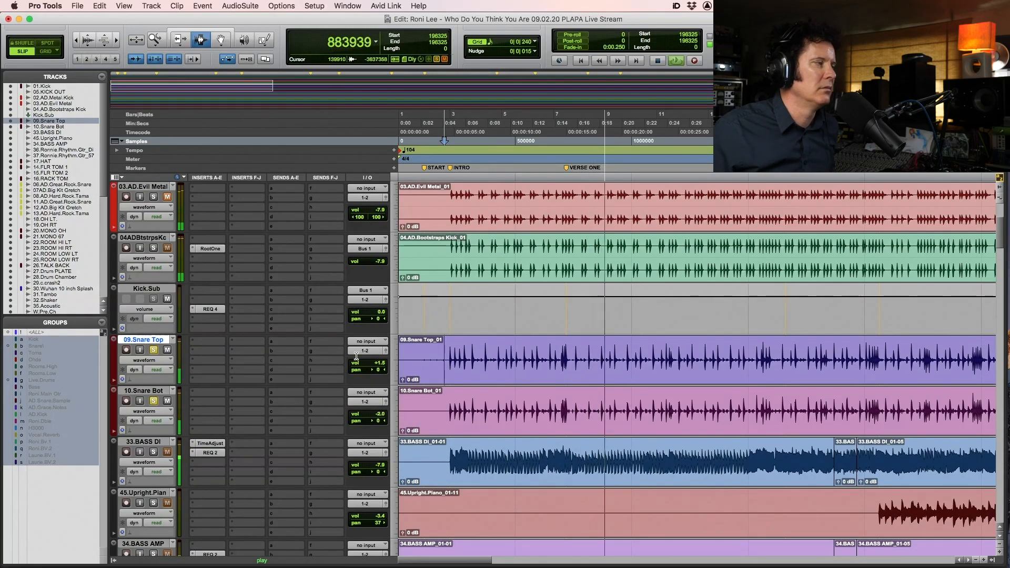
pyautogui.press('space')
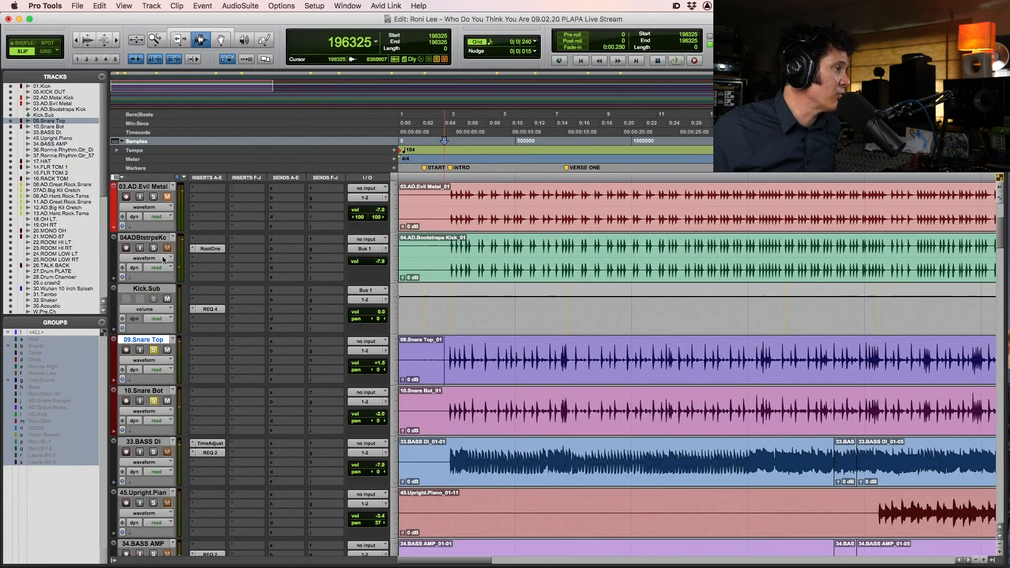
# Zoom in on the start of the song and place the playback position at sample 216325, just before the INTRO marker
pyautogui.press('F5')
pyautogui.moveTo(440, 279); pyautogui.dragTo(499, 273)
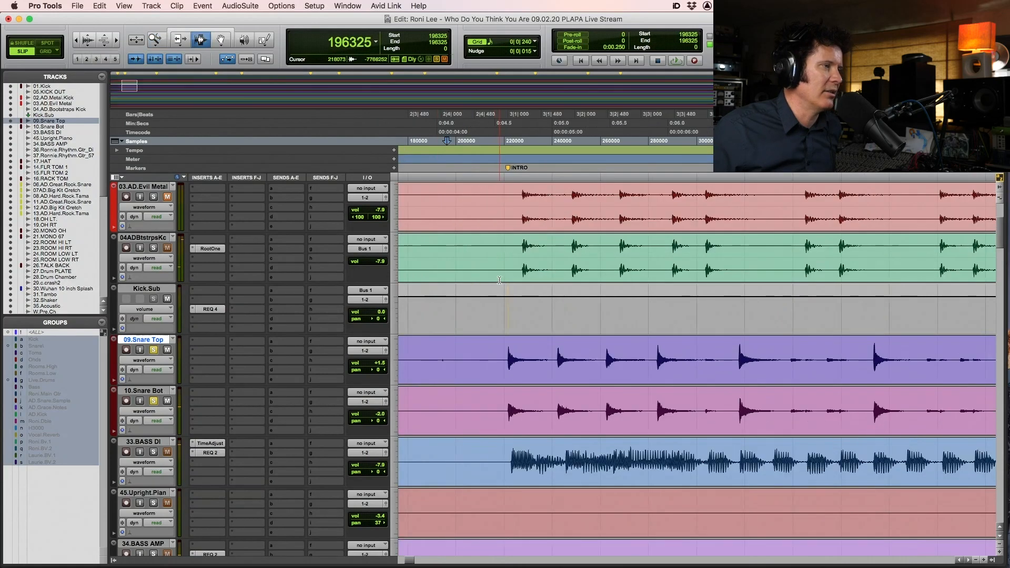
pyautogui.click(495, 260)
# Clear all solos, play 10.Snare Bot soloed on its own, stop, and add 09.Snare Top back to the solo
pyautogui.click(154, 248)
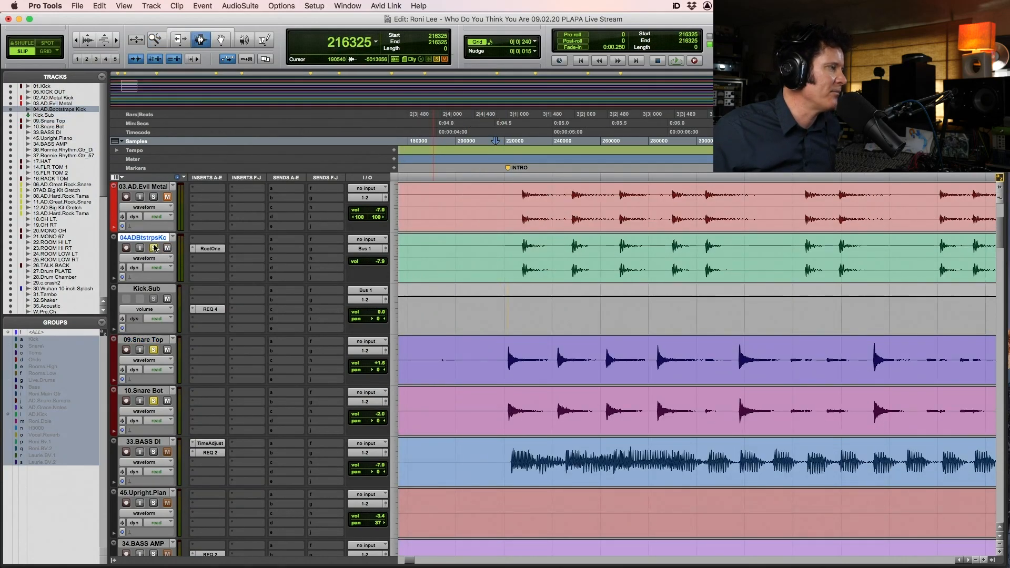
pyautogui.click(206, 346)
pyautogui.click(163, 397)
pyautogui.keyDown('alt'); pyautogui.click(154, 401); pyautogui.keyUp('alt')
pyautogui.click(154, 401)
pyautogui.press('space')
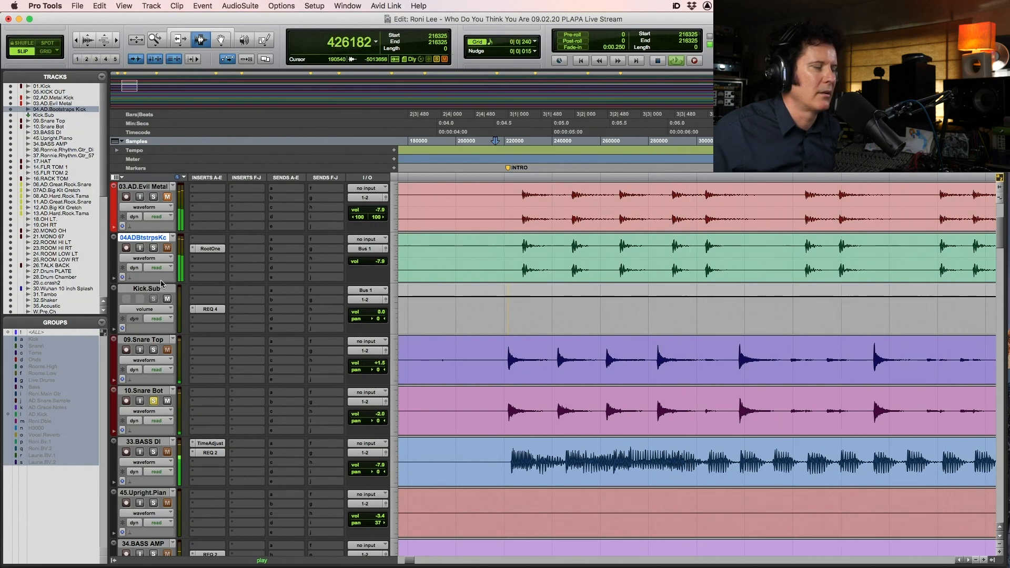
pyautogui.press('space')
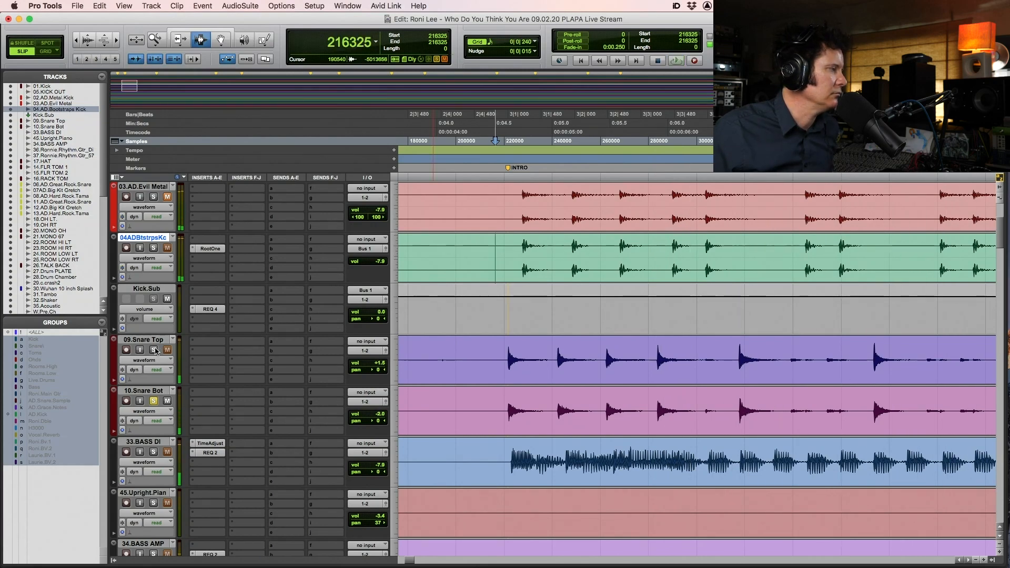
pyautogui.click(153, 350)
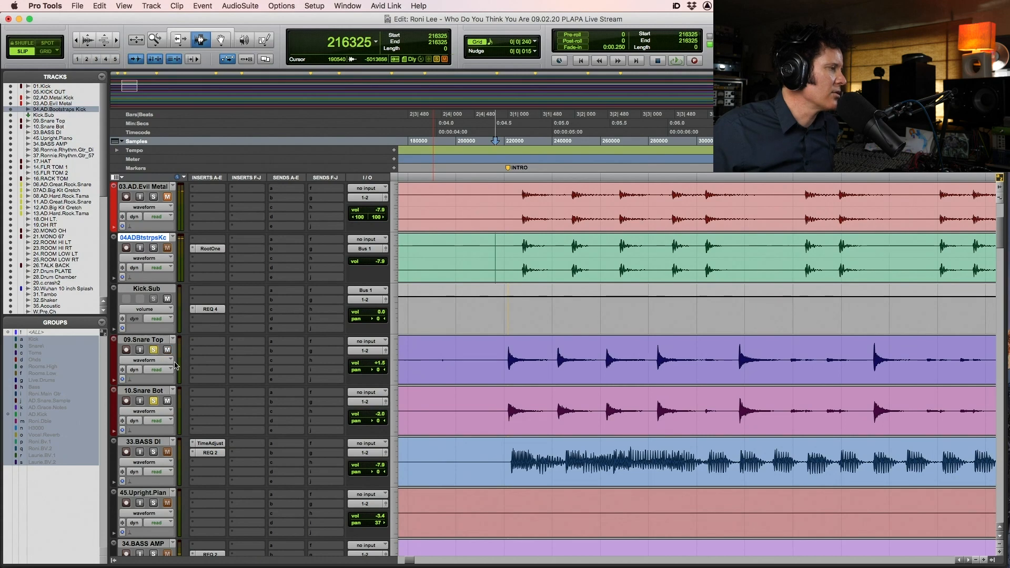
# Insert the mono RCompressor dynamics plug-in on the first insert slot of 09.Snare Top
pyautogui.click(206, 345)
pyautogui.moveTo(232, 341)
pyautogui.moveTo(316, 19)
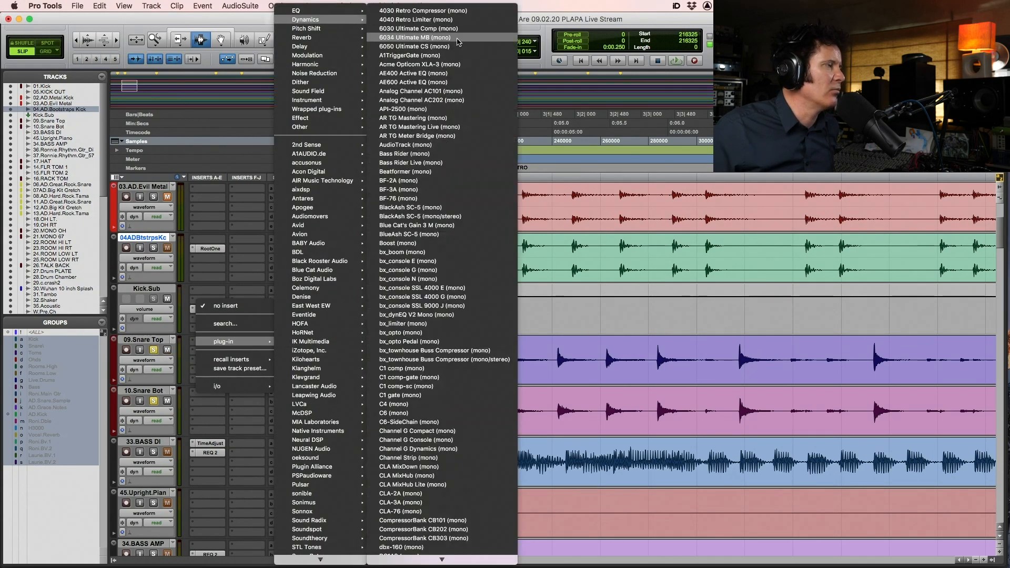
pyautogui.scroll(-20, 461, 416)
pyautogui.scroll(-10, 461, 416)
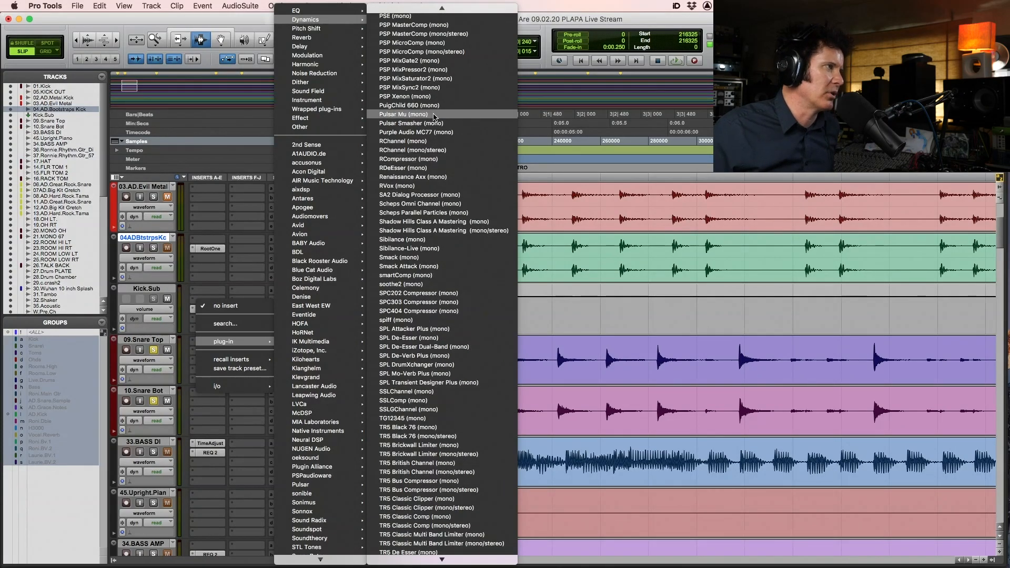
pyautogui.click(408, 159)
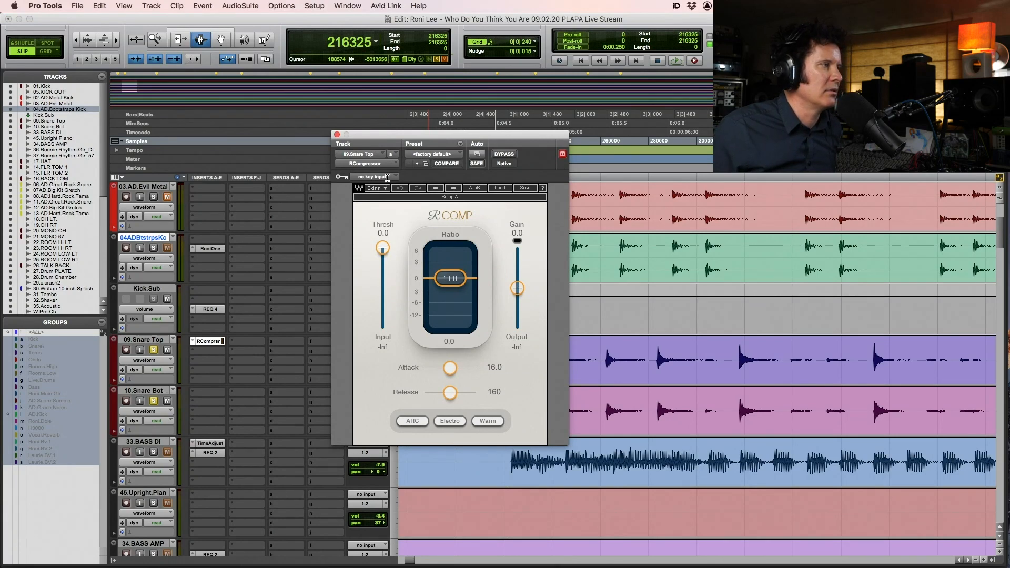
pyautogui.moveTo(463, 132); pyautogui.dragTo(461, 110)
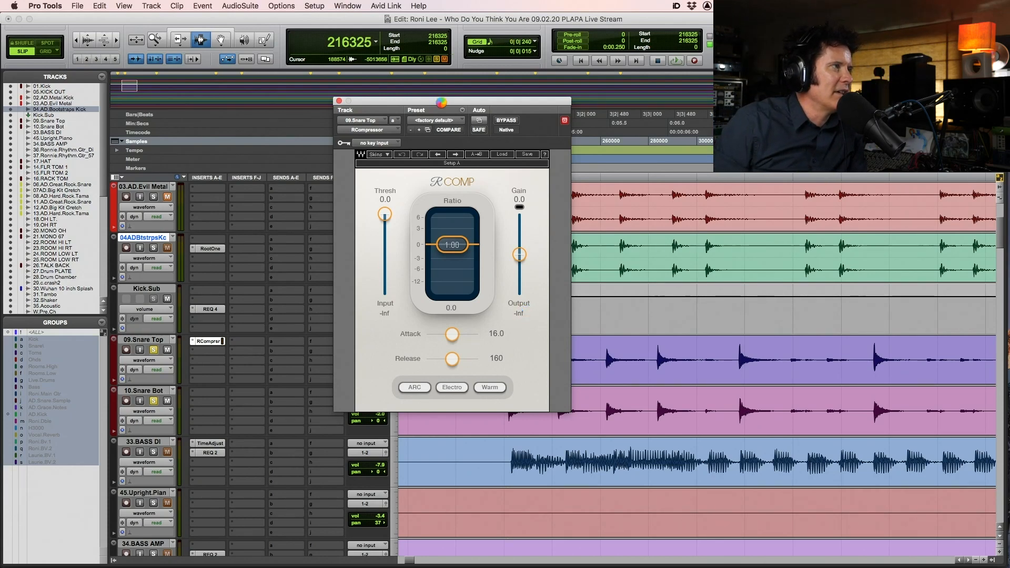
pyautogui.moveTo(441, 102); pyautogui.dragTo(391, 80)
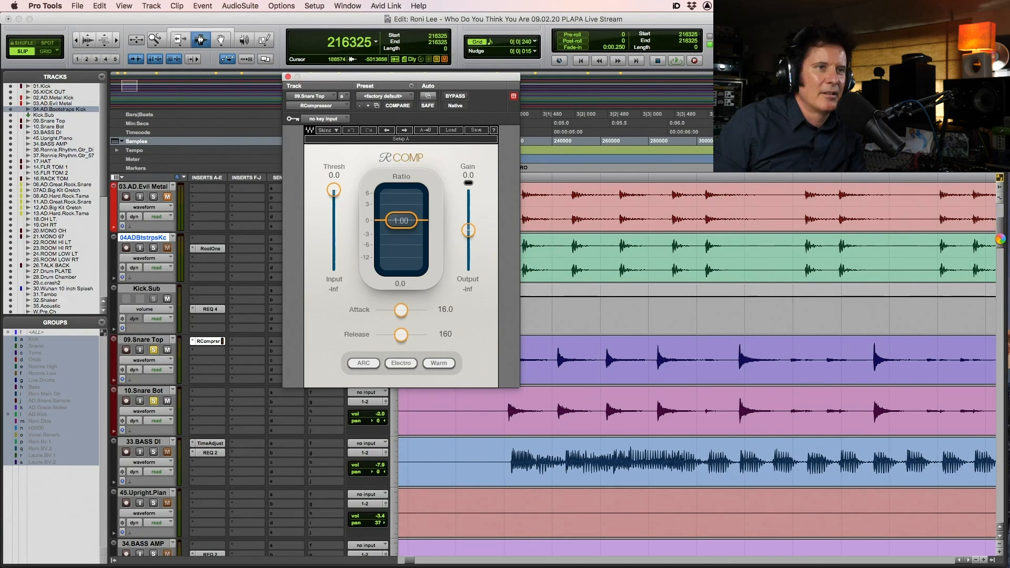
pyautogui.moveTo(396, 77); pyautogui.dragTo(499, 198)
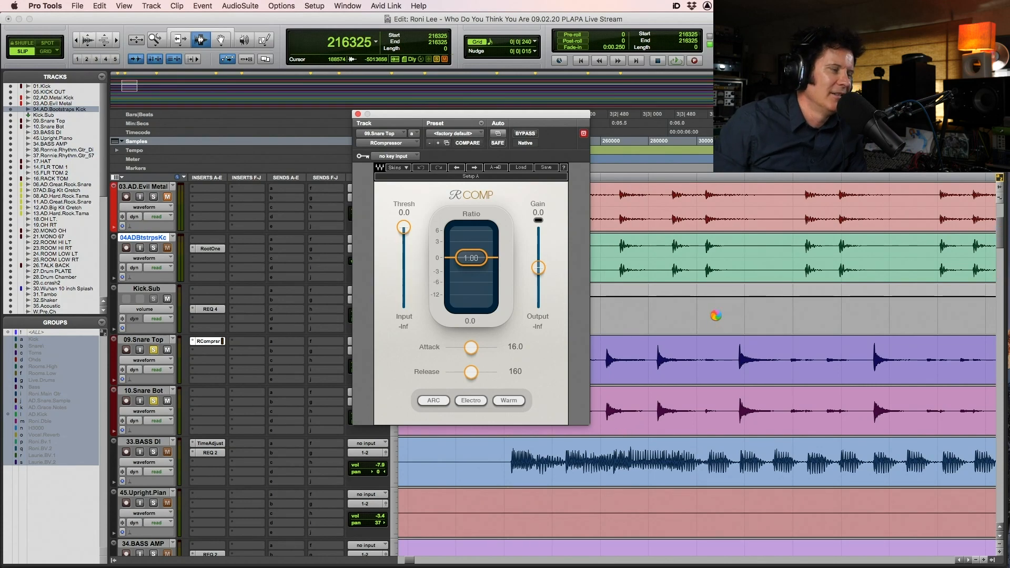
pyautogui.moveTo(514, 114); pyautogui.dragTo(507, 74)
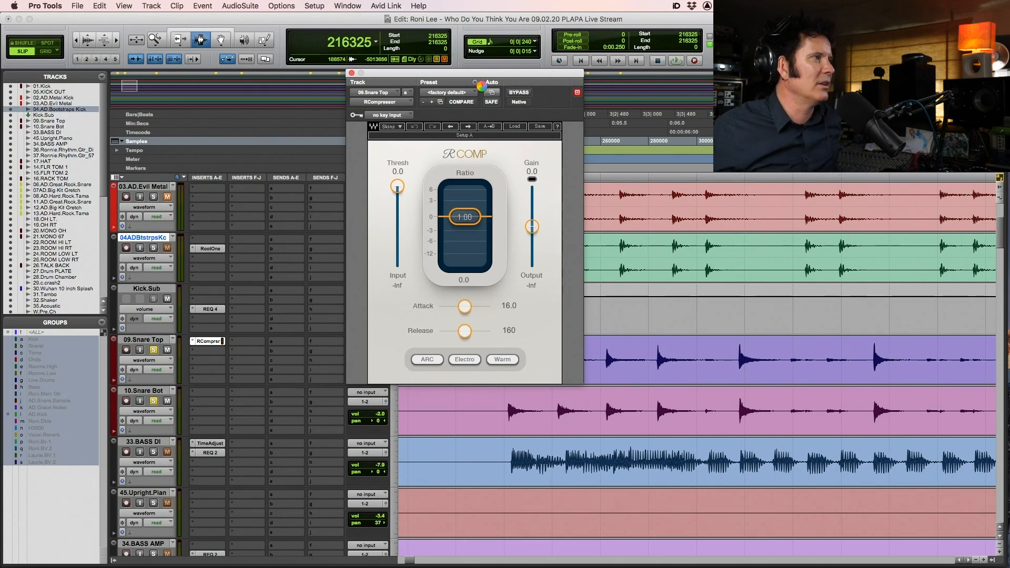
# Bring up the force-quit options and force the unresponsive Pro Tools to quit
pyautogui.moveTo(491, 72); pyautogui.dragTo(465, 151)
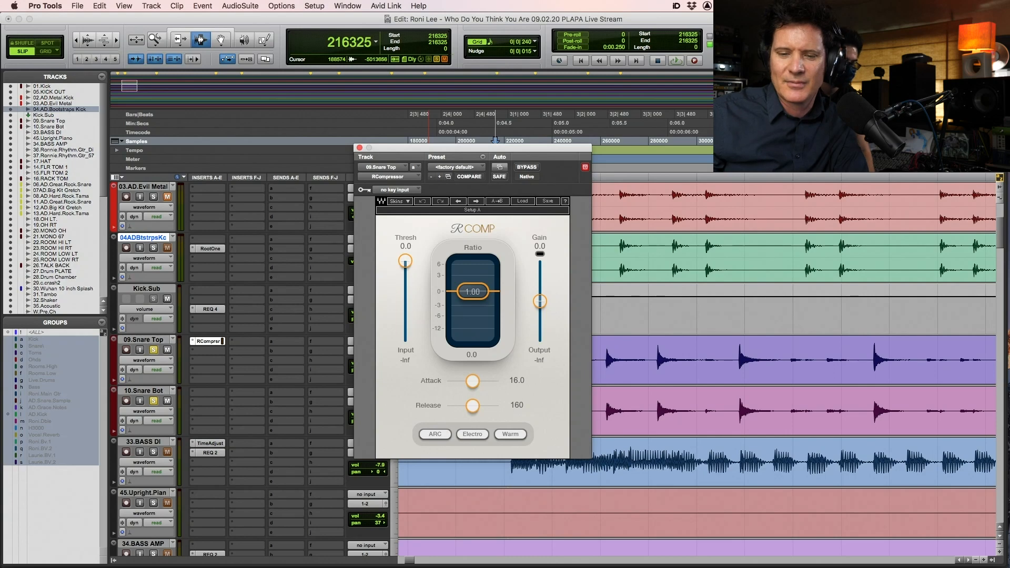
pyautogui.press('super+alt+Escape')
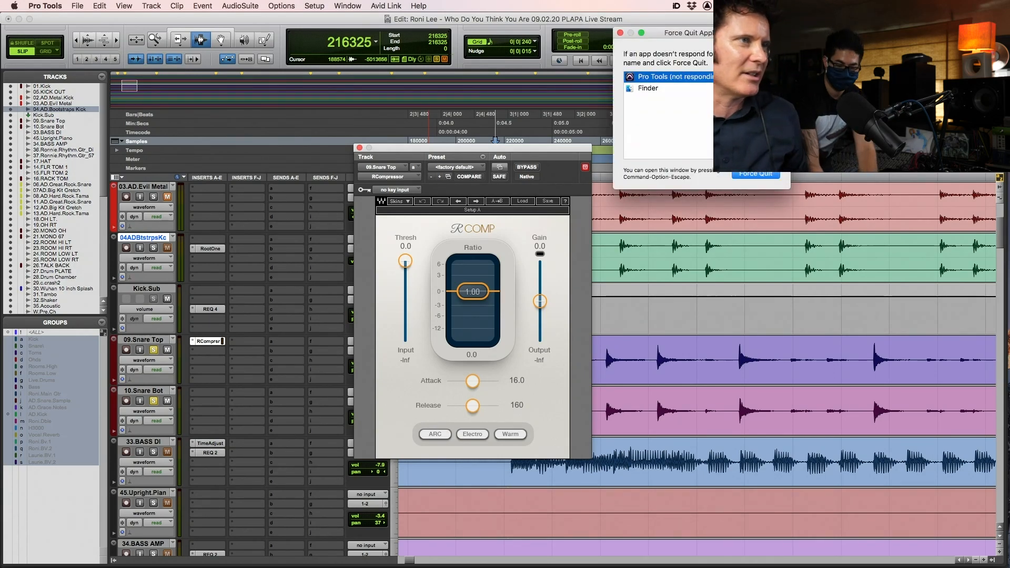
pyautogui.press('Return')
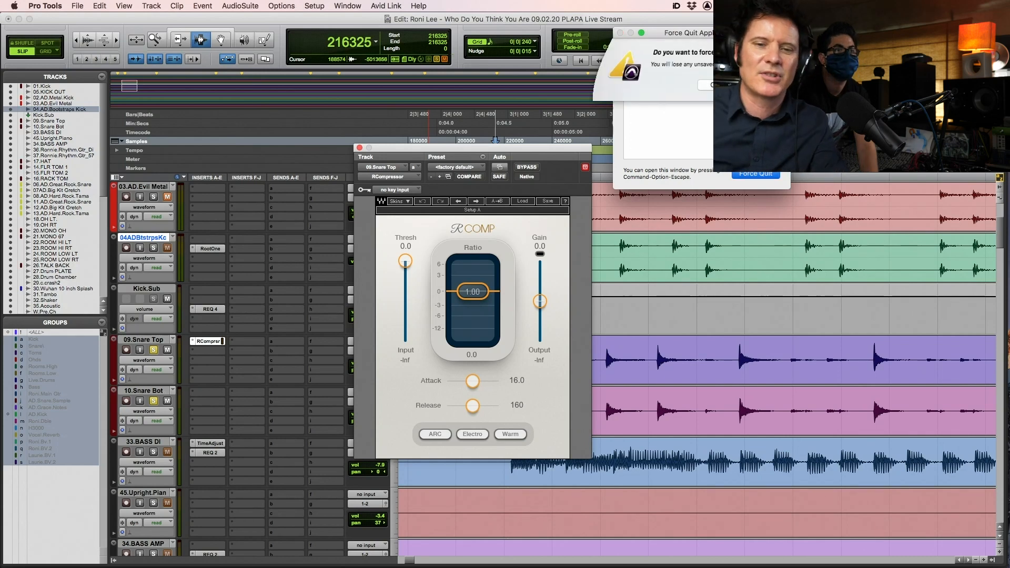
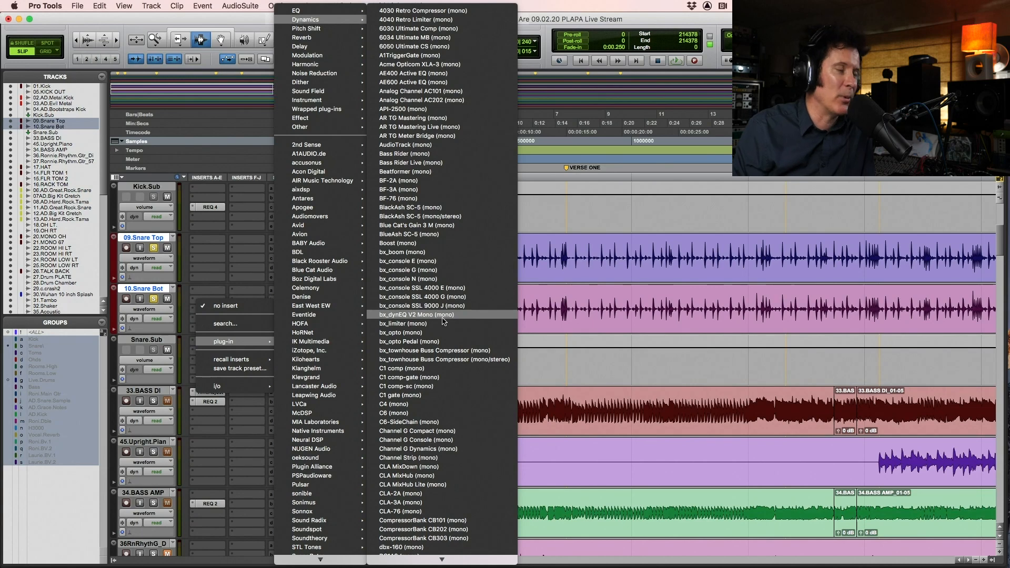
# Insert the Avid Dyn3 Compressor/Limiter (mono) on the Snare.Sub track's empty insert slot
pyautogui.scroll(-10, 443, 321)
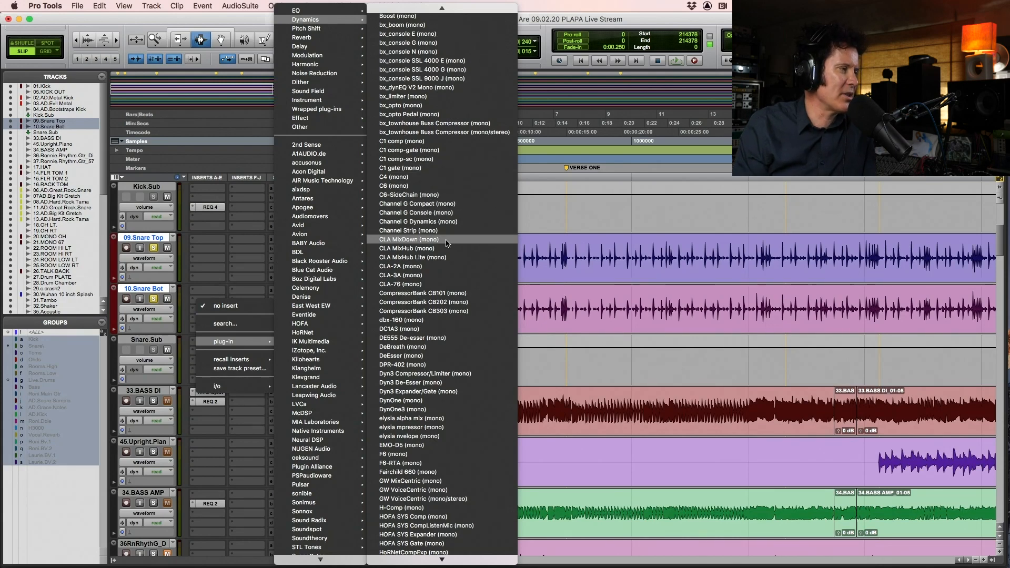
pyautogui.scroll(2, 447, 243)
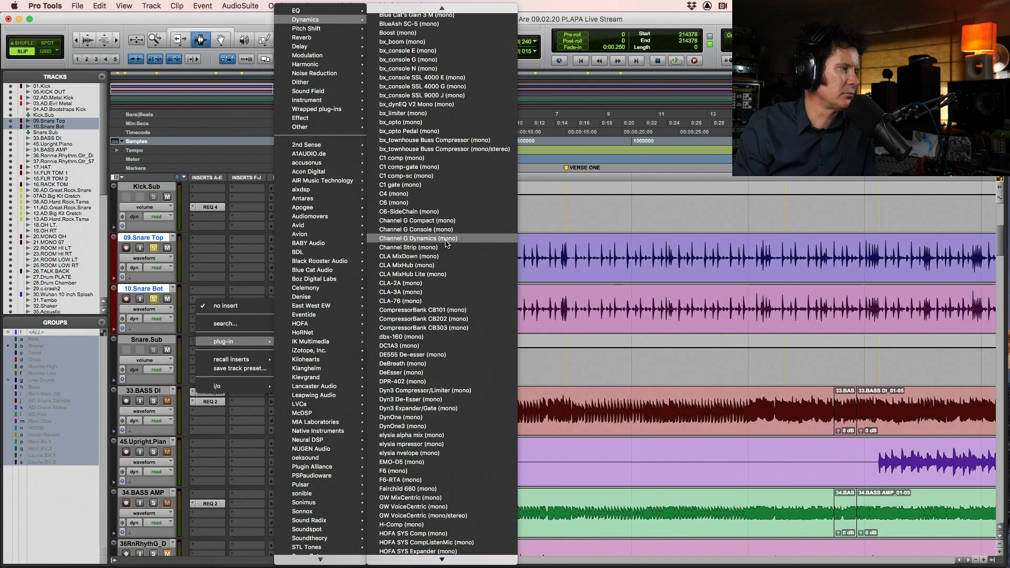
pyautogui.scroll(5, 447, 243)
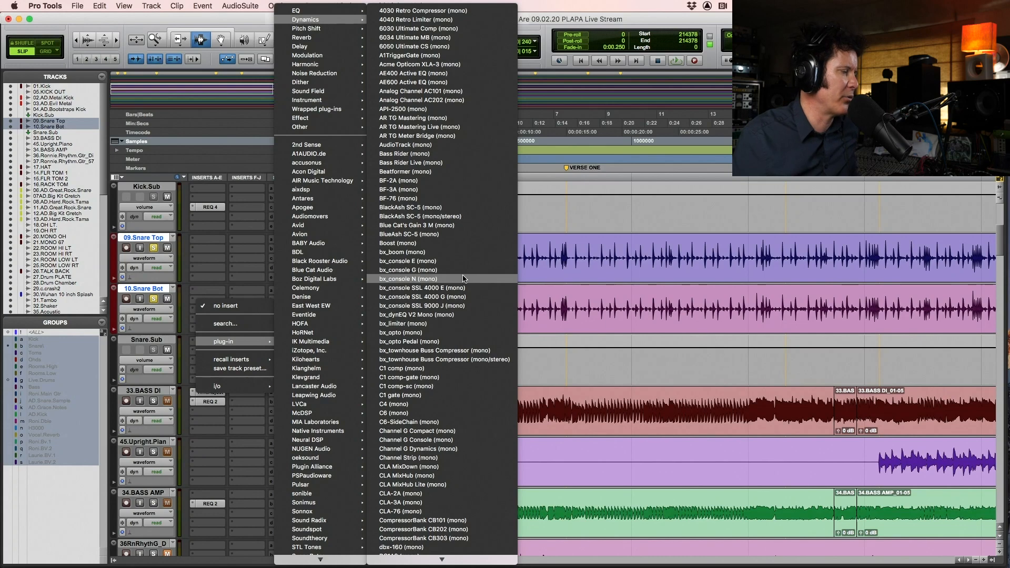
pyautogui.scroll(-5, 463, 280)
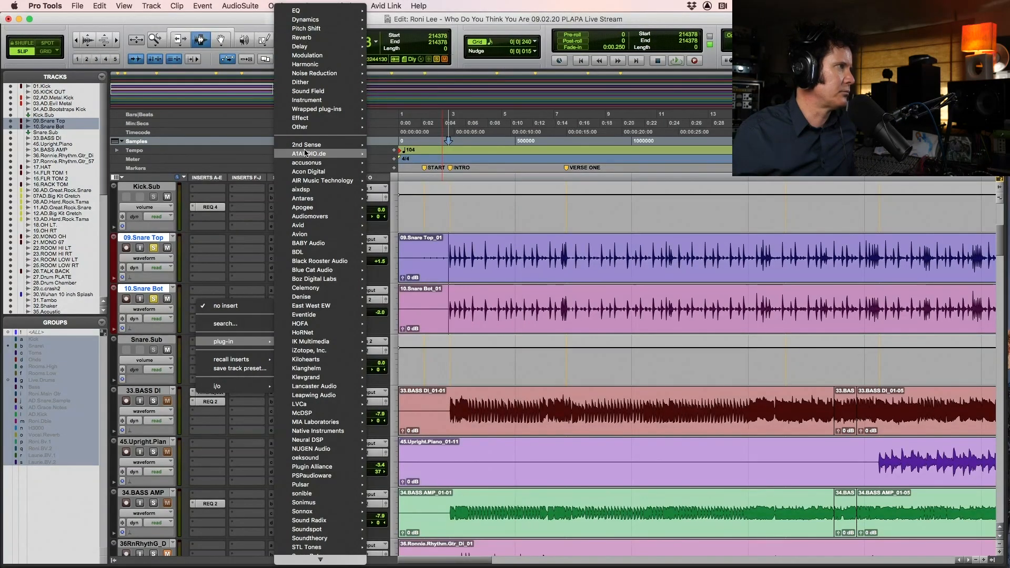
pyautogui.moveTo(312, 226)
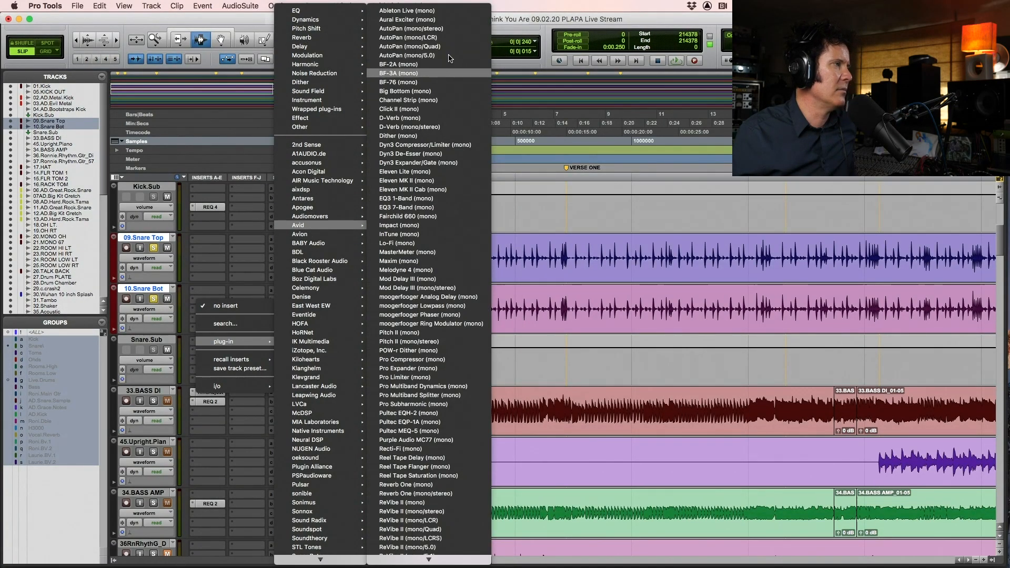
pyautogui.click(440, 146)
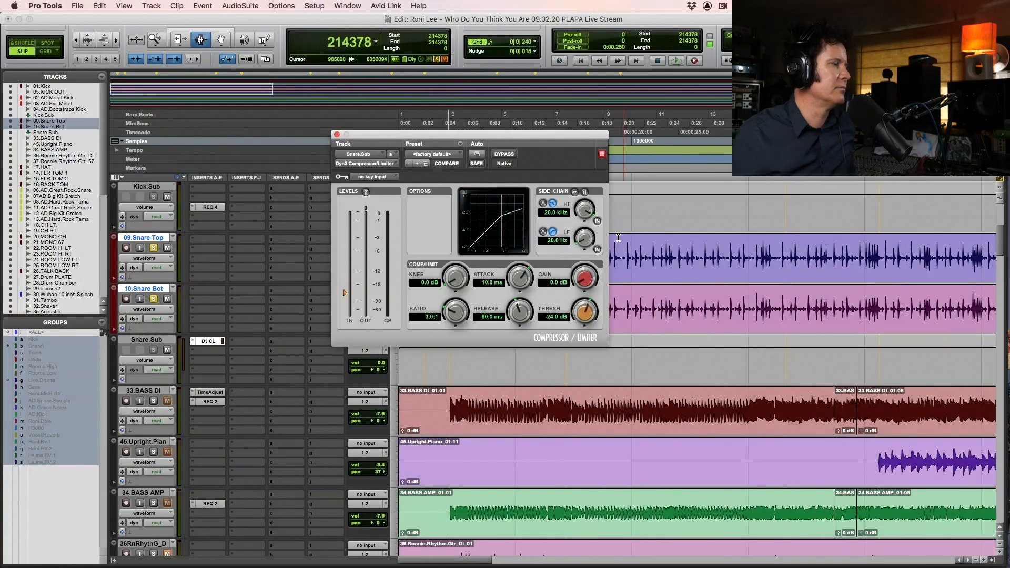
# Add a Bus 3 (Mono) send to the 04.AD.Bootstraps Kick track and set its level to 0.0 dB
pyautogui.scroll(3, 626, 234)
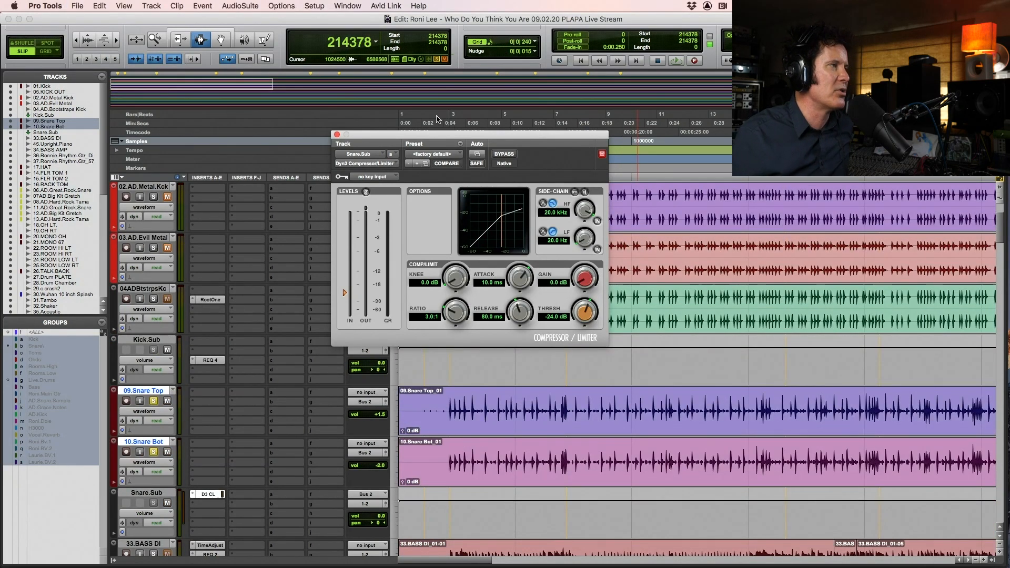
pyautogui.moveTo(437, 138); pyautogui.dragTo(529, 90)
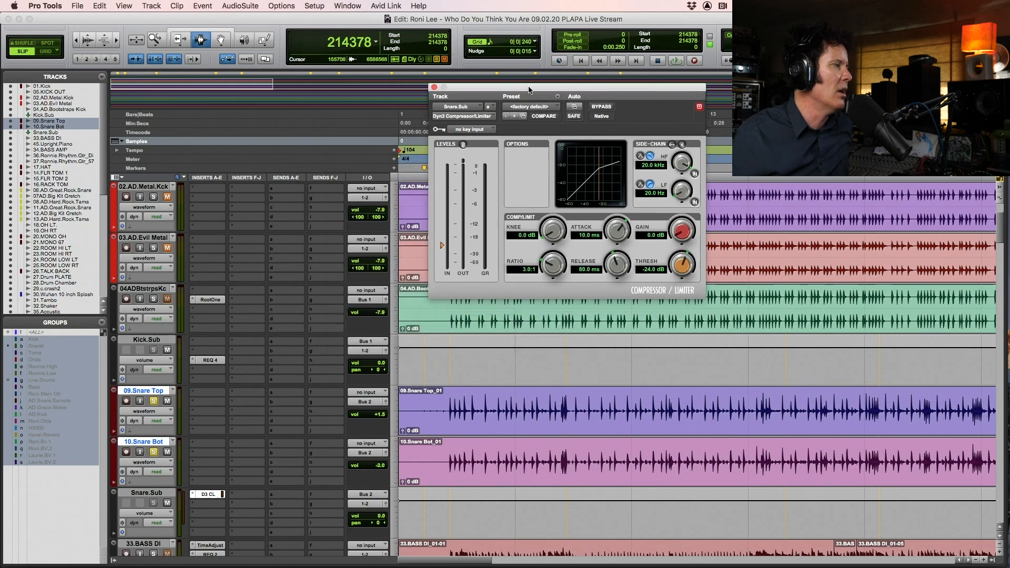
pyautogui.click(281, 295)
pyautogui.moveTo(316, 299)
pyautogui.moveTo(386, 301)
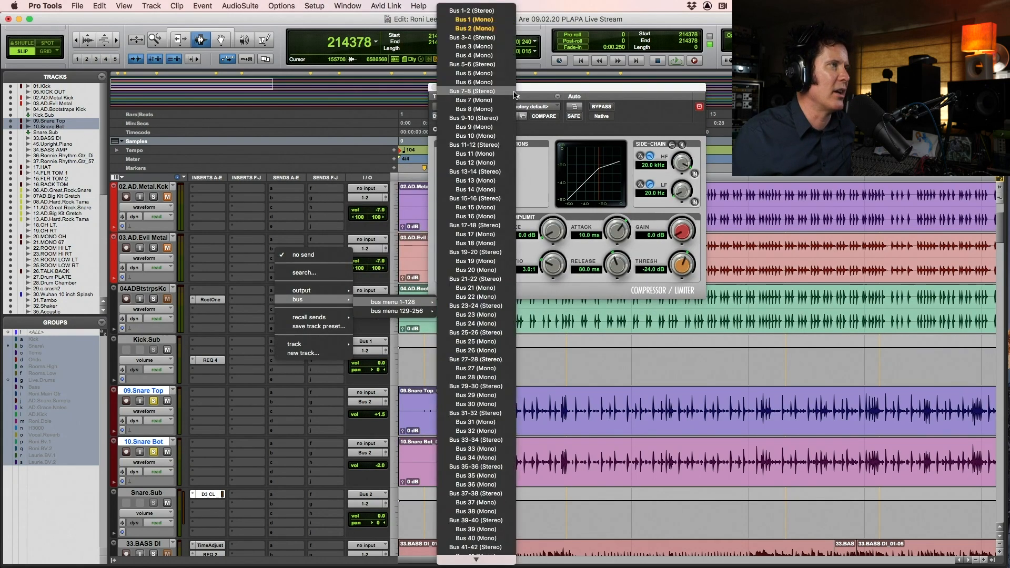
pyautogui.click(497, 47)
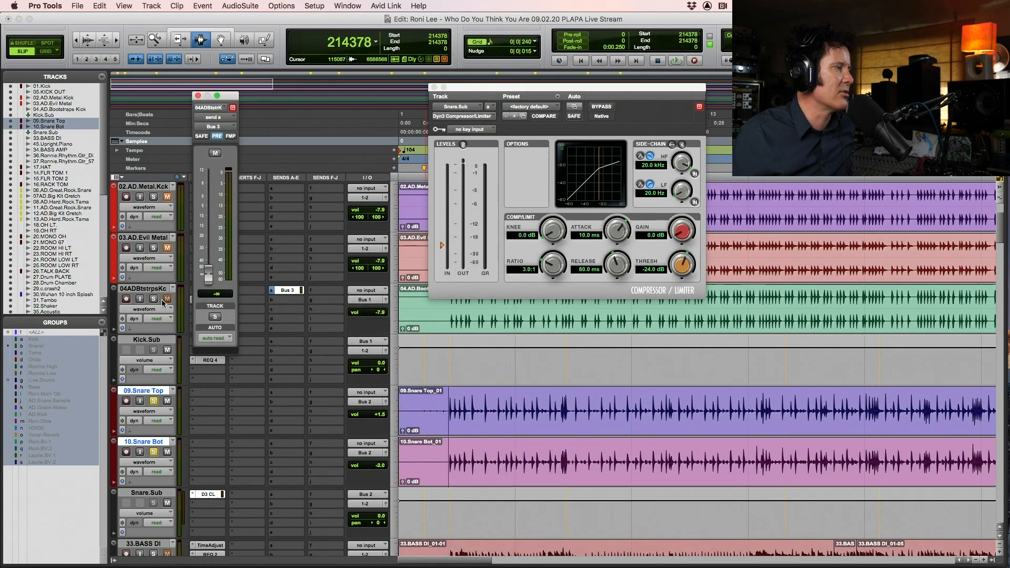
pyautogui.click(451, 322)
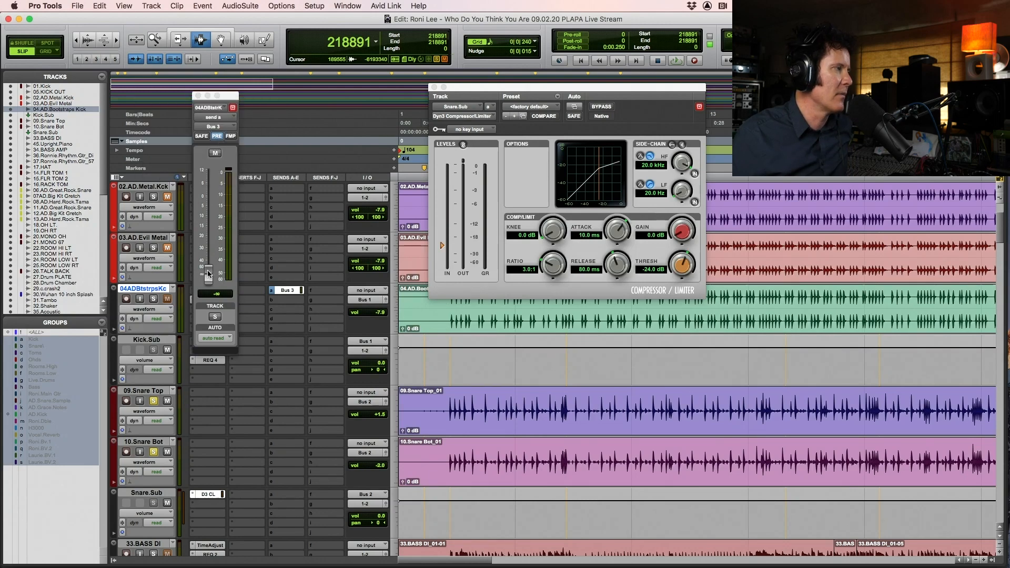
pyautogui.keyDown('alt'); pyautogui.click(209, 273); pyautogui.keyUp('alt')
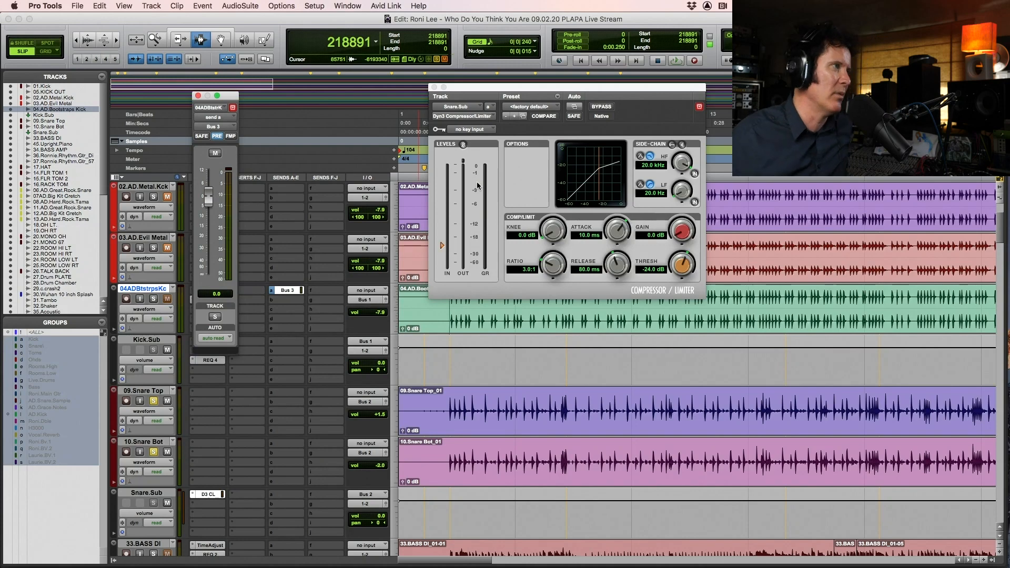
# Set the Snare.Sub compressor's key input to Bus 3 and enable its external side-chain
pyautogui.click(473, 135)
pyautogui.moveTo(474, 139)
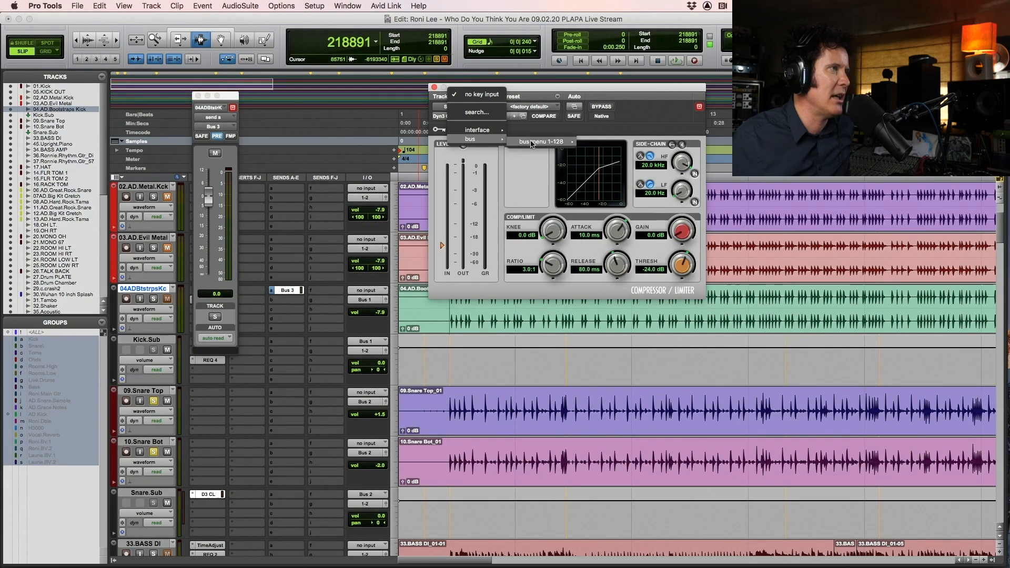
pyautogui.moveTo(548, 142)
pyautogui.click(617, 29)
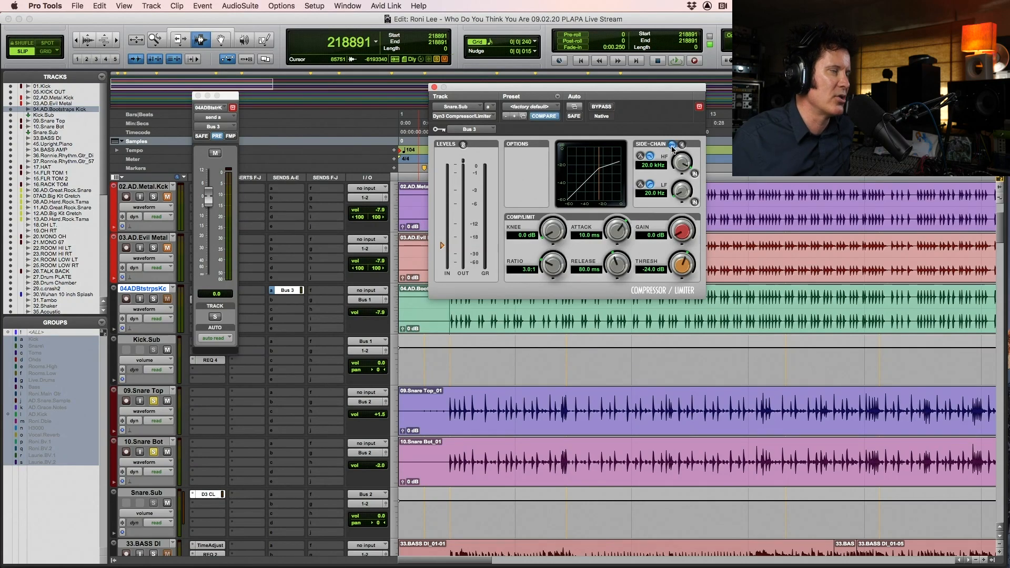
# Set the compressor's threshold to -15.7 dB during playback and compare the snare with the plug-in bypassed and active
pyautogui.press('space')
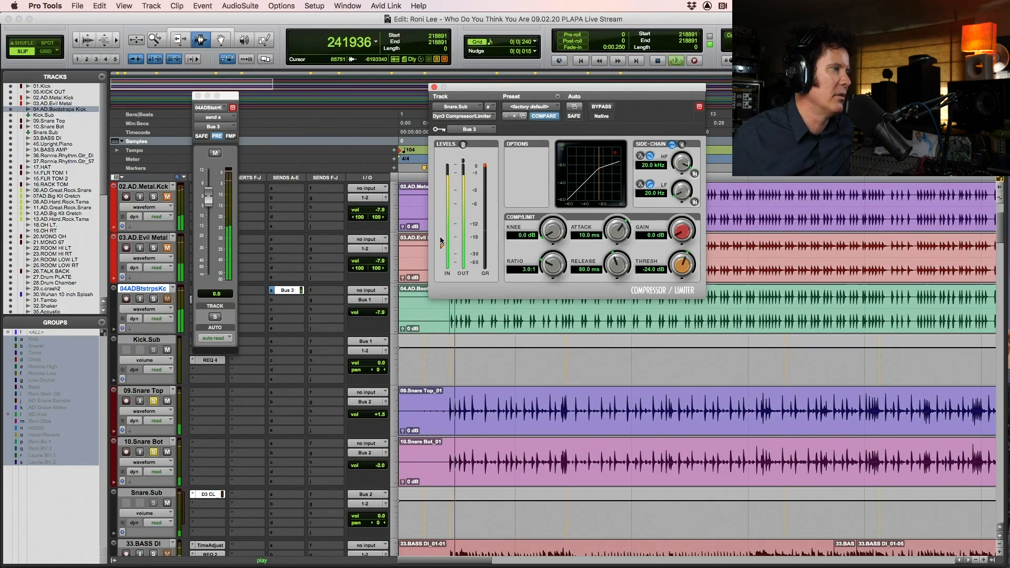
pyautogui.moveTo(444, 246)
pyautogui.mouseDown()
pyautogui.moveTo(446, 223)
pyautogui.moveTo(445, 233)
pyautogui.mouseUp()
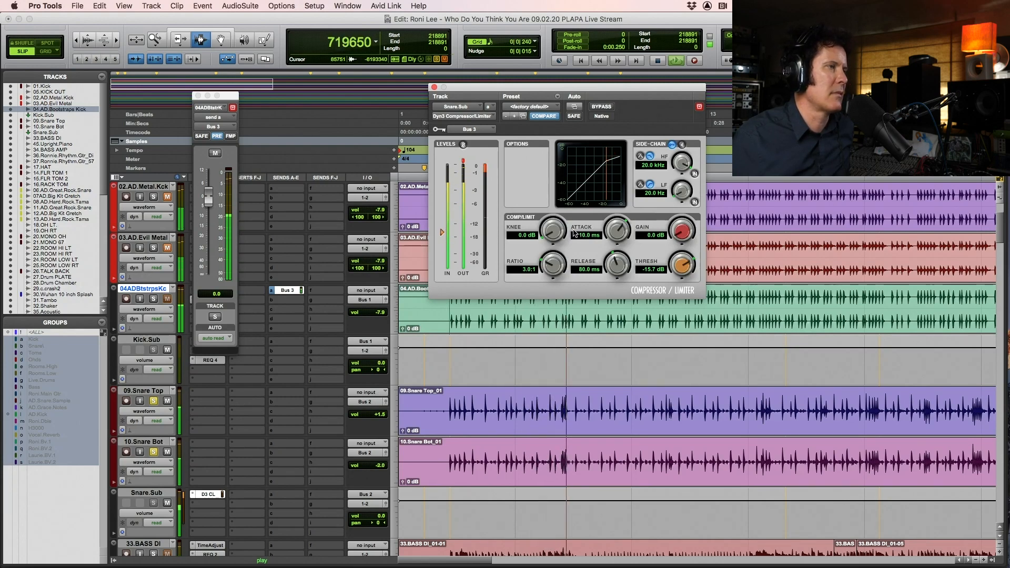
pyautogui.click(601, 107)
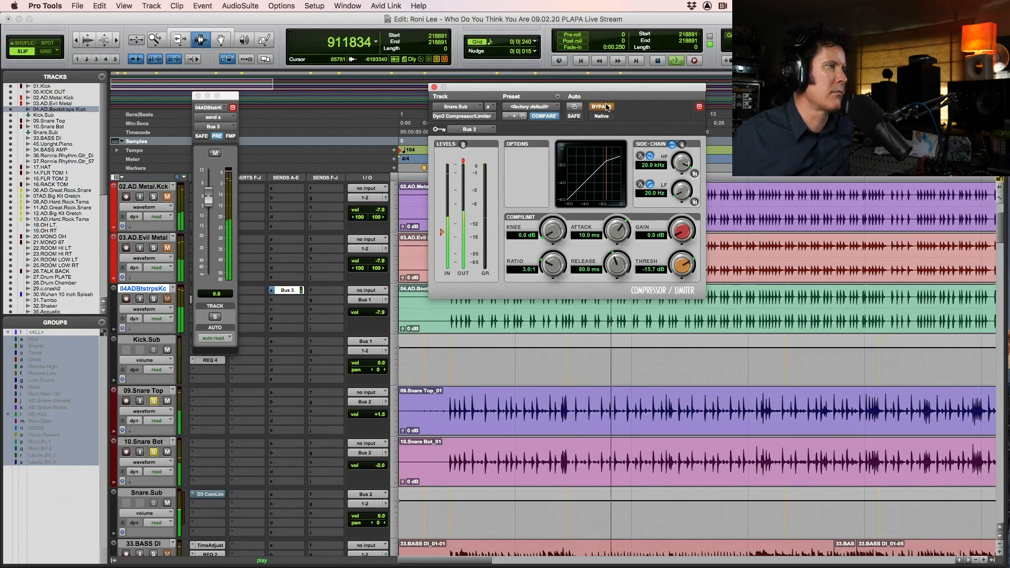
pyautogui.click(607, 106)
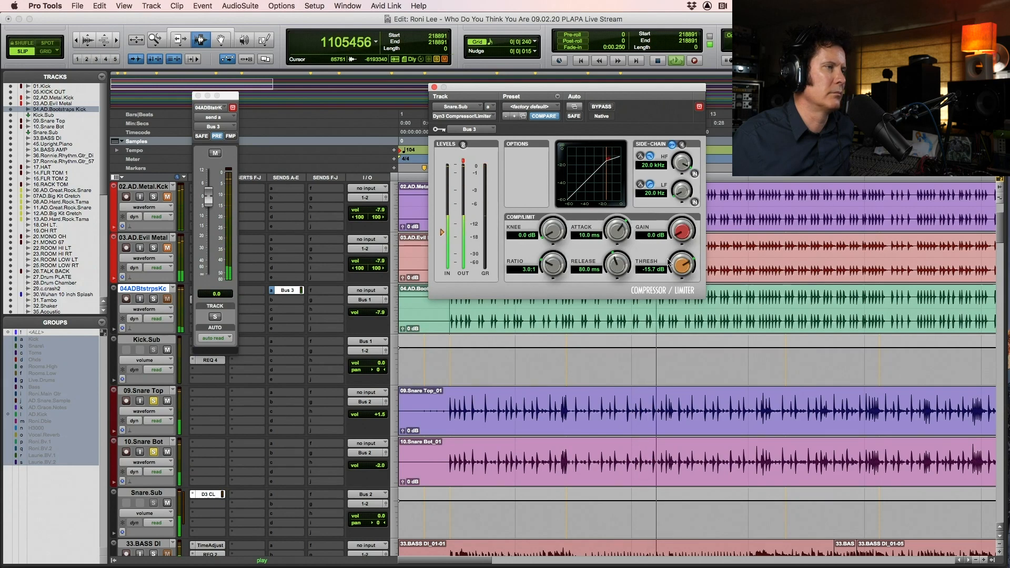
# Set the compressor's release to 5.0 ms and threshold to -17.9 dB, then compare the bypassed and active sound before stopping playback
pyautogui.moveTo(682, 266); pyautogui.dragTo(587, 298)
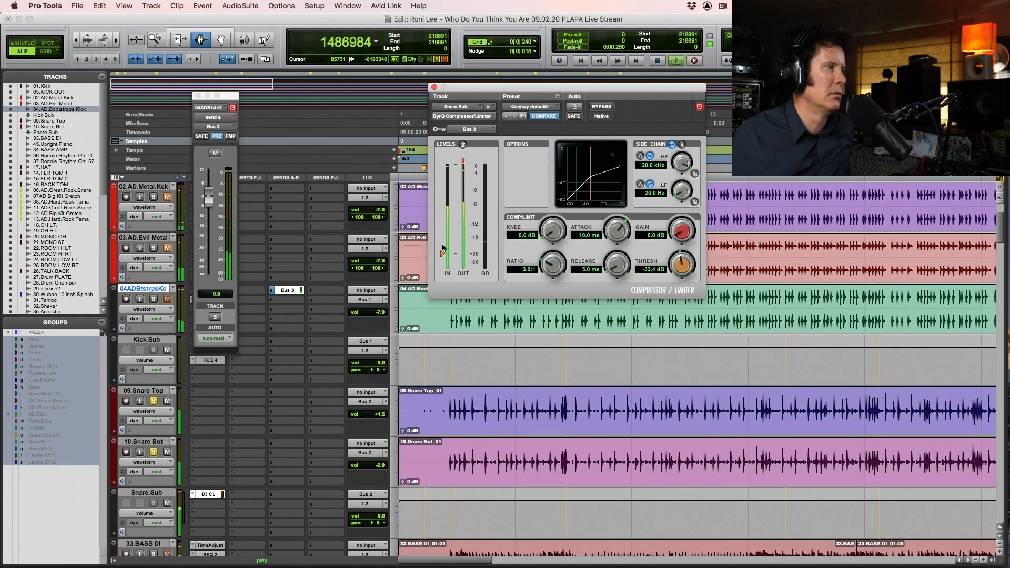
pyautogui.moveTo(442, 254); pyautogui.dragTo(443, 237)
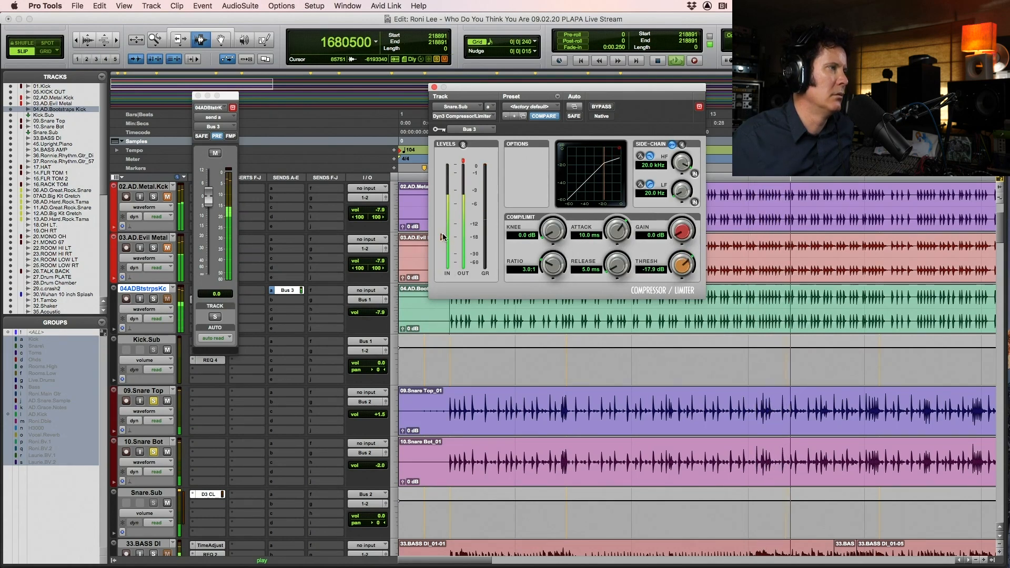
pyautogui.click(603, 107)
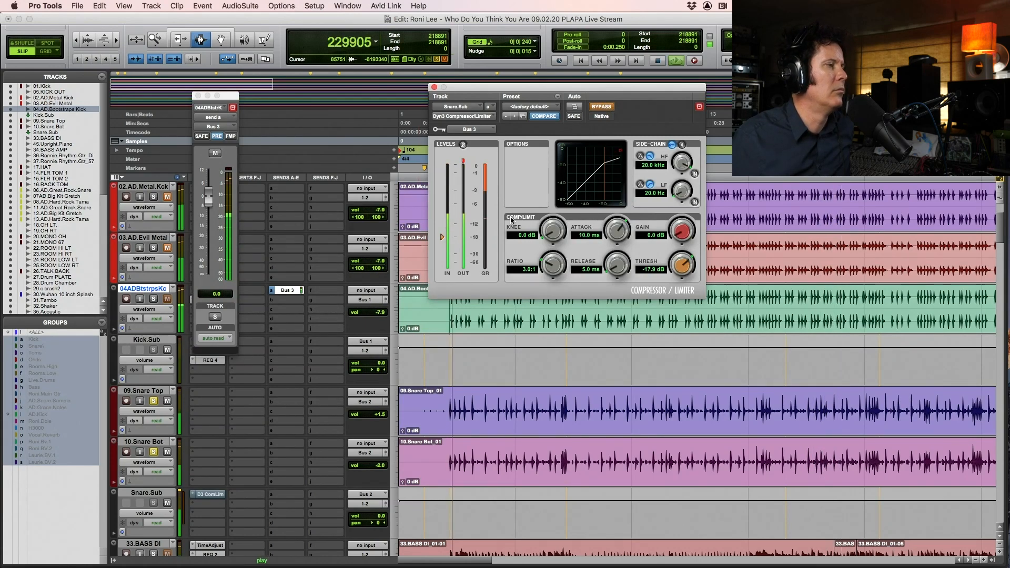
pyautogui.click(603, 107)
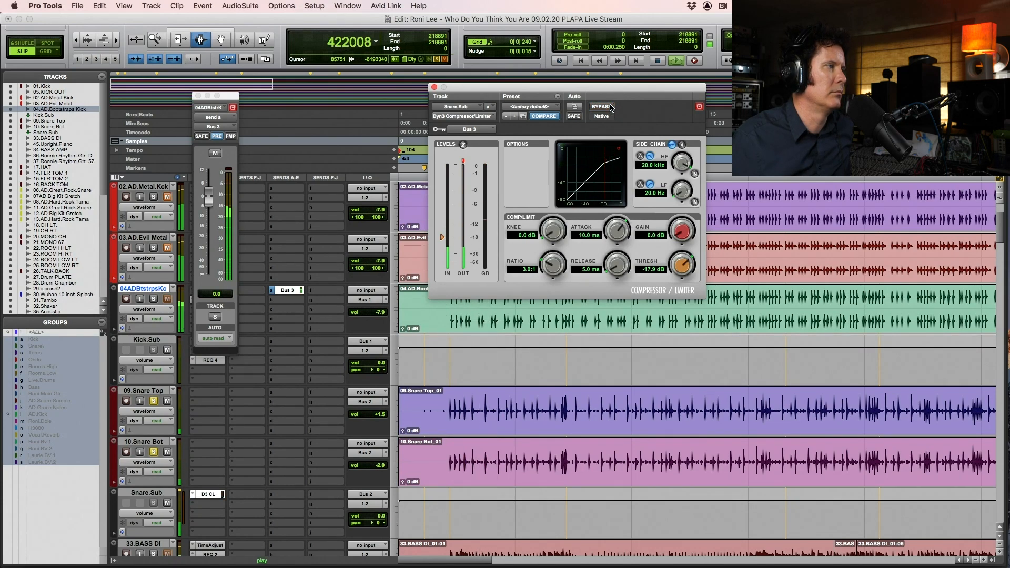
pyautogui.press('space')
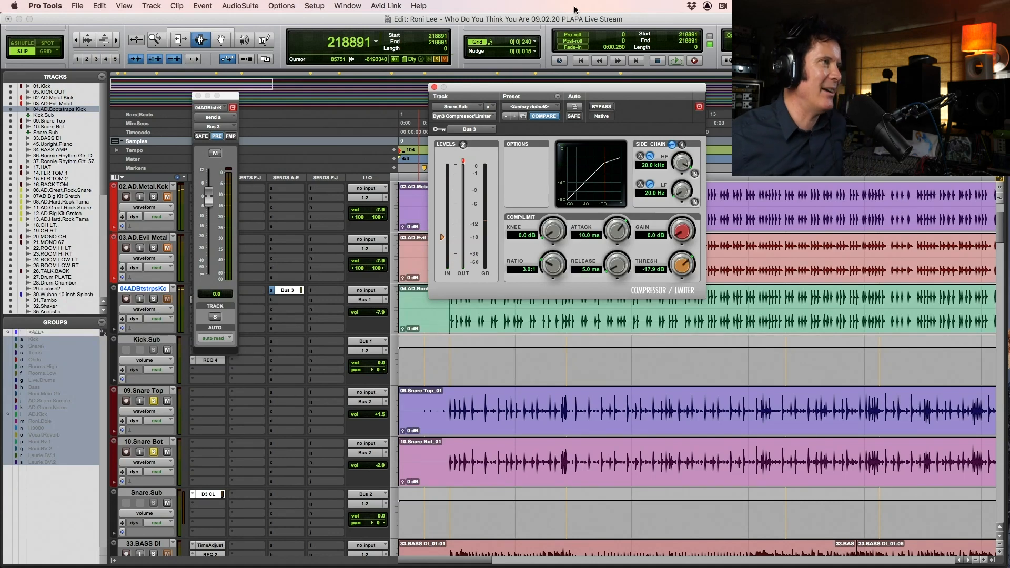
# Move the compressor window aside and examine the Bootstraps Kick and snare waveforms around the song's first hits
pyautogui.moveTo(591, 87); pyautogui.dragTo(652, 40)
pyautogui.press('F5')
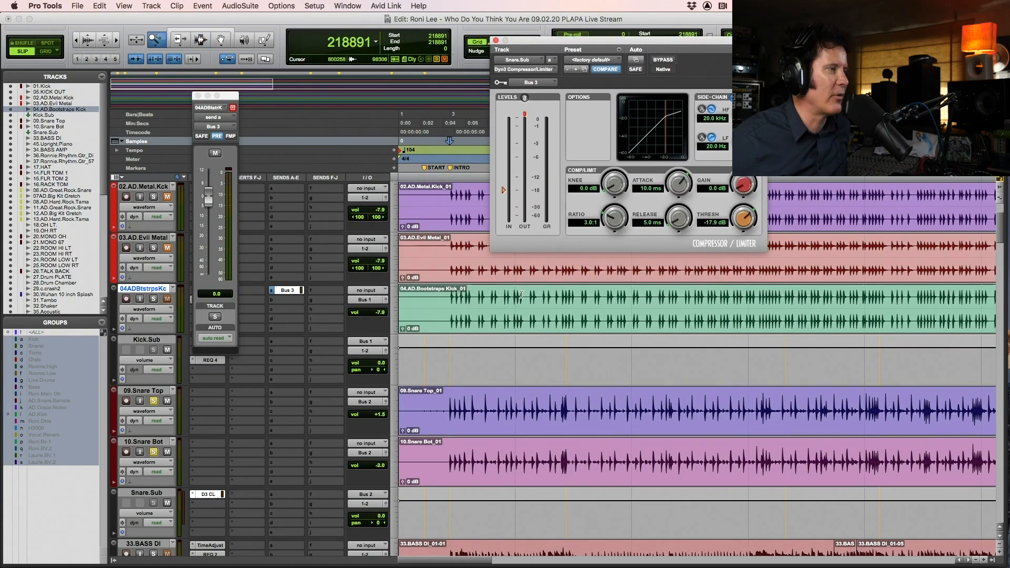
pyautogui.moveTo(454, 318); pyautogui.dragTo(505, 312)
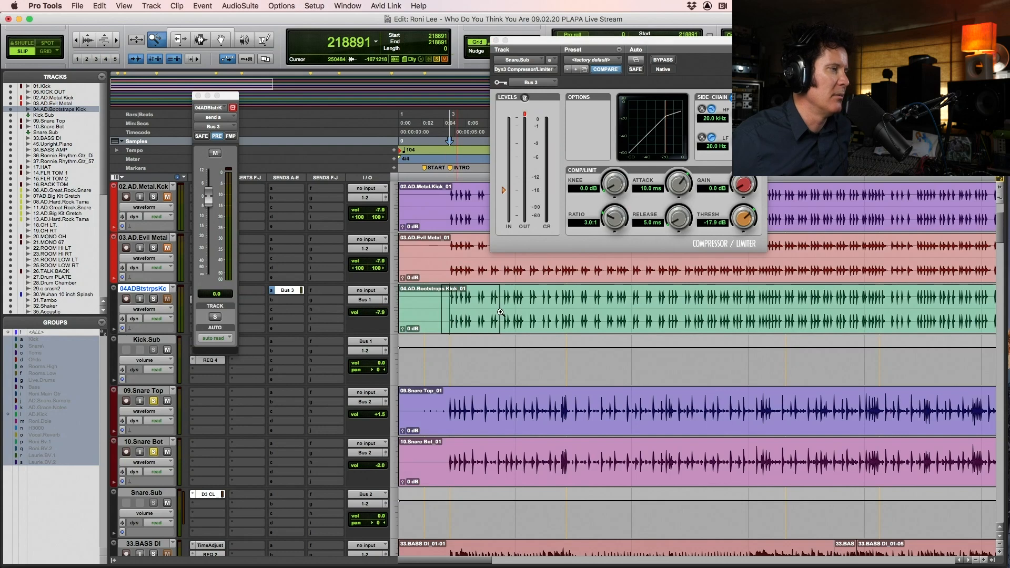
pyautogui.click(600, 308)
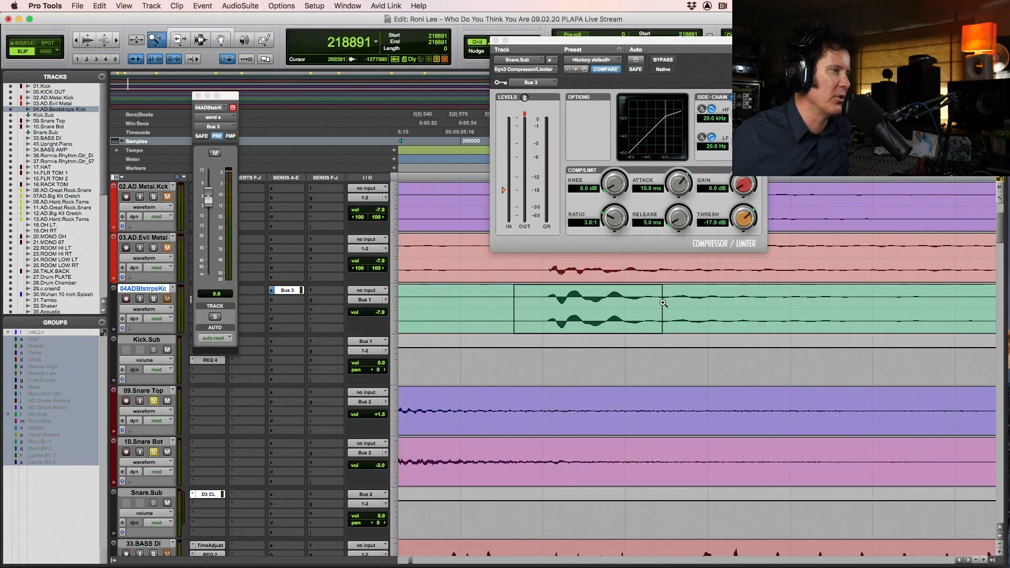
pyautogui.moveTo(663, 303); pyautogui.dragTo(664, 303)
pyautogui.press('r')
pyautogui.press('r')
pyautogui.press('r')
pyautogui.press('r')
pyautogui.press('r')
pyautogui.press('r')
pyautogui.press('r')
pyautogui.press('F5')
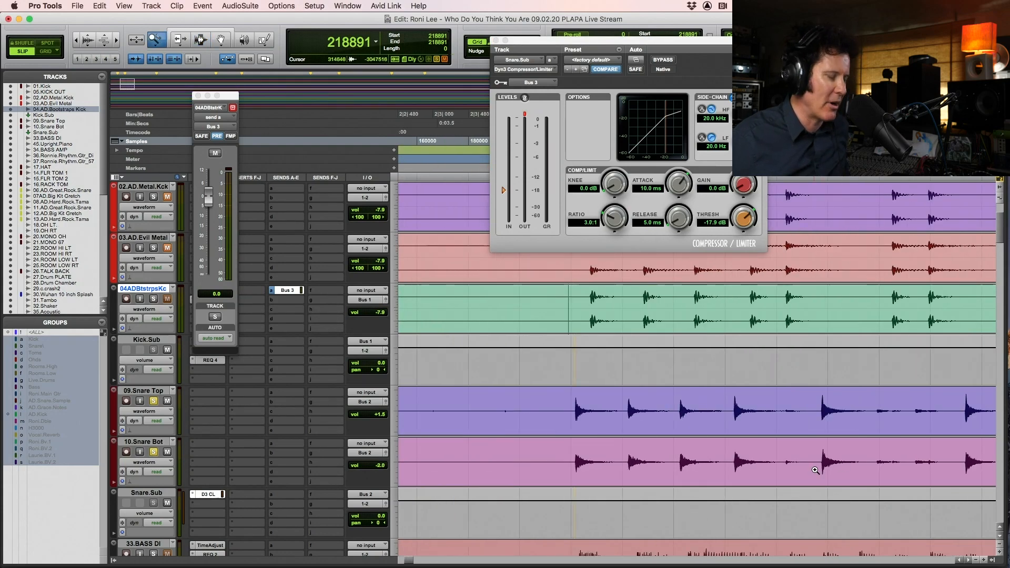
# Enlarge the waveforms' height and play the intro with the compressor bypassed and 10.Snare Bot unsoloed
pyautogui.press('super+alt+bracketright')
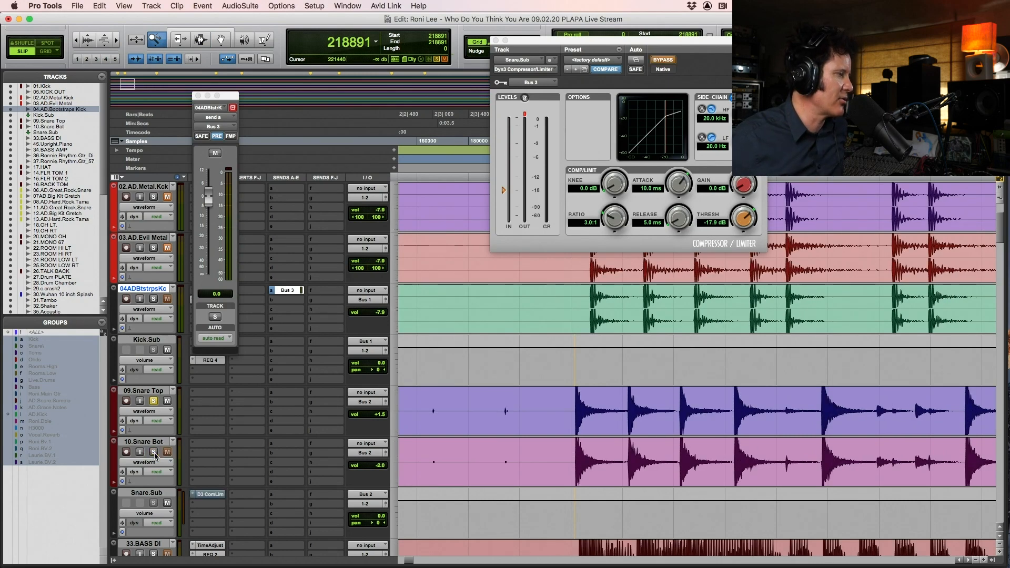
pyautogui.press('F7')
pyautogui.press('space')
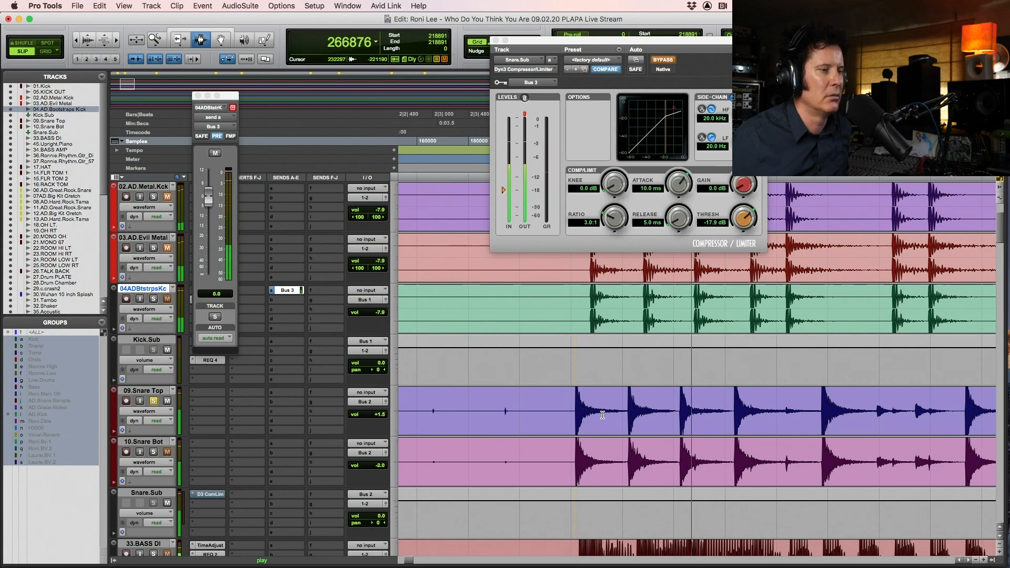
# Select a section of 09.Snare Top about 99,000 samples long, starting at sample 335336, and play it
pyautogui.click(868, 410)
pyautogui.moveTo(878, 410); pyautogui.dragTo(821, 416)
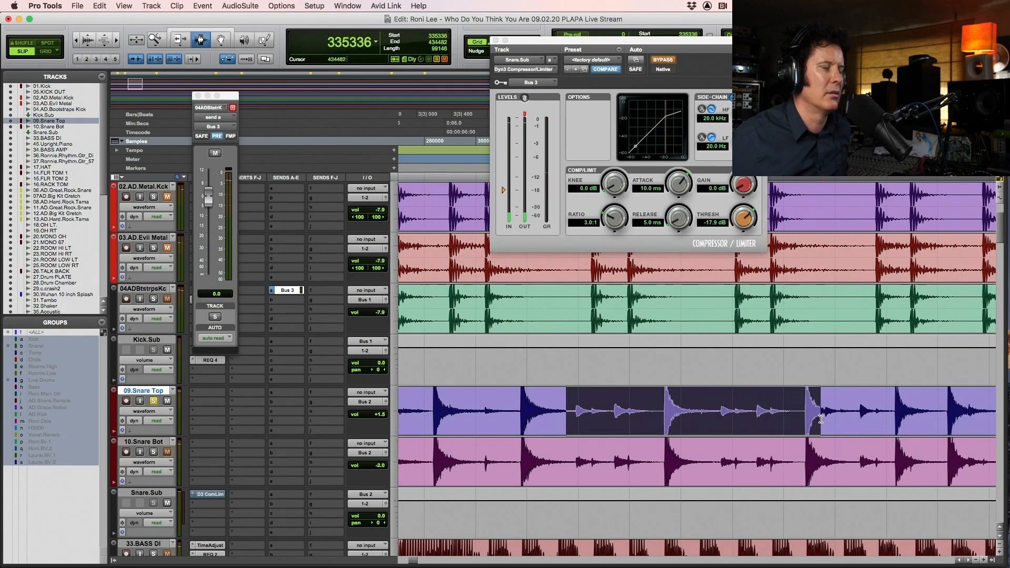
pyautogui.press('space')
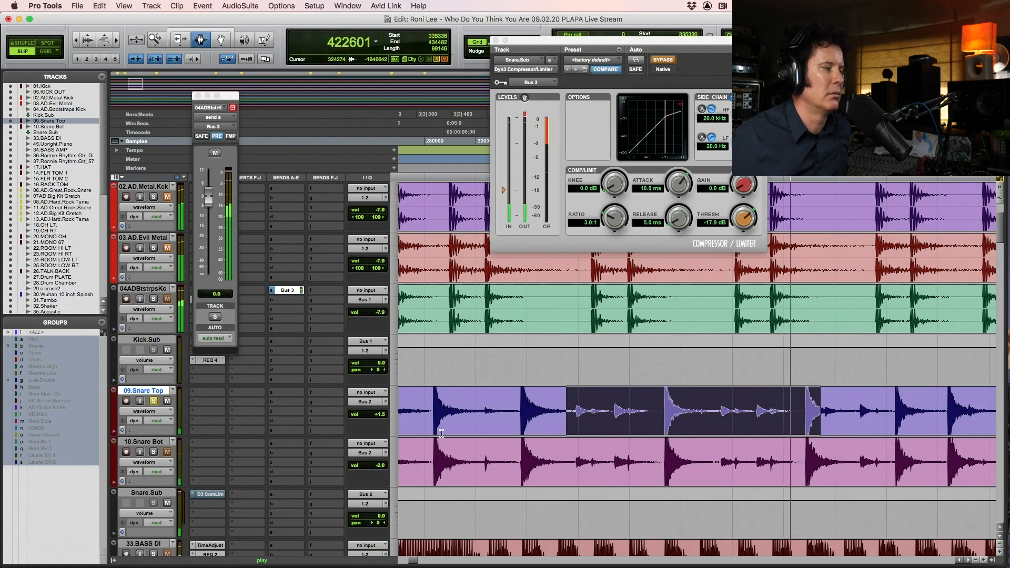
# Solo 10.Snare Bot together with 09.Snare Top, listen to the selected section, and stop playback
pyautogui.press('space')
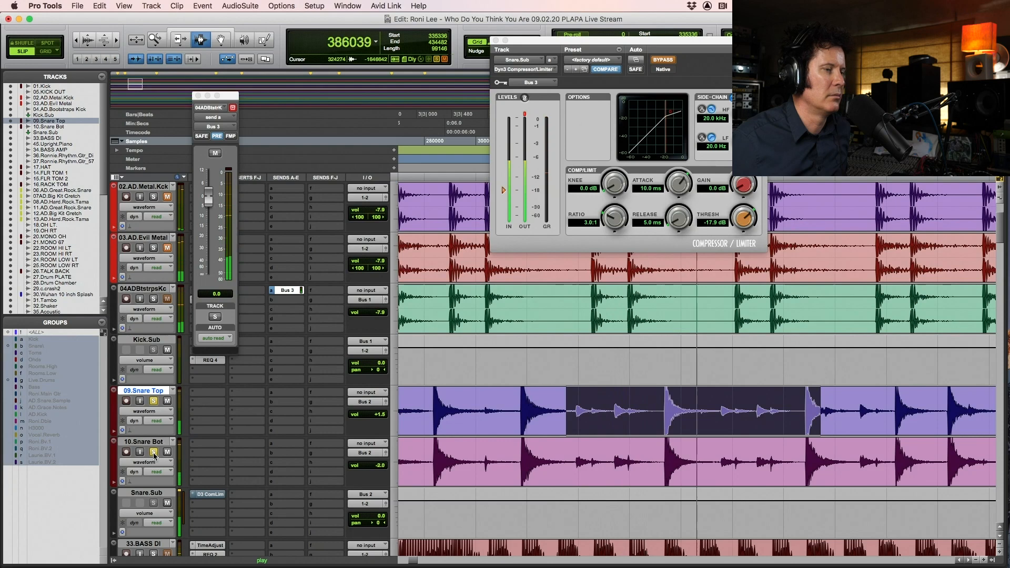
pyautogui.click(154, 401)
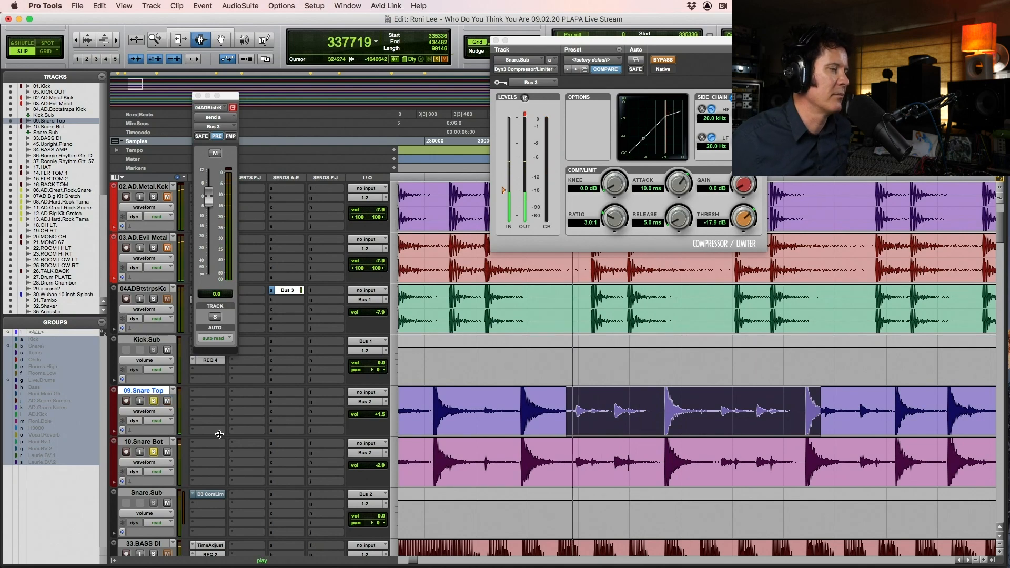
# Examine the kick bleed in the 09.Snare Top and 10.Snare Bot waveforms near sample 345,000, enlarging the waveforms' height
pyautogui.press('F5')
pyautogui.moveTo(607, 408); pyautogui.dragTo(631, 421)
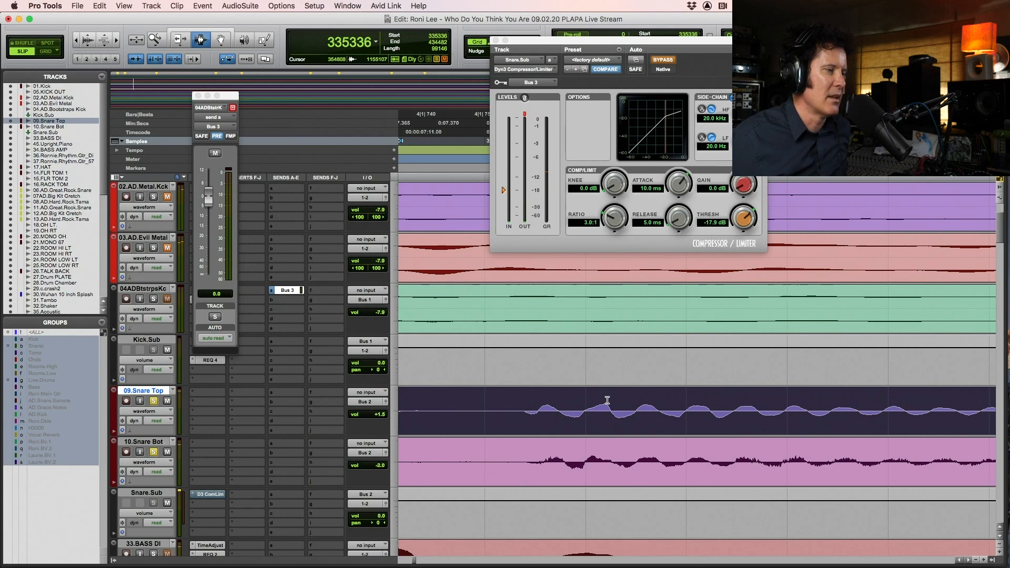
pyautogui.press('r')
pyautogui.press('r')
pyautogui.press('r')
pyautogui.press('r')
pyautogui.press('r')
pyautogui.press('r')
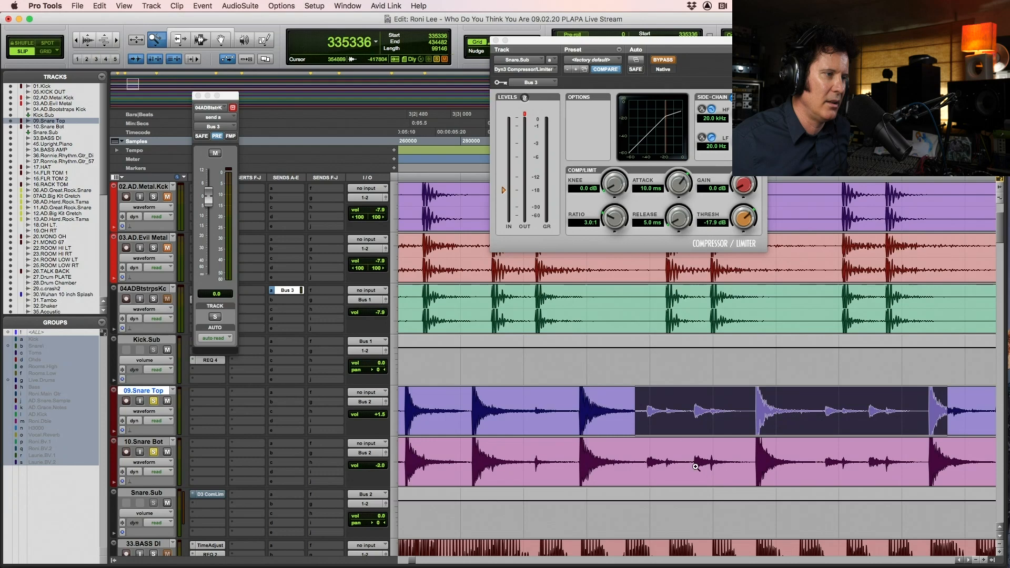
pyautogui.moveTo(655, 409); pyautogui.dragTo(642, 462)
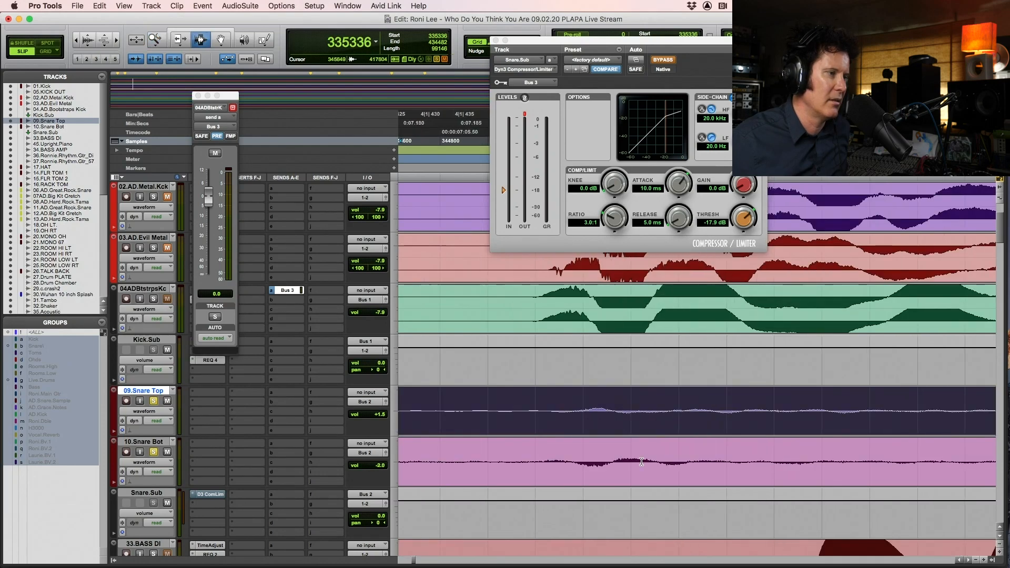
pyautogui.press('super+alt+bracketright')
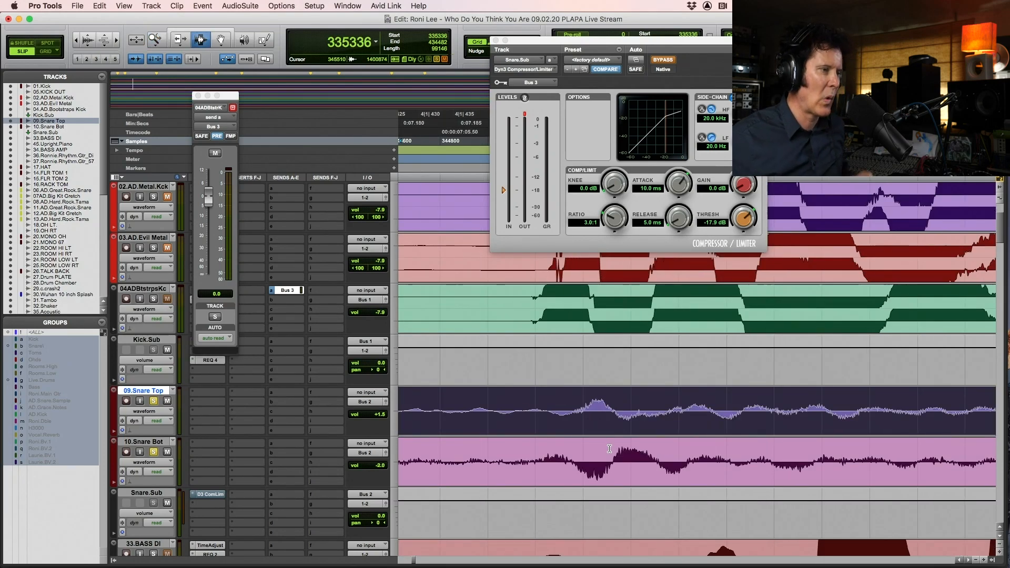
# Select the kick bleed on both snare tracks, starting at sample 345259 with a length of 1639 samples
pyautogui.moveTo(554, 415); pyautogui.dragTo(797, 472)
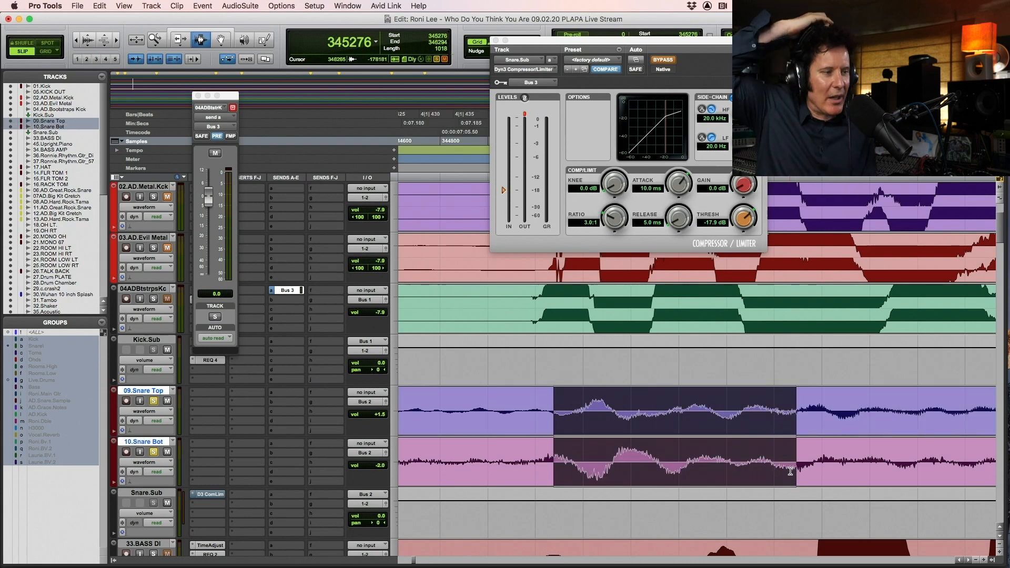
pyautogui.moveTo(550, 410); pyautogui.dragTo(941, 450)
pyautogui.press('r')
pyautogui.press('r')
pyautogui.press('r')
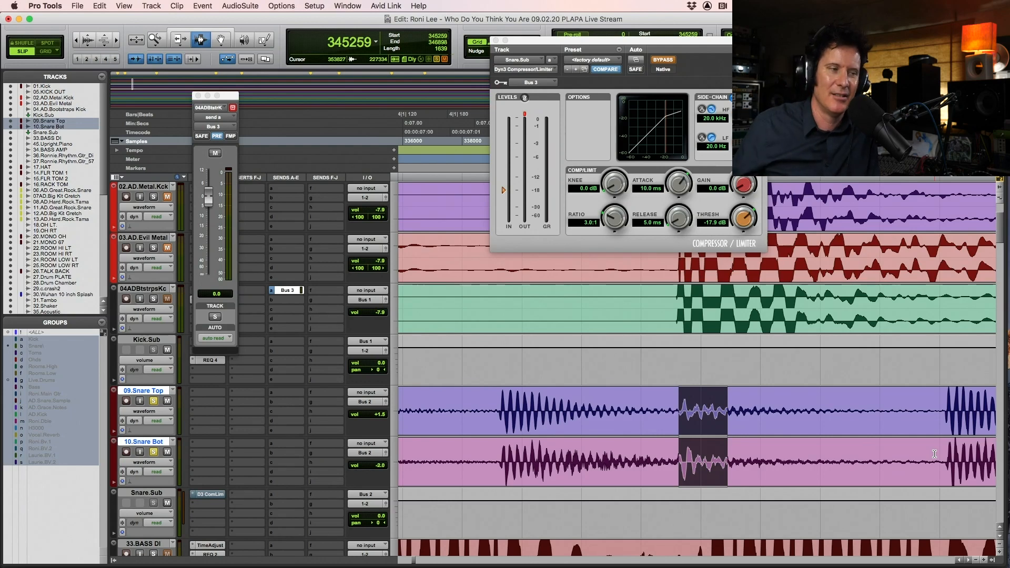
pyautogui.press('r')
pyautogui.press('r')
pyautogui.press('r')
pyautogui.press('r')
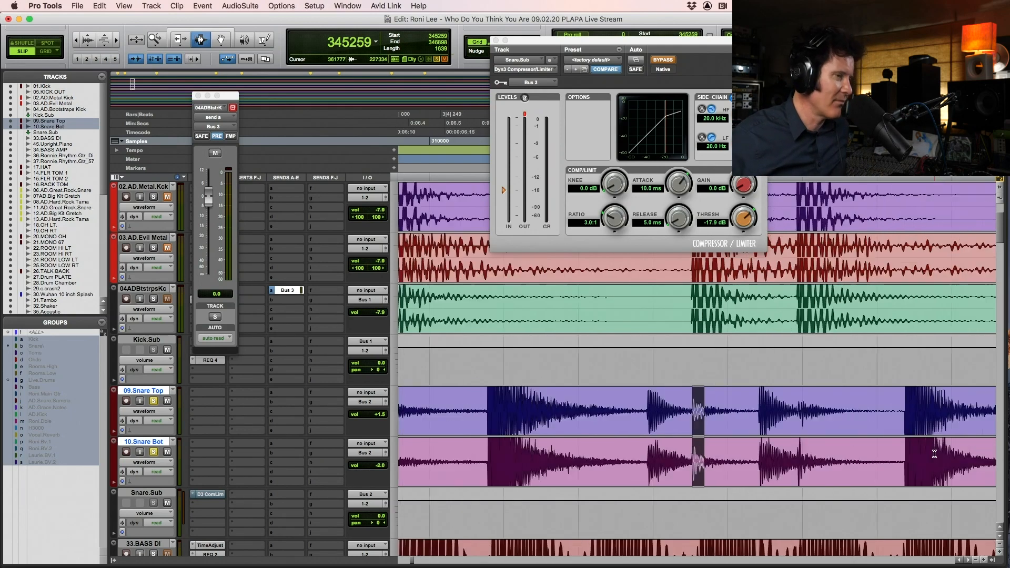
# Select about 137,600 samples of both snare tracks from sample 311928 and play them with the compressor's bypass turned off
pyautogui.moveTo(634, 399); pyautogui.dragTo(889, 465)
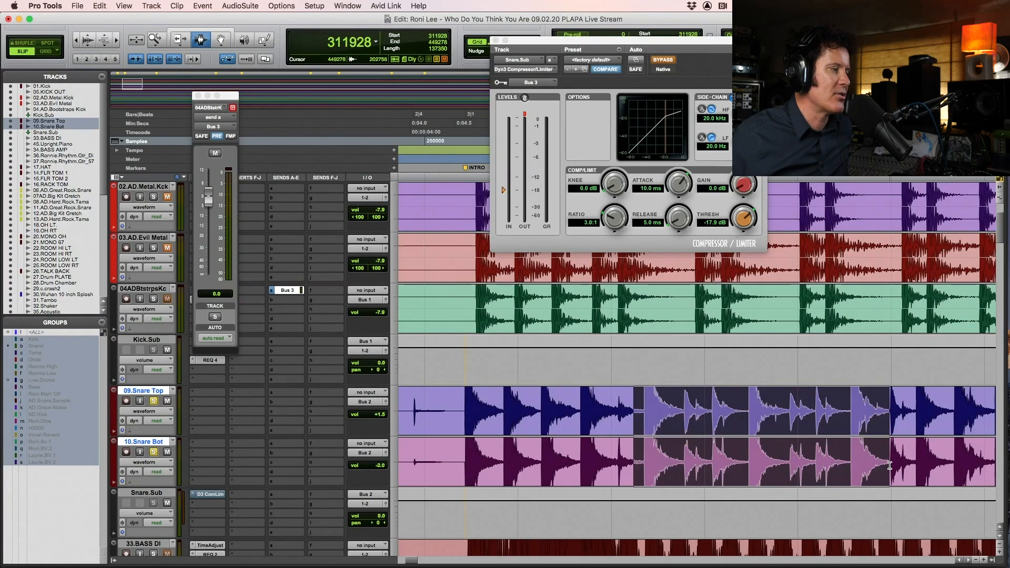
pyautogui.click(673, 59)
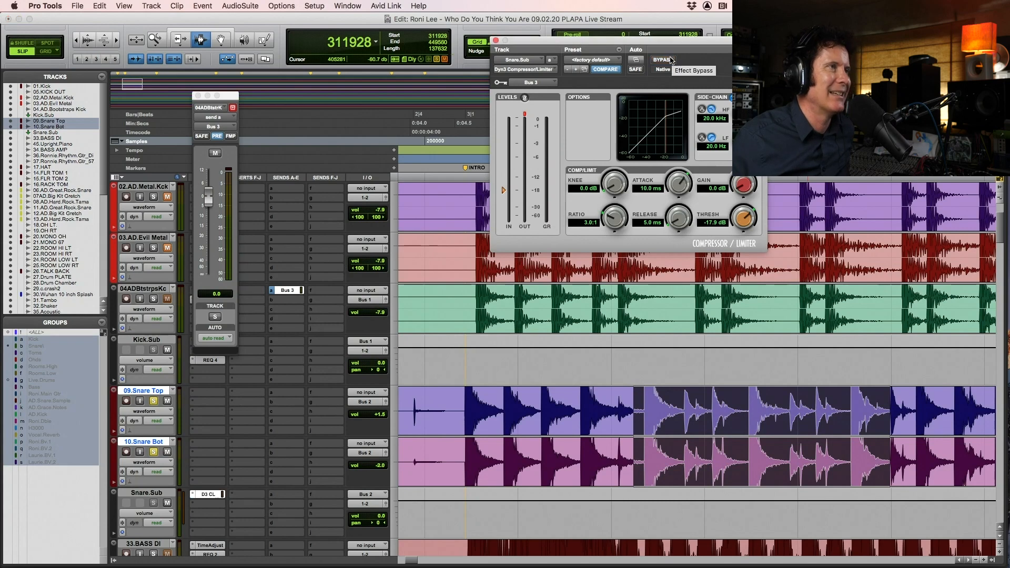
pyautogui.press('space')
# Set the compressor's attack to 52.1 µs and release to 5.8 ms, then compare the bypassed and active sound
pyautogui.moveTo(677, 184)
pyautogui.mouseDown()
pyautogui.moveTo(661, 226)
pyautogui.moveTo(678, 213)
pyautogui.moveTo(674, 191)
pyautogui.mouseUp()
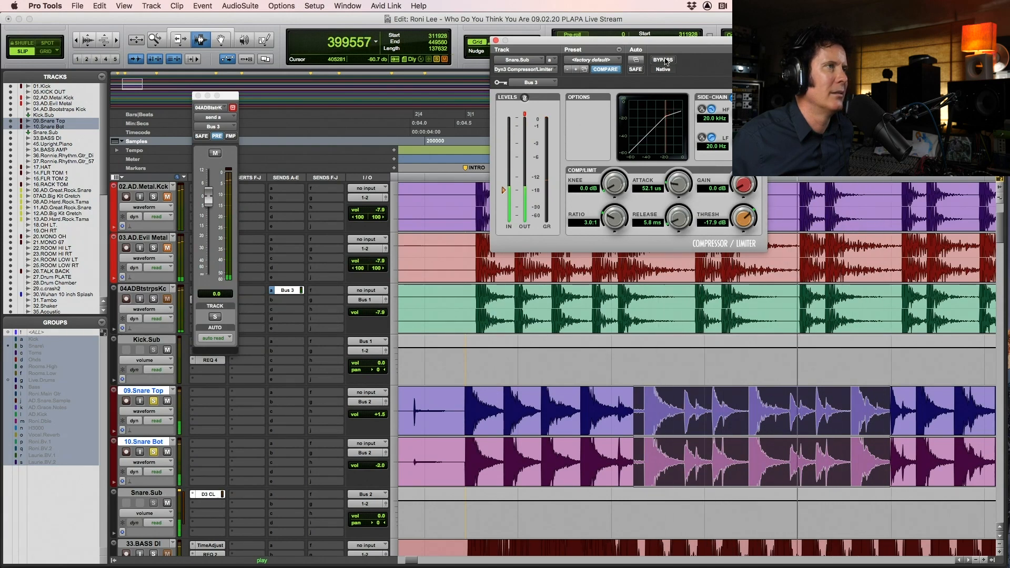
pyautogui.click(666, 61)
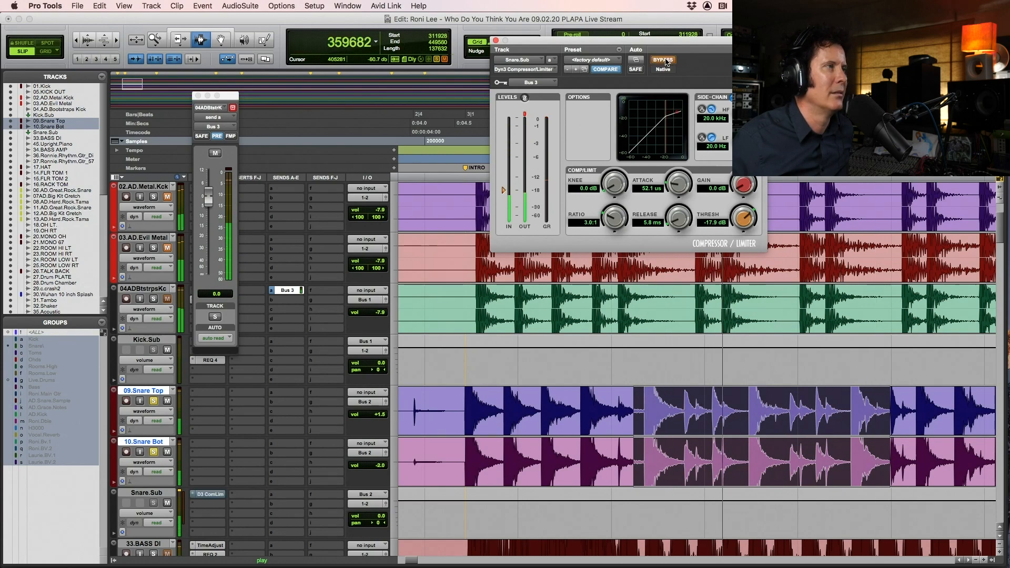
pyautogui.click(666, 61)
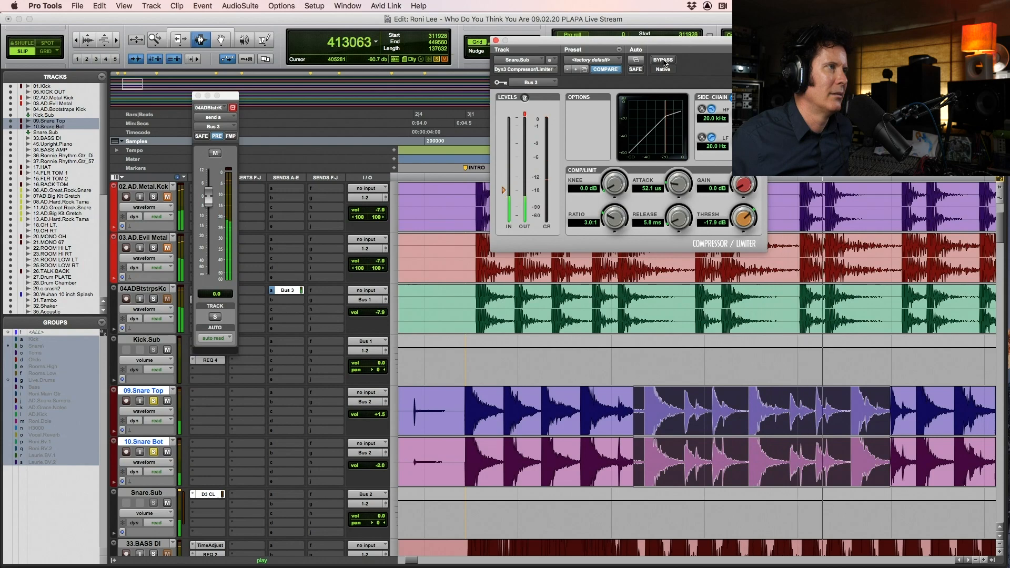
# Adjust the compressor's attack to 53.4 µs and lower its threshold to -24.1 dB during playback
pyautogui.moveTo(670, 185); pyautogui.dragTo(670, 181)
pyautogui.moveTo(735, 216)
pyautogui.mouseDown()
pyautogui.moveTo(729, 225)
pyautogui.moveTo(736, 220)
pyautogui.mouseUp()
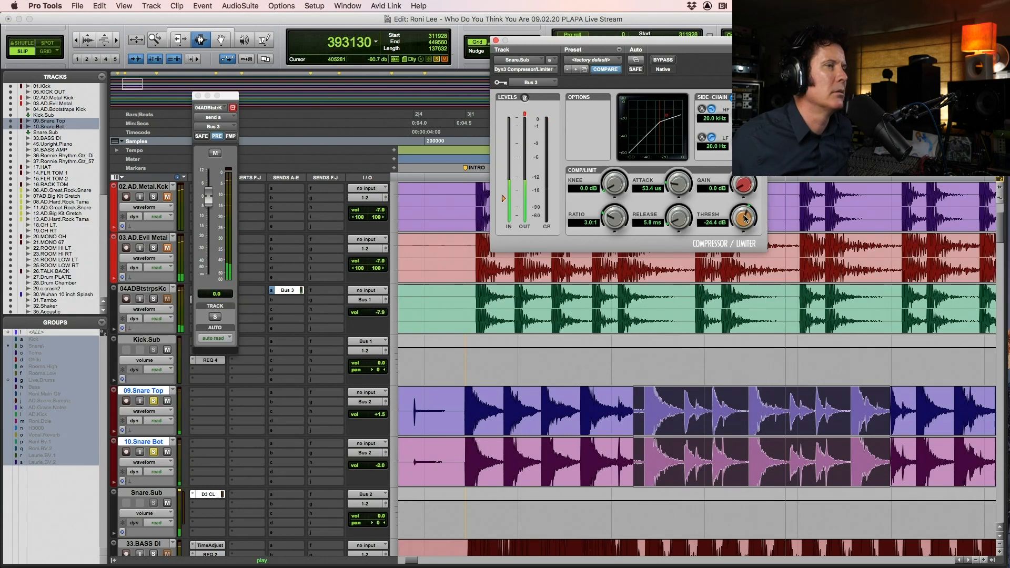
pyautogui.moveTo(746, 219); pyautogui.dragTo(746, 219)
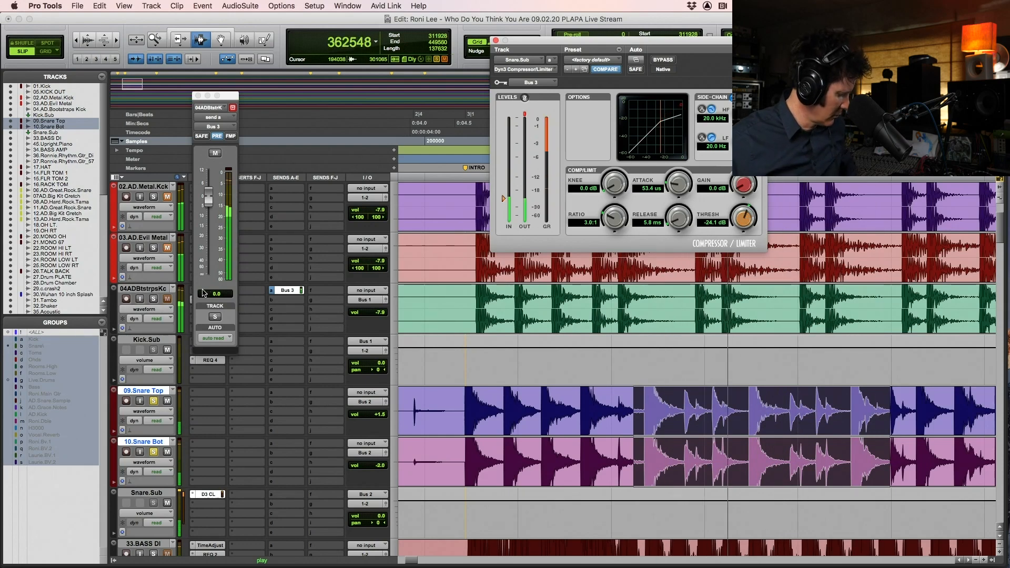
# Re-enable the track groups and solo the kick and tom tracks alongside the snares
pyautogui.press('shift+super+g')
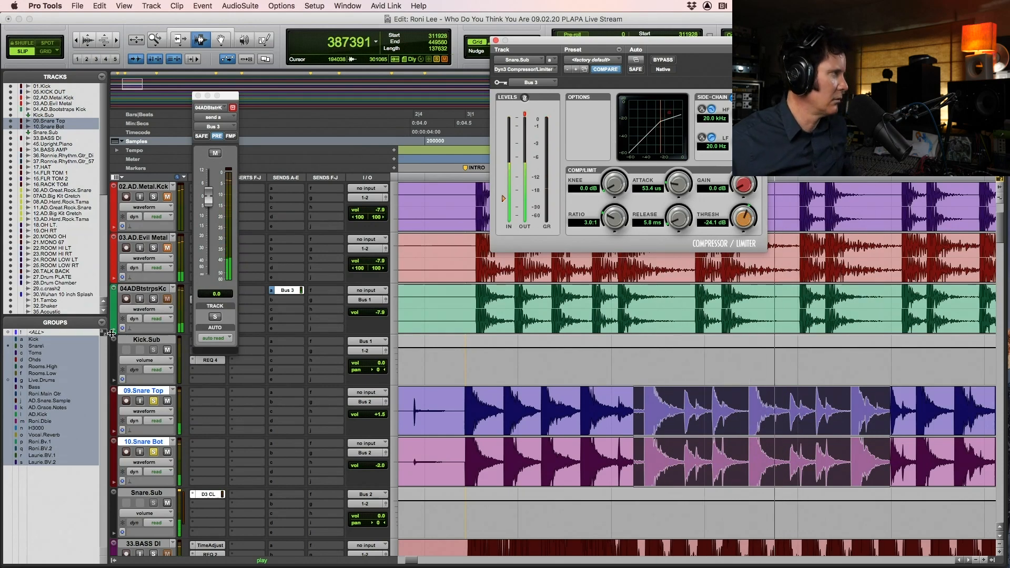
pyautogui.click(154, 298)
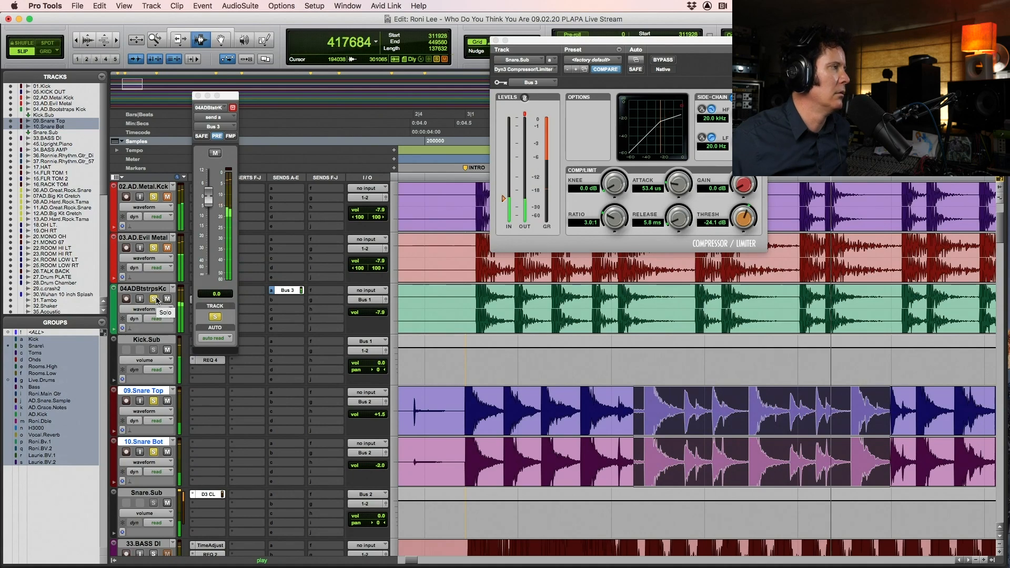
pyautogui.scroll(-5, 325, 365)
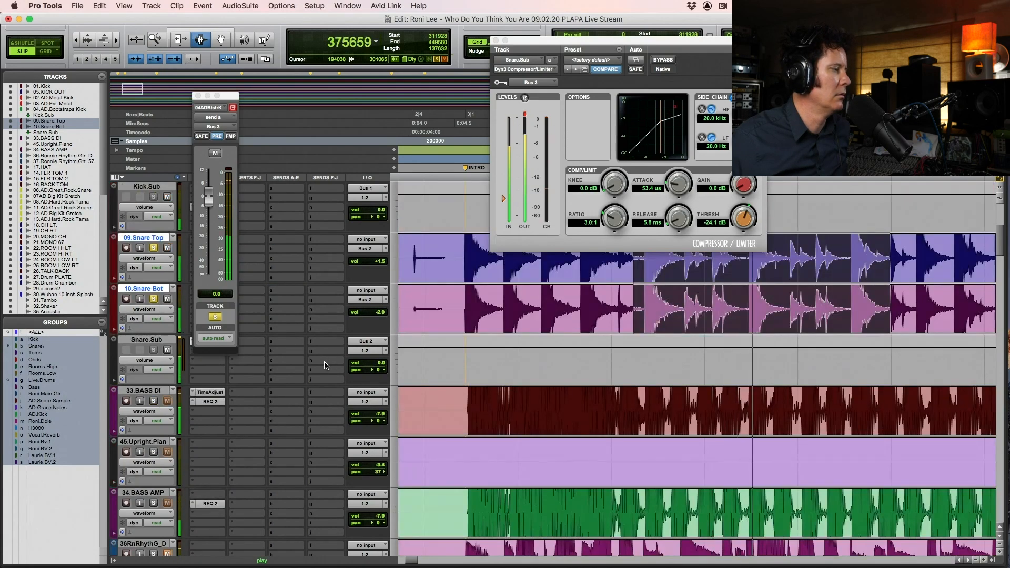
pyautogui.scroll(-15, 323, 363)
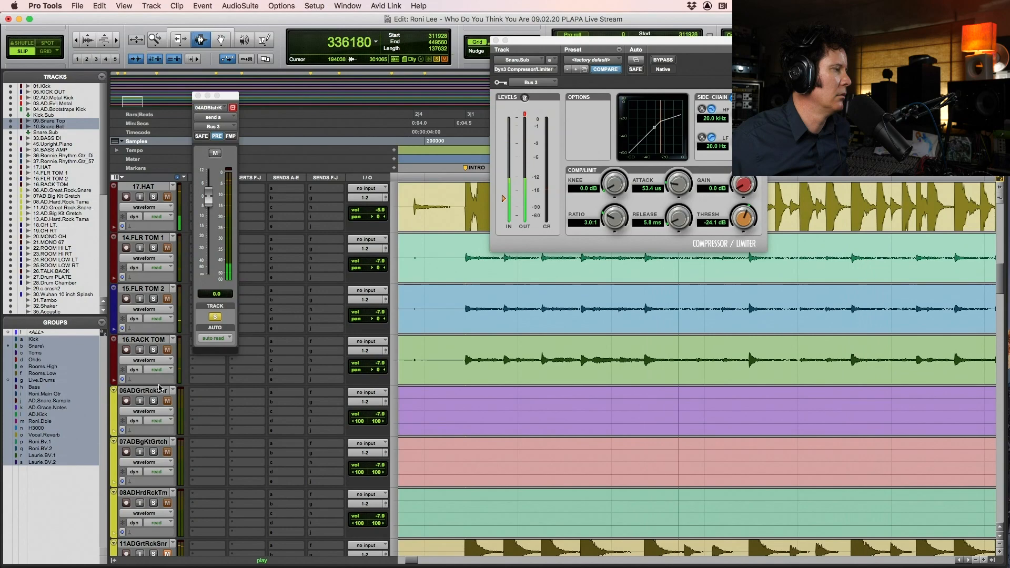
pyautogui.scroll(-7, 168, 387)
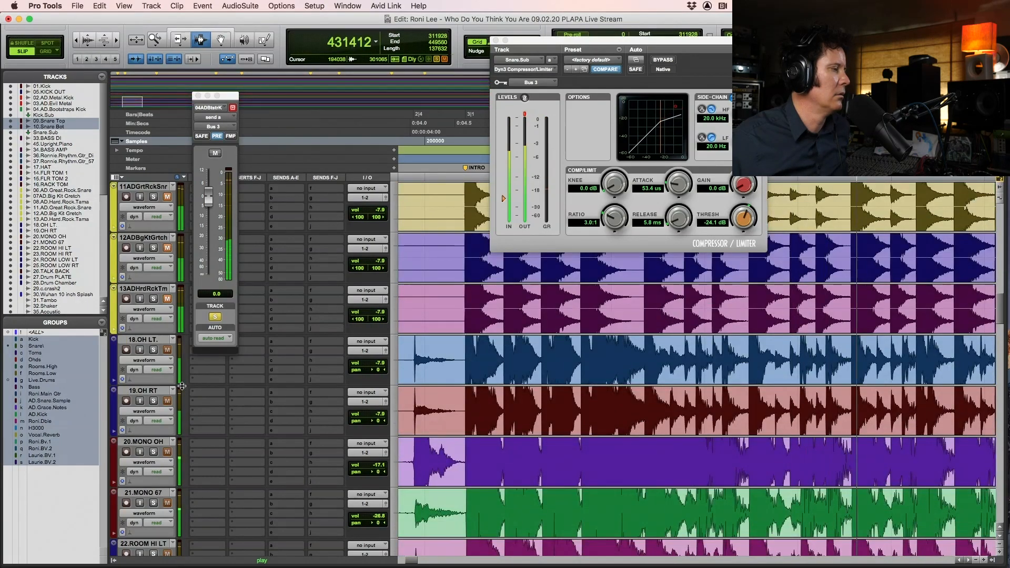
pyautogui.scroll(12, 350, 384)
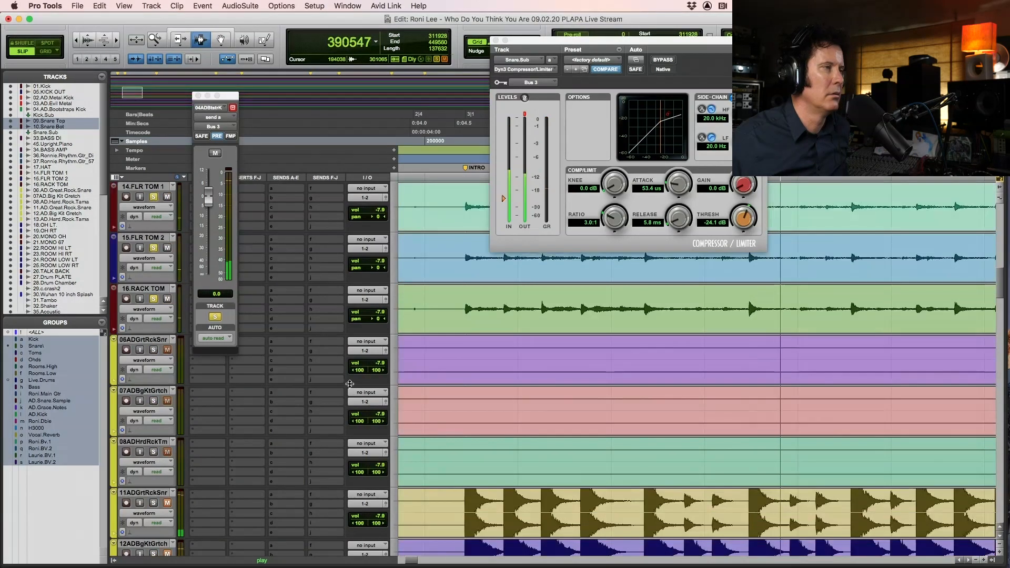
pyautogui.scroll(6, 350, 383)
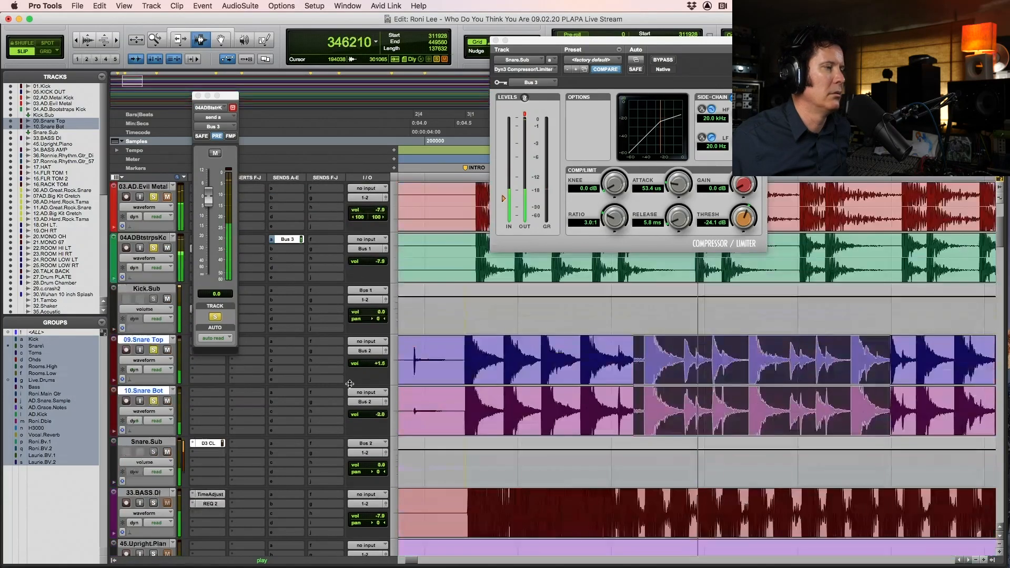
# Stop playback, reduce the waveforms' height, and place the edit cursor at the start of the intro, at sample 221480
pyautogui.press('r')
pyautogui.press('r')
pyautogui.press('space')
pyautogui.click(503, 346)
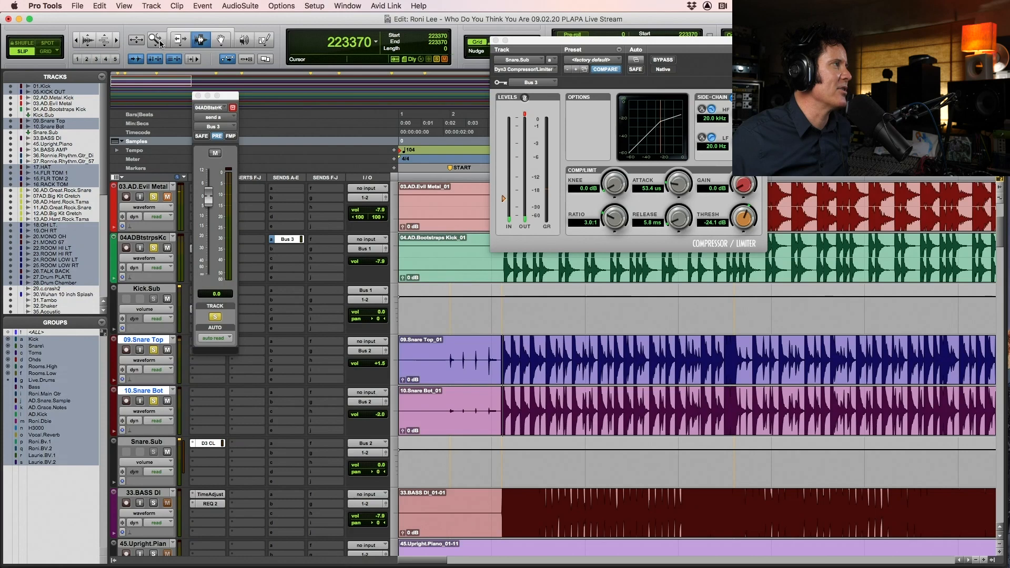
pyautogui.doubleClick(158, 42)
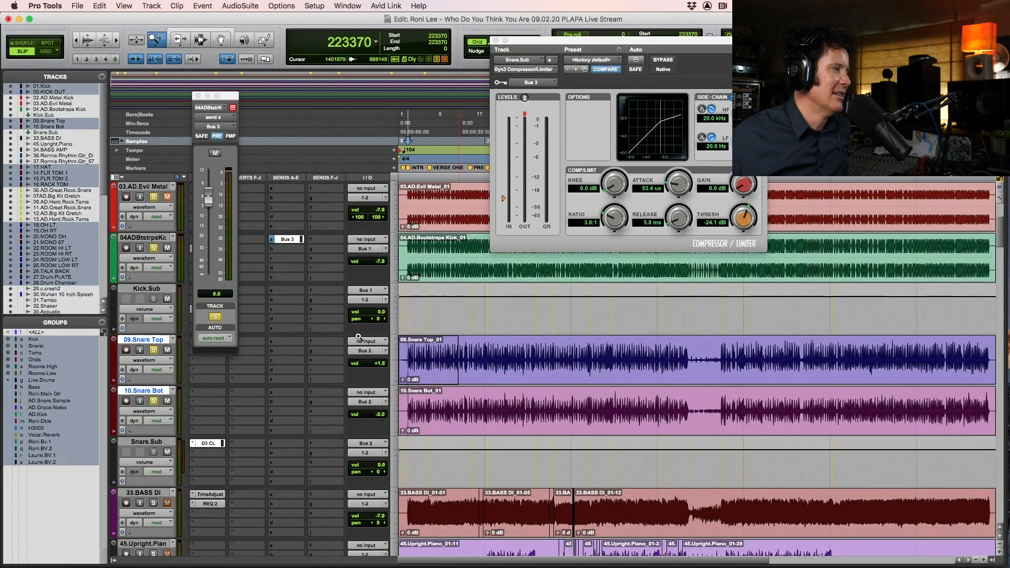
pyautogui.moveTo(358, 336); pyautogui.dragTo(358, 337)
pyautogui.press('F5')
pyautogui.moveTo(470, 362); pyautogui.dragTo(664, 337)
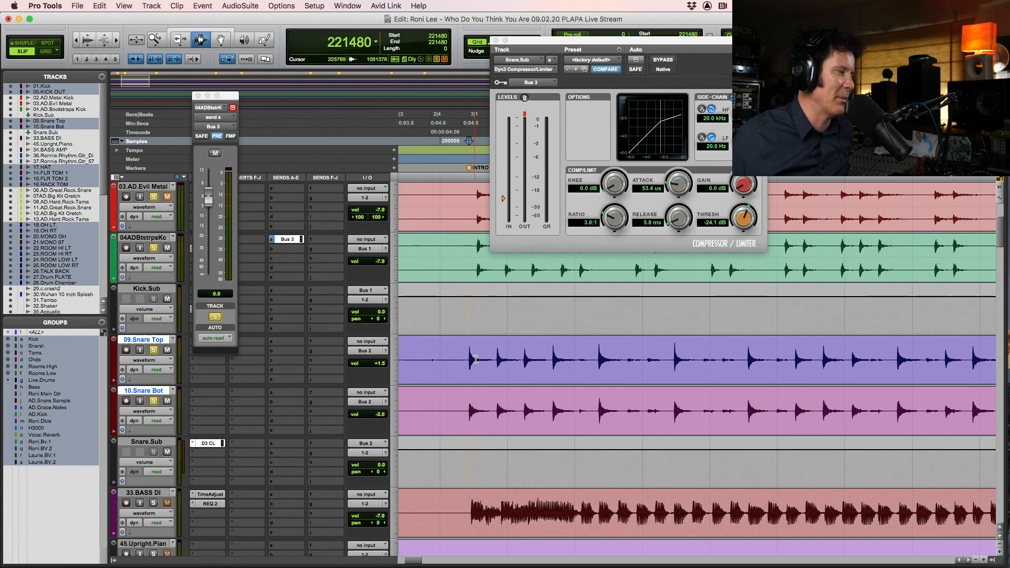
# Play the intro with the compressor active, stop playback, and close the compressor window
pyautogui.press('space')
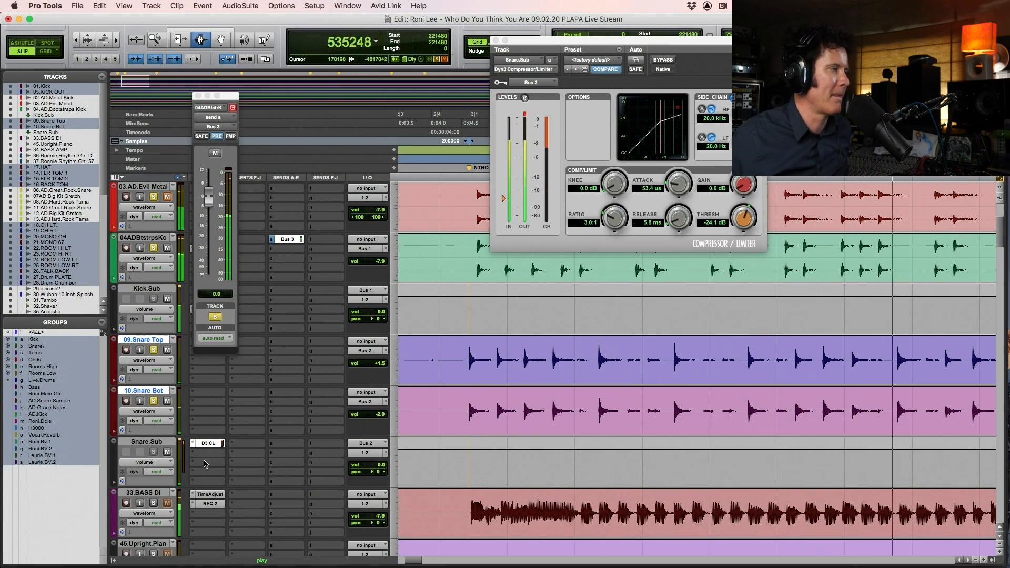
pyautogui.press('space')
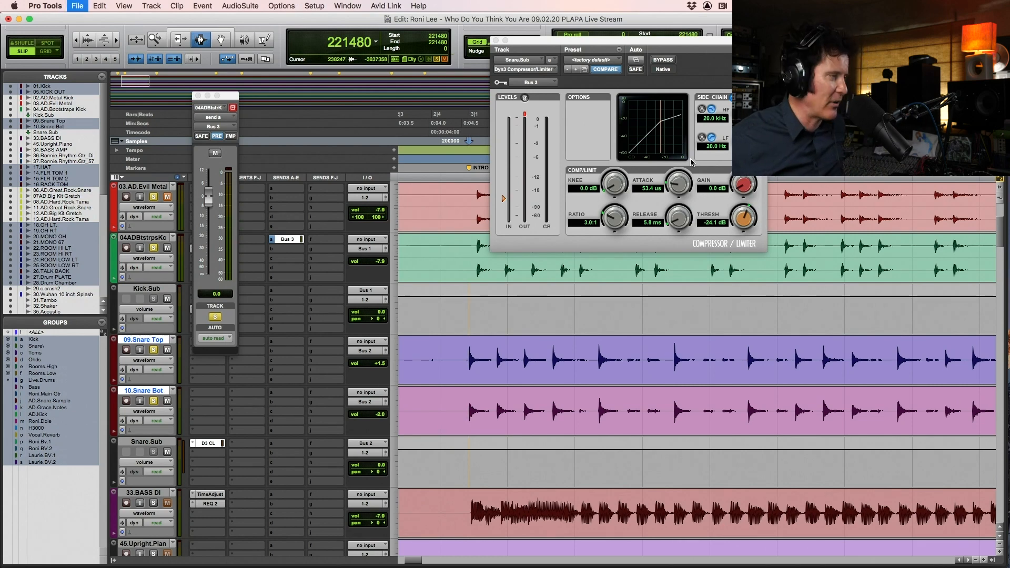
pyautogui.click(495, 41)
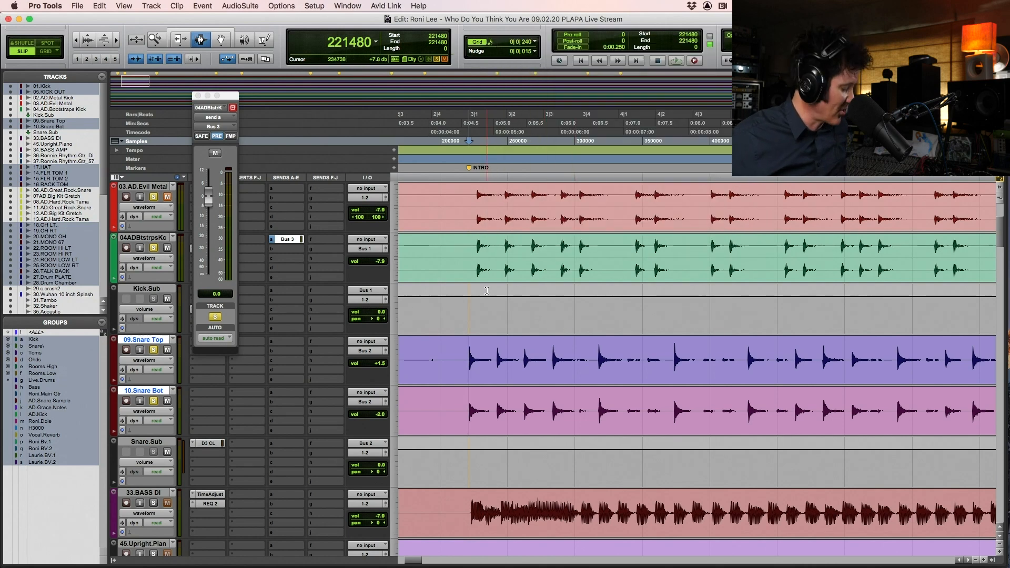
# In Grid mode, select both snare tracks from sample 221538 to 636923, then return to a plain cursor at sample 221538
pyautogui.press('F4')
pyautogui.moveTo(469, 347); pyautogui.dragTo(975, 374)
pyautogui.press('r')
pyautogui.press('r')
pyautogui.press('r')
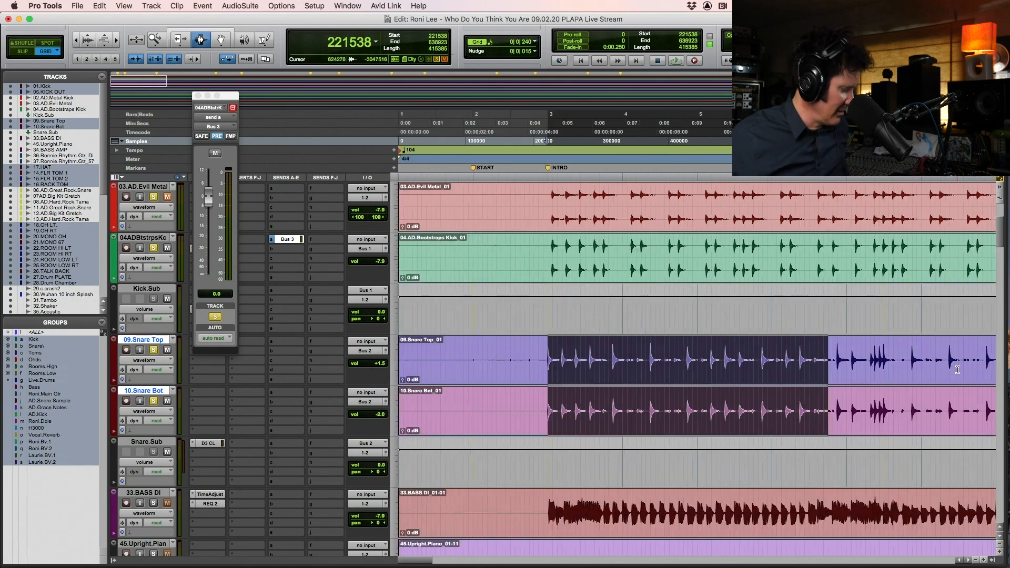
pyautogui.click(414, 363)
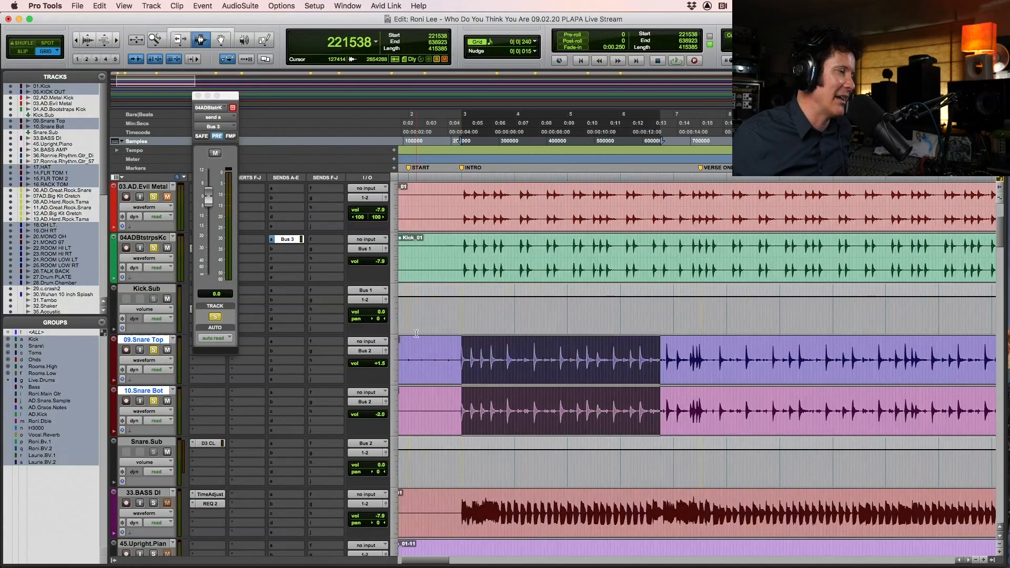
pyautogui.click(462, 345)
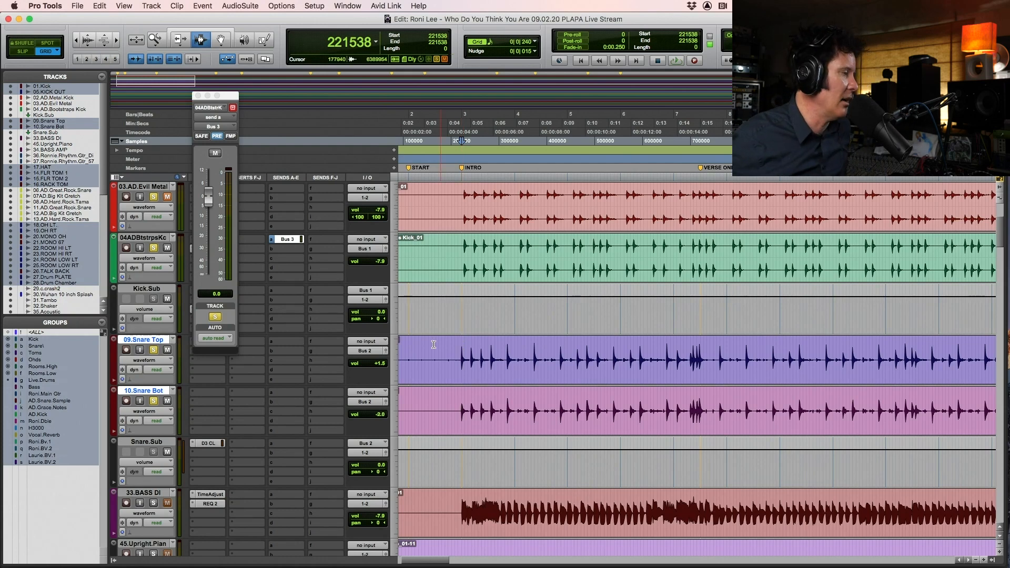
# Insert the mono Lo-Fi plug-in after the D3 CL compressor on the Snare.Sub track
pyautogui.click(201, 457)
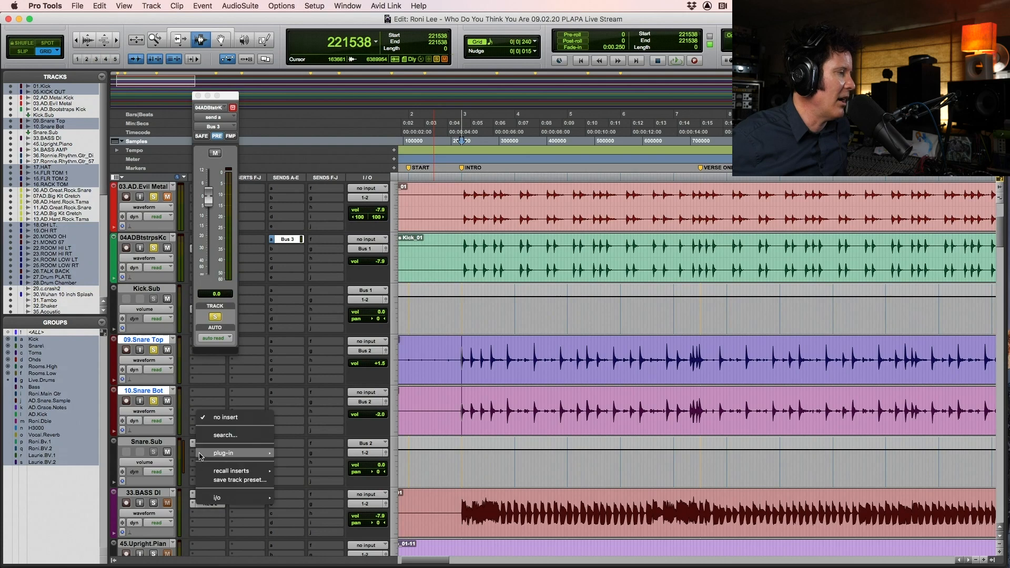
pyautogui.moveTo(236, 453)
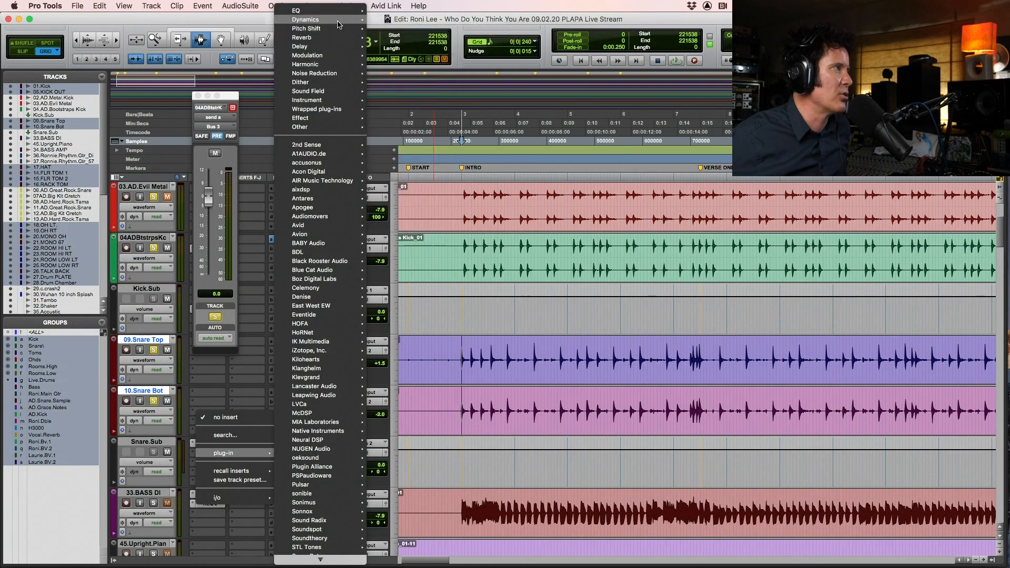
pyautogui.moveTo(339, 24)
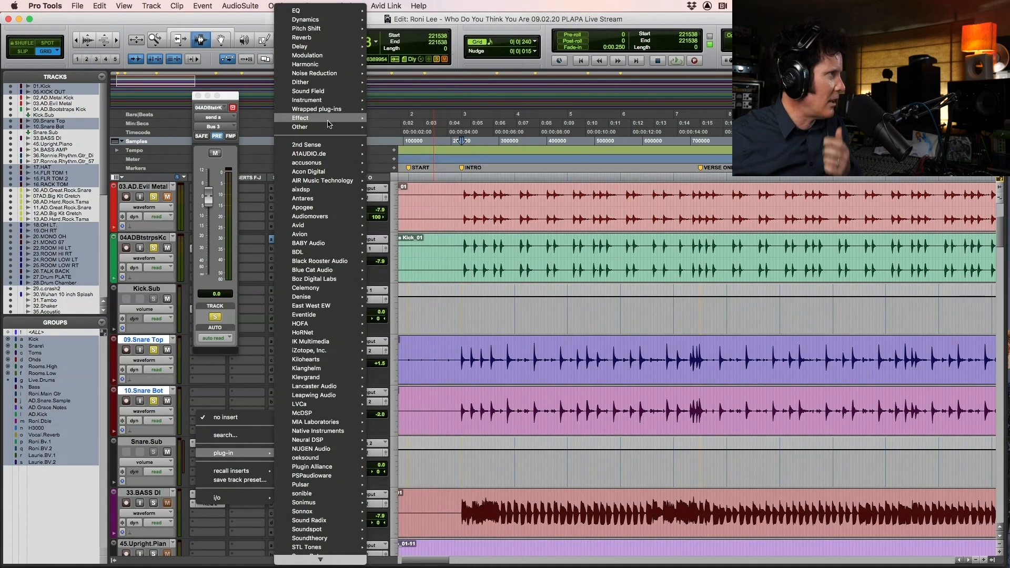
pyautogui.moveTo(325, 132)
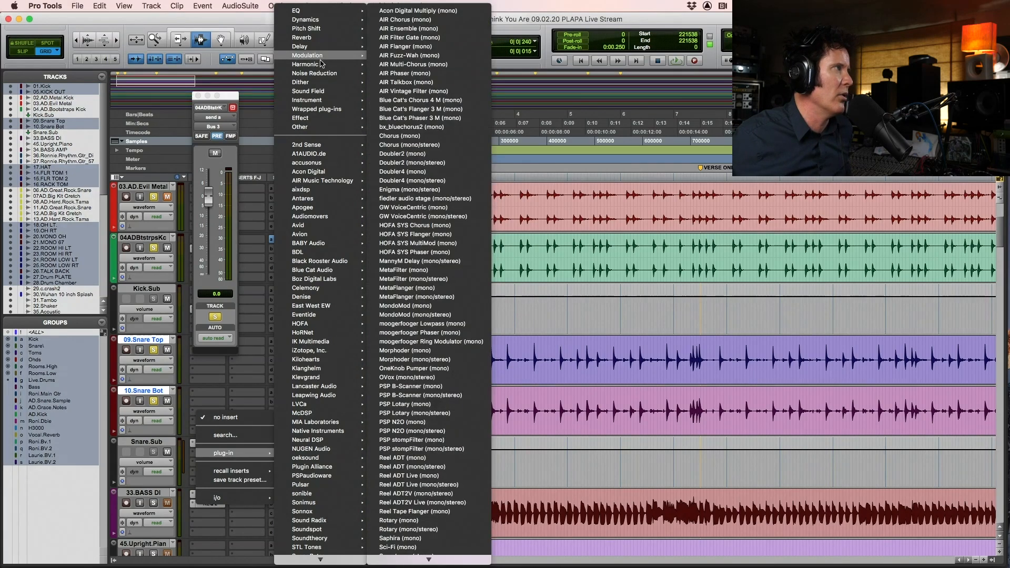
pyautogui.moveTo(337, 64)
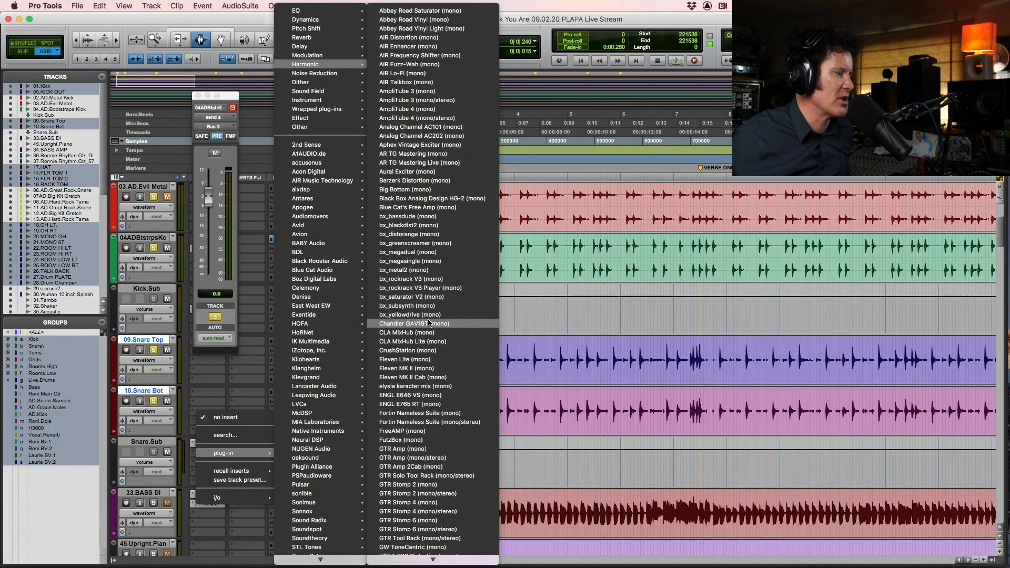
pyautogui.scroll(-10, 430, 324)
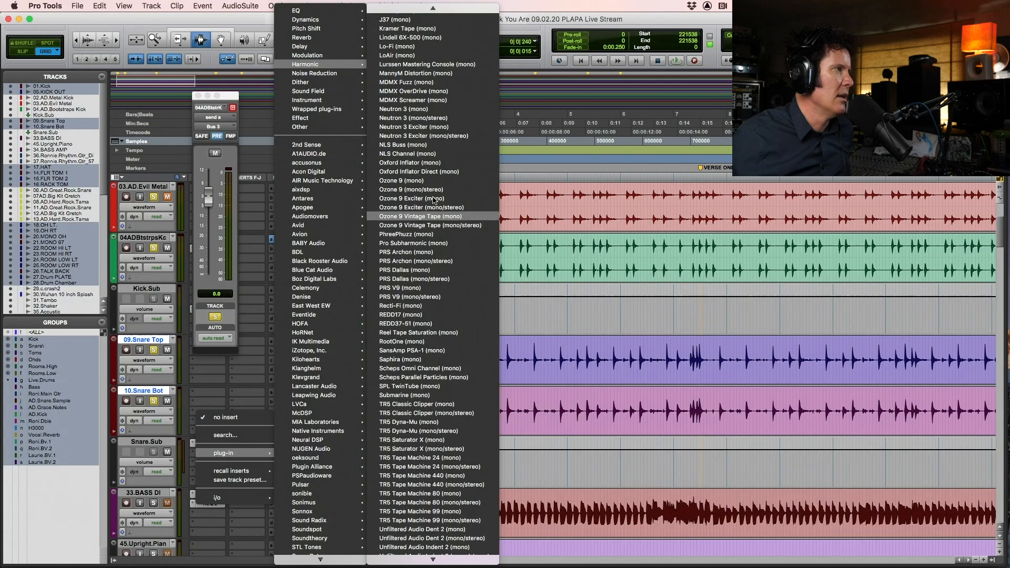
pyautogui.click(423, 48)
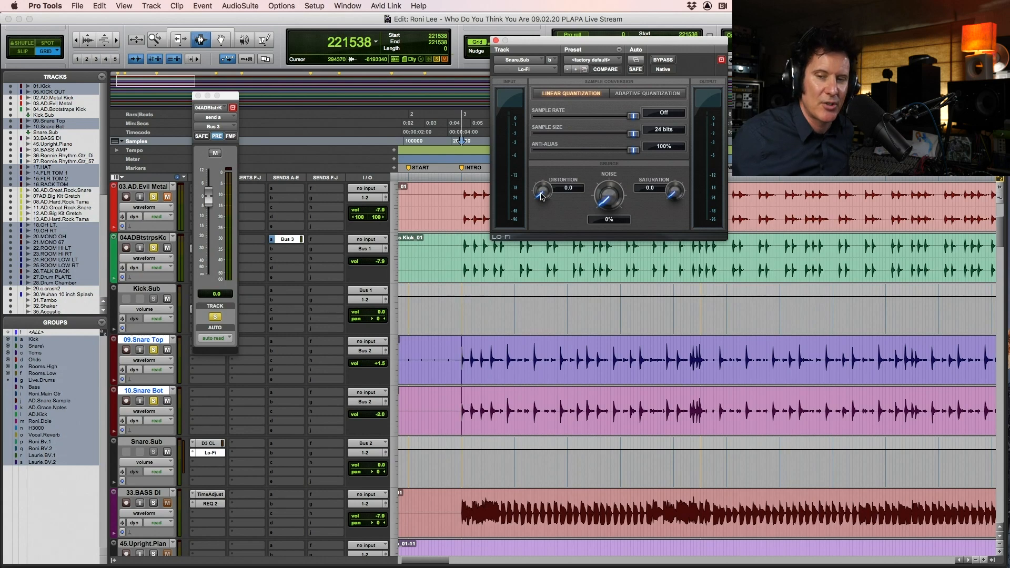
# Play the intro, raise Lo-Fi's distortion to 2.5, and compare the sound with the plug-in bypassed and active
pyautogui.press('space')
pyautogui.moveTo(542, 197); pyautogui.dragTo(542, 162)
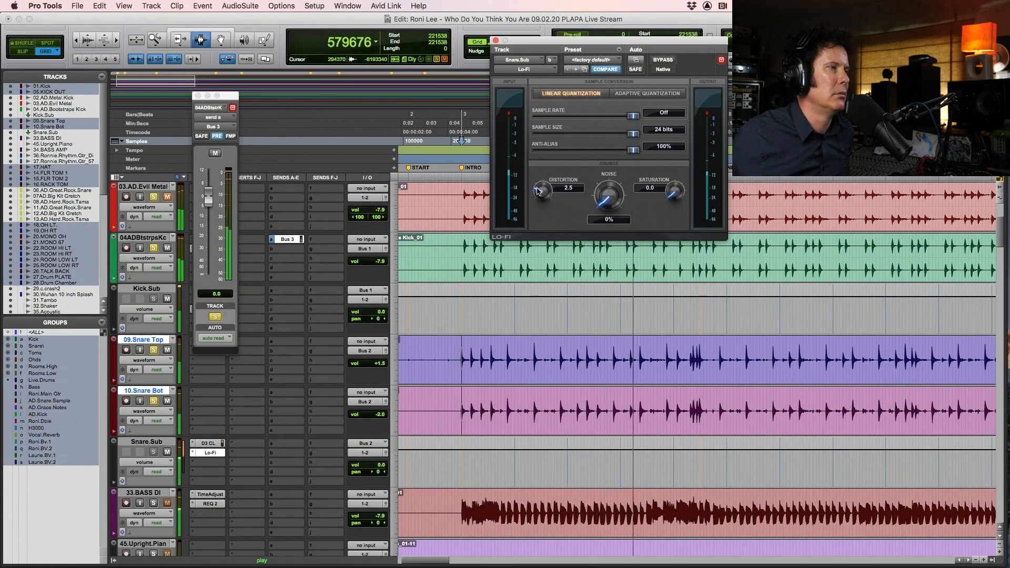
pyautogui.click(670, 62)
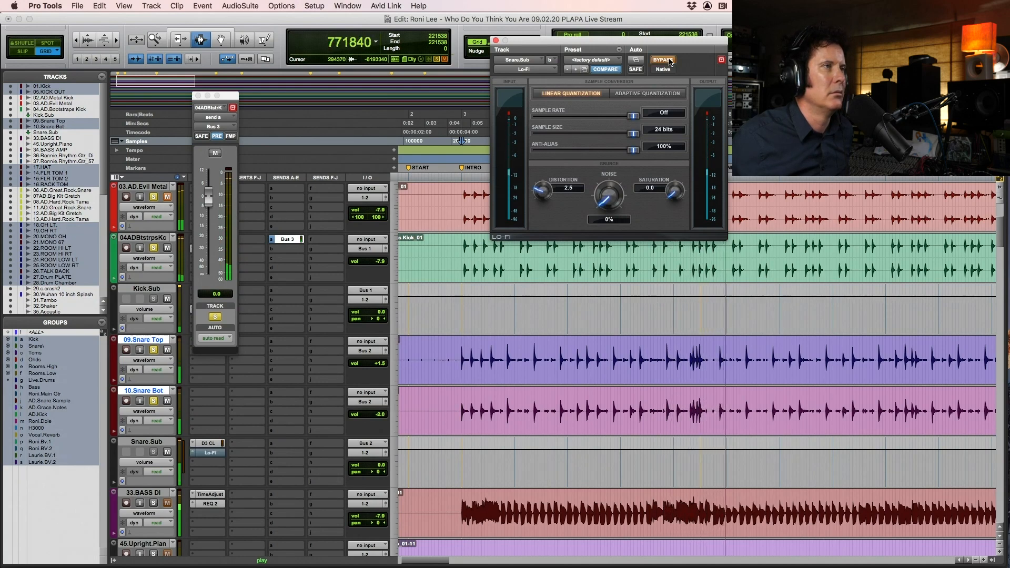
pyautogui.click(670, 62)
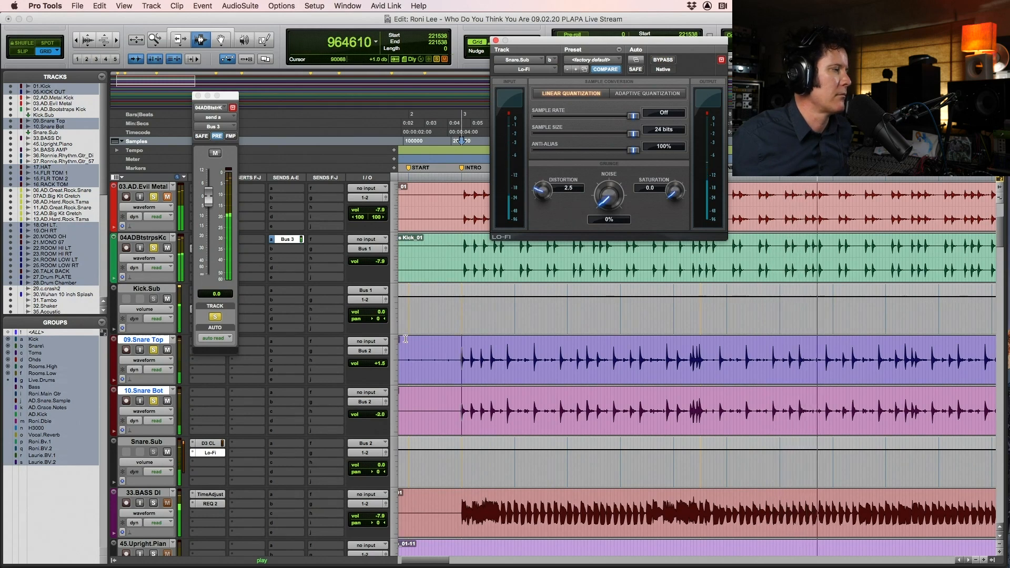
# Solo only the two snare tracks, replay the intro with Lo-Fi's distortion lowered to 1.6, and compare it against bypass
pyautogui.press('space')
pyautogui.click(154, 402)
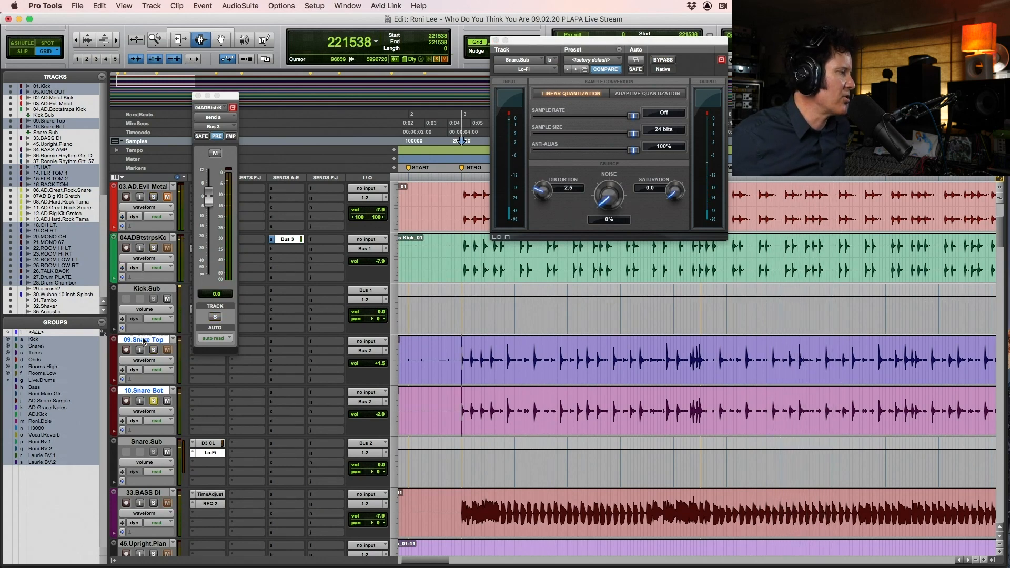
pyautogui.press('space')
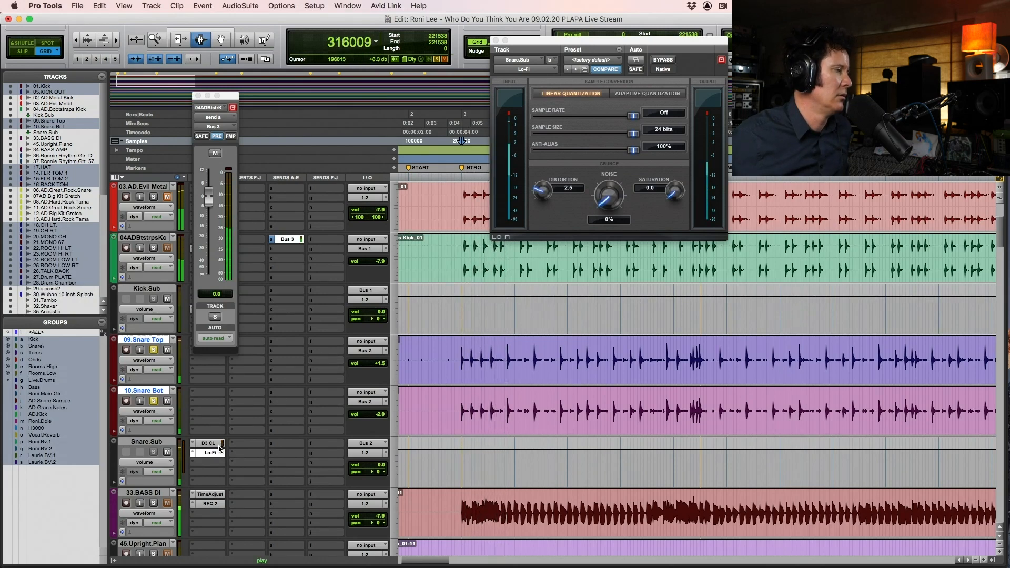
pyautogui.moveTo(542, 192); pyautogui.dragTo(534, 221)
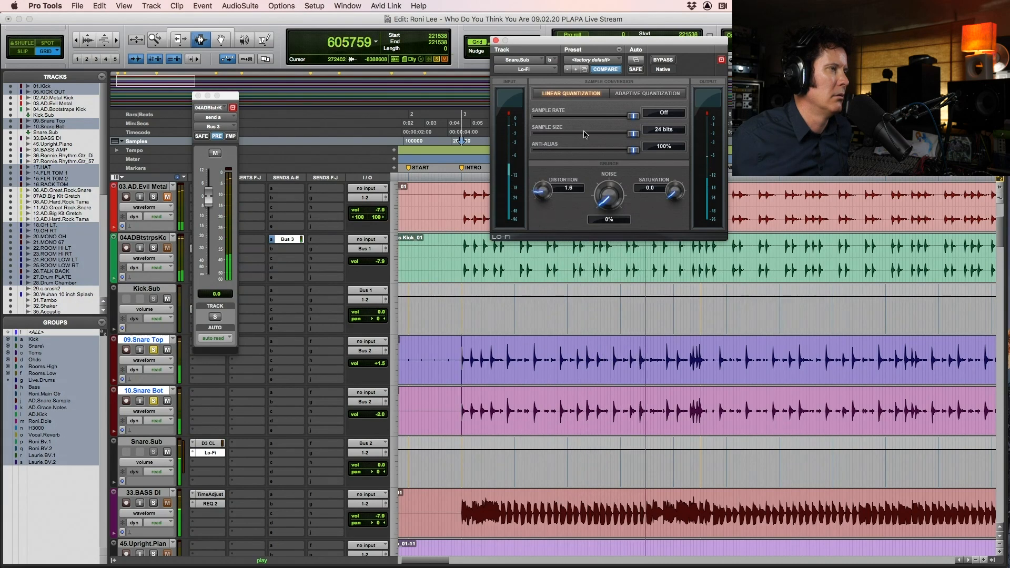
pyautogui.click(667, 60)
pyautogui.click(667, 60)
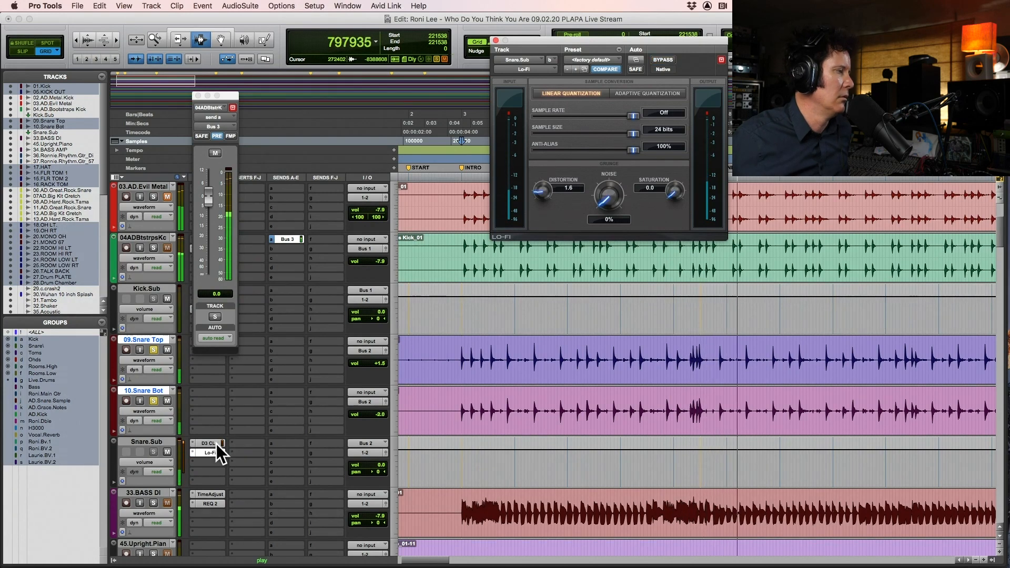
# Set the Snare.Sub compressor's threshold to -17.3 dB, lower 10.Snare Bot's volume to -5.3 dB, and replay the intro
pyautogui.click(209, 443)
pyautogui.moveTo(504, 199); pyautogui.dragTo(506, 191)
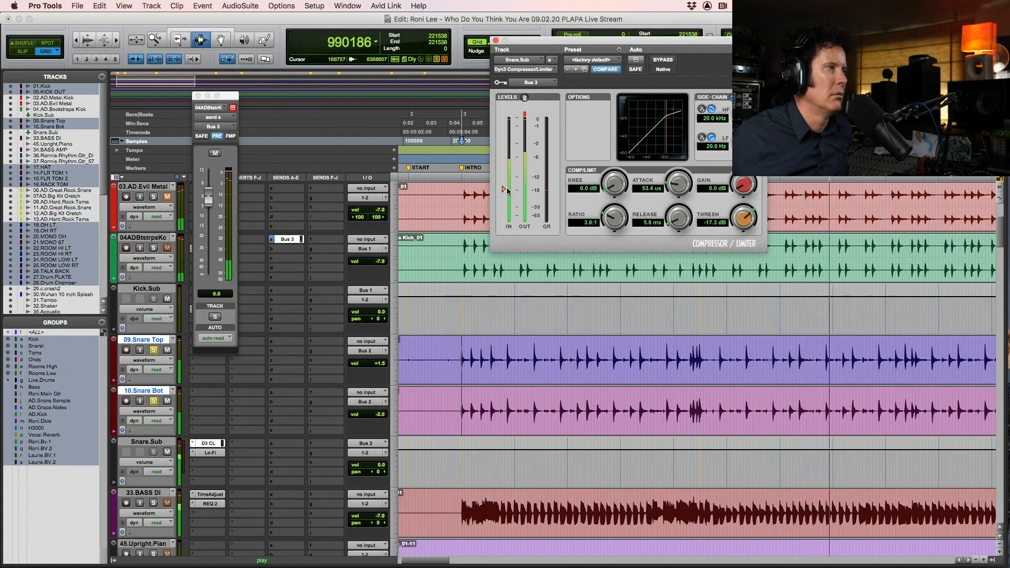
pyautogui.press('space')
pyautogui.moveTo(381, 415); pyautogui.dragTo(382, 421)
pyautogui.press('space')
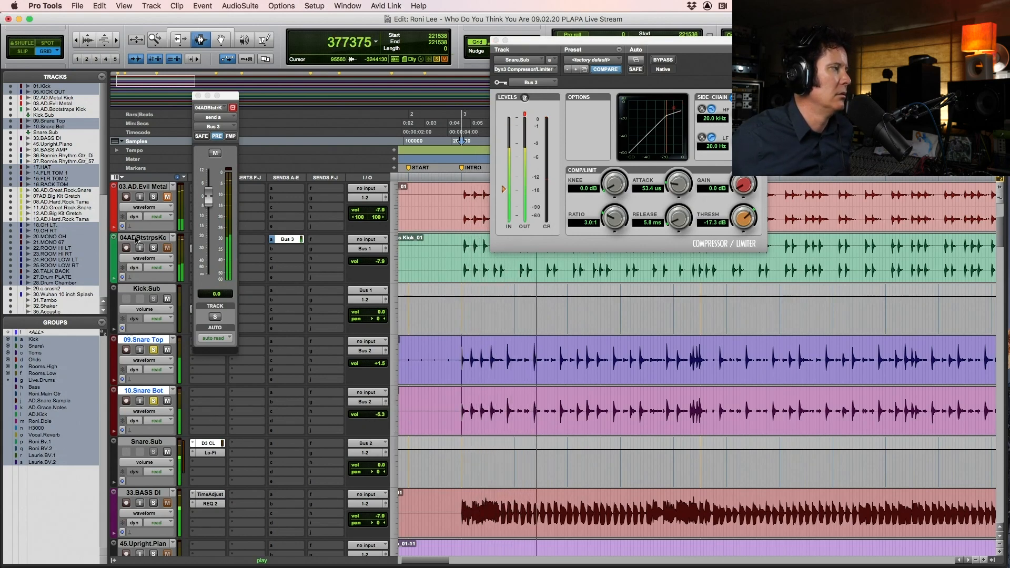
# Solo the remaining drum tracks and move the selected live drum tracks together below Snare.Sub while the intro plays
pyautogui.press('space')
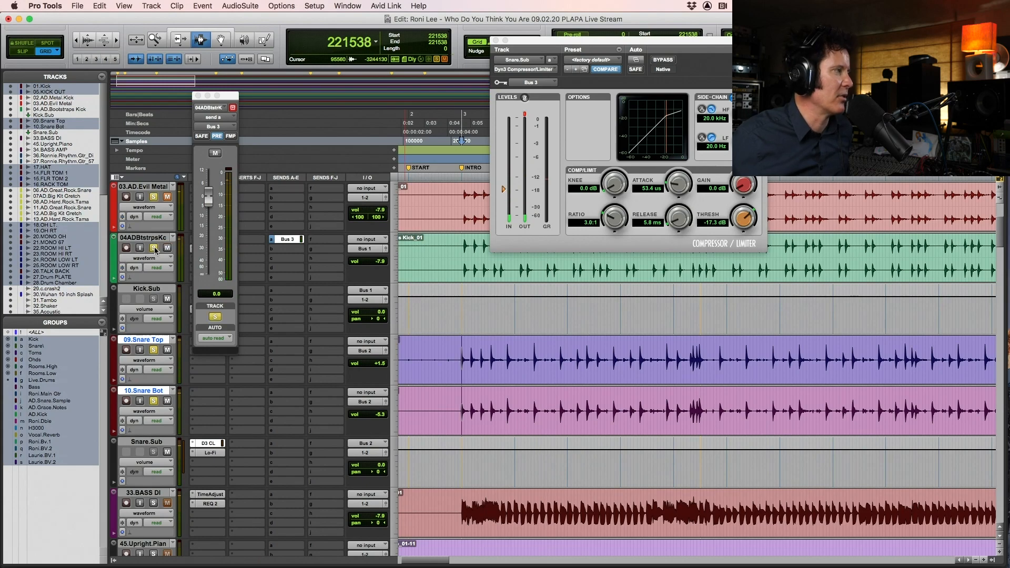
pyautogui.scroll(-3, 220, 382)
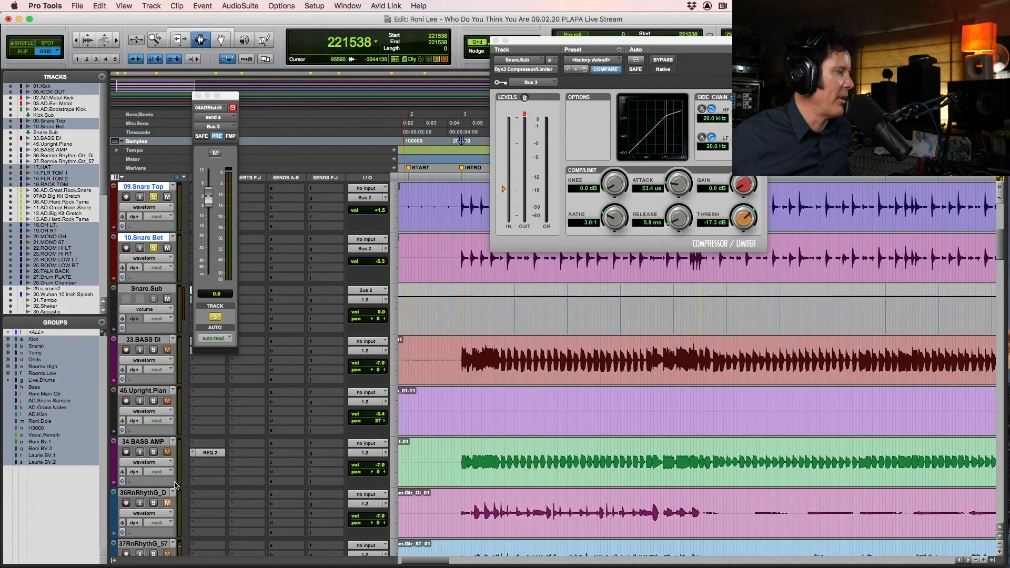
pyautogui.scroll(-2, 291, 479)
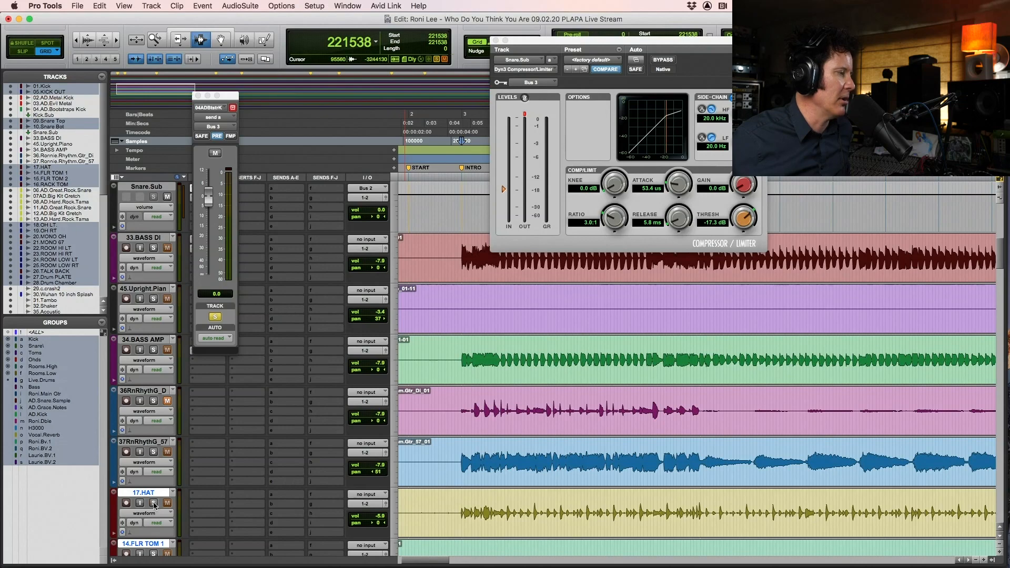
pyautogui.press('space')
pyautogui.moveTo(156, 494); pyautogui.dragTo(171, 235)
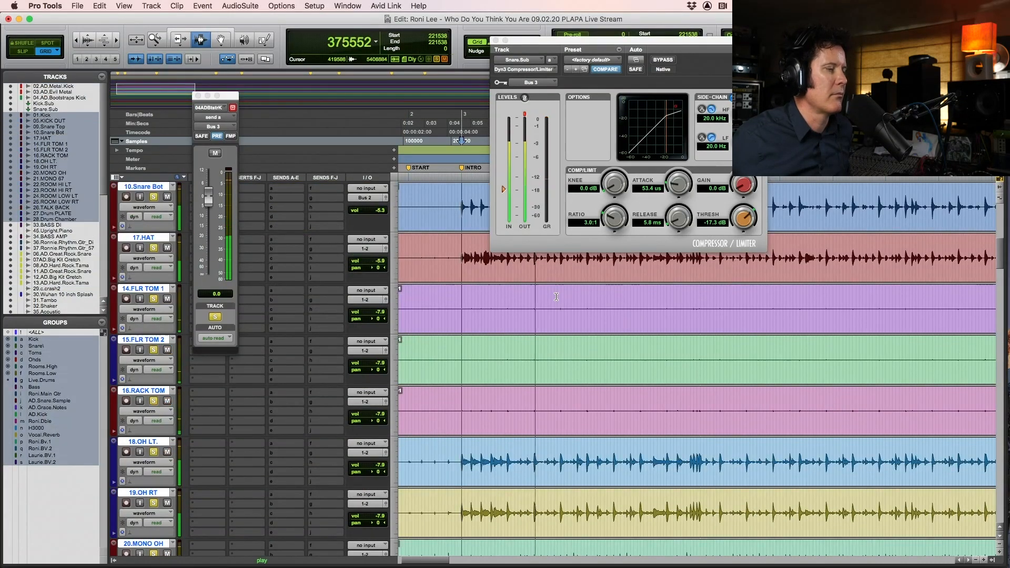
# Raise the Snare.Sub track's volume to +3.0 dB and stop playback
pyautogui.scroll(8, 548, 331)
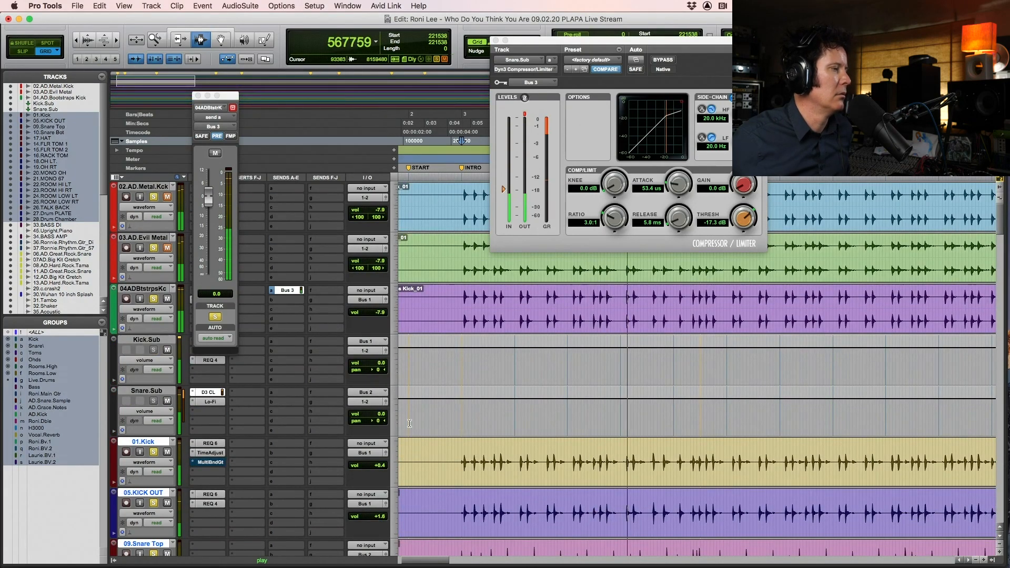
pyautogui.moveTo(378, 412); pyautogui.dragTo(378, 413)
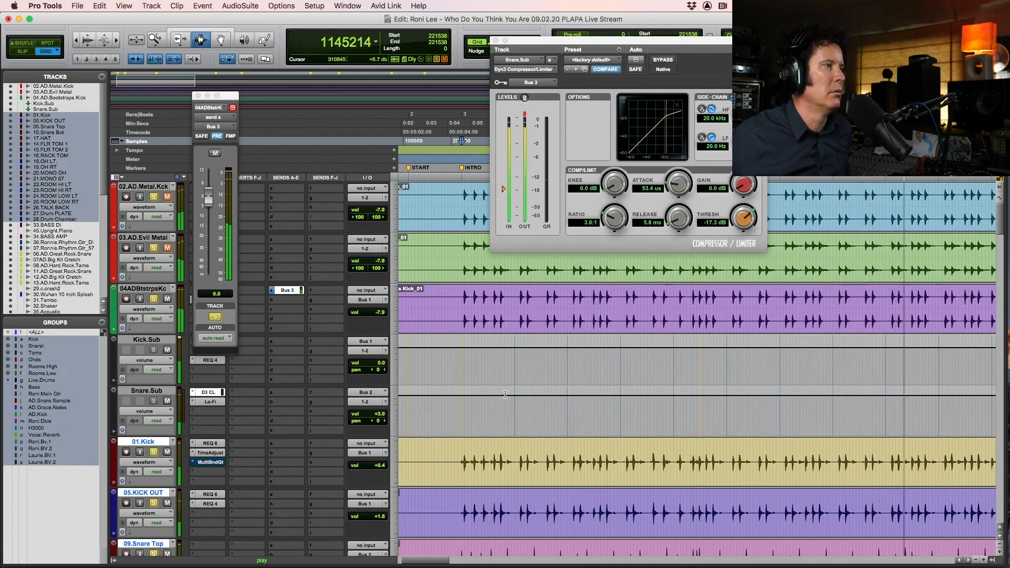
pyautogui.press('space')
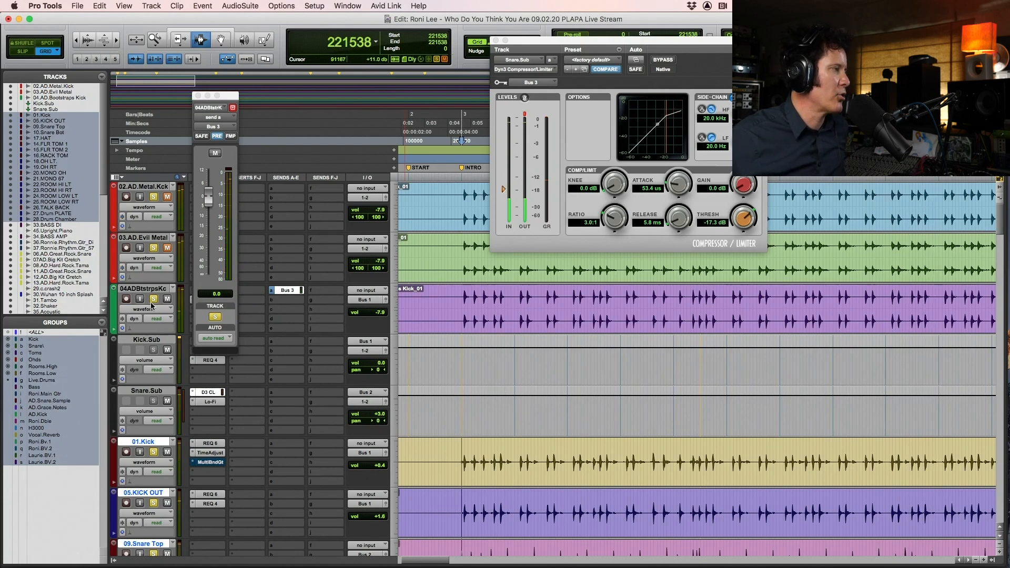
# Play the intro with the solos cleared, close the compressor window, and solo the drum tracks again during playback
pyautogui.press('space')
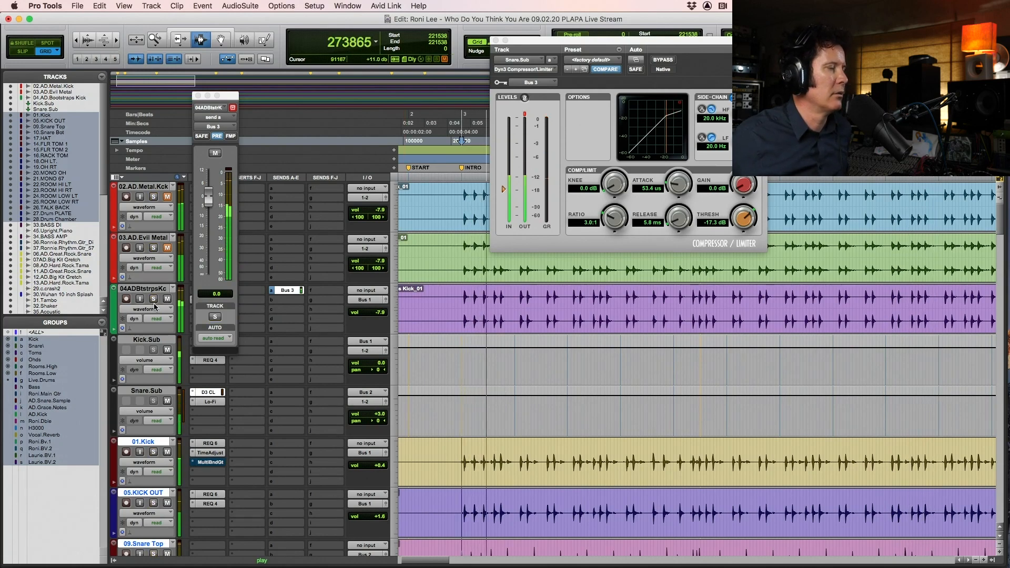
pyautogui.click(496, 41)
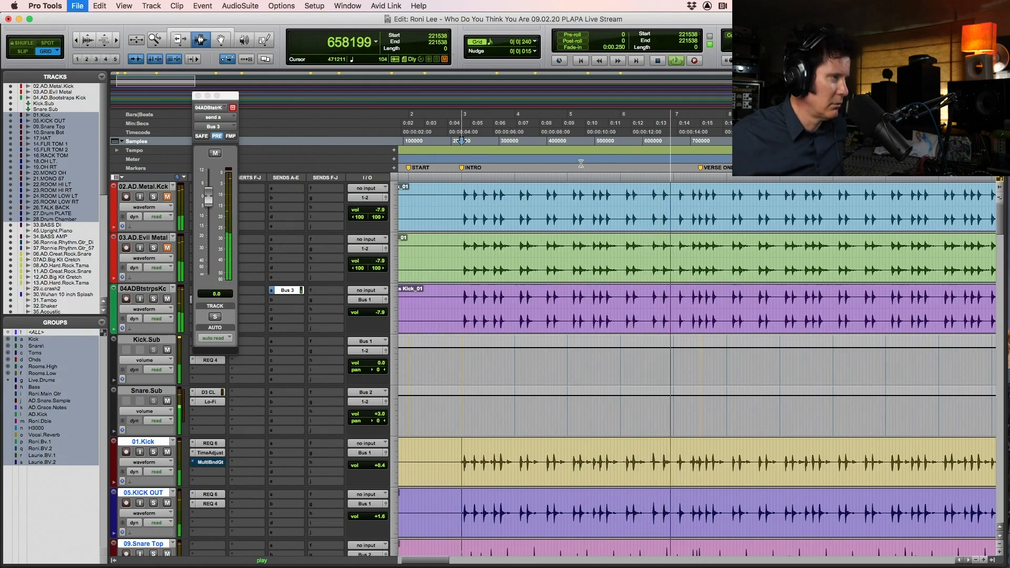
pyautogui.press('F5')
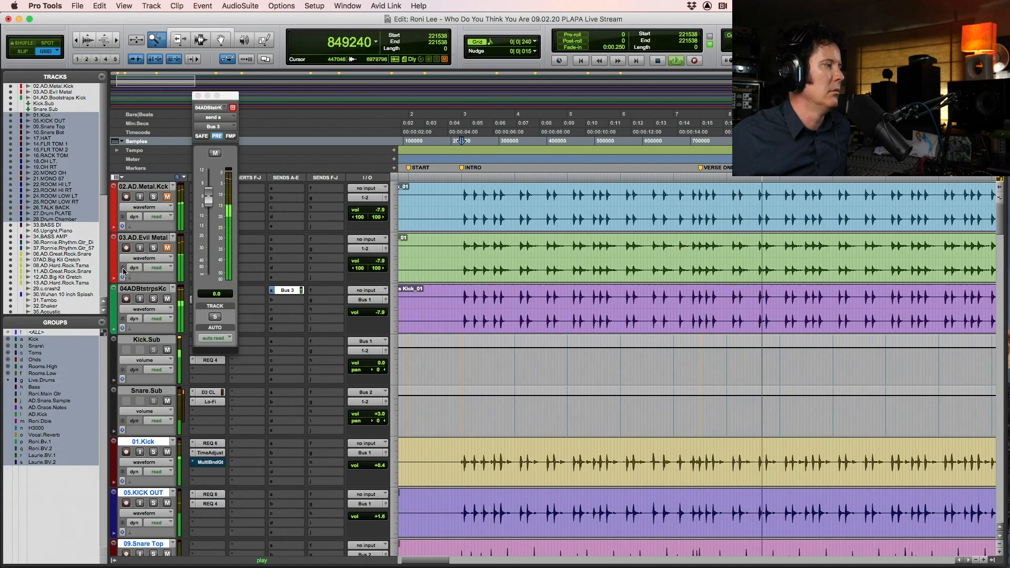
pyautogui.click(157, 300)
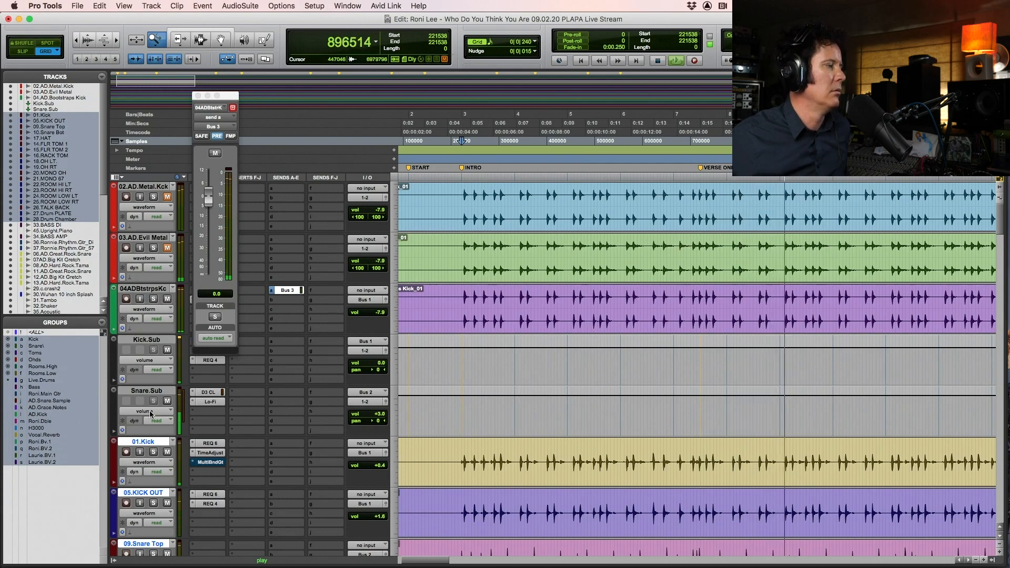
pyautogui.click(156, 299)
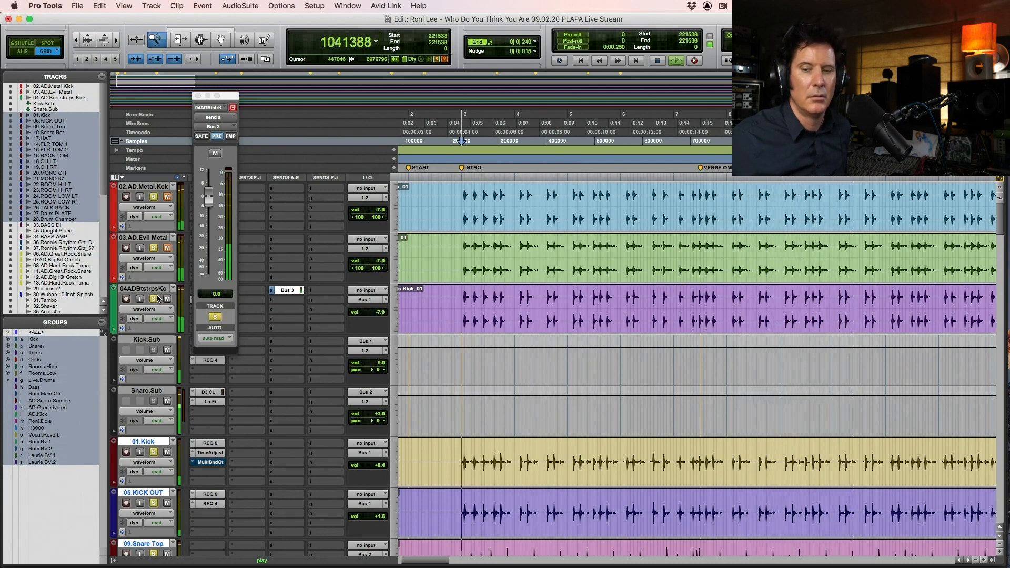
# Zoom the timeline out, stop playback, and examine the drum tracks from the kicks down to the room microphones
pyautogui.press('super+bracketleft')
pyautogui.press('super+bracketleft')
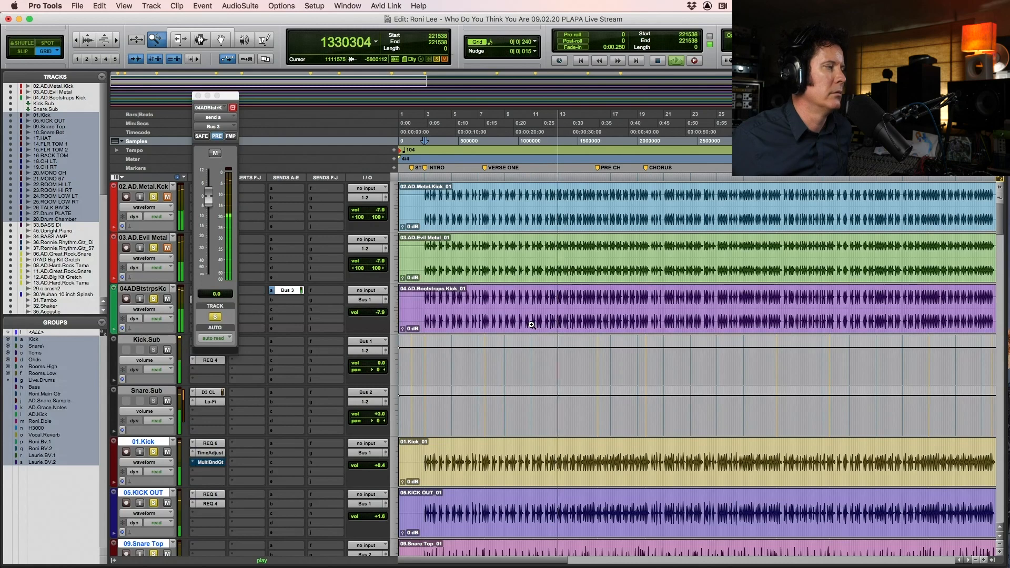
pyautogui.scroll(-3, 532, 325)
pyautogui.press('space')
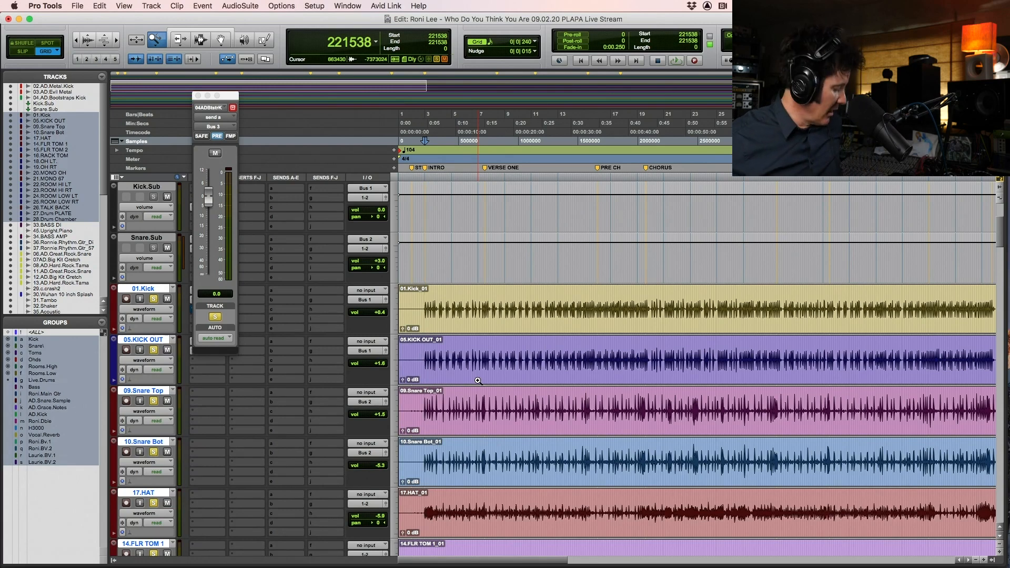
pyautogui.scroll(3, 485, 319)
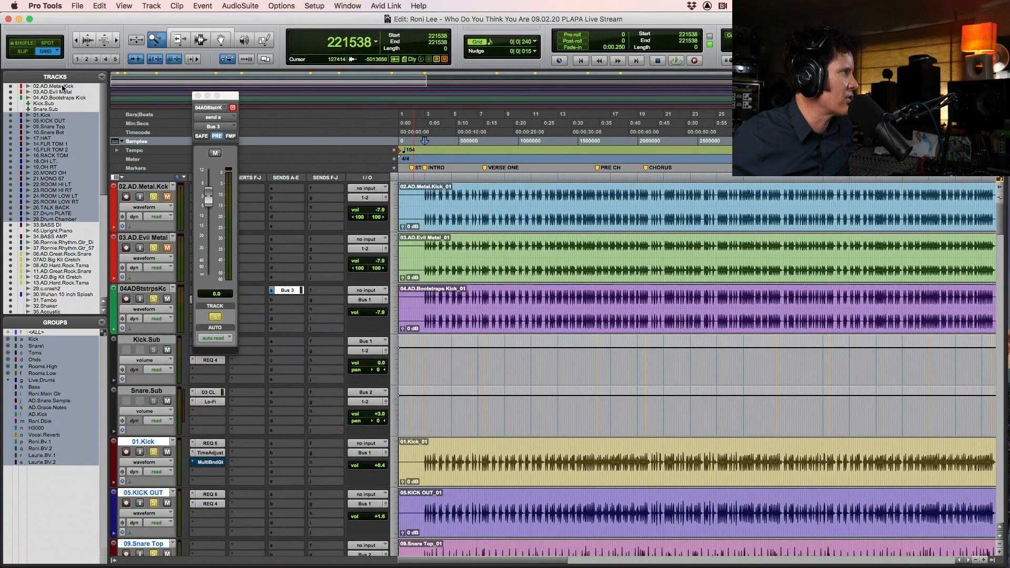
pyautogui.scroll(-5, 56, 283)
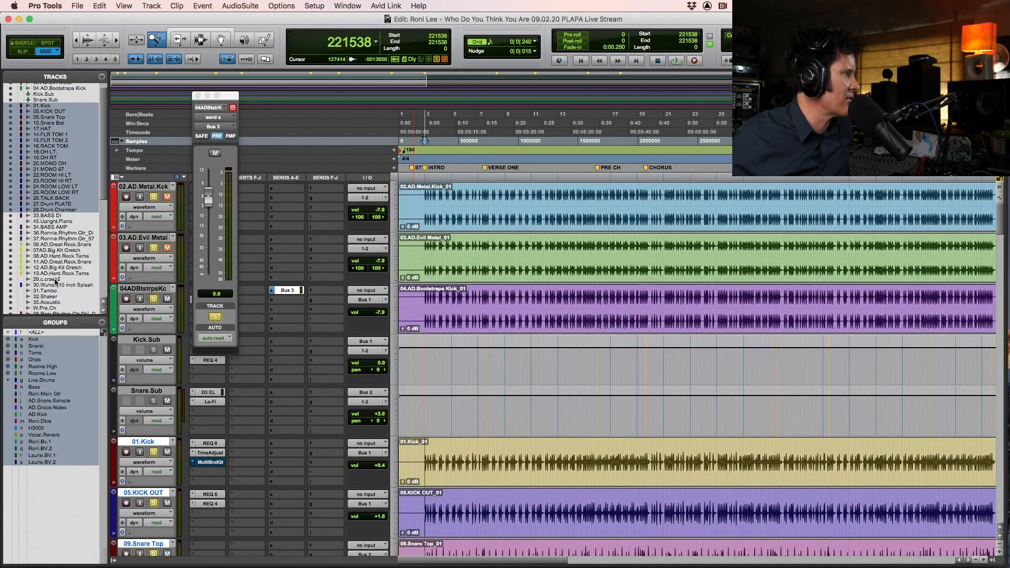
pyautogui.scroll(1, 56, 282)
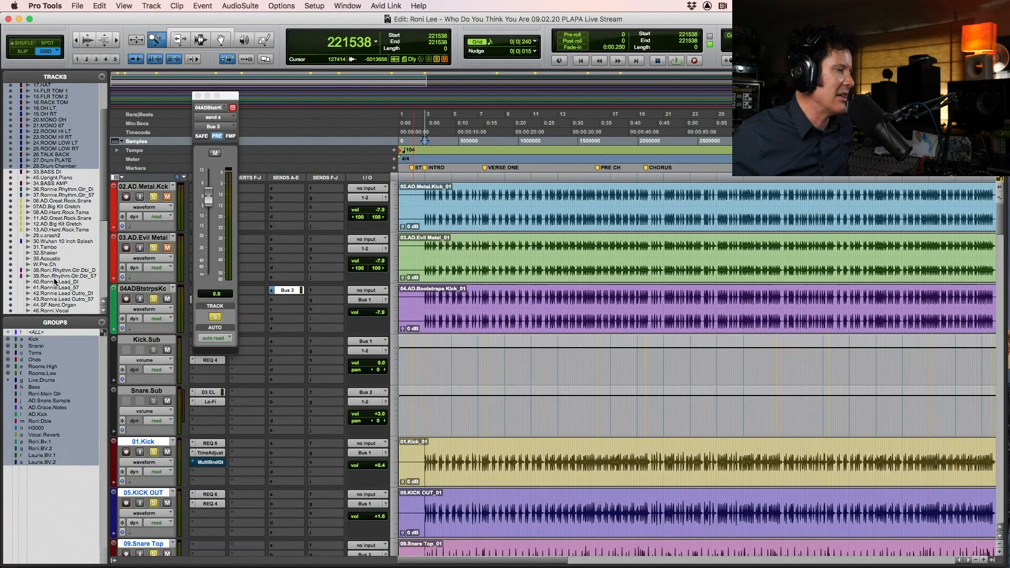
pyautogui.scroll(-10, 708, 390)
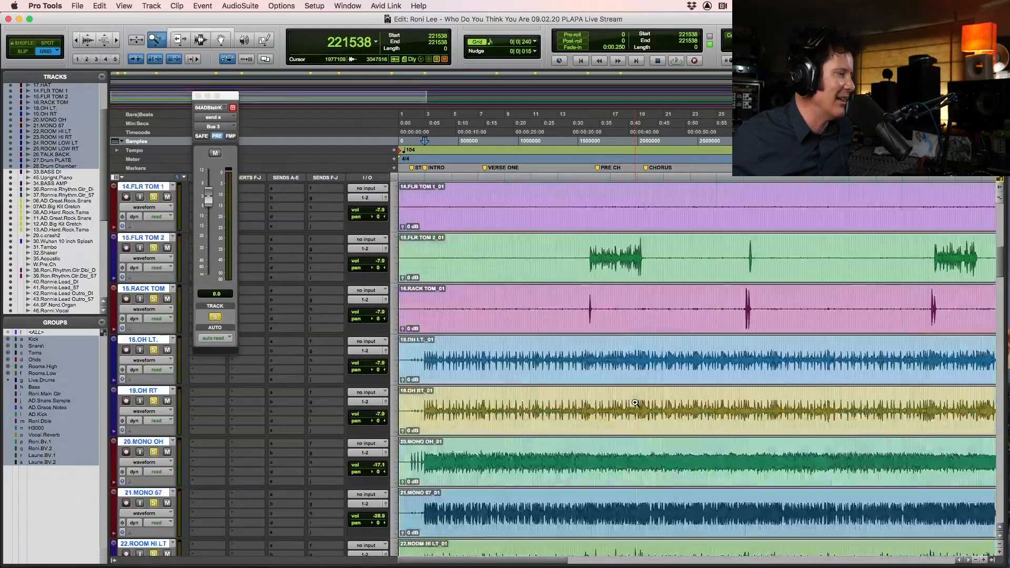
pyautogui.scroll(4, 635, 403)
pyautogui.scroll(-9, 635, 403)
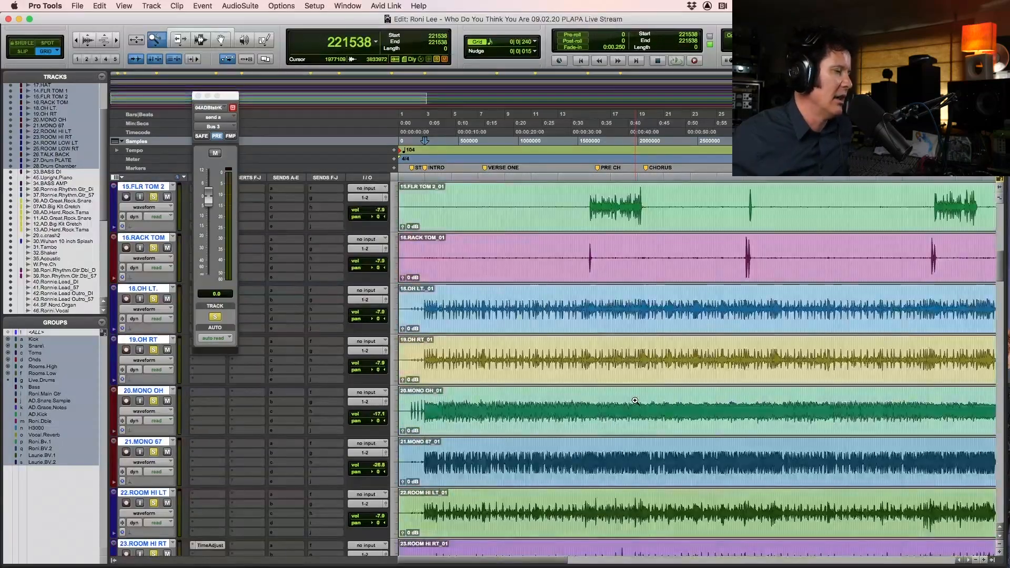
# Look through the drum tracks and the session's track list to locate the snare sample tracks
pyautogui.scroll(-3, 636, 400)
pyautogui.scroll(7, 636, 401)
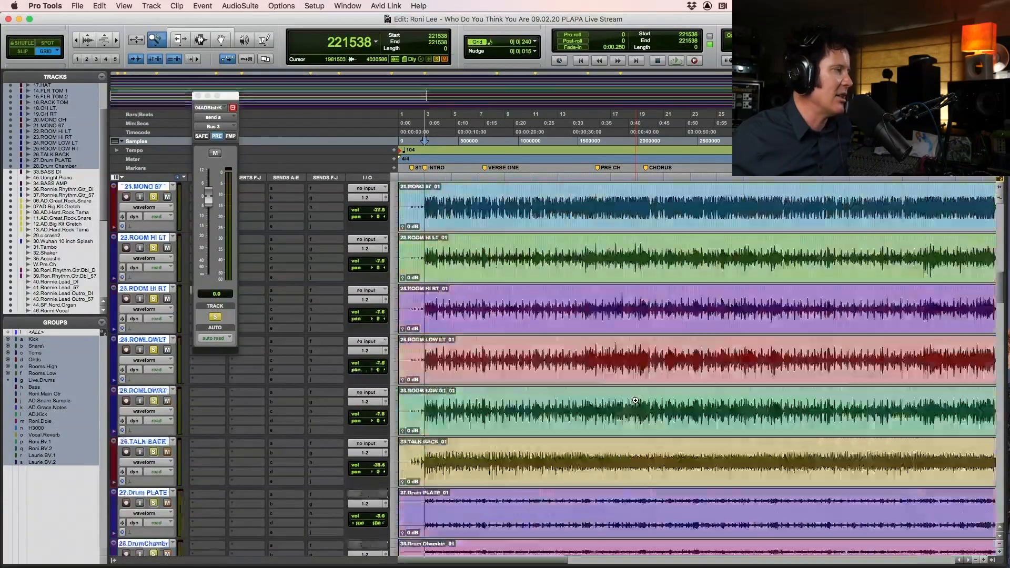
pyautogui.scroll(12, 636, 400)
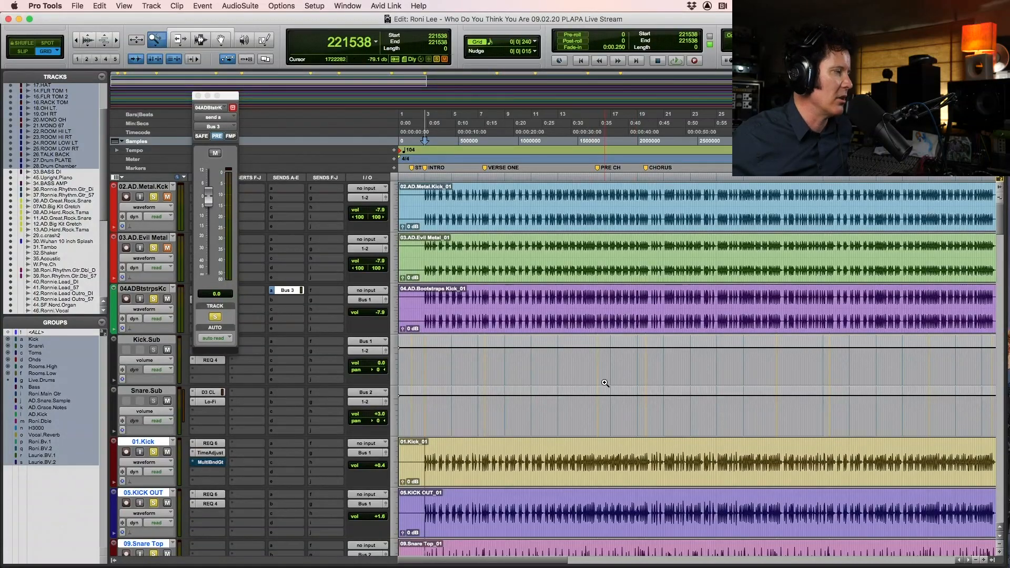
pyautogui.scroll(-8, 605, 383)
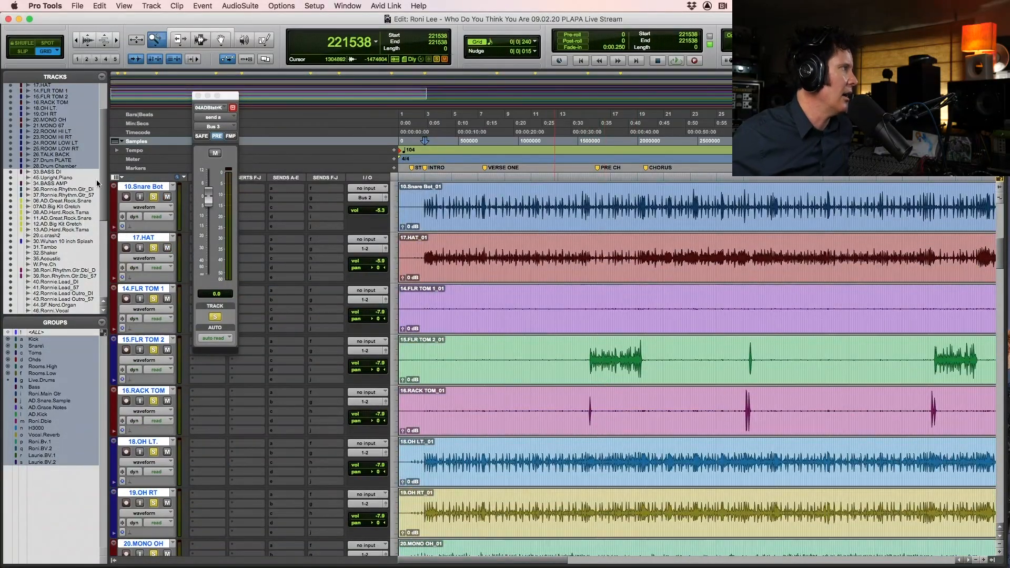
pyautogui.moveTo(101, 147); pyautogui.dragTo(105, 72)
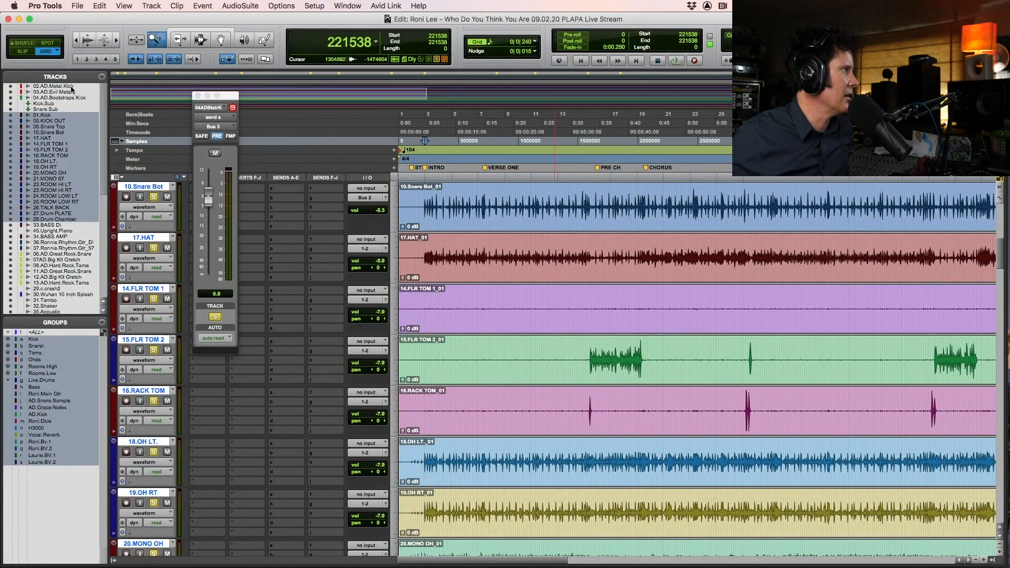
pyautogui.scroll(-10, 67, 258)
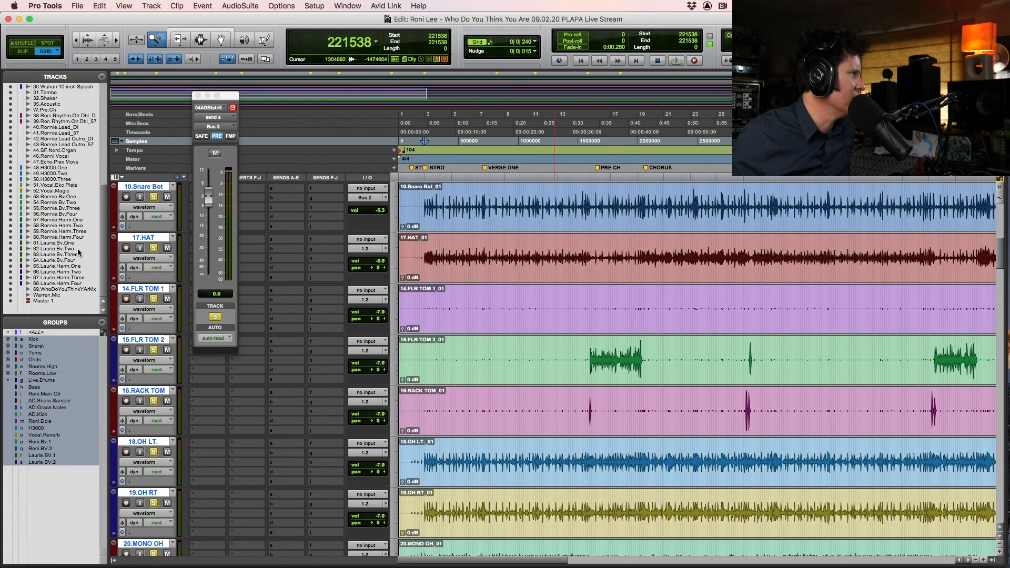
pyautogui.scroll(6, 78, 252)
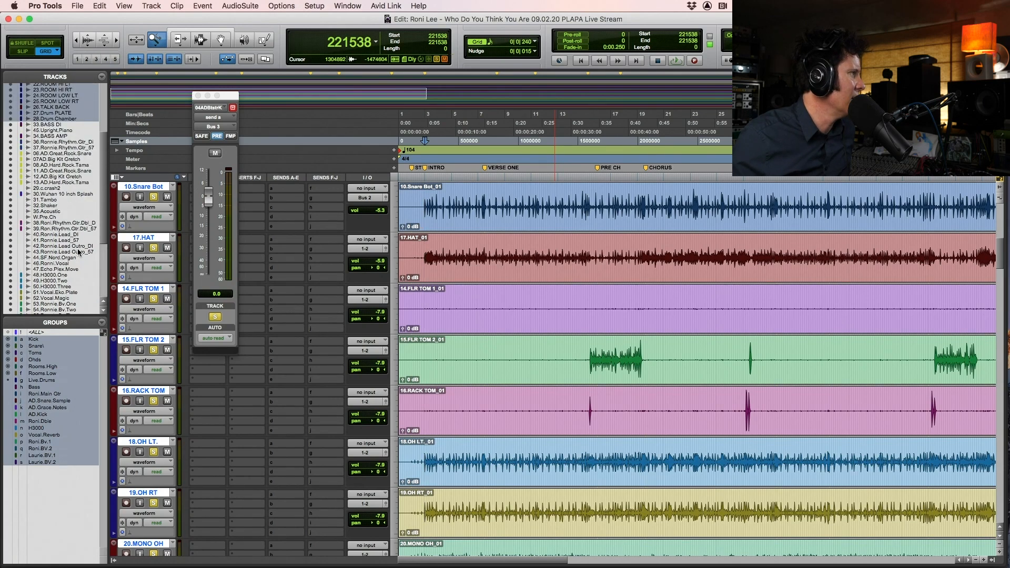
# Select the snare sample tracks 11.AD.Great.Rock.Snare, 12.AD.Big Kit Gretch and 13.AD.Hard.Rock.Tama and move them directly below Snare.Sub
pyautogui.click(87, 172)
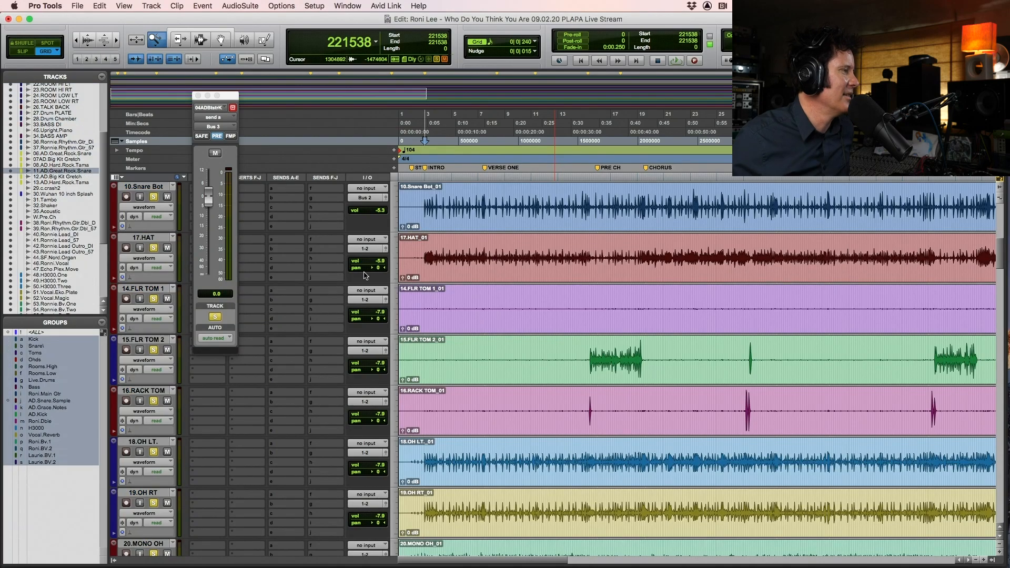
pyautogui.scroll(-9, 377, 277)
pyautogui.scroll(-15, 377, 278)
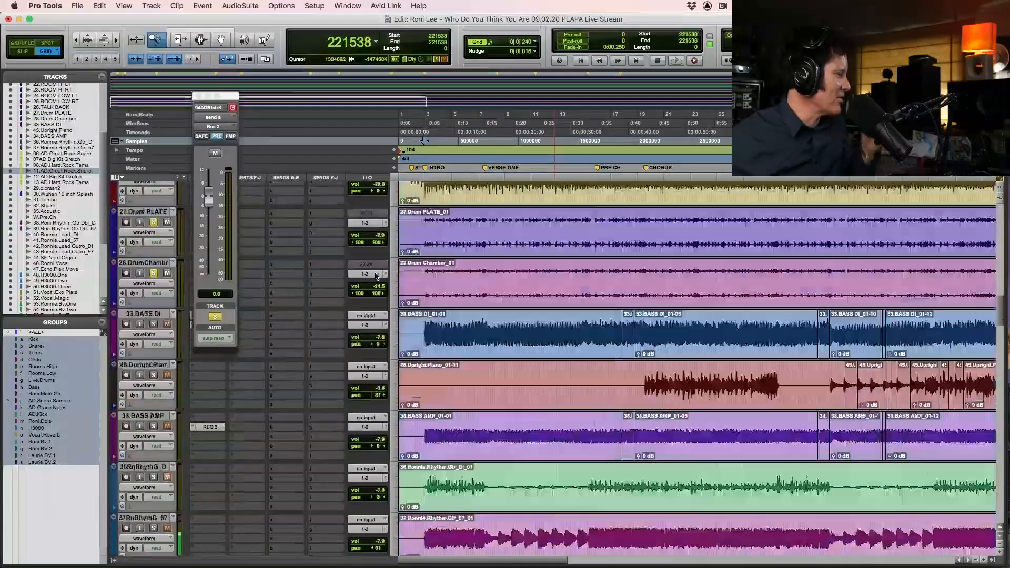
pyautogui.scroll(-4, 377, 277)
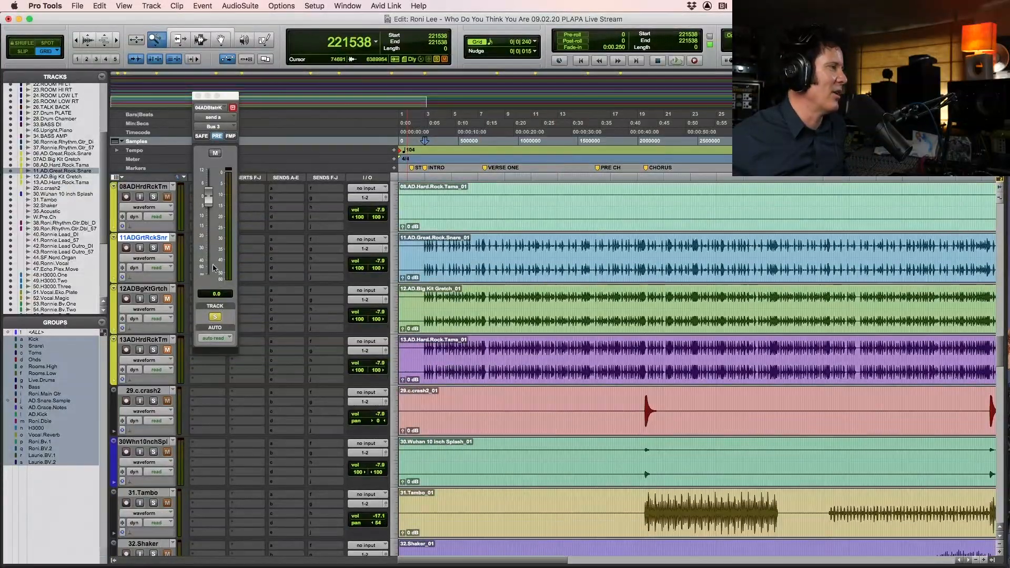
pyautogui.keyDown('shift'); pyautogui.click(155, 341); pyautogui.keyUp('shift')
pyautogui.moveTo(152, 240); pyautogui.dragTo(314, 443)
# Clear the drum solos, solo the 11.AD.Great.Rock.Snare sample, and audition the intro with the timeline zoomed in
pyautogui.click(154, 299)
pyautogui.click(154, 452)
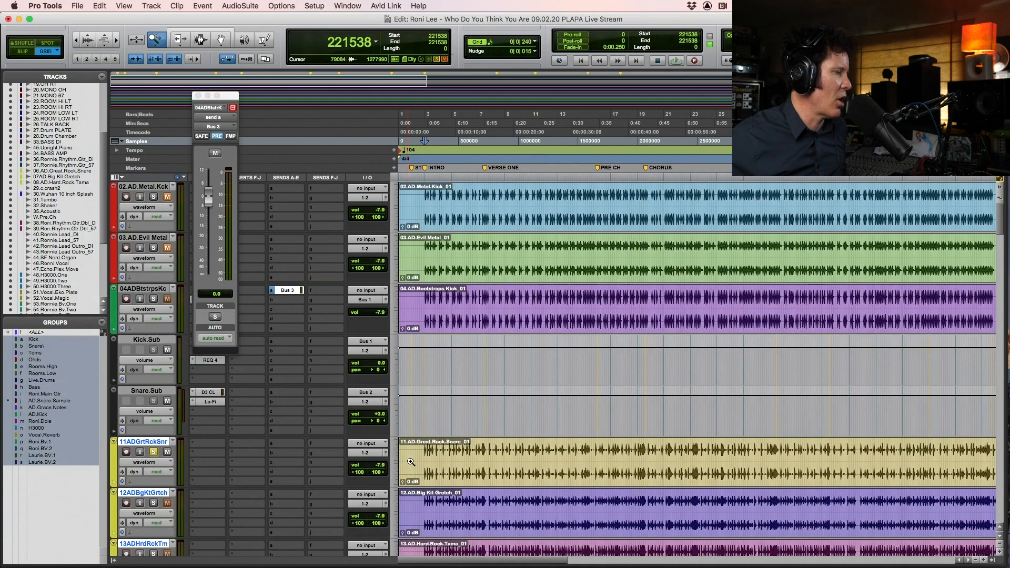
pyautogui.press('space')
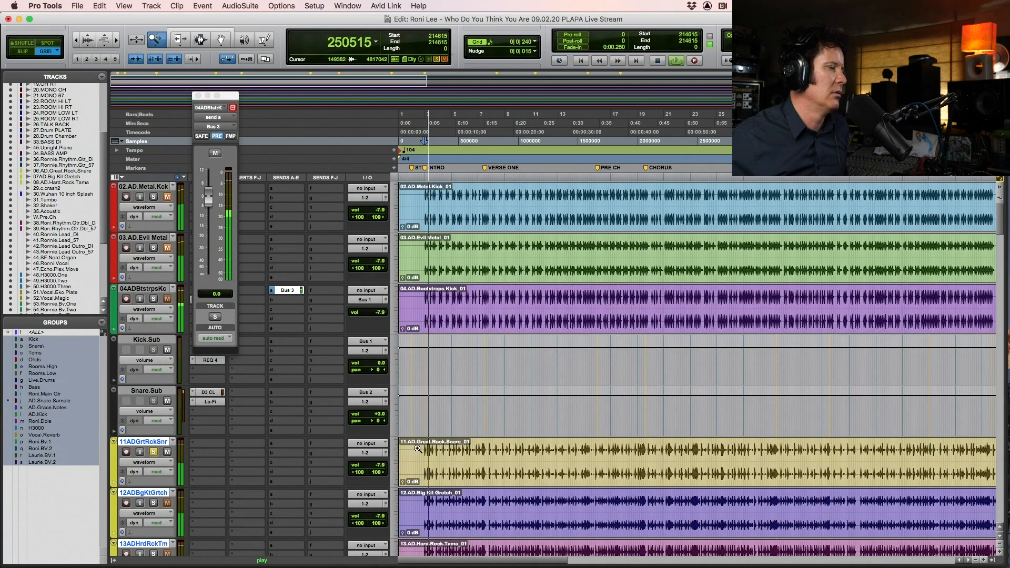
pyautogui.moveTo(418, 449); pyautogui.dragTo(507, 448)
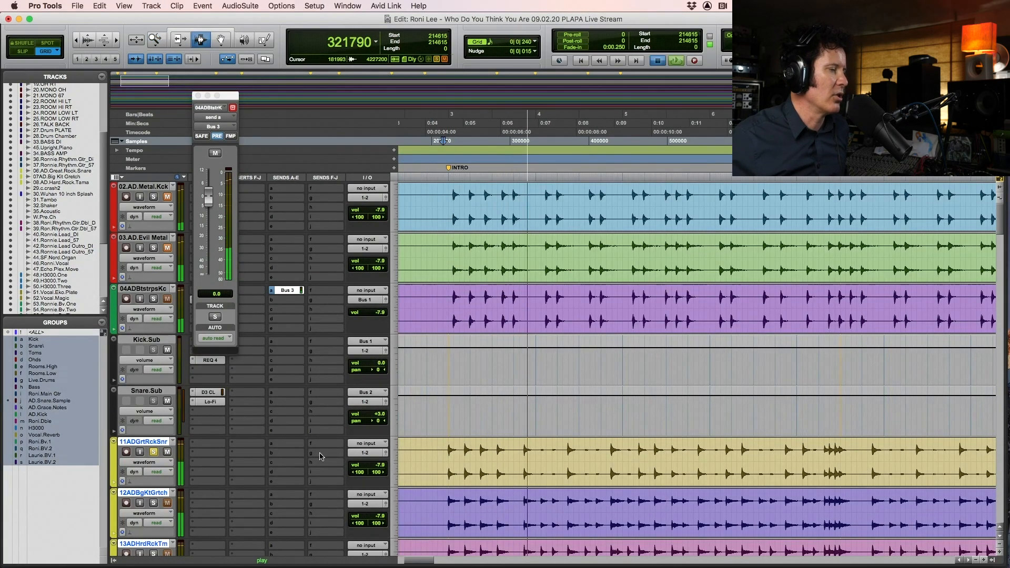
pyautogui.press('space')
# Audition the 12.AD.Big Kit Gretch and 13.AD.Hard.Rock.Tama samples one at a time in solo, leaving the Hard Rock Tama soloed
pyautogui.scroll(-2, 322, 457)
pyautogui.click(154, 350)
pyautogui.click(153, 401)
pyautogui.press('space')
pyautogui.press('space')
pyautogui.click(153, 401)
pyautogui.click(154, 453)
pyautogui.press('space')
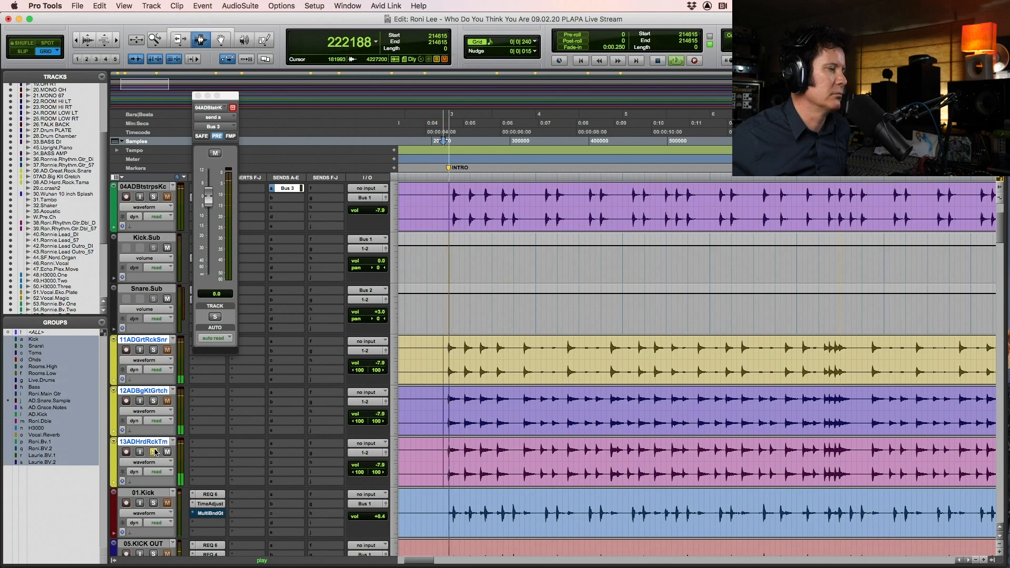
pyautogui.press('space')
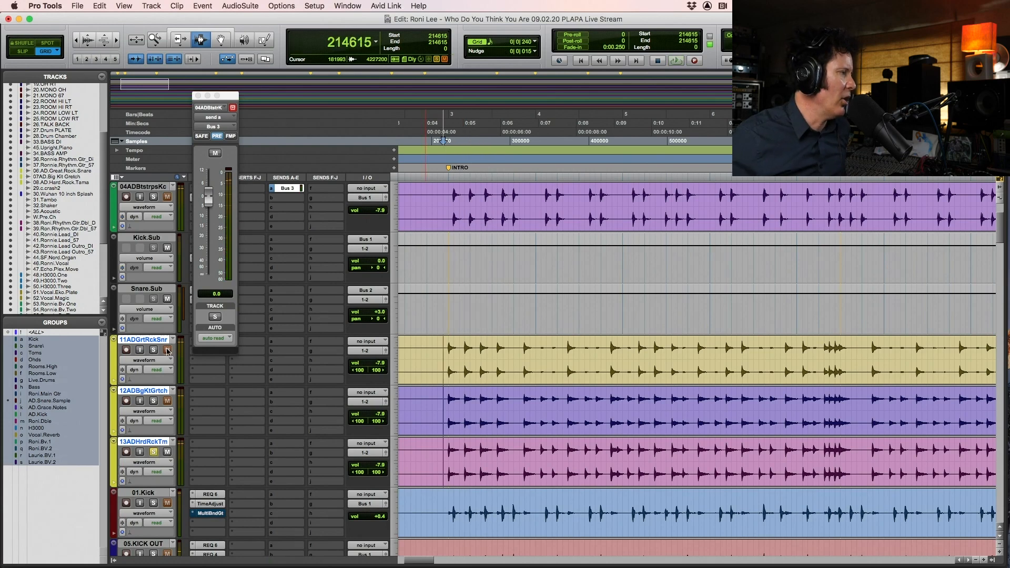
pyautogui.press('space')
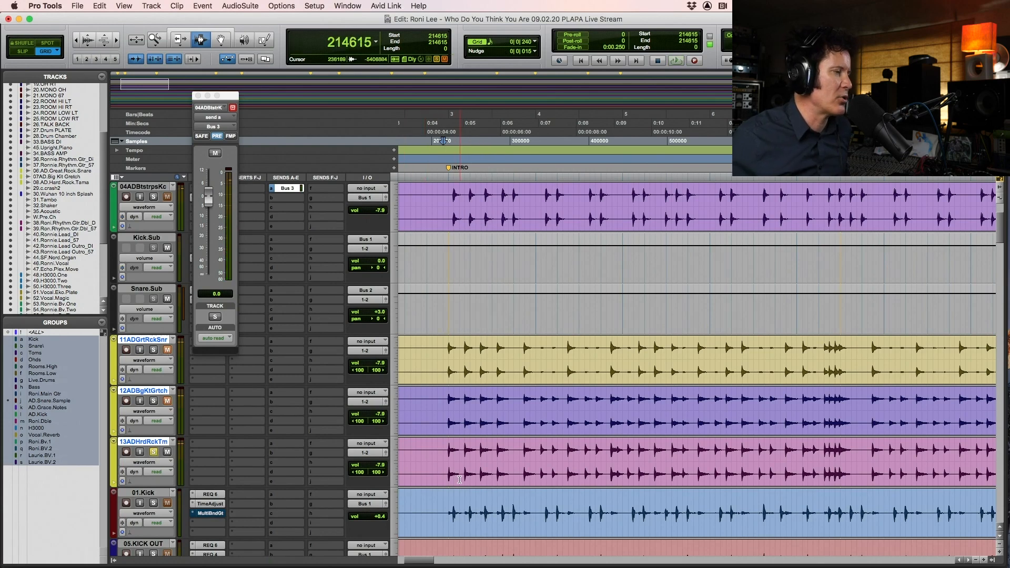
pyautogui.press('space')
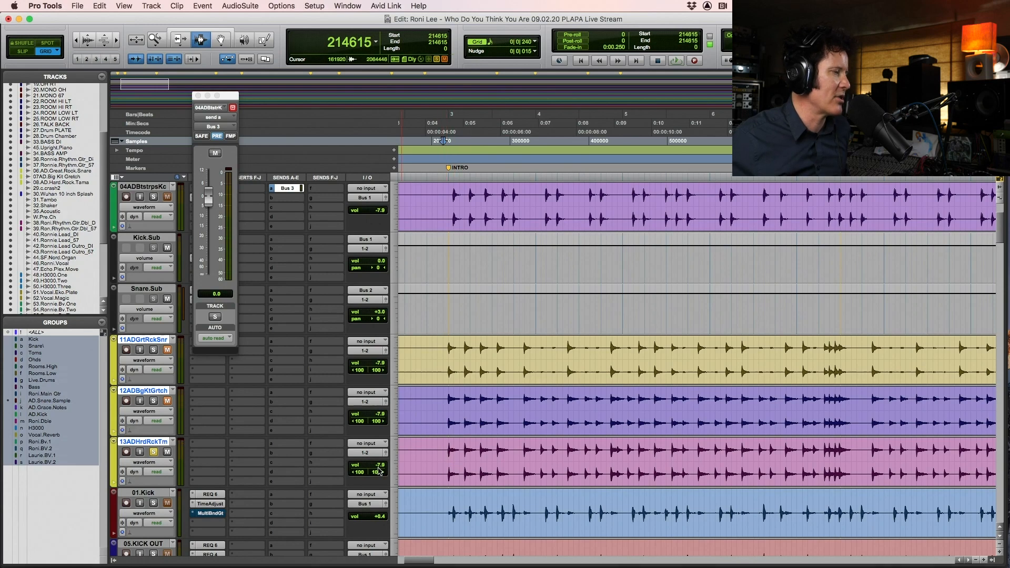
# Lower the 13.AD.Hard.Rock.Tama volume to -36.2 dB and solo the kick samples and live drum tracks alongside it
pyautogui.moveTo(378, 470); pyautogui.dragTo(377, 498)
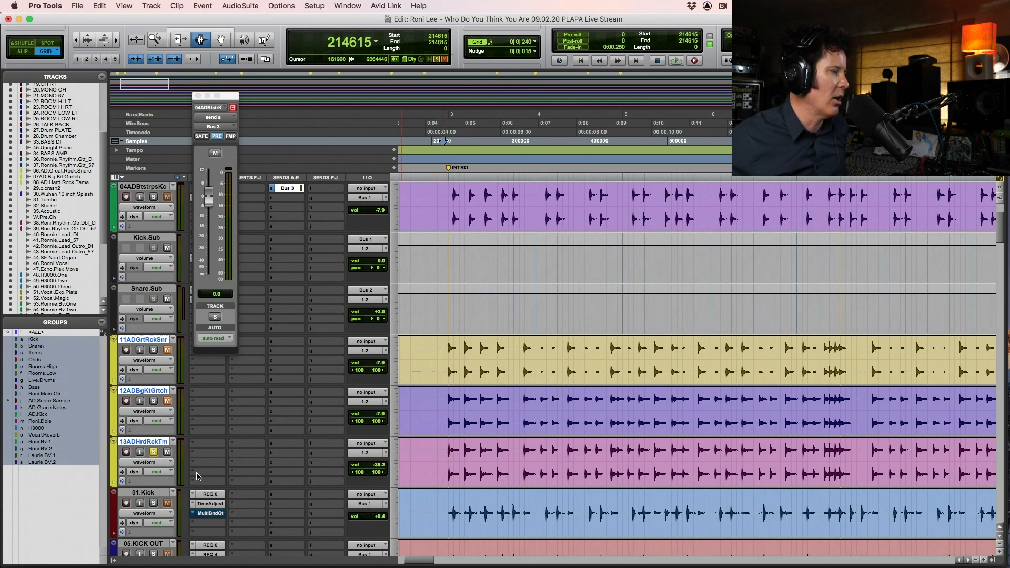
pyautogui.click(153, 196)
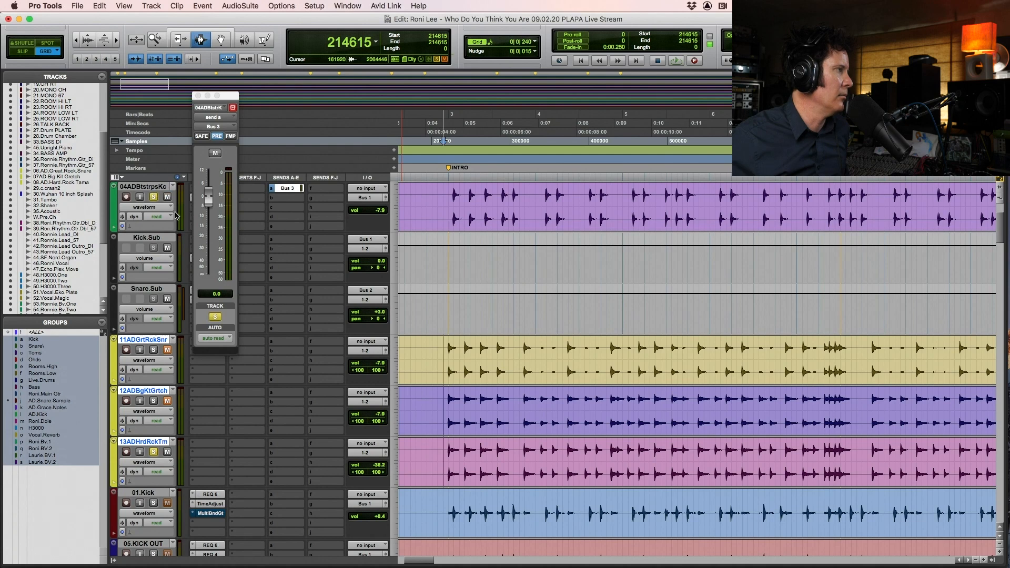
pyautogui.scroll(4, 158, 236)
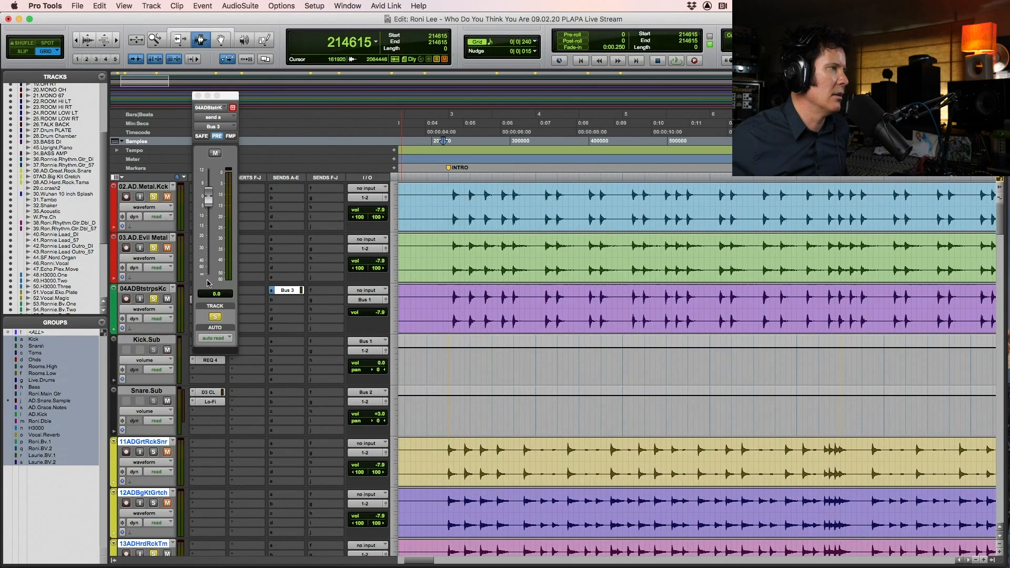
pyautogui.scroll(-6, 384, 334)
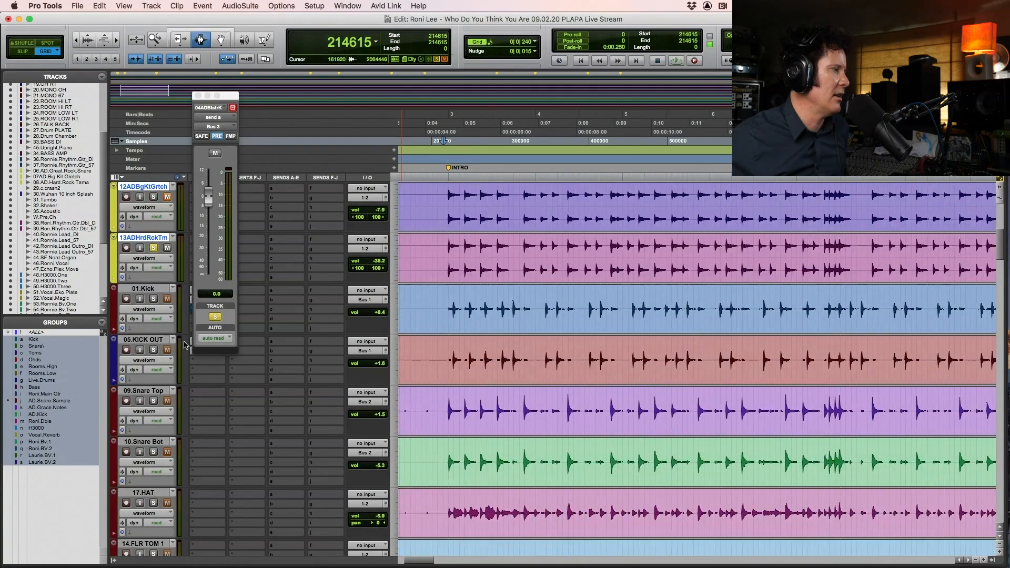
pyautogui.click(153, 351)
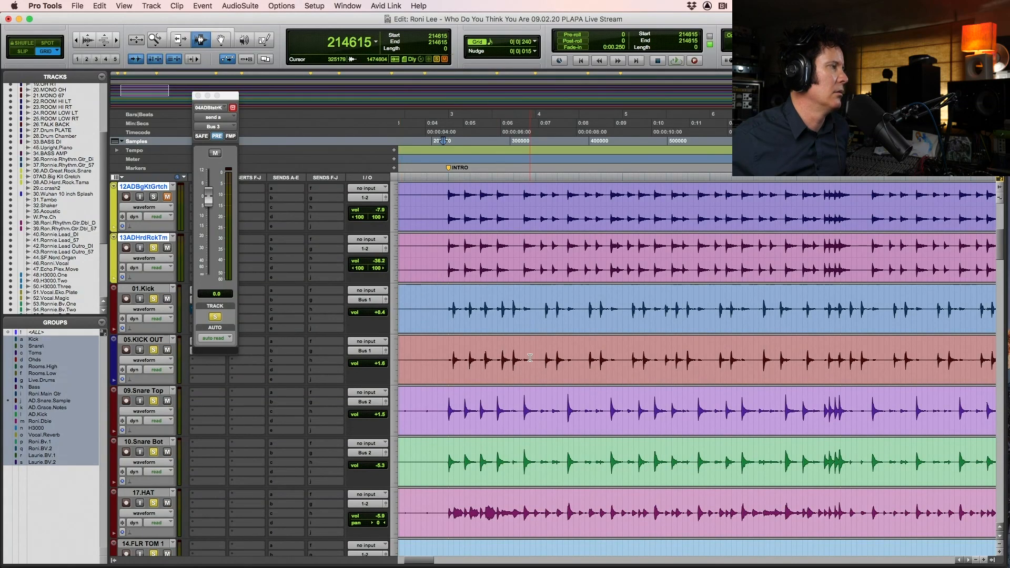
# Play the drums from the intro and gradually raise the 13.AD.Hard.Rock.Tama sample's volume to -7.9 dB
pyautogui.scroll(2, 530, 358)
pyautogui.press('space')
pyautogui.moveTo(377, 364); pyautogui.dragTo(383, 352)
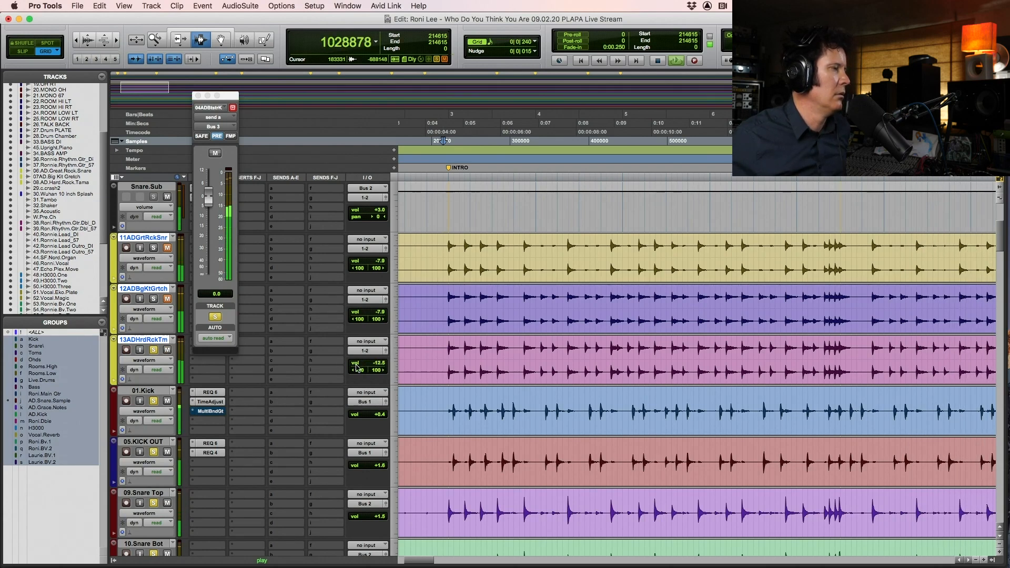
pyautogui.moveTo(376, 363); pyautogui.dragTo(376, 363)
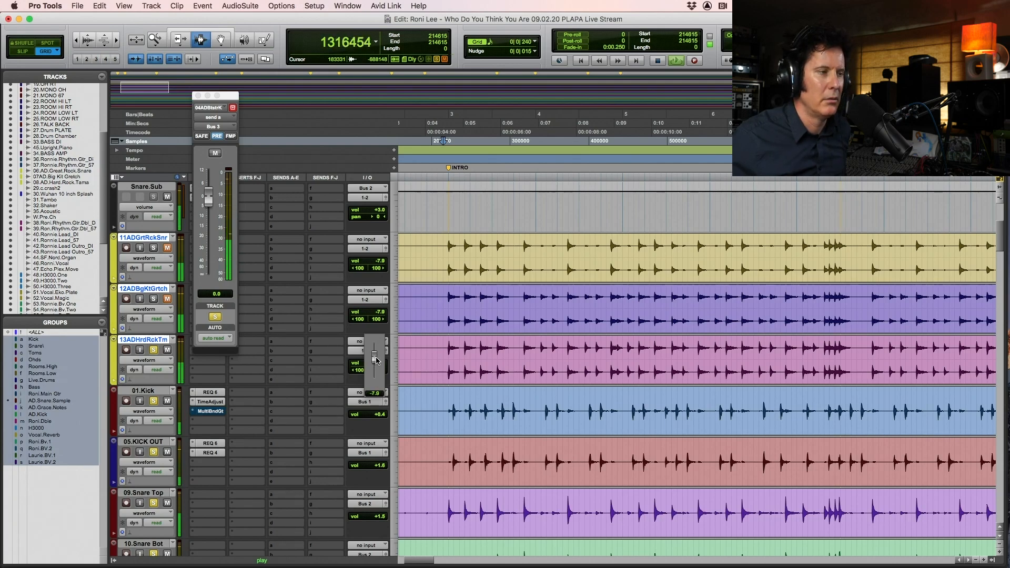
pyautogui.moveTo(377, 360); pyautogui.dragTo(377, 362)
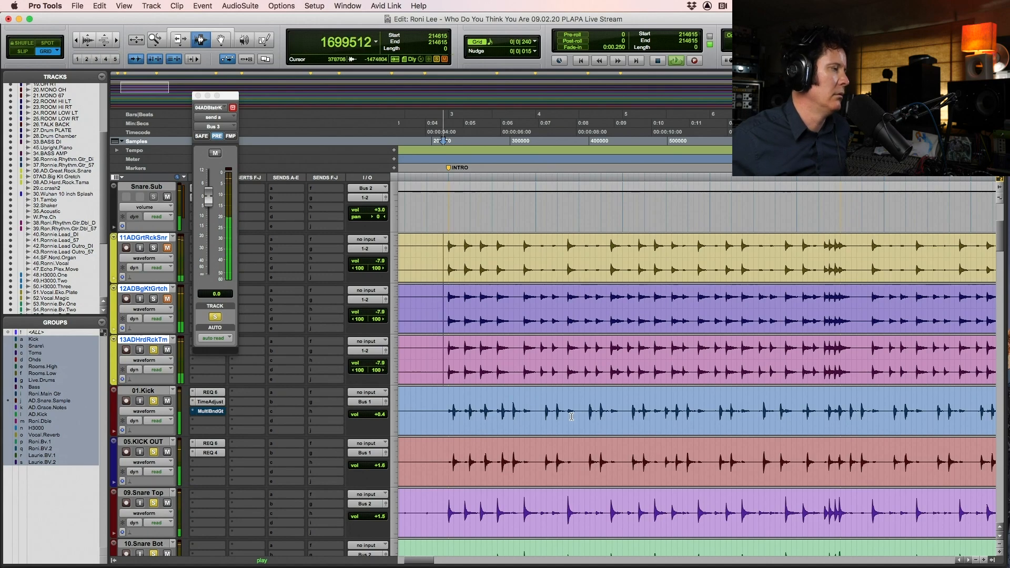
# Stop playback and pan the overheads hard apart, with 18.OH LT at 100 left and 19.OH RT at 100 right
pyautogui.scroll(-5, 572, 417)
pyautogui.scroll(-5, 571, 416)
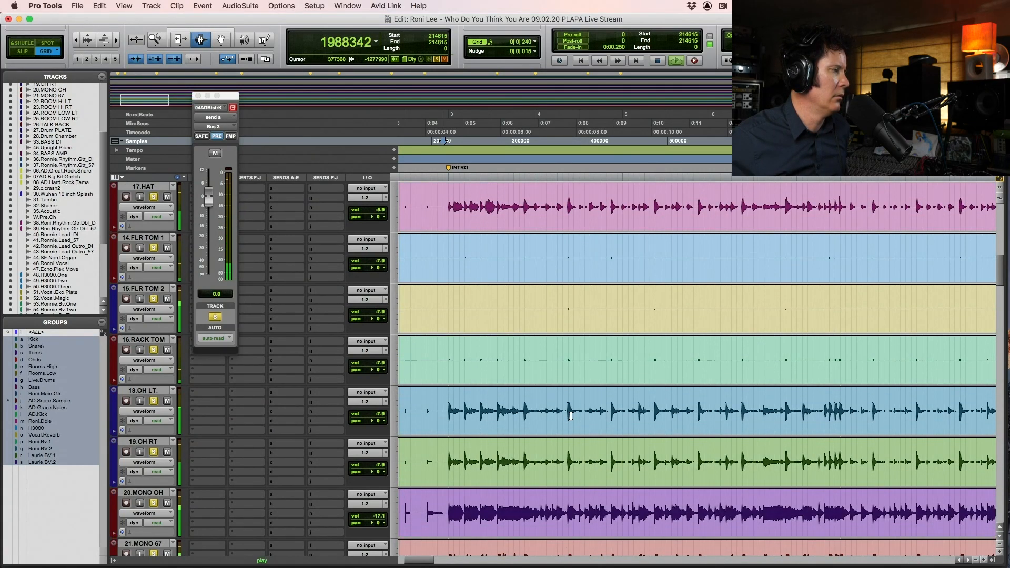
pyautogui.press('space')
pyautogui.moveTo(379, 422); pyautogui.dragTo(343, 425)
pyautogui.moveTo(373, 475); pyautogui.dragTo(416, 472)
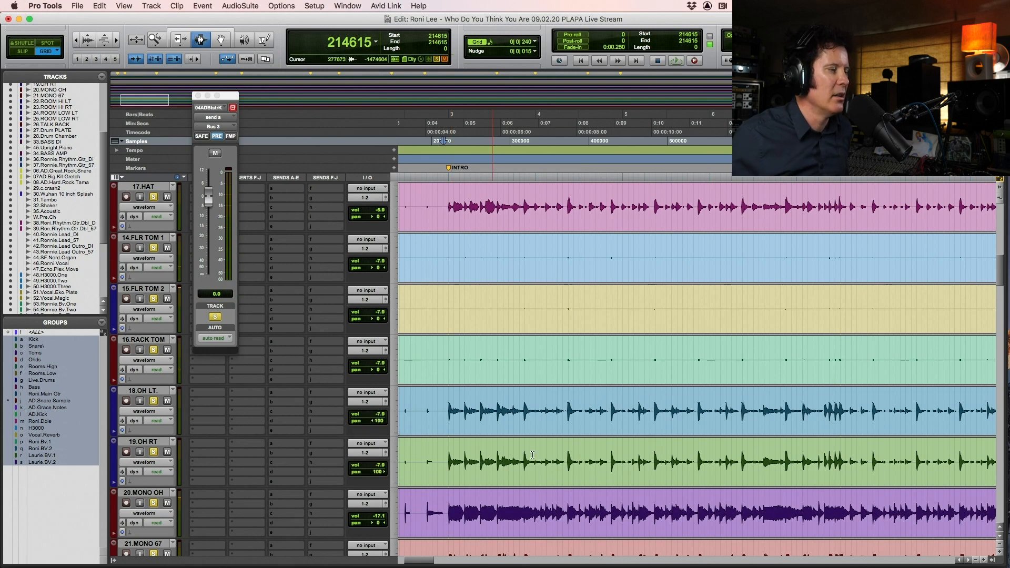
# Pan 22.ROOM HI LT 100 left and 23.ROOM HI RT 100 right, and adjust the panning of the two low room tracks
pyautogui.scroll(-3, 571, 457)
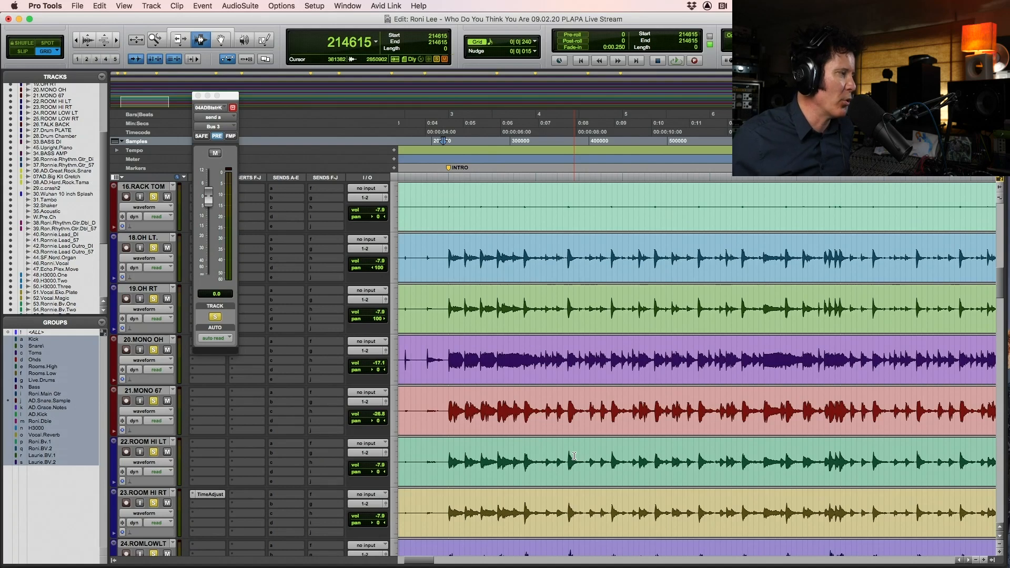
pyautogui.scroll(-3, 575, 456)
pyautogui.moveTo(381, 372); pyautogui.dragTo(333, 374)
pyautogui.moveTo(378, 422); pyautogui.dragTo(409, 418)
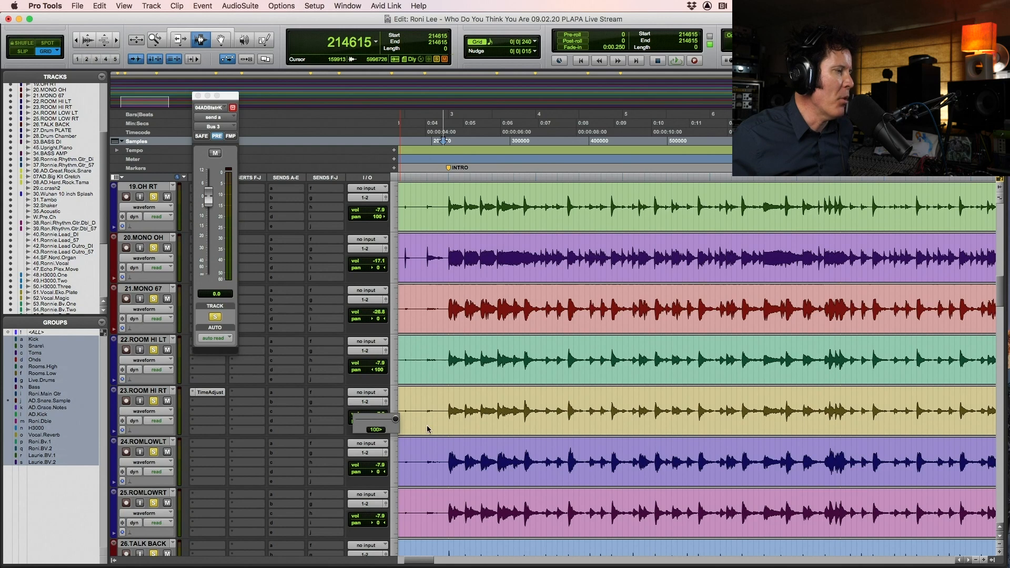
pyautogui.moveTo(370, 473); pyautogui.dragTo(407, 523)
pyautogui.click(374, 523)
pyautogui.scroll(-1, 441, 506)
pyautogui.scroll(5, 441, 506)
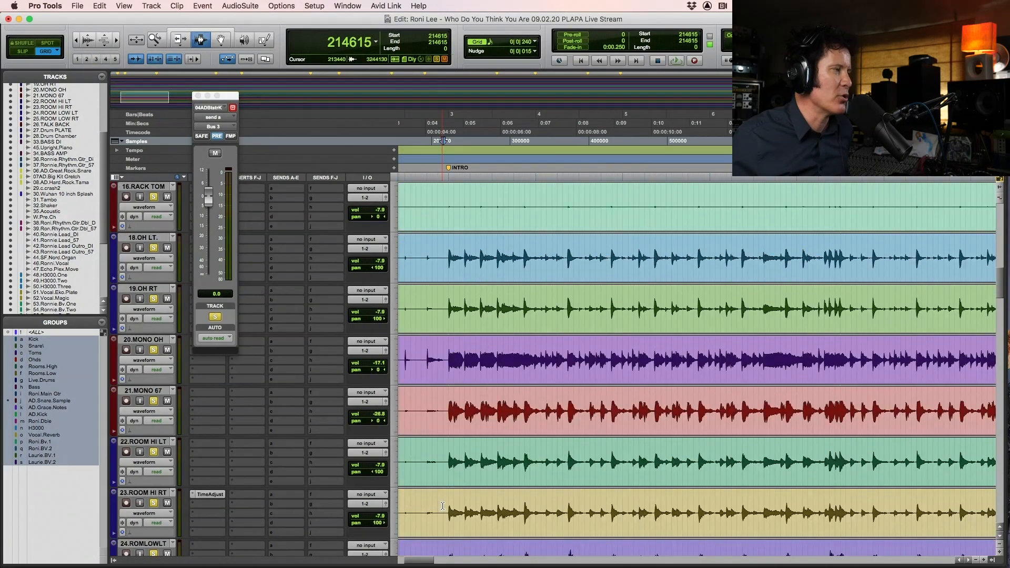
# Play the soloed drum mix from just before the intro, review the tracks from overheads up to kick samples, and stop playback
pyautogui.click(434, 465)
pyautogui.press('space')
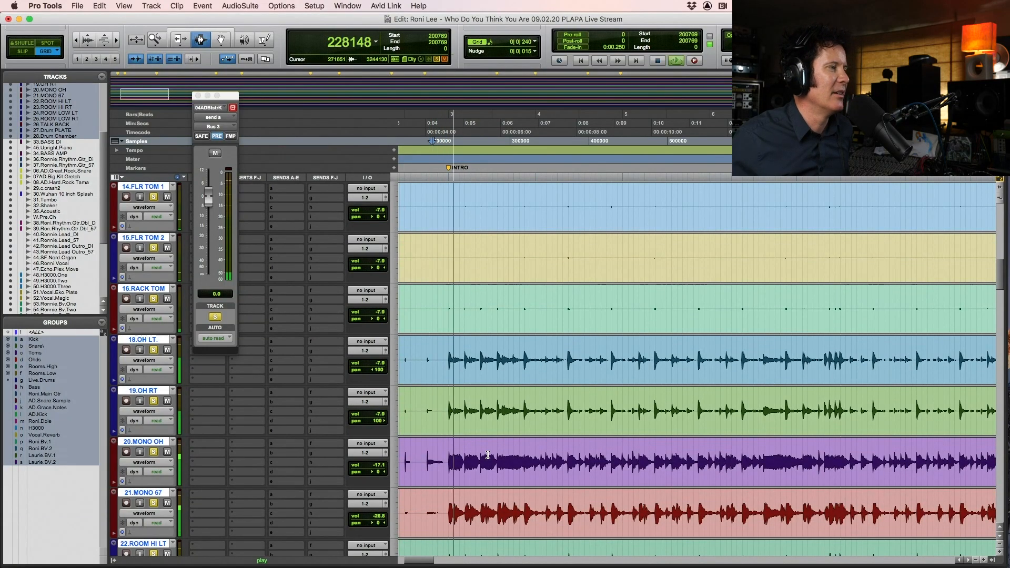
pyautogui.scroll(6, 488, 455)
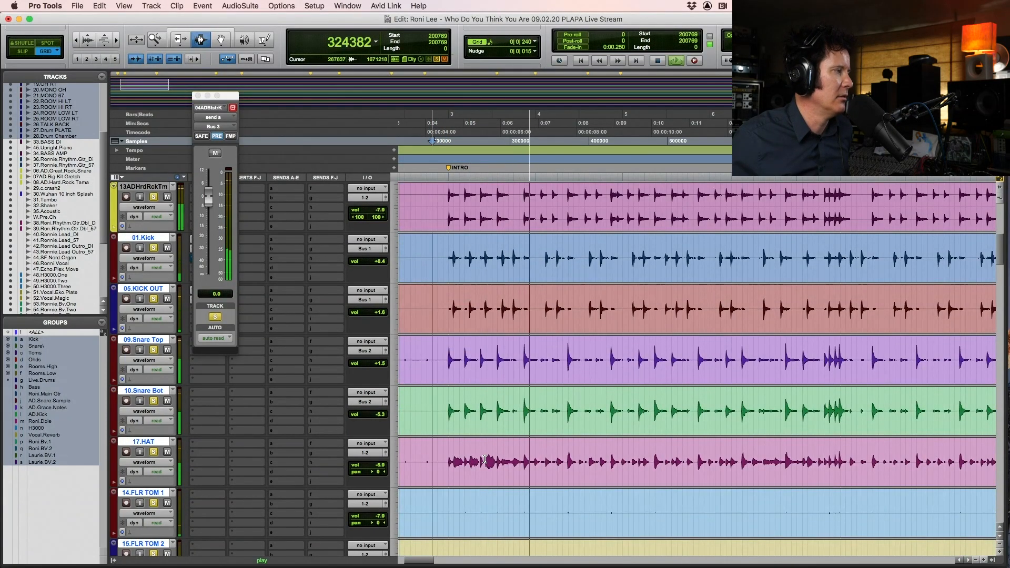
pyautogui.scroll(3, 485, 460)
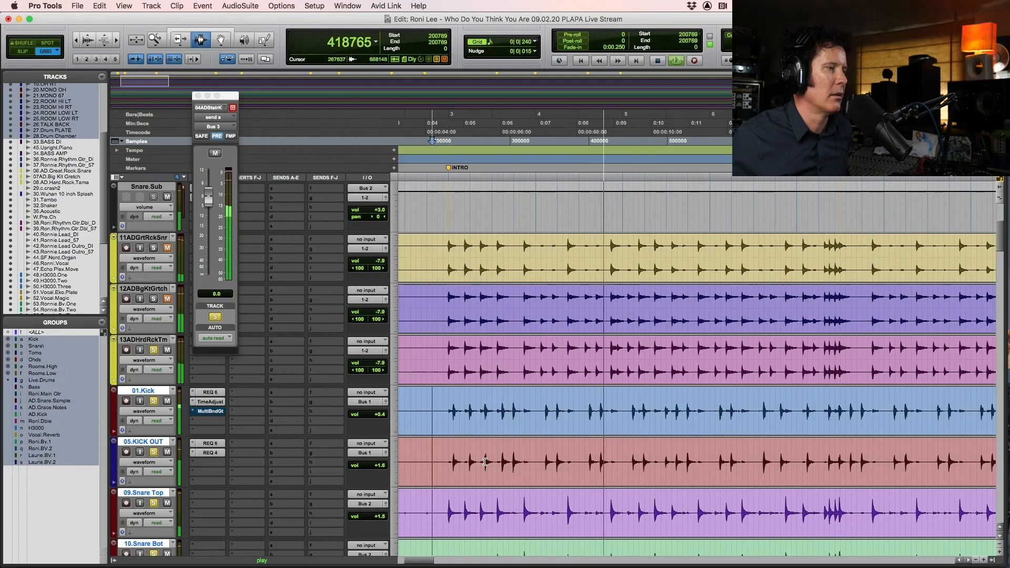
pyautogui.scroll(4, 485, 462)
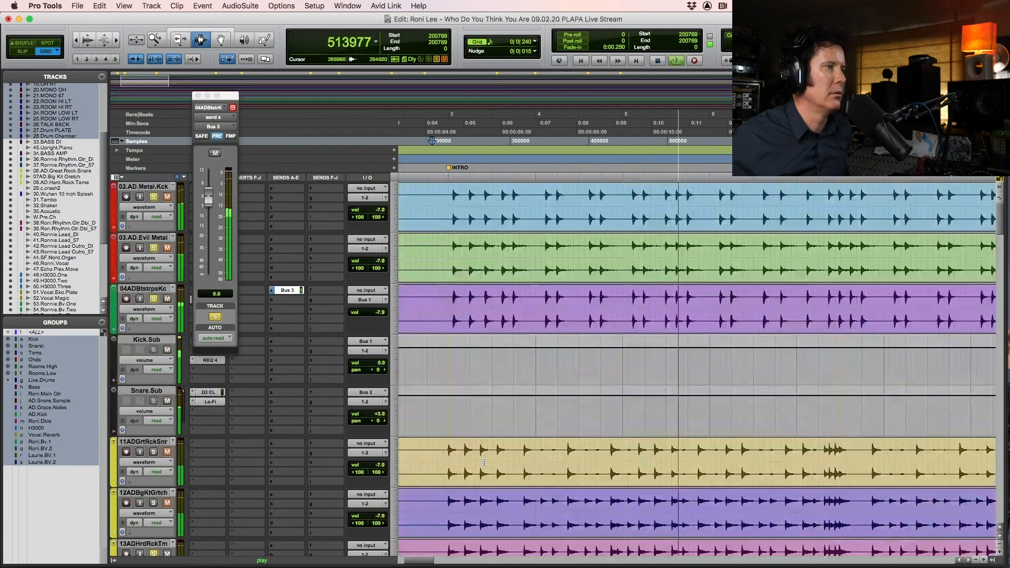
pyautogui.press('space')
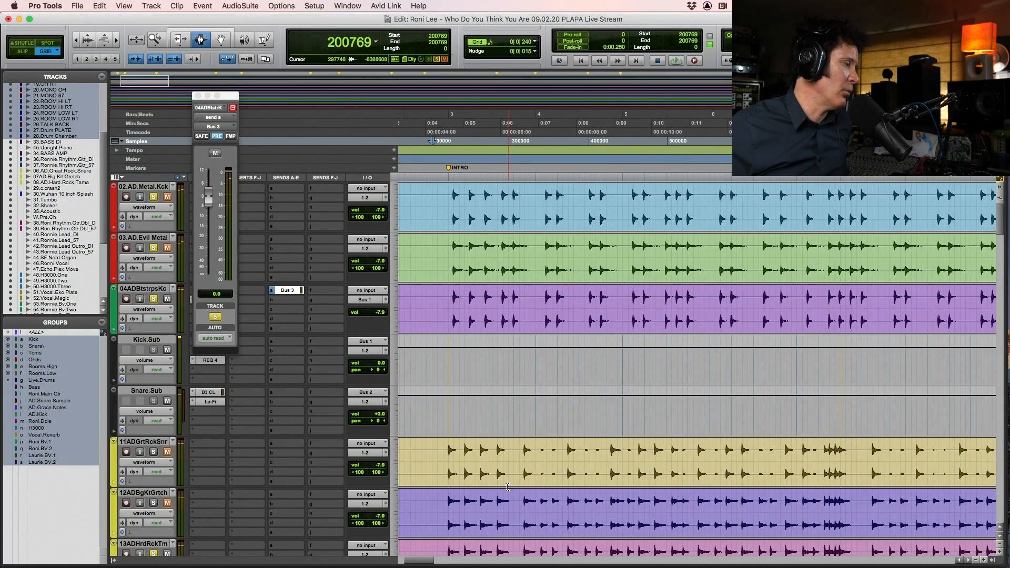
pyautogui.scroll(-4, 508, 487)
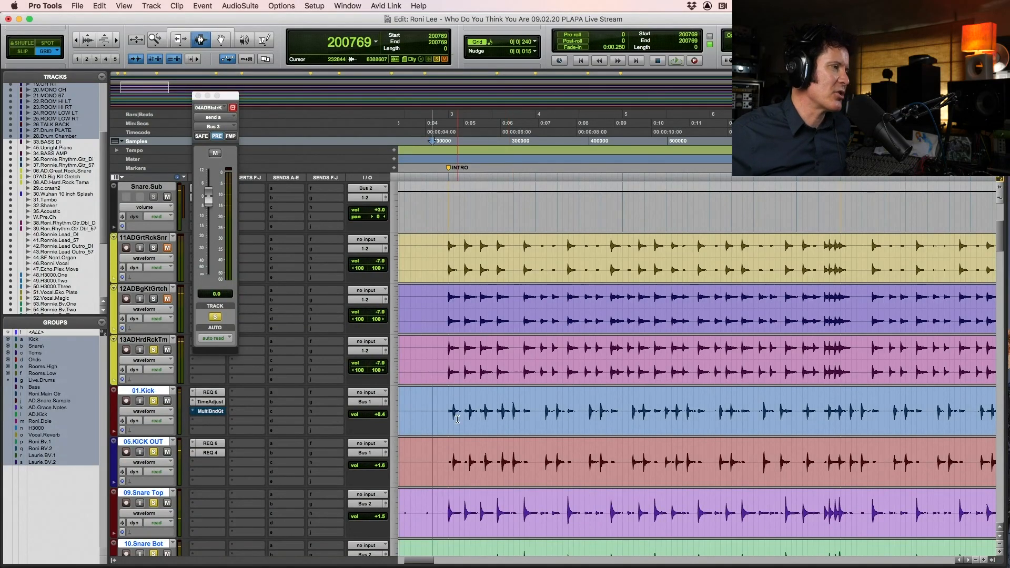
# Pan the 17.HAT track 54 to the right
pyautogui.scroll(-6, 476, 397)
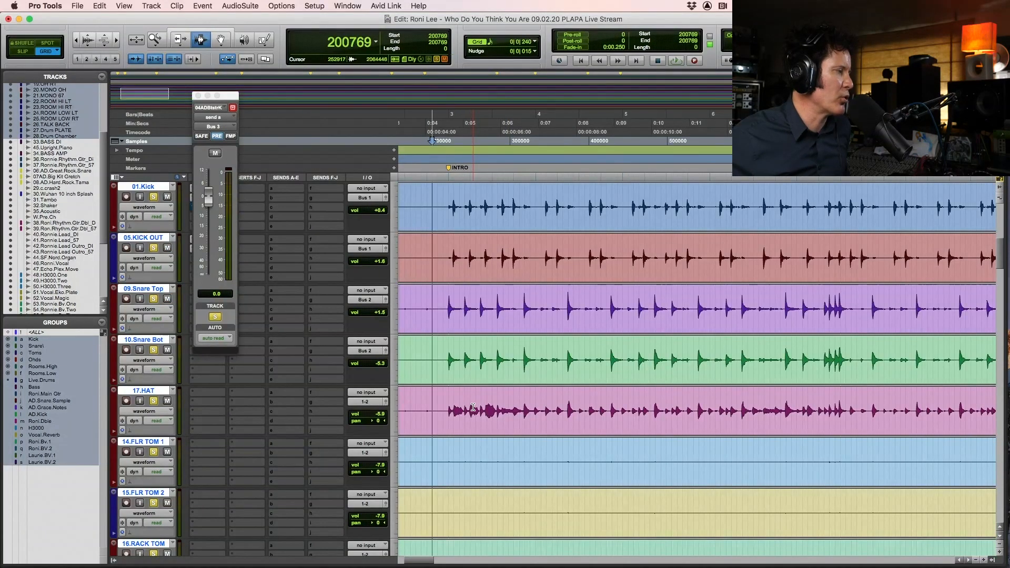
pyautogui.click(379, 319)
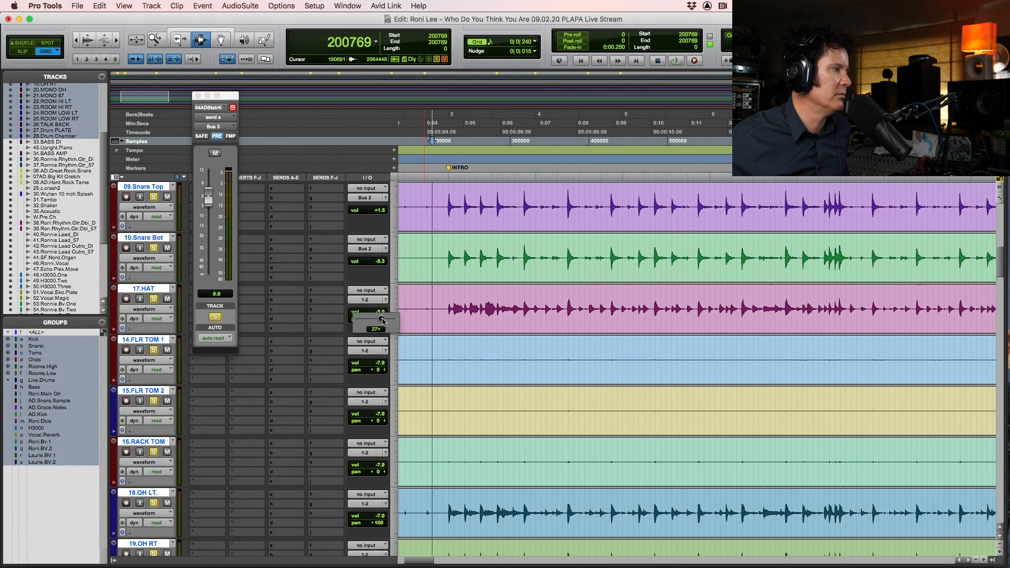
pyautogui.moveTo(385, 322); pyautogui.dragTo(387, 322)
# Set the playback start just before the intro, audition the soloed drums with the panned hi-hat, and stop playback
pyautogui.click(437, 261)
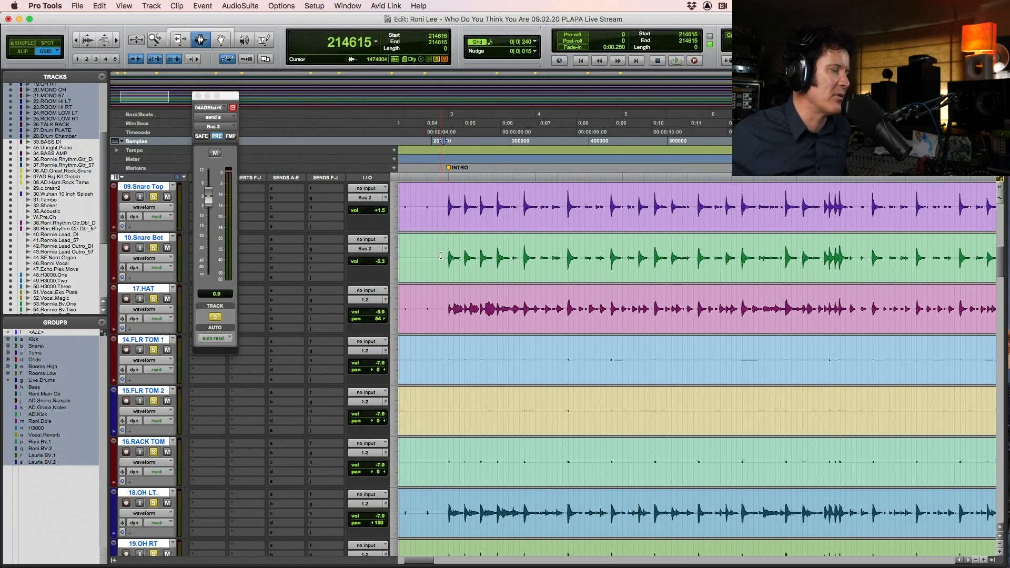
pyautogui.click(436, 261)
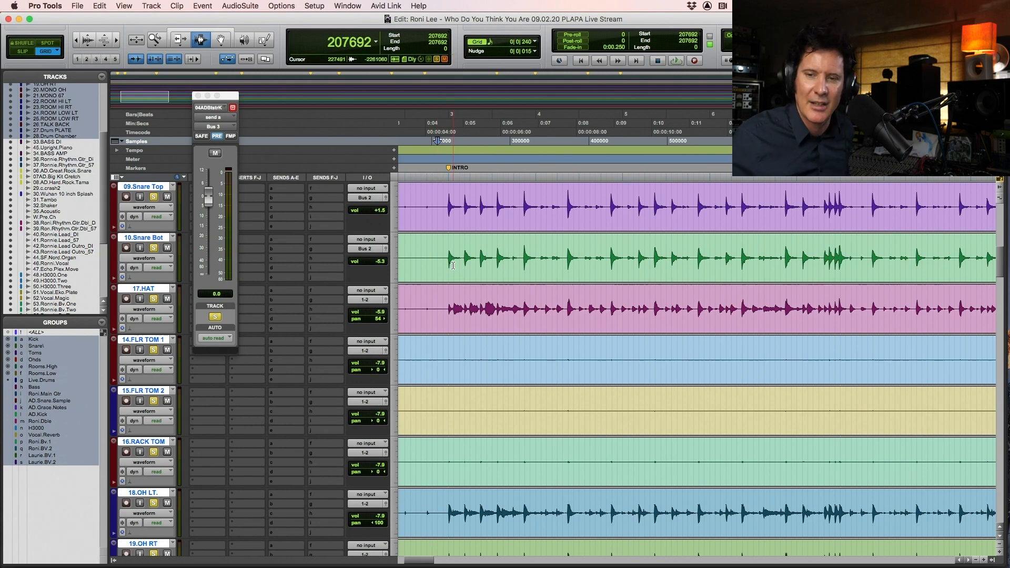
pyautogui.press('space')
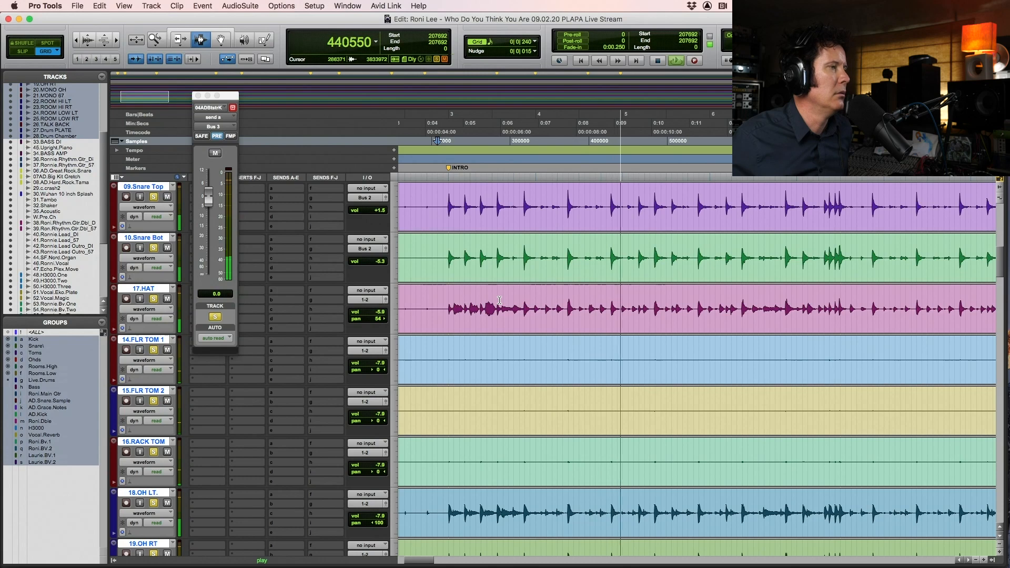
pyautogui.press('space')
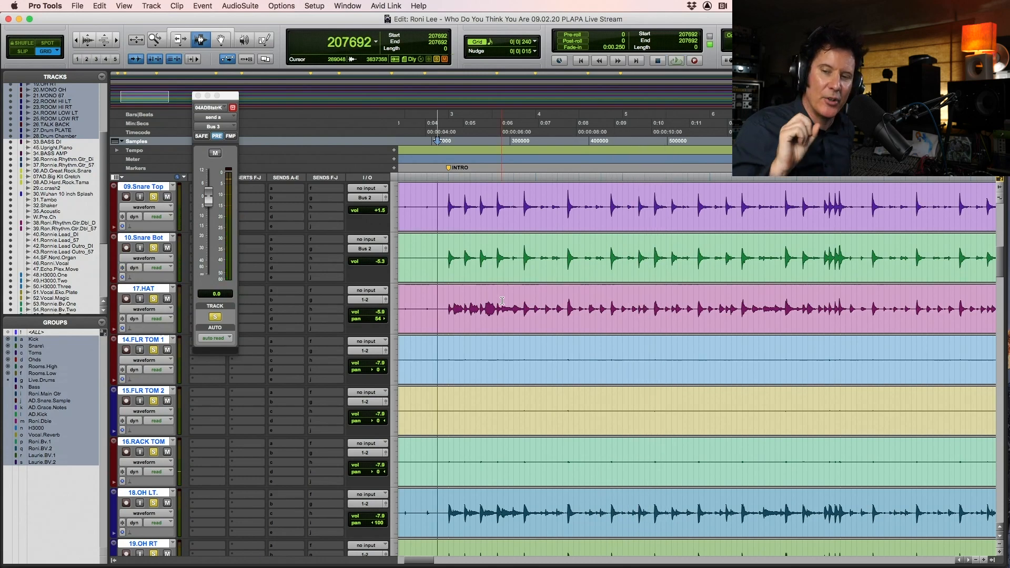
# Play the soloed drums again and raise the Kick.Sub volume to +1.2 dB during playback
pyautogui.press('space')
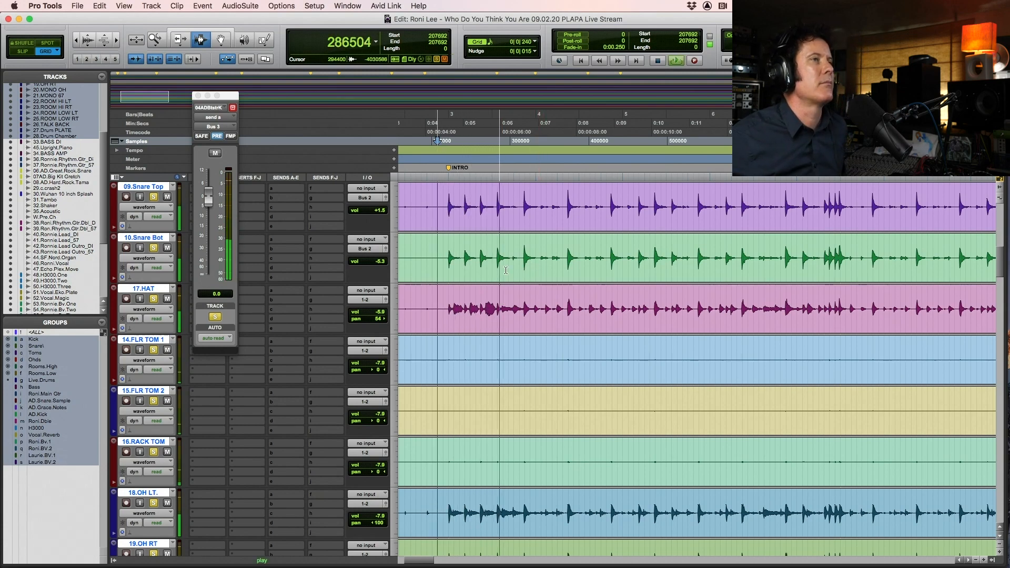
pyautogui.scroll(8, 511, 285)
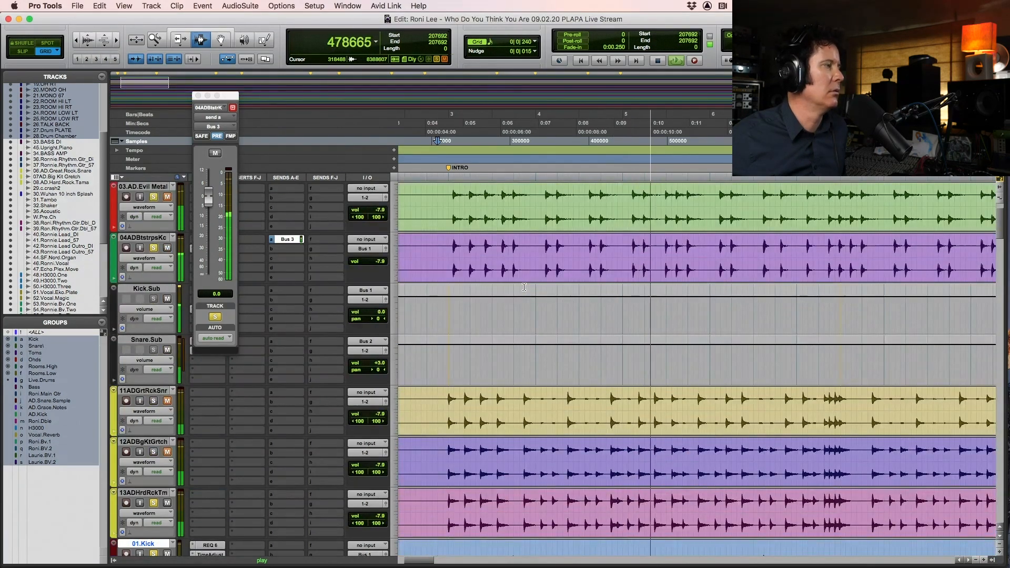
pyautogui.click(379, 314)
pyautogui.moveTo(379, 314); pyautogui.dragTo(379, 313)
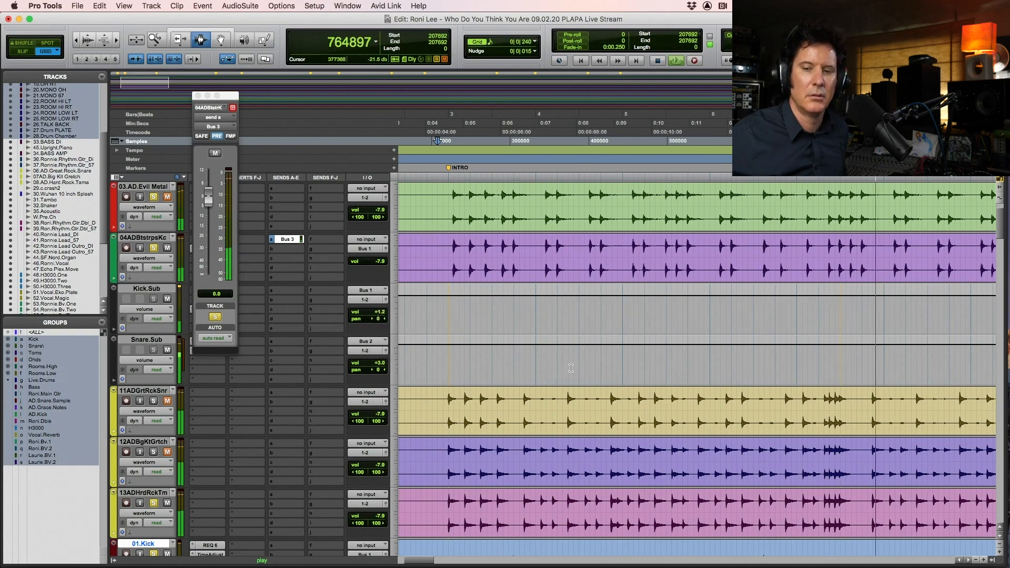
# Listen to the soloed drums while reviewing the tracks from the toms and overheads down to the rooms and drum reverbs, and stop playback
pyautogui.scroll(-5, 572, 368)
pyautogui.scroll(-5, 570, 368)
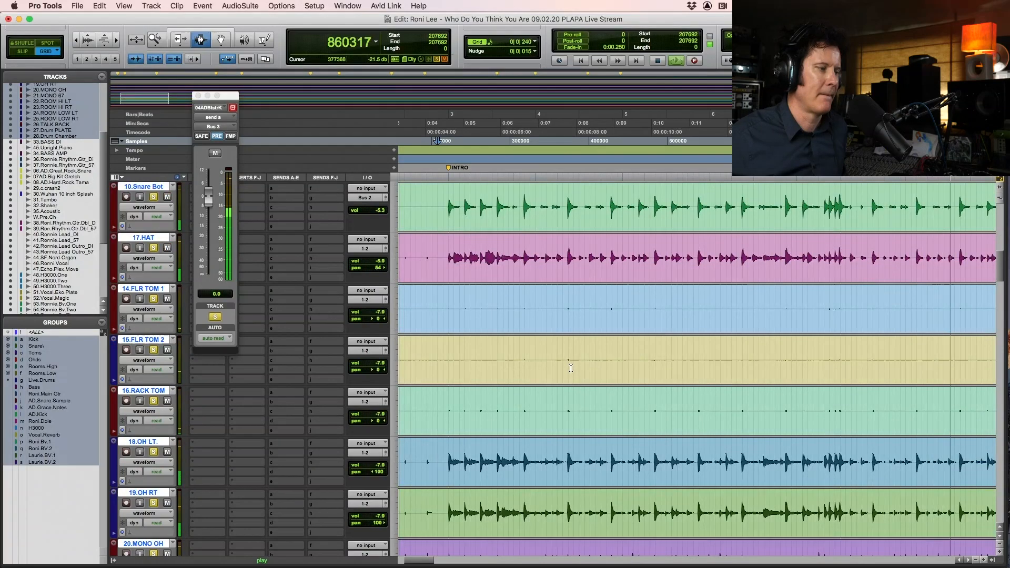
pyautogui.scroll(-3, 571, 368)
pyautogui.press('space')
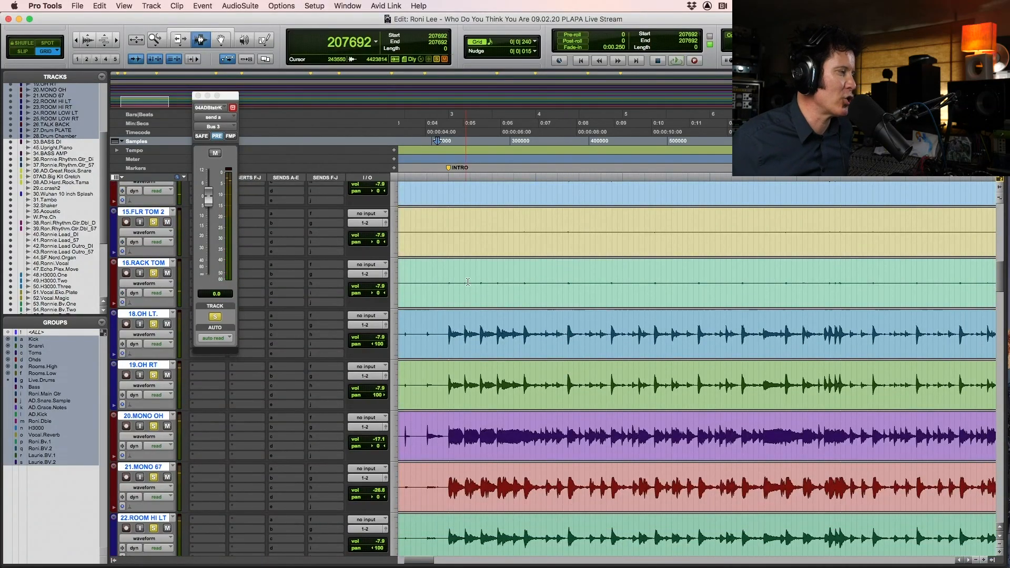
pyautogui.scroll(-2, 495, 363)
pyautogui.press('space')
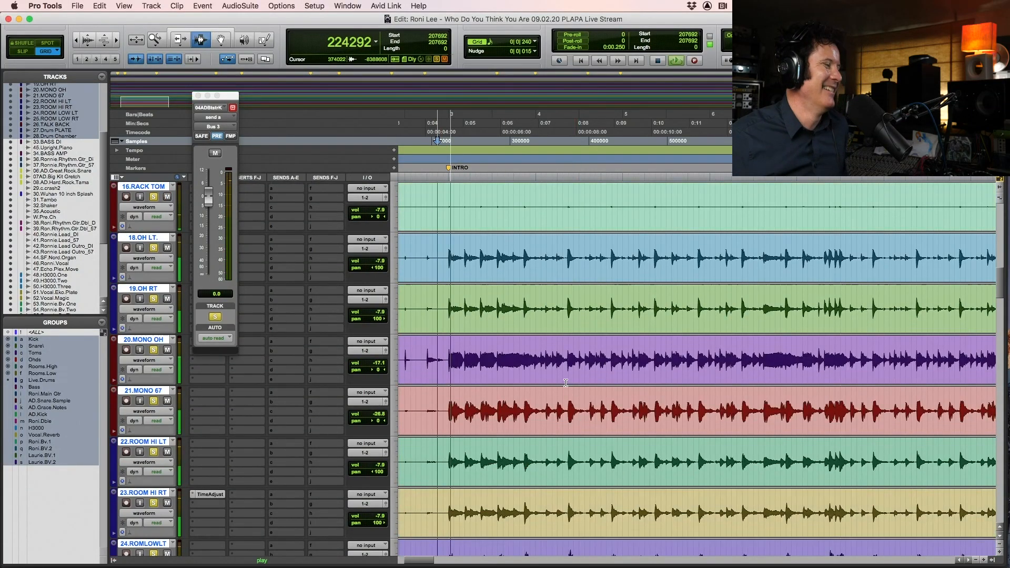
pyautogui.scroll(-5, 552, 387)
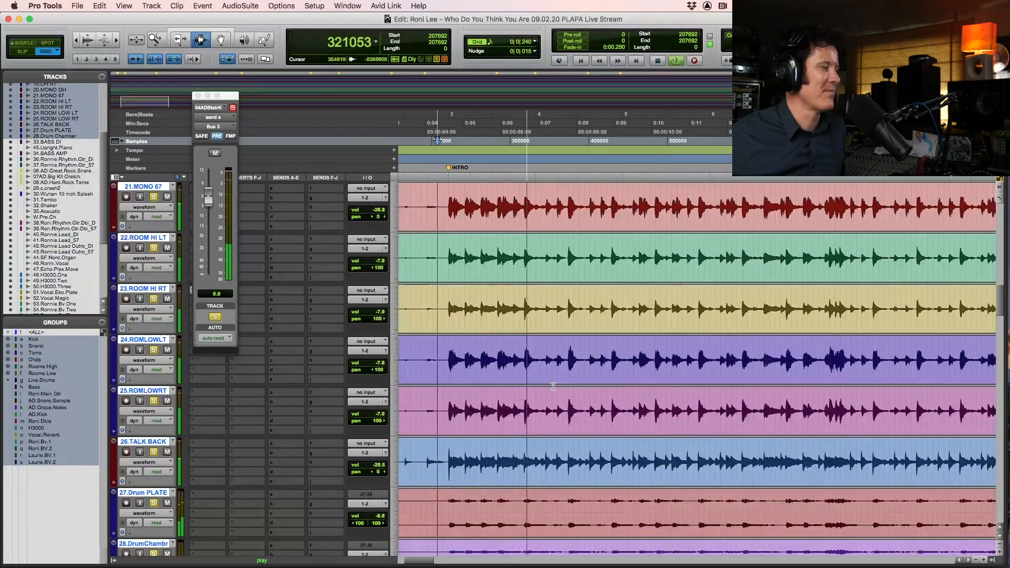
pyautogui.scroll(-5, 552, 386)
pyautogui.press('space')
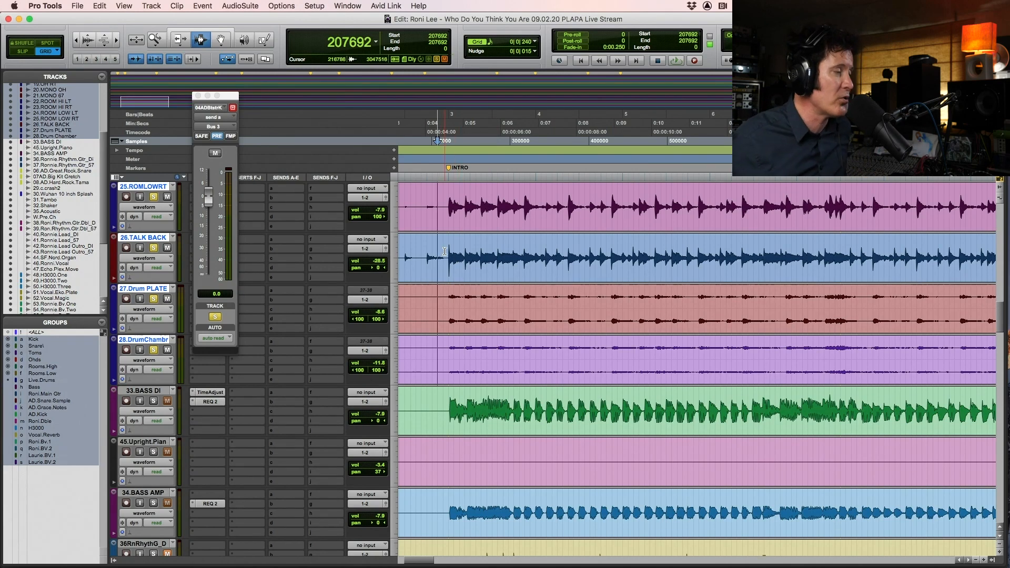
# Move the playback start closer to the intro, replay the soloed drum mix, and stop playback
pyautogui.click(445, 218)
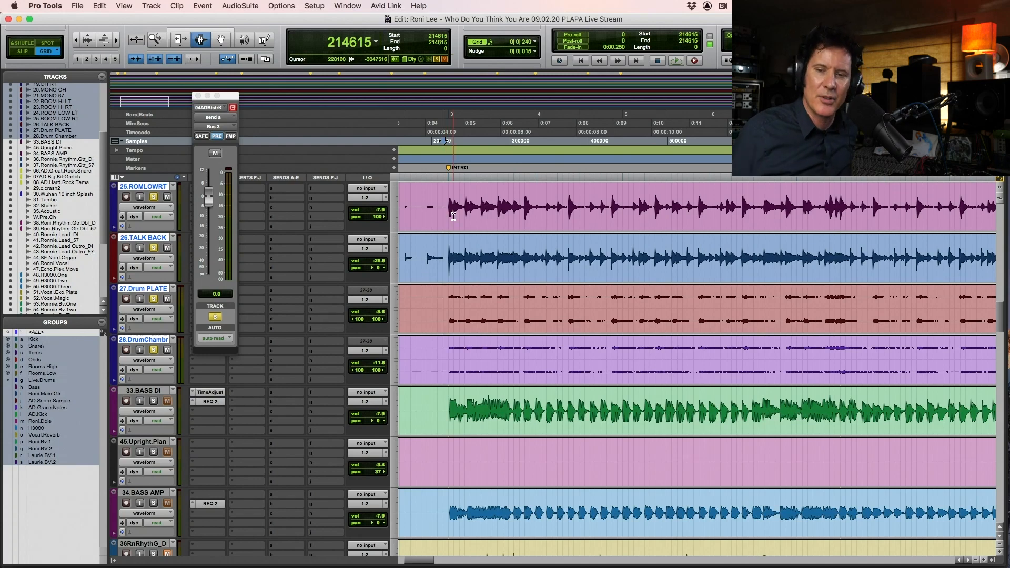
pyautogui.press('space')
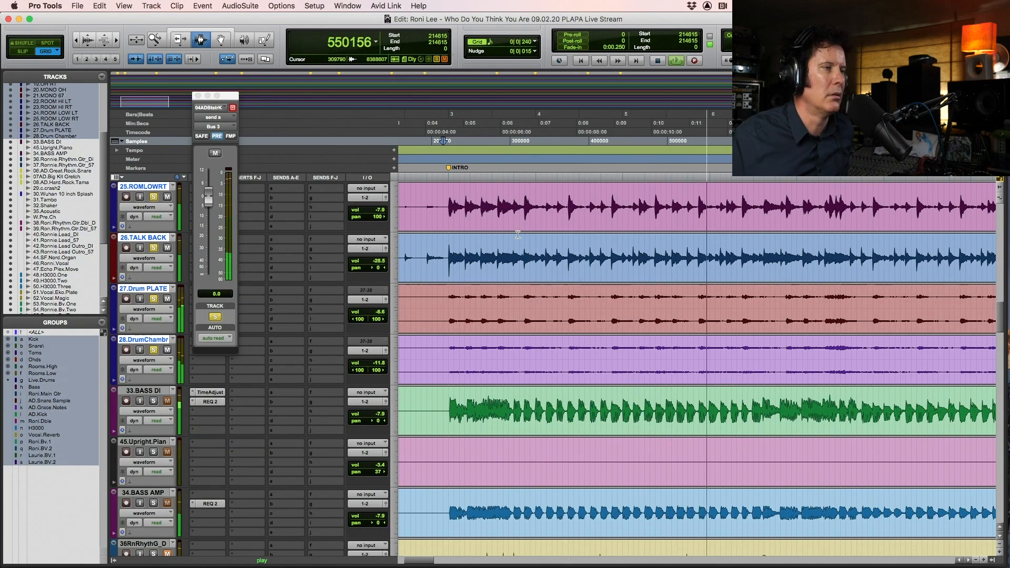
pyautogui.press('space')
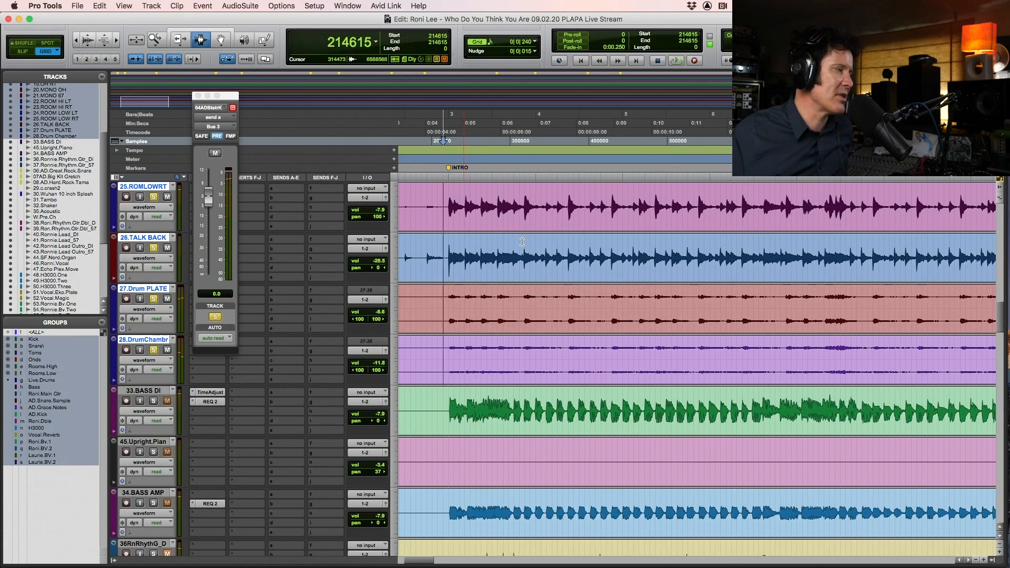
# Solo the 33.BASS DI and 34.BASS AMP tracks along with the drums
pyautogui.scroll(-3, 156, 318)
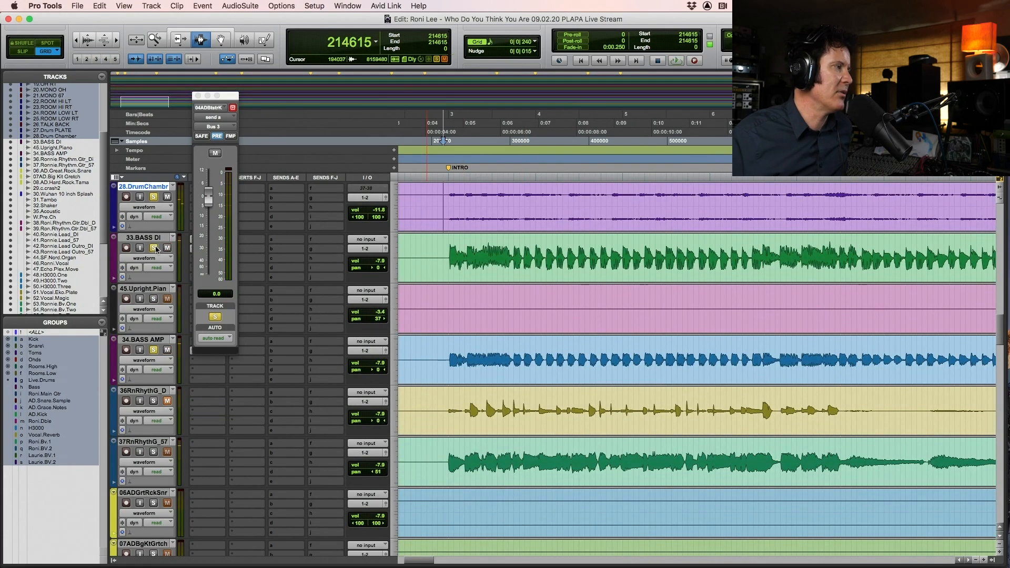
pyautogui.click(442, 246)
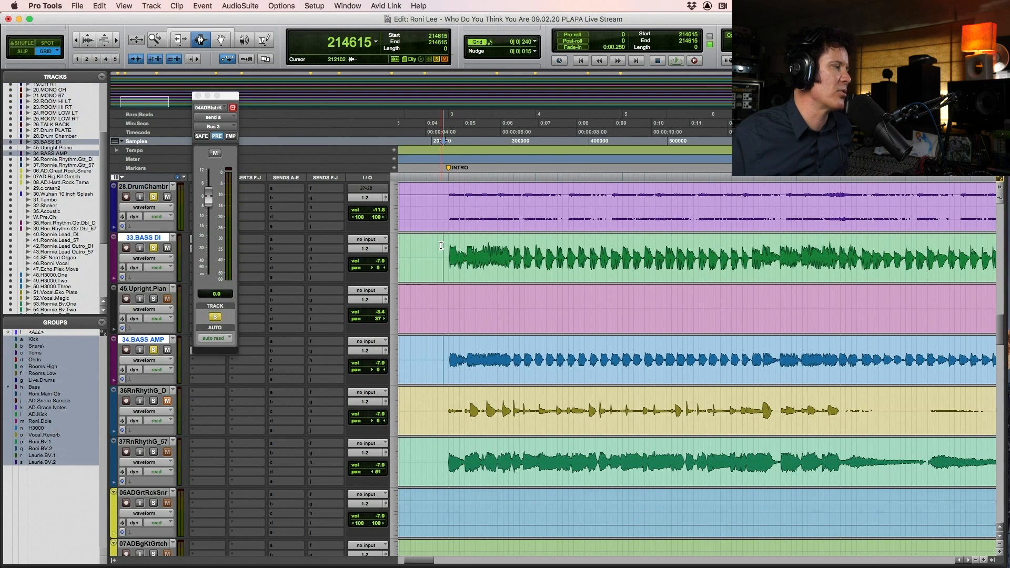
pyautogui.scroll(-4, 515, 298)
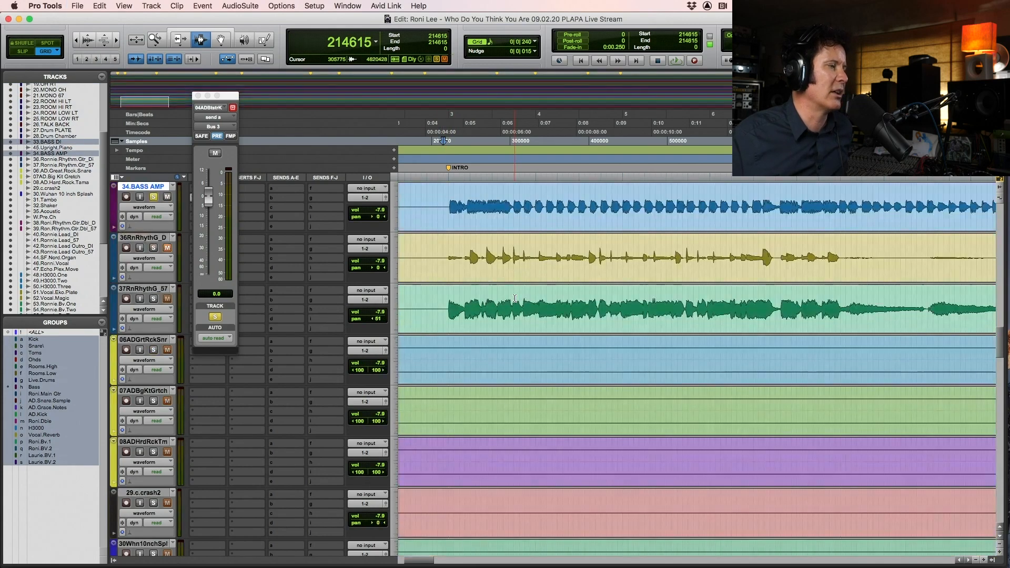
# Clear all track solos and play the full mix from just before the intro, stopping playback at the end
pyautogui.click(153, 197)
pyautogui.press('space')
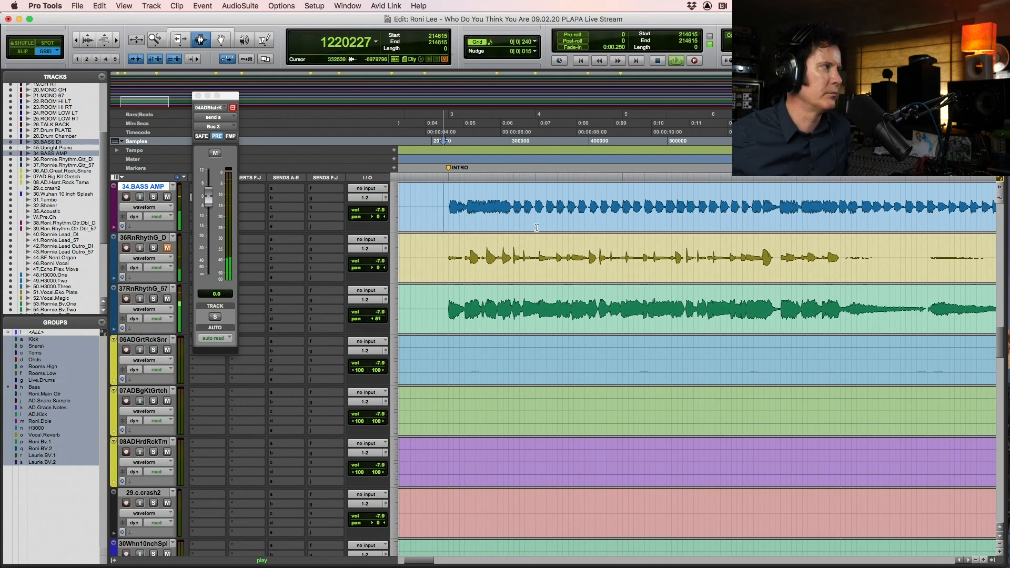
pyautogui.press('space')
# Save the session and briefly replay the full mix from just before the intro
pyautogui.press('super+s')
pyautogui.press('r')
pyautogui.press('r')
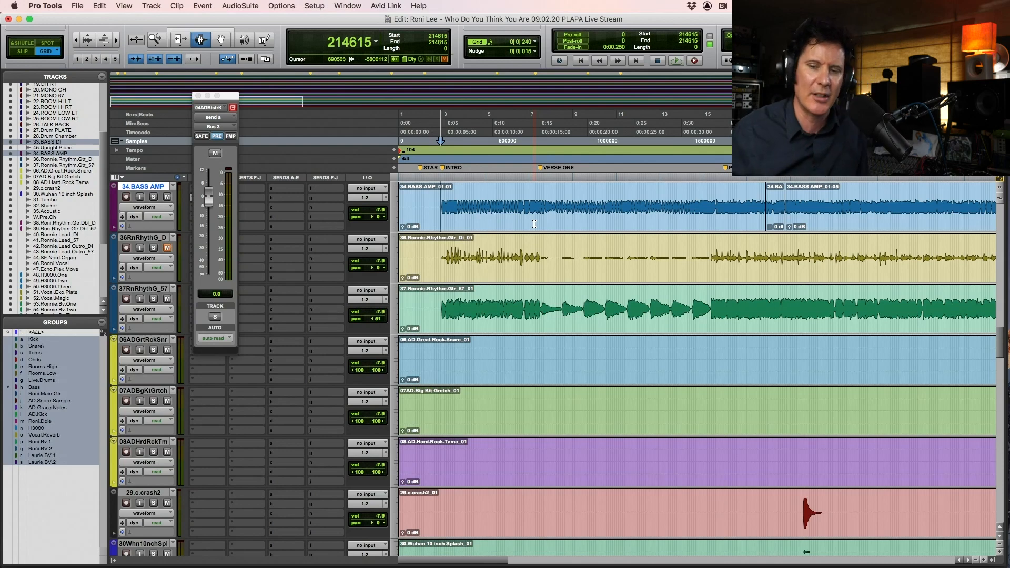
pyautogui.press('space')
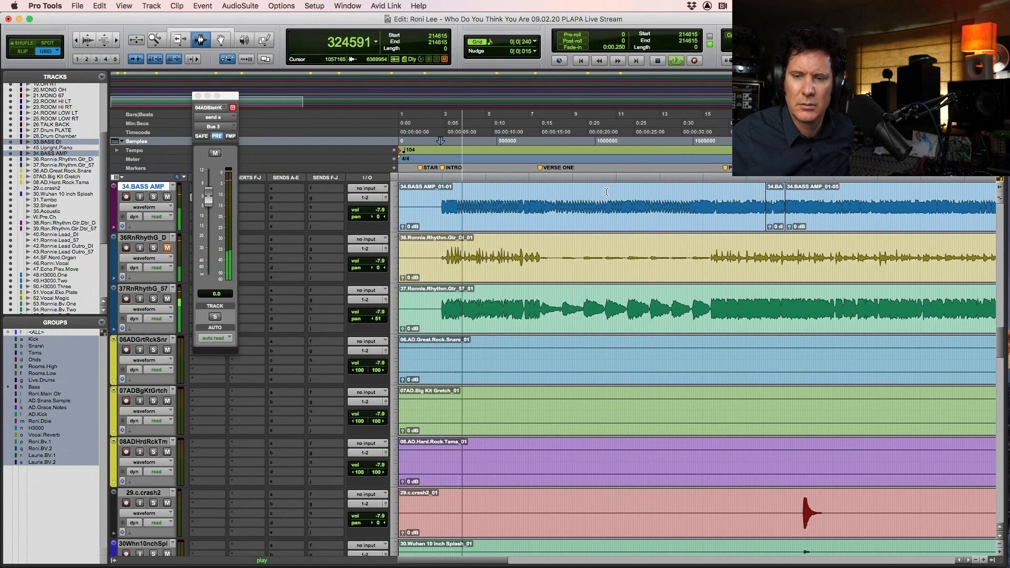
pyautogui.press('space')
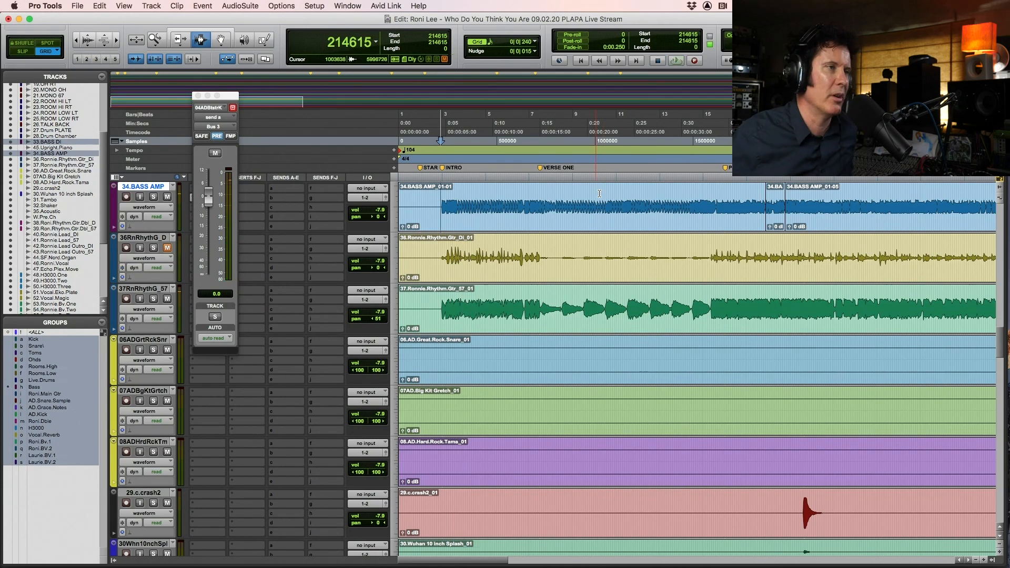
# Save the session with the playback start at the INTRO marker, and play the full mix into verse one and beyond
pyautogui.click(442, 200)
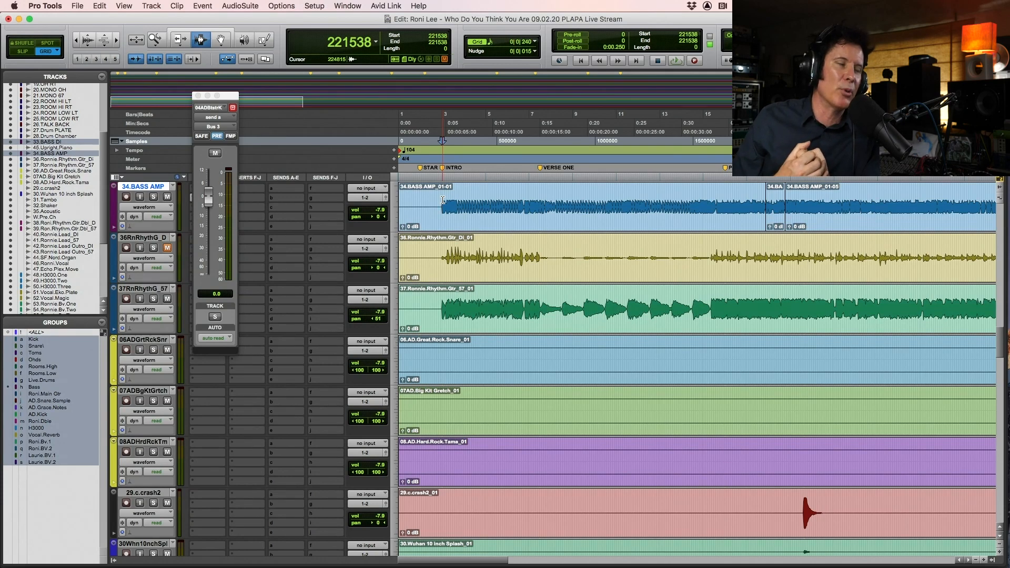
pyautogui.press('super+s')
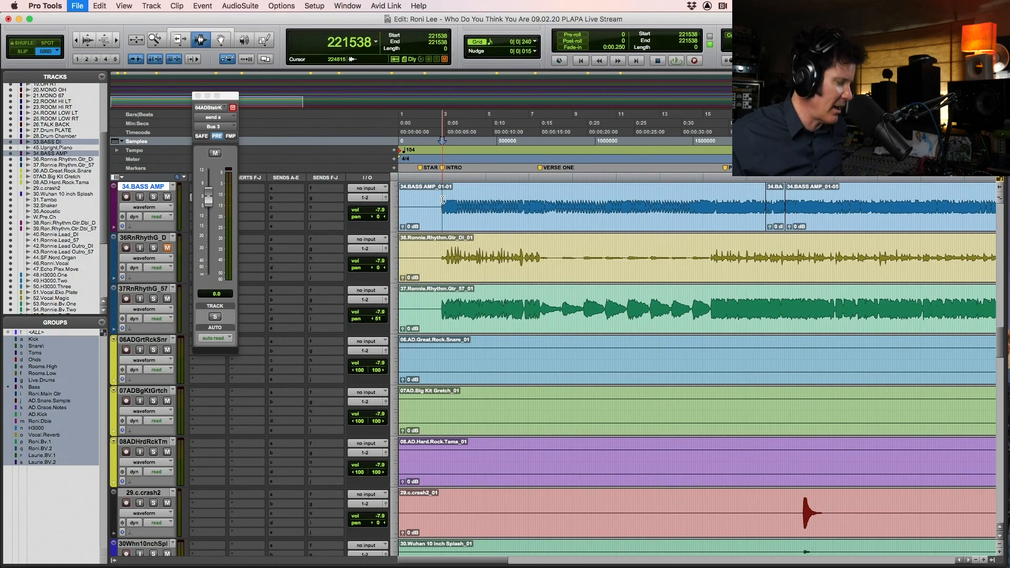
pyautogui.press('space')
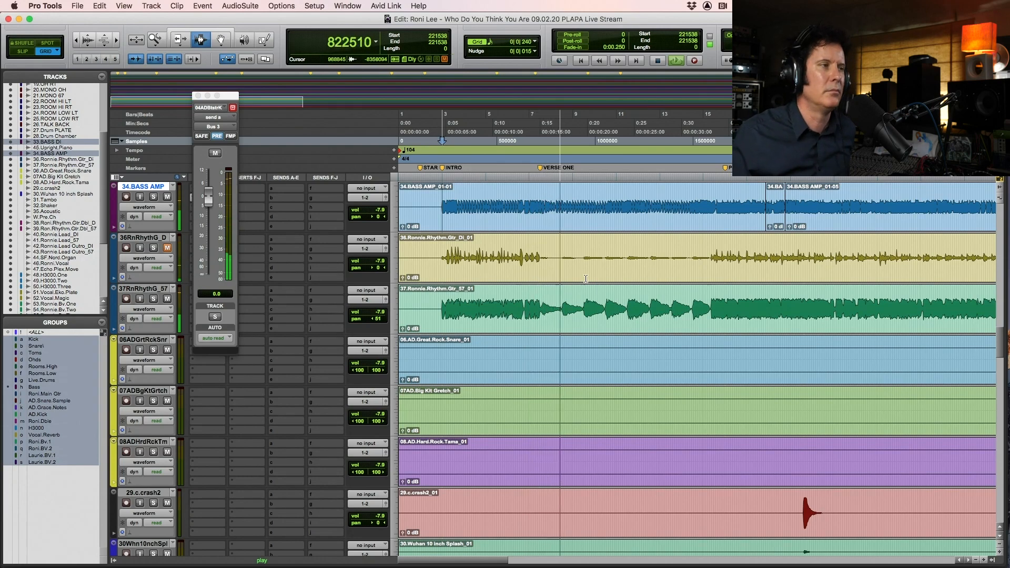
pyautogui.press('r')
pyautogui.press('r')
pyautogui.press('r')
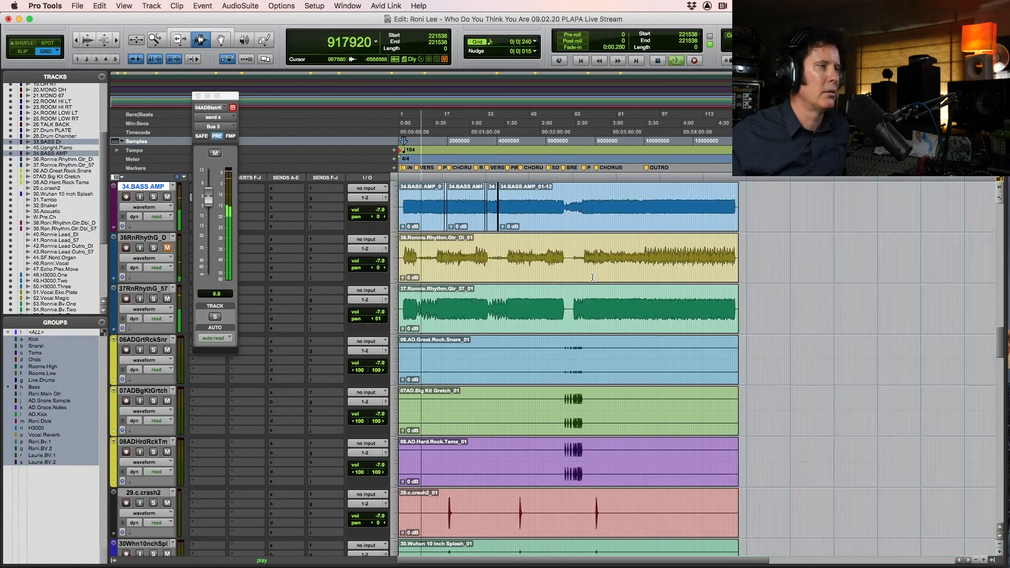
pyautogui.hotkey('alt', 'a')
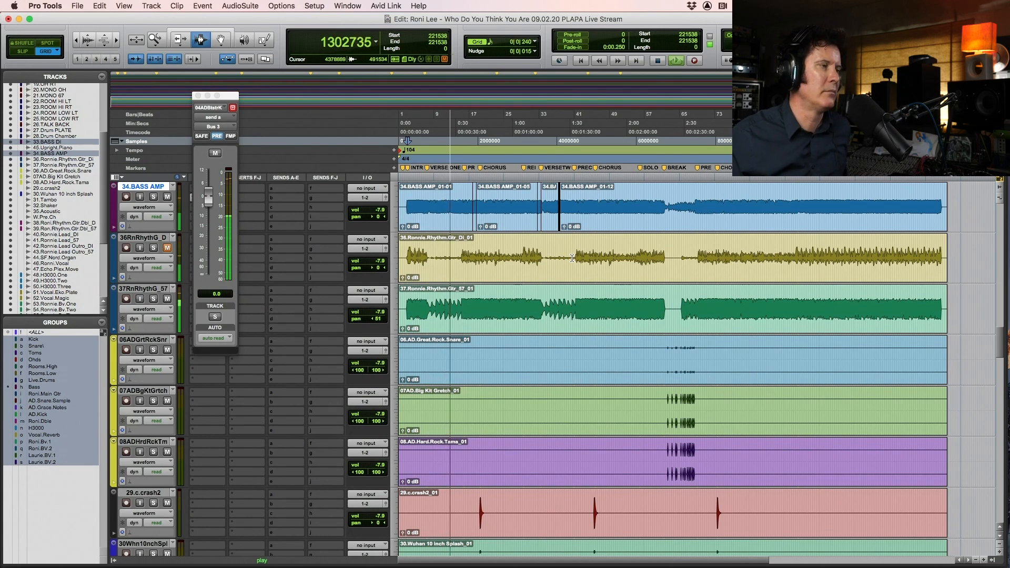
pyautogui.press('space')
# Examine the tracks from the percussion and acoustic guitar back up to the kick samples, and briefly play the full mix from the intro
pyautogui.scroll(-10, 516, 247)
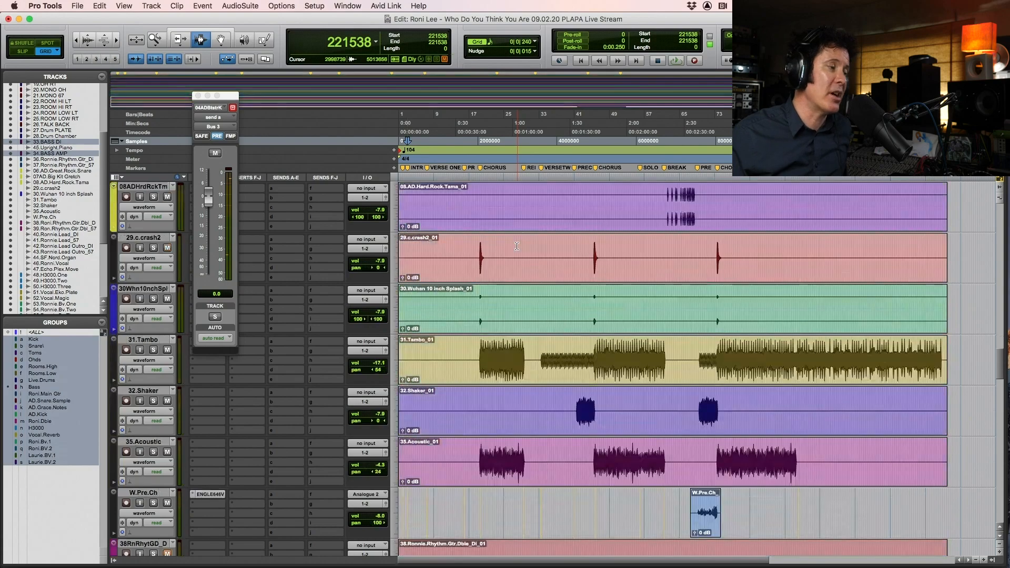
pyautogui.scroll(6, 517, 247)
pyautogui.scroll(8, 517, 247)
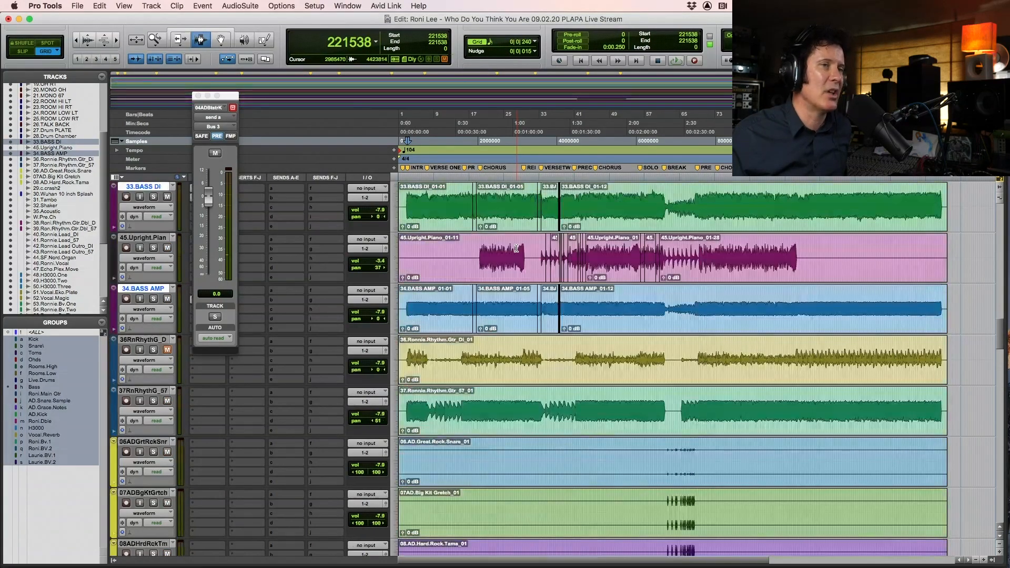
pyautogui.scroll(1, 516, 247)
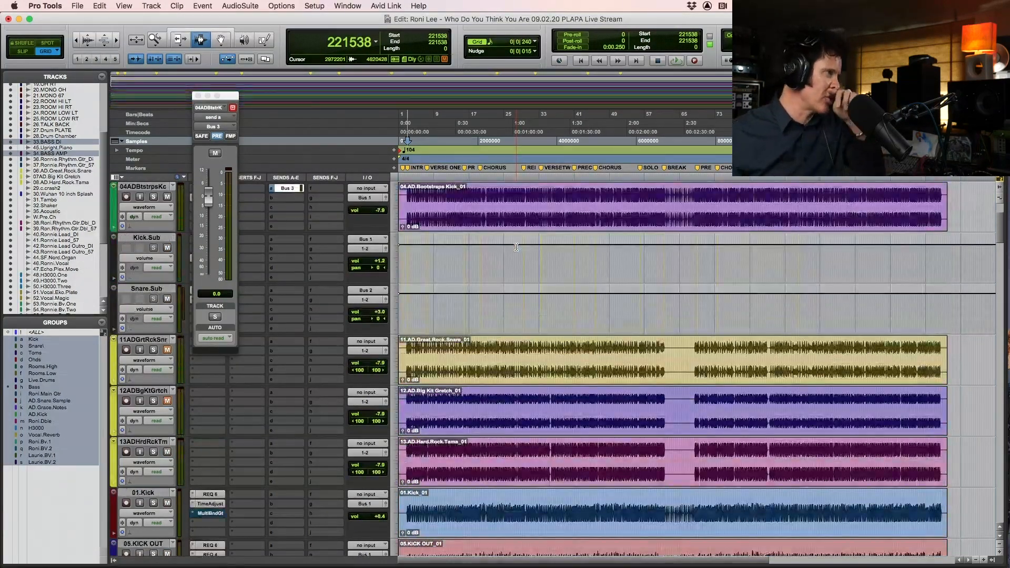
pyautogui.scroll(2, 517, 247)
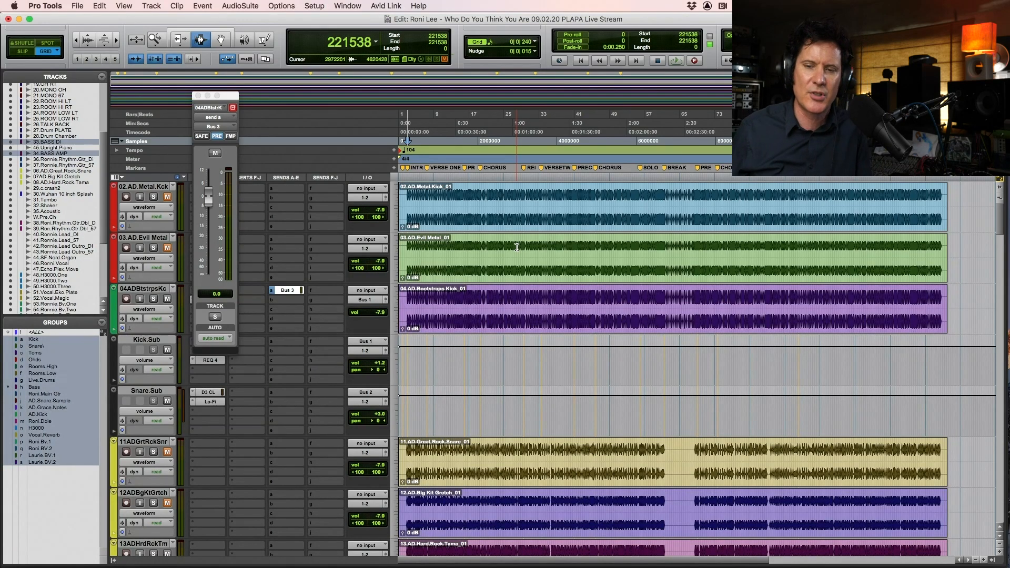
pyautogui.press('space')
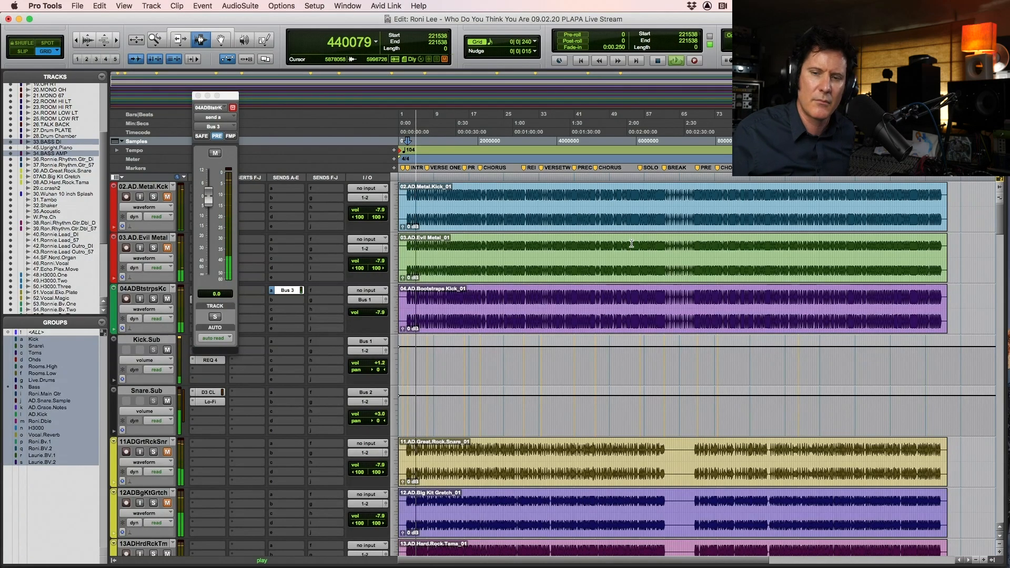
pyautogui.press('space')
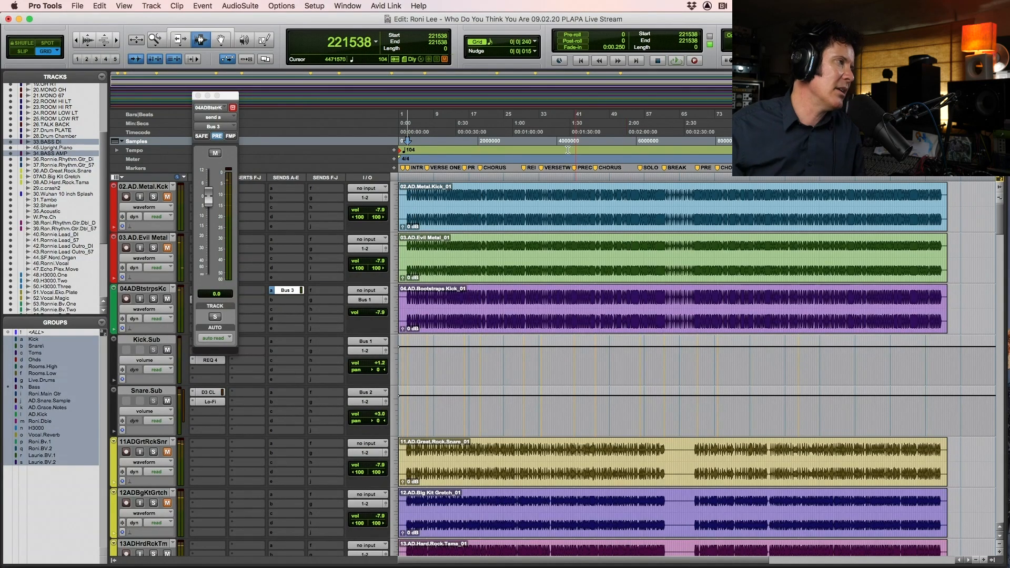
# Set the playback start just before the intro and play the full mix for several bars before stopping
pyautogui.click(406, 204)
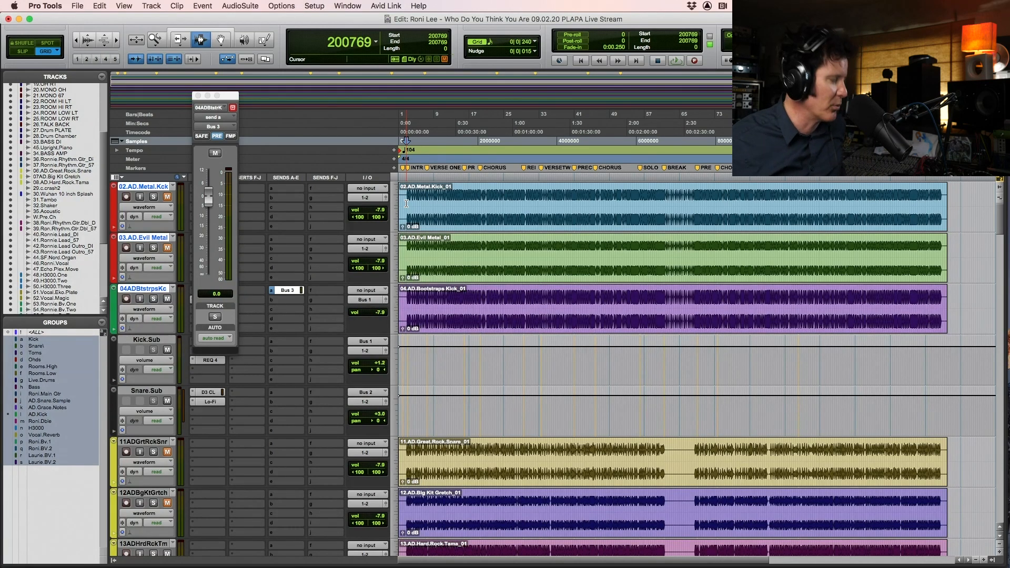
pyautogui.click(408, 195)
pyautogui.moveTo(408, 196); pyautogui.dragTo(408, 195)
pyautogui.click(409, 194)
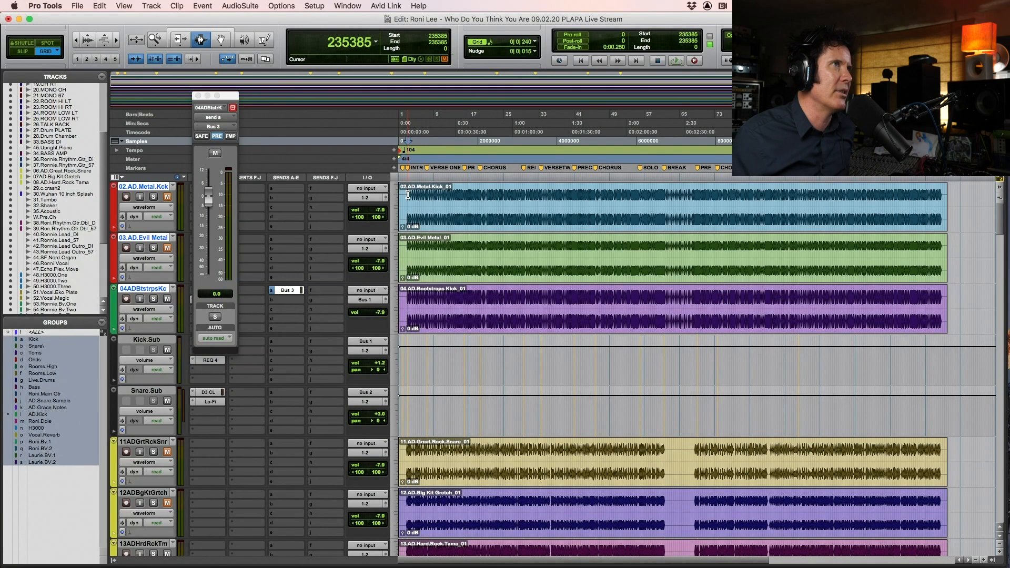
pyautogui.click(407, 200)
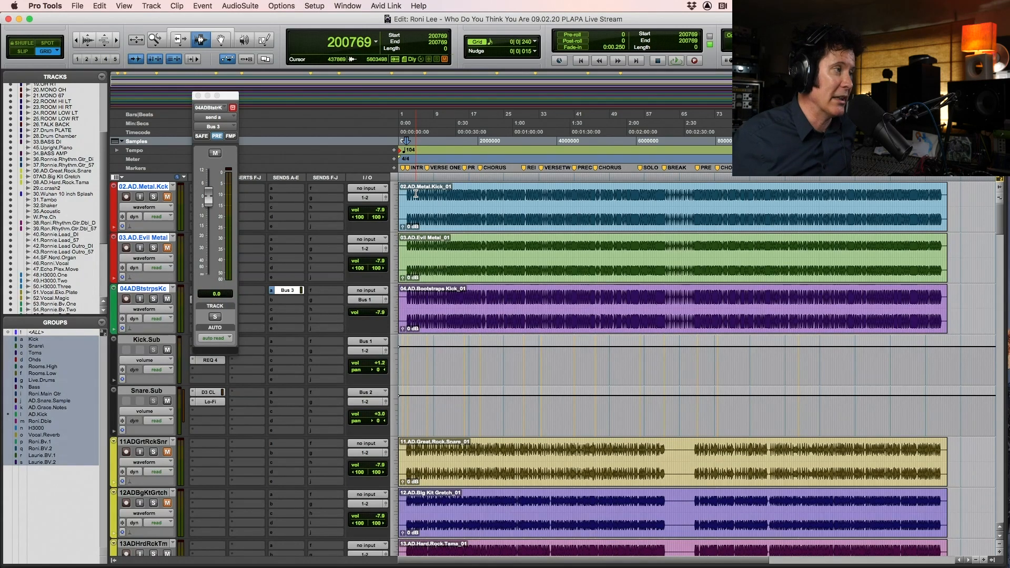
pyautogui.press('space')
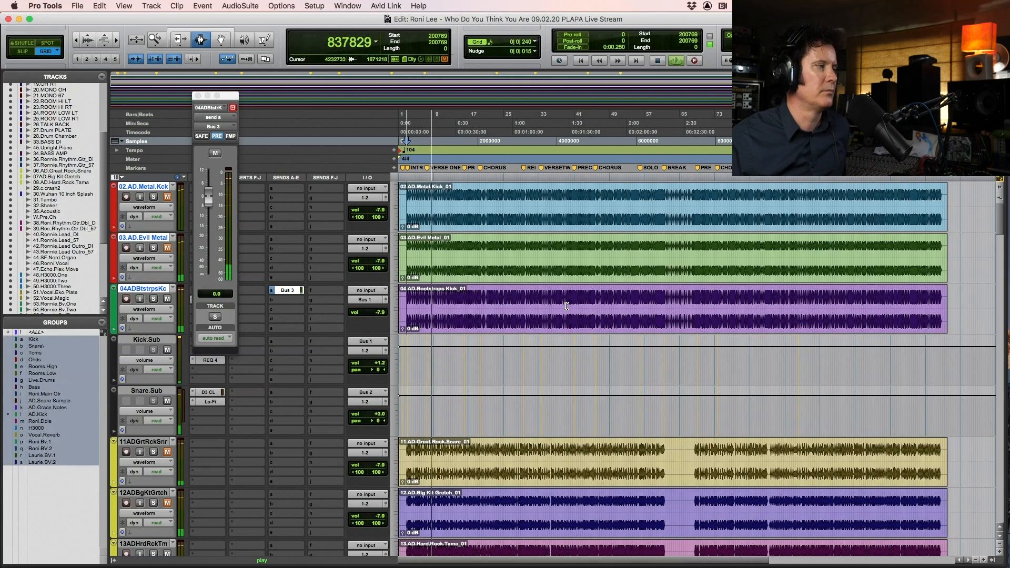
pyautogui.press('space')
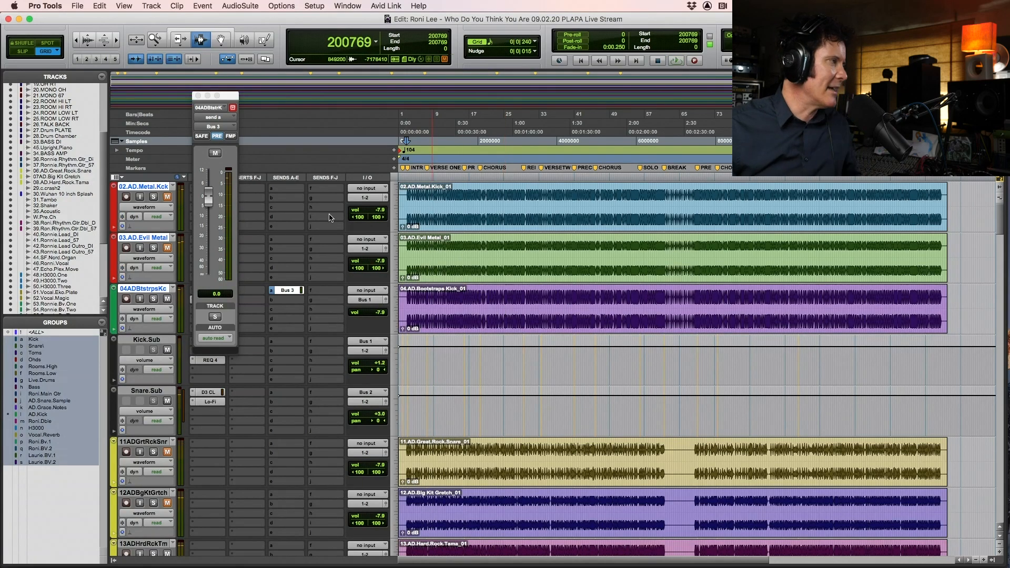
# Hide and make inactive the 02.AD.Metal.Kick and 03.AD.Evil Metal sample tracks
pyautogui.click(151, 188)
pyautogui.keyDown('shift'); pyautogui.click(152, 238); pyautogui.keyUp('shift')
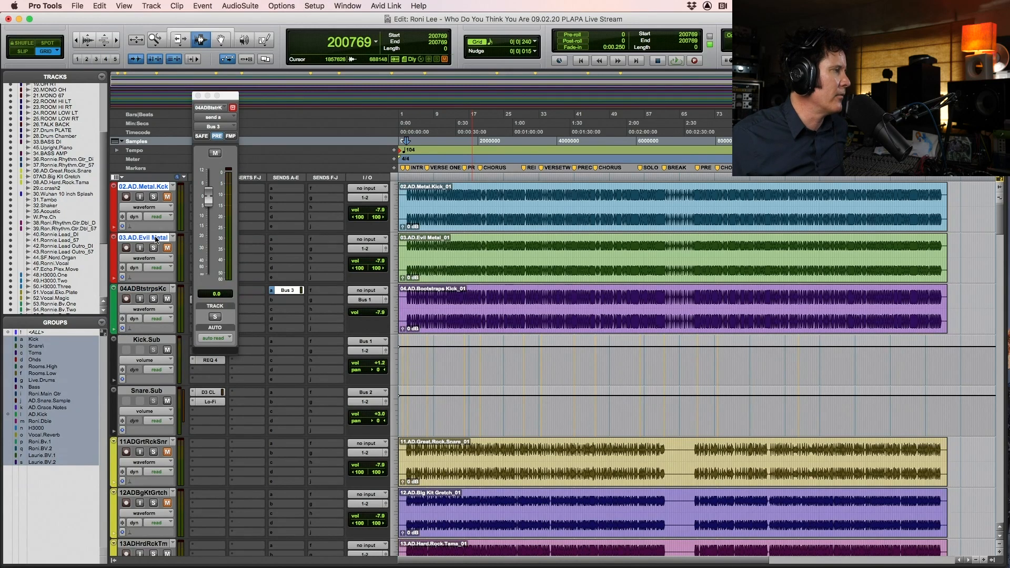
pyautogui.rightClick(156, 239)
pyautogui.click(179, 252)
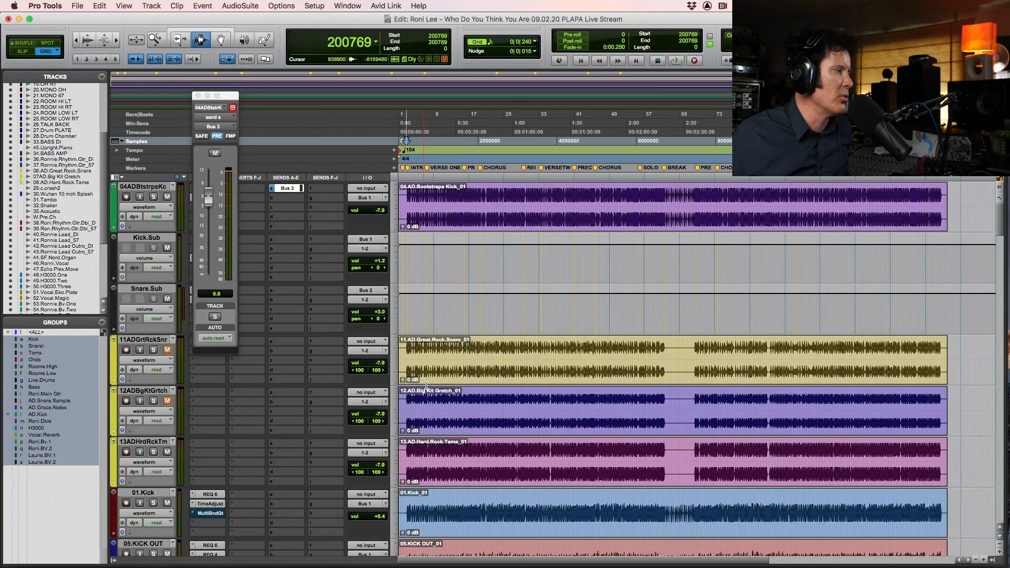
# Hide and make inactive the 11.AD.Great.Rock.Snare and 12.AD.Big Kit Gretch sample tracks
pyautogui.moveTo(424, 382); pyautogui.dragTo(422, 474)
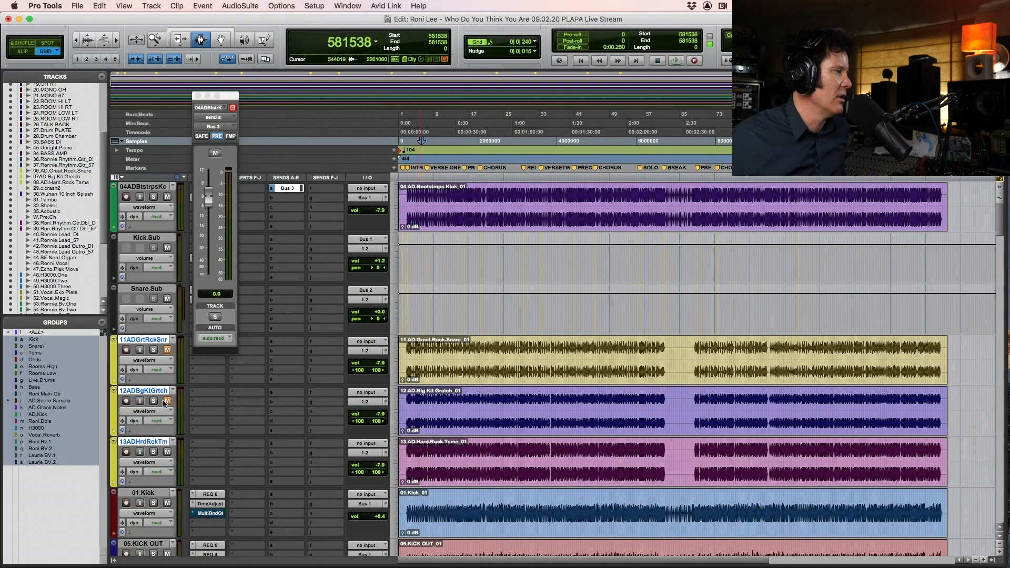
pyautogui.click(154, 340)
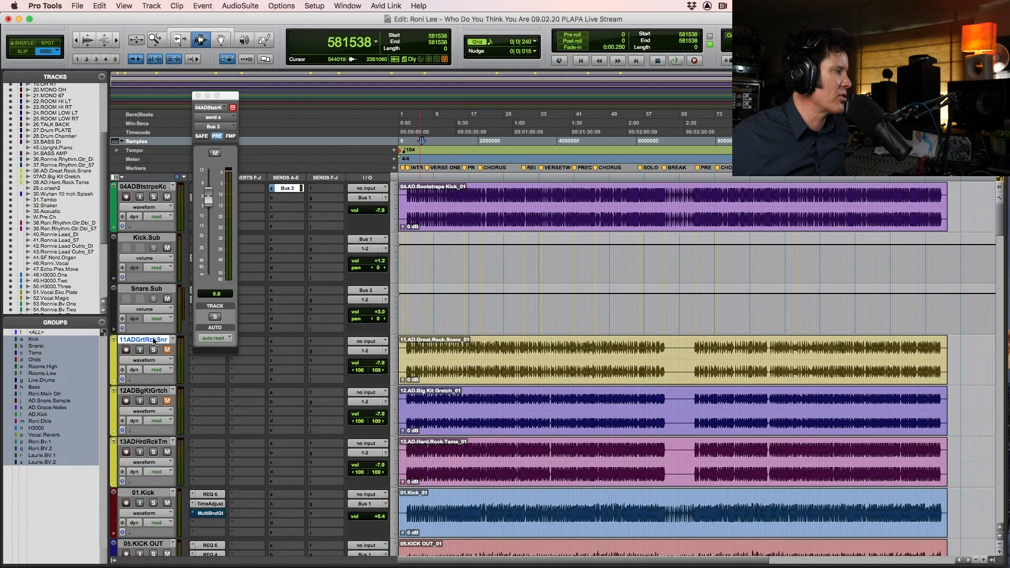
pyautogui.keyDown('shift'); pyautogui.click(156, 391); pyautogui.keyUp('shift')
pyautogui.rightClick(158, 392)
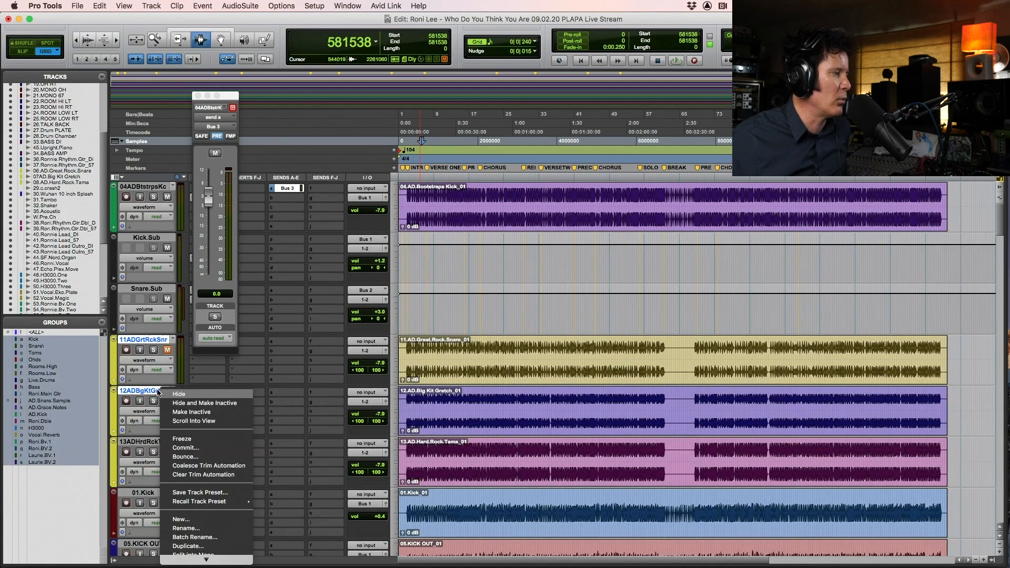
pyautogui.click(179, 394)
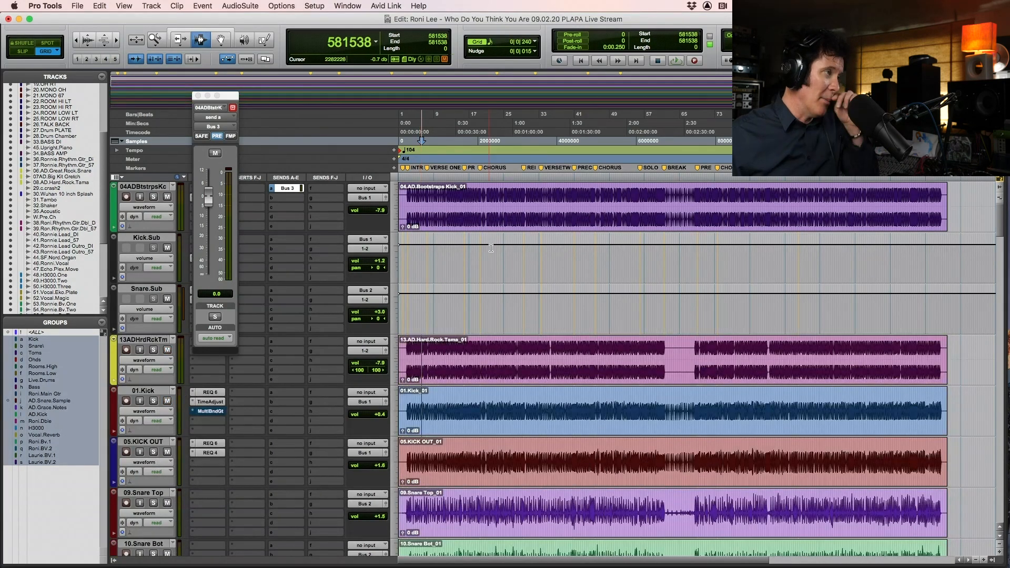
# Move the Bootstraps kick and Kick.Sub tracks below 05.KICK OUT and Snare.Sub below 10.Snare Bot, and close the floating send window
pyautogui.click(409, 208)
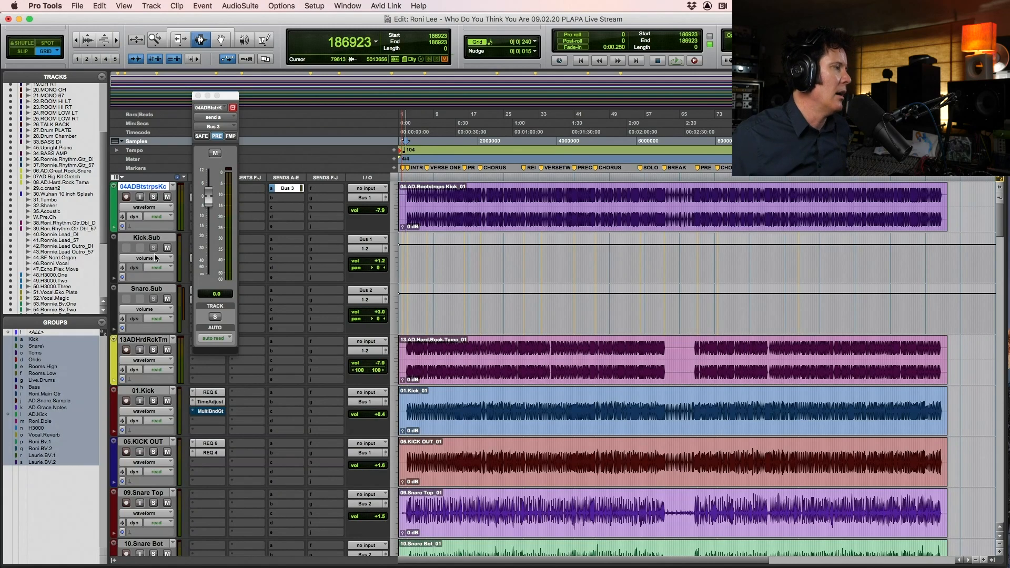
pyautogui.moveTo(153, 187); pyautogui.dragTo(153, 487)
pyautogui.moveTo(147, 188); pyautogui.dragTo(192, 492)
pyautogui.moveTo(151, 186); pyautogui.dragTo(173, 442)
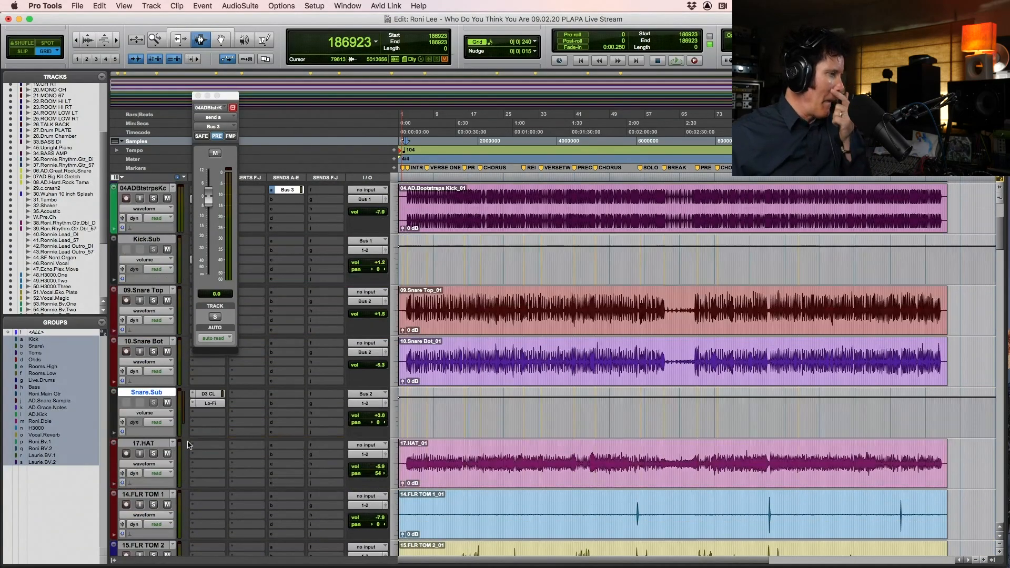
pyautogui.click(408, 350)
pyautogui.scroll(3, 421, 349)
pyautogui.click(198, 96)
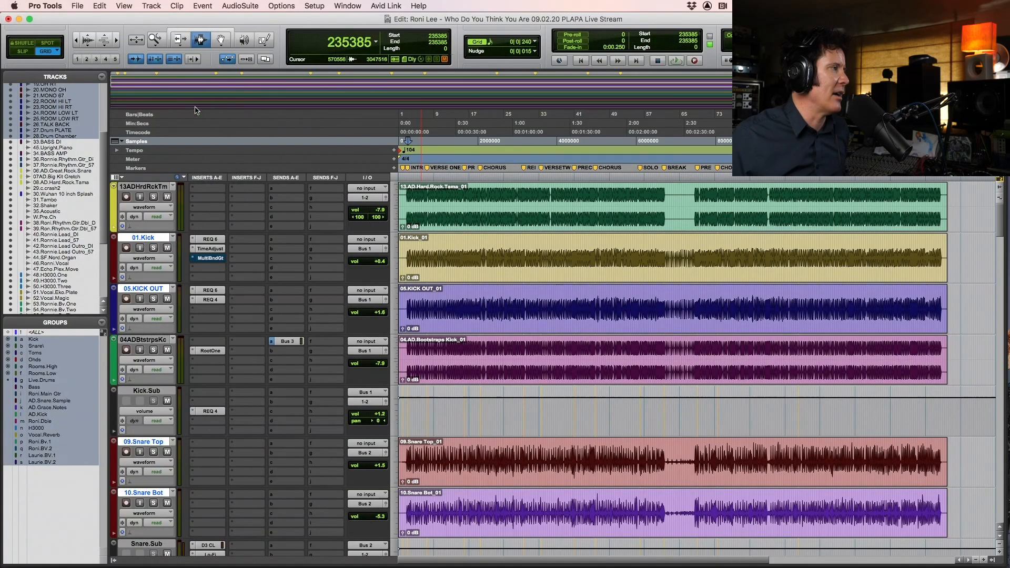
# Hide and make inactive the 13.AD.Hard.Rock.Tama sample track
pyautogui.click(146, 188)
pyautogui.rightClick(146, 188)
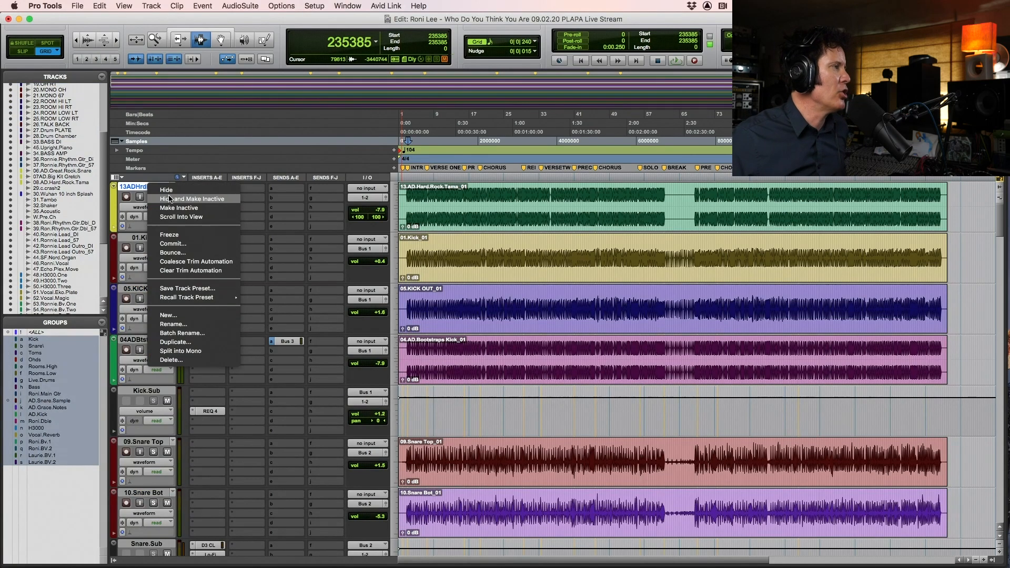
pyautogui.click(169, 199)
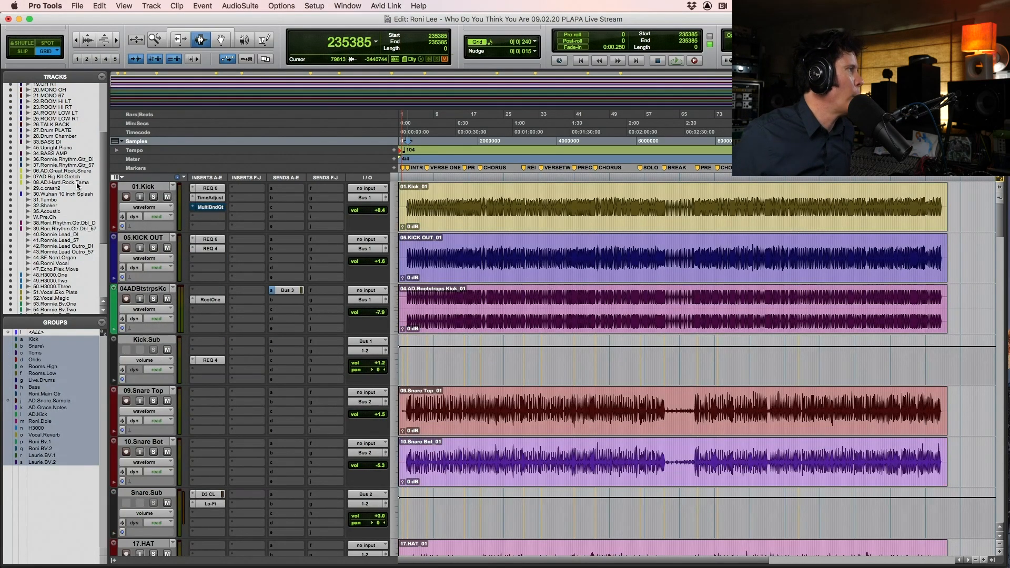
pyautogui.scroll(6, 77, 185)
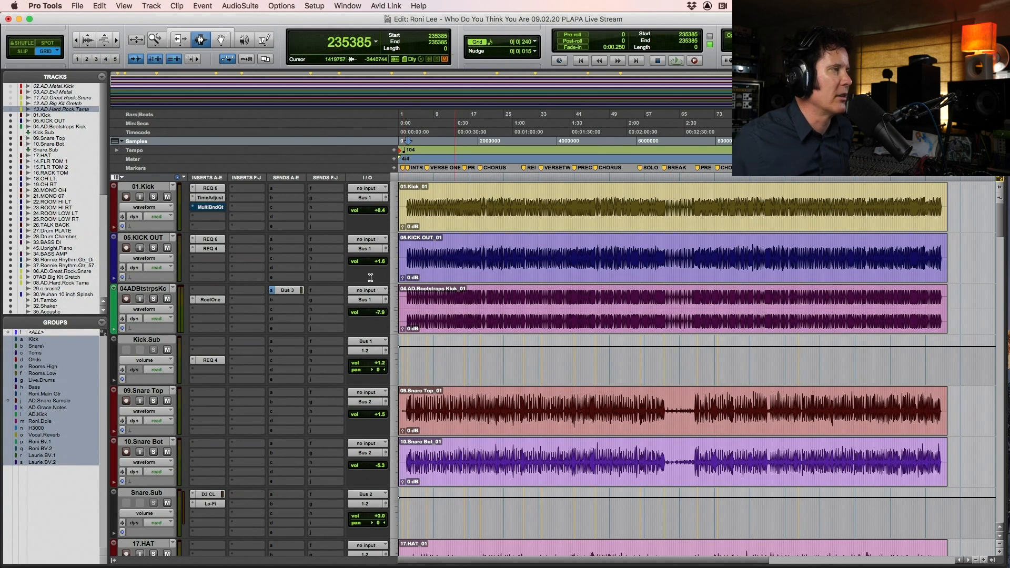
# Review the Kick group's IDs and its available and member tracks in the Modify Groups dialog, leaving without changes
pyautogui.click(407, 200)
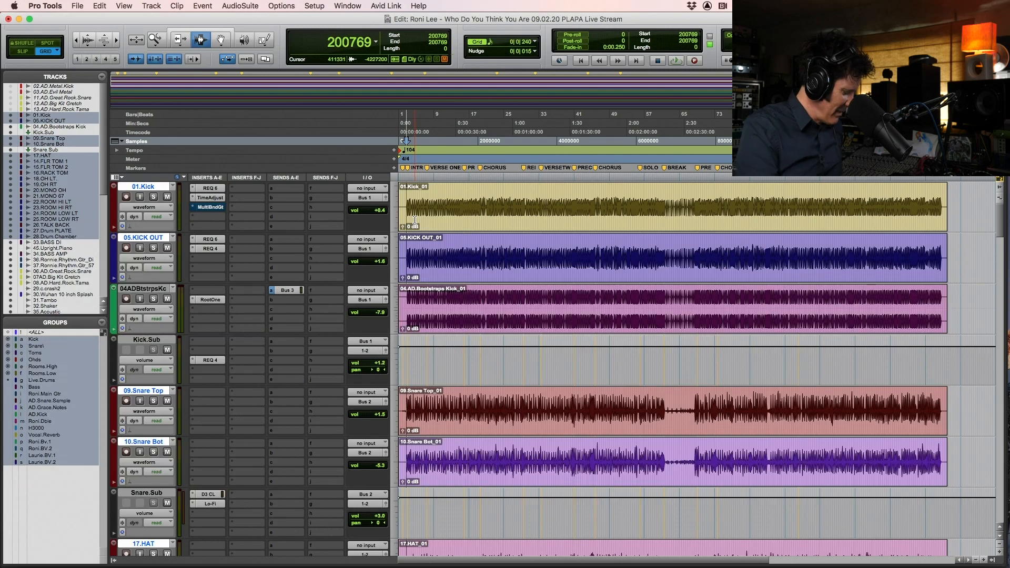
pyautogui.press('ctrl+super+g')
pyautogui.click(542, 109)
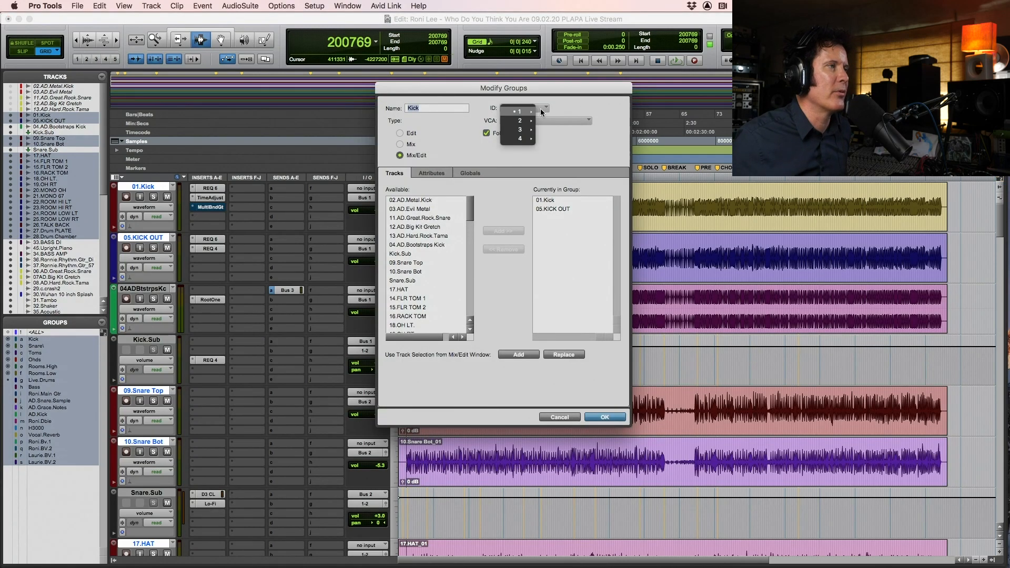
pyautogui.moveTo(523, 113)
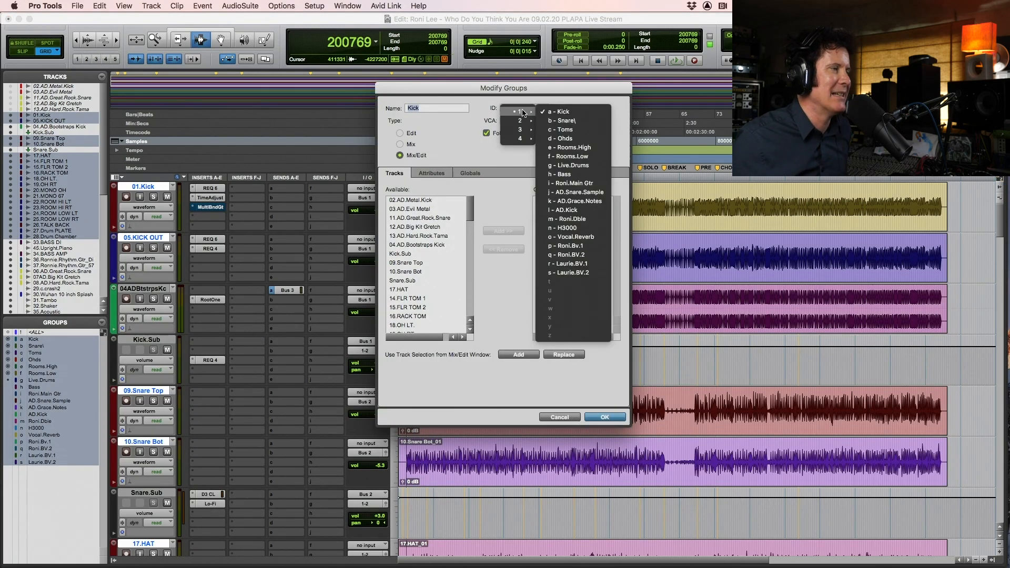
pyautogui.click(459, 112)
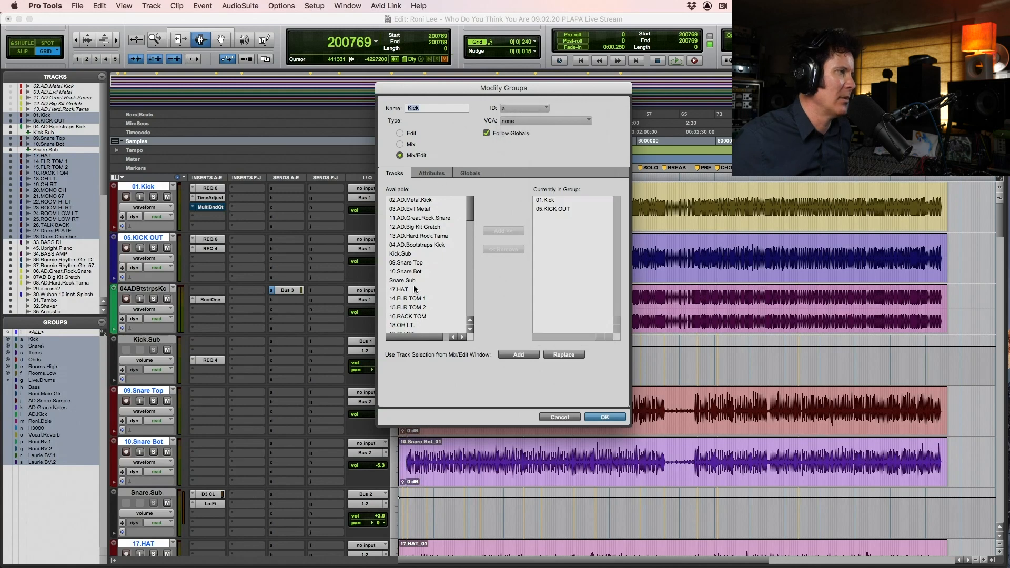
pyautogui.scroll(-15, 415, 284)
pyautogui.scroll(15, 415, 282)
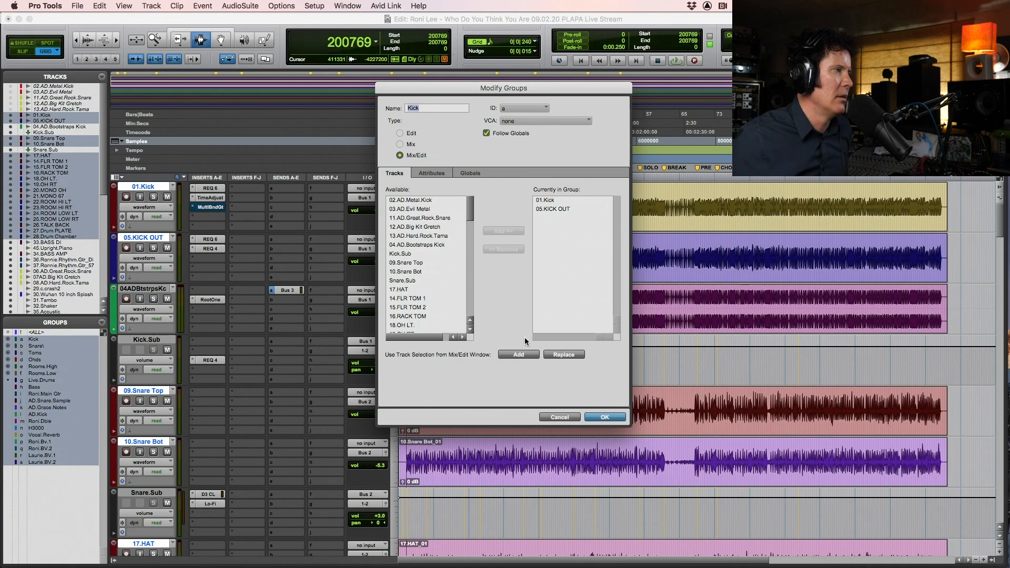
pyautogui.click(565, 419)
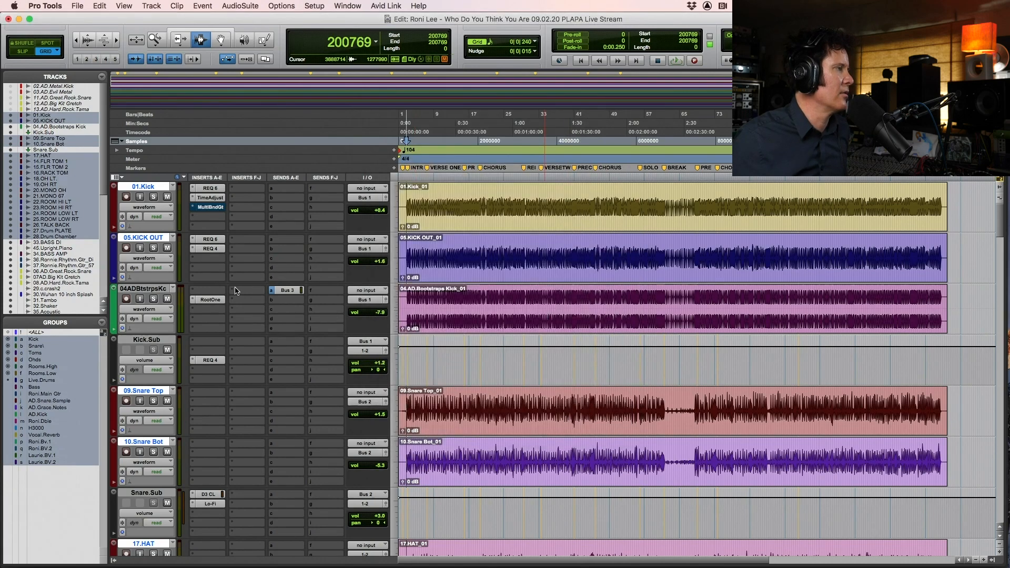
# Show and hide again the inactive Hard.Rock.Tama, Great.Rock.Snare, Evil Metal and Metal.Kick tracks one by one
pyautogui.scroll(-6, 211, 330)
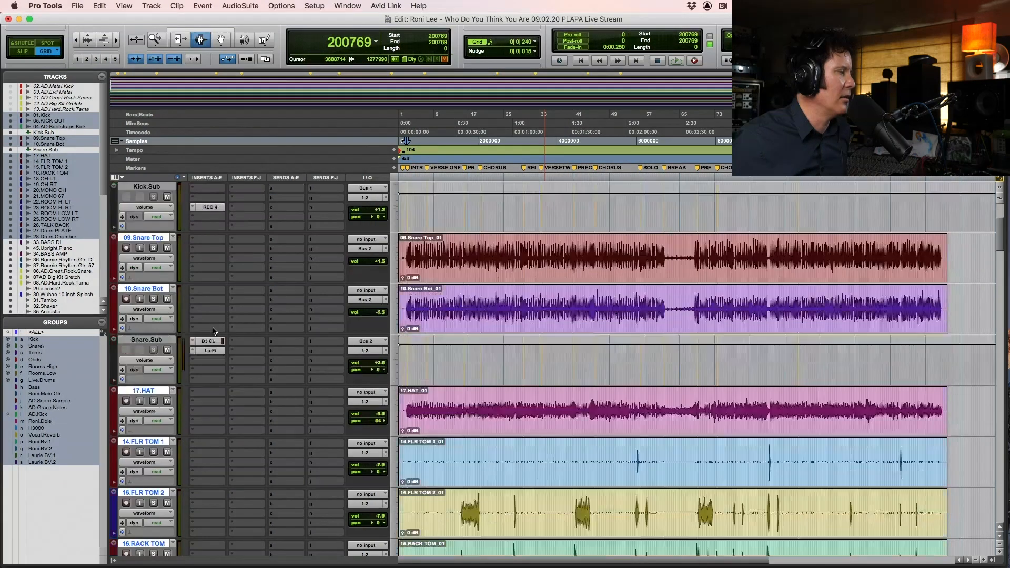
pyautogui.scroll(-3, 213, 331)
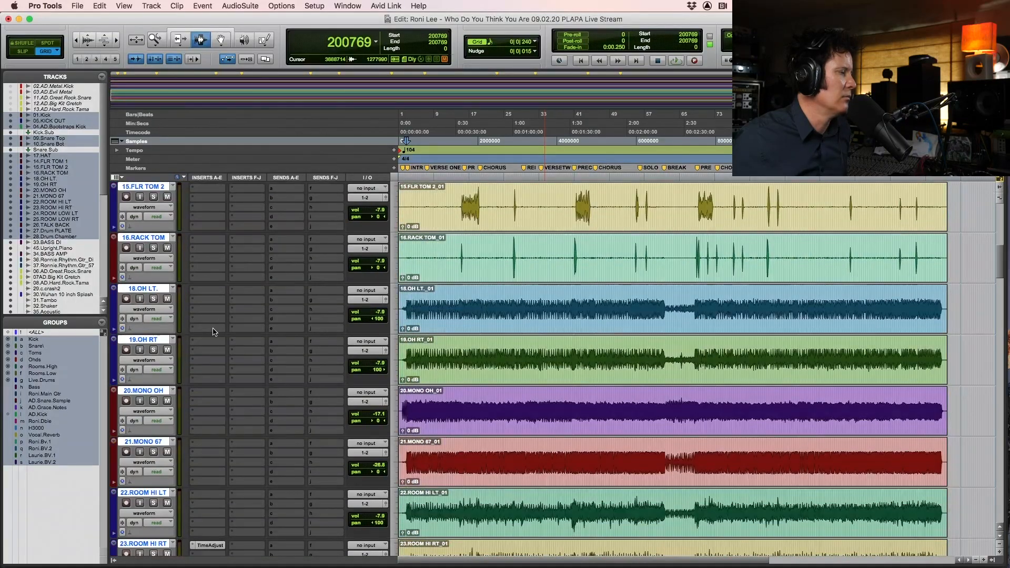
pyautogui.scroll(7, 213, 331)
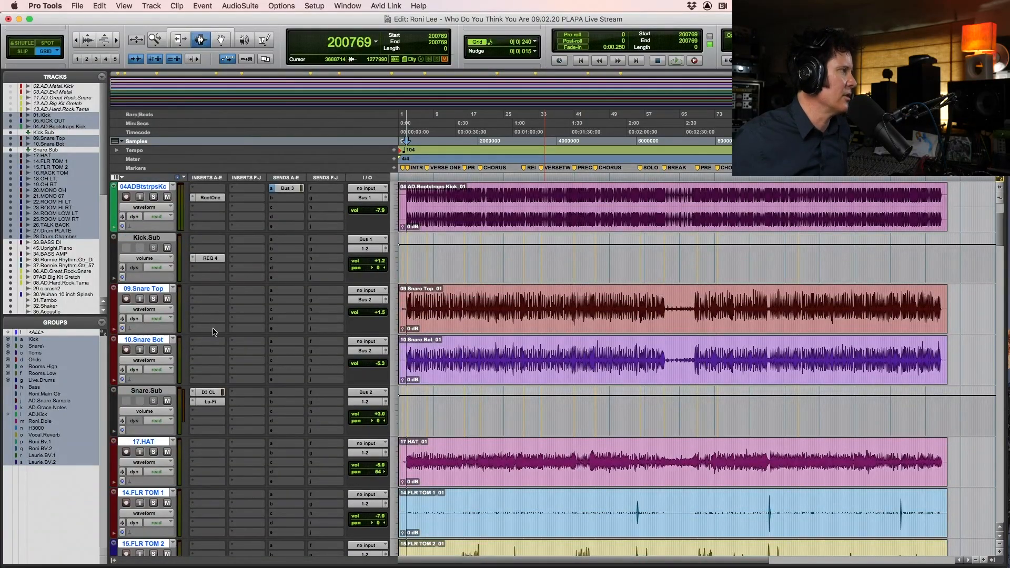
pyautogui.scroll(2, 214, 332)
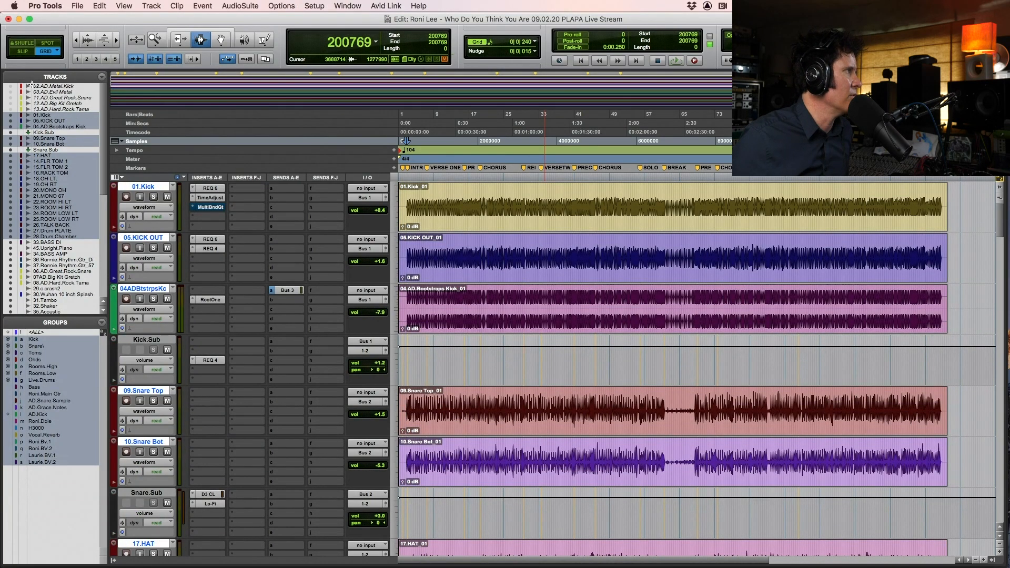
pyautogui.click(10, 108)
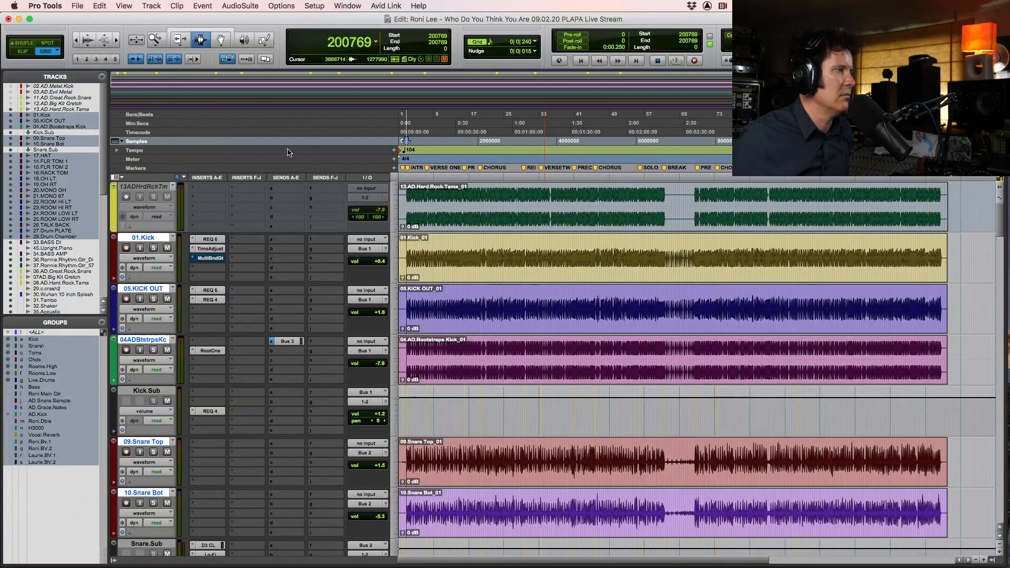
pyautogui.click(10, 109)
pyautogui.click(11, 98)
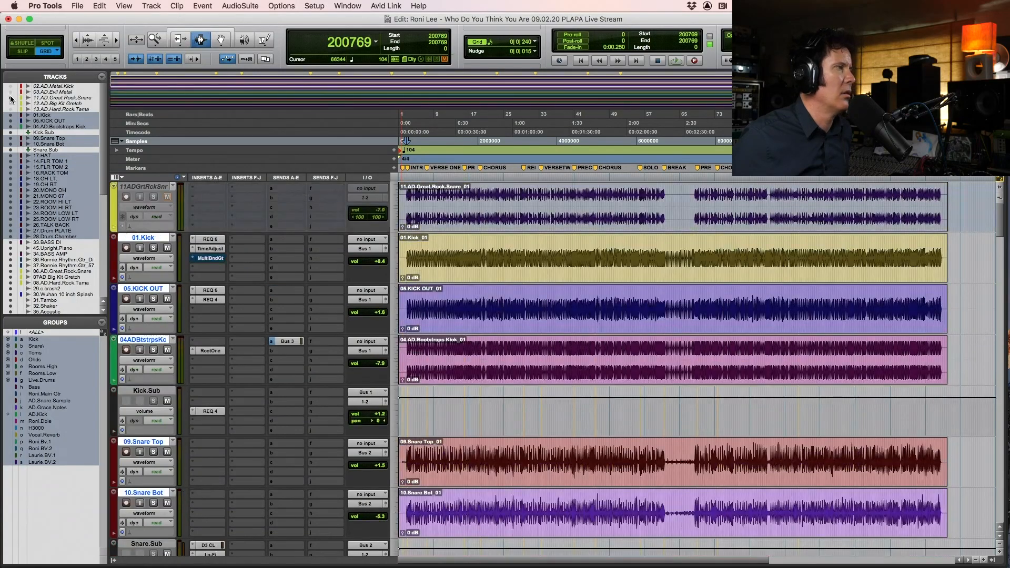
pyautogui.click(11, 97)
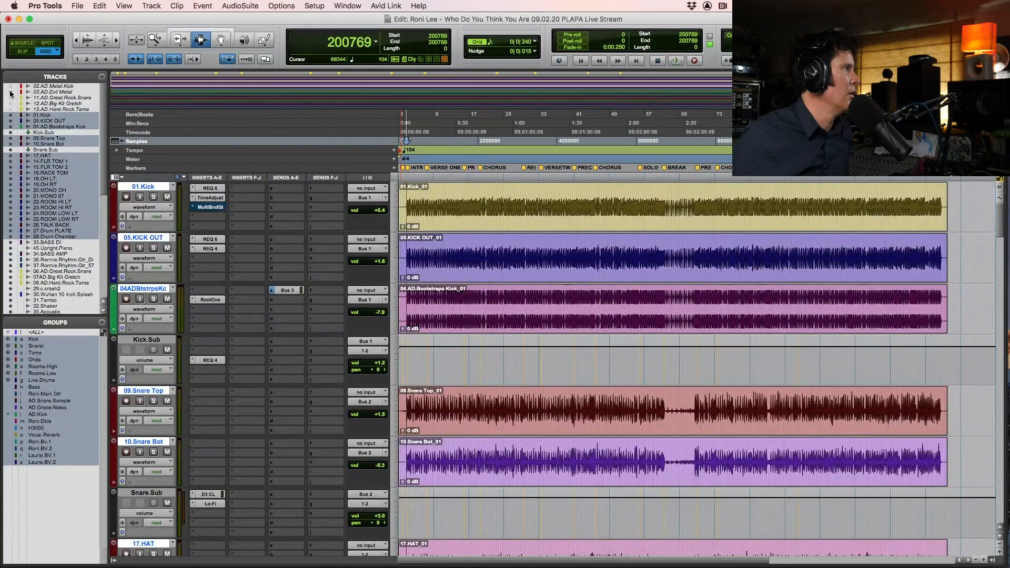
pyautogui.click(10, 91)
pyautogui.click(10, 91)
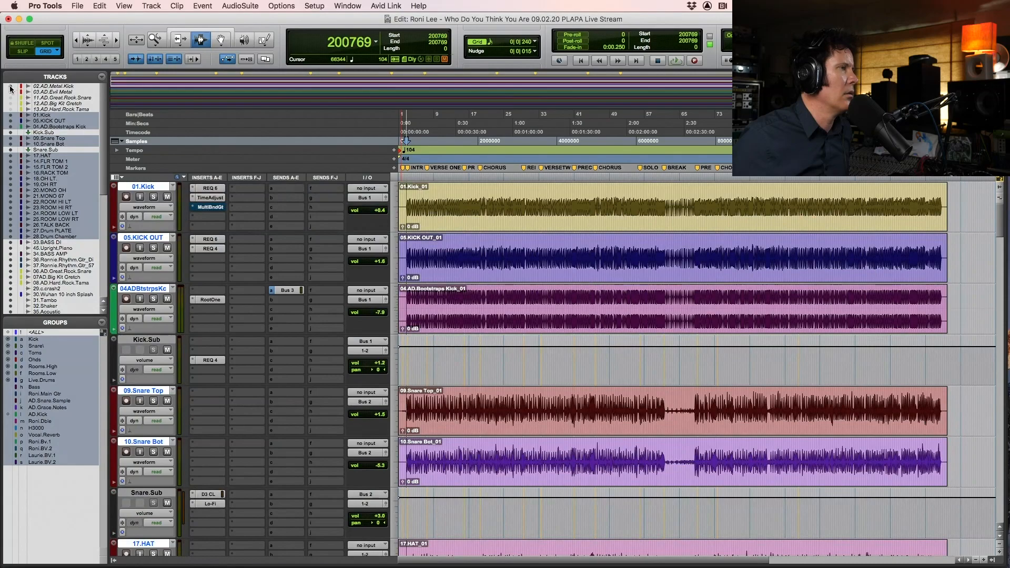
pyautogui.click(10, 86)
pyautogui.click(10, 87)
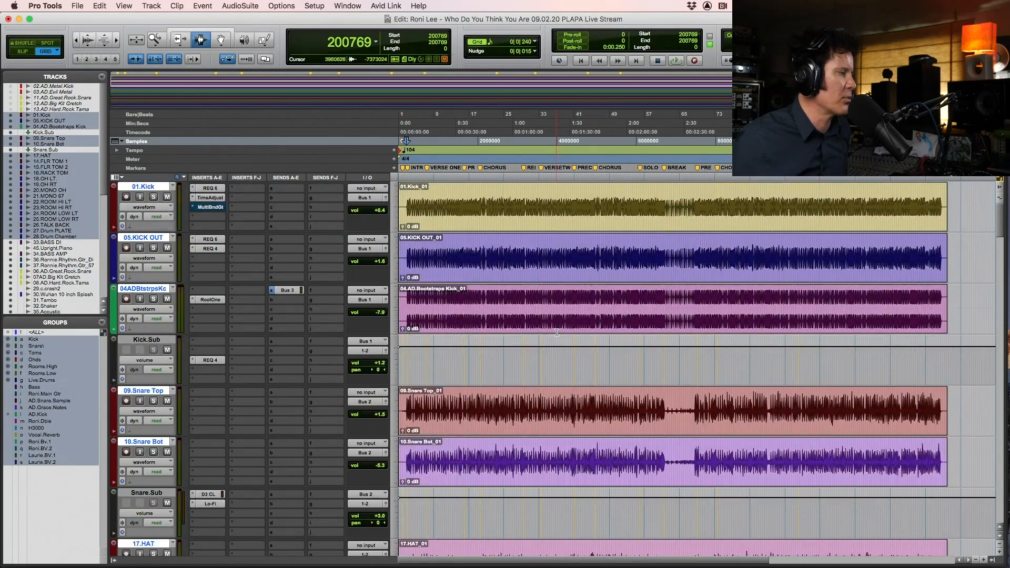
# Examine the remaining tracks from the kicks down to the bass, piano and rhythm guitars and back up
pyautogui.scroll(-6, 557, 332)
pyautogui.scroll(-10, 556, 332)
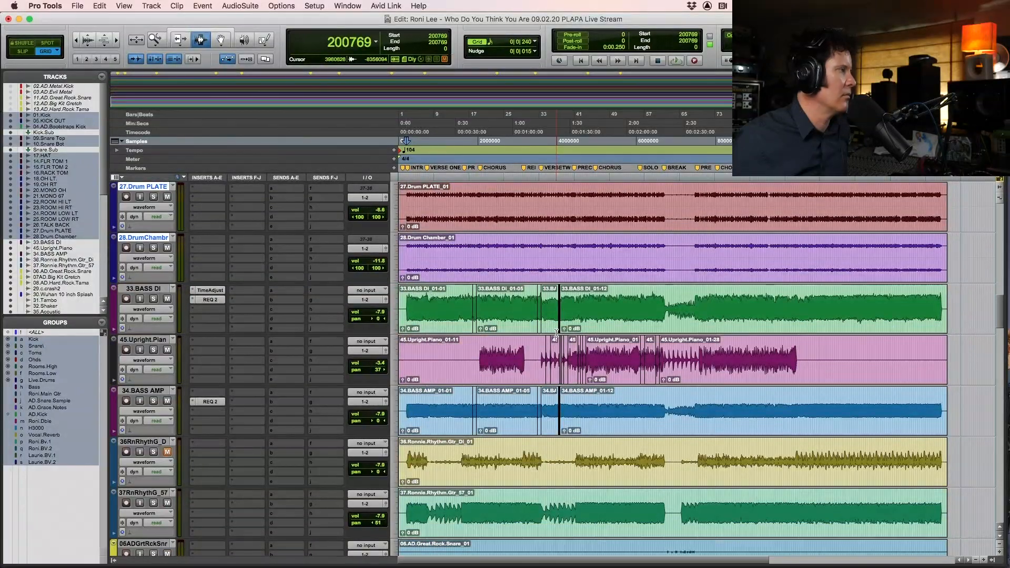
pyautogui.scroll(4, 557, 332)
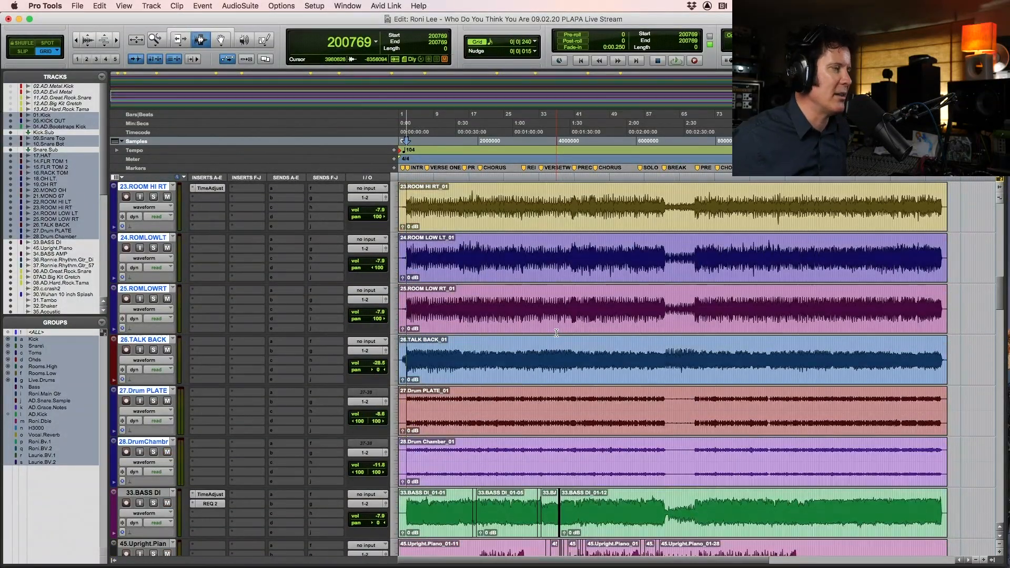
pyautogui.scroll(10, 557, 332)
pyautogui.scroll(4, 555, 332)
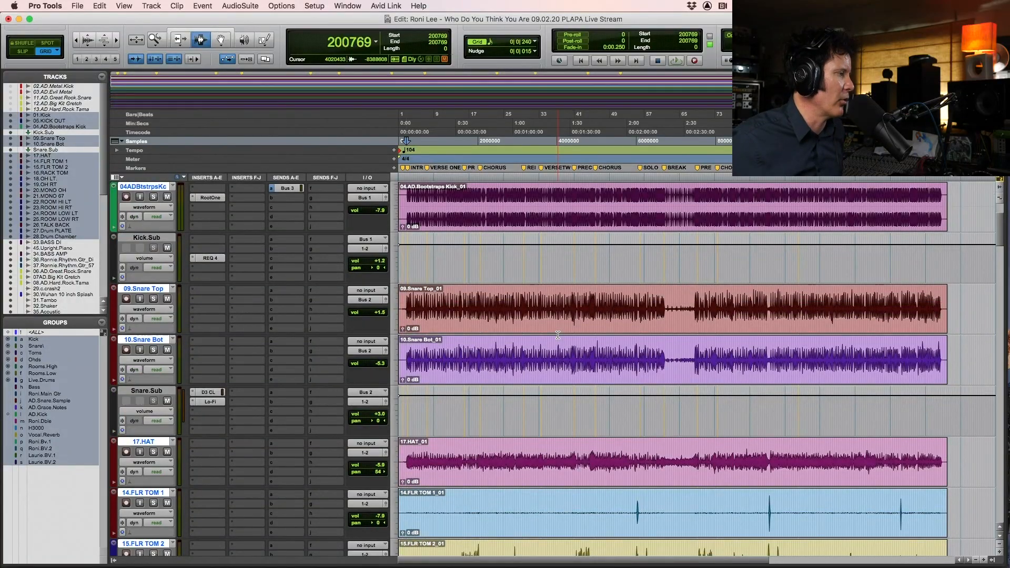
# Show the hidden 11.AD.Great.Rock.Snare track and make it active
pyautogui.scroll(2, 558, 335)
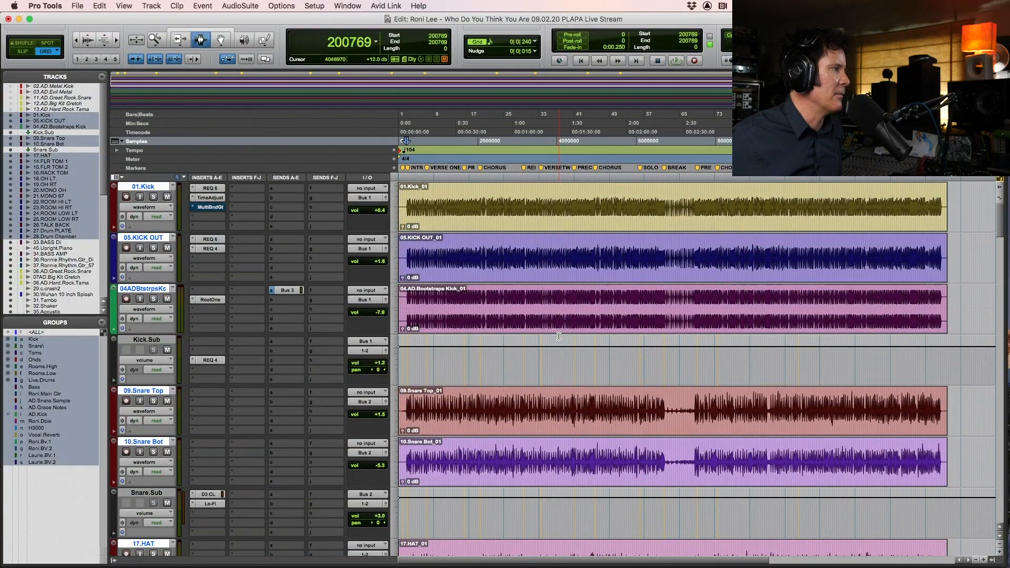
pyautogui.scroll(-4, 559, 336)
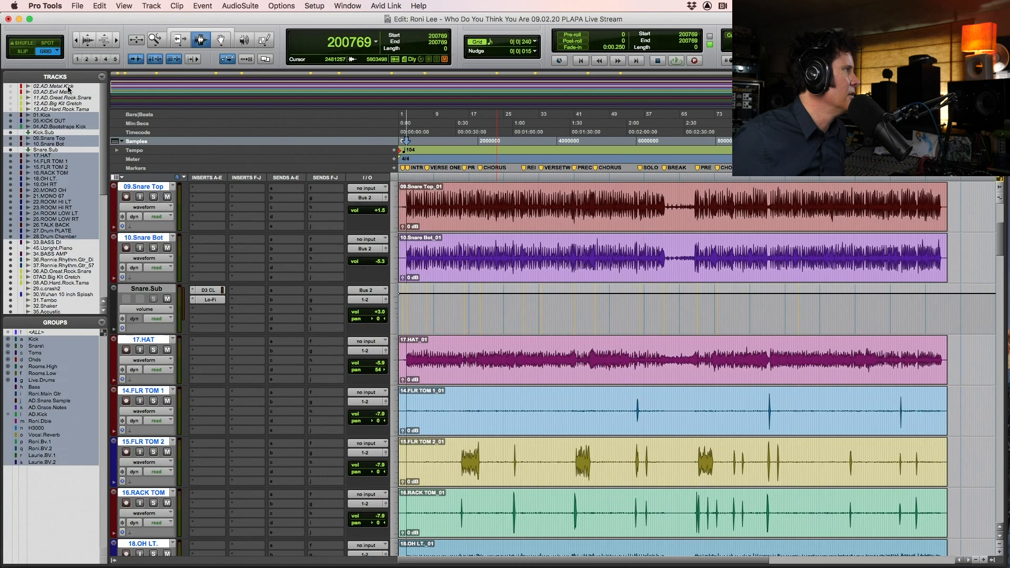
pyautogui.click(12, 99)
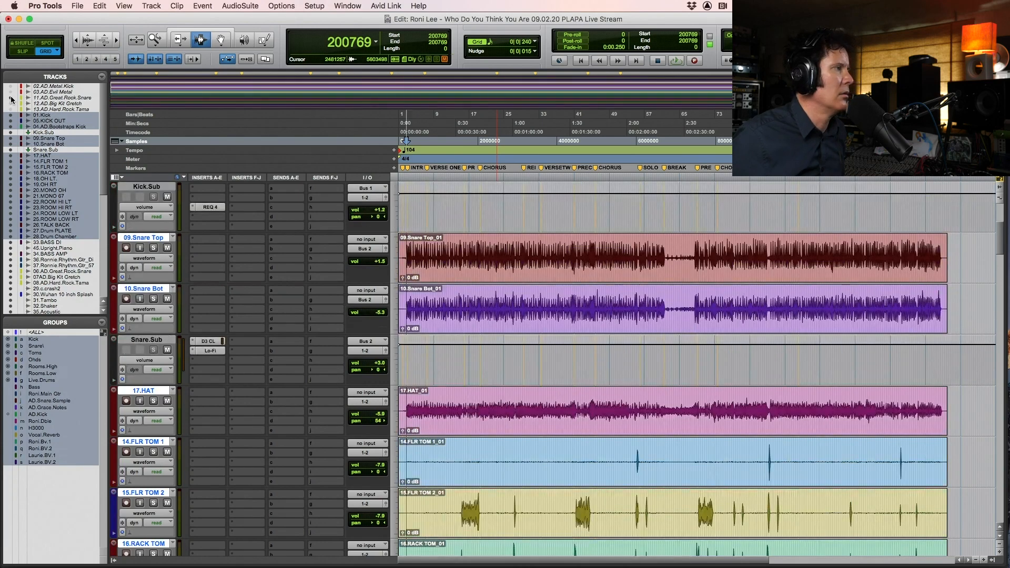
pyautogui.scroll(4, 622, 273)
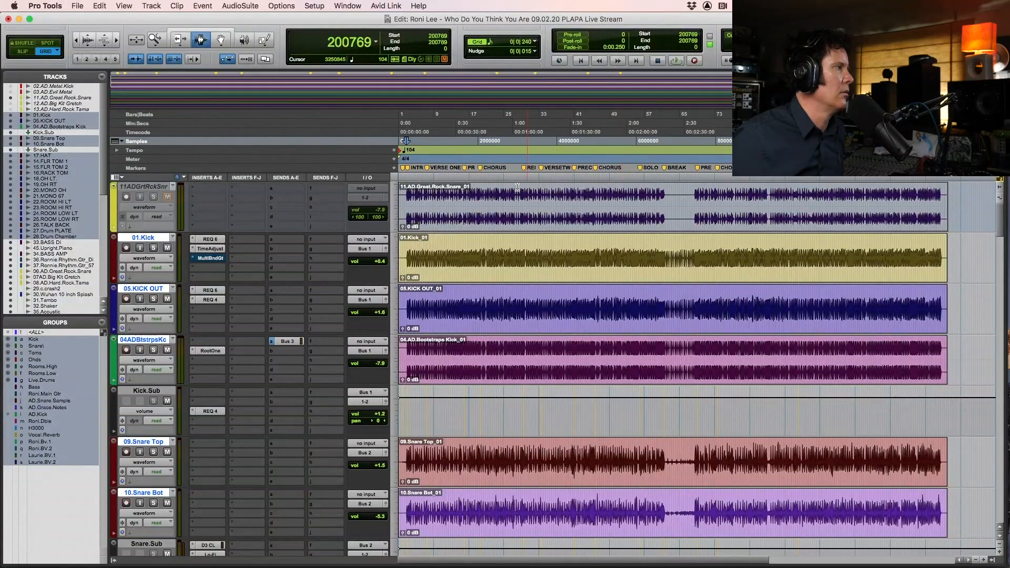
pyautogui.press('F5')
pyautogui.moveTo(401, 203); pyautogui.dragTo(475, 208)
pyautogui.click(472, 200)
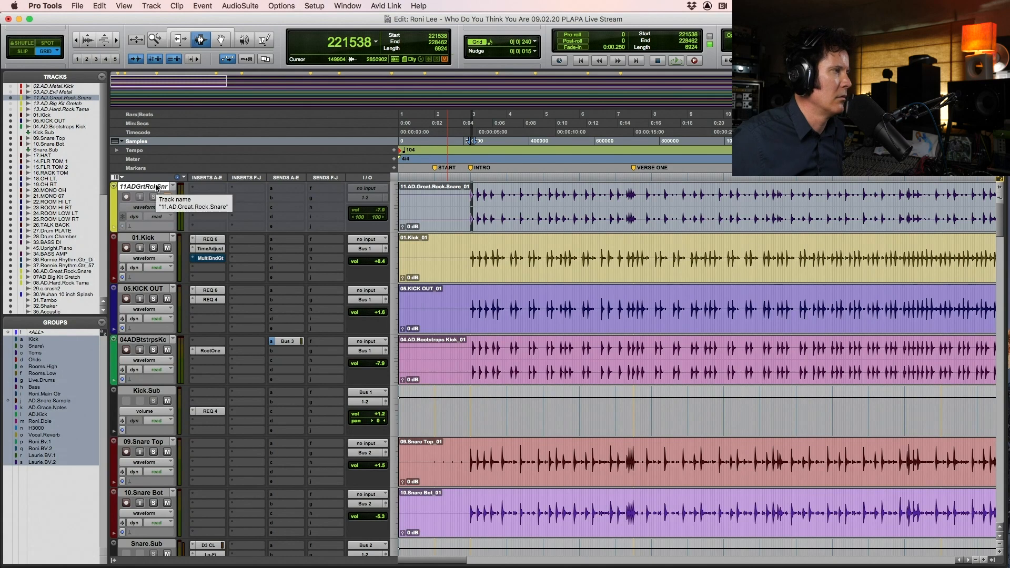
pyautogui.rightClick(157, 186)
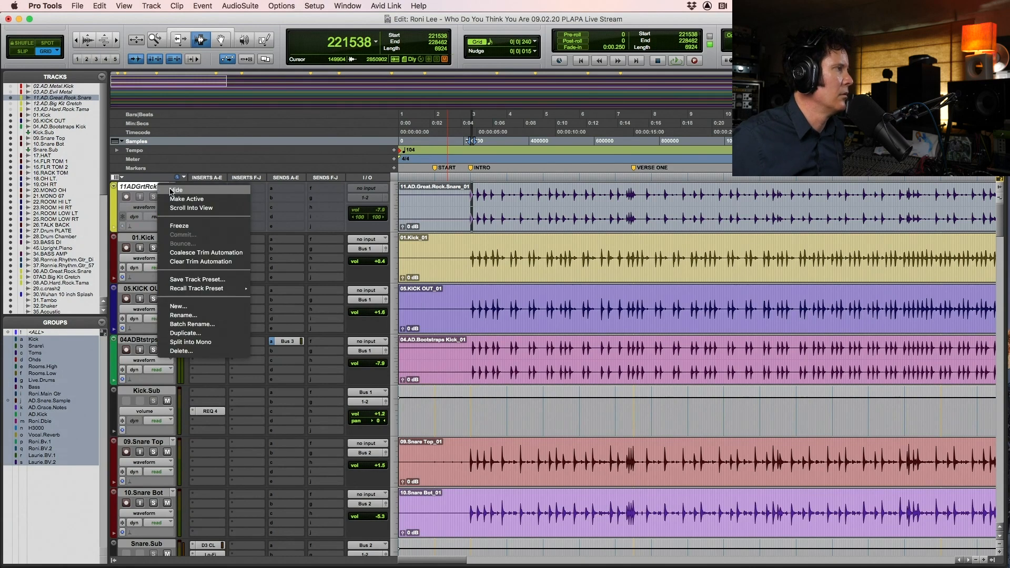
pyautogui.click(169, 198)
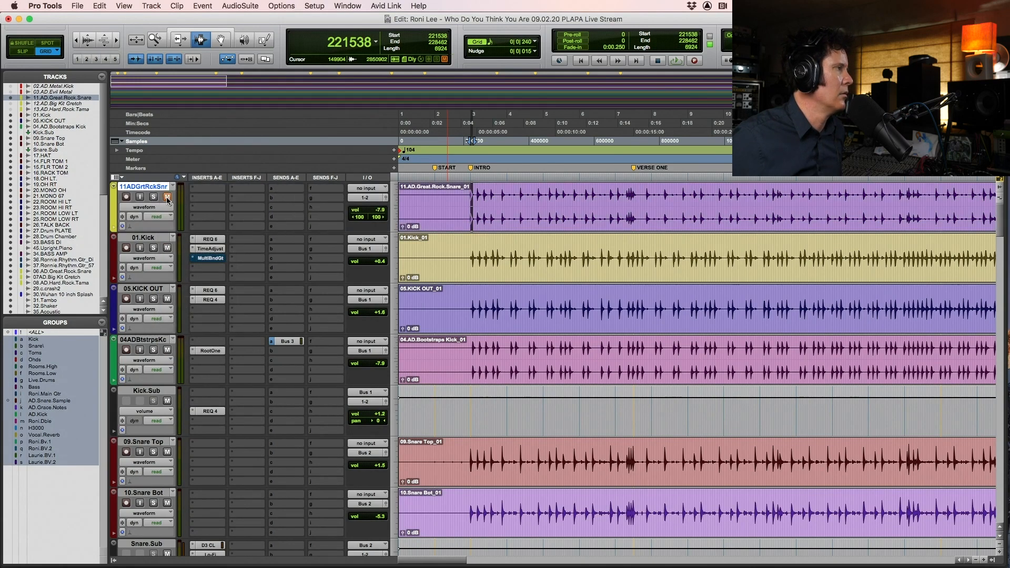
# Audition the Great.Rock.Snare sample soloed from the start of the intro
pyautogui.click(471, 196)
pyautogui.press('space')
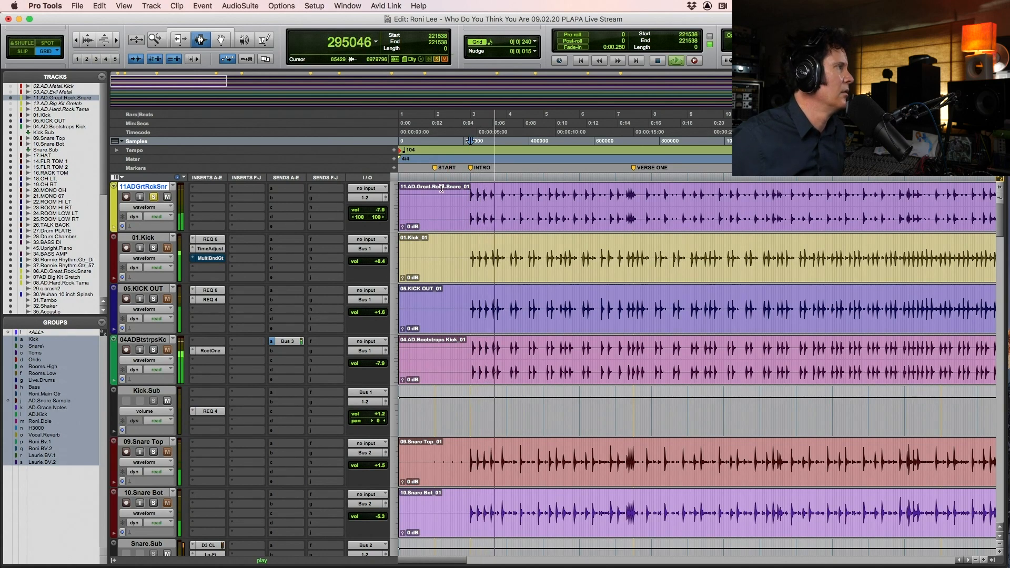
pyautogui.press('space')
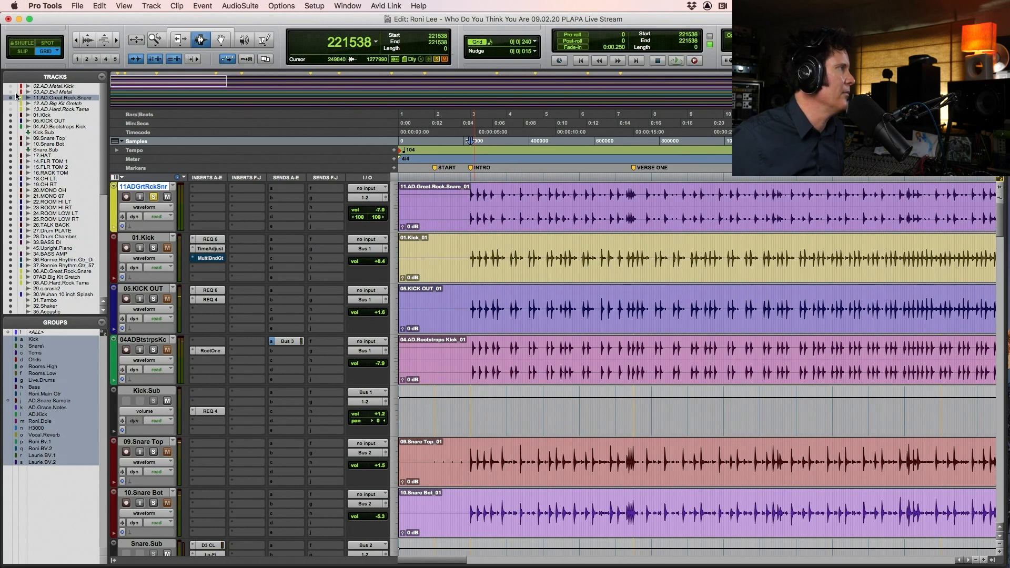
# Show the Metal.Kick, Evil Metal, Big Kit Gretch and Hard.Rock.Tama sample tracks for comparison at the intro
pyautogui.click(11, 85)
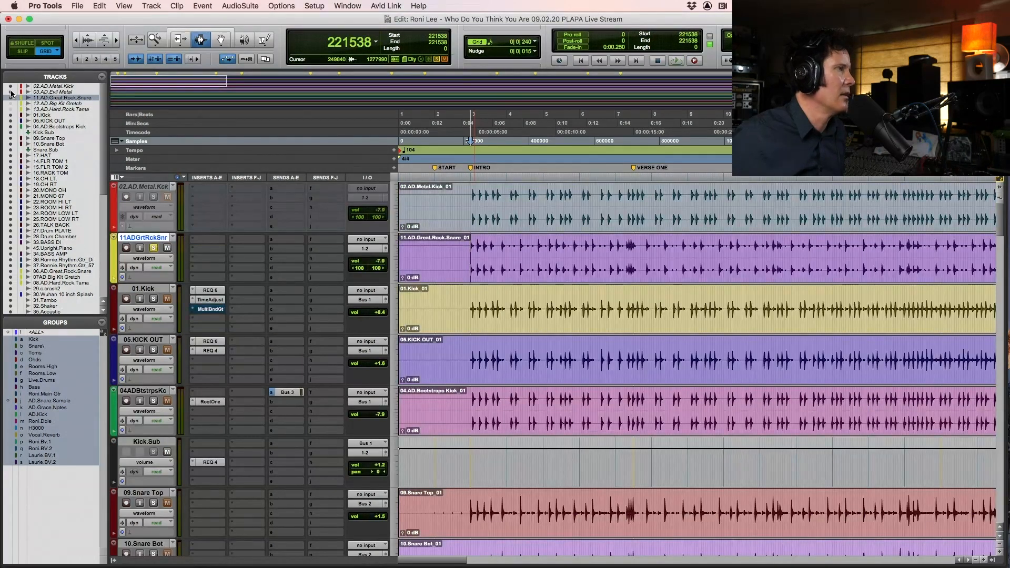
pyautogui.click(10, 92)
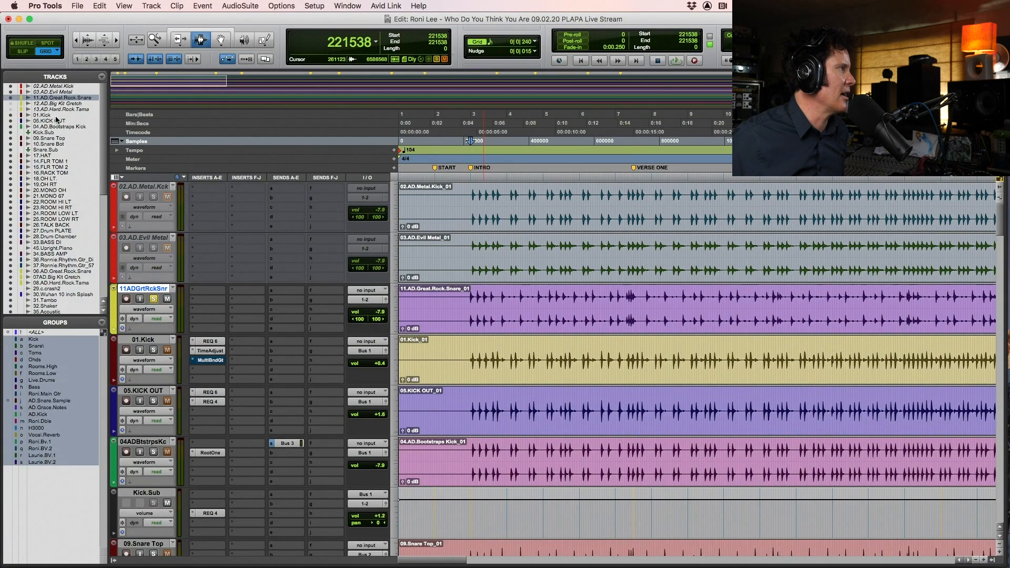
pyautogui.click(10, 103)
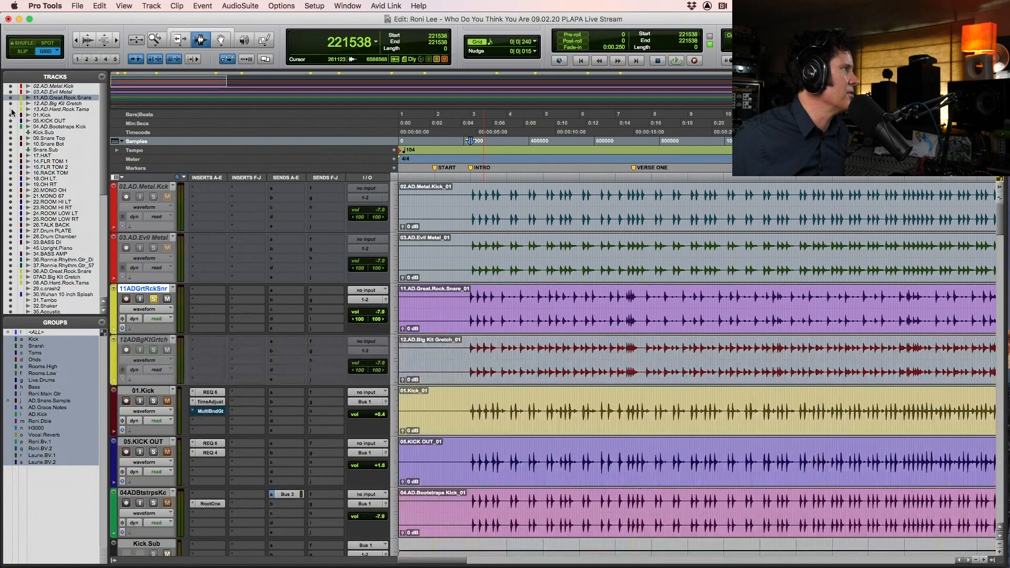
pyautogui.click(11, 108)
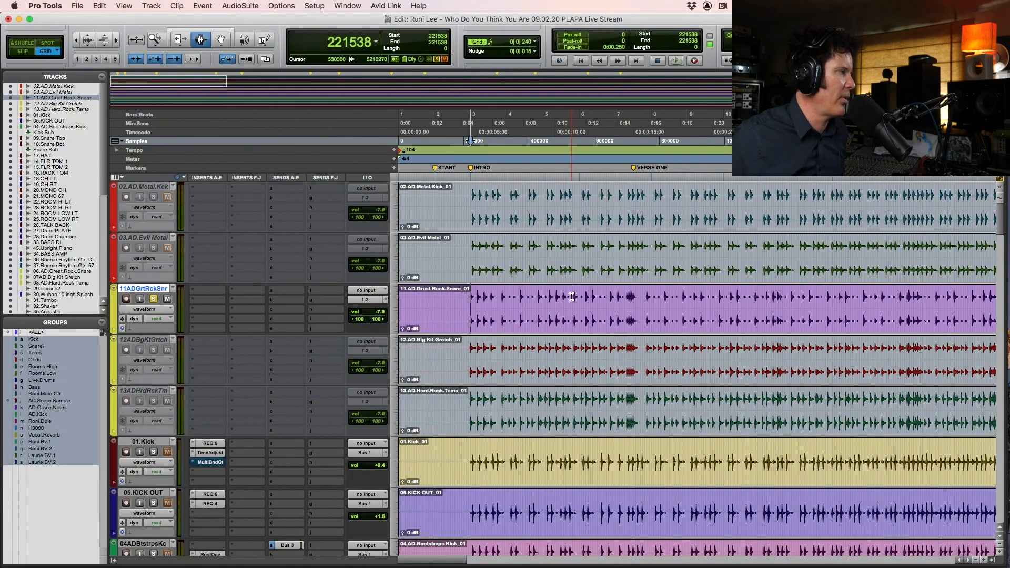
pyautogui.press('F5')
pyautogui.moveTo(454, 296); pyautogui.dragTo(531, 292)
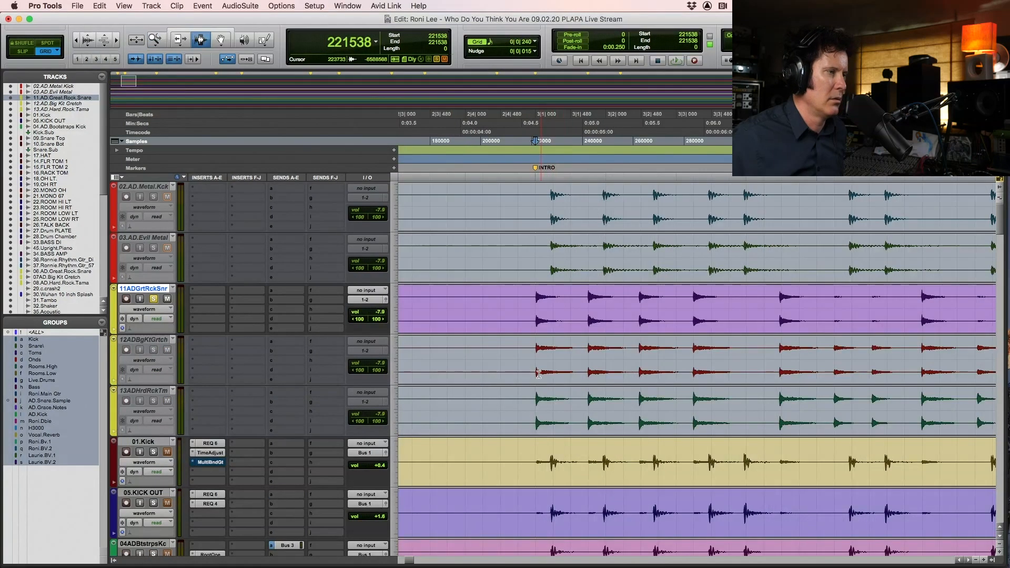
# Make the 12.AD.Big Kit Gretch and 13.AD.Hard.Rock.Tama tracks active together
pyautogui.click(156, 341)
pyautogui.keyDown('shift'); pyautogui.click(151, 391); pyautogui.keyUp('shift')
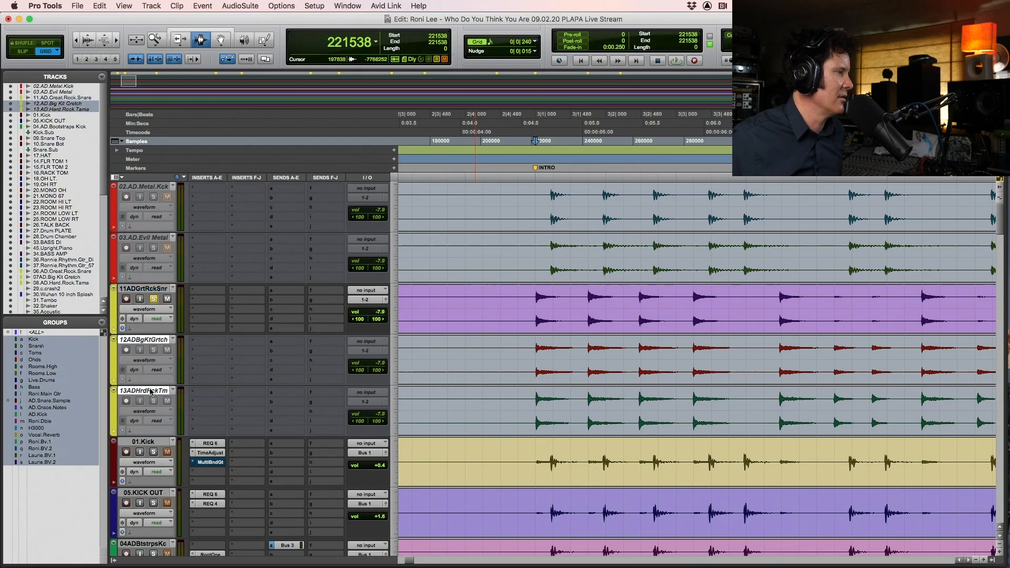
pyautogui.rightClick(150, 342)
pyautogui.click(164, 352)
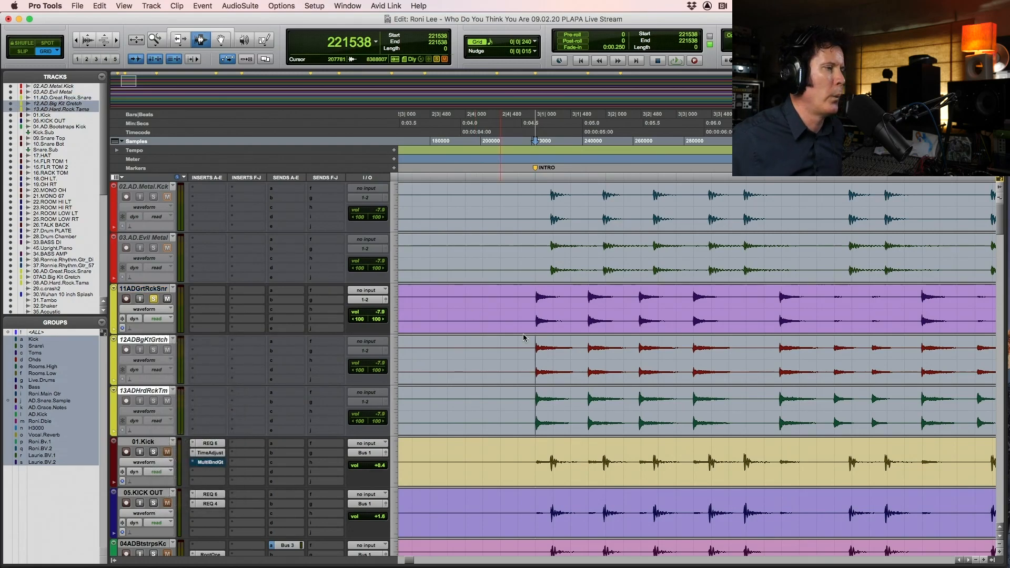
# Audition the Big Kit Gretch and Hard.Rock.Tama snare samples soloed one after the other from the intro
pyautogui.click(154, 350)
pyautogui.press('space')
pyautogui.press('space')
pyautogui.press('space')
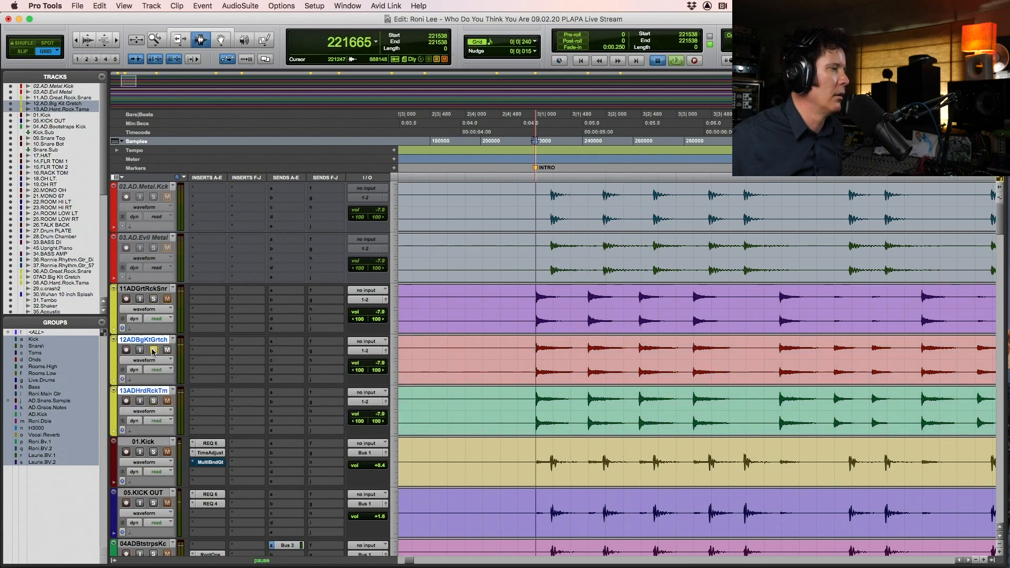
pyautogui.press('space')
pyautogui.click(154, 351)
pyautogui.click(154, 401)
pyautogui.press('space')
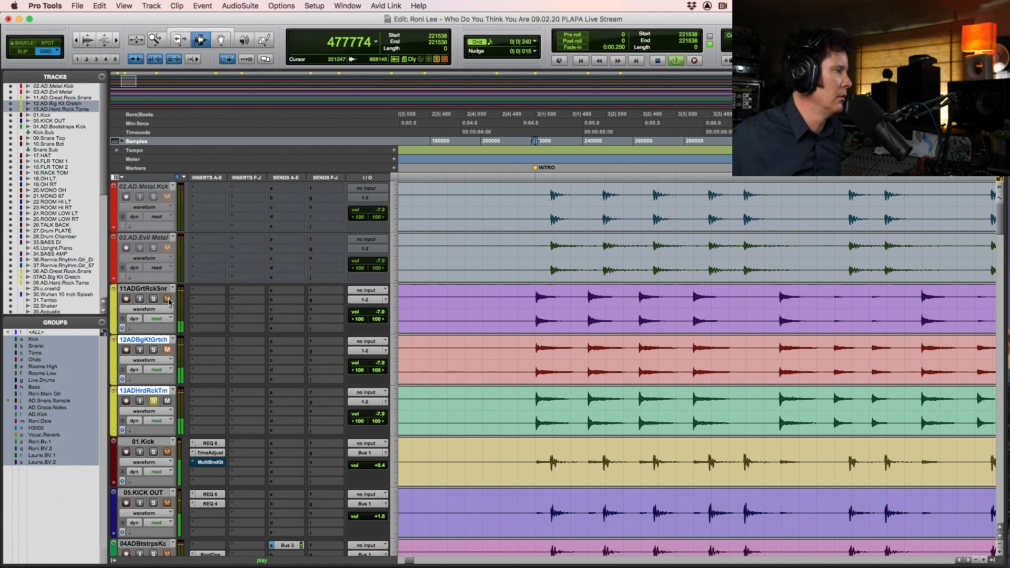
pyautogui.press('space')
# Unsolo the Hard.Rock.Tama sample and listen to it with the other tracks from the intro
pyautogui.click(153, 401)
pyautogui.press('space')
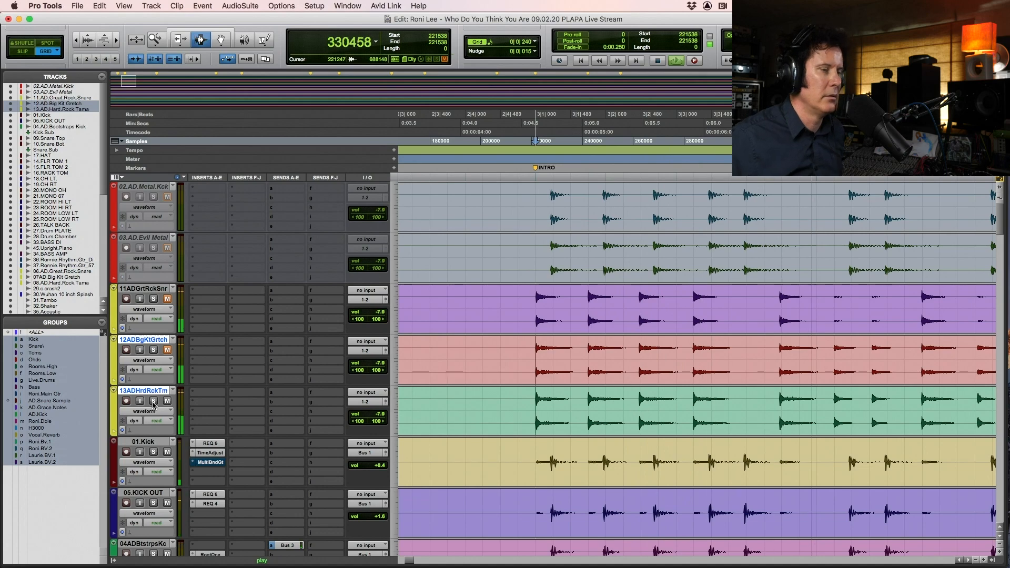
pyautogui.press('r')
pyautogui.press('r')
pyautogui.press('r')
pyautogui.press('r')
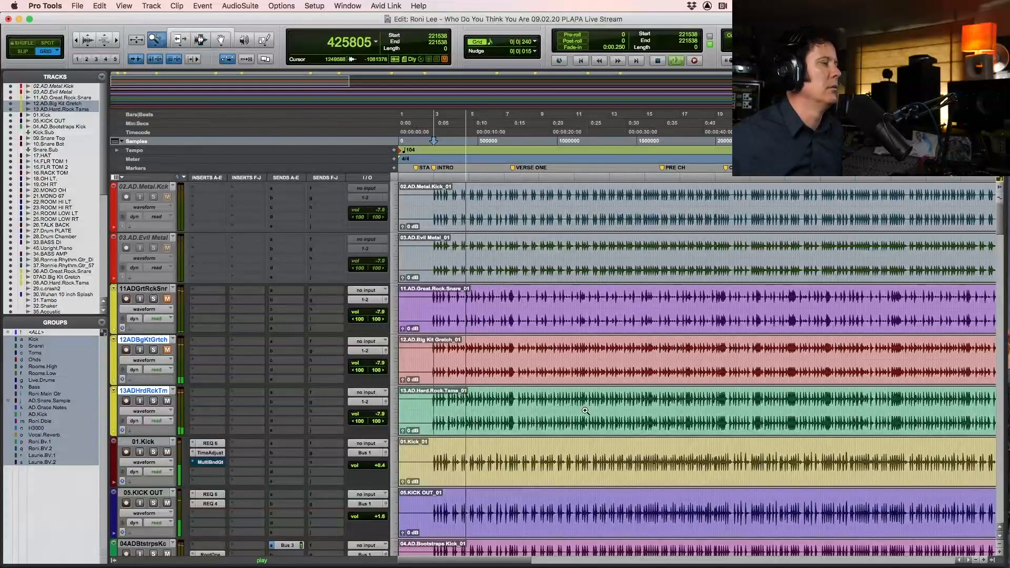
pyautogui.press('t')
pyautogui.press('t')
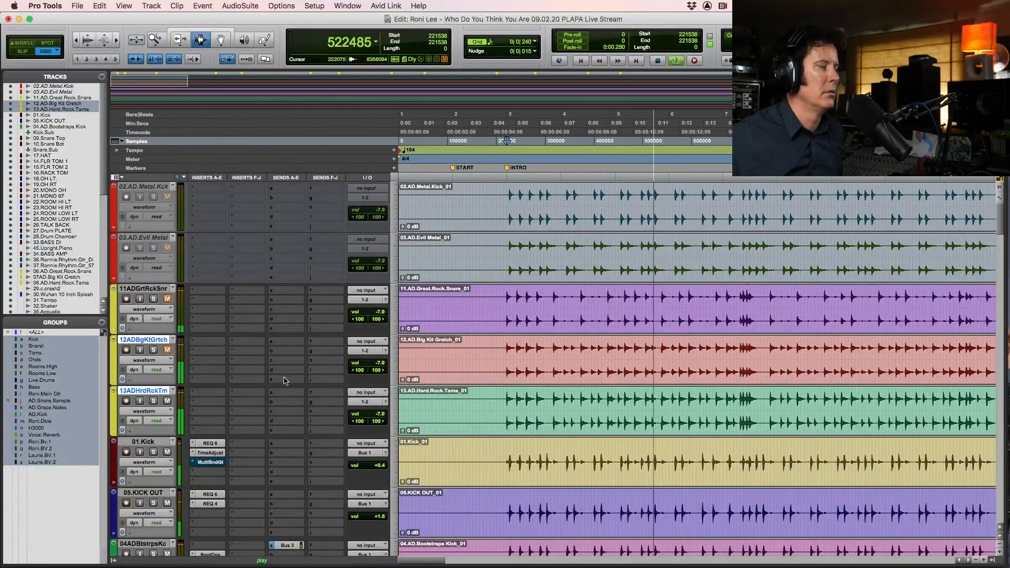
# Compare the three snare samples during playback by switching their solos and mutes, ending playback after the comparison
pyautogui.click(153, 401)
pyautogui.click(153, 350)
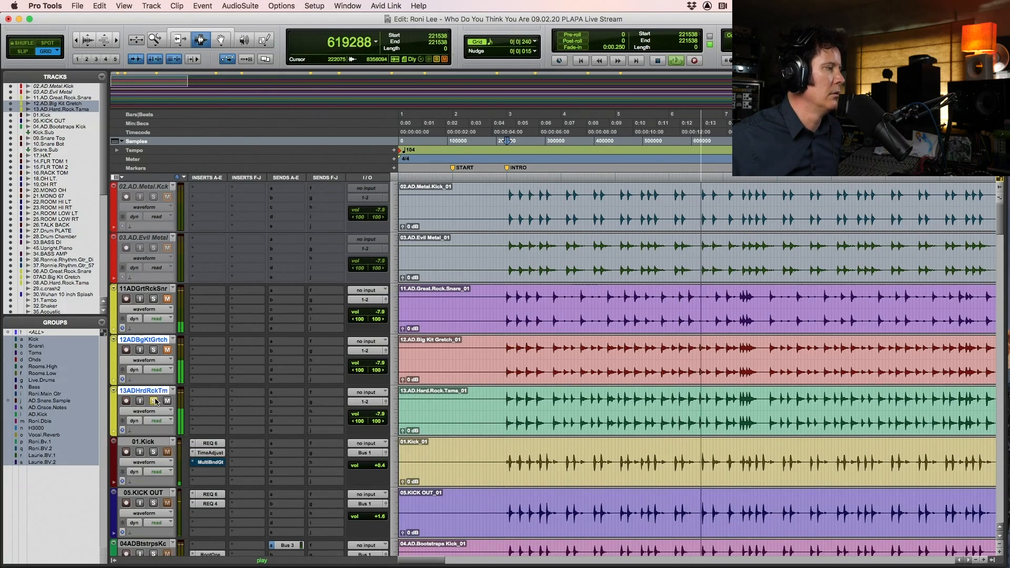
pyautogui.click(166, 352)
pyautogui.click(153, 299)
pyautogui.click(167, 300)
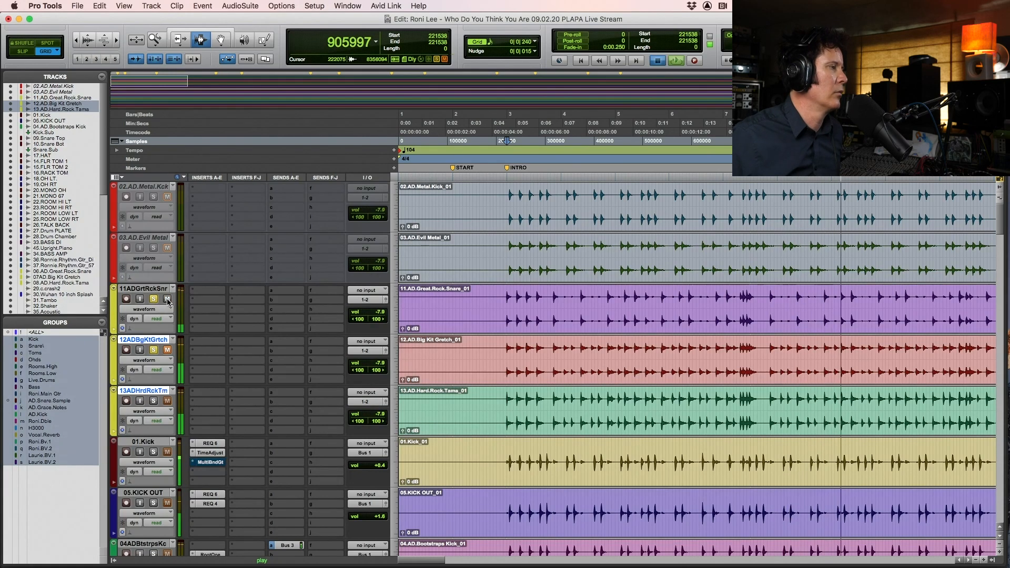
pyautogui.press('space')
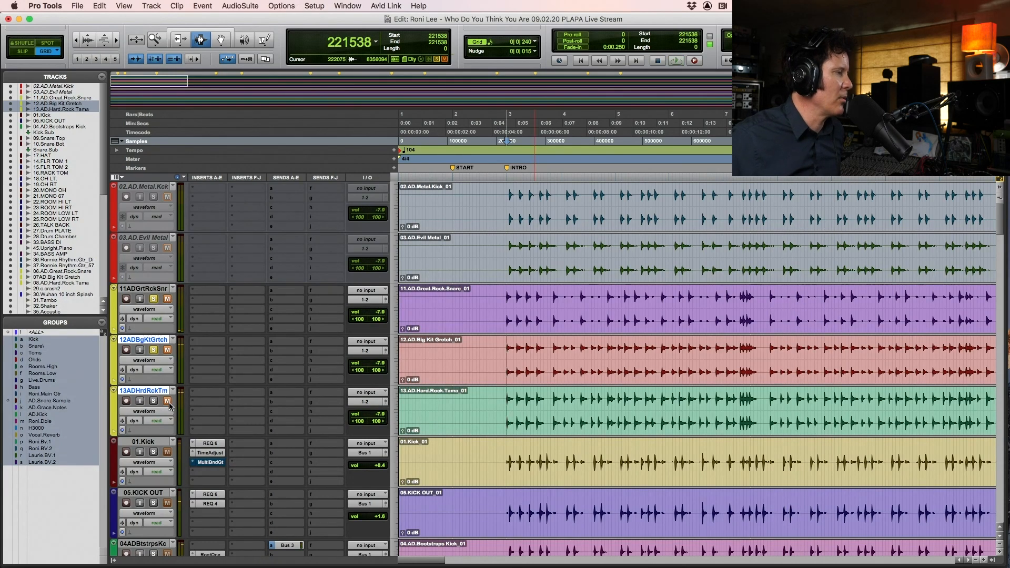
# With groups suspended, hide and make inactive Great.Rock.Snare and Big Kit Gretch, and hide the Metal.Kick and Evil Metal tracks
pyautogui.click(459, 305)
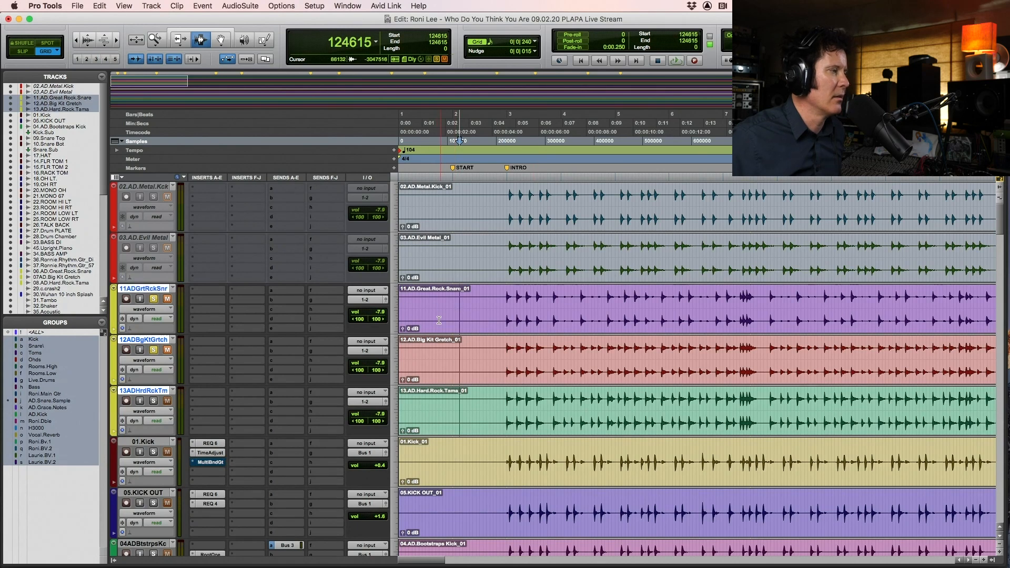
pyautogui.hotkey('shift', ';')
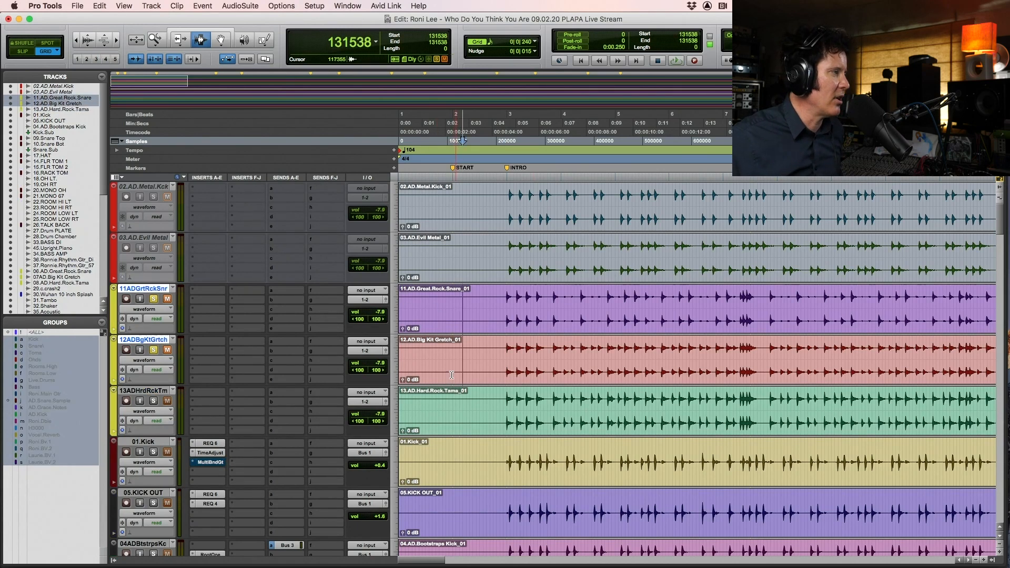
pyautogui.rightClick(154, 342)
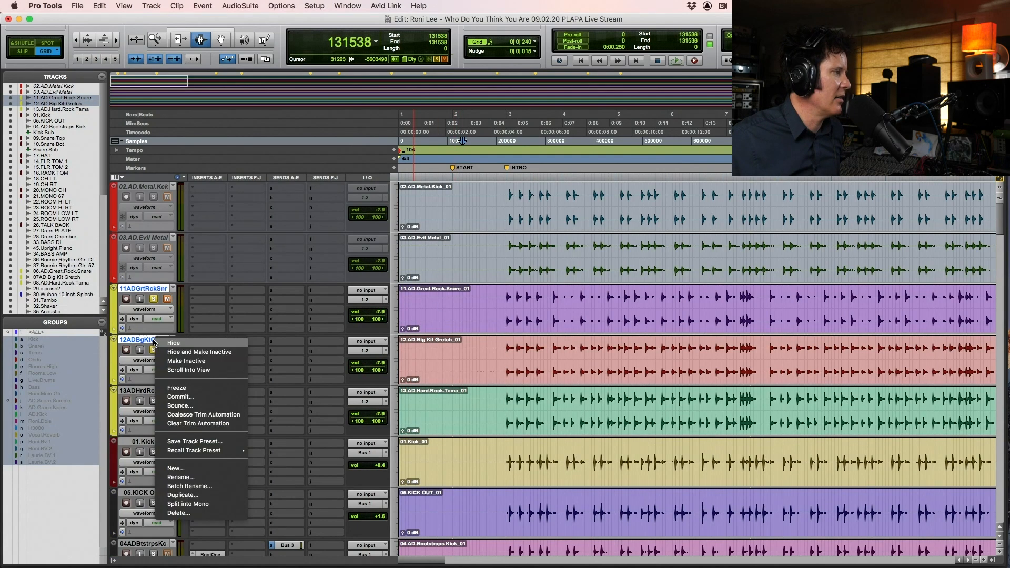
pyautogui.click(182, 353)
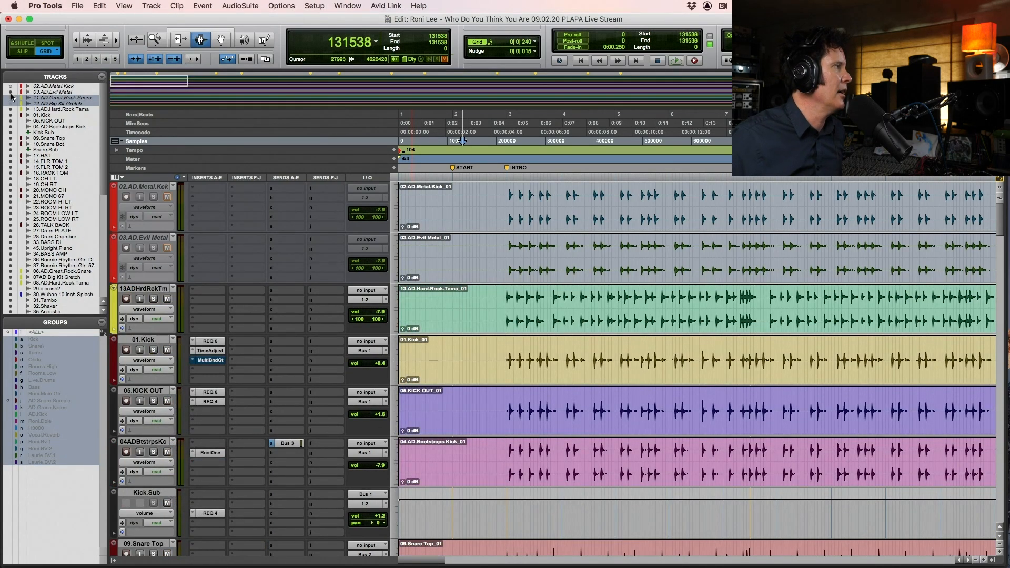
pyautogui.click(10, 86)
pyautogui.click(10, 91)
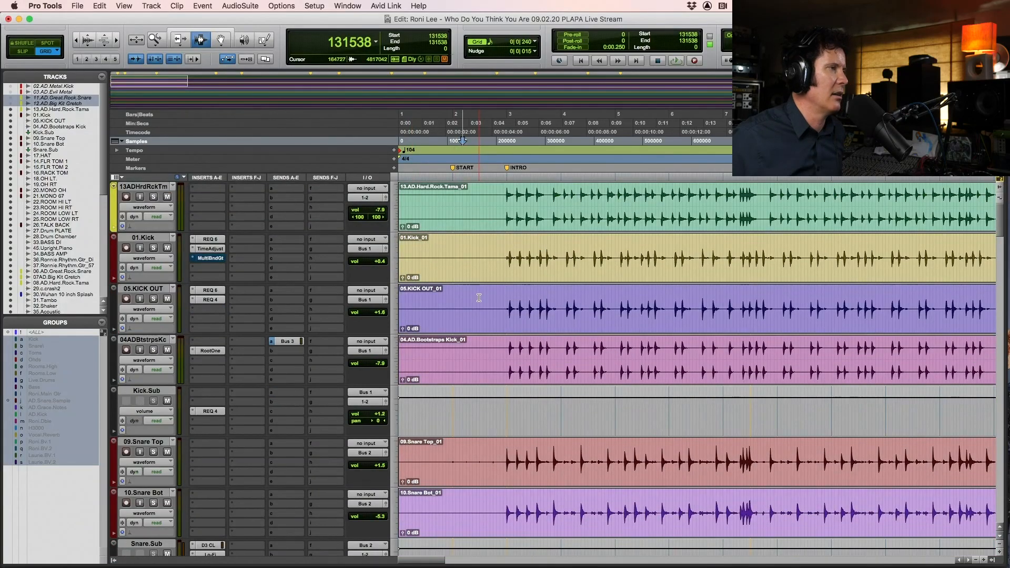
# Move the 13.AD.Hard.Rock.Tama track directly below 10.Snare Bot and re-enable the suspended groups
pyautogui.moveTo(161, 189); pyautogui.dragTo(318, 505)
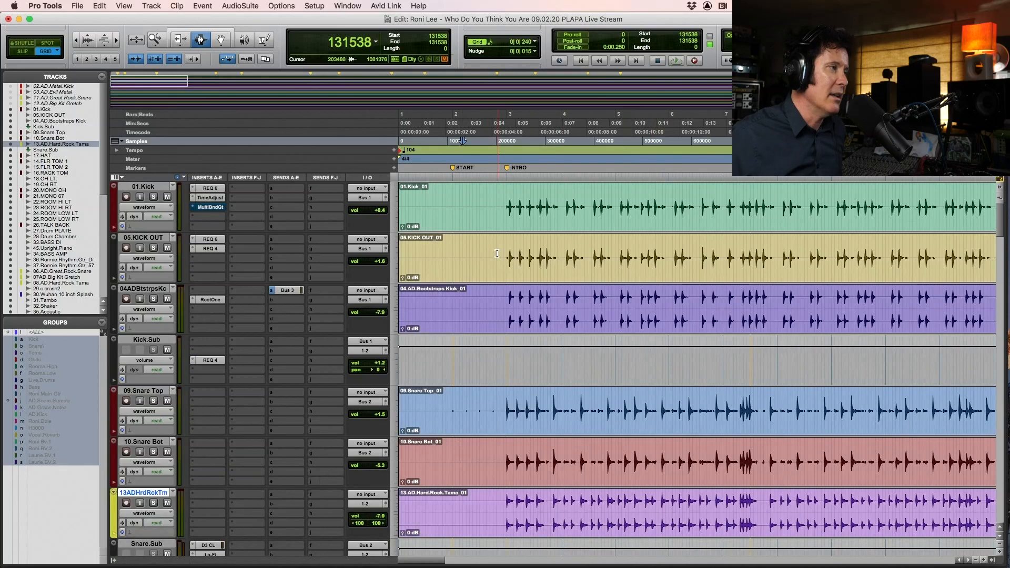
pyautogui.click(502, 200)
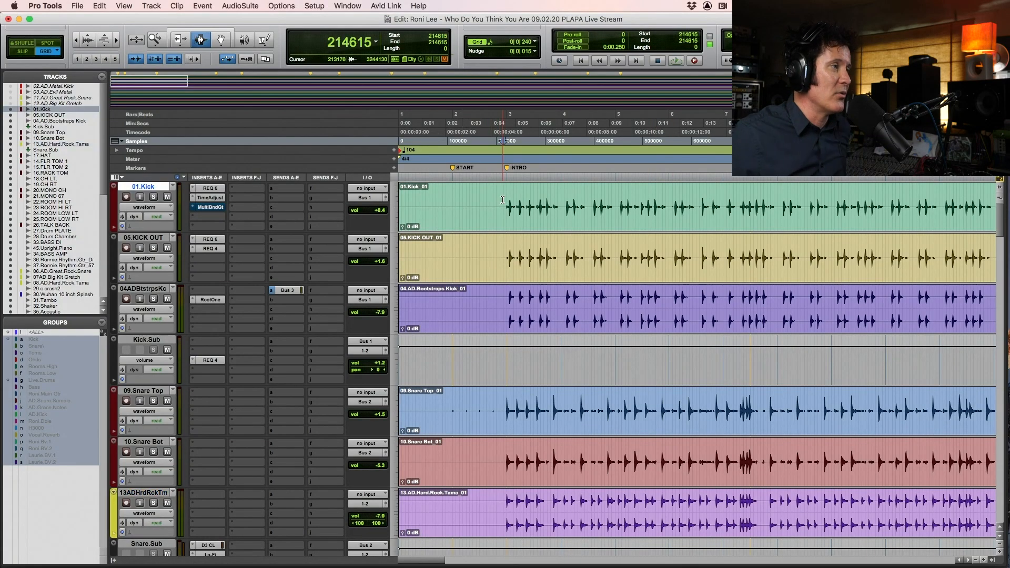
pyautogui.press('shift+super+g')
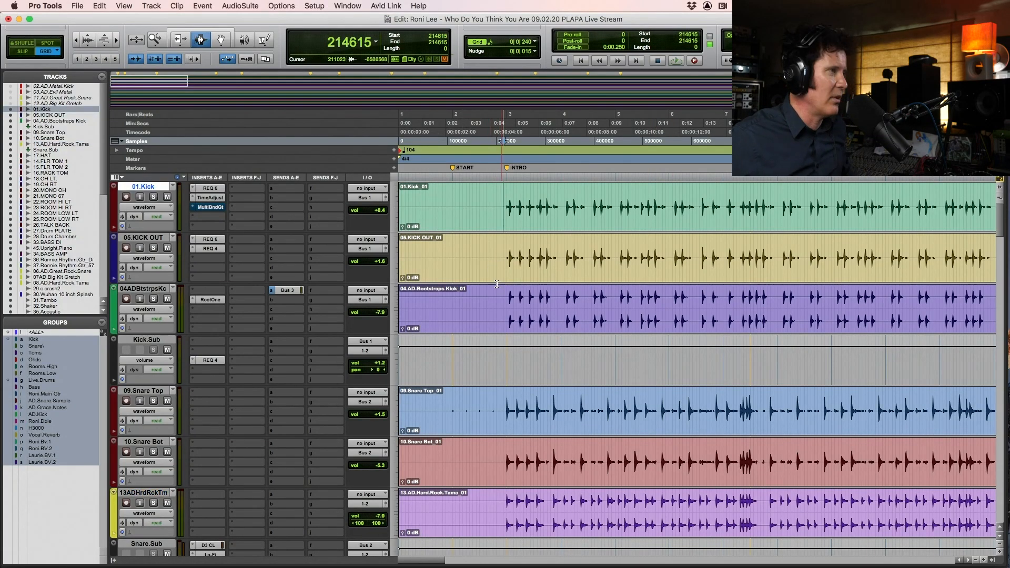
# Select all the drum tracks, including the kick and snare samples, and create a Mix/Edit group named ALL.Drums
pyautogui.click(496, 226)
pyautogui.click(145, 288)
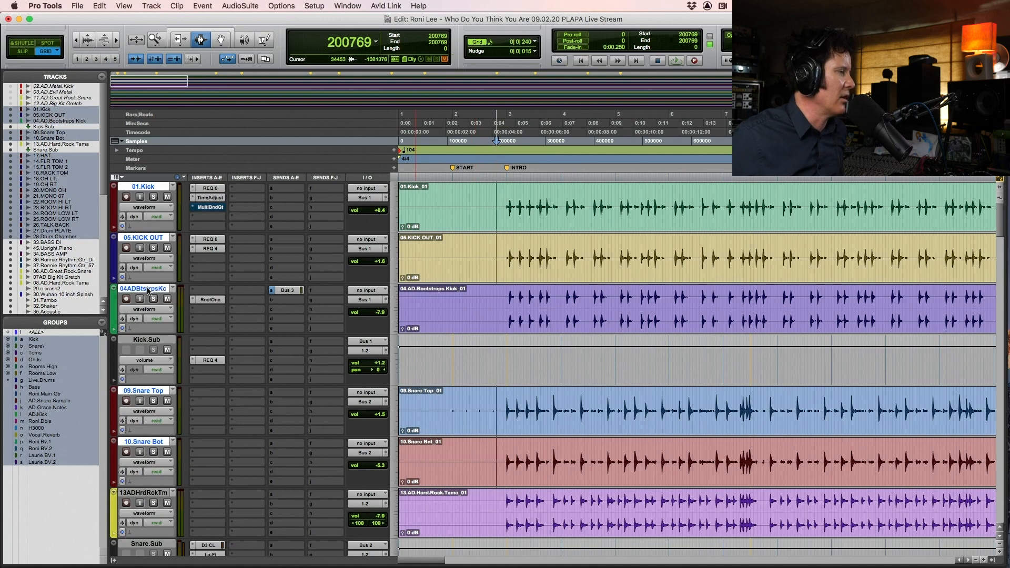
pyautogui.click(155, 495)
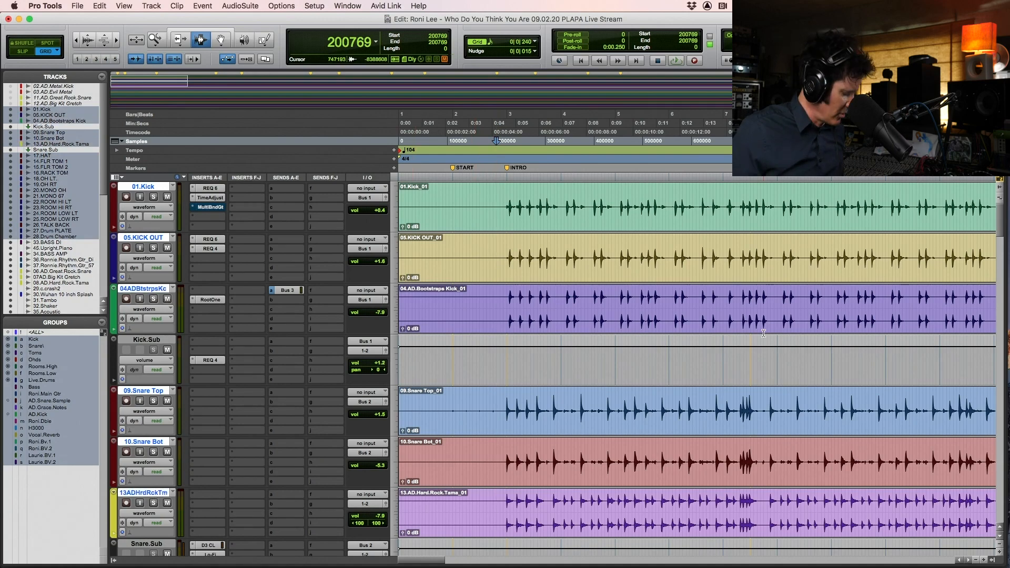
pyautogui.press('super+g')
pyautogui.write('ALL.Drums')
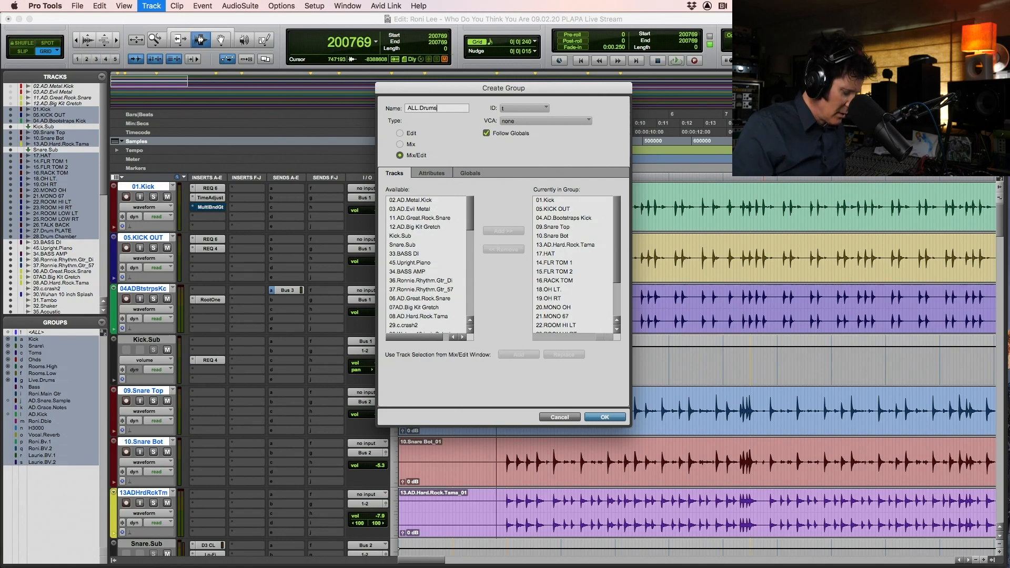
pyautogui.press('Return')
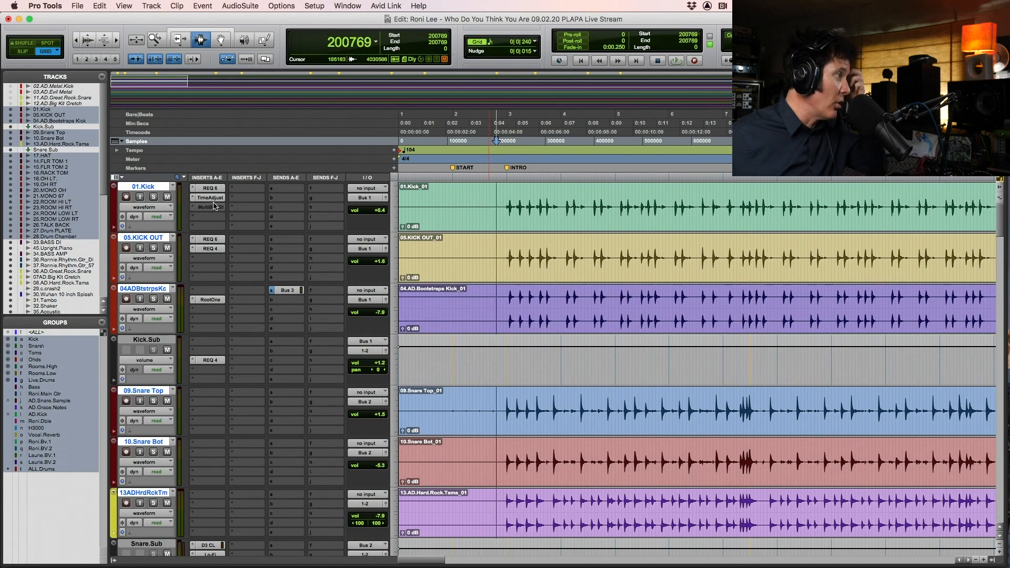
# Switch to Slip mode and examine how the kick transients line up across 01.Kick, 05.KICK OUT and 04.AD.Bootstraps Kick
pyautogui.press('F5')
pyautogui.moveTo(516, 210); pyautogui.dragTo(544, 211)
pyautogui.press('F5')
pyautogui.moveTo(686, 210); pyautogui.dragTo(766, 209)
pyautogui.press('F2')
pyautogui.moveTo(494, 211); pyautogui.dragTo(544, 211)
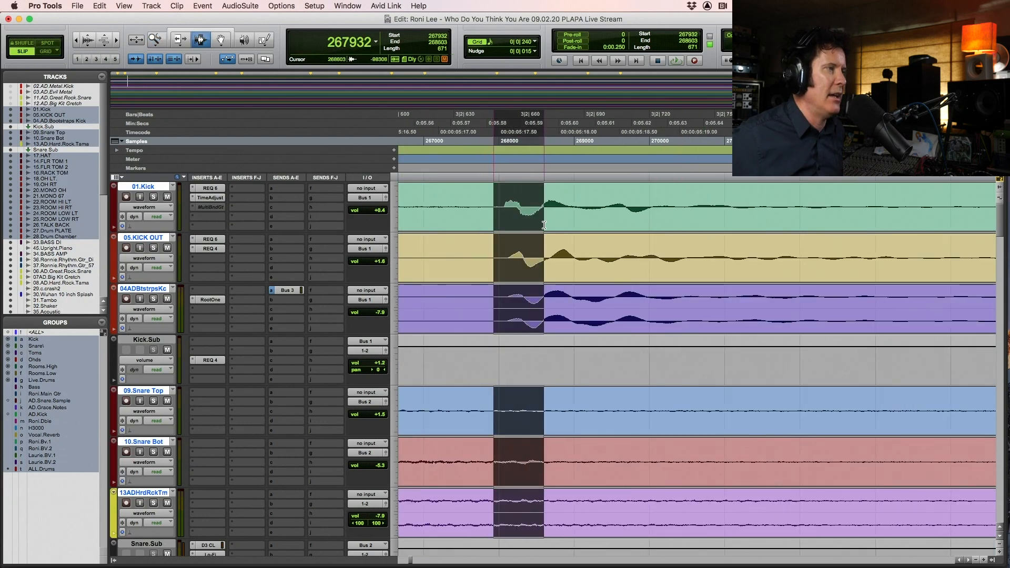
pyautogui.click(522, 217)
pyautogui.click(527, 259)
pyautogui.click(525, 259)
pyautogui.click(523, 259)
pyautogui.click(525, 259)
pyautogui.click(523, 261)
pyautogui.moveTo(524, 271); pyautogui.dragTo(627, 271)
pyautogui.click(440, 257)
pyautogui.press('r')
pyautogui.press('r')
pyautogui.press('r')
pyautogui.press('r')
pyautogui.press('r')
pyautogui.press('r')
pyautogui.click(630, 293)
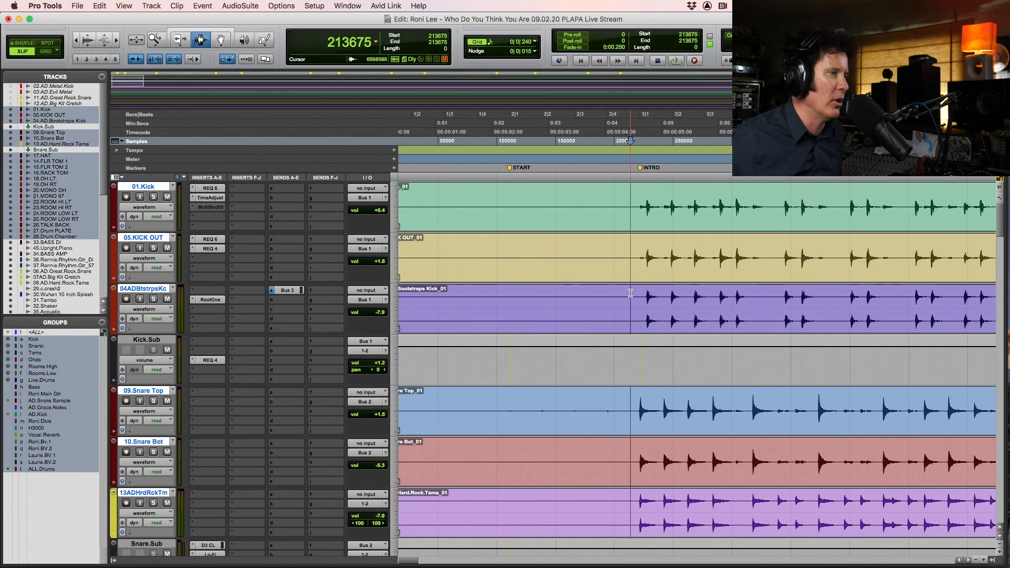
# Inspect the settings of the D3 CL compressor insert on Snare.Sub and close it
pyautogui.scroll(-3, 637, 287)
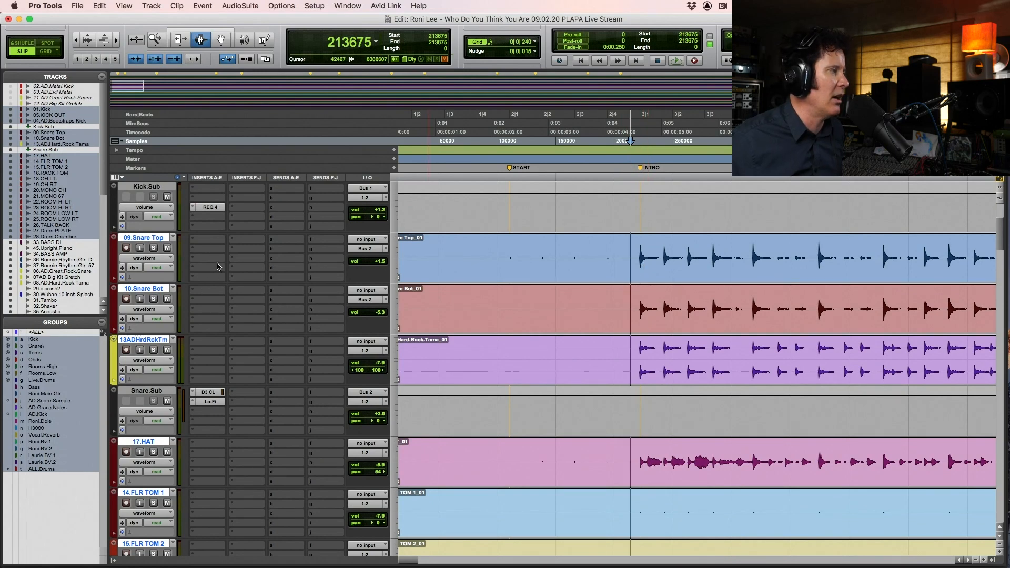
pyautogui.click(210, 393)
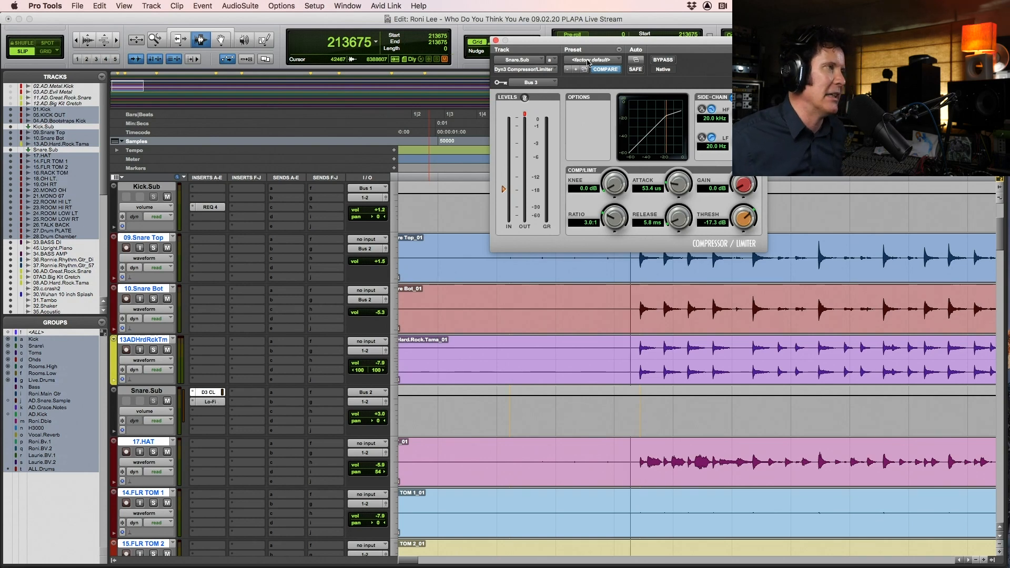
pyautogui.click(495, 41)
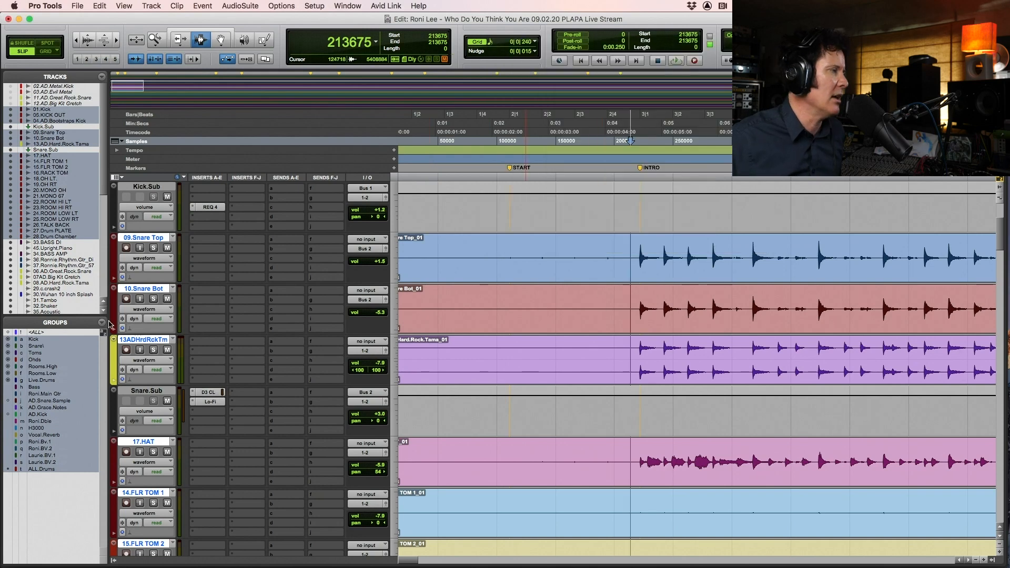
# Solo all the grouped drum tracks and place the playback start just before the INTRO marker's first hits
pyautogui.click(154, 352)
pyautogui.scroll(-3, 401, 380)
pyautogui.scroll(-6, 401, 380)
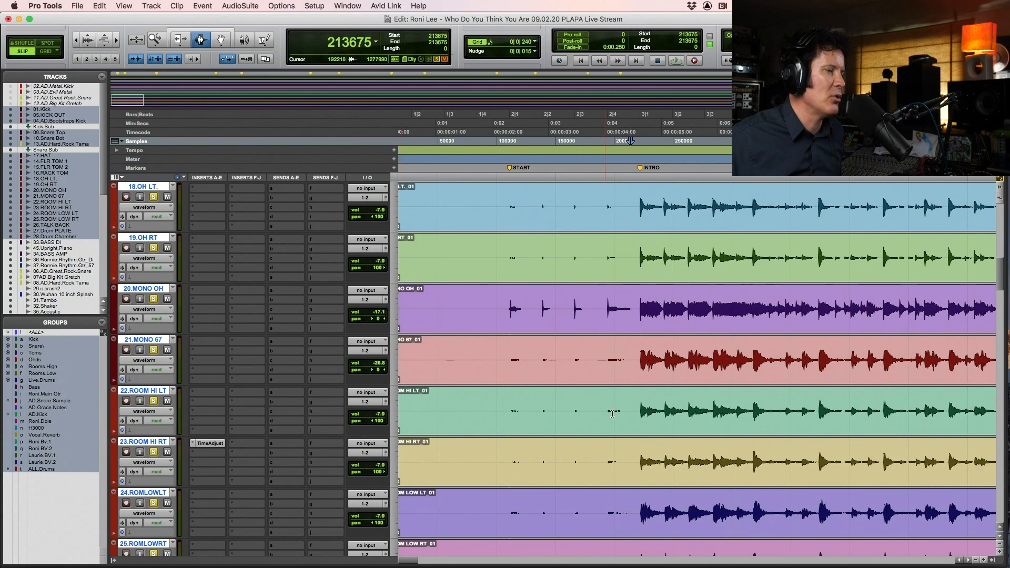
pyautogui.press('F5')
pyautogui.moveTo(633, 412); pyautogui.dragTo(674, 413)
pyautogui.click(470, 326)
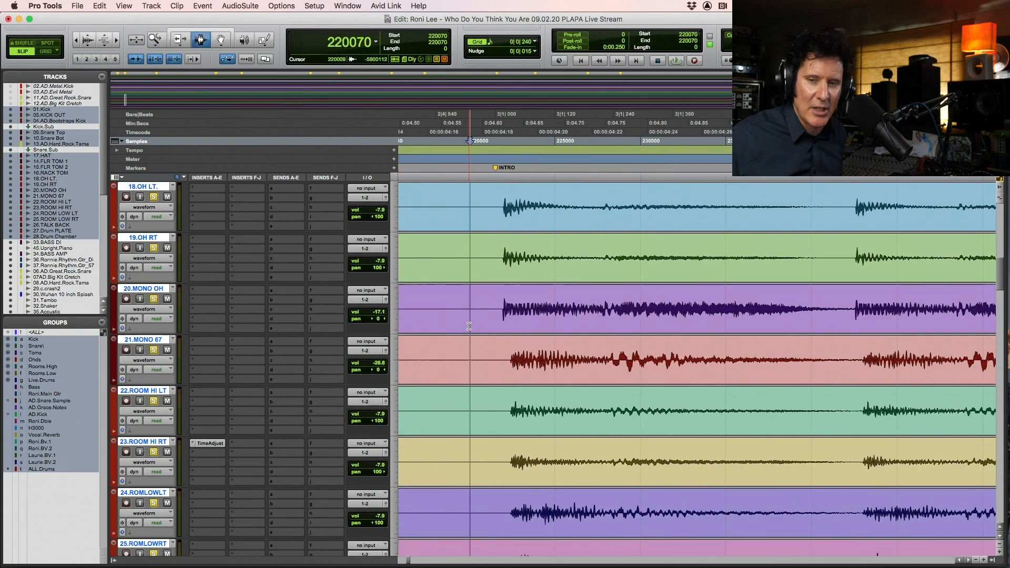
# Play the soloed drums from the intro, save the session during playback and stop
pyautogui.press('space')
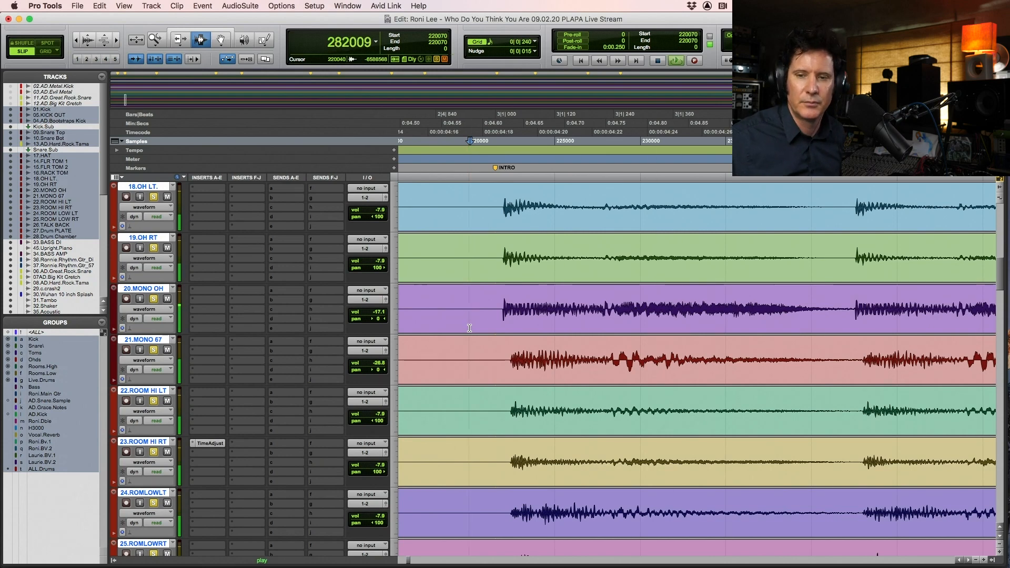
pyautogui.press('super+s')
pyautogui.press('r')
pyautogui.press('r')
pyautogui.press('r')
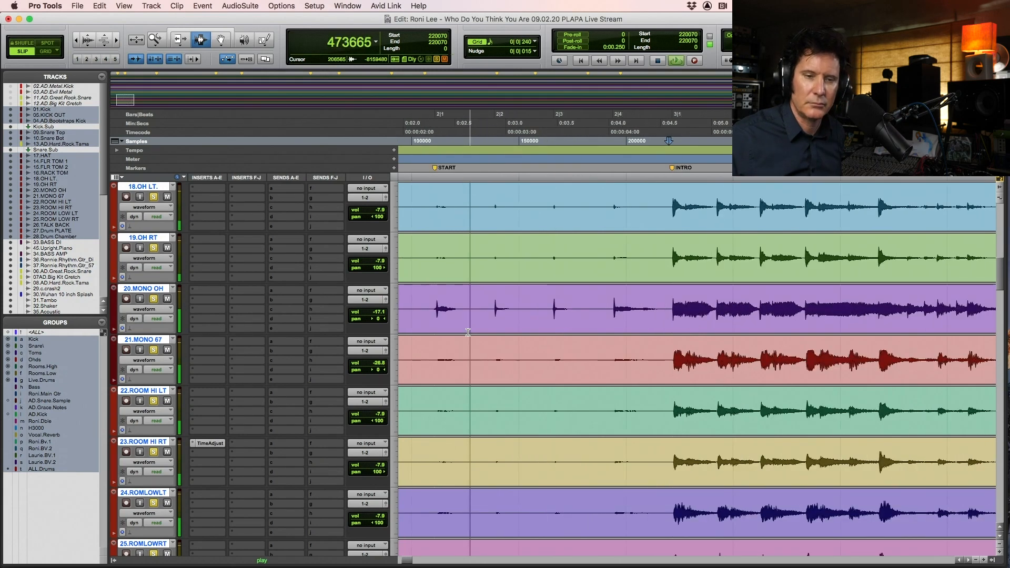
pyautogui.press('r')
pyautogui.press('r')
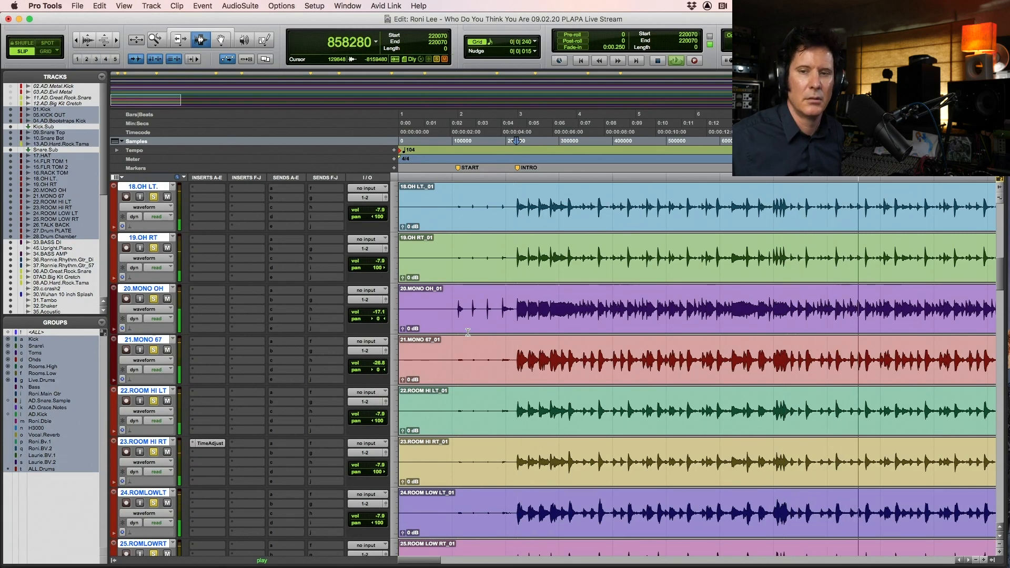
pyautogui.press('space')
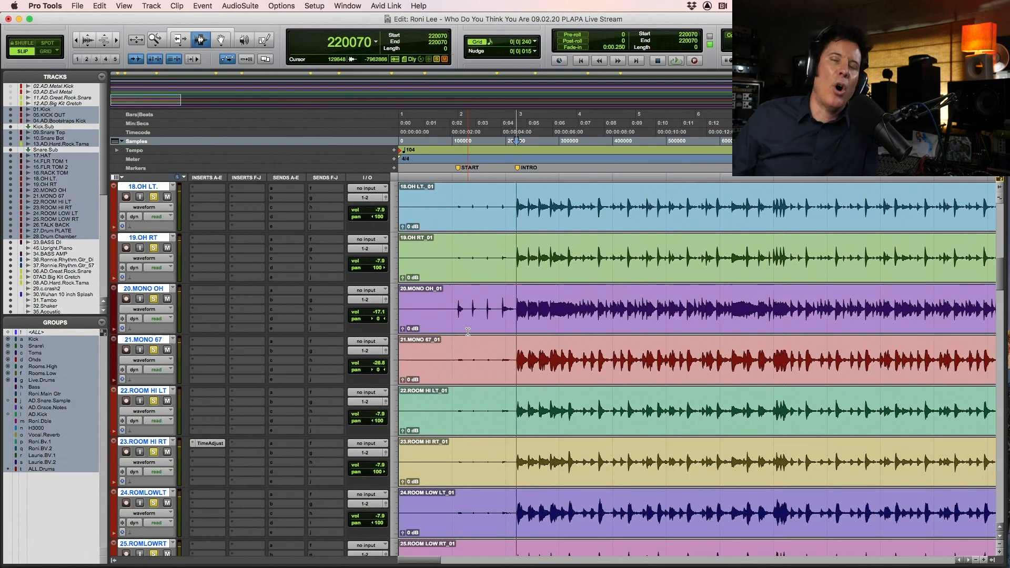
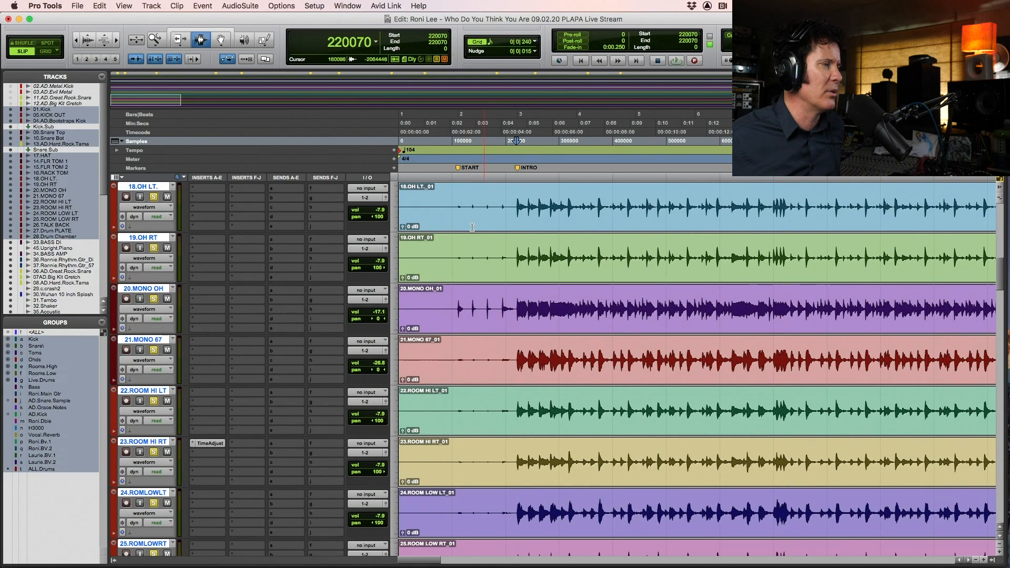
# Listen to the soloed drums from the intro once more while checking the overhead and room tracks
pyautogui.press('space')
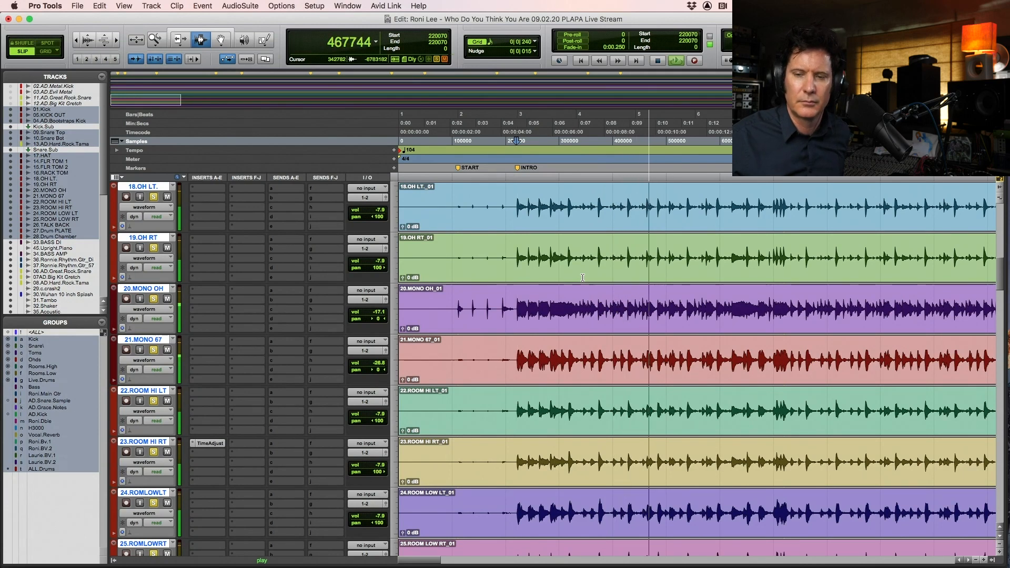
pyautogui.scroll(-2, 583, 277)
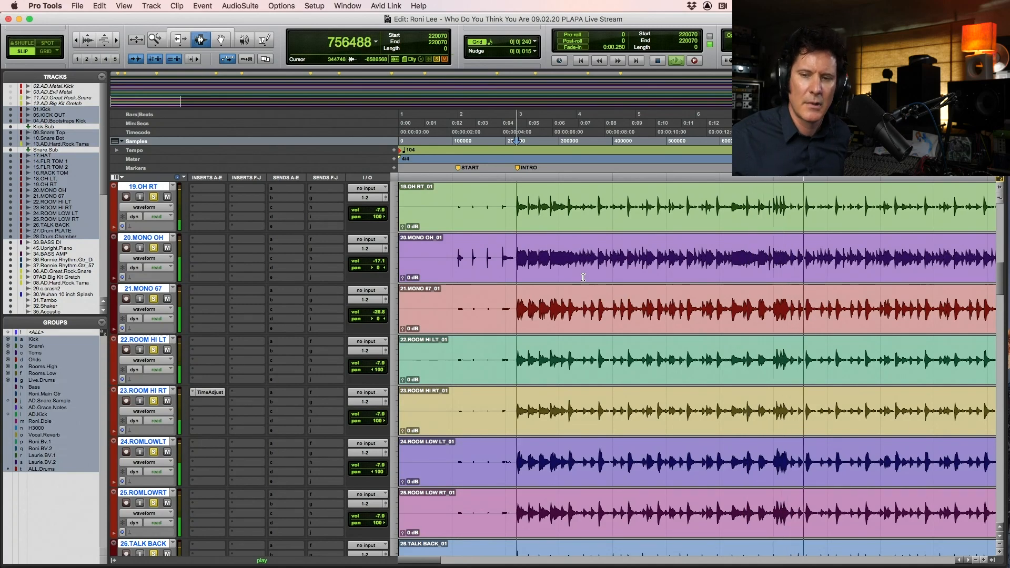
pyautogui.press('space')
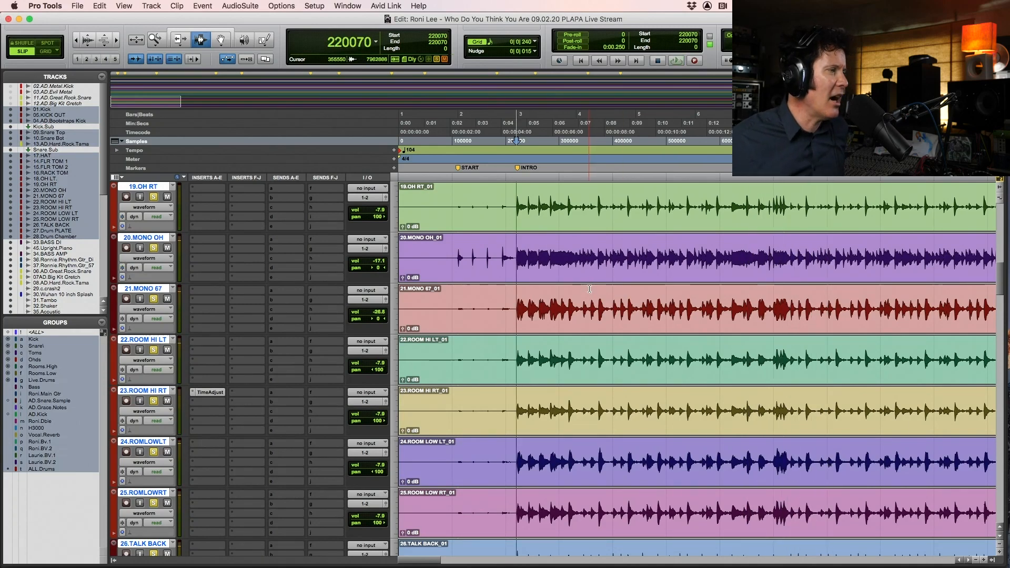
# Move the 34.BASS AMP track directly below 33.BASS DI
pyautogui.scroll(-7, 590, 289)
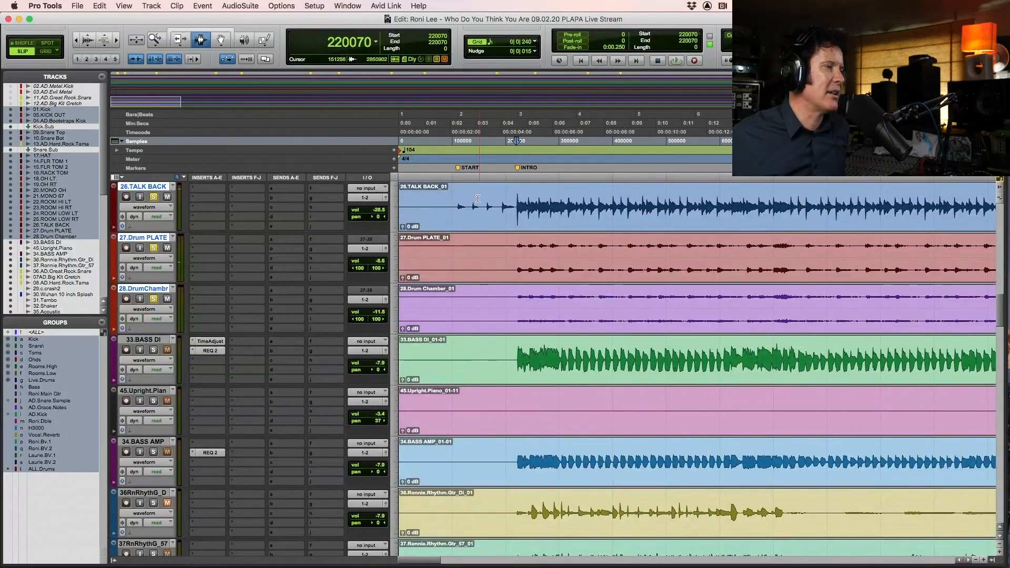
pyautogui.click(515, 360)
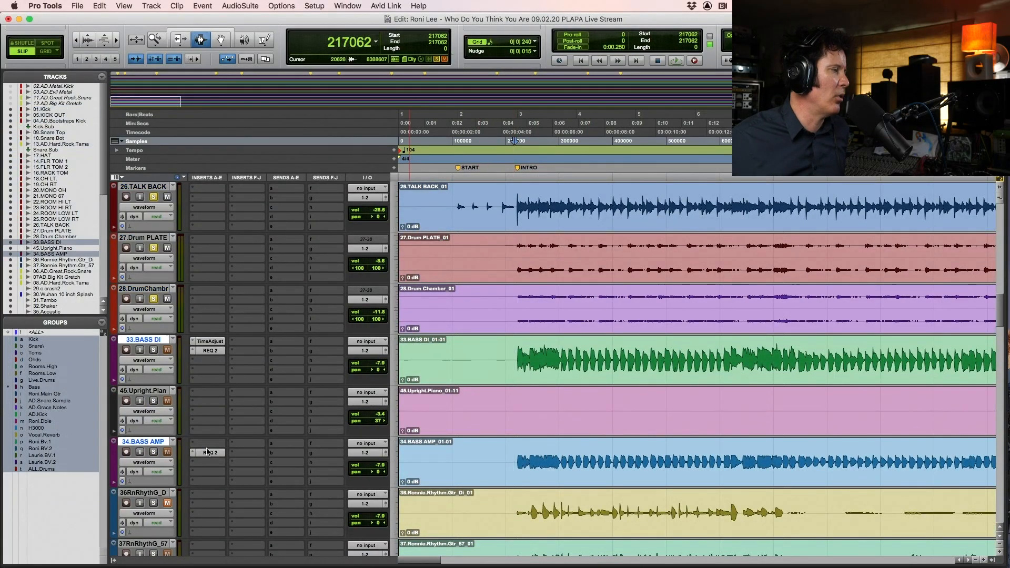
pyautogui.moveTo(159, 445); pyautogui.dragTo(163, 390)
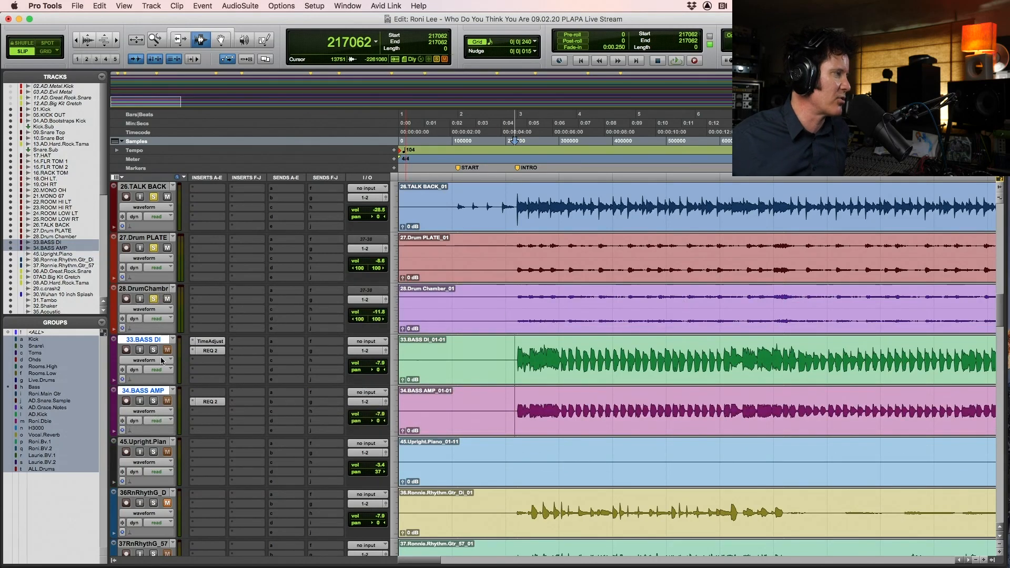
# Briefly play the bass with the drums, clear all solos and solo only the two bass tracks
pyautogui.press('space')
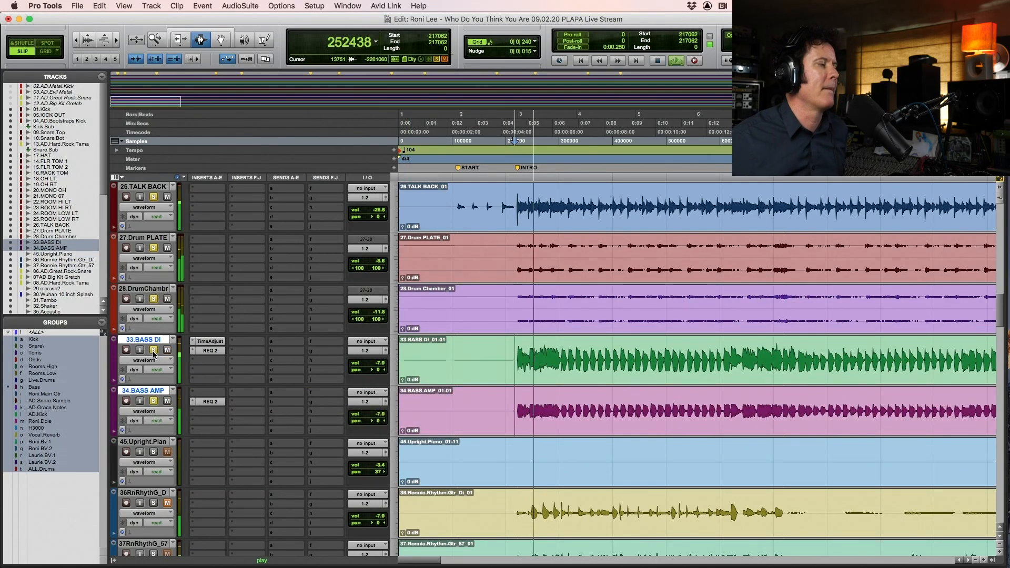
pyautogui.press('space')
pyautogui.click(153, 351)
pyautogui.keyDown('alt'); pyautogui.click(152, 351); pyautogui.keyUp('alt')
pyautogui.click(152, 351)
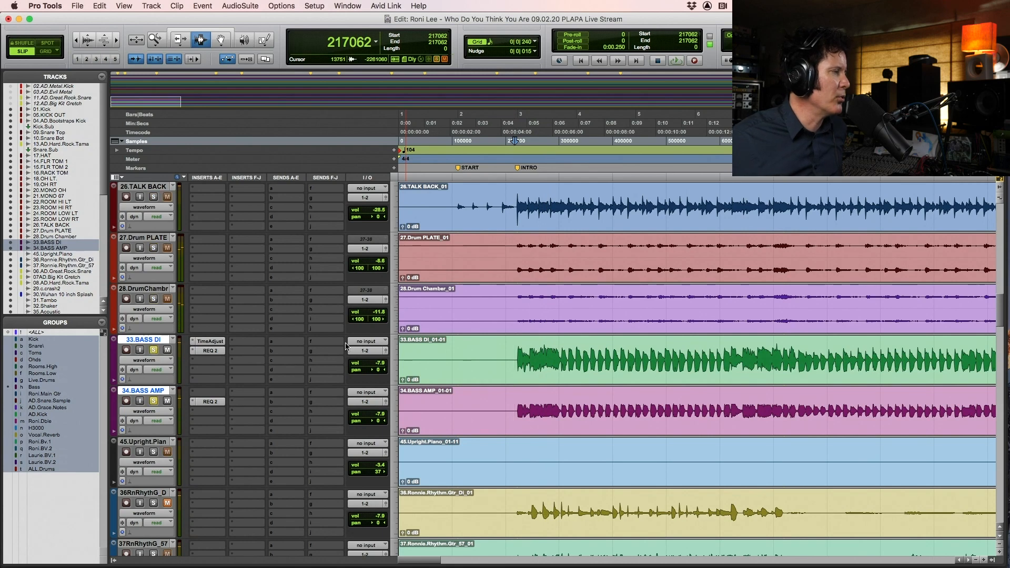
# Route the outputs of 33.BASS DI and 34.BASS AMP to Bus 4 (Mono)
pyautogui.click(364, 351)
pyautogui.moveTo(371, 360)
pyautogui.moveTo(442, 363)
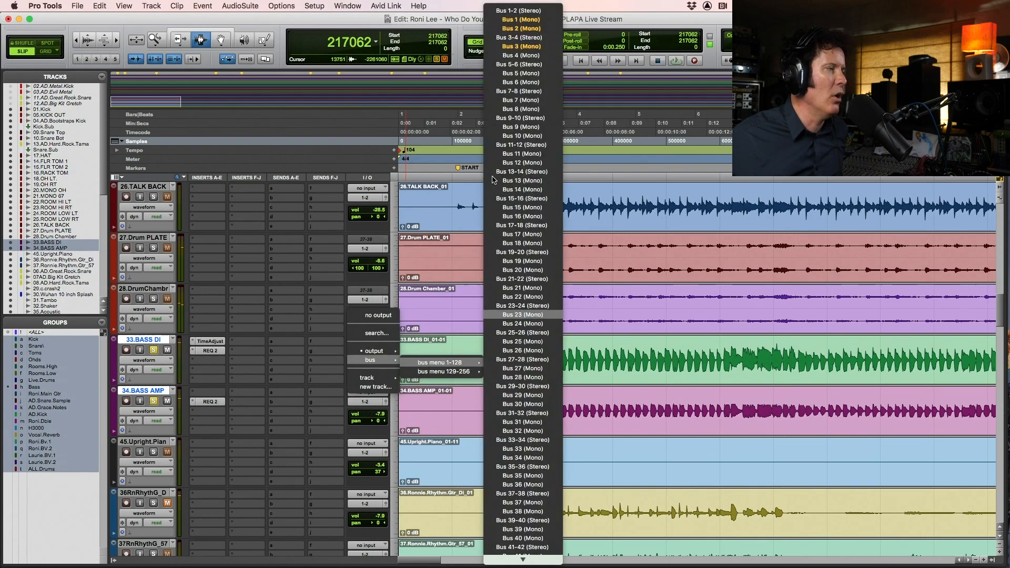
pyautogui.keyDown('alt'); pyautogui.keyDown('shift'); pyautogui.click(523, 57); pyautogui.keyUp('shift'); pyautogui.keyUp('alt')
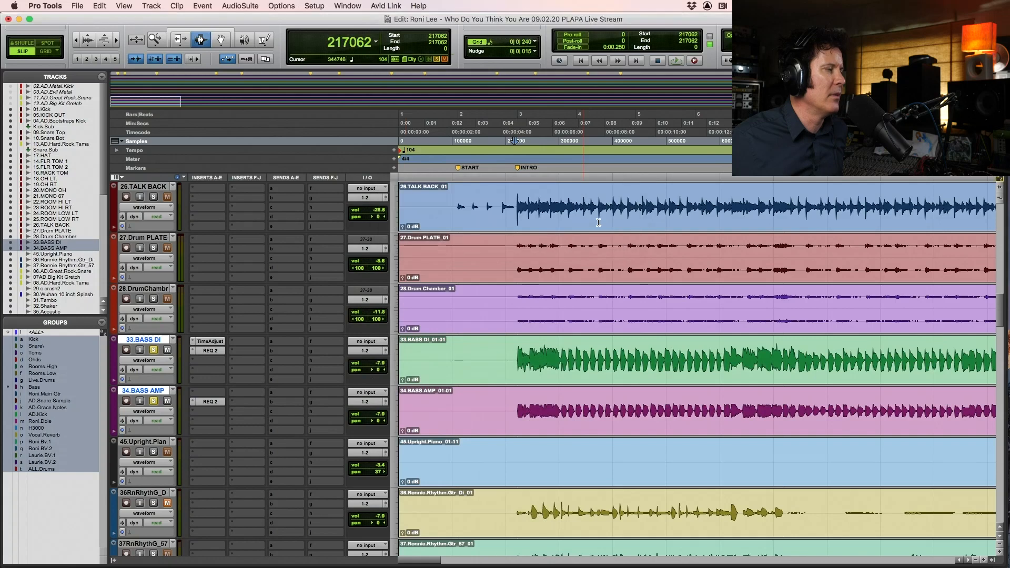
# Create a mono Aux Input track below the bass tracks, set its input to Bus 4 and name it Bass.Sub
pyautogui.press('super+shift+n')
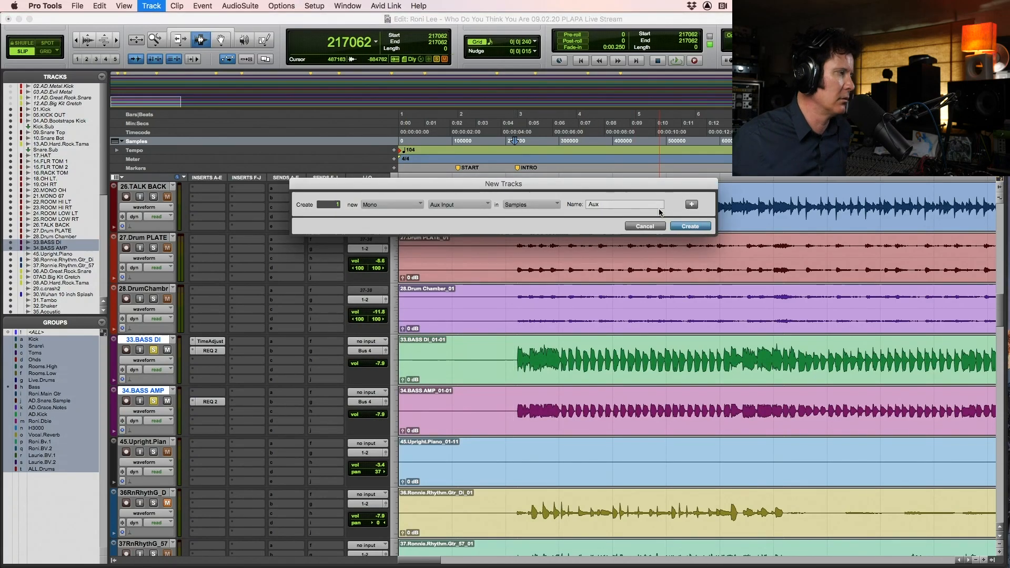
pyautogui.press('Return')
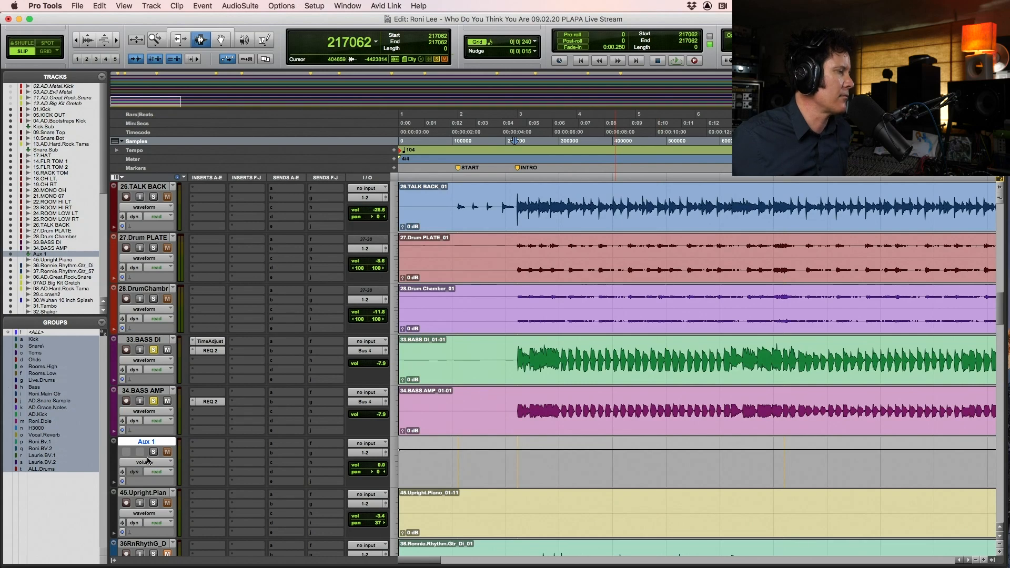
pyautogui.click(364, 445)
pyautogui.moveTo(379, 453)
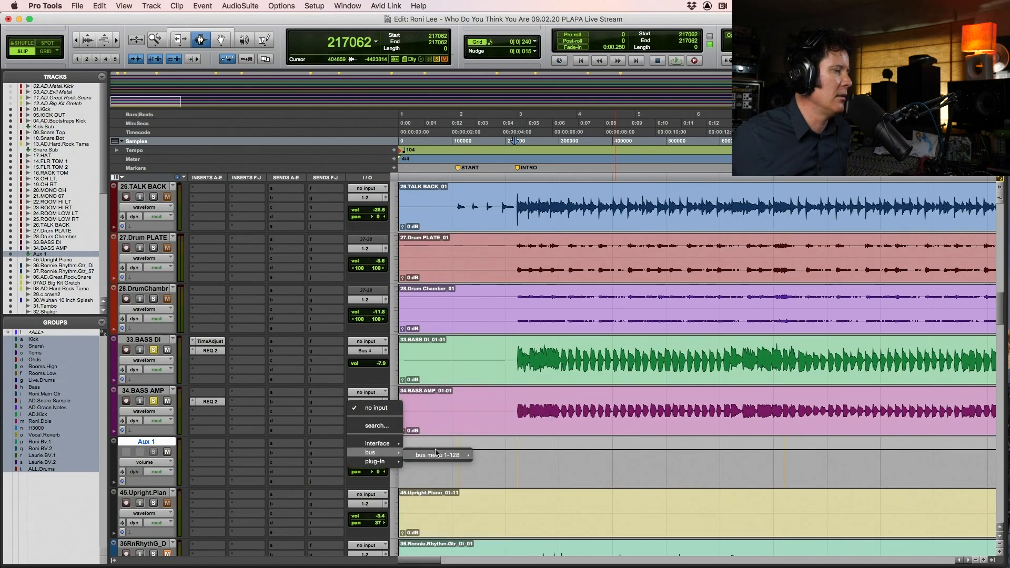
pyautogui.moveTo(447, 455)
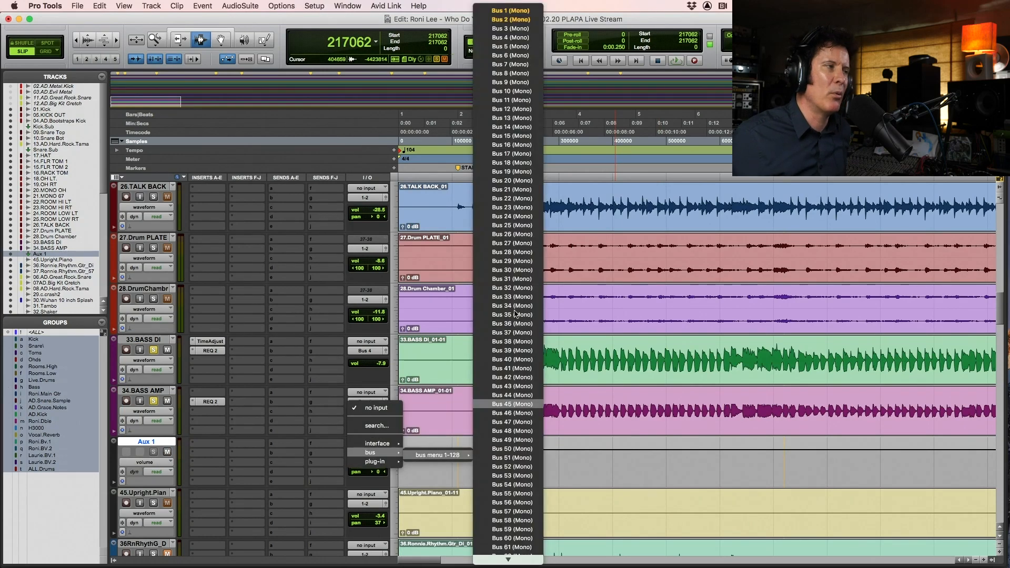
pyautogui.click(534, 40)
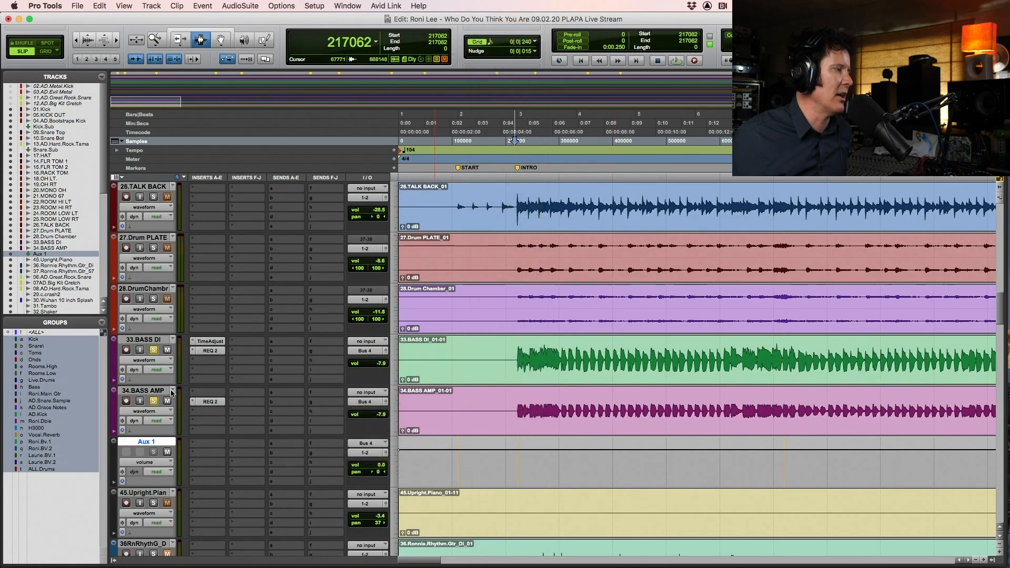
pyautogui.doubleClick(154, 442)
pyautogui.write('Bass.Sub')
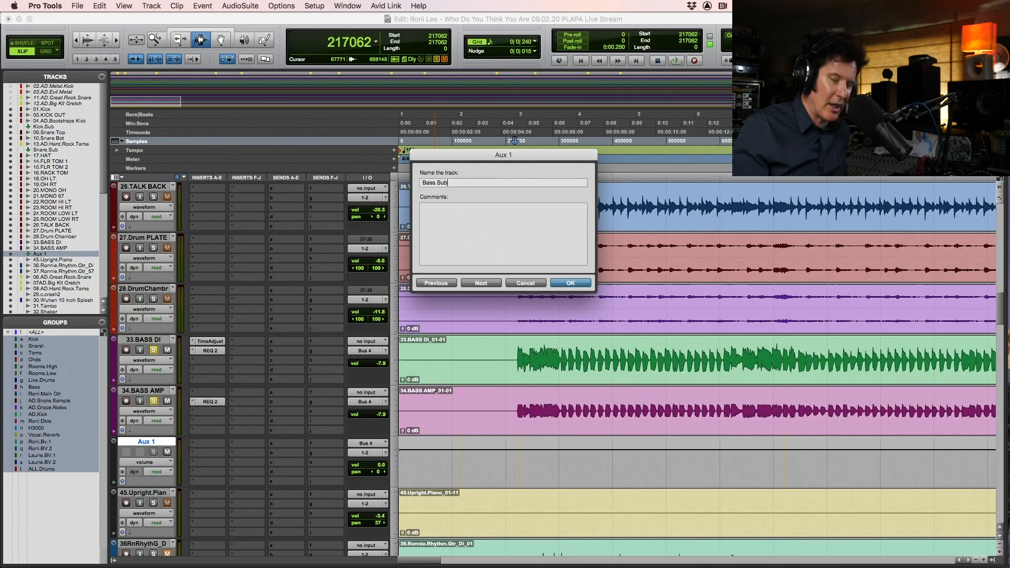
pyautogui.press('Return')
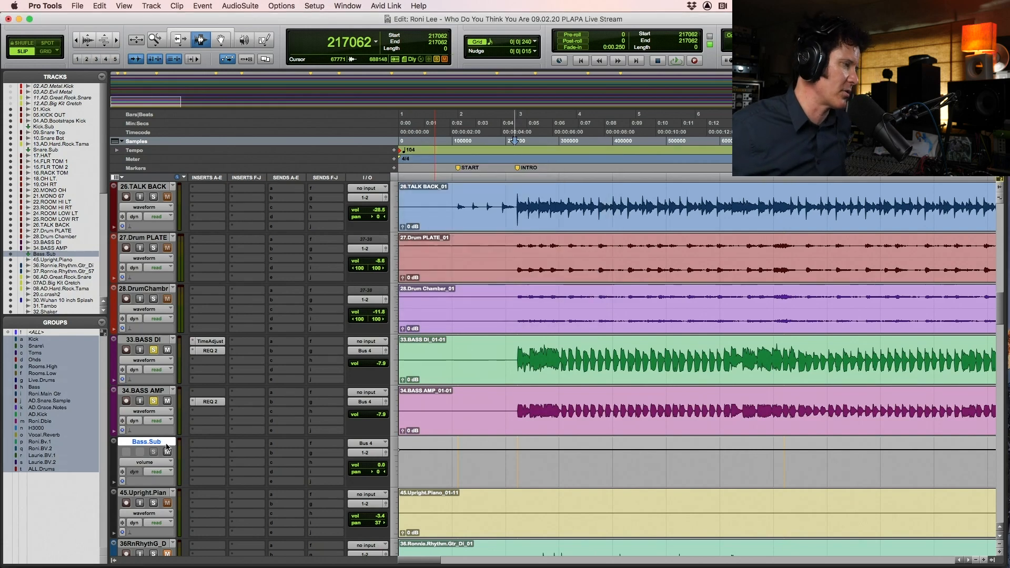
# Place the cursor at INTRO across both bass tracks, then play them together and play 33.BASS DI alone
pyautogui.moveTo(517, 354); pyautogui.dragTo(517, 410)
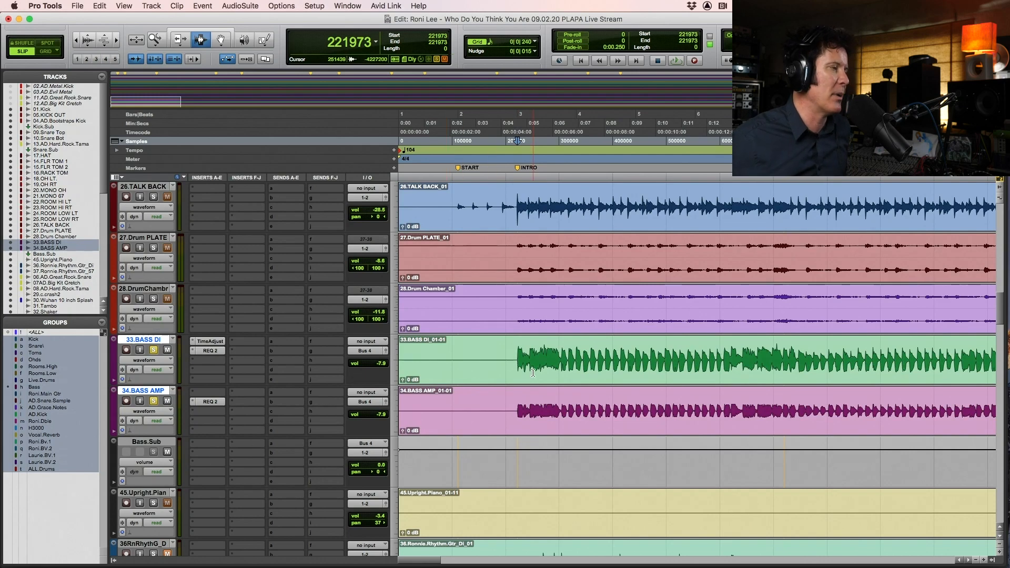
pyautogui.press('space')
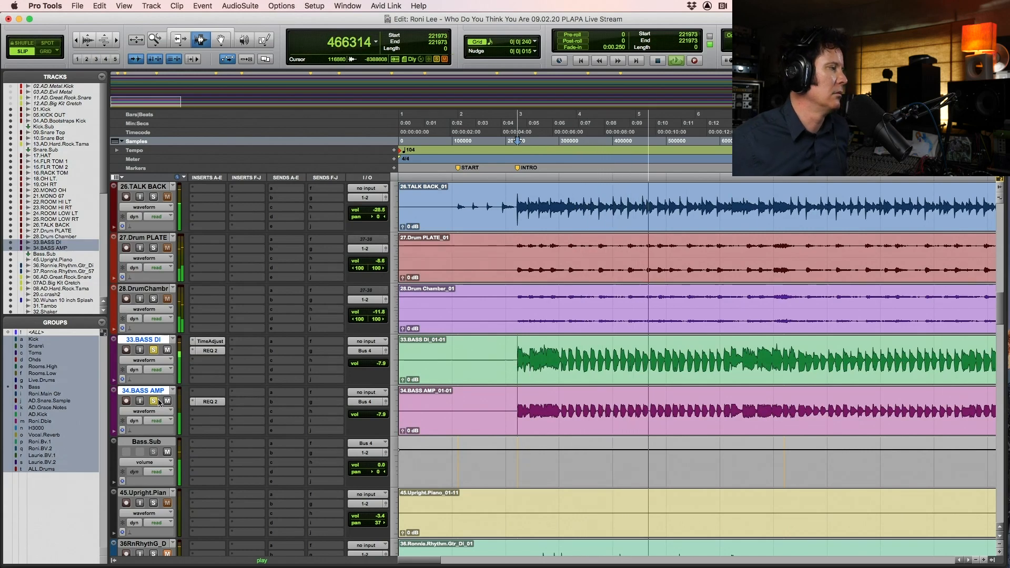
pyautogui.click(153, 350)
pyautogui.press('space')
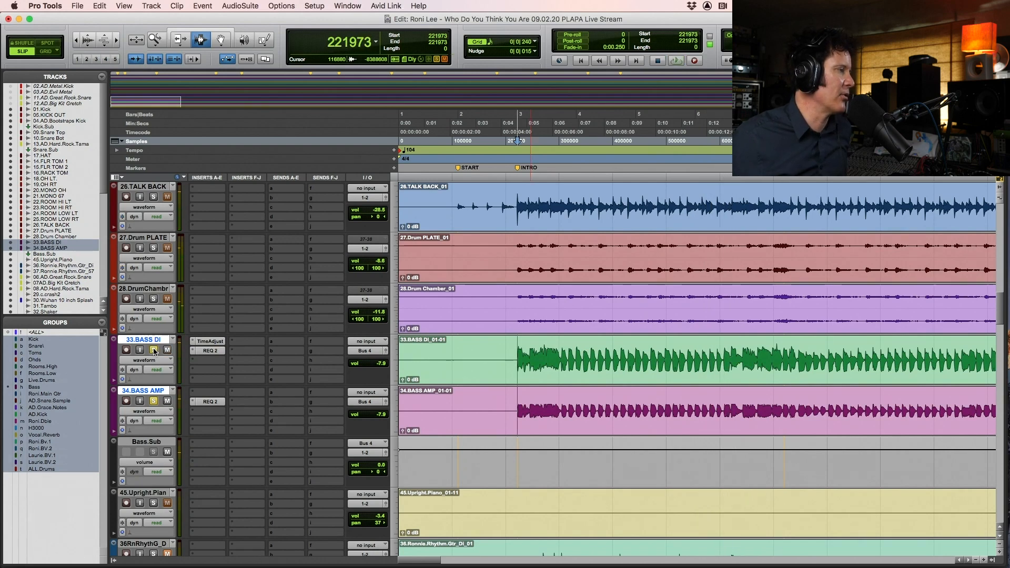
pyautogui.press('space')
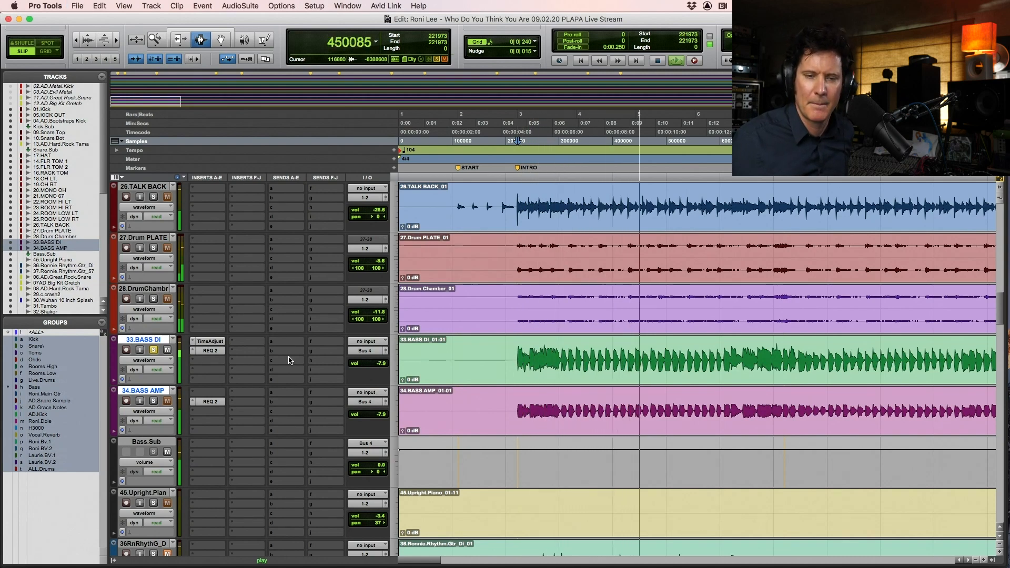
pyautogui.press('space')
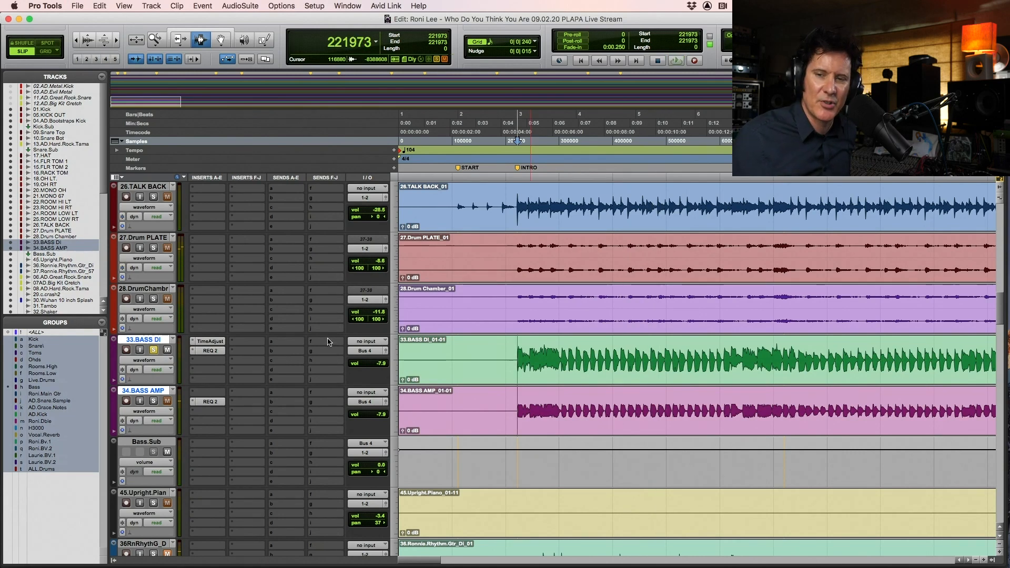
pyautogui.press('space')
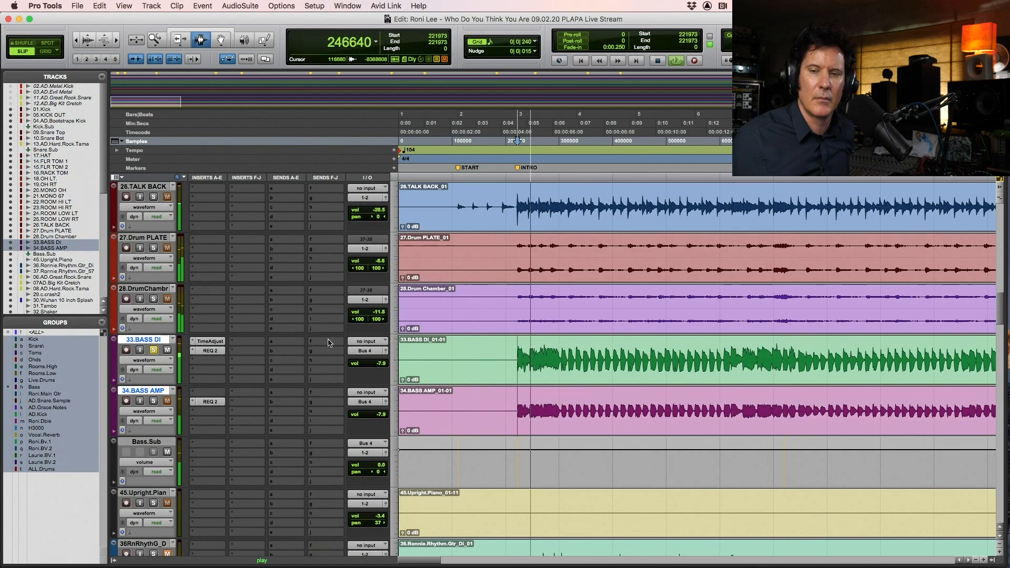
pyautogui.press('space')
# Solo only 34.BASS AMP and play it from INTRO
pyautogui.click(153, 401)
pyautogui.click(153, 351)
pyautogui.press('space')
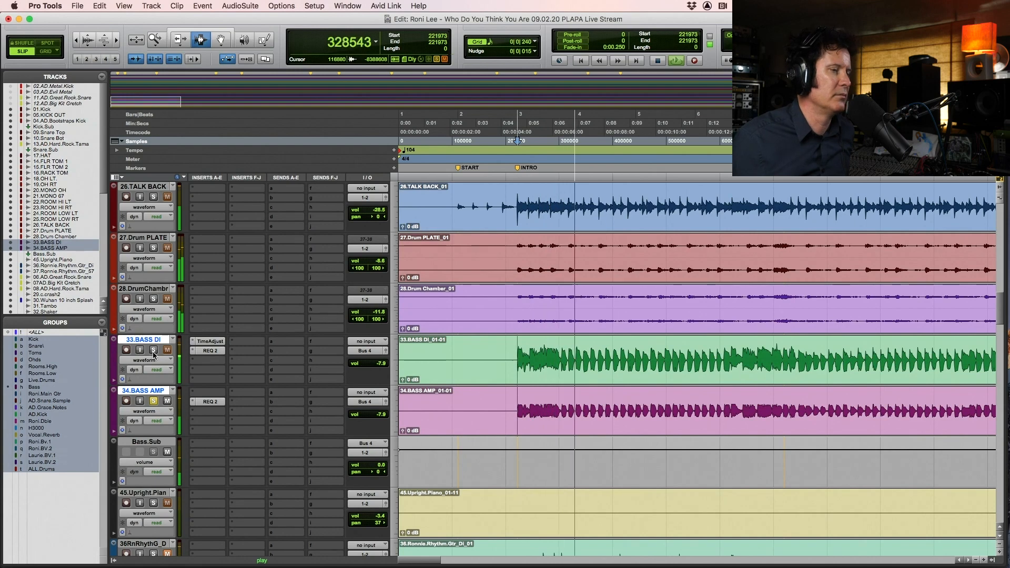
pyautogui.press('space')
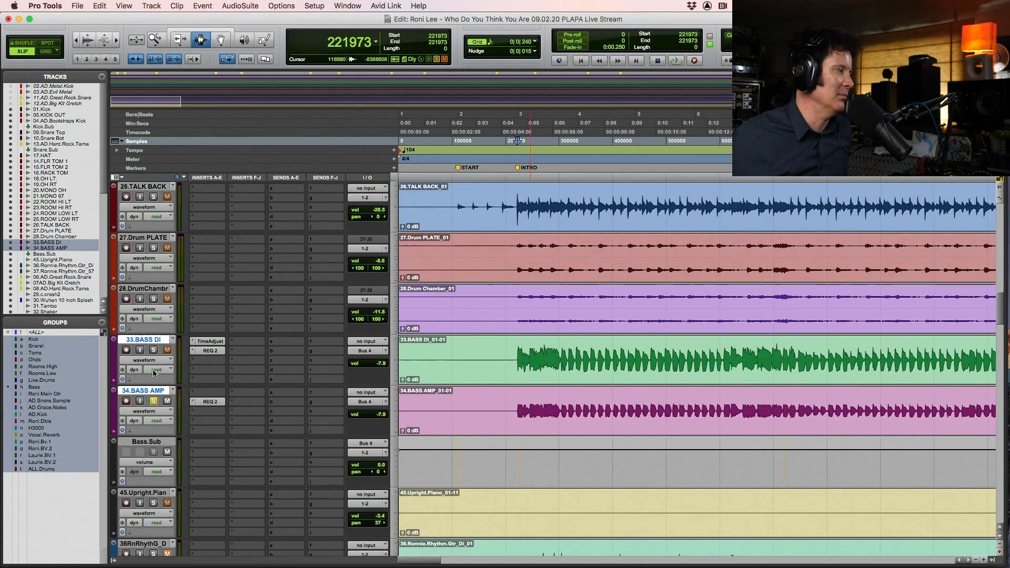
# Solo 33.BASS DI together with 34.BASS AMP and play both from INTRO
pyautogui.click(153, 350)
pyautogui.press('space')
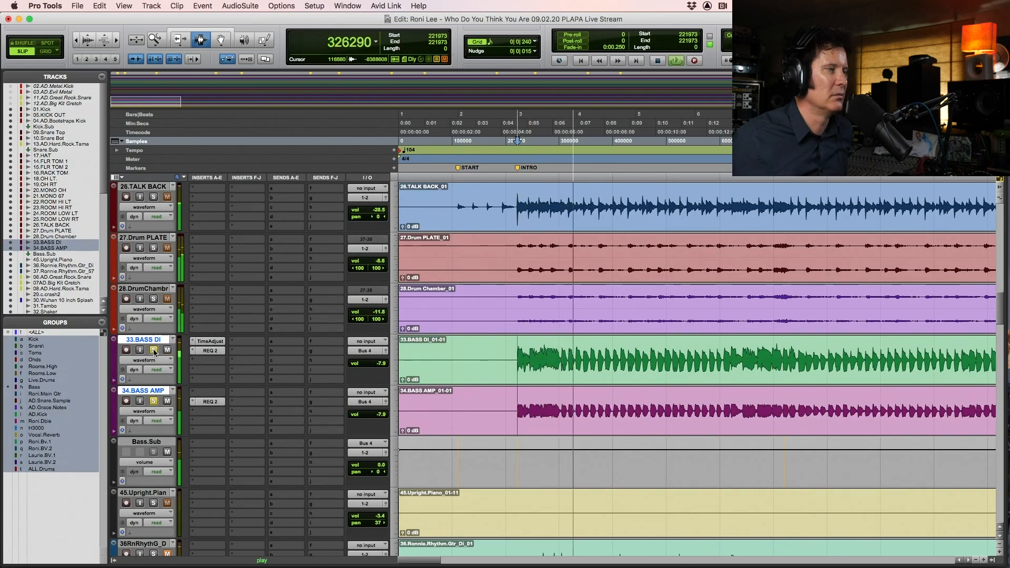
pyautogui.press('space')
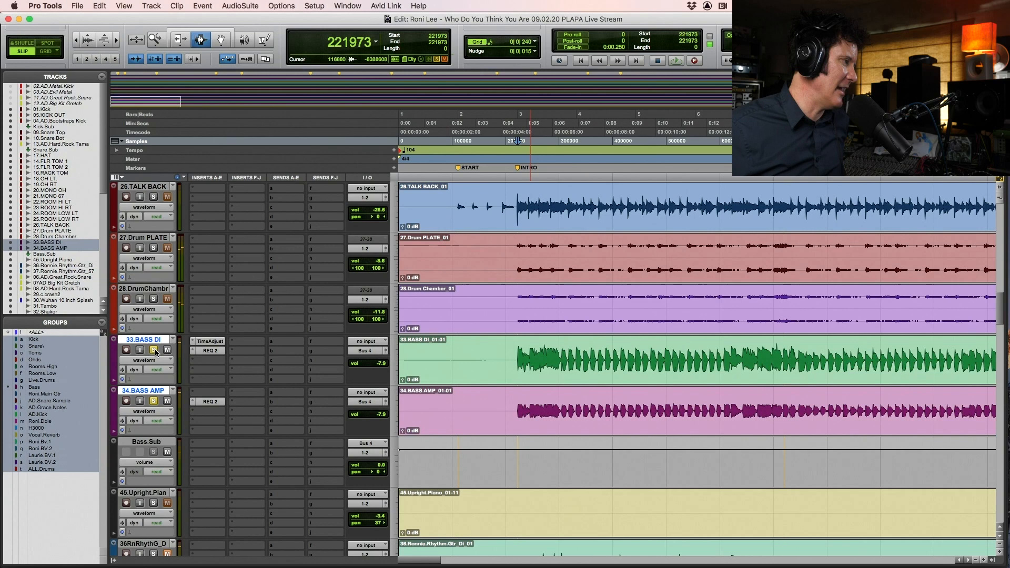
pyautogui.press('space')
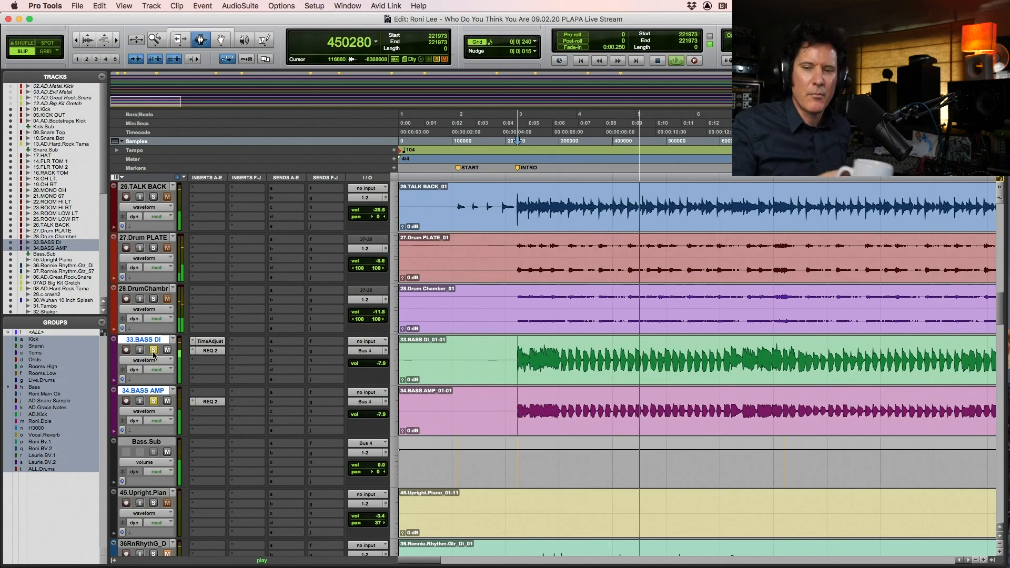
pyautogui.press('space')
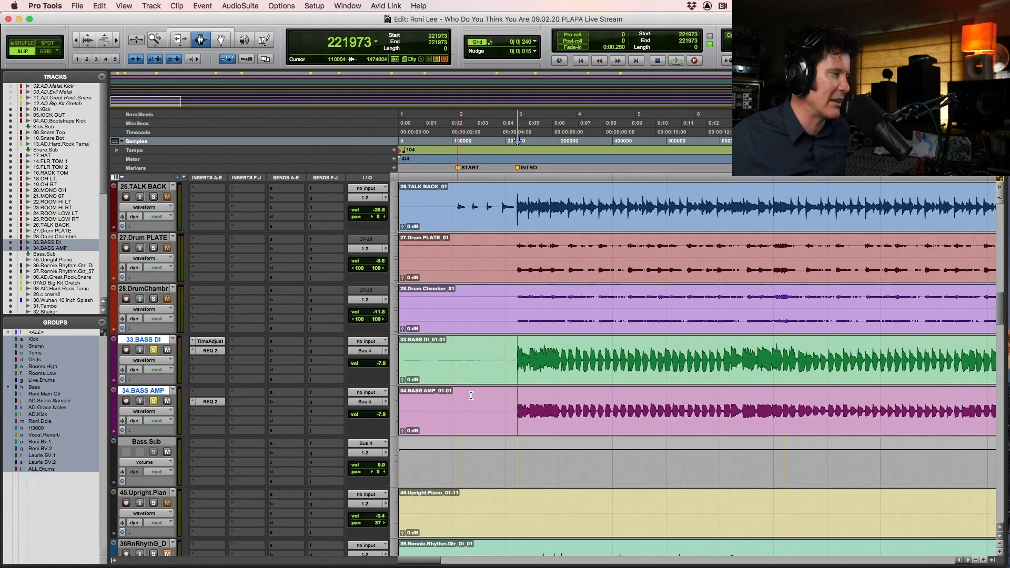
pyautogui.click(209, 445)
pyautogui.moveTo(231, 444)
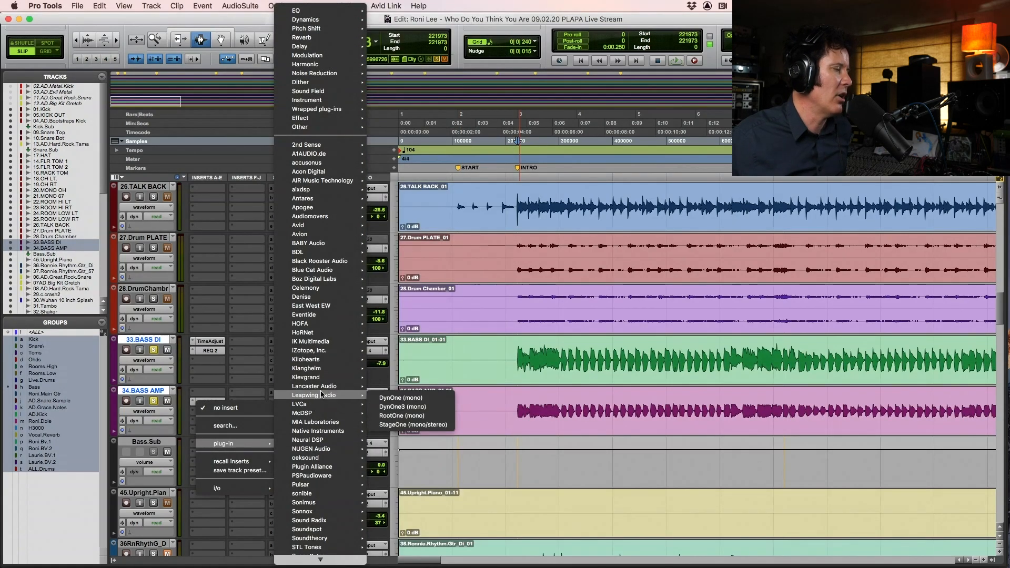
pyautogui.click(527, 341)
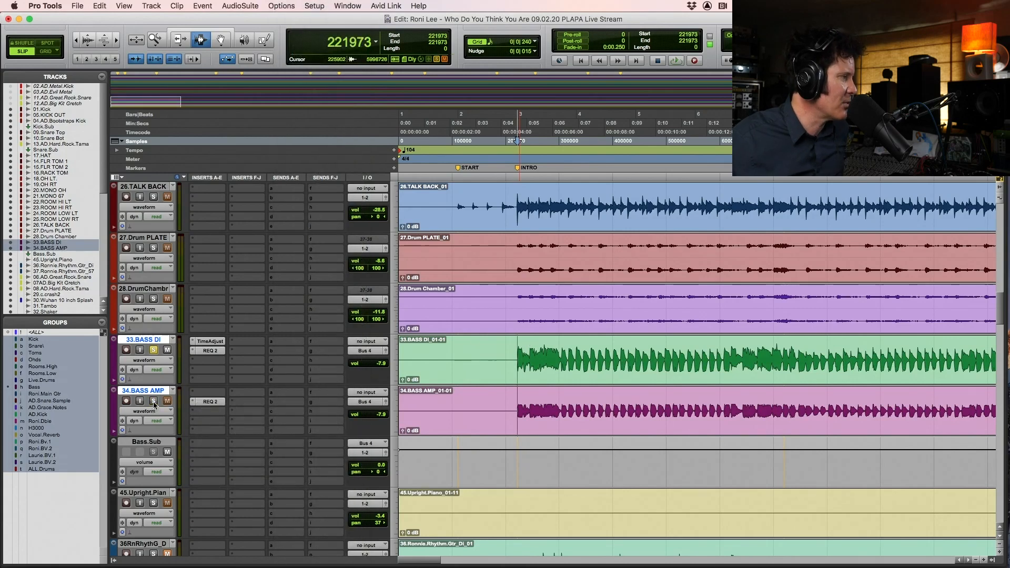
# Play 33.BASS DI alone and open its REQ 2 equalizer to examine the curve during playback
pyautogui.press('space')
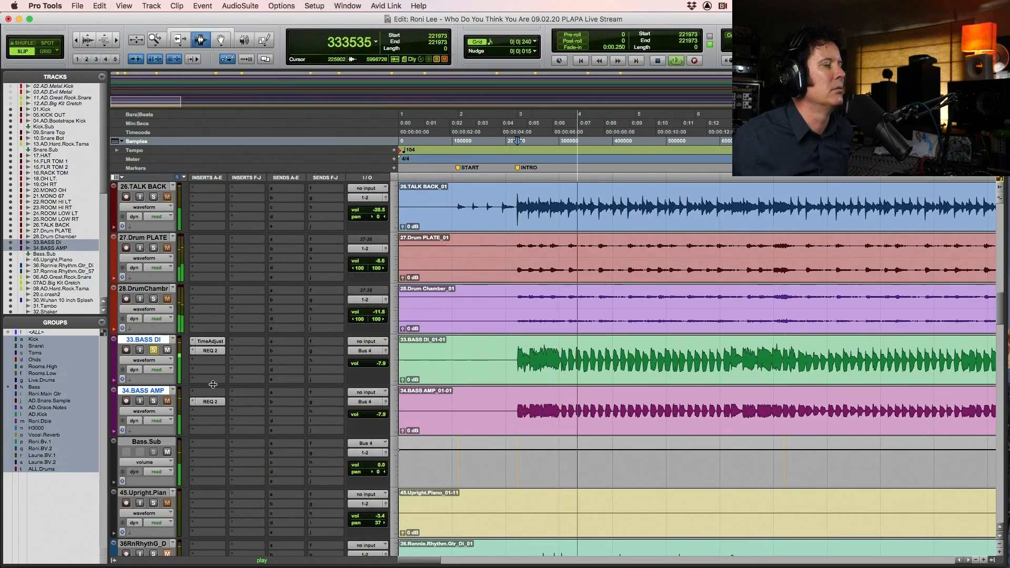
pyautogui.click(211, 351)
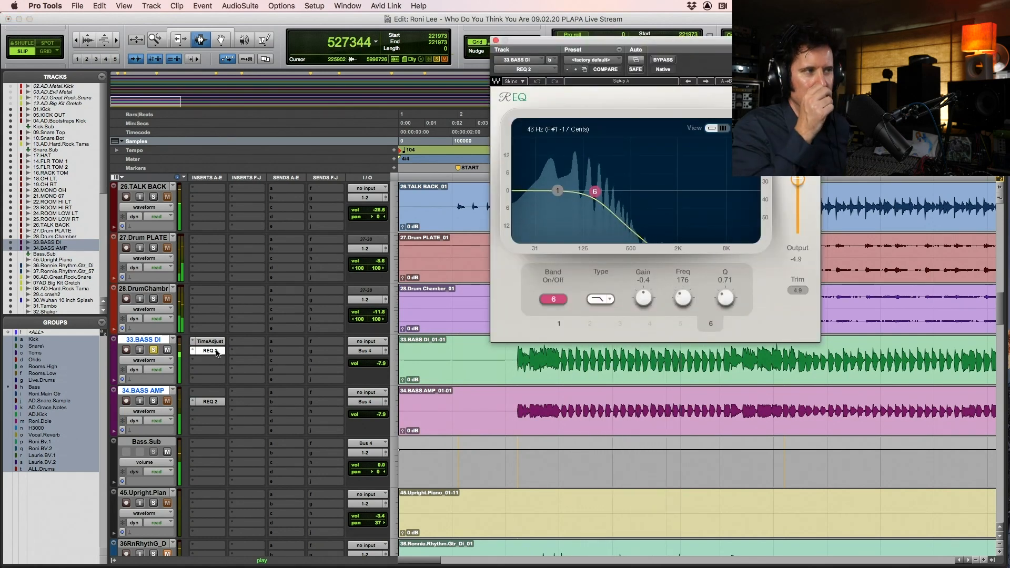
pyautogui.press('space')
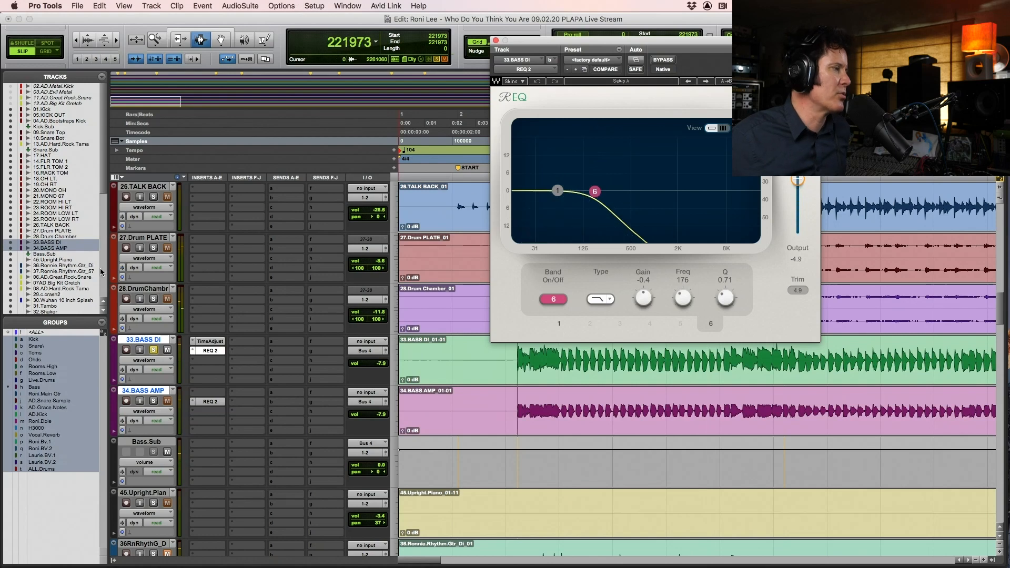
pyautogui.click(193, 351)
pyautogui.moveTo(219, 351)
pyautogui.moveTo(337, 207)
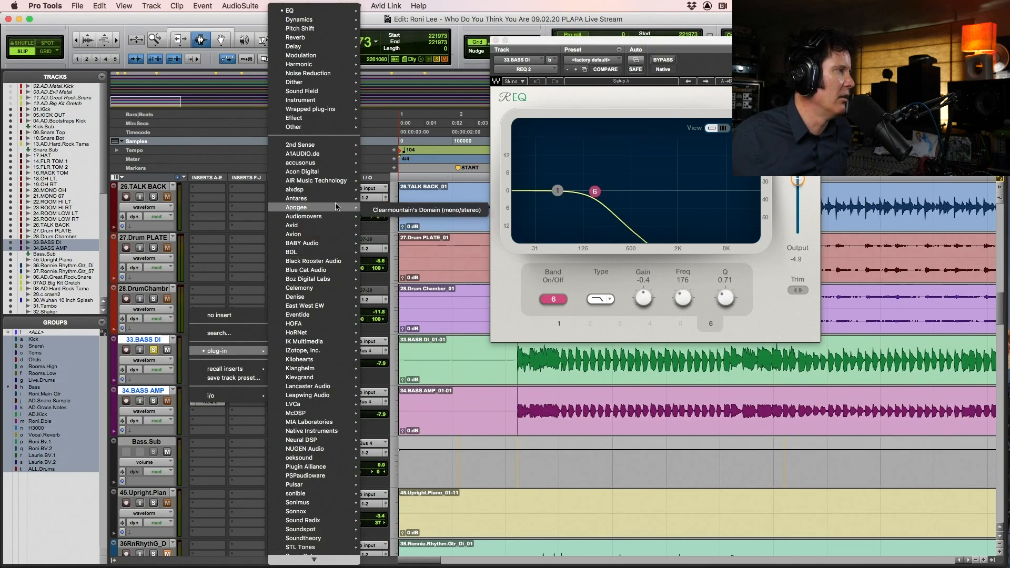
pyautogui.click(215, 239)
# Insert Avid's EQ3 7-Band (mono) on 33.BASS DI in the free slot below REQ 2
pyautogui.click(194, 361)
pyautogui.moveTo(221, 361)
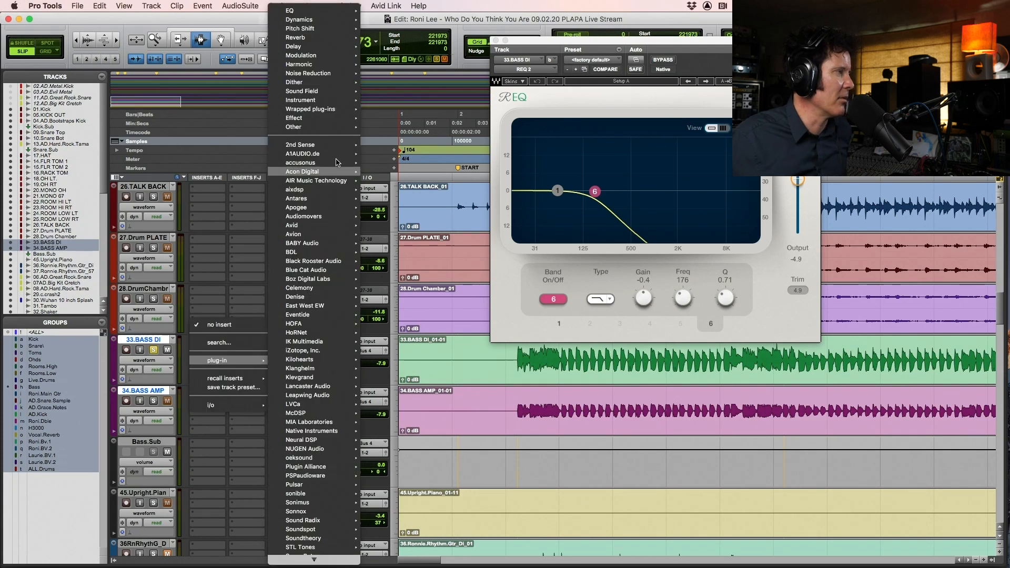
pyautogui.moveTo(338, 12)
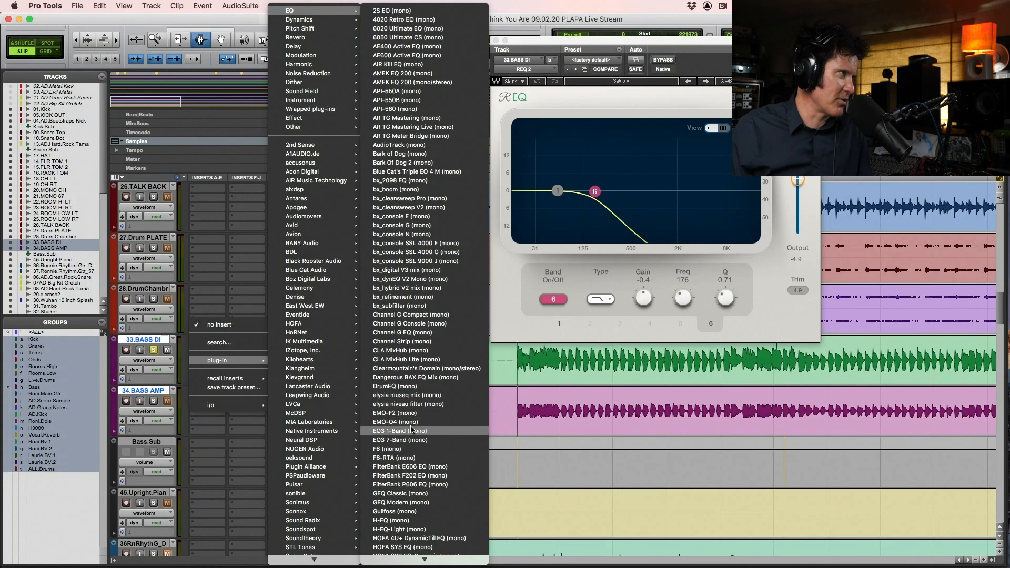
pyautogui.moveTo(335, 189)
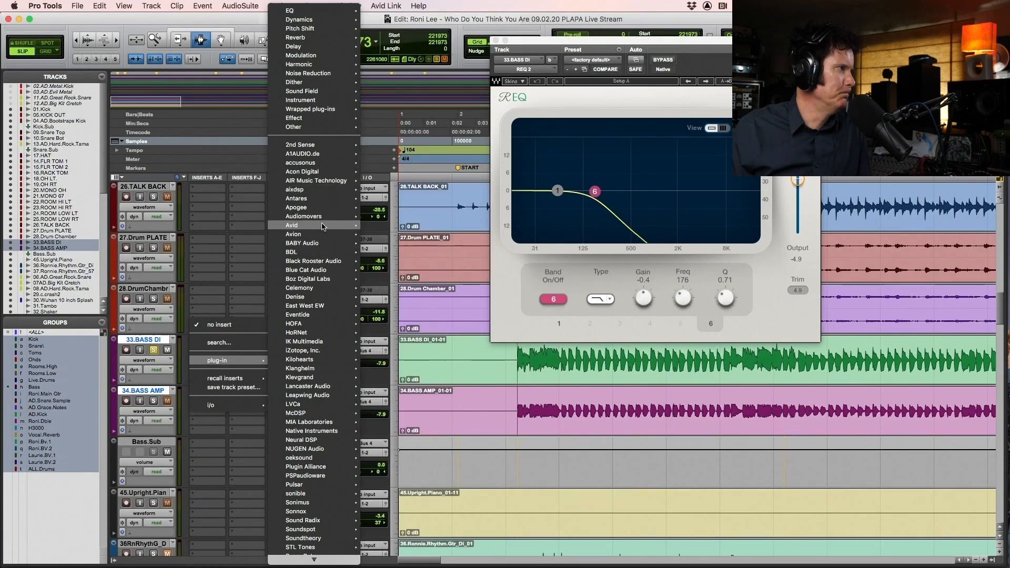
pyautogui.moveTo(316, 225)
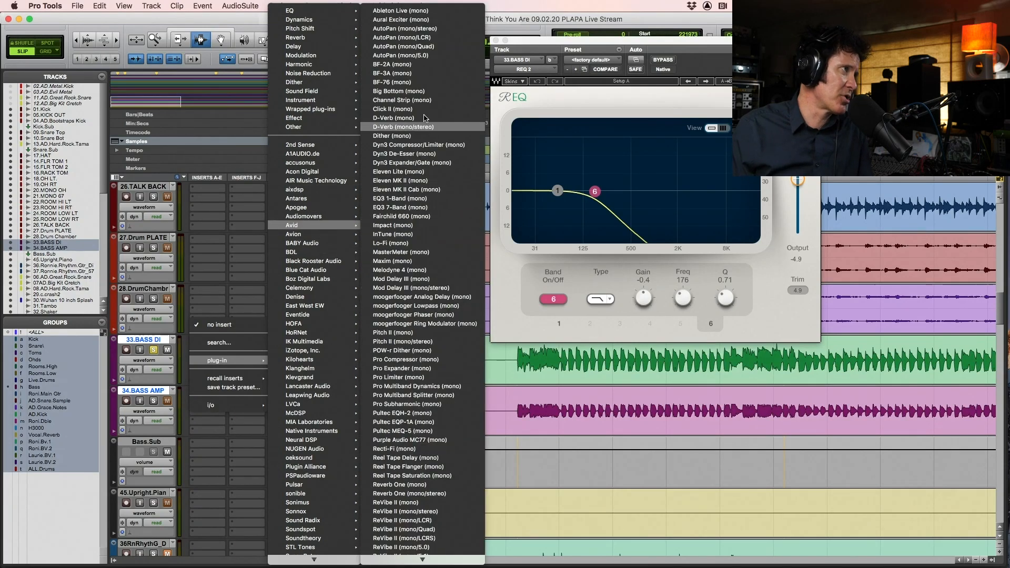
pyautogui.click(422, 206)
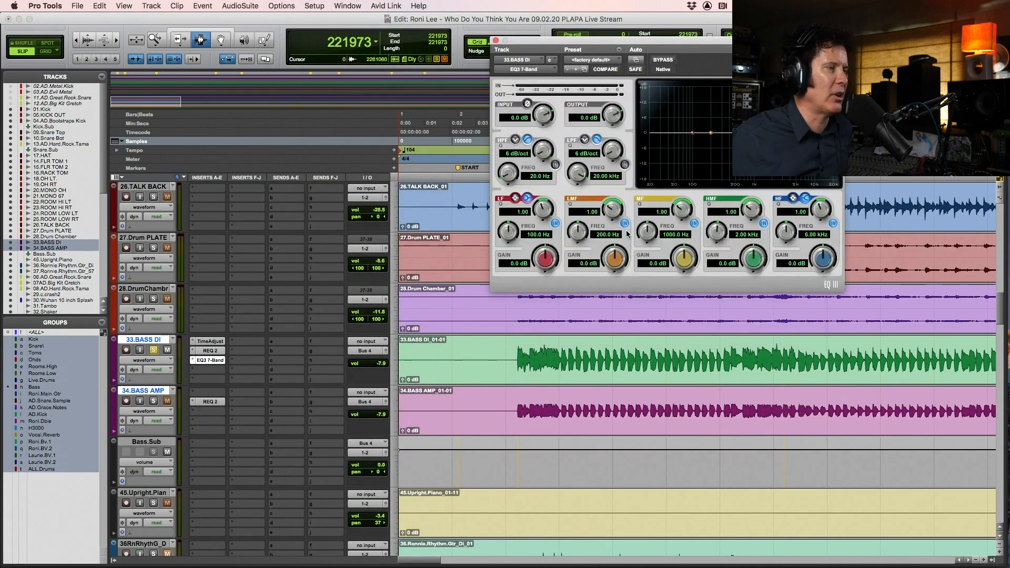
# Enable the EQ3 high-pass filter on 33.BASS DI and set it to 18 dB/oct at 47.7 Hz
pyautogui.click(555, 166)
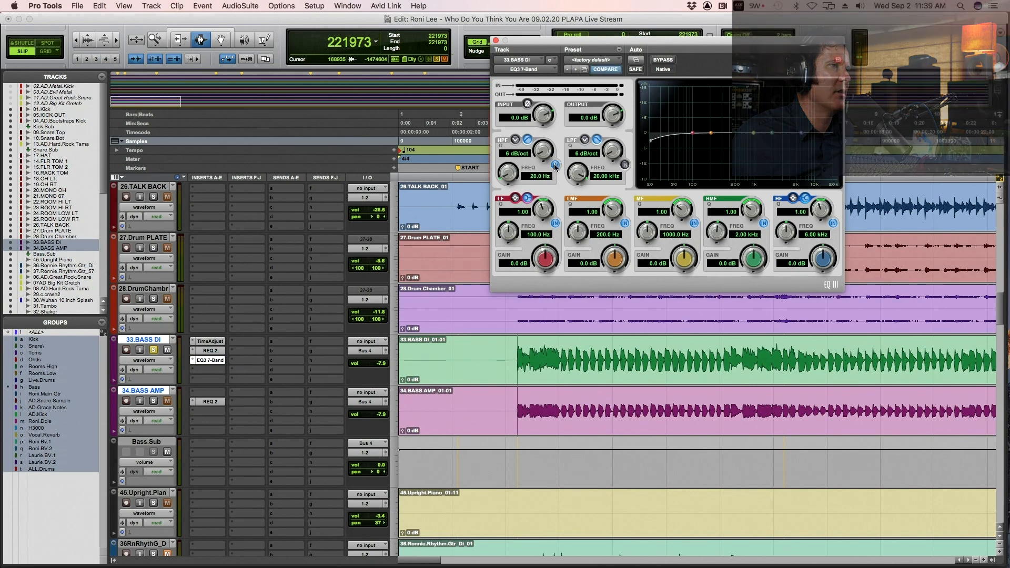
pyautogui.moveTo(510, 179); pyautogui.dragTo(511, 165)
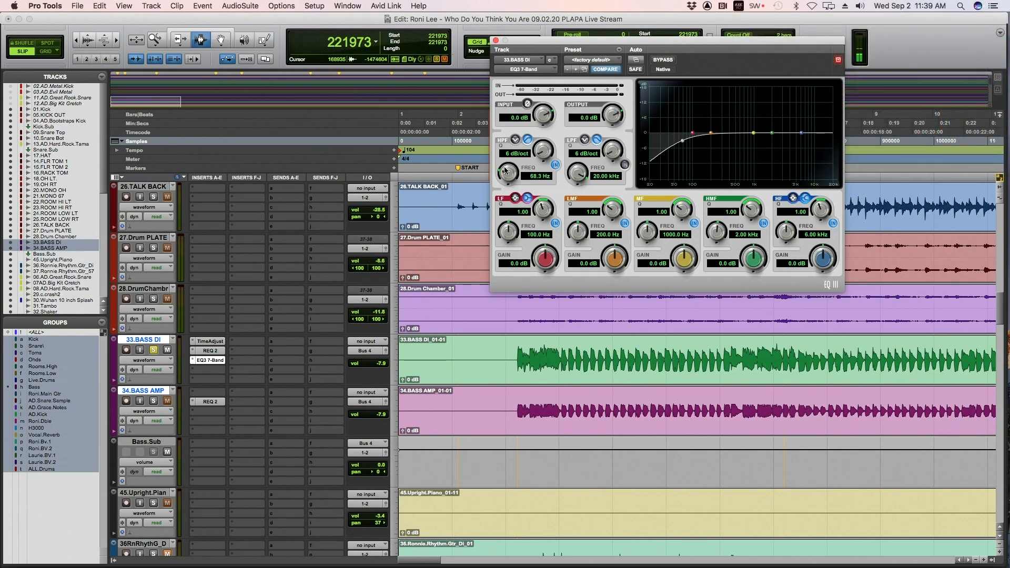
pyautogui.keyDown('alt'); pyautogui.click(505, 171); pyautogui.keyUp('alt')
pyautogui.moveTo(527, 155); pyautogui.dragTo(550, 119)
pyautogui.moveTo(506, 179); pyautogui.dragTo(508, 173)
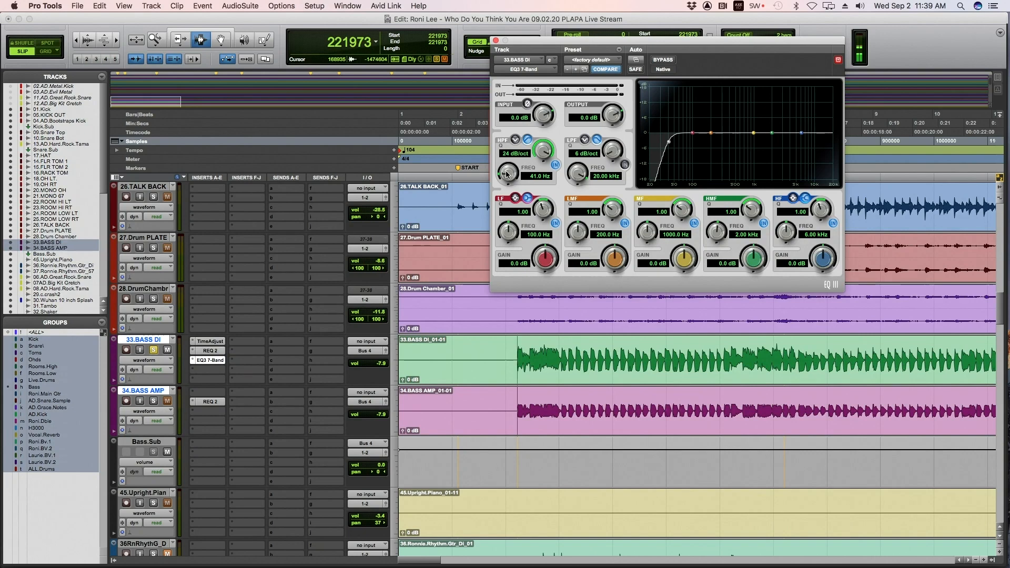
pyautogui.moveTo(509, 172); pyautogui.dragTo(508, 171)
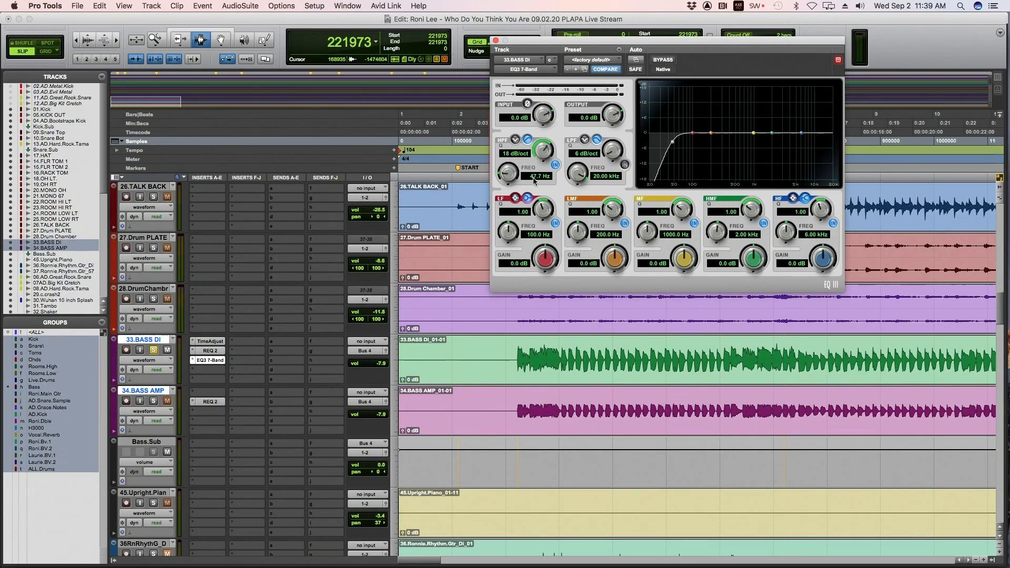
# Adjust the high-pass filter to 12 dB/oct at 48.4 Hz while playing 33.BASS DI
pyautogui.press('space')
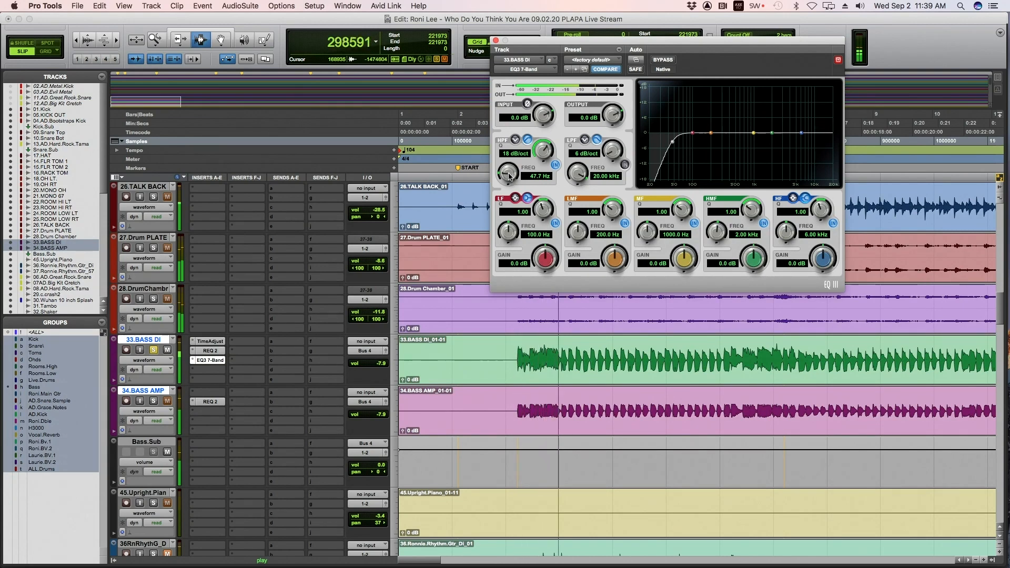
pyautogui.moveTo(509, 177); pyautogui.dragTo(540, 167)
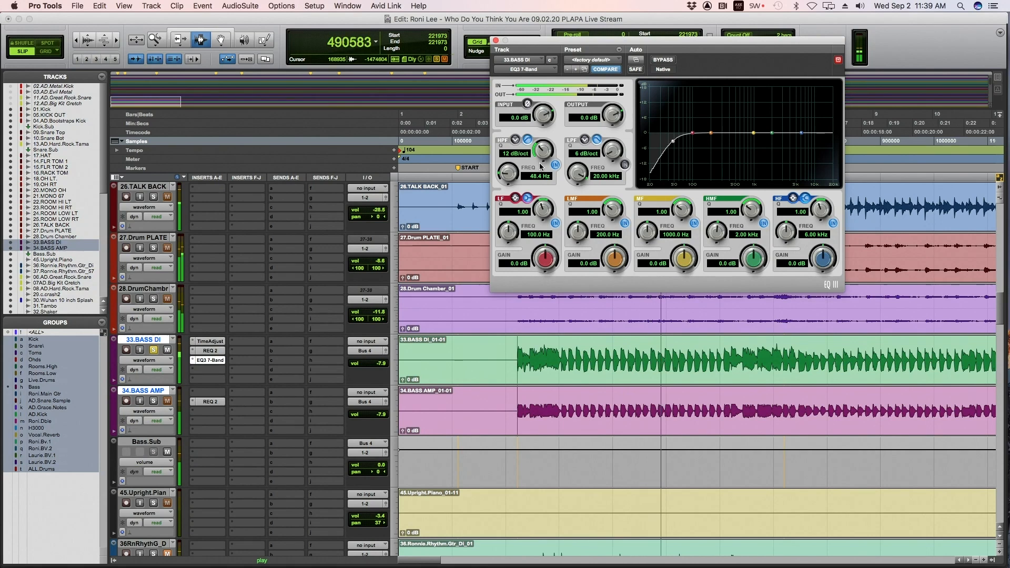
pyautogui.press('space')
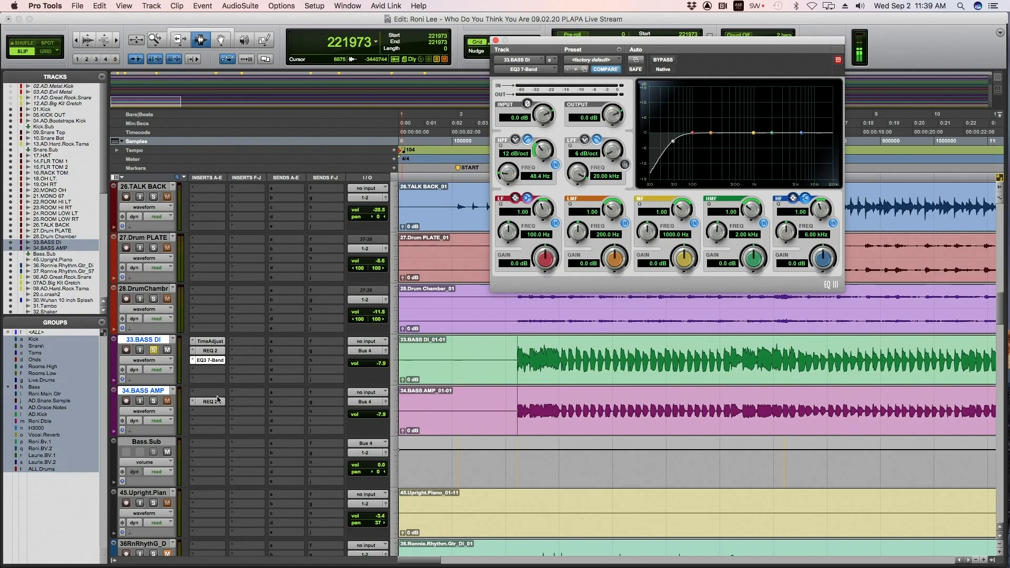
# Insert Leapwing Audio's RootOne (mono) on 33.BASS DI in the slot below EQ3 7-Band
pyautogui.click(196, 371)
pyautogui.moveTo(226, 370)
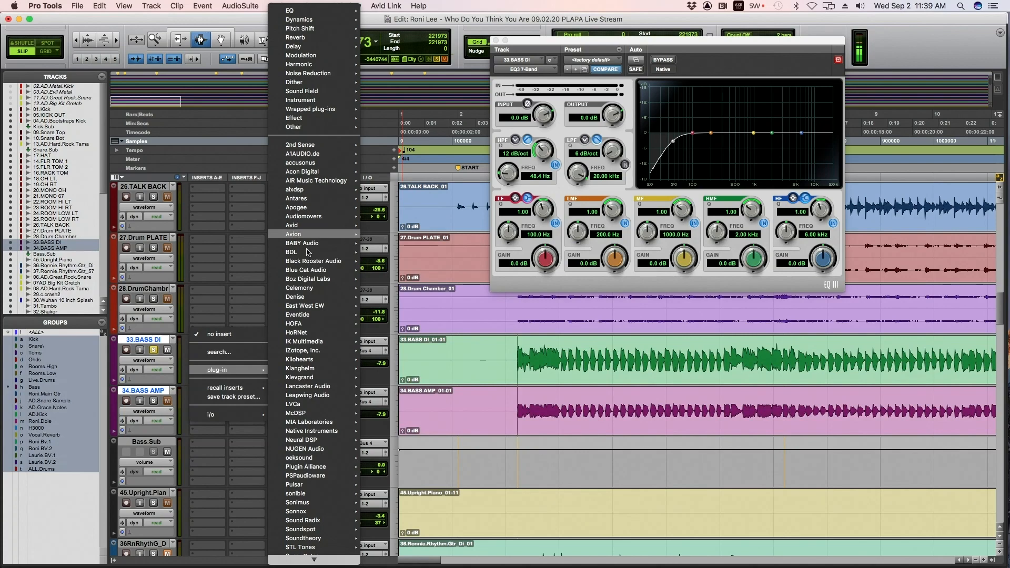
pyautogui.moveTo(322, 388)
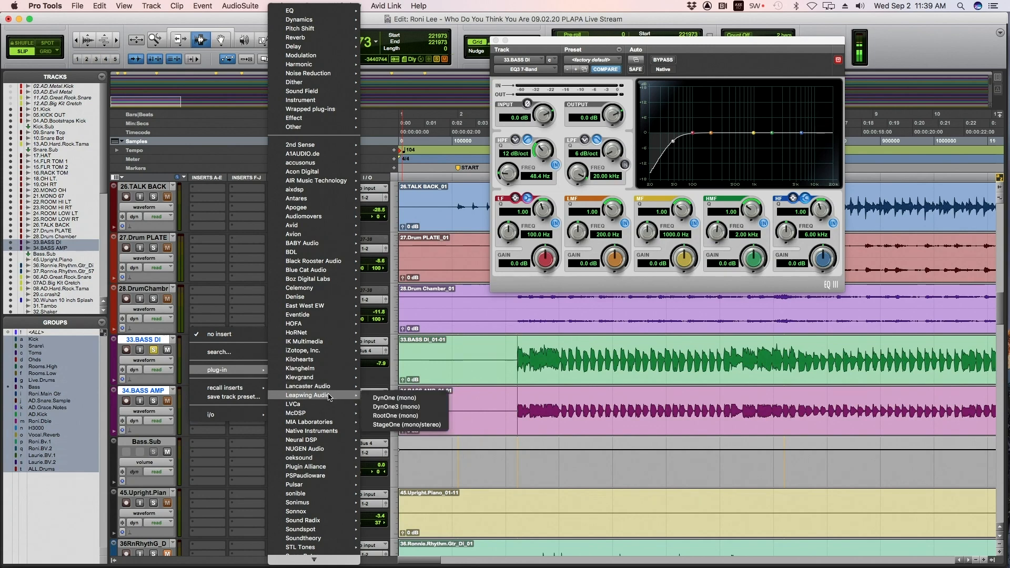
pyautogui.click(400, 416)
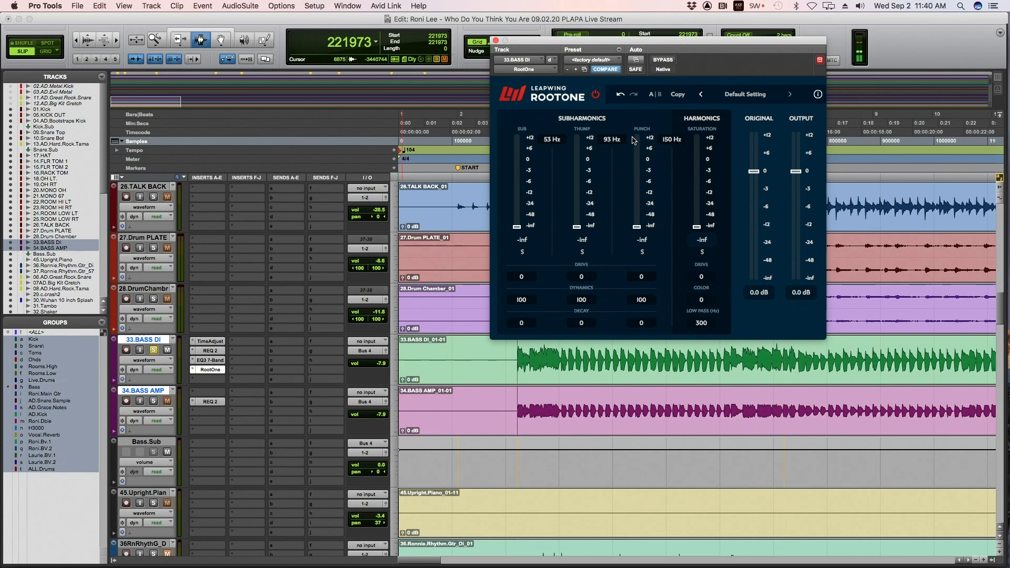
# Solo RootOne's Thump subharmonics and raise their level to -3.1 dB while the bass plays
pyautogui.click(582, 251)
pyautogui.press('space')
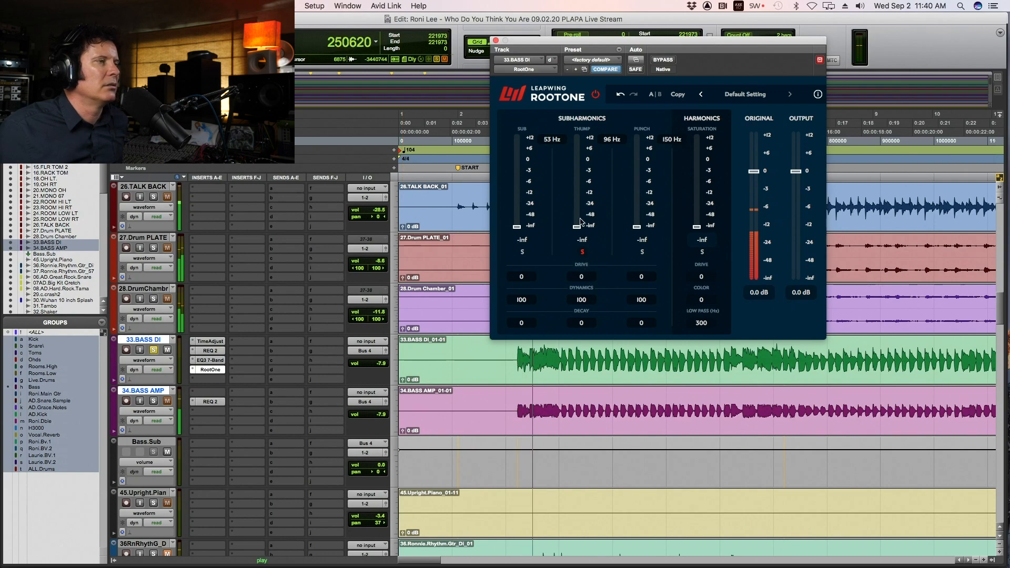
pyautogui.moveTo(584, 227); pyautogui.dragTo(587, 172)
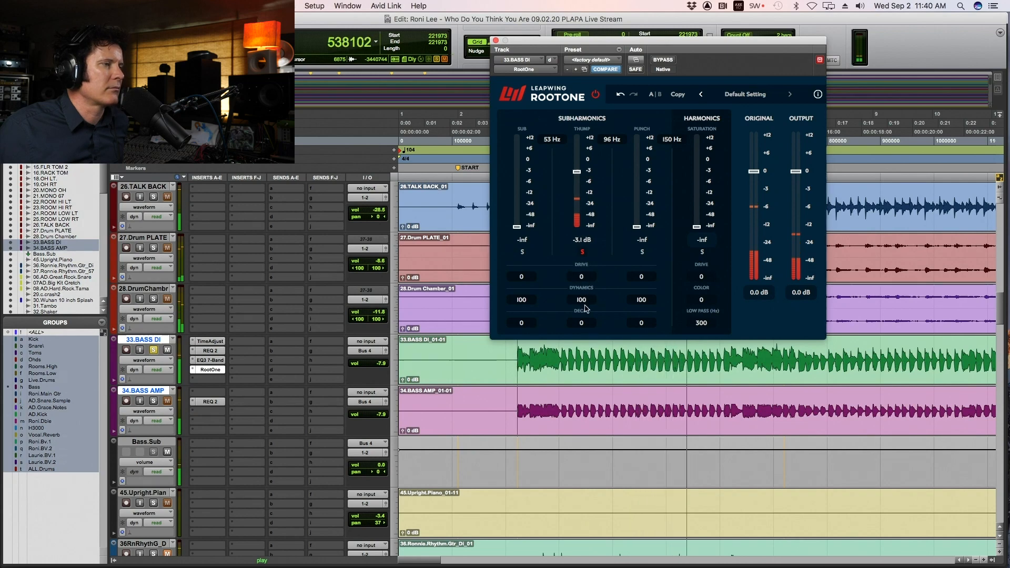
# Set the Dynamics of RootOne's Thump subharmonics to 32 while playing 33.BASS DI
pyautogui.press('space')
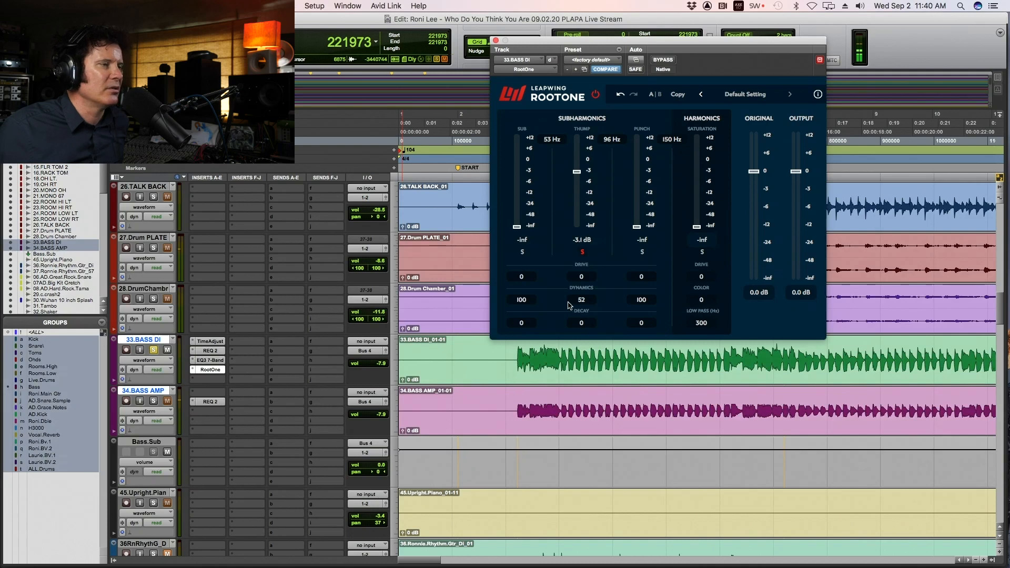
pyautogui.press('space')
pyautogui.moveTo(582, 302); pyautogui.dragTo(516, 314)
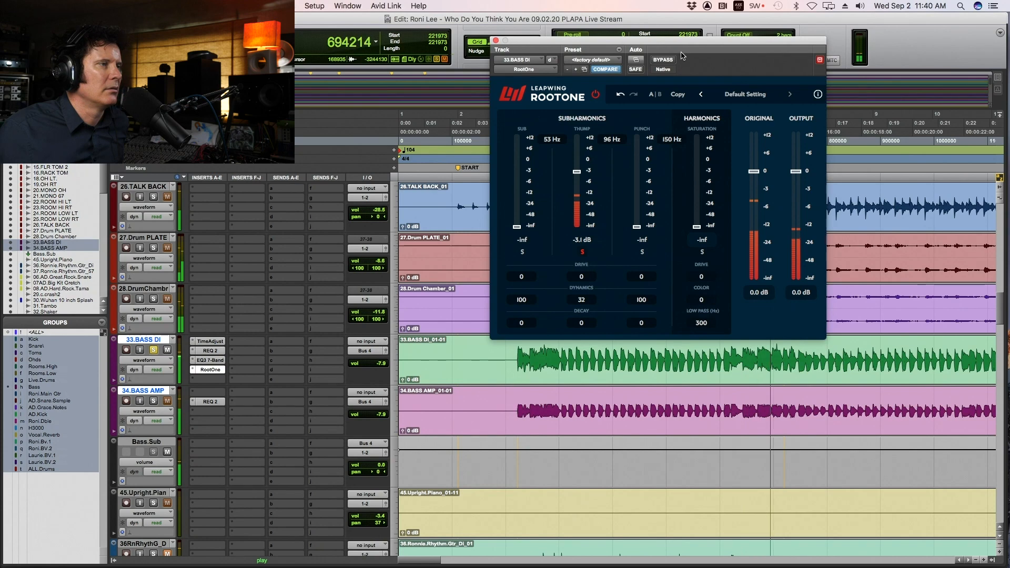
pyautogui.press('space')
pyautogui.press('space')
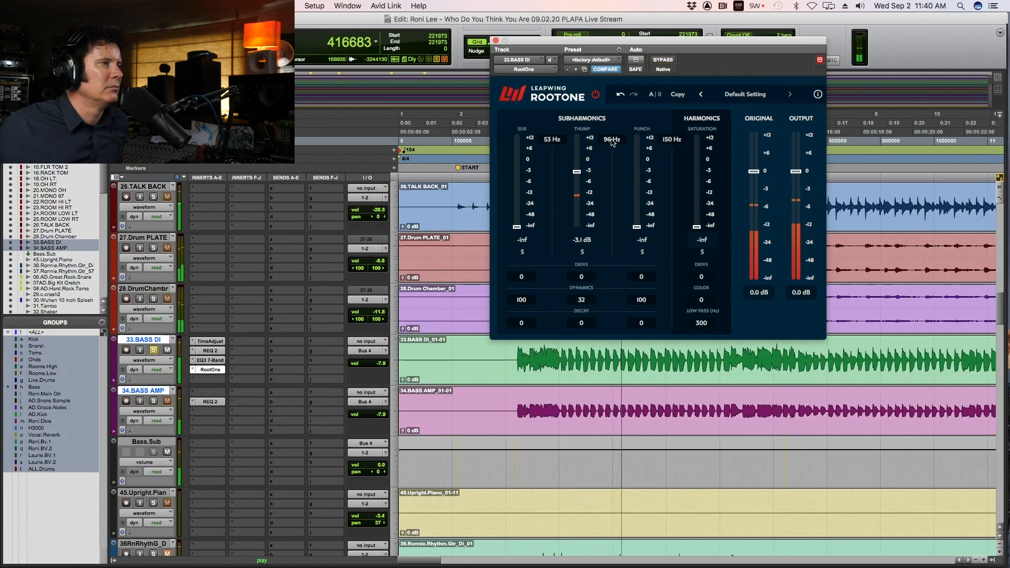
# Lower RootOne's Thump level to -20.9 dB and compare the bass with the plug-in bypassed and active
pyautogui.moveTo(577, 177); pyautogui.dragTo(579, 208)
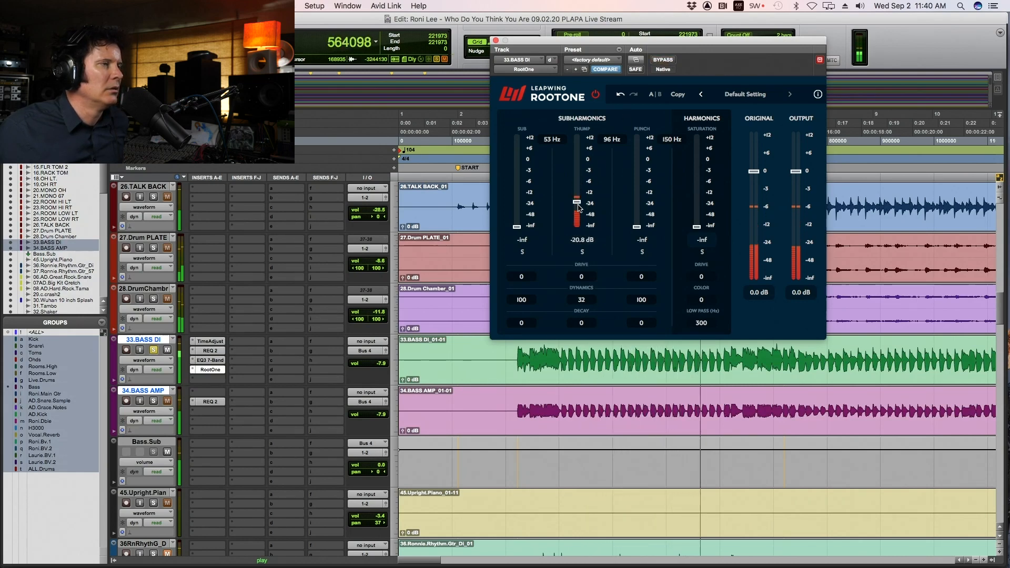
pyautogui.click(664, 61)
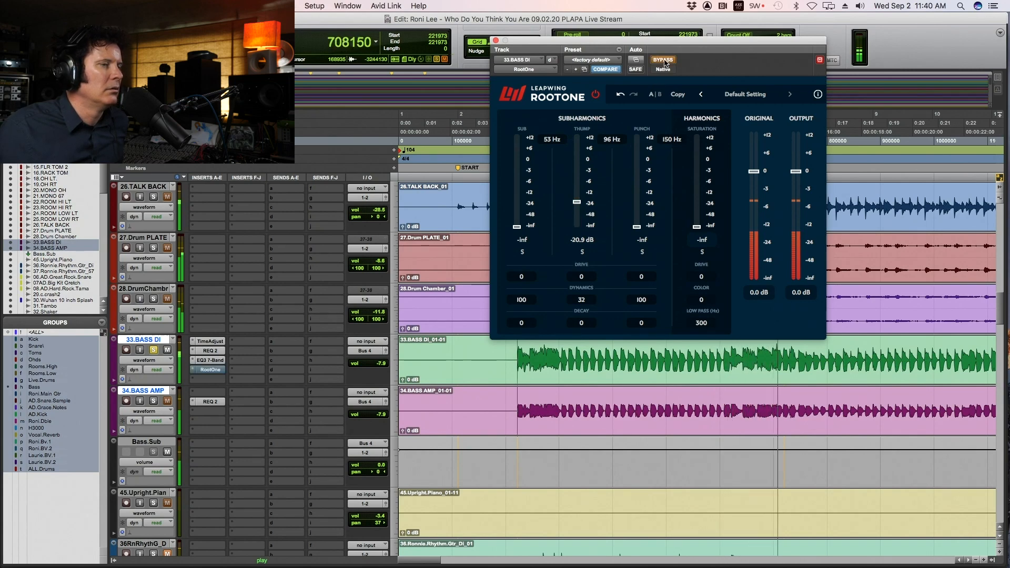
pyautogui.click(664, 61)
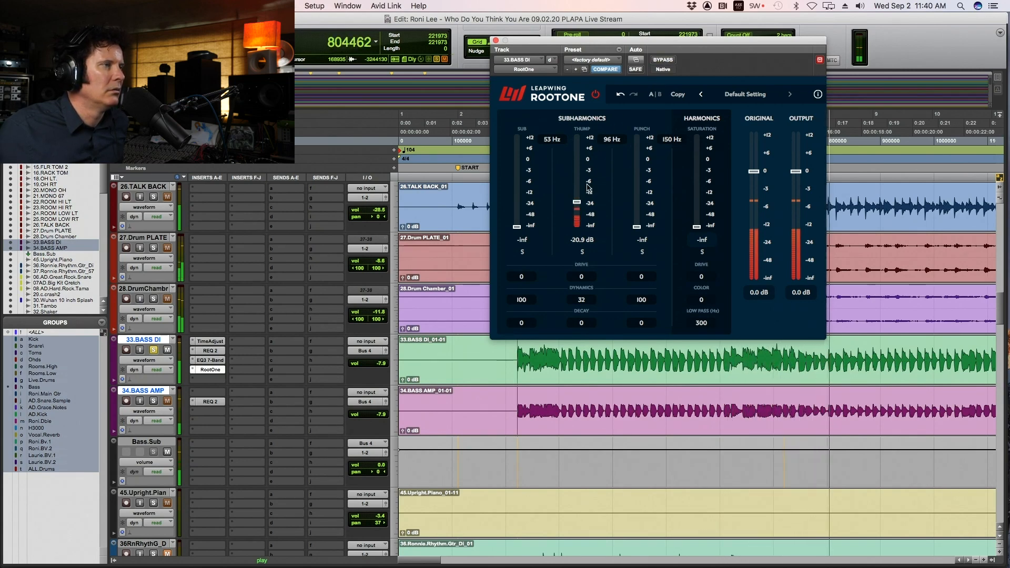
# Solo 34.BASS AMP together with 33.BASS DI and compare RootOne bypassed and active during playback
pyautogui.press('space')
pyautogui.click(153, 402)
pyautogui.press('space')
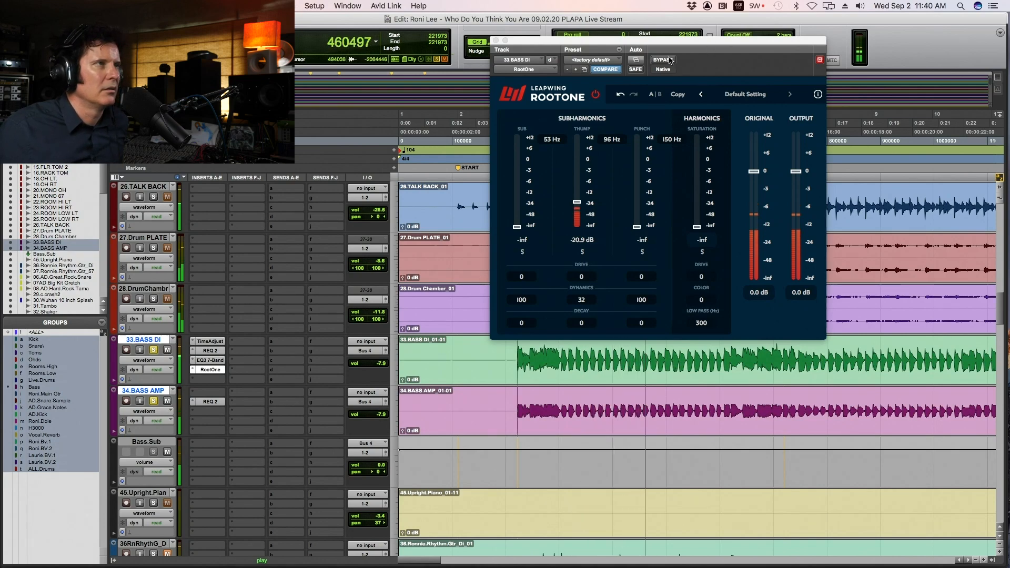
pyautogui.press('space')
pyautogui.moveTo(683, 46); pyautogui.dragTo(635, 115)
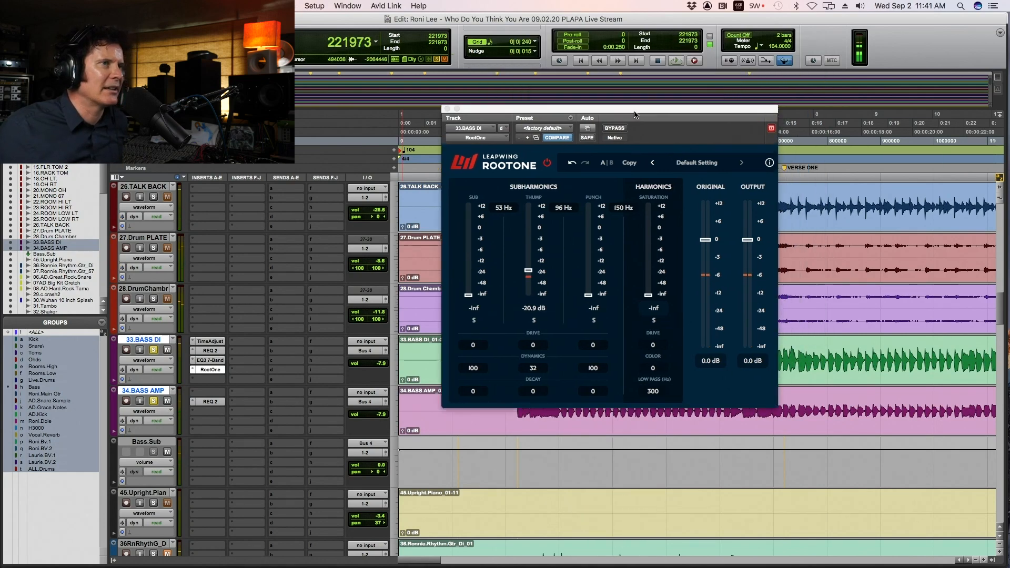
pyautogui.press('space')
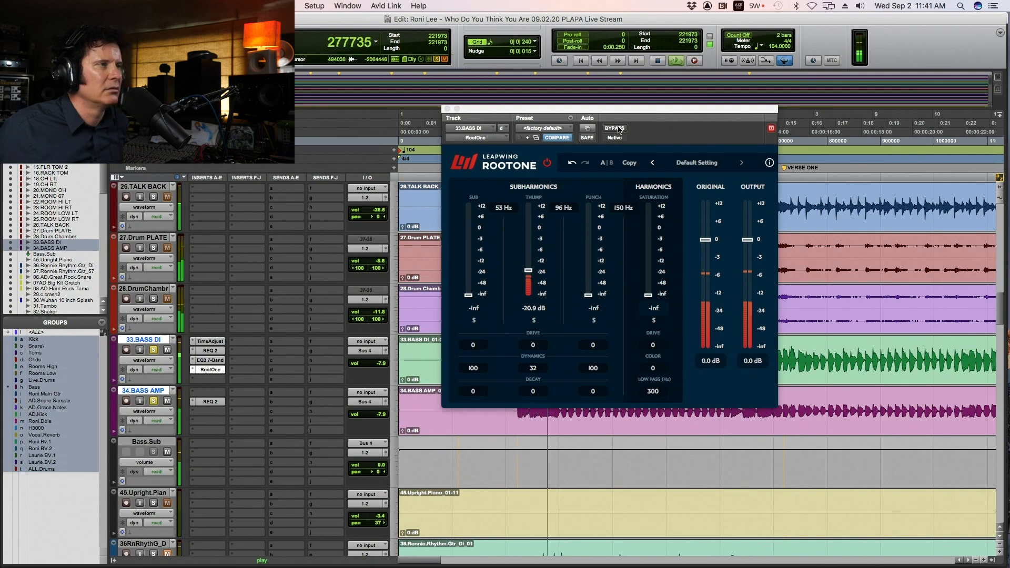
pyautogui.click(619, 130)
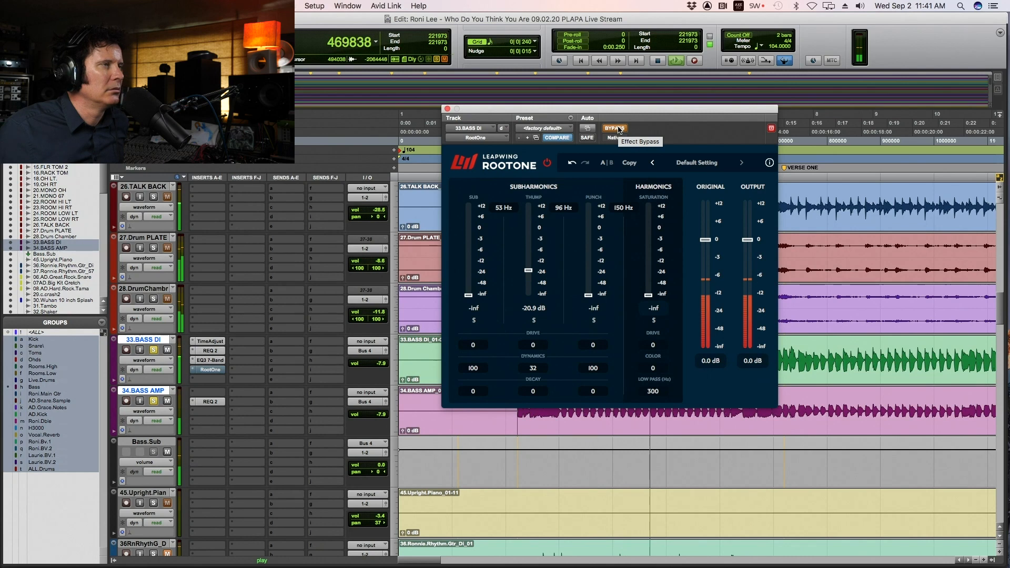
pyautogui.click(619, 130)
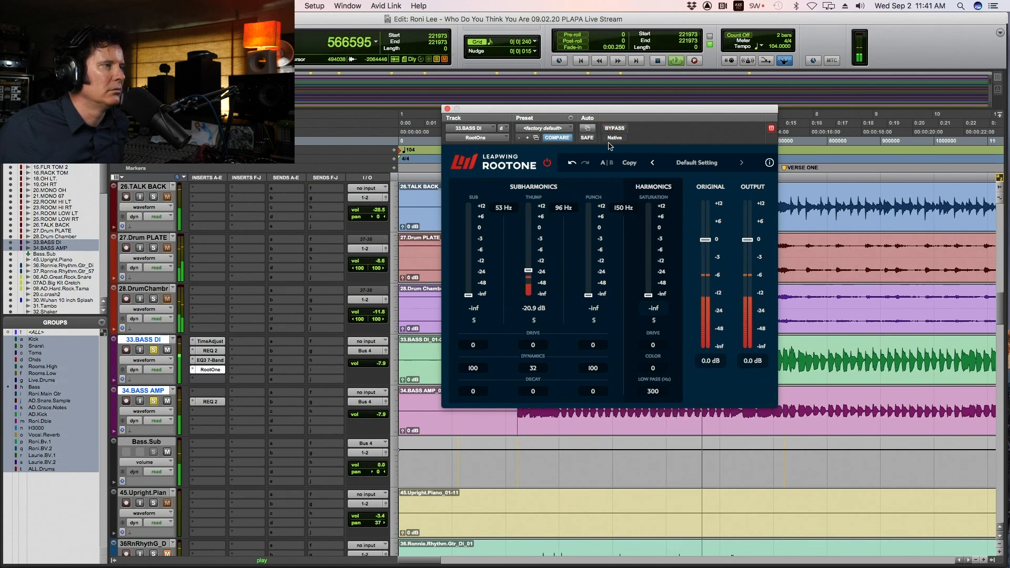
# Raise RootOne's Thump level to -17.7 dB and set its upper crossover to 90 Hz, checking against bypass
pyautogui.moveTo(530, 272); pyautogui.dragTo(531, 269)
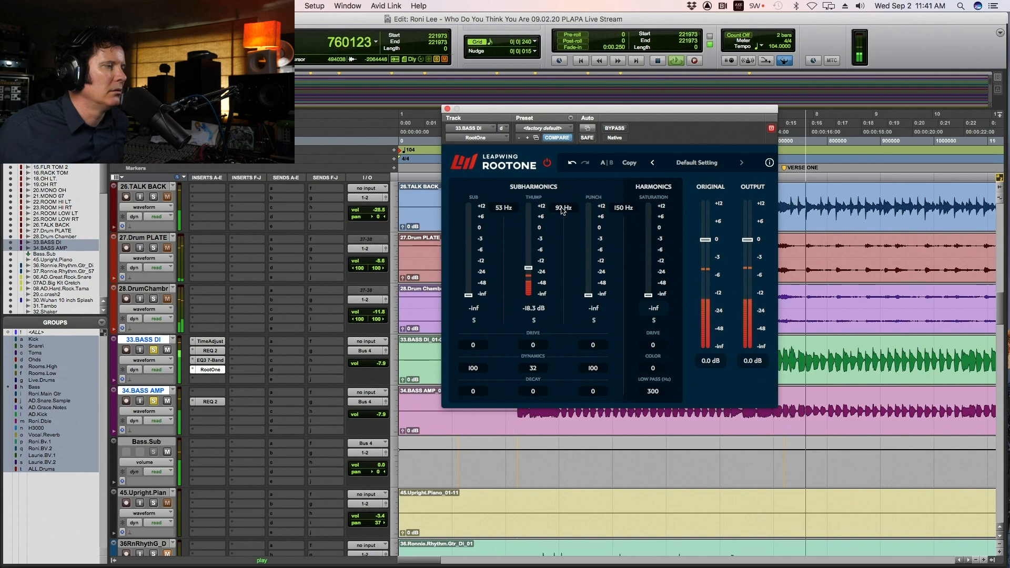
pyautogui.click(620, 129)
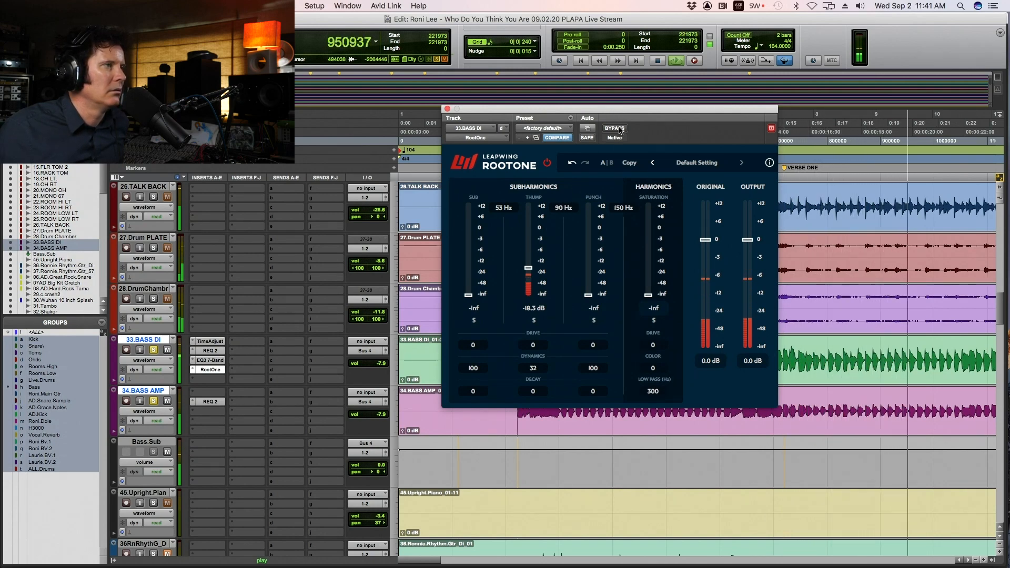
pyautogui.click(620, 129)
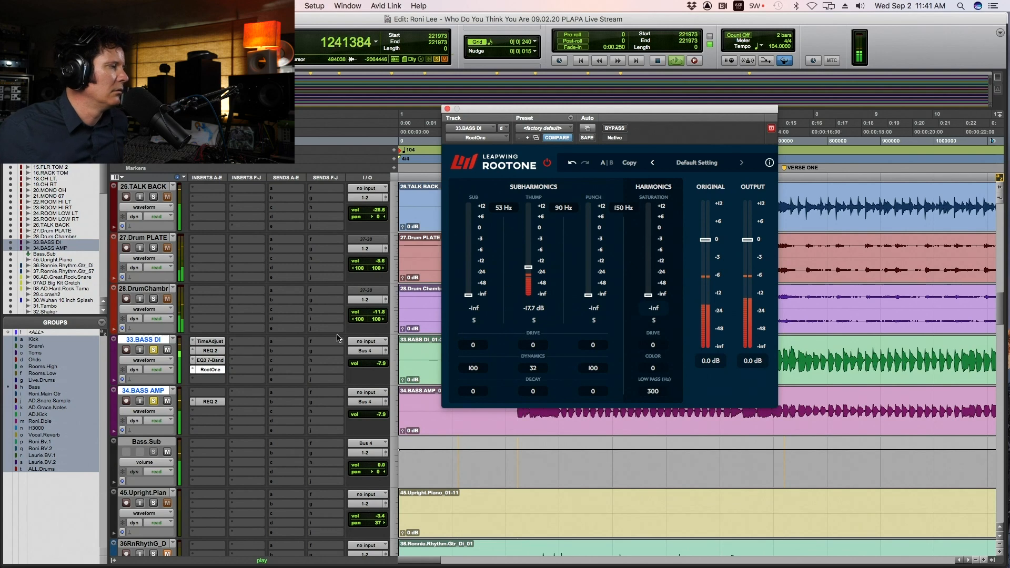
pyautogui.press('space')
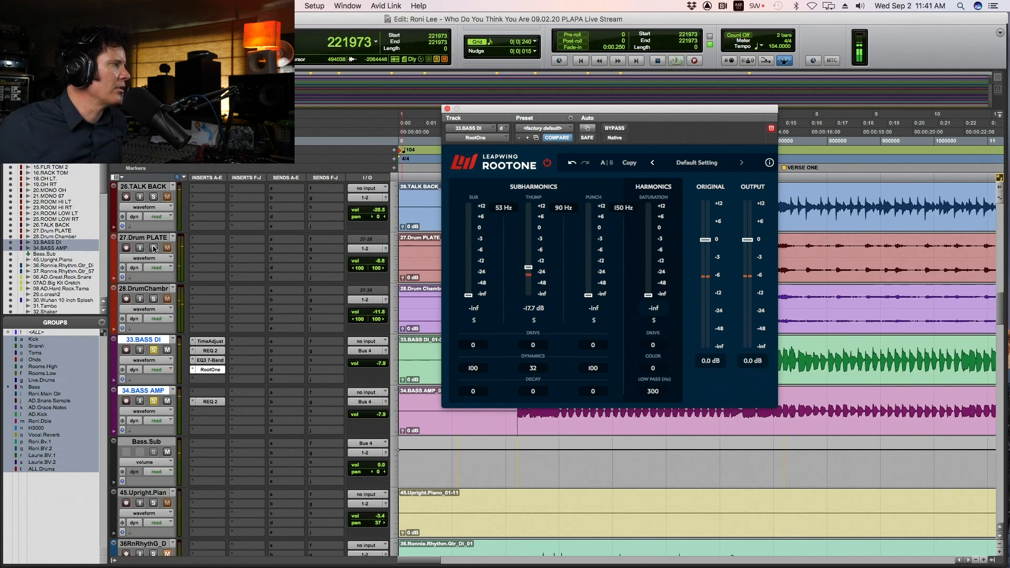
# Solo the drum tracks with the bass and raise the Bass.Sub volume to +3.0 dB during playback
pyautogui.click(154, 248)
pyautogui.press('space')
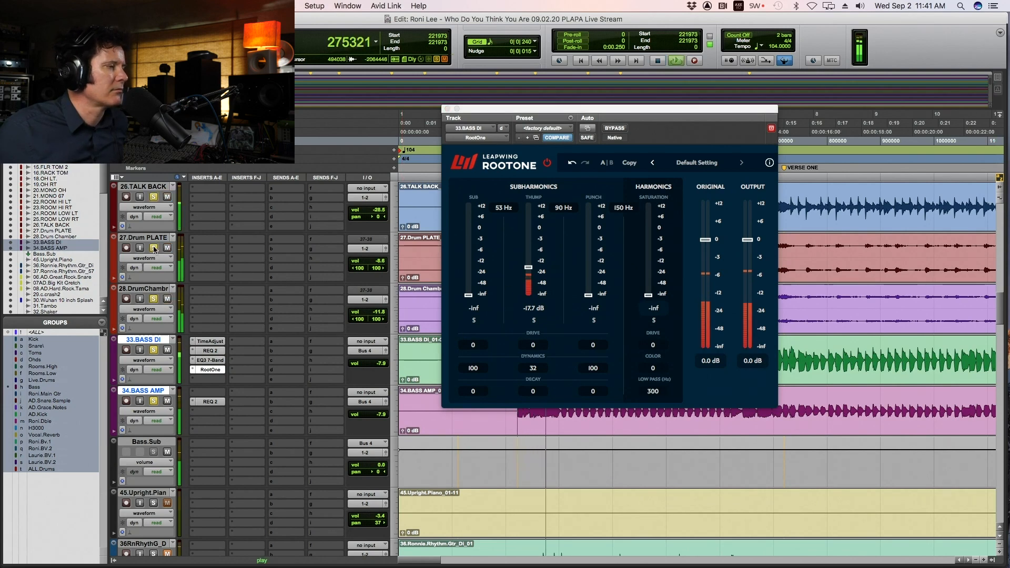
pyautogui.moveTo(374, 465); pyautogui.dragTo(372, 464)
pyautogui.press('space')
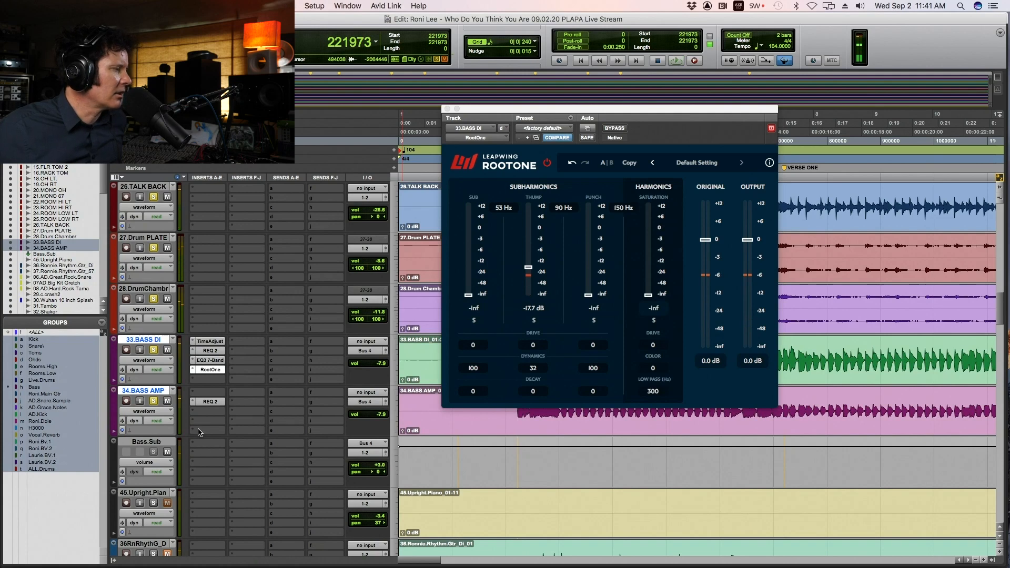
# Insert Avid's EQ3 7-Band (mono) in the first insert slot of Bass.Sub
pyautogui.click(200, 447)
pyautogui.moveTo(231, 444)
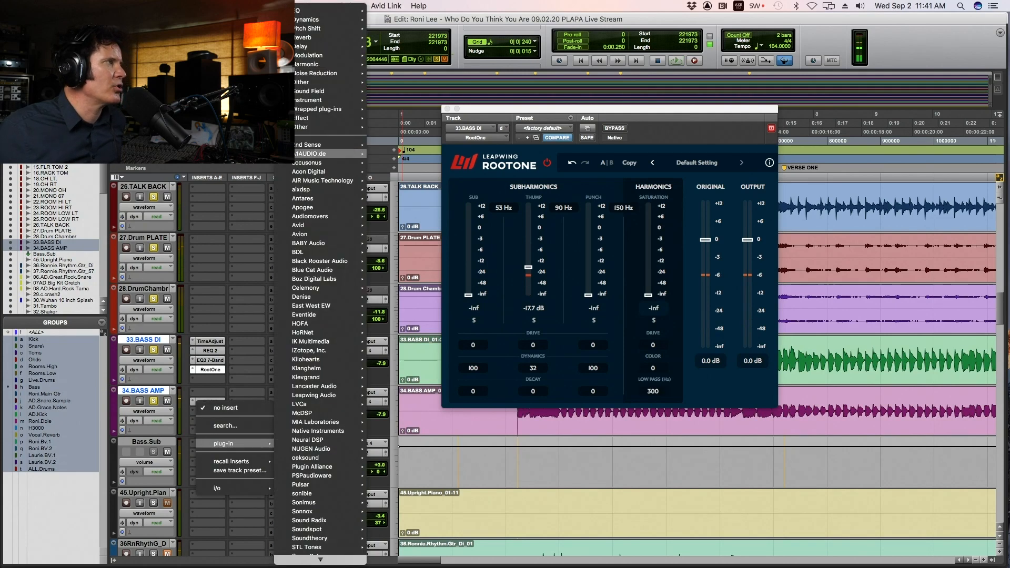
pyautogui.moveTo(297, 10)
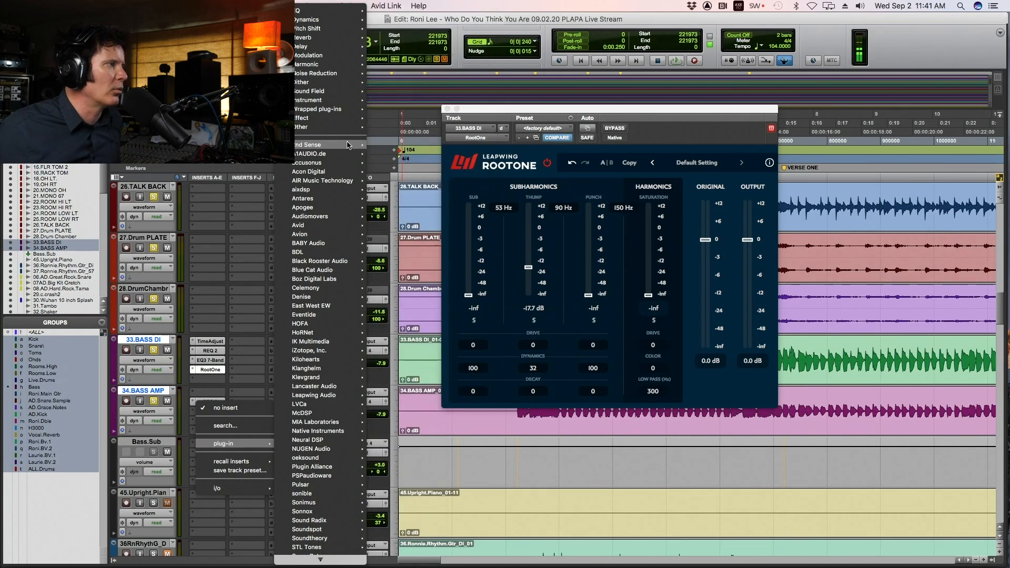
pyautogui.moveTo(321, 225)
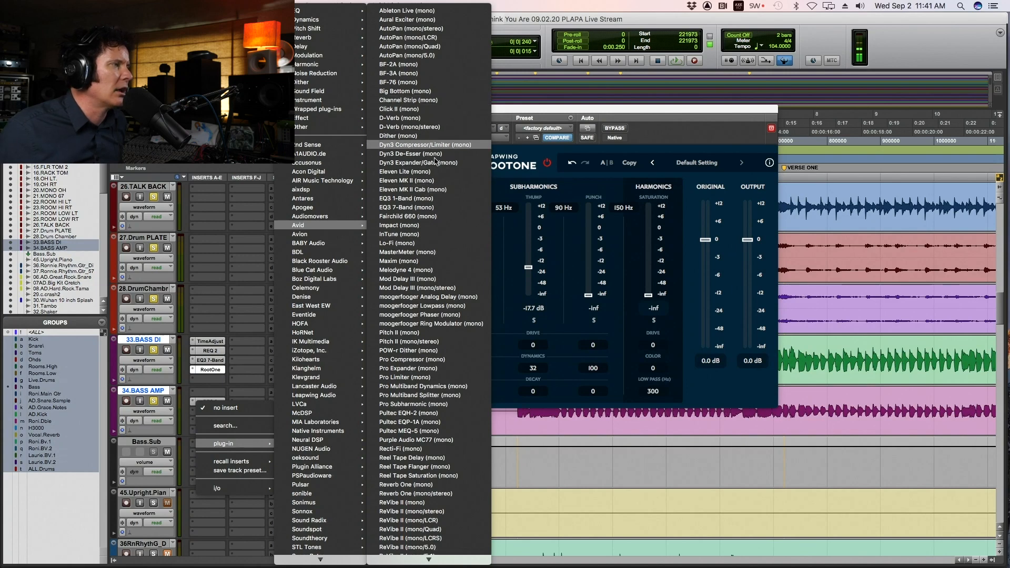
pyautogui.click(437, 208)
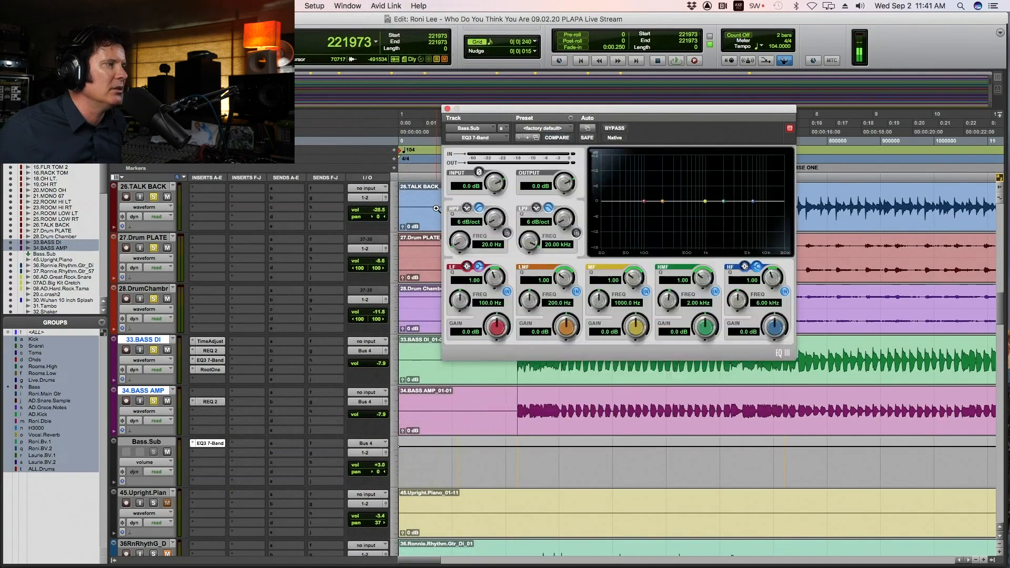
# Set EQ3's high-pass filter on Bass.Sub to 12 dB/oct at 49.9 Hz and boost the LF band 2.9 dB as a peak with Q 1.57
pyautogui.moveTo(460, 243); pyautogui.dragTo(493, 201)
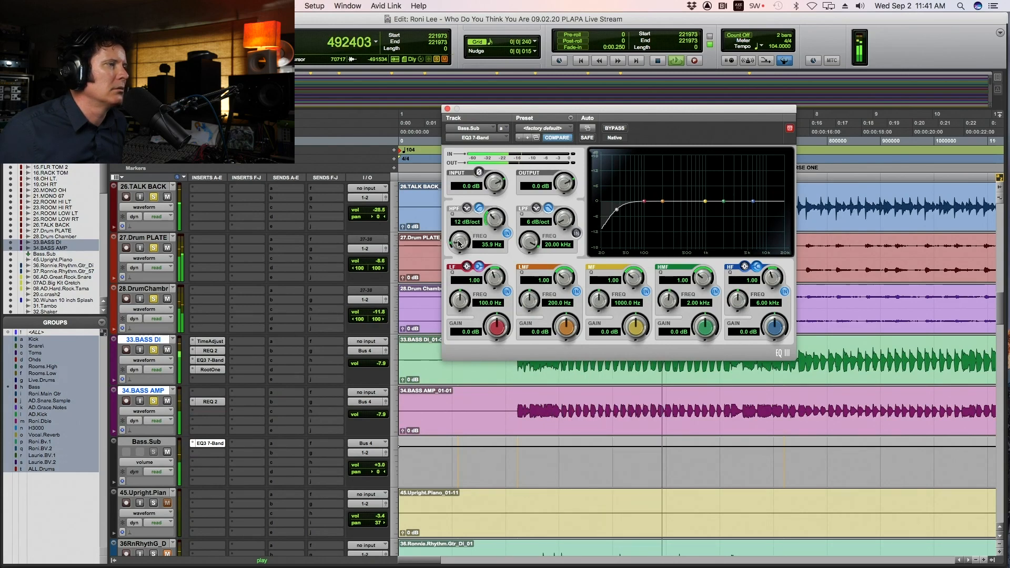
pyautogui.moveTo(459, 243); pyautogui.dragTo(459, 240)
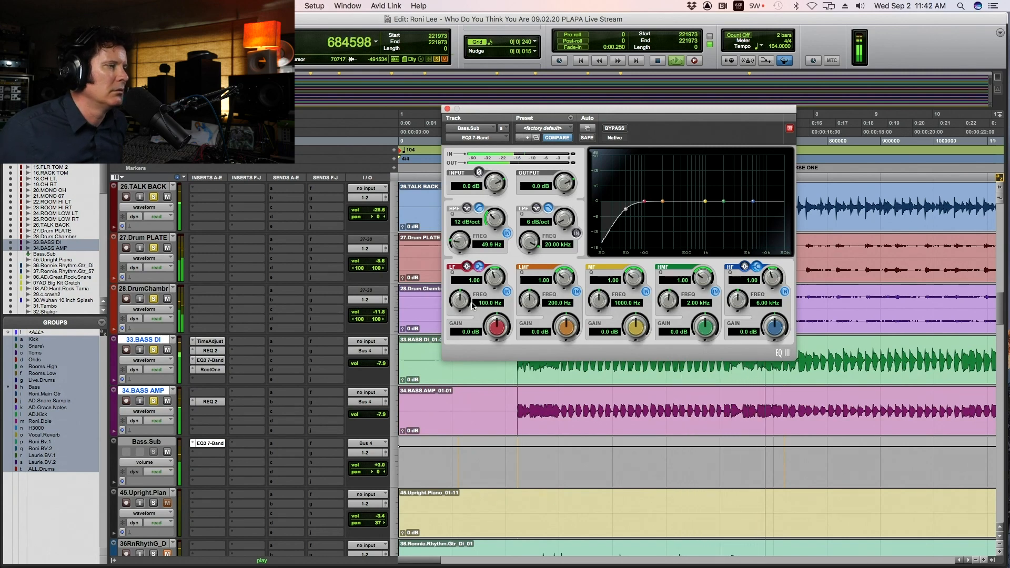
pyautogui.moveTo(497, 325); pyautogui.dragTo(498, 313)
pyautogui.moveTo(493, 277); pyautogui.dragTo(494, 272)
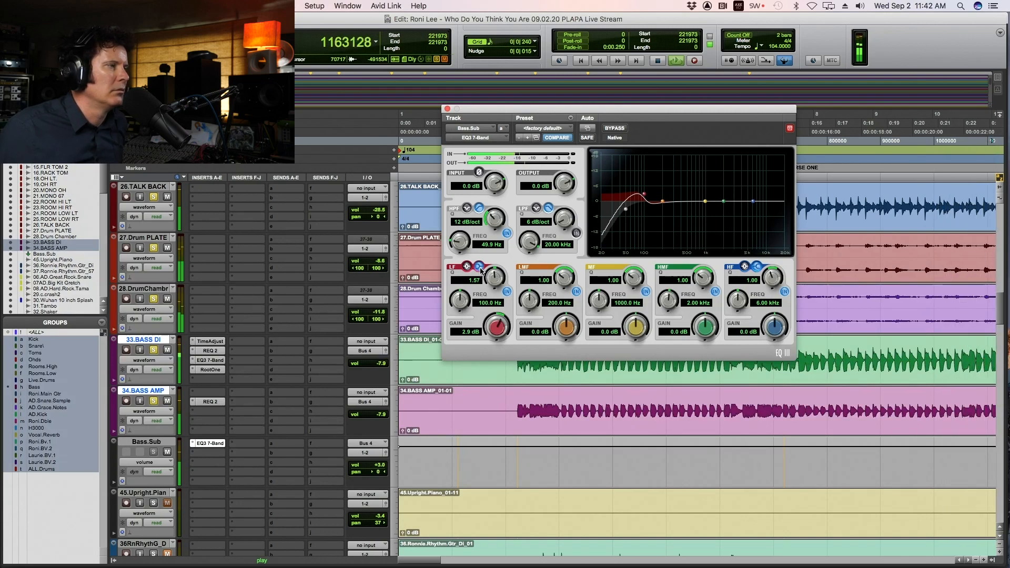
pyautogui.click(467, 267)
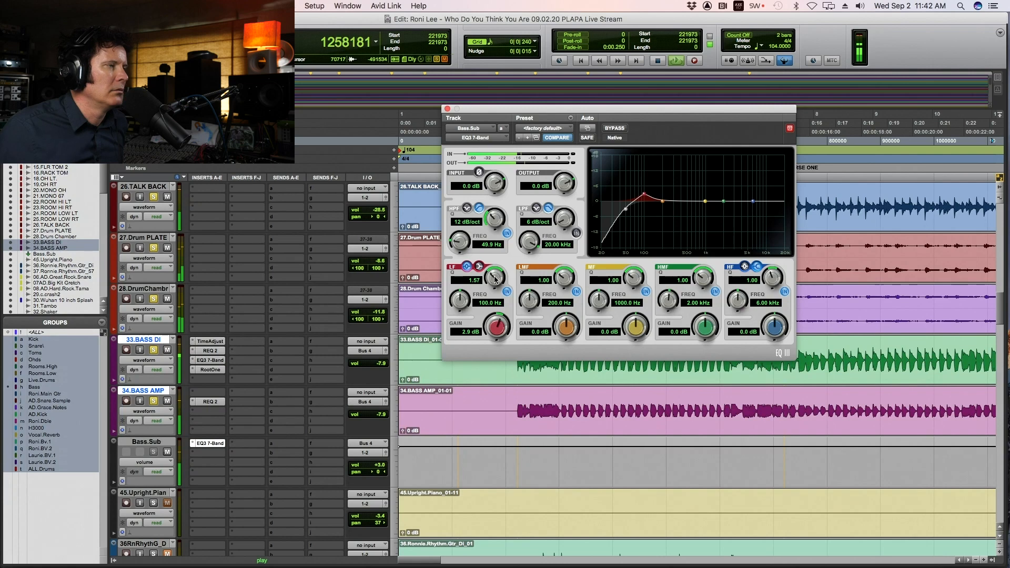
# Compare the bass sound with Bass.Sub's EQ3 7-Band bypassed and active over repeated playback
pyautogui.click(615, 129)
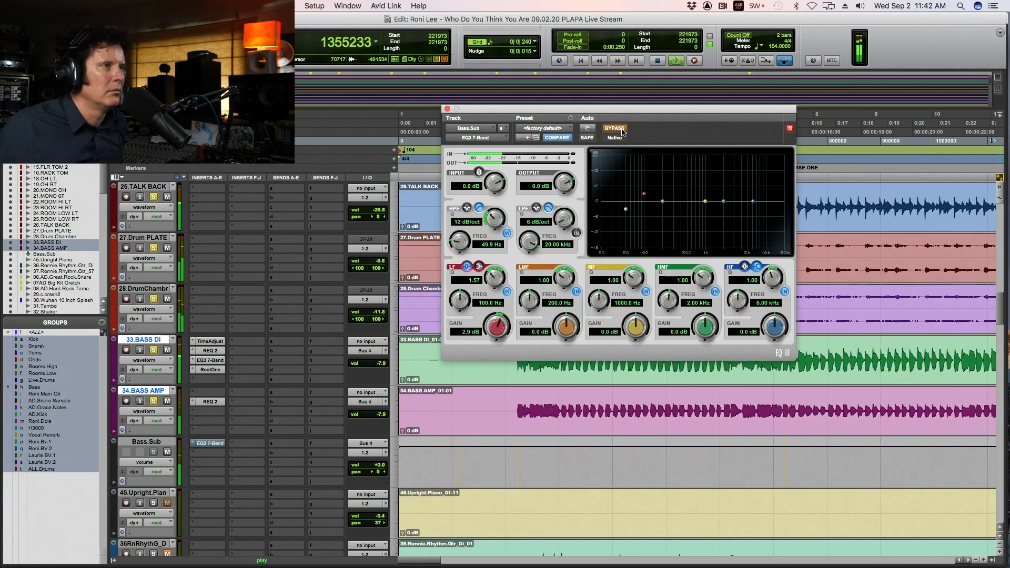
pyautogui.click(621, 130)
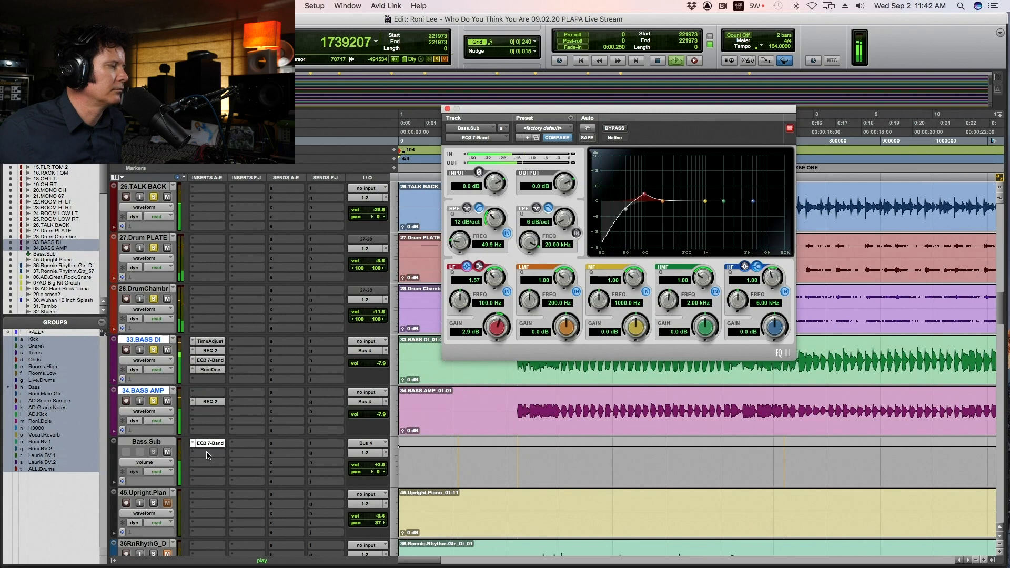
pyautogui.click(154, 401)
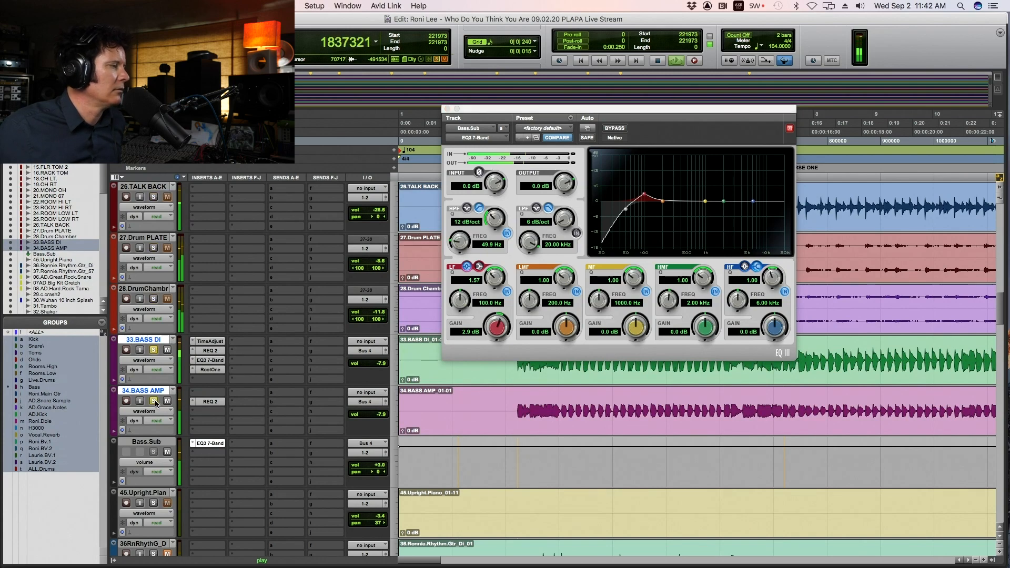
pyautogui.click(623, 129)
pyautogui.click(623, 129)
pyautogui.click(622, 131)
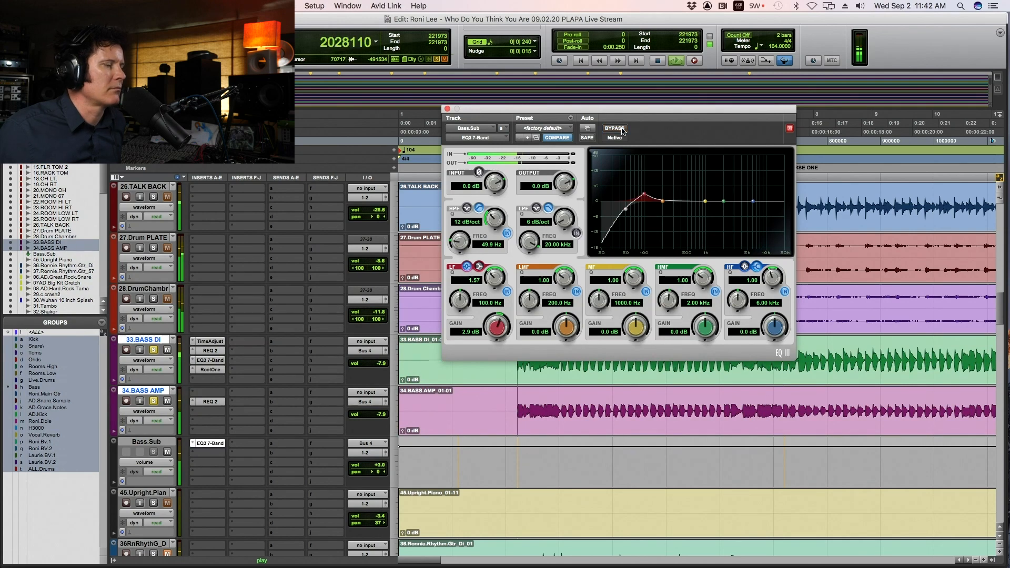
pyautogui.press('space')
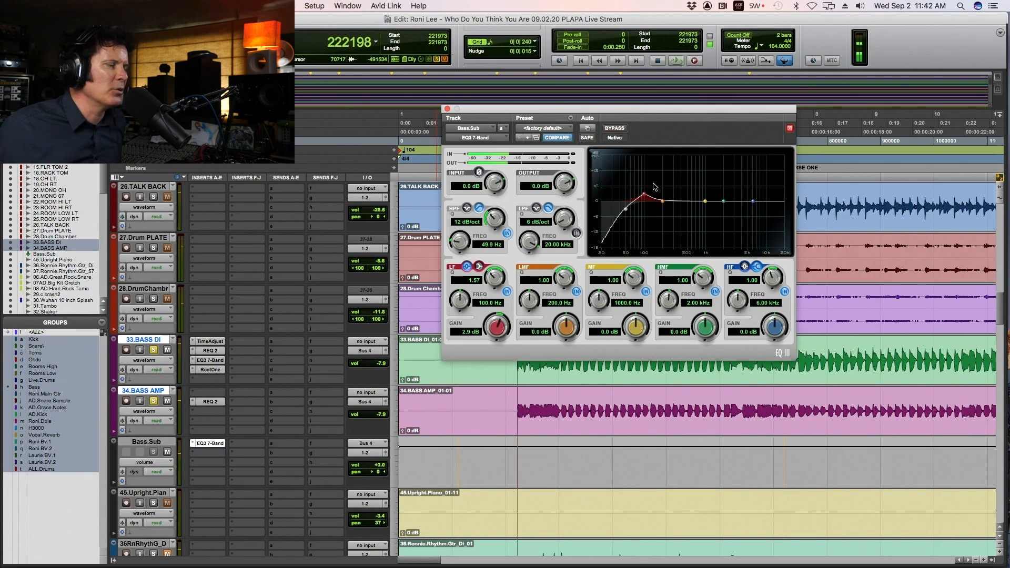
pyautogui.press('space')
pyautogui.press('space')
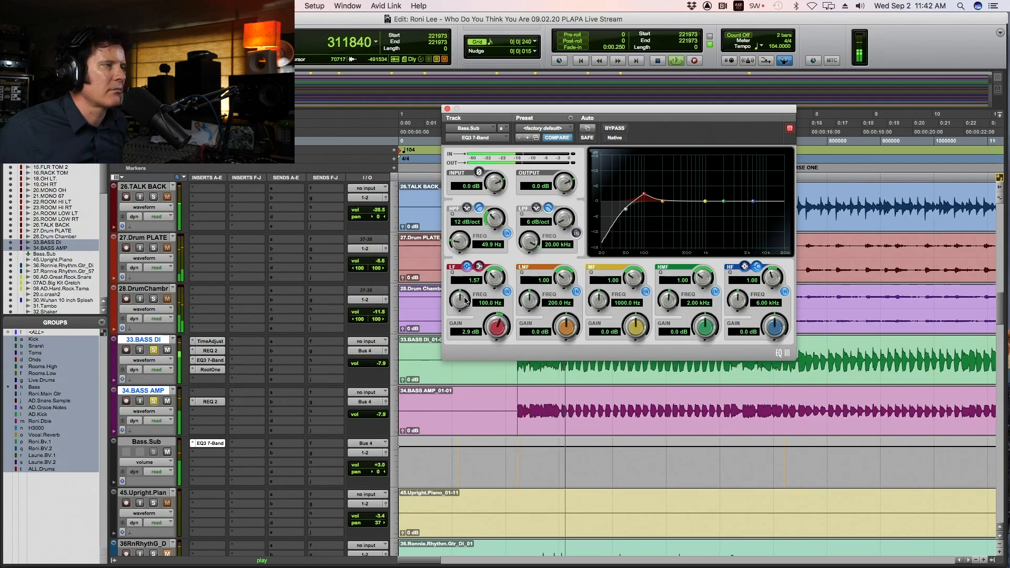
pyautogui.click(623, 129)
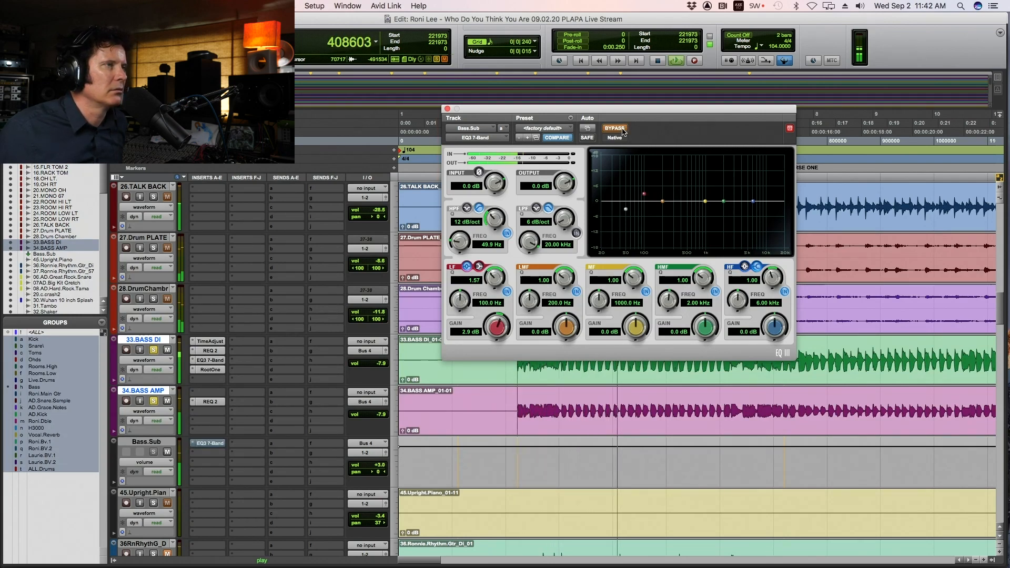
pyautogui.click(622, 129)
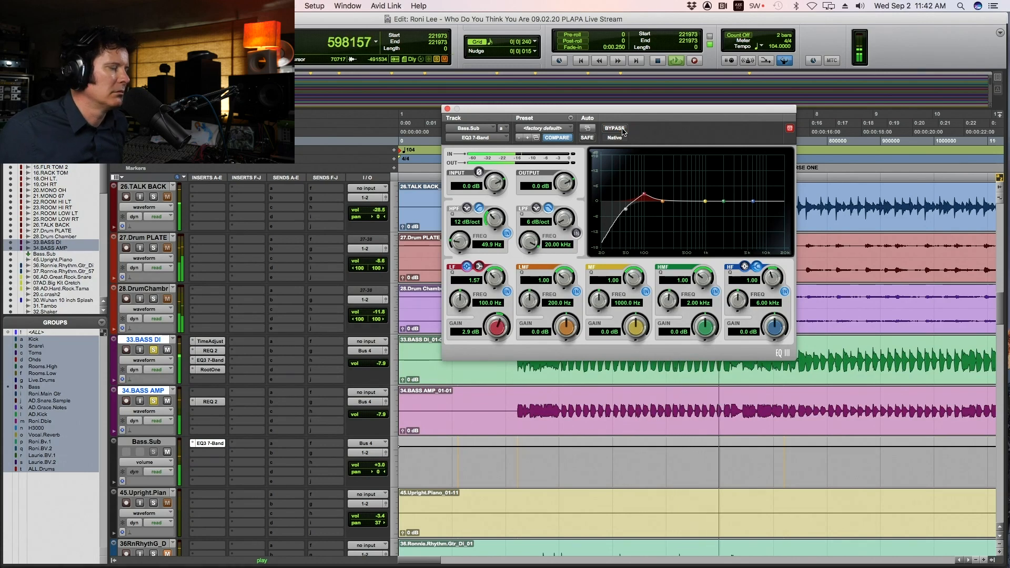
pyautogui.press('space')
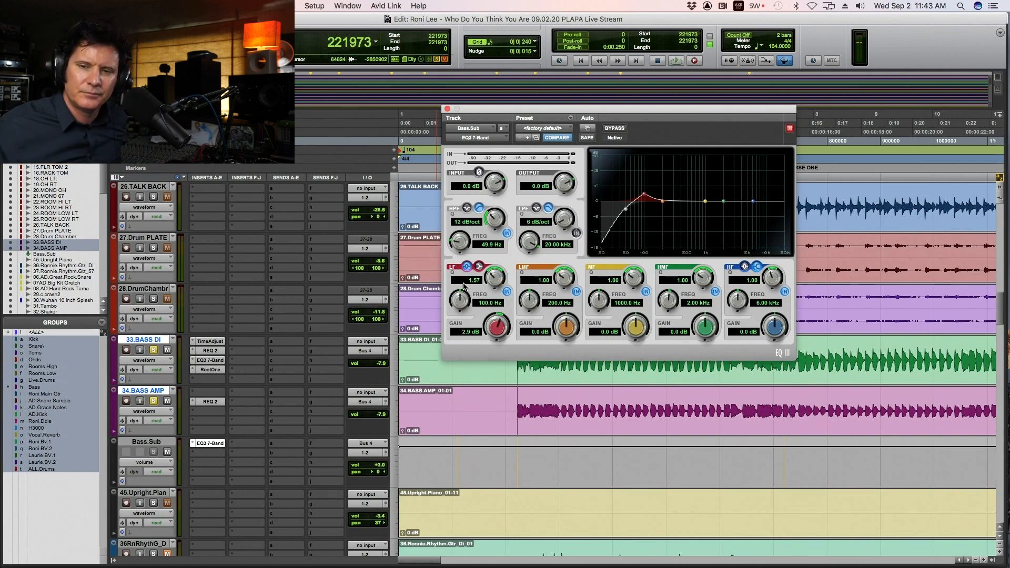
pyautogui.press('space')
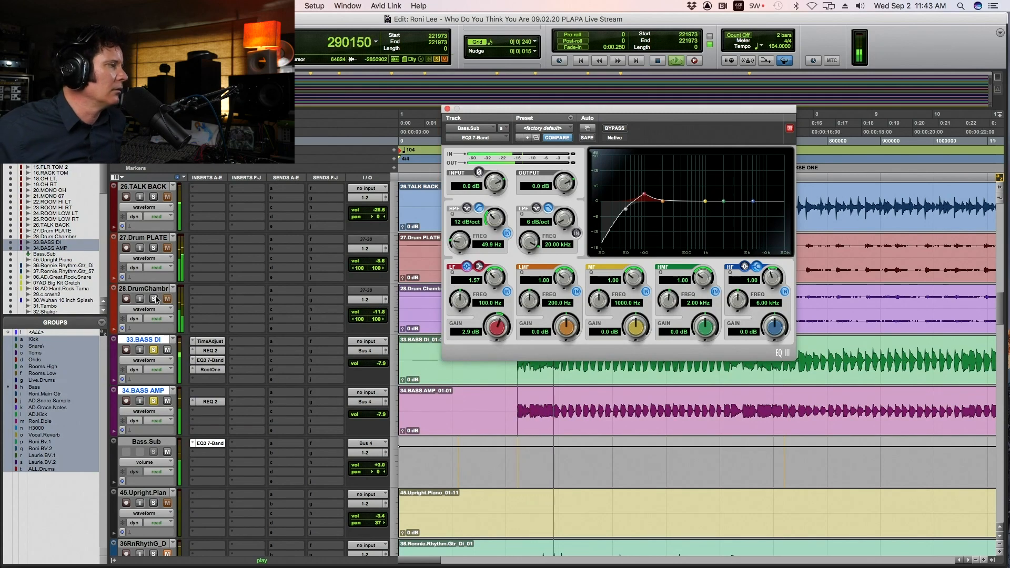
# Audition the bass with the drum tracks soloed alongside it
pyautogui.moveTo(153, 197); pyautogui.dragTo(155, 299)
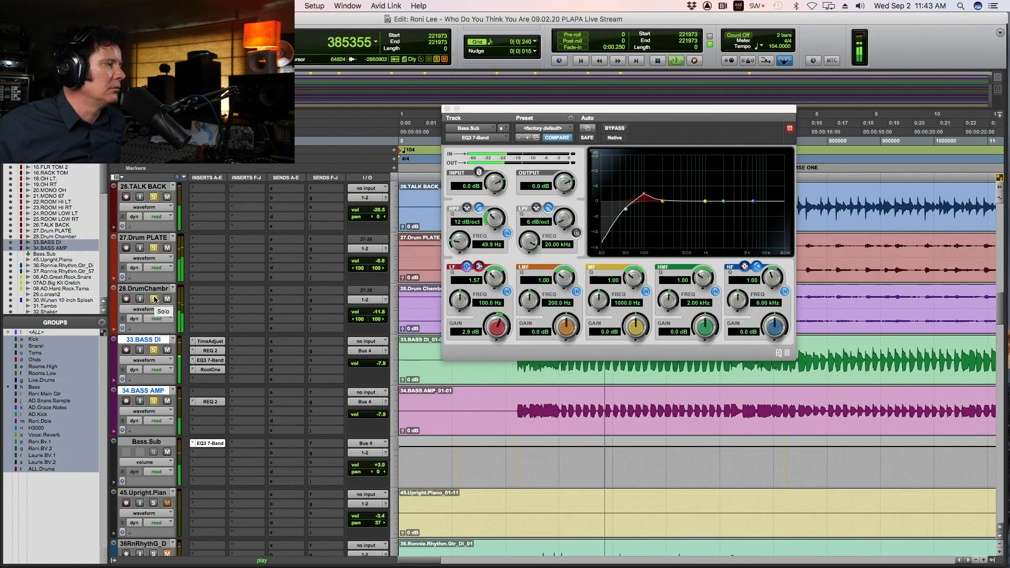
pyautogui.press('space')
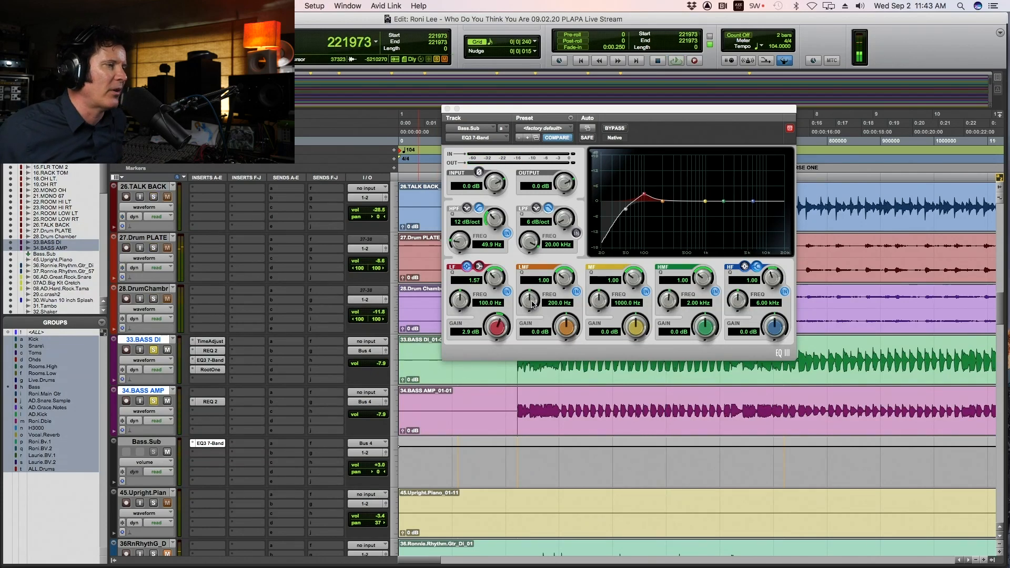
# Set Bass.Sub's EQ3 to LF 7.6 dB at 101.6 Hz with Q 2.19, LMF frequency 215.0 Hz, and MF gain 6.8 dB
pyautogui.moveTo(527, 305); pyautogui.dragTo(530, 300)
pyautogui.press('space')
pyautogui.moveTo(636, 324)
pyautogui.mouseDown()
pyautogui.moveTo(636, 300)
pyautogui.moveTo(636, 312)
pyautogui.mouseUp()
pyautogui.moveTo(498, 330); pyautogui.dragTo(500, 324)
pyautogui.press('space')
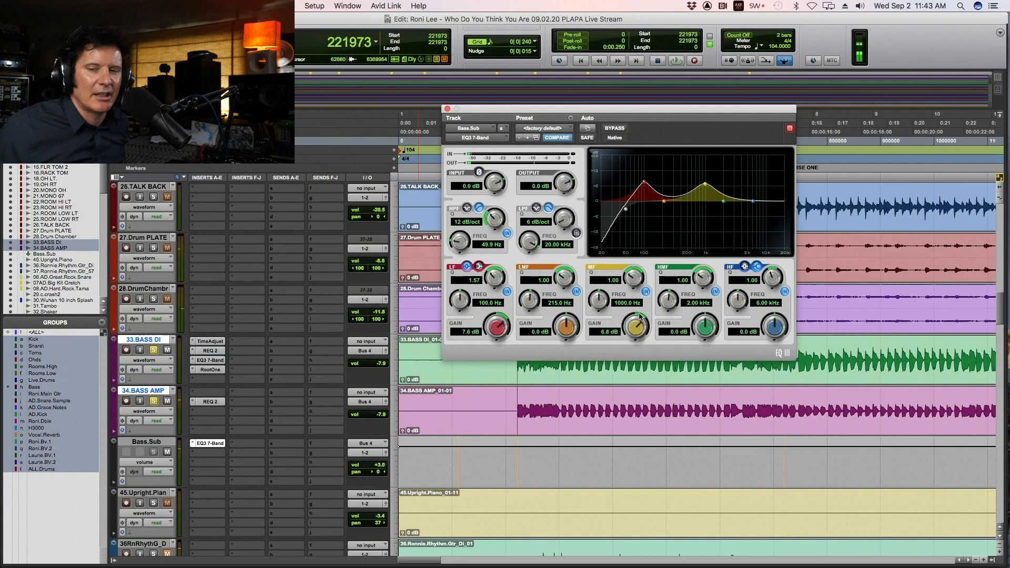
pyautogui.press('space')
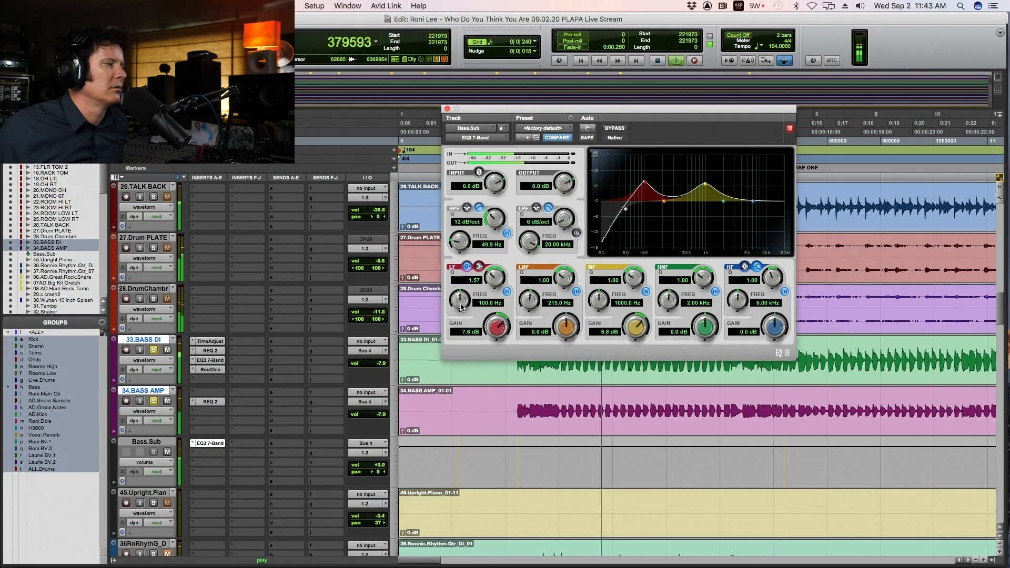
pyautogui.moveTo(467, 308); pyautogui.dragTo(488, 268)
pyautogui.press('space')
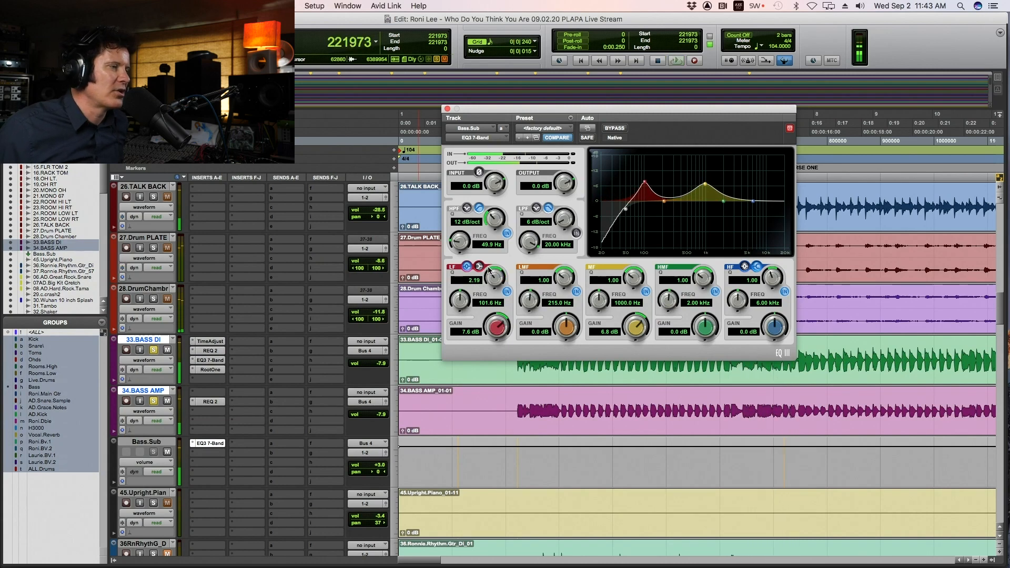
# Compare the bass with the bass DI's RootOne bypassed and active over repeated playback, soloing the drum tracks back in
pyautogui.press('space')
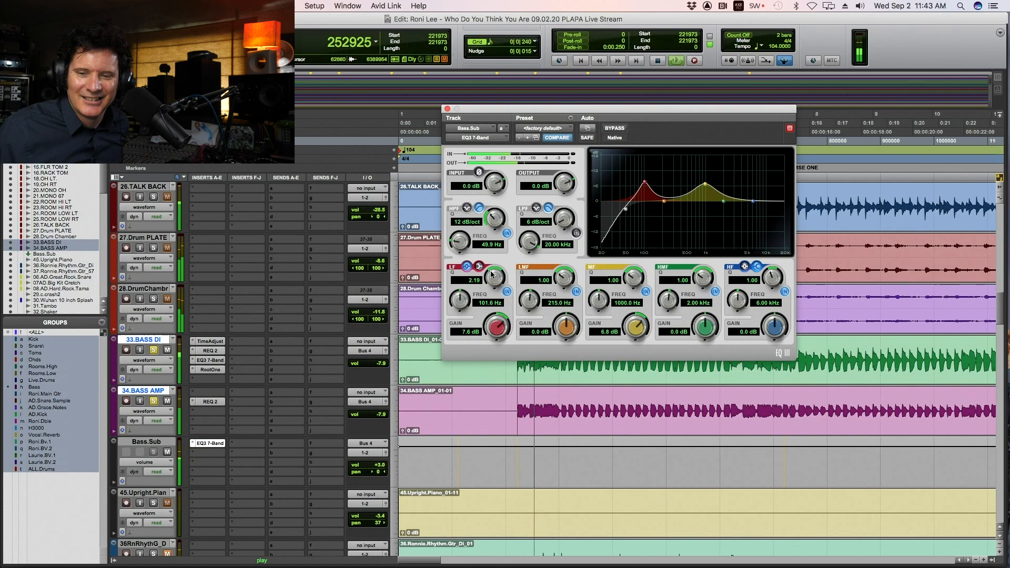
pyautogui.click(213, 371)
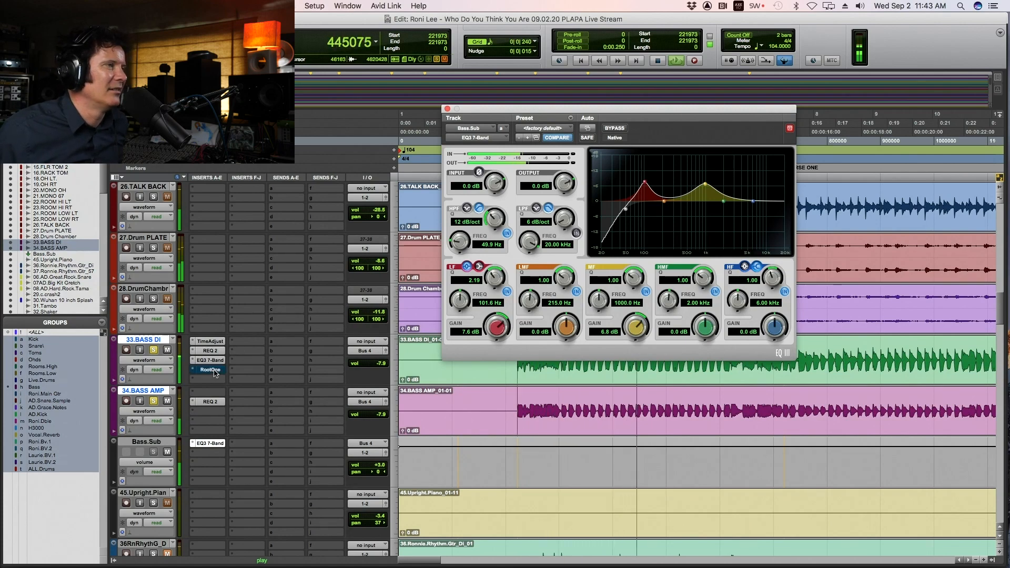
pyautogui.press('space')
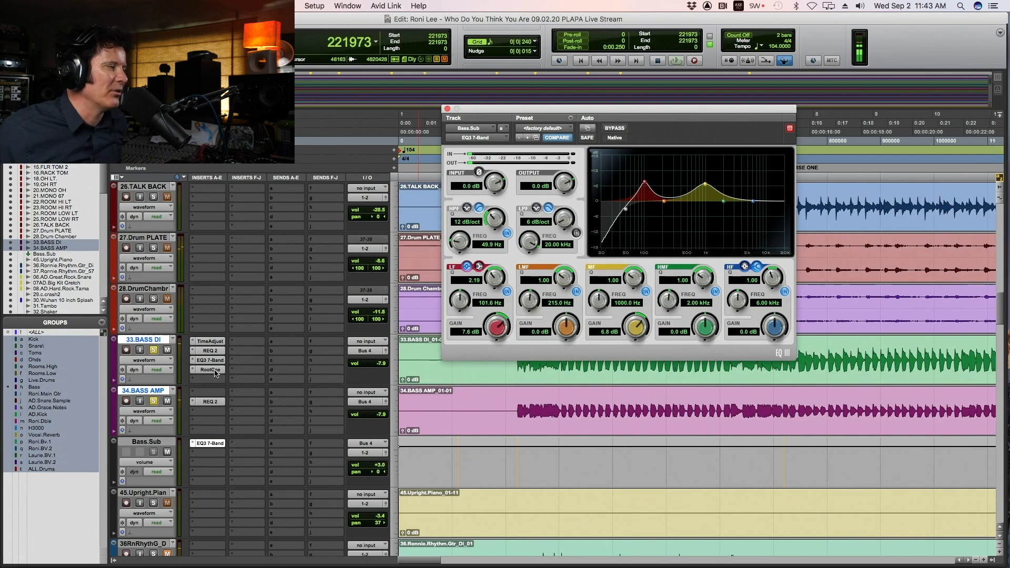
pyautogui.press('space')
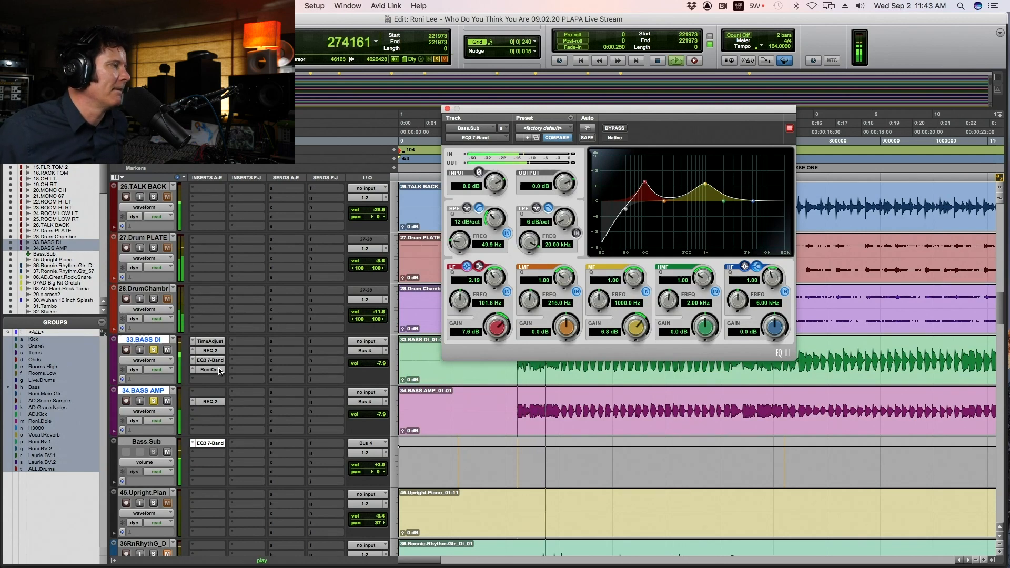
pyautogui.click(154, 299)
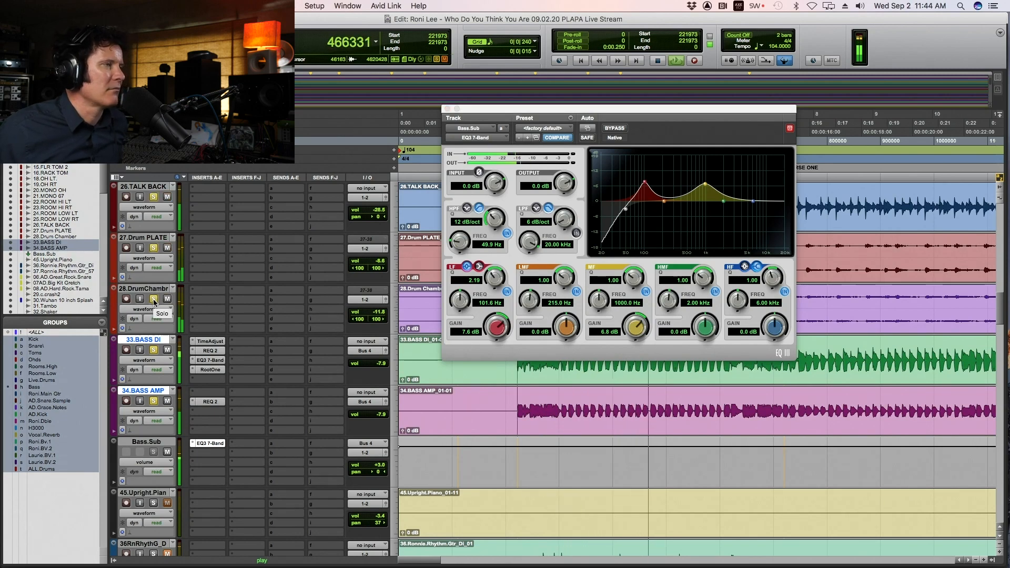
pyautogui.press('space')
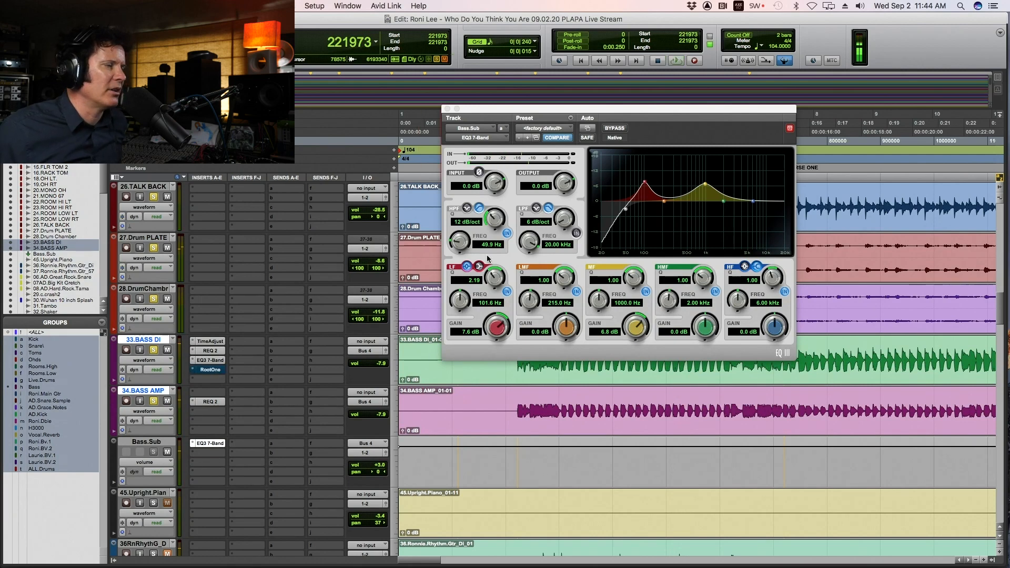
# Reduce the Bass.Sub EQ3 boosts to 4.1 dB on LF and 2.1 dB on MF, and check them in playback
pyautogui.click(460, 298)
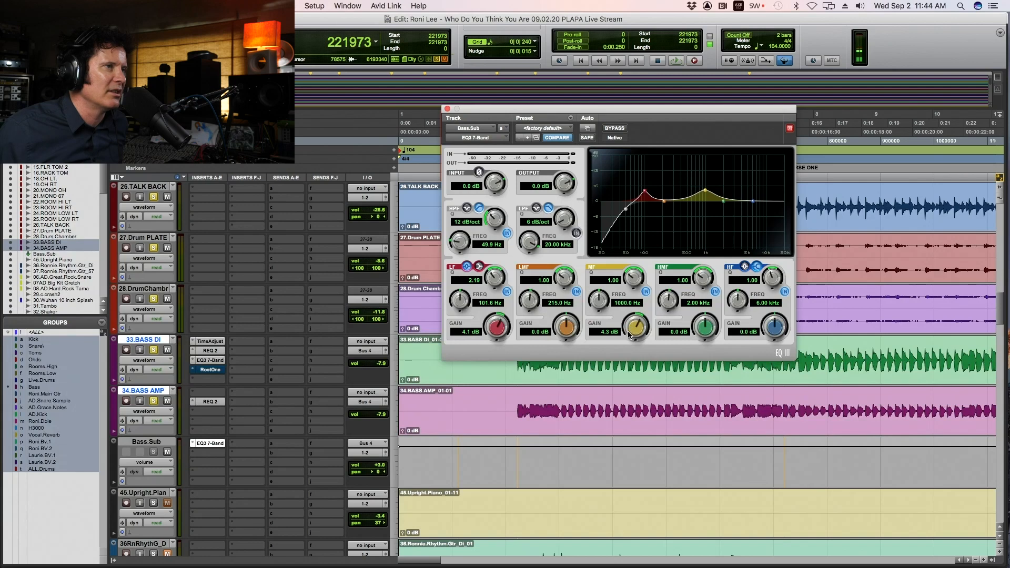
pyautogui.press('space')
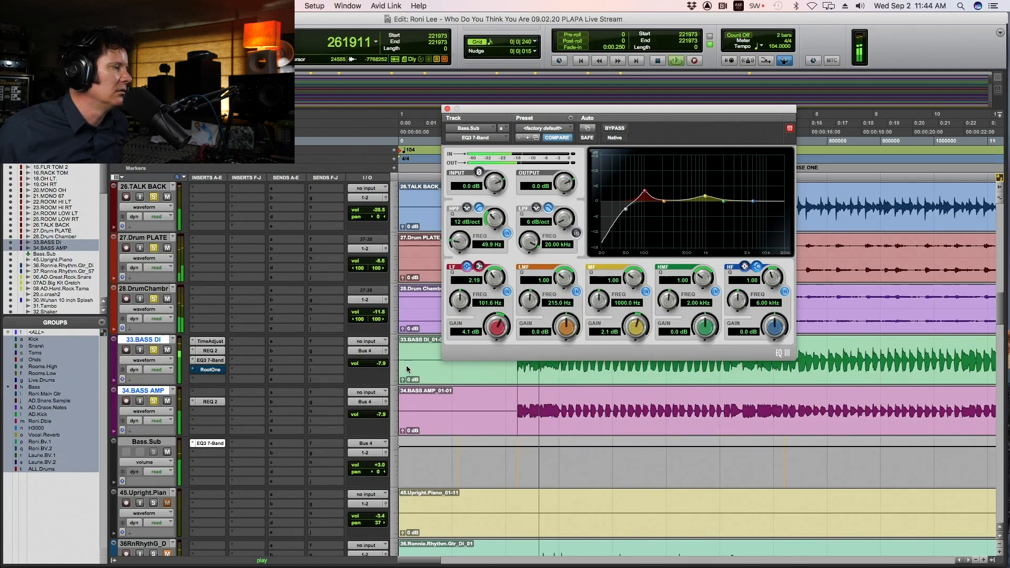
pyautogui.press('space')
# Raise the Thump level in the bass DI's RootOne to -5.7 dB during playback
pyautogui.click(217, 370)
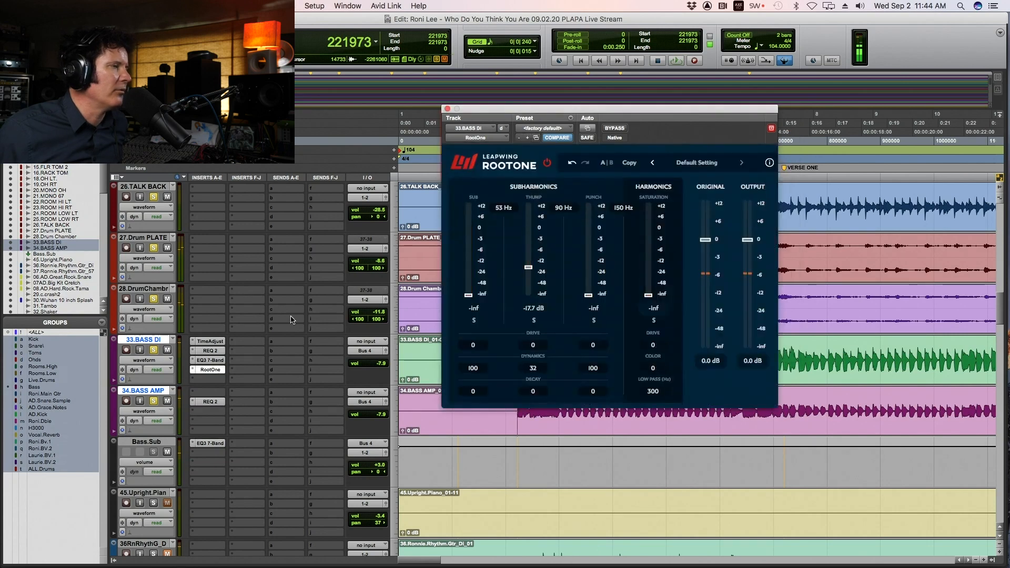
pyautogui.press('space')
pyautogui.moveTo(528, 268); pyautogui.dragTo(532, 252)
# Compare RootOne bypassed and active on the bass DI, unsolo the drum tracks, and leave RootOne bypassed
pyautogui.keyDown('super'); pyautogui.click(218, 370); pyautogui.keyUp('super')
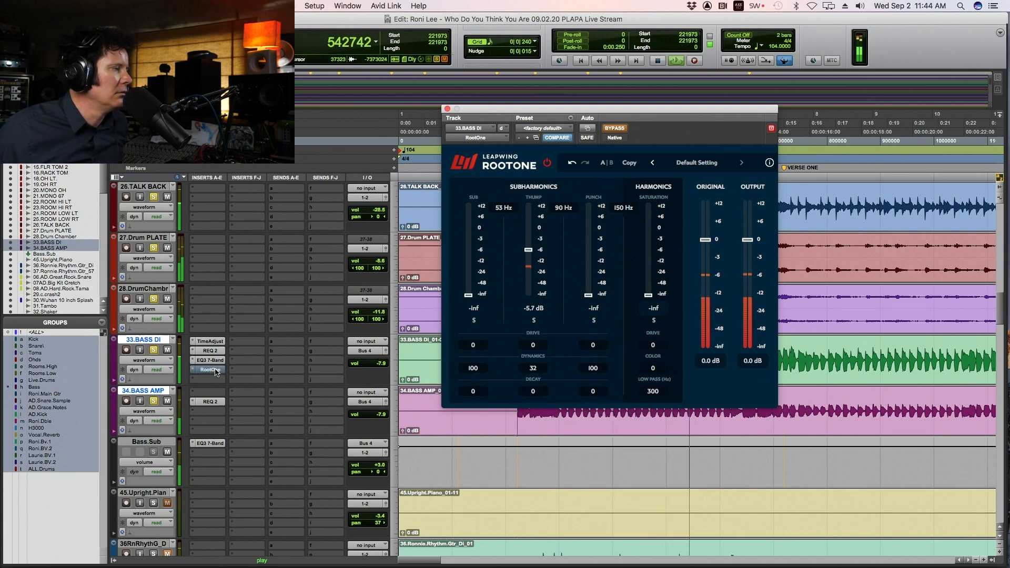
pyautogui.click(153, 299)
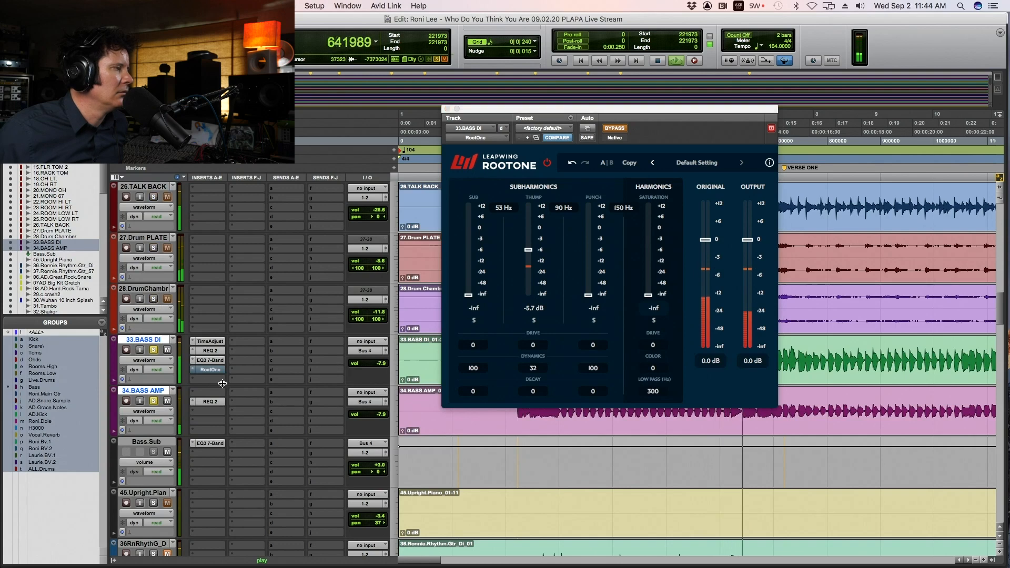
pyautogui.keyDown('super'); pyautogui.click(217, 371); pyautogui.keyUp('super')
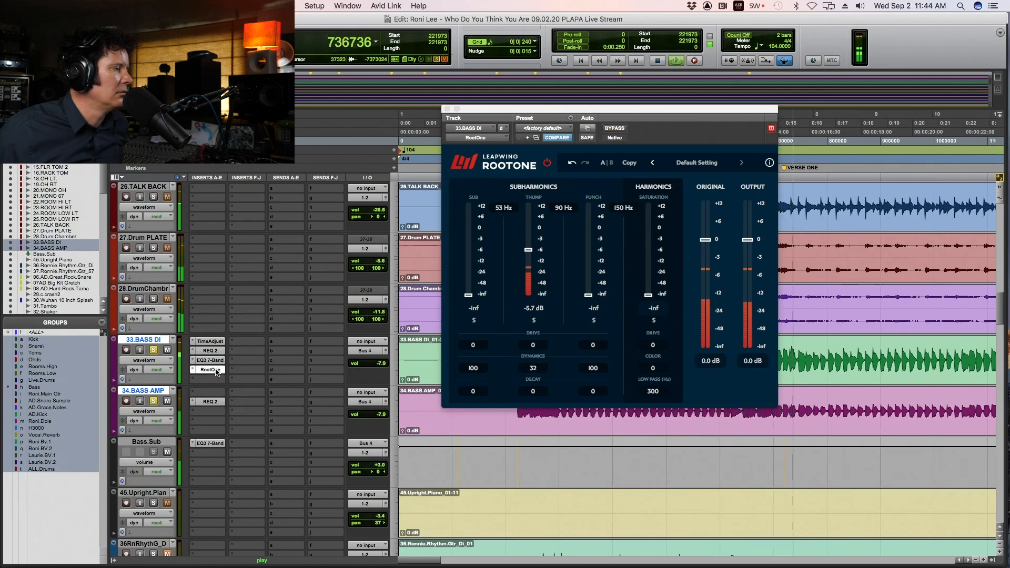
pyautogui.press('space')
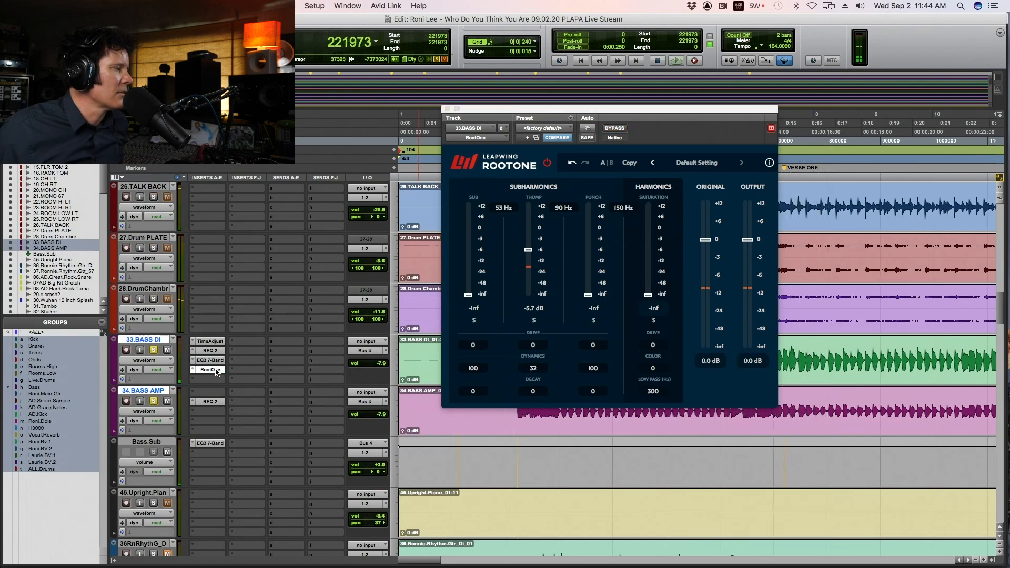
# Insert Waves Audio's RBass (mono) in the second insert slot of Bass.Sub
pyautogui.click(197, 457)
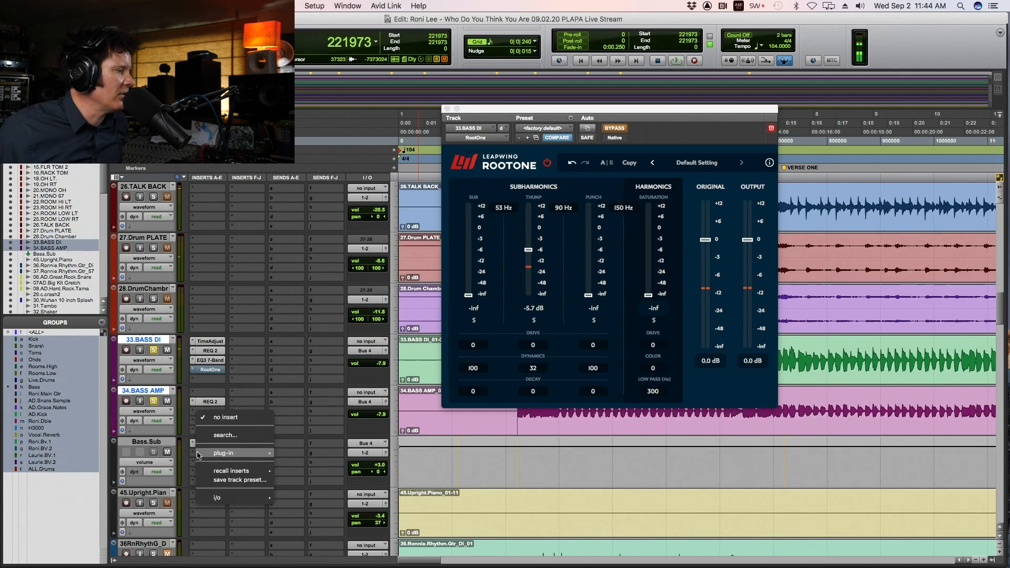
pyautogui.moveTo(226, 453)
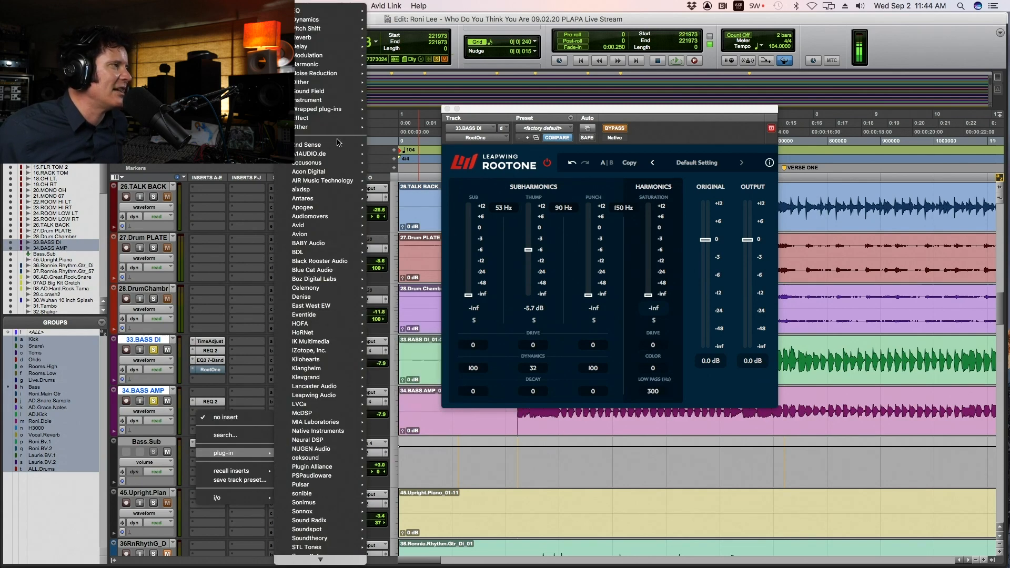
pyautogui.moveTo(332, 127)
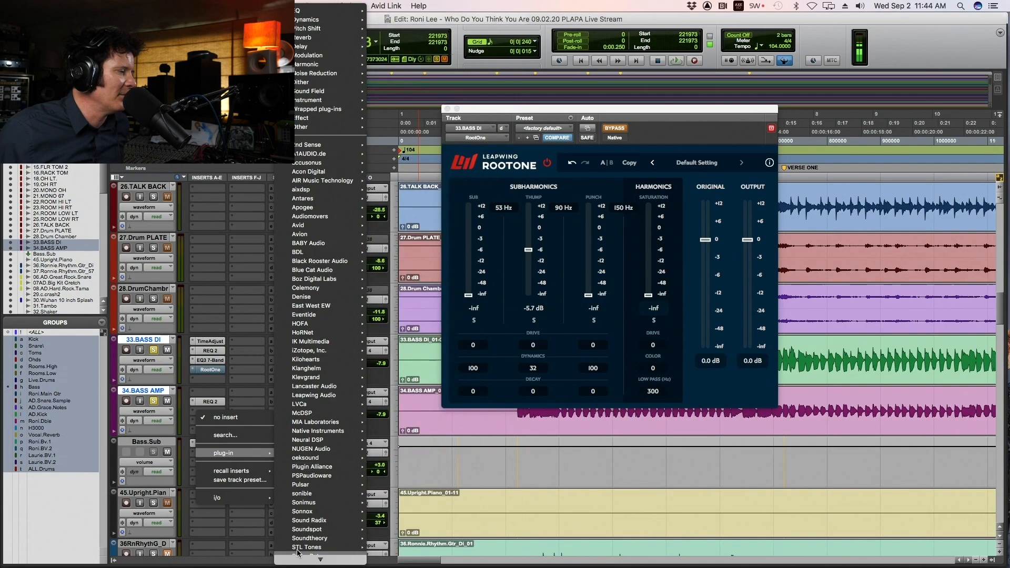
pyautogui.moveTo(299, 560)
pyautogui.moveTo(317, 540)
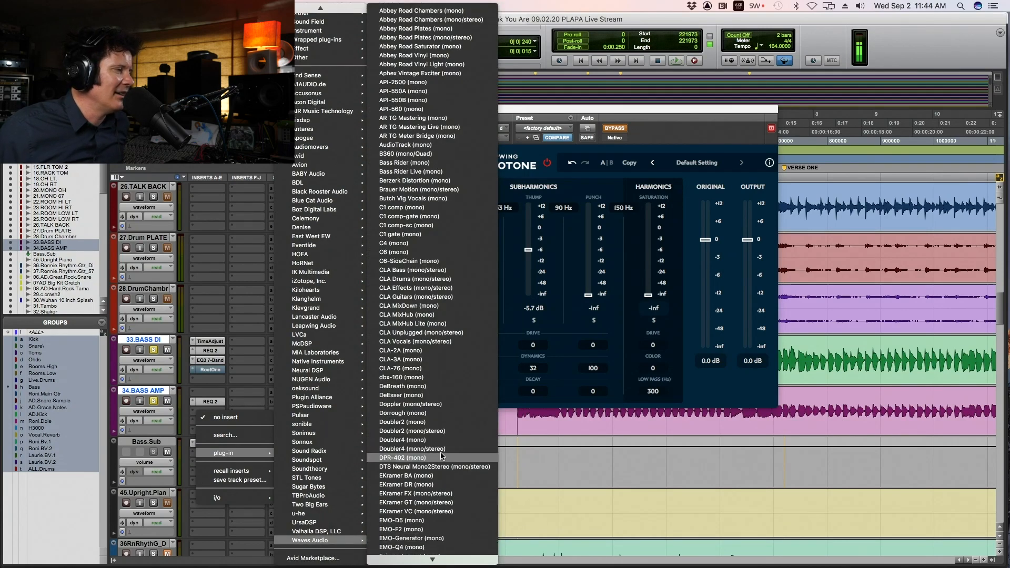
pyautogui.scroll(-10, 441, 458)
pyautogui.scroll(-10, 441, 458)
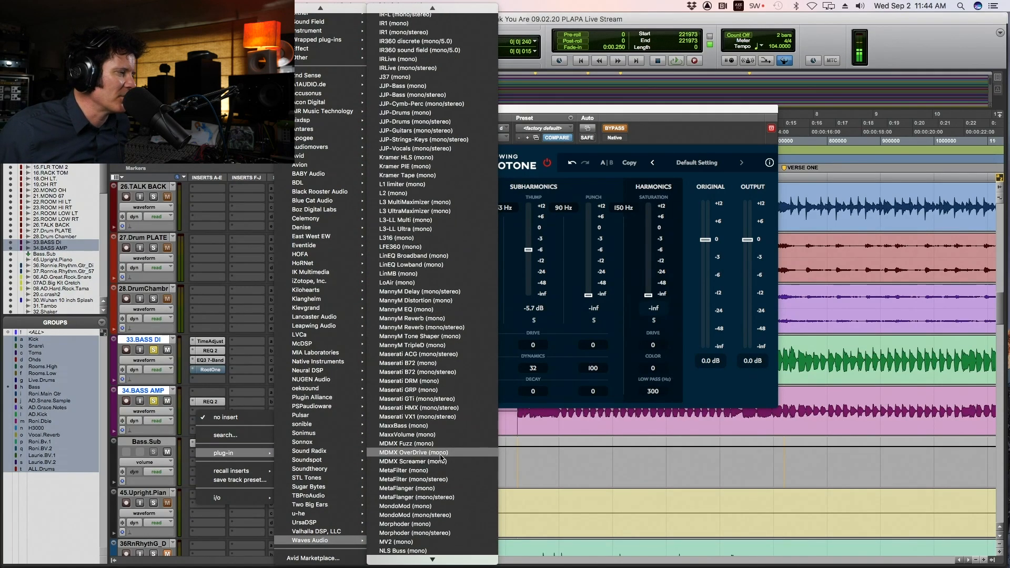
pyautogui.scroll(-5, 441, 459)
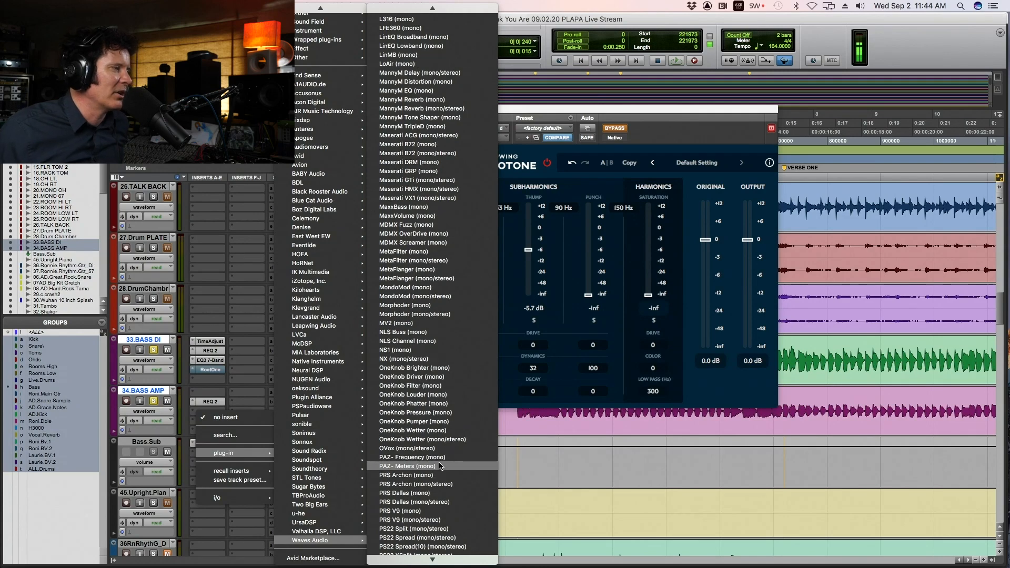
pyautogui.scroll(-5, 441, 469)
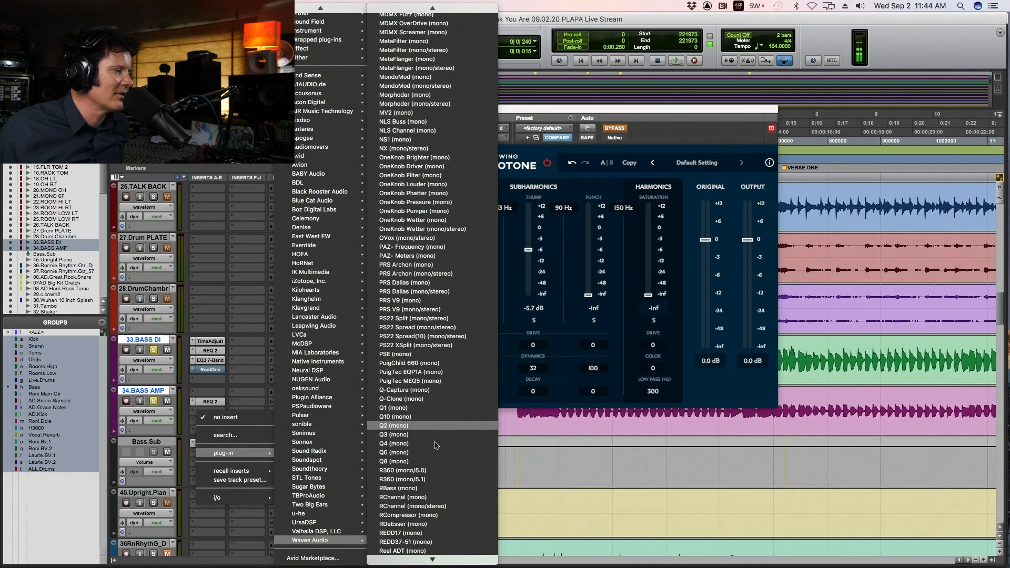
pyautogui.click(434, 489)
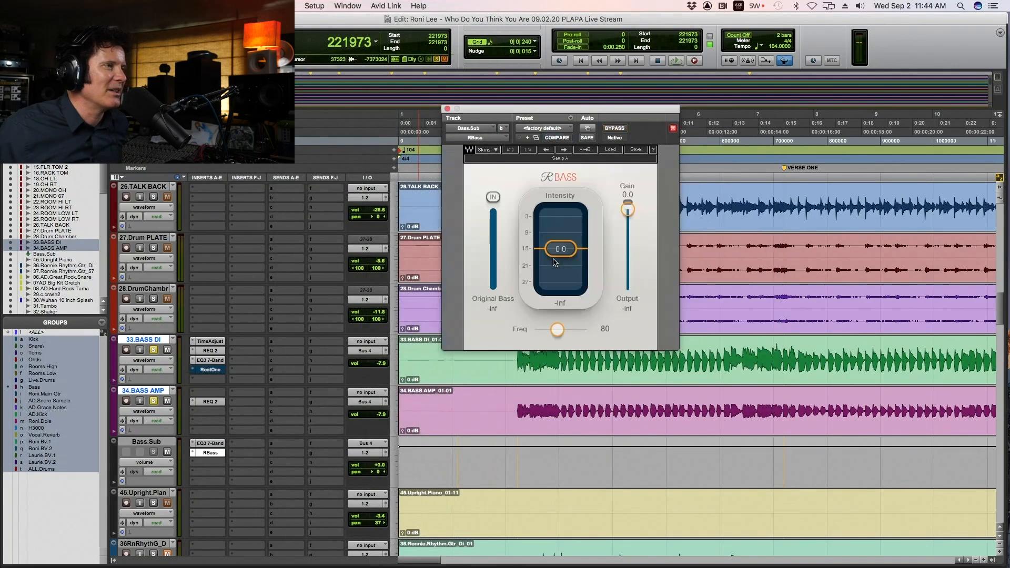
# Set RBass's intensity on Bass.Sub to -14.0 and compare it bypassed and active during playback
pyautogui.press('space')
pyautogui.moveTo(565, 259)
pyautogui.mouseDown()
pyautogui.moveTo(565, 279)
pyautogui.moveTo(561, 271)
pyautogui.mouseUp()
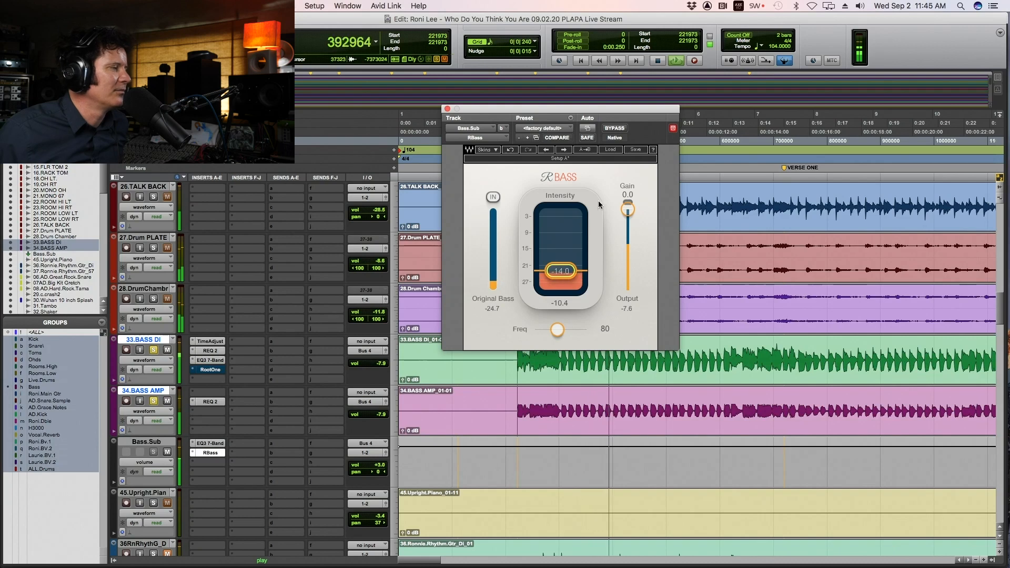
pyautogui.click(617, 129)
pyautogui.click(618, 129)
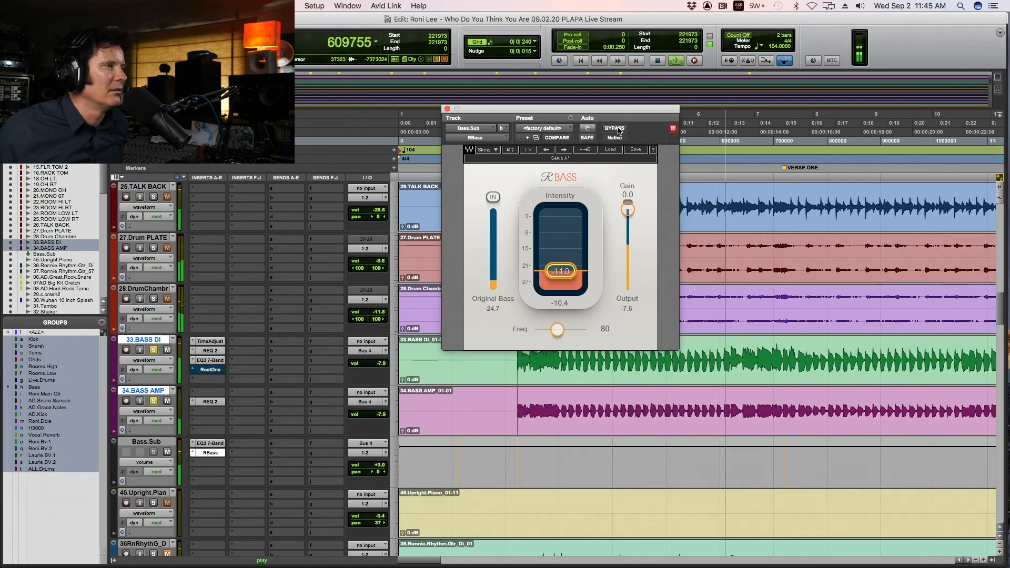
# Compare RBass on Bass.Sub with RootOne on the bass DI by alternating their bypass states over repeated playback
pyautogui.press('space')
pyautogui.press('space')
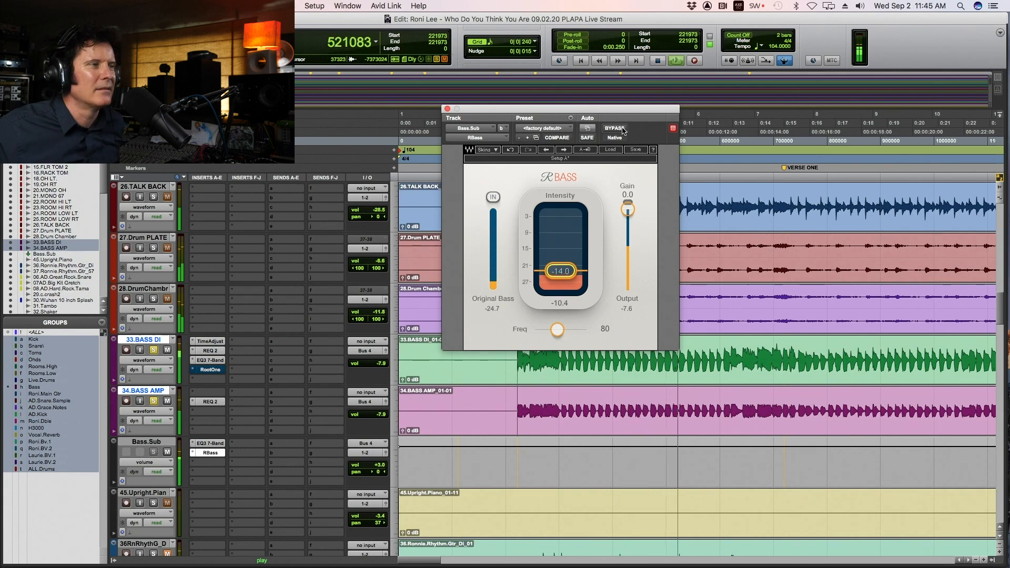
pyautogui.press('space')
pyautogui.click(615, 129)
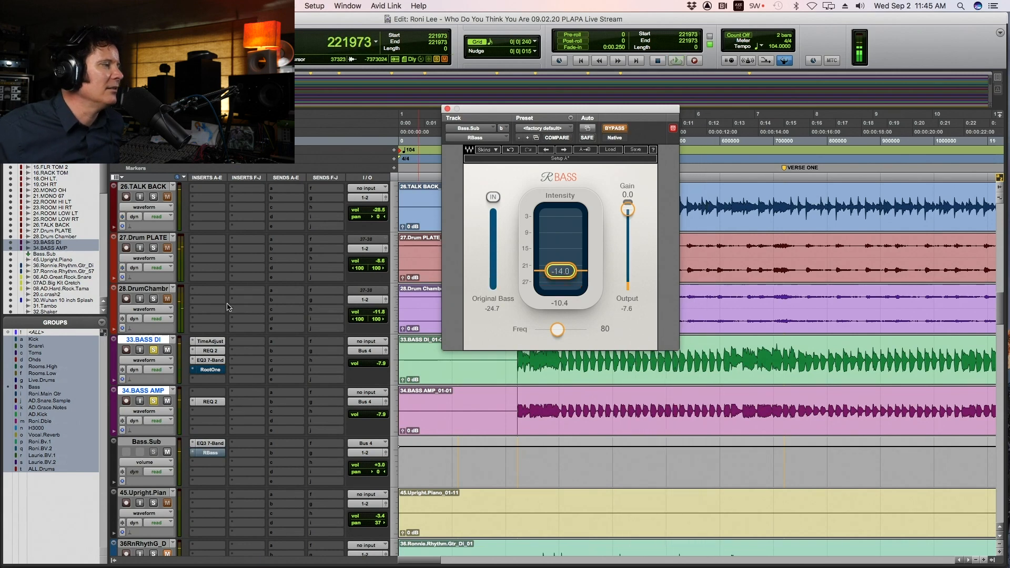
pyautogui.press('space')
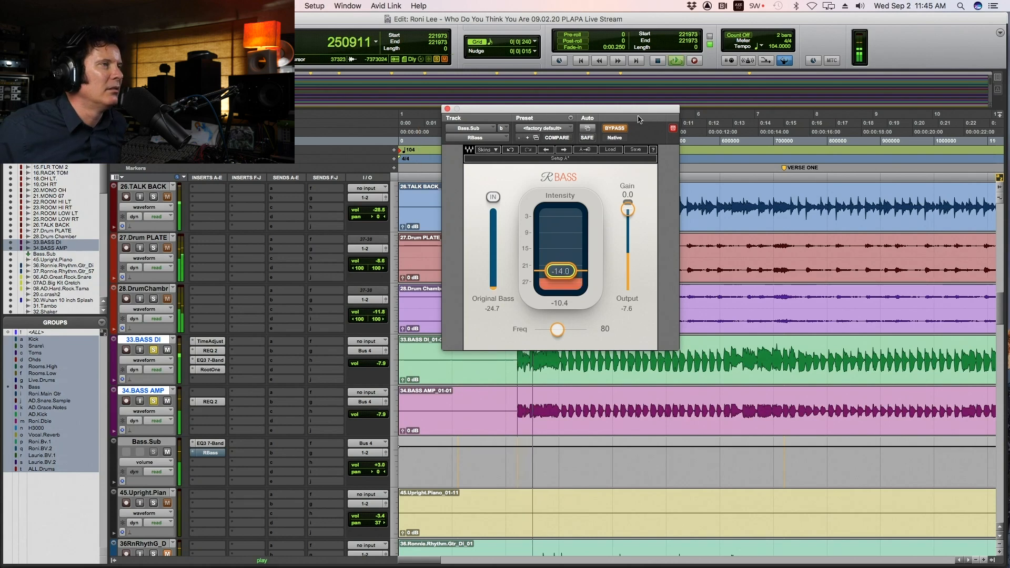
pyautogui.keyDown('super'); pyautogui.click(215, 369); pyautogui.keyUp('super')
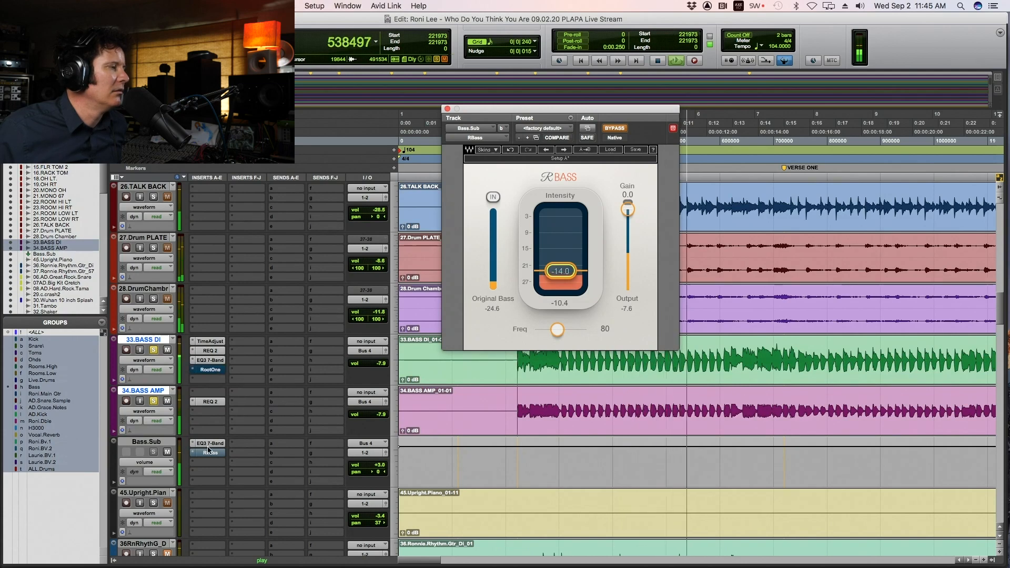
pyautogui.keyDown('super'); pyautogui.click(211, 453); pyautogui.keyUp('super')
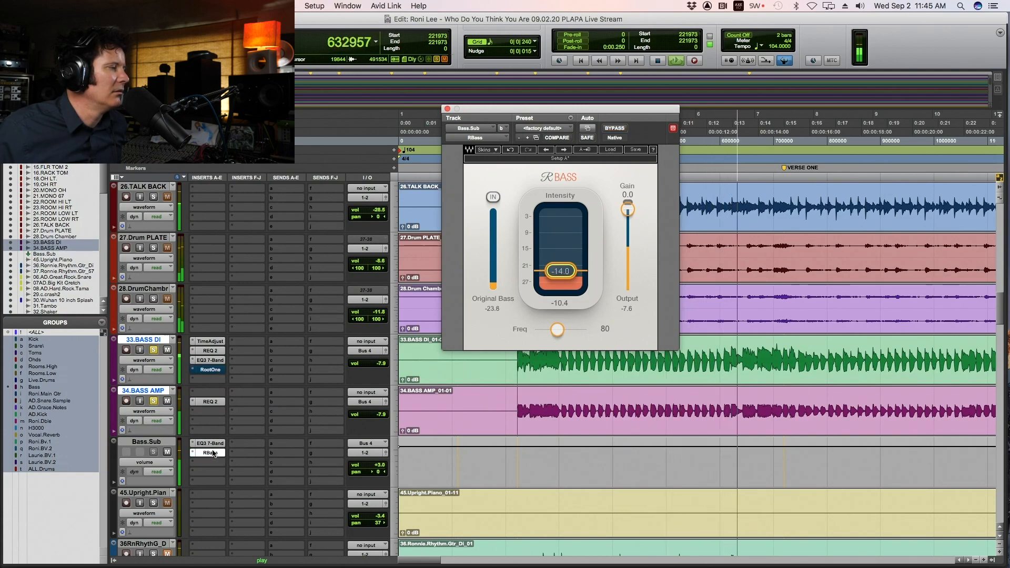
pyautogui.press('space')
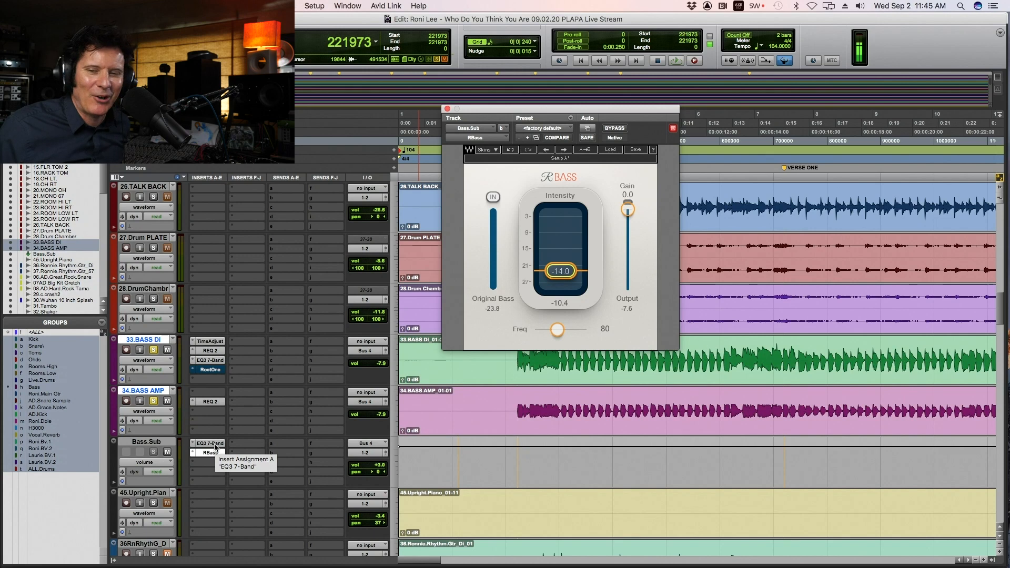
pyautogui.press('space')
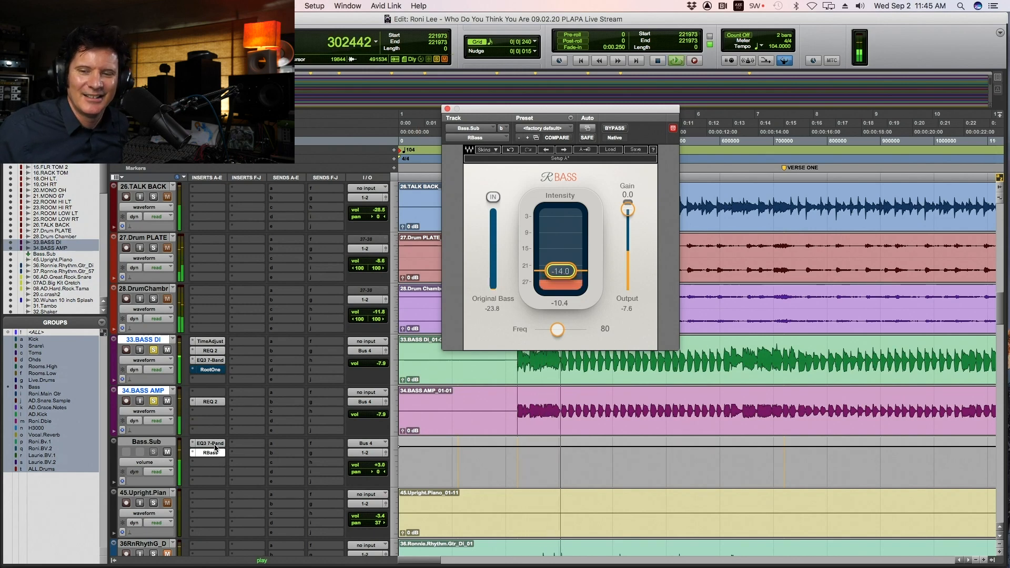
# Set RBass's intensity on Bass.Sub to -12.3, and RootOne's Thump on the bass DI to -3.9 dB with its upper frequency at 87 Hz
pyautogui.moveTo(585, 269); pyautogui.dragTo(586, 266)
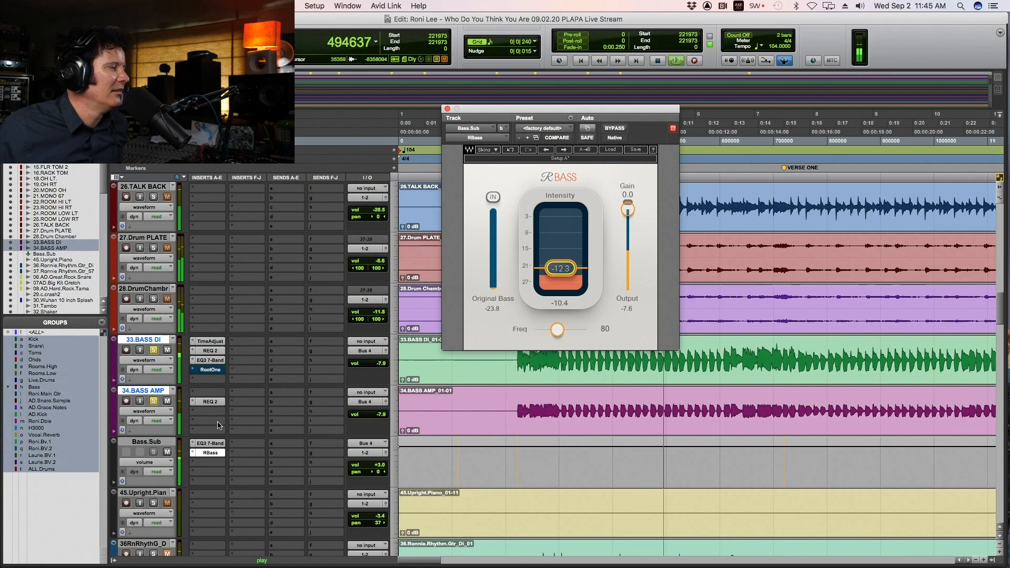
pyautogui.click(215, 371)
pyautogui.moveTo(530, 251); pyautogui.dragTo(529, 246)
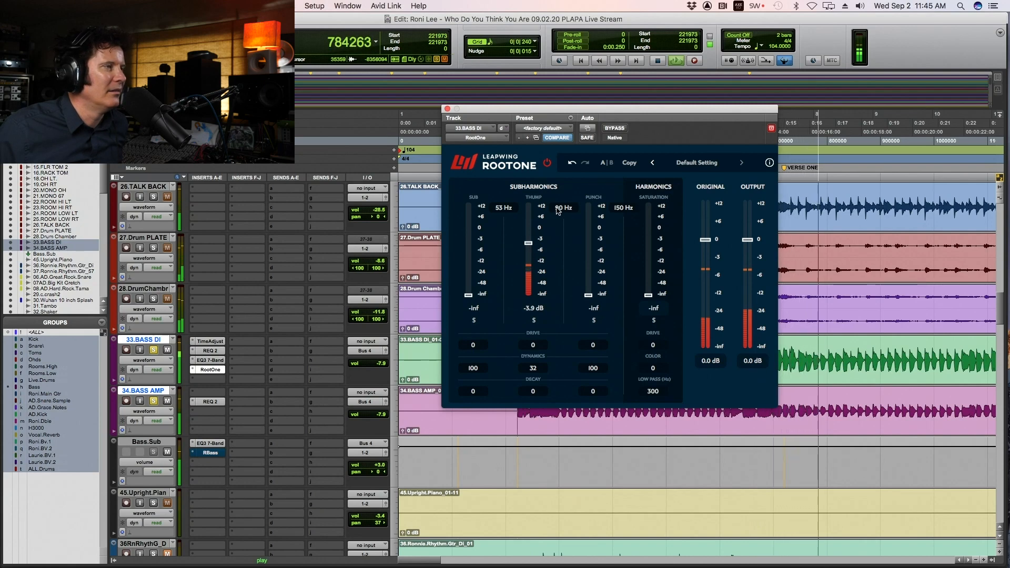
pyautogui.moveTo(557, 208); pyautogui.dragTo(557, 211)
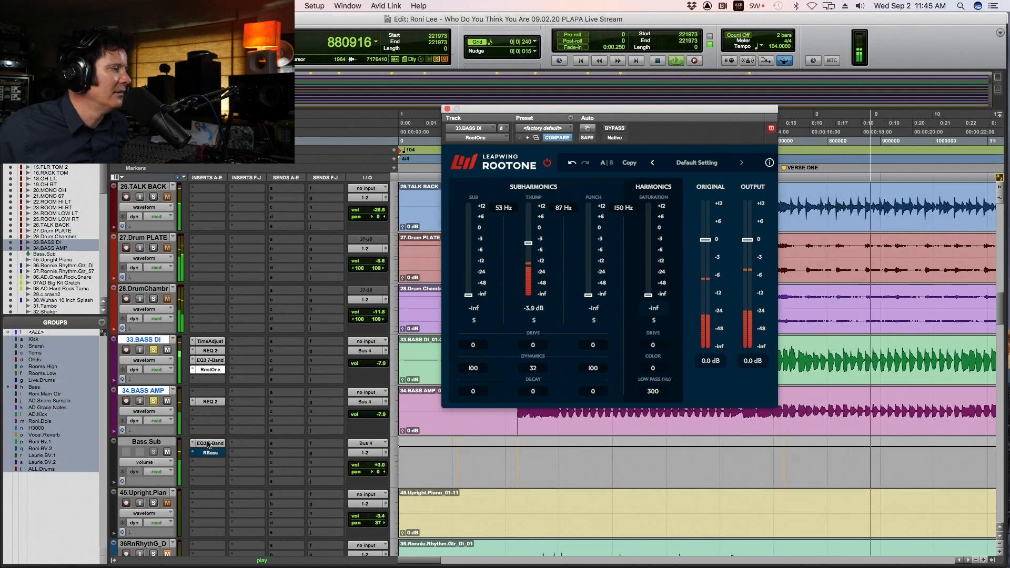
# Compare RootOne on the bass DI with RBass on Bass.Sub by swapping their bypass states between playback passes
pyautogui.keyDown('super'); pyautogui.click(213, 370); pyautogui.keyUp('super')
pyautogui.keyDown('super'); pyautogui.click(215, 451); pyautogui.keyUp('super')
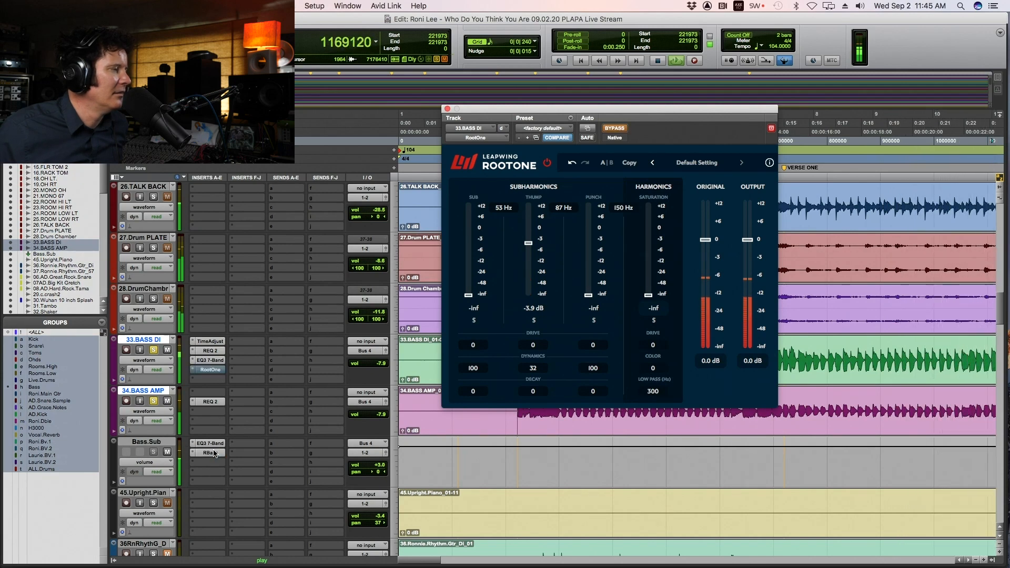
pyautogui.press('space')
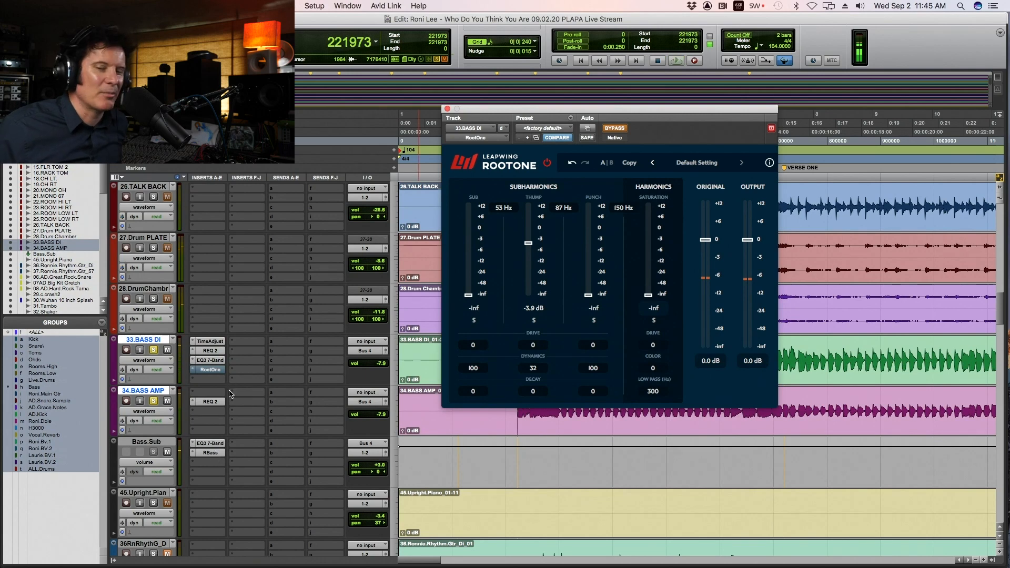
pyautogui.press('space')
pyautogui.press('space')
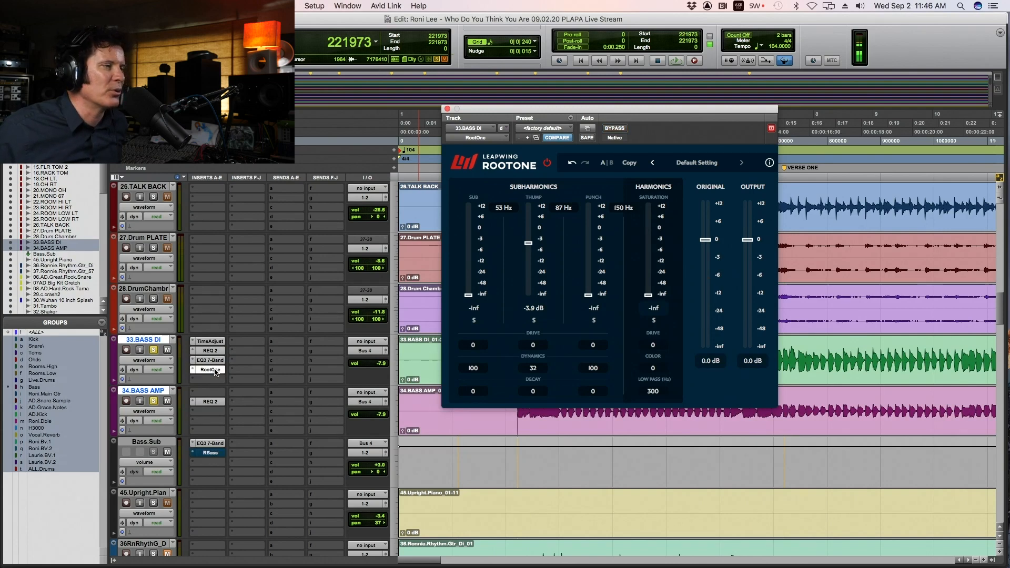
# During playback, set RootOne's Saturation on the bass DI to -4.0 dB and its Thump drive to 11
pyautogui.press('space')
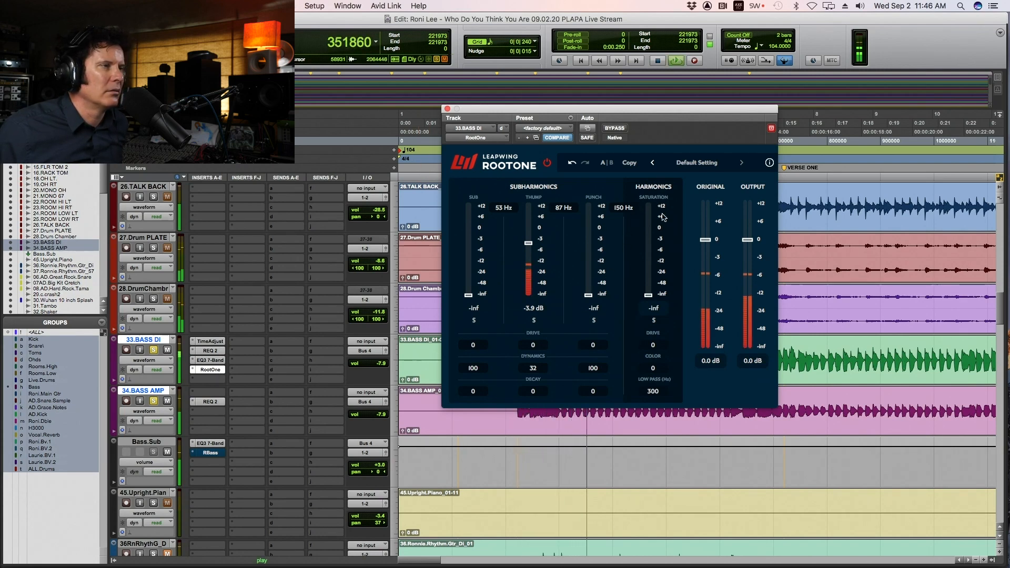
pyautogui.moveTo(649, 295); pyautogui.dragTo(653, 233)
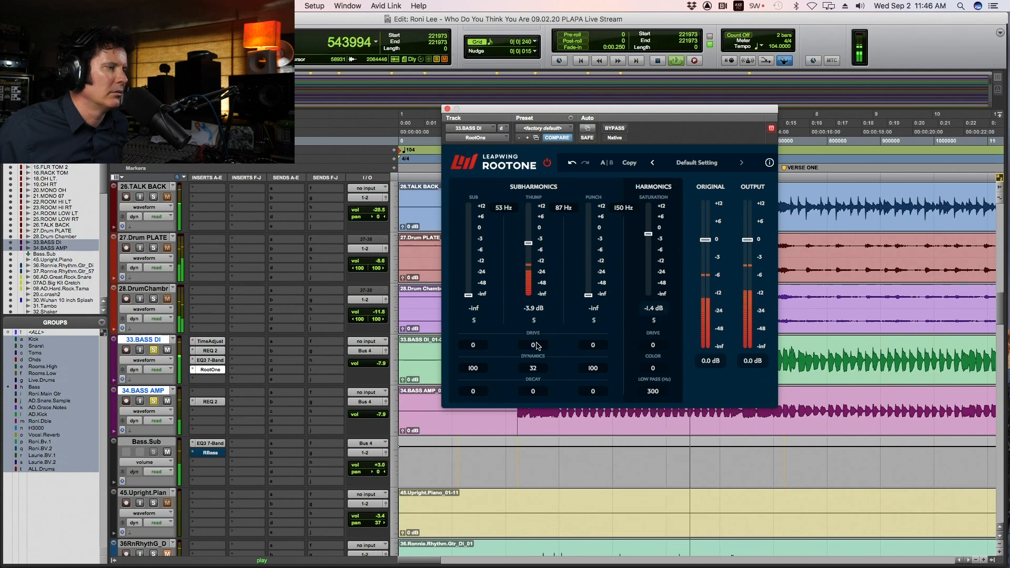
pyautogui.moveTo(541, 346); pyautogui.dragTo(540, 343)
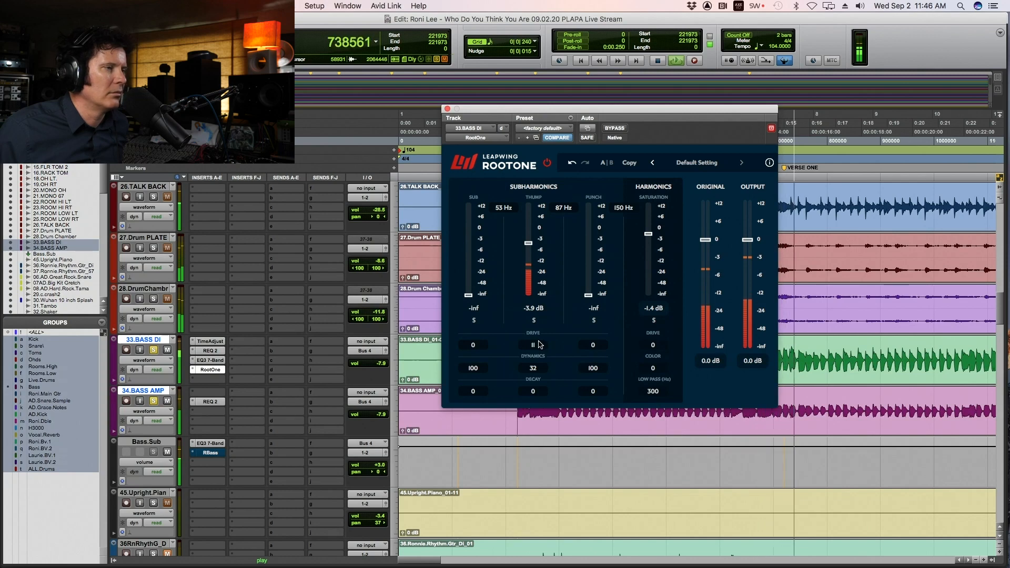
pyautogui.moveTo(649, 244); pyautogui.dragTo(649, 246)
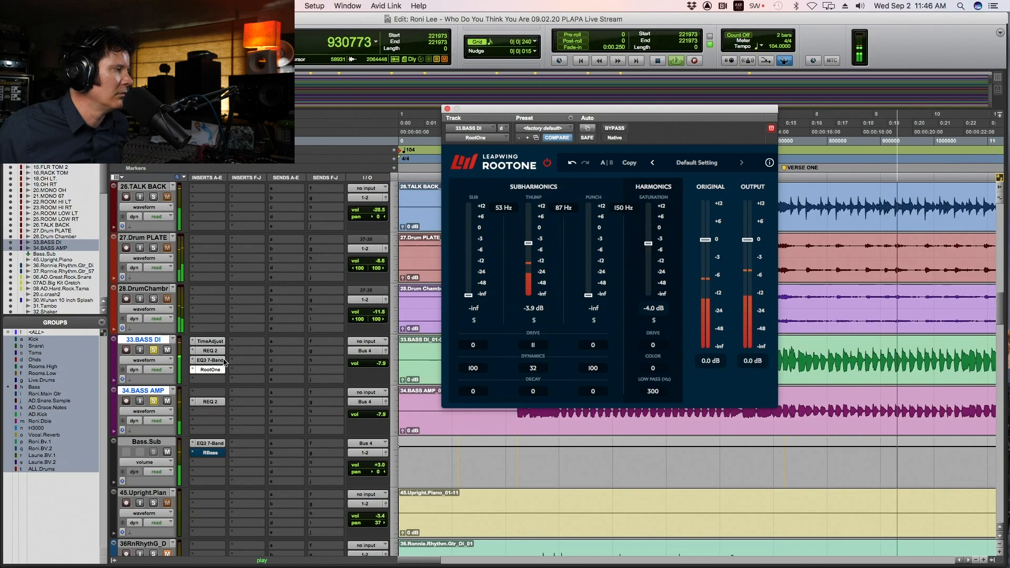
# Replay the passage with RootOne active, stop playback, and bypass RootOne on the bass DI for comparison with RBass
pyautogui.press('space')
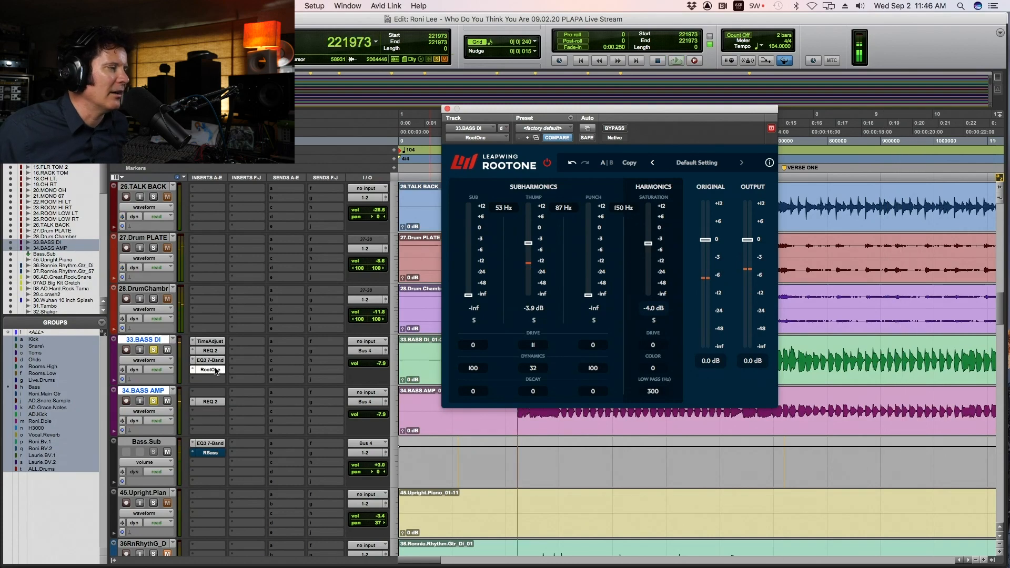
pyautogui.press('space')
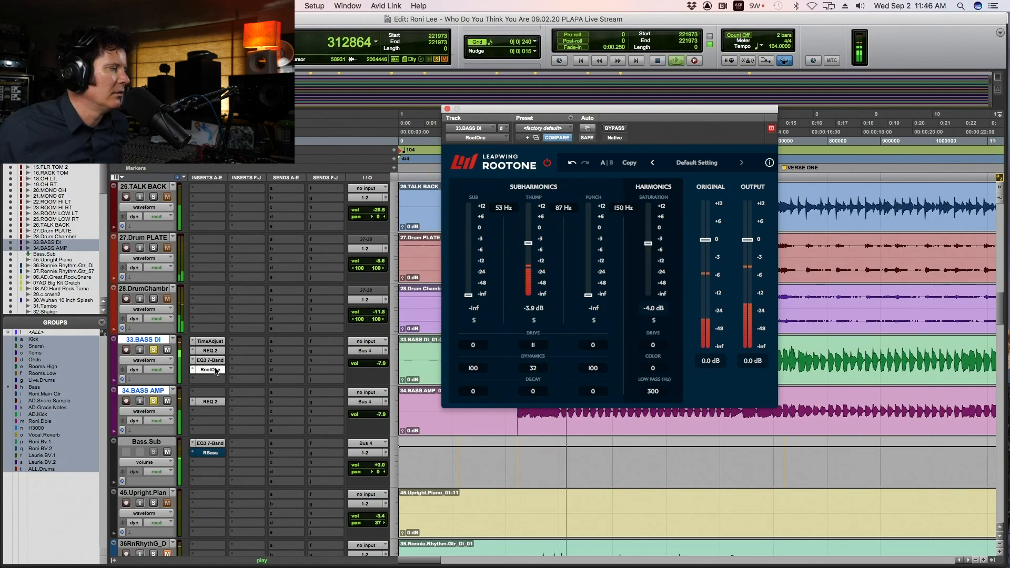
pyautogui.press('space')
pyautogui.keyDown('super'); pyautogui.click(211, 369); pyautogui.keyUp('super')
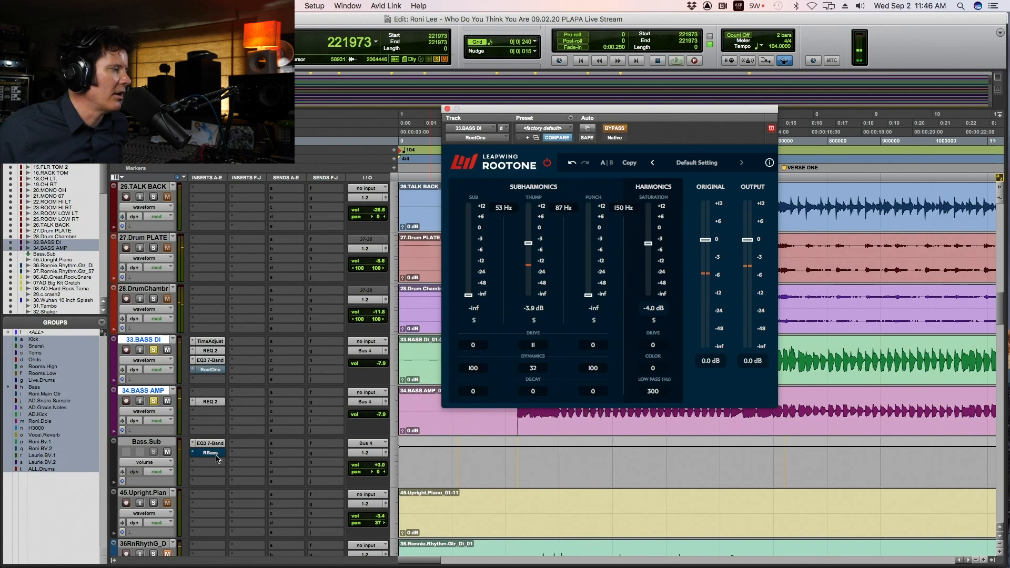
# Audition the soloed bass tracks with RBass active on Bass.Sub and RootOne bypassed on 33.BASS DI
pyautogui.press('space')
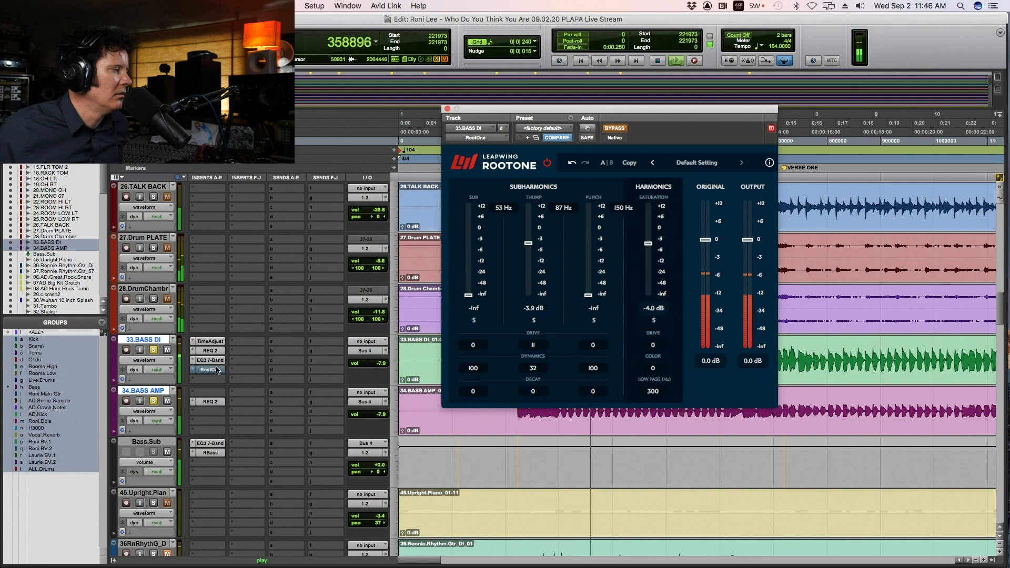
pyautogui.press('space')
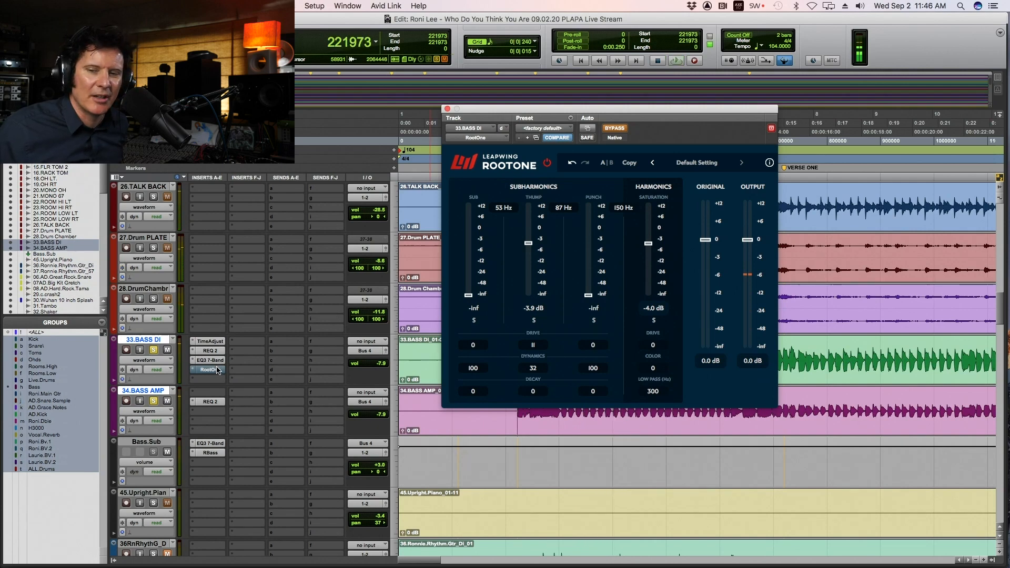
pyautogui.press('space')
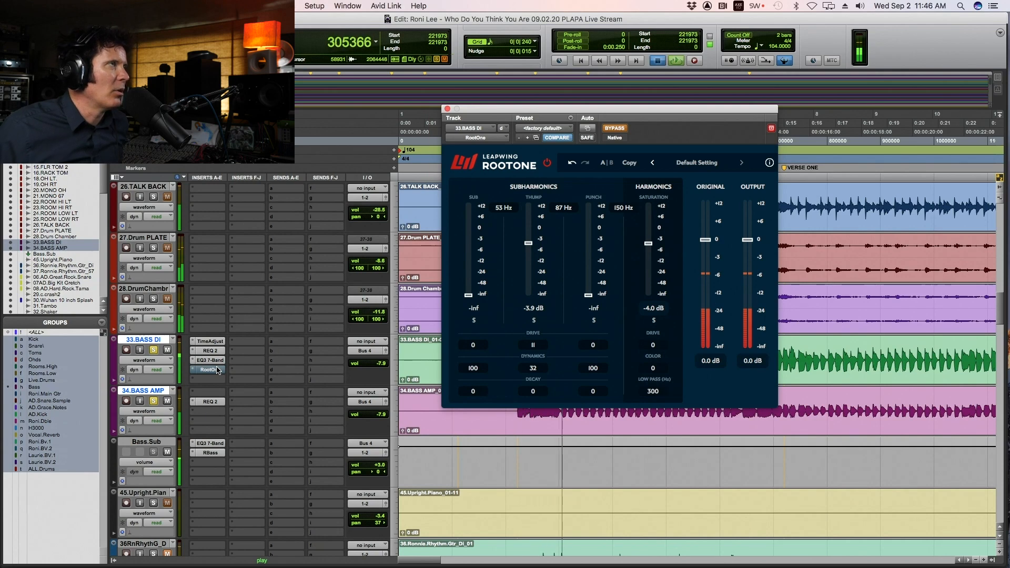
pyautogui.press('space')
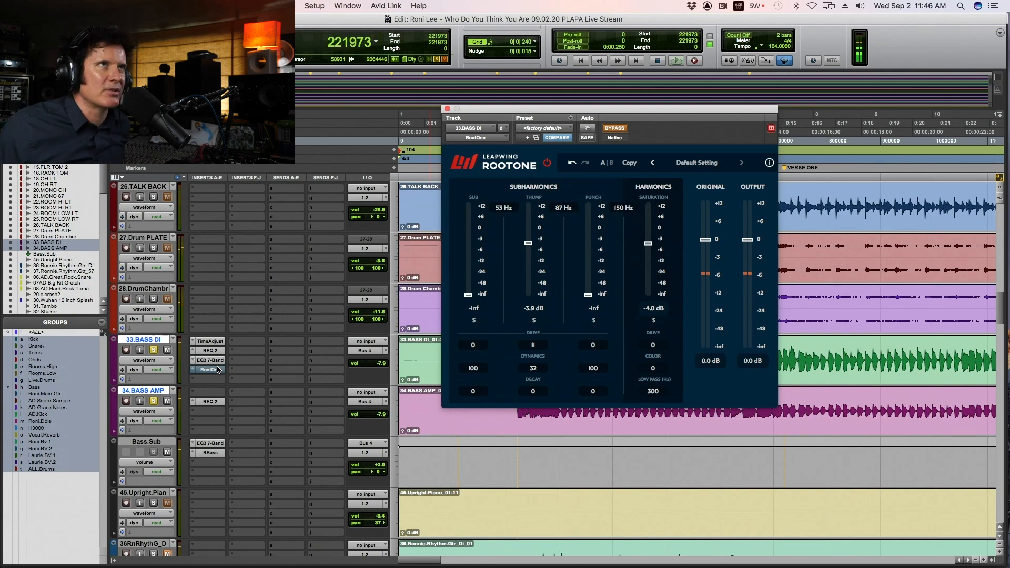
pyautogui.press('space')
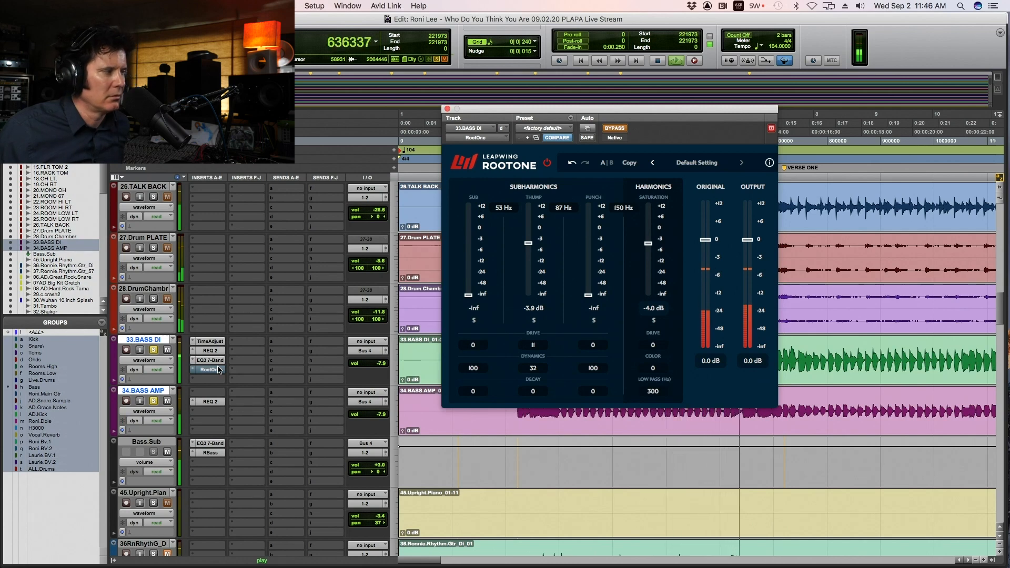
# Bypass EQ3 7-Band on Bass.Sub and compare the bass sound of RootOne against RBass during playback
pyautogui.press('space')
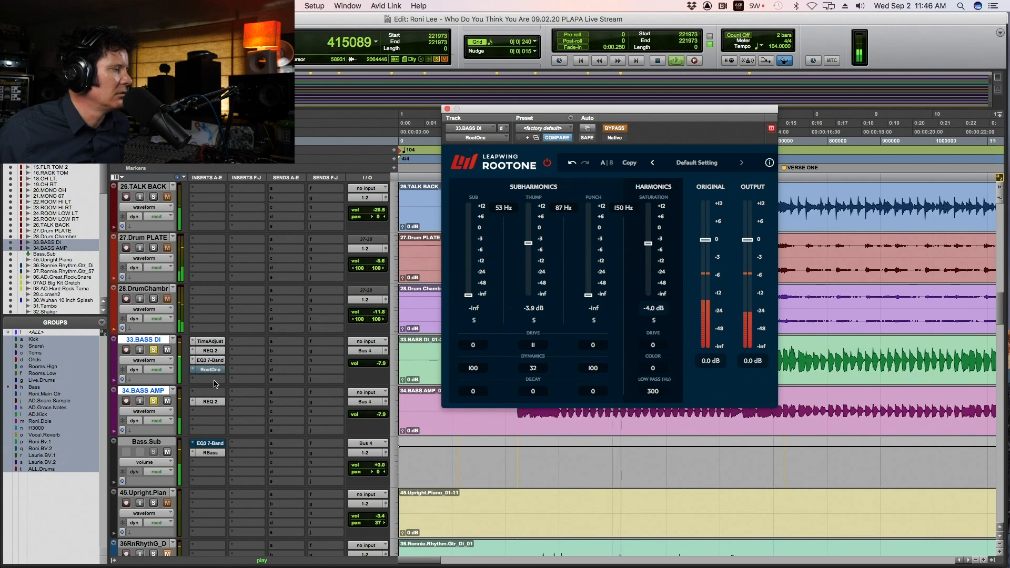
pyautogui.press('space')
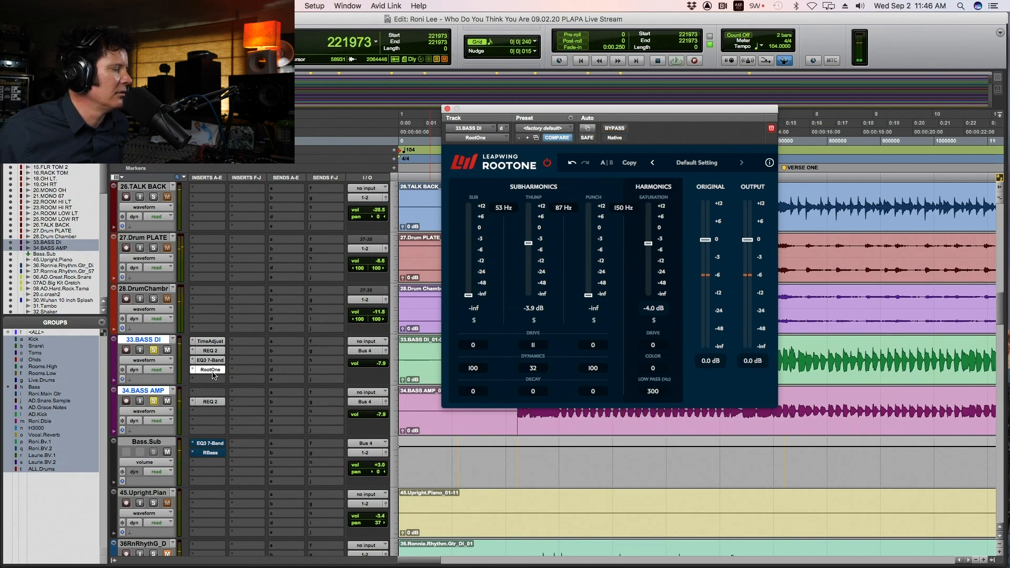
pyautogui.press('space')
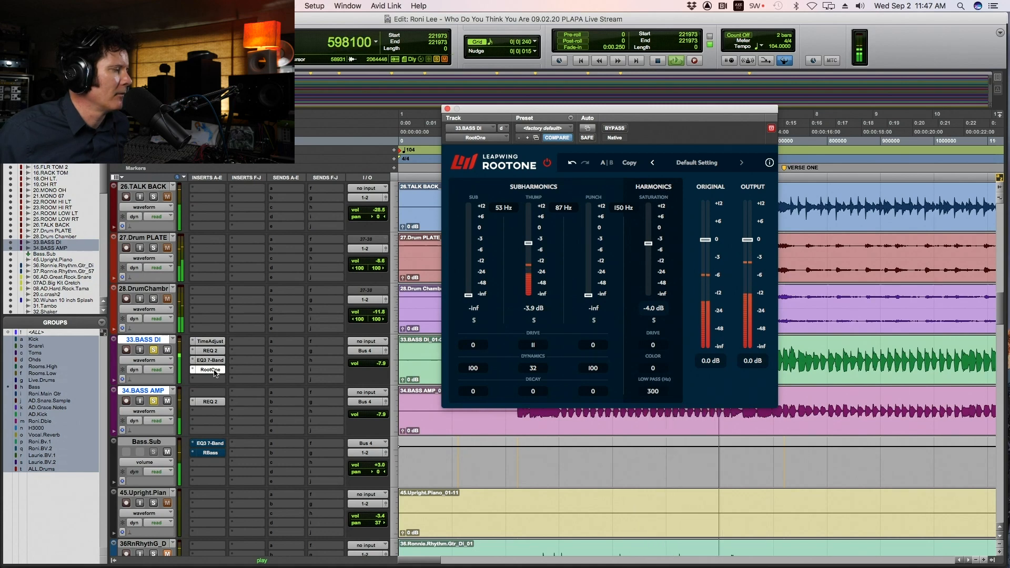
pyautogui.keyDown('super'); pyautogui.click(213, 371); pyautogui.keyUp('super')
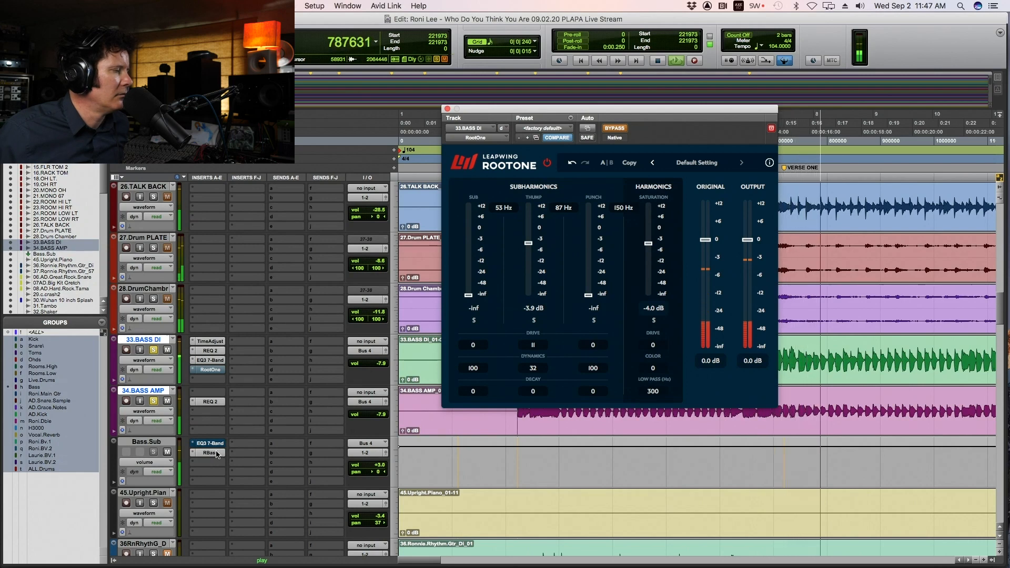
pyautogui.press('space')
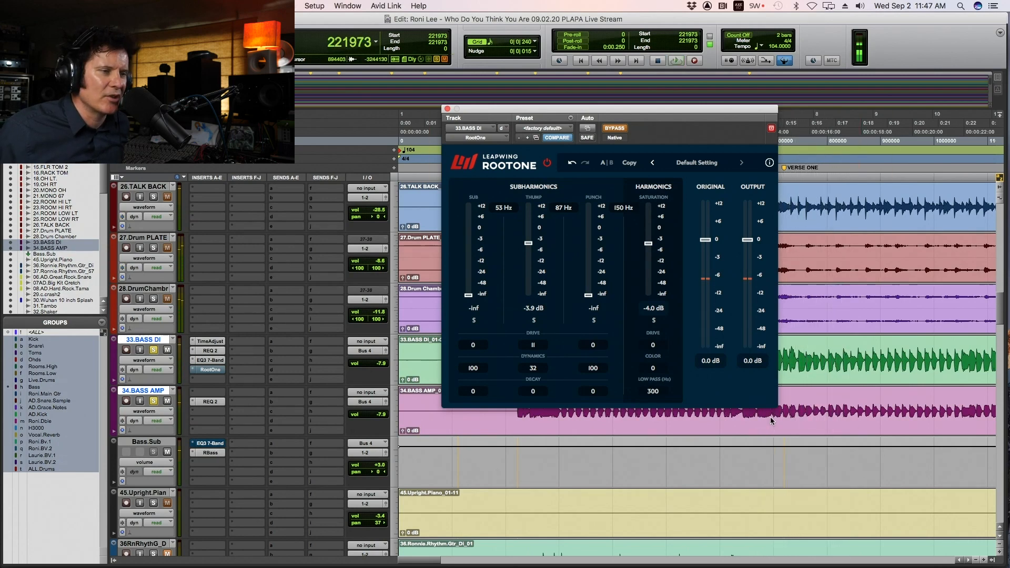
# Select samples 801461 to 1050935 on both bass tracks and play that range as a loop
pyautogui.click(772, 421)
pyautogui.moveTo(784, 414); pyautogui.dragTo(961, 423)
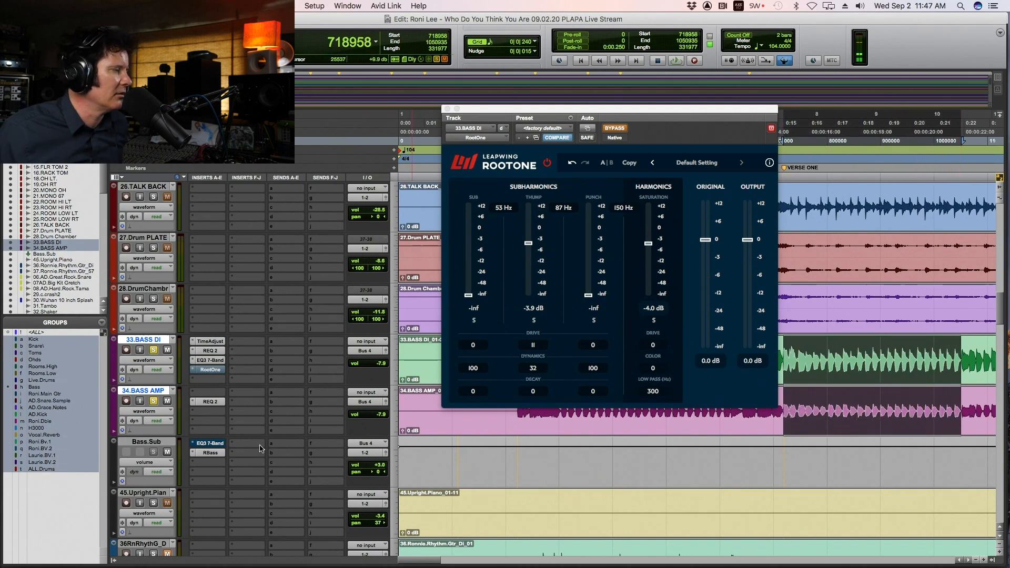
pyautogui.press('space')
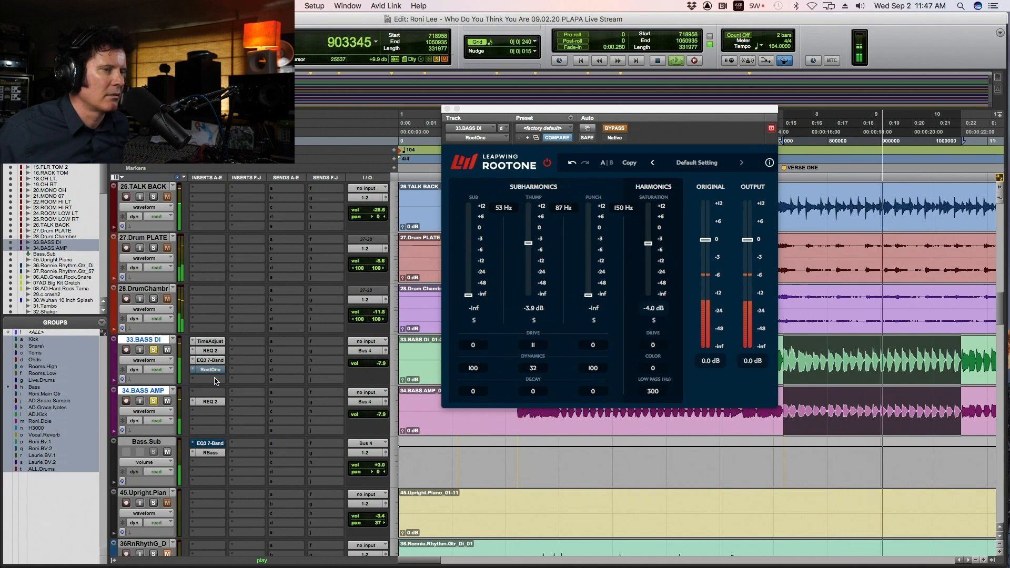
pyautogui.keyDown('shift'); pyautogui.click(829, 366); pyautogui.keyUp('shift')
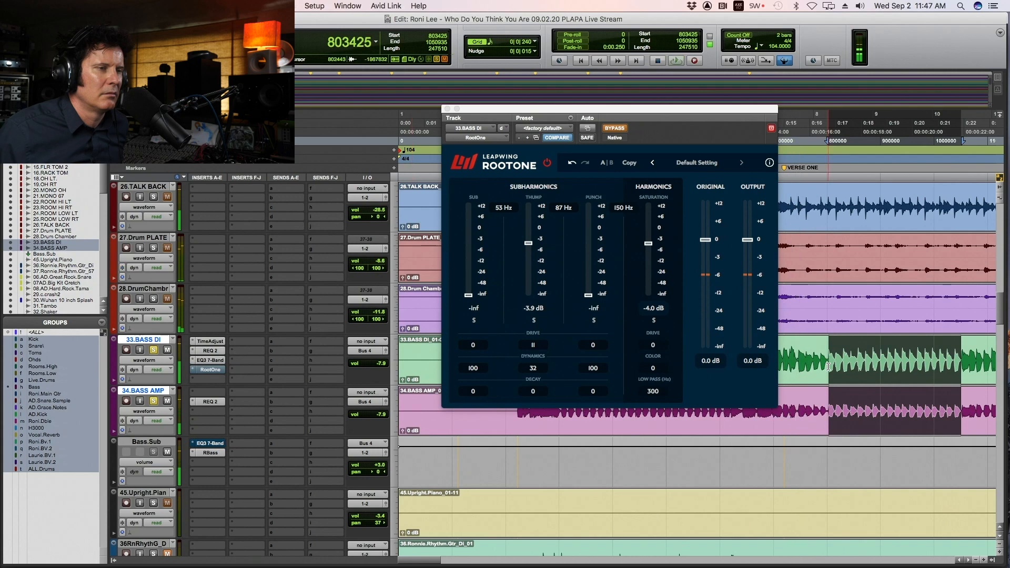
pyautogui.keyDown('shift'); pyautogui.click(829, 368); pyautogui.keyUp('shift')
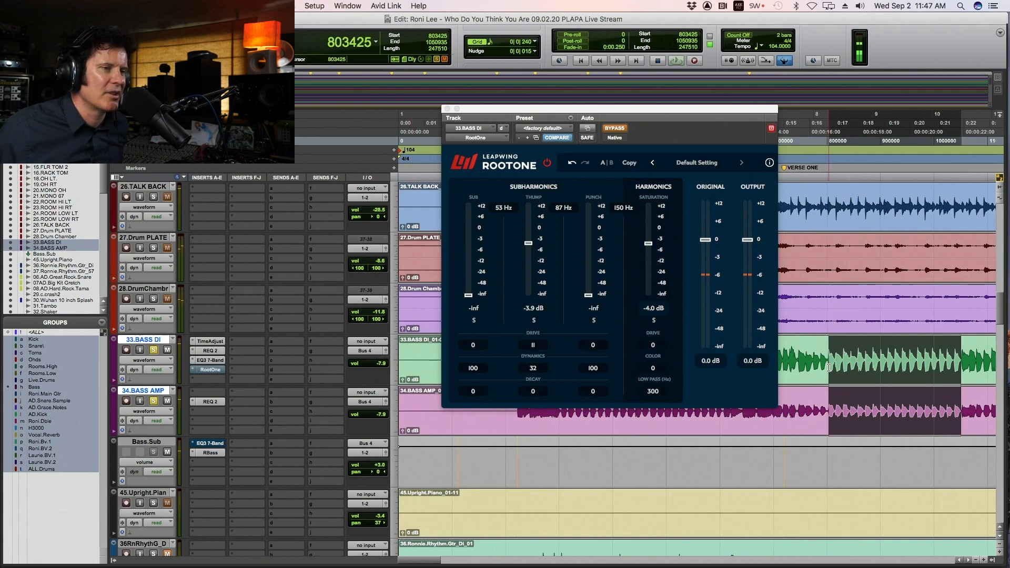
pyautogui.press('space')
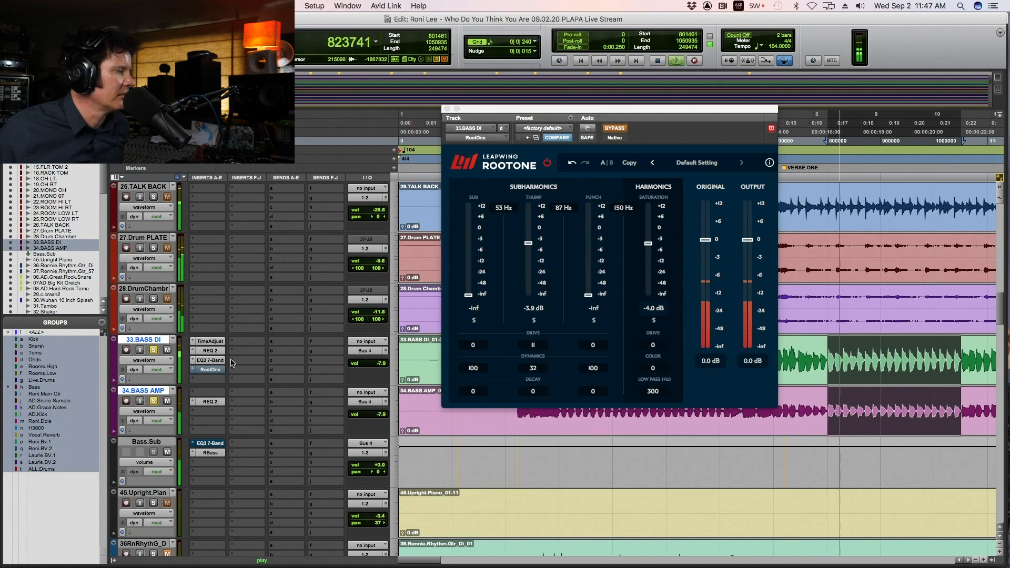
# Switch the looping bass from RBass to RootOne and set RootOne's Thump level to -4.4 dB
pyautogui.keyDown('super'); pyautogui.click(211, 454); pyautogui.keyUp('super')
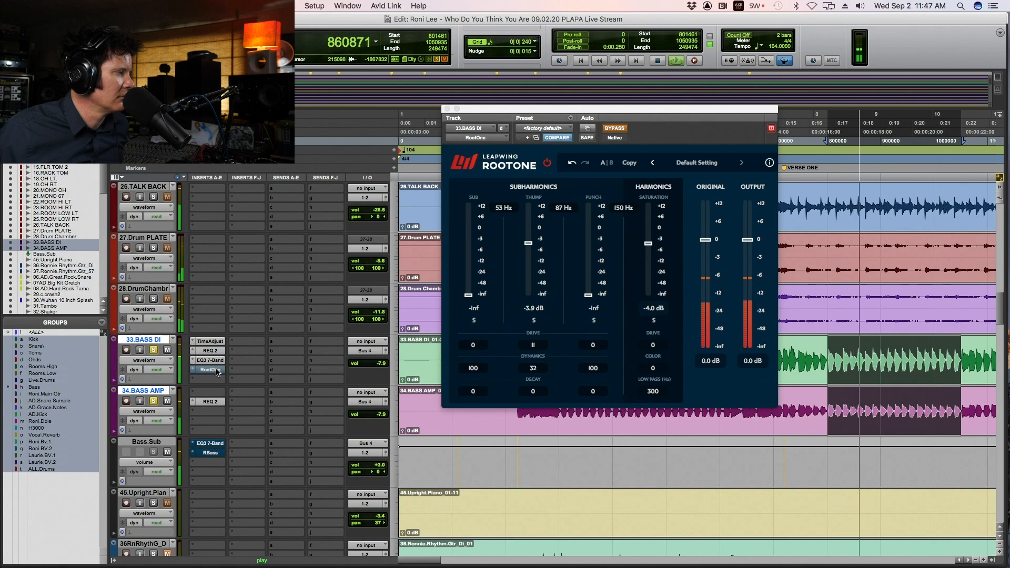
pyautogui.keyDown('super'); pyautogui.click(217, 371); pyautogui.keyUp('super')
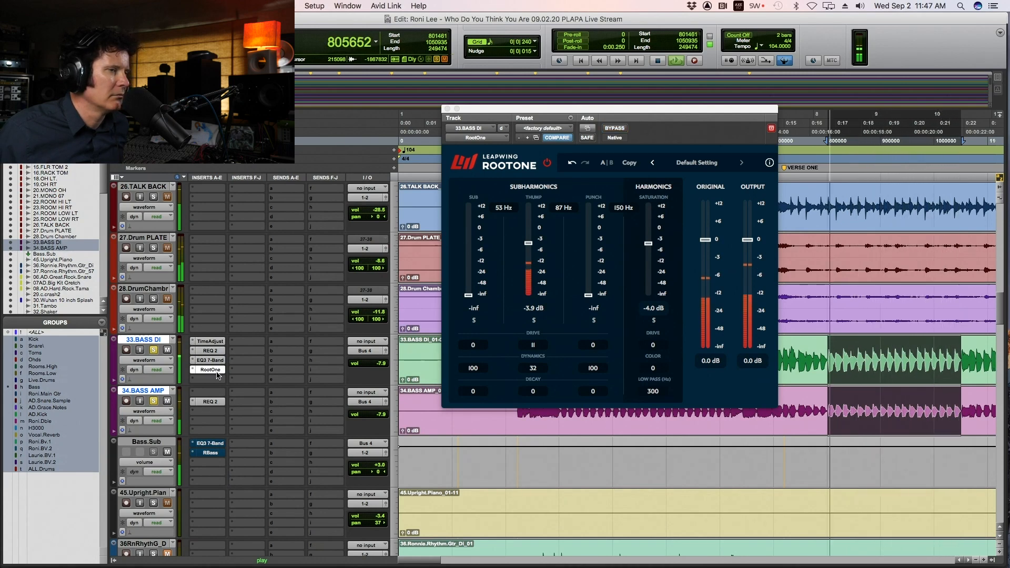
pyautogui.click(529, 245)
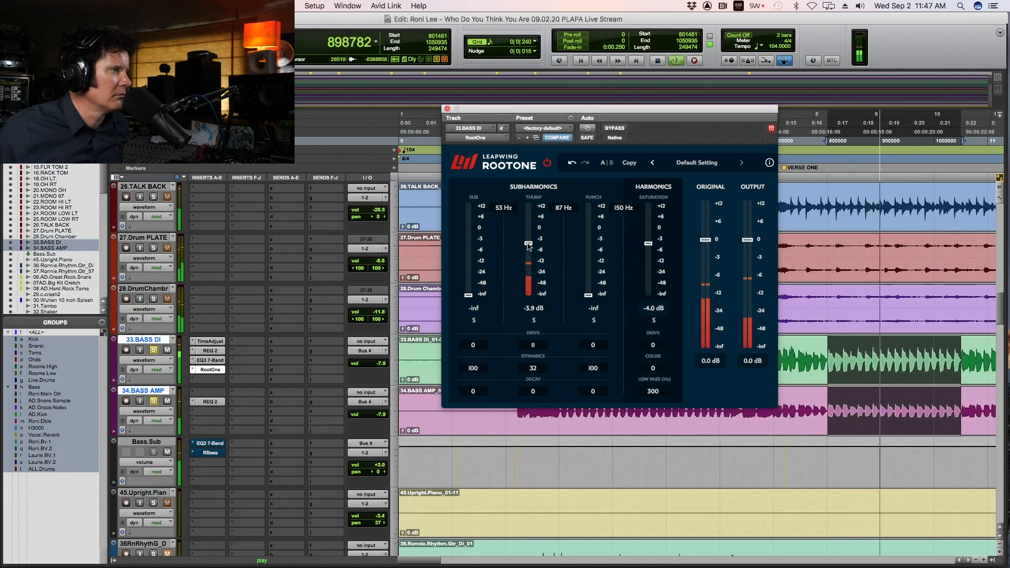
pyautogui.moveTo(528, 245); pyautogui.dragTo(529, 246)
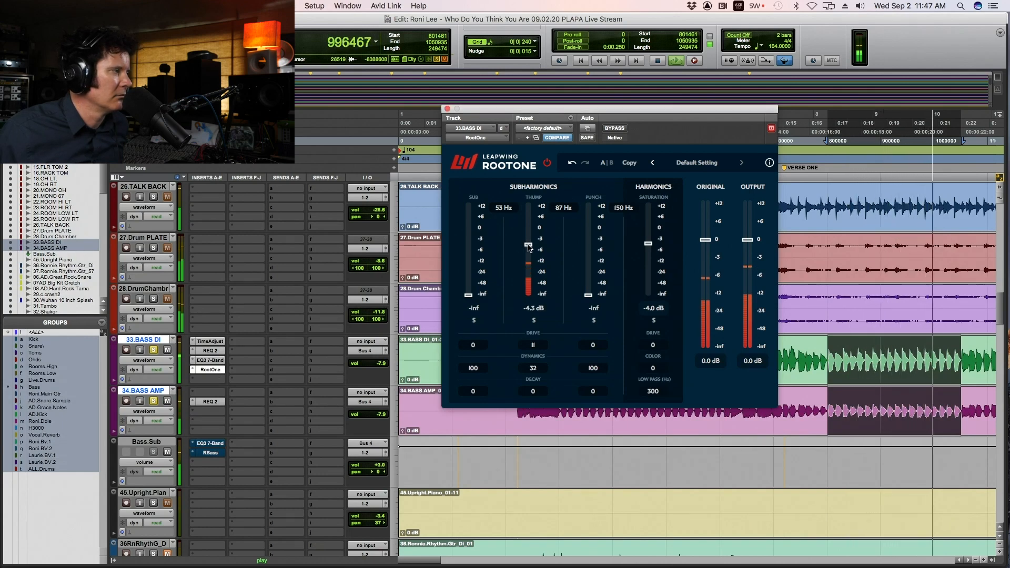
# Compare the looped bass through RBass alone with RootOne alone by swapping which plug-in is bypassed
pyautogui.keyDown('super'); pyautogui.click(212, 370); pyautogui.keyUp('super')
pyautogui.keyDown('super'); pyautogui.click(212, 453); pyautogui.keyUp('super')
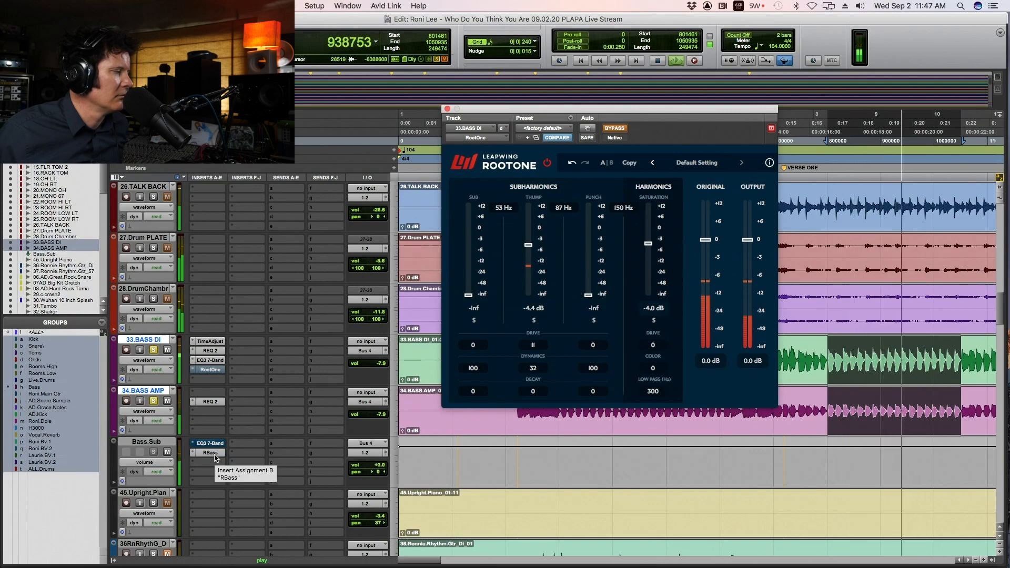
pyautogui.press('space')
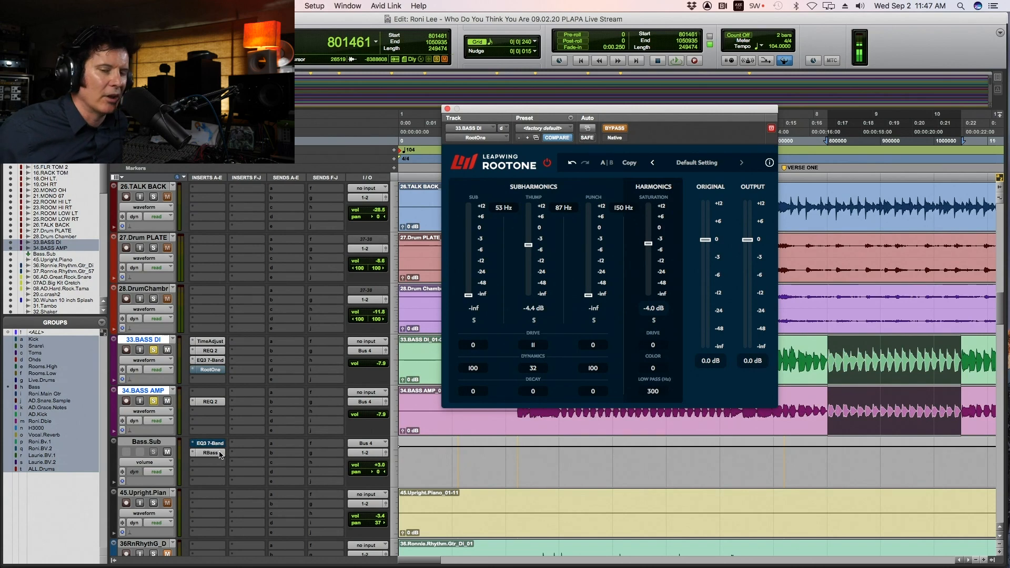
pyautogui.press('space')
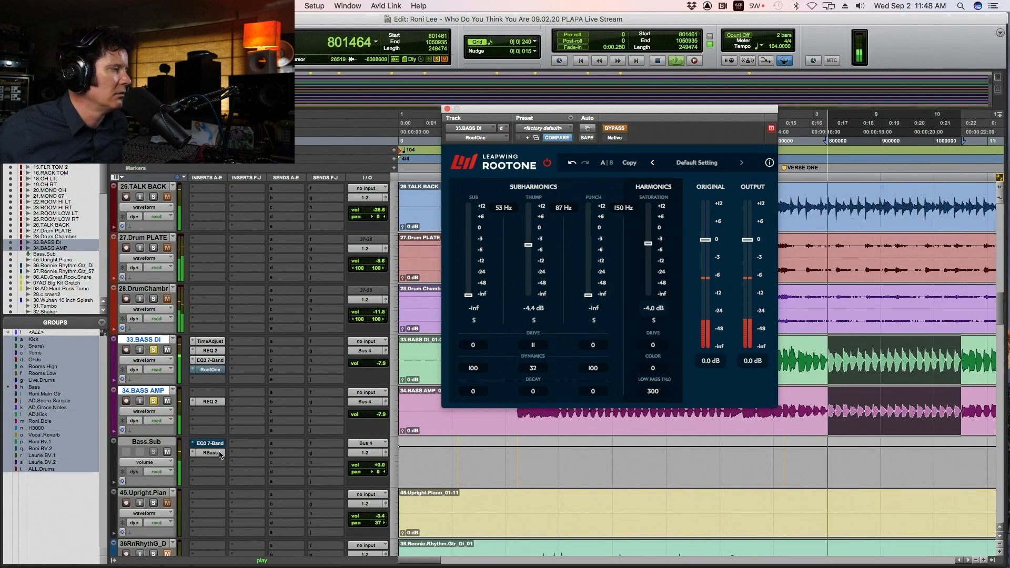
pyautogui.press('space')
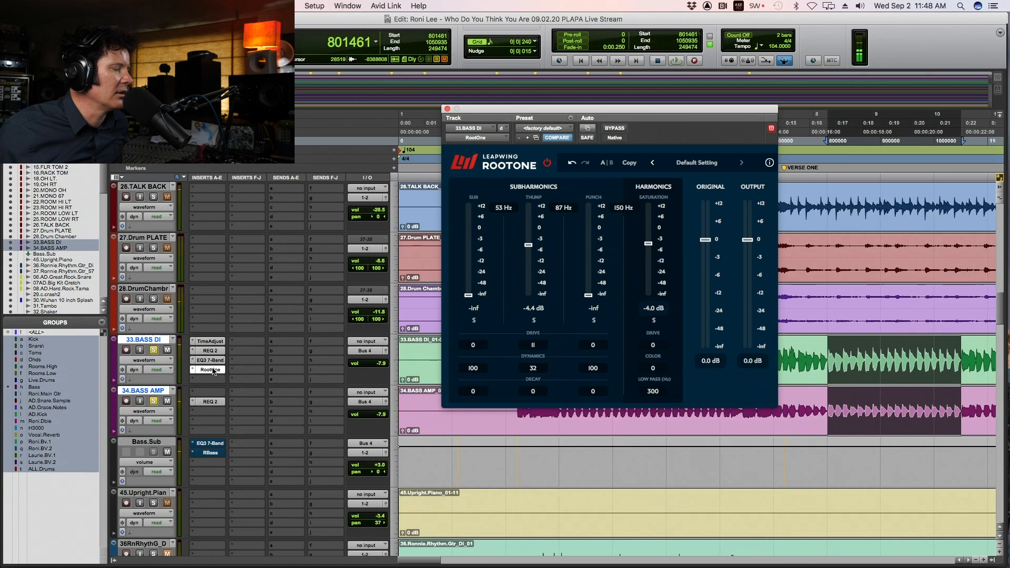
pyautogui.press('space')
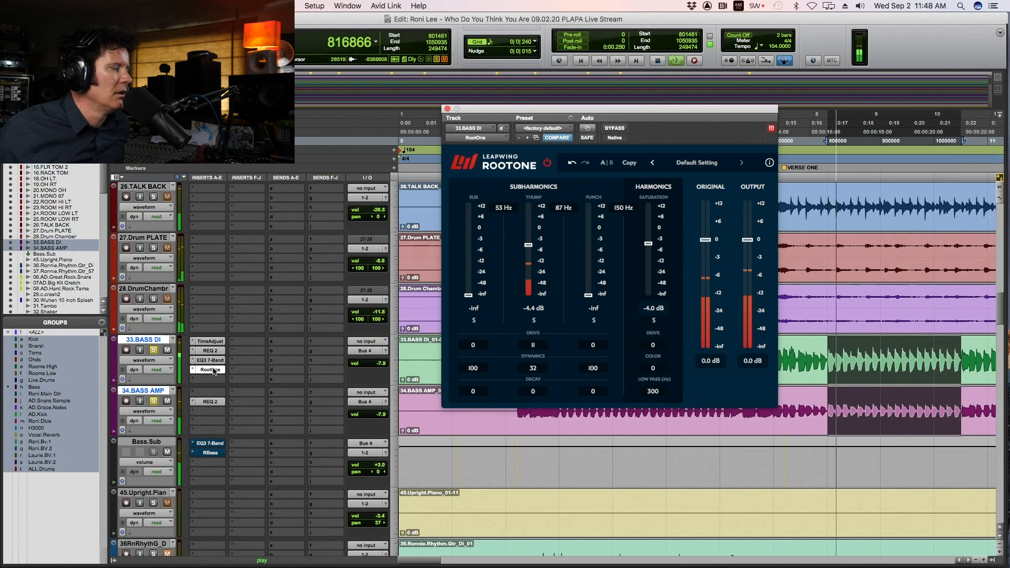
# Set RootOne's upper Punch crossover to 161 Hz and, after soloing the band, raise Punch to -11.2 dB
pyautogui.press('space')
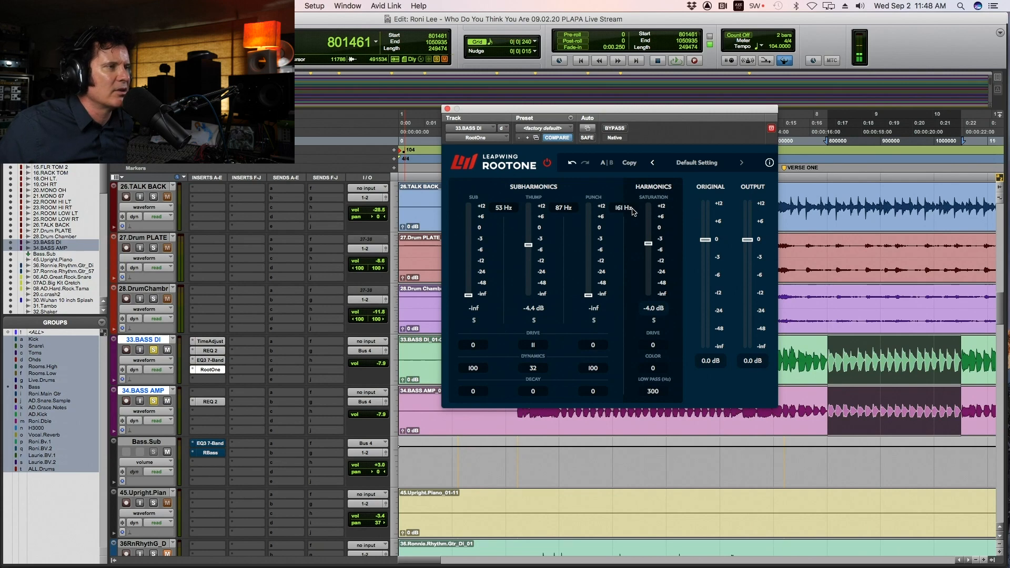
pyautogui.click(595, 319)
pyautogui.press('space')
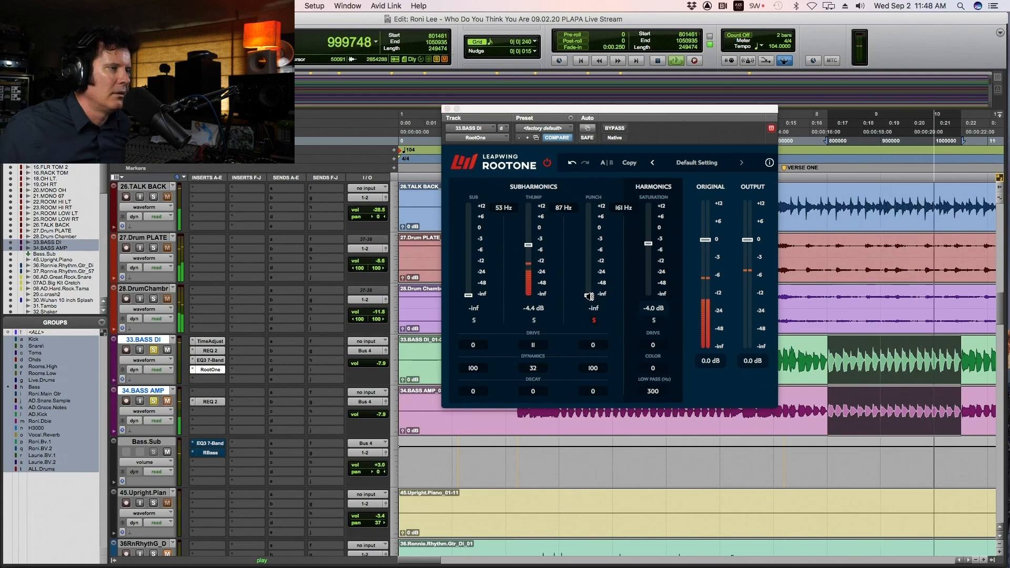
pyautogui.moveTo(588, 295); pyautogui.dragTo(593, 261)
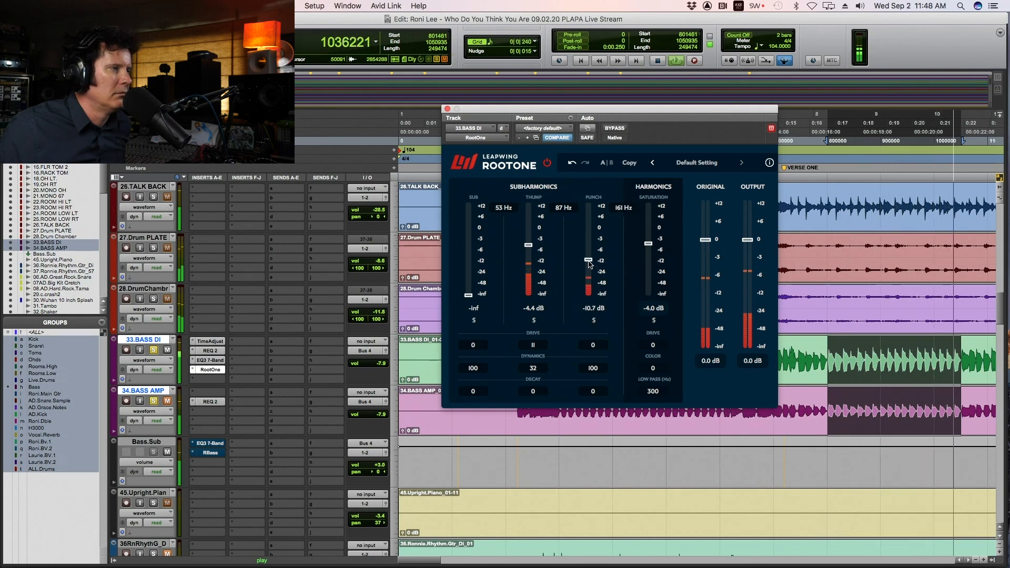
pyautogui.moveTo(588, 261); pyautogui.dragTo(588, 262)
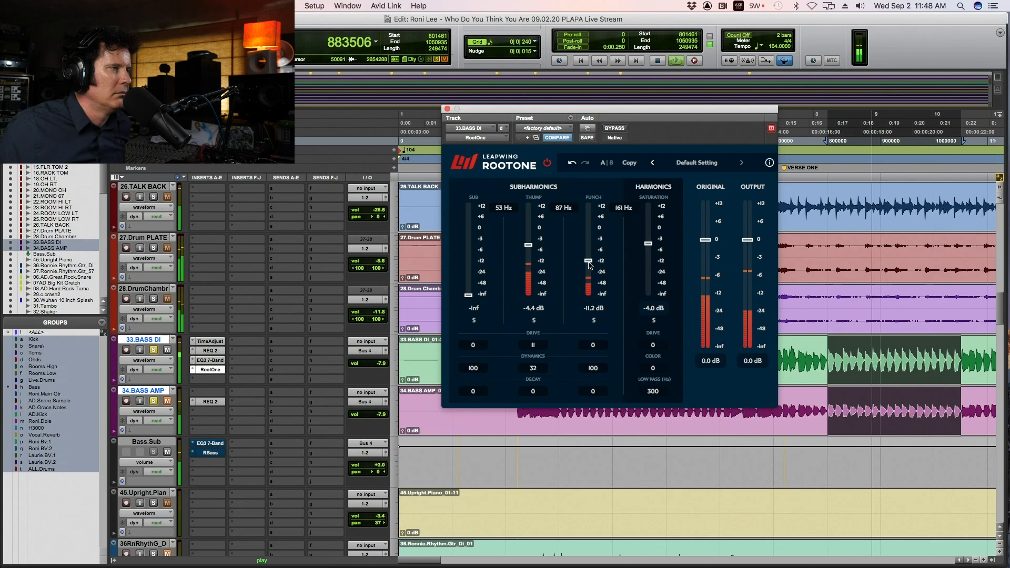
# Bypass and re-enable RootOne while the loop plays, then check the mute on 34.BASS AMP
pyautogui.click(621, 129)
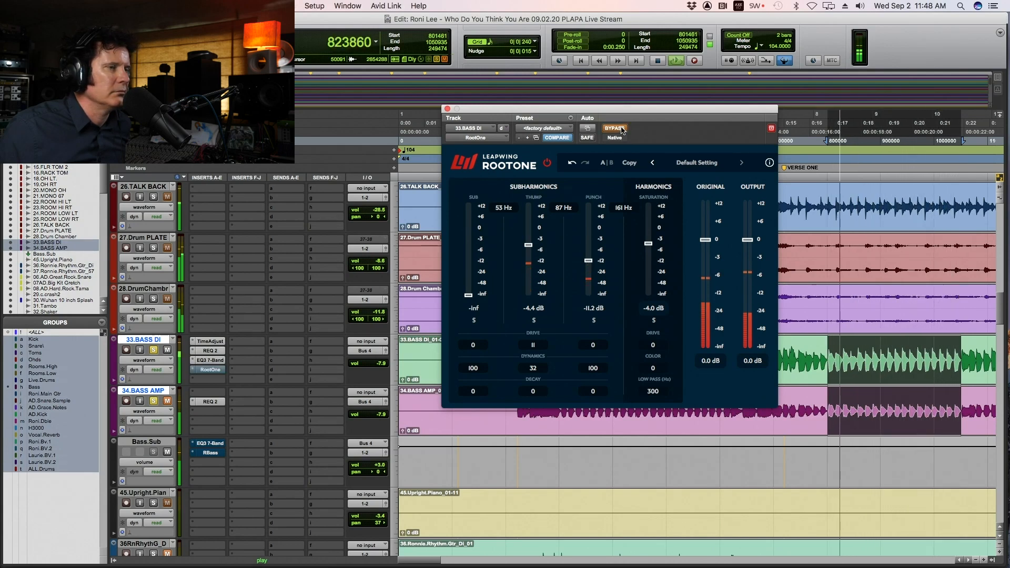
pyautogui.click(621, 129)
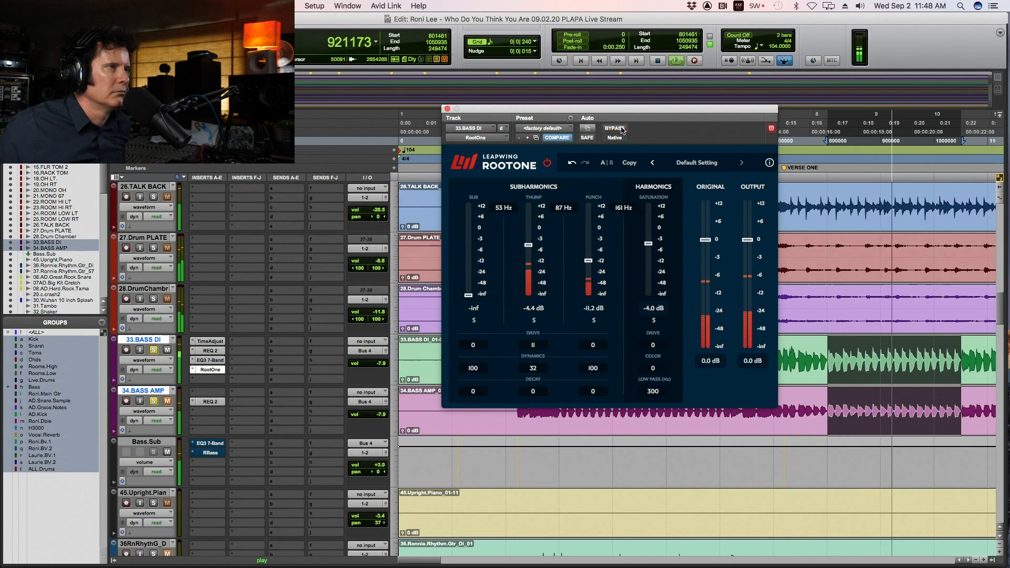
pyautogui.click(168, 402)
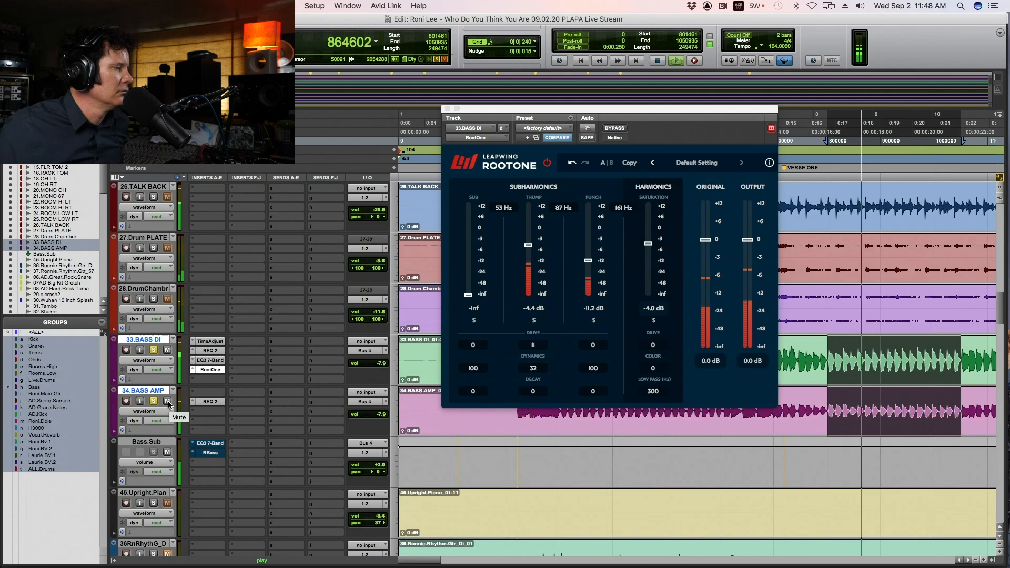
# Alternate the looped bass between RBass and the adjusted RootOne, leaving RootOne active, and stop playback
pyautogui.keyDown('super'); pyautogui.click(222, 371); pyautogui.keyUp('super')
pyautogui.keyDown('super'); pyautogui.click(219, 454); pyautogui.keyUp('super')
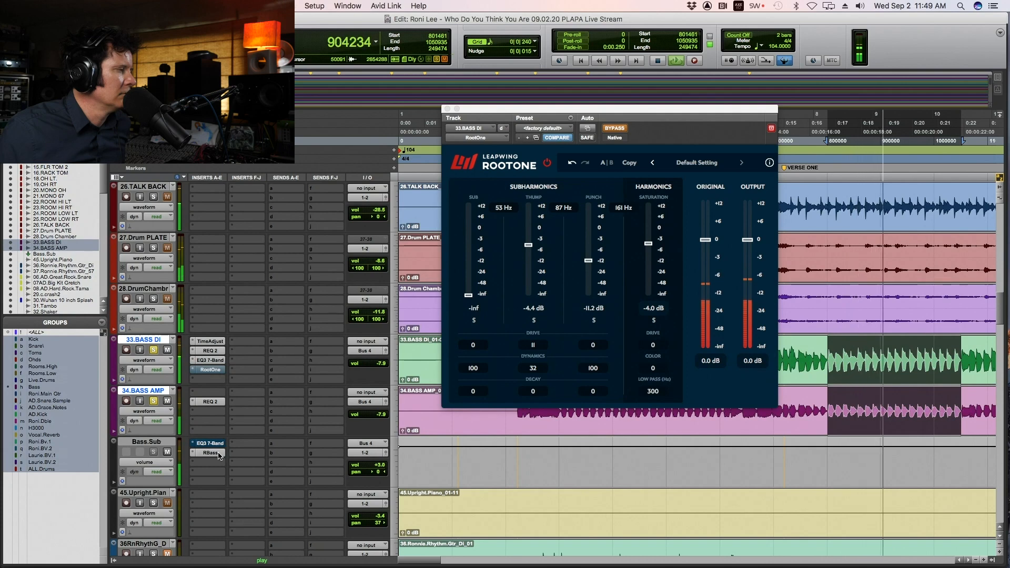
pyautogui.keyDown('super'); pyautogui.click(219, 455); pyautogui.keyUp('super')
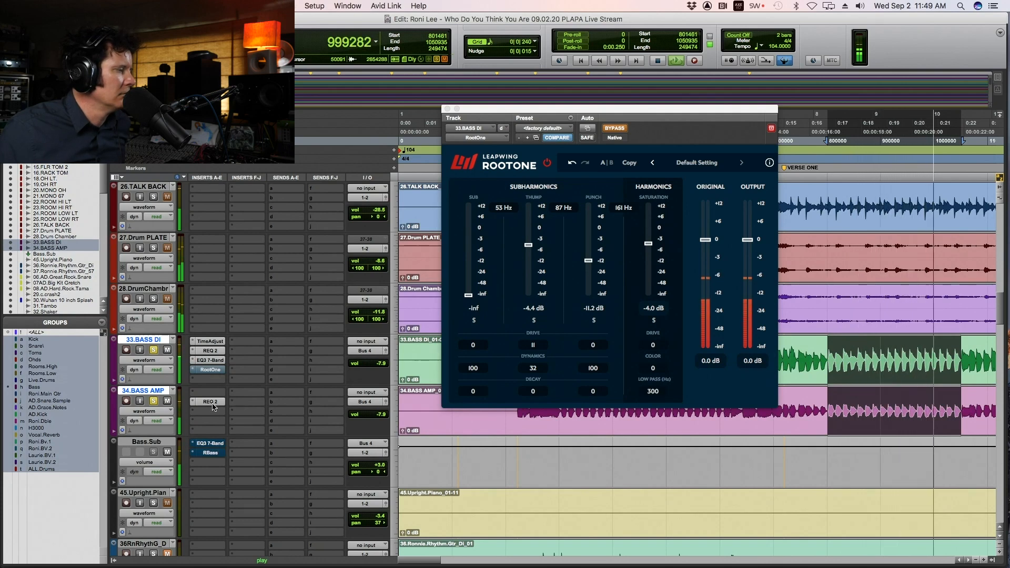
pyautogui.keyDown('super'); pyautogui.click(220, 371); pyautogui.keyUp('super')
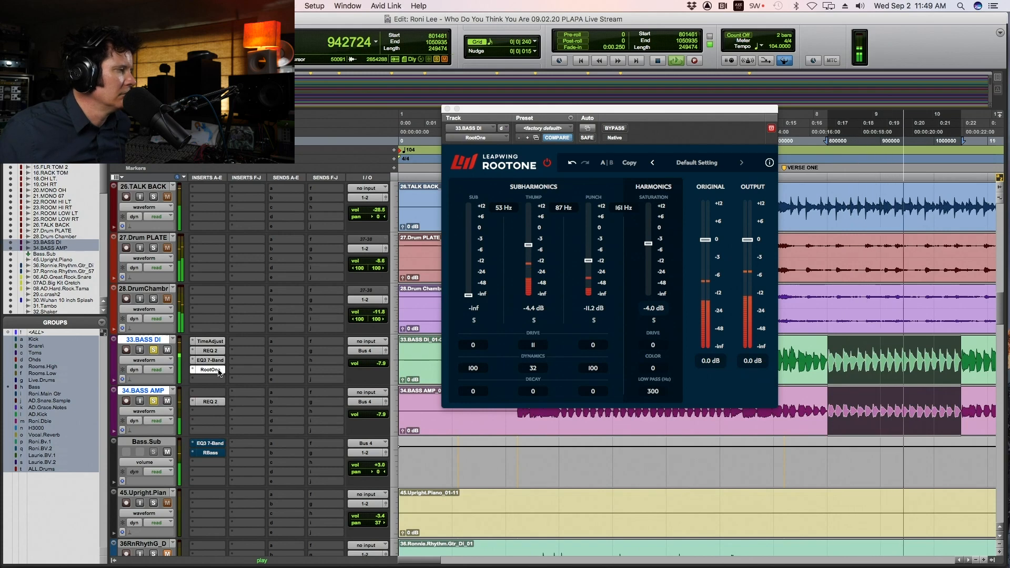
pyautogui.press('space')
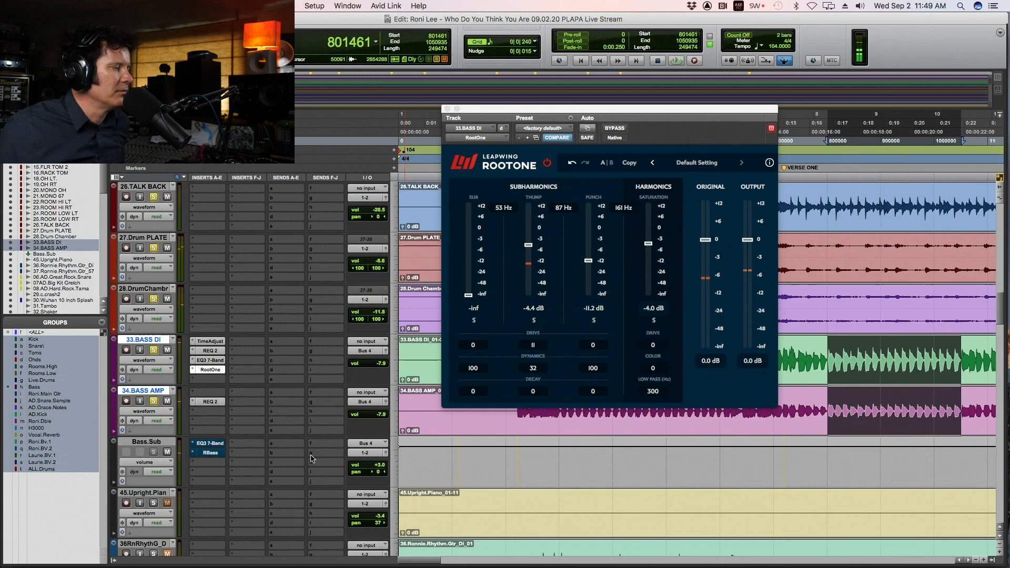
# Loop the bass selection, comparing RootOne alone against RBass alone by swapping which plug-in is bypassed, and stop playback
pyautogui.press('space')
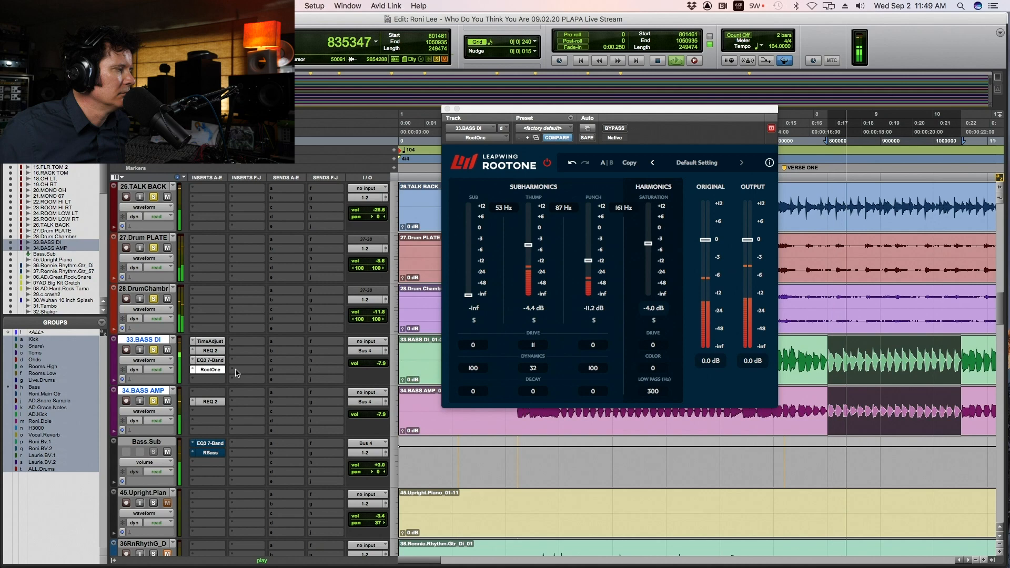
pyautogui.keyDown('super'); pyautogui.click(215, 370); pyautogui.keyUp('super')
pyautogui.keyDown('super'); pyautogui.click(216, 453); pyautogui.keyUp('super')
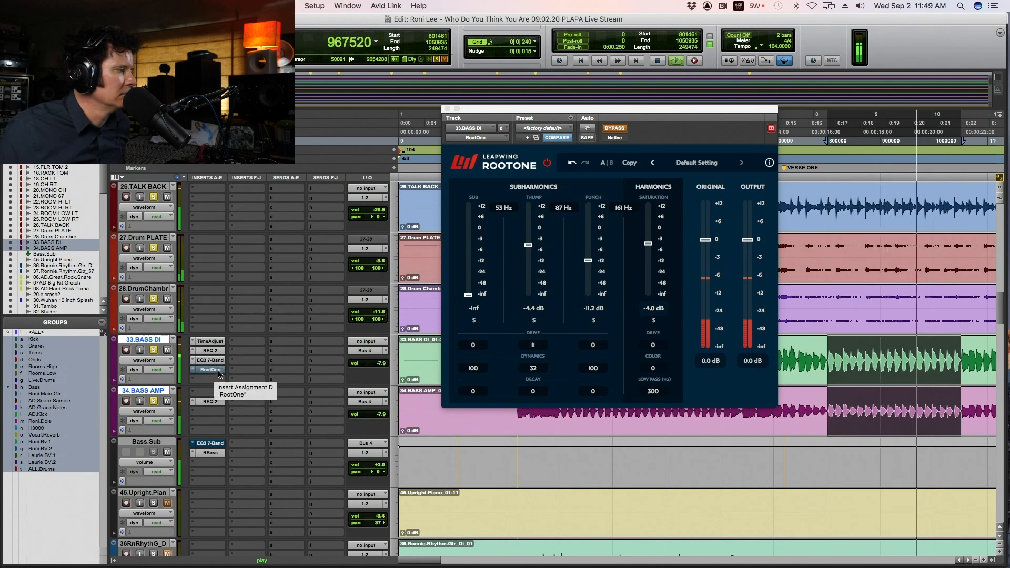
pyautogui.keyDown('super'); pyautogui.click(210, 454); pyautogui.keyUp('super')
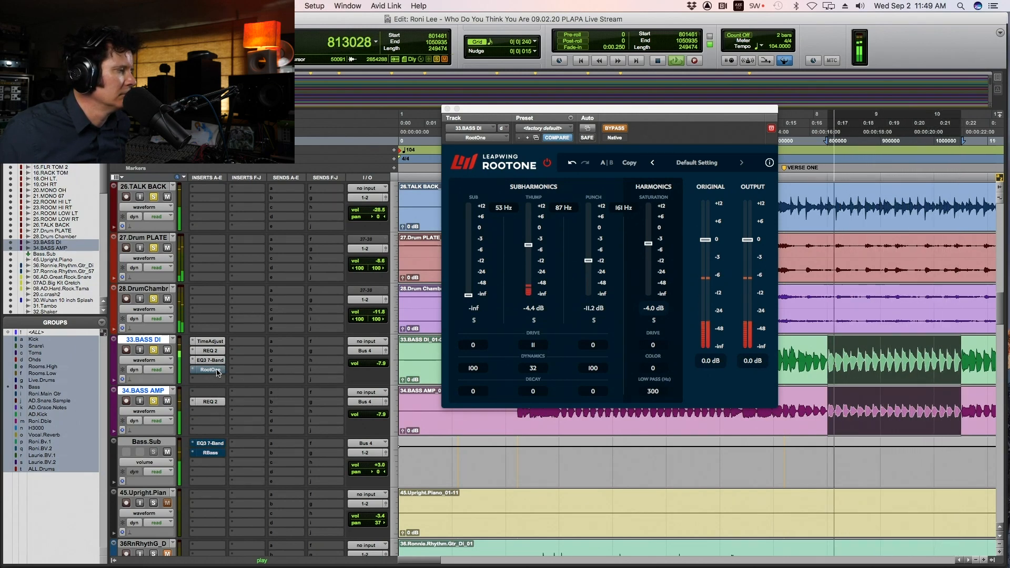
pyautogui.keyDown('super'); pyautogui.click(217, 371); pyautogui.keyUp('super')
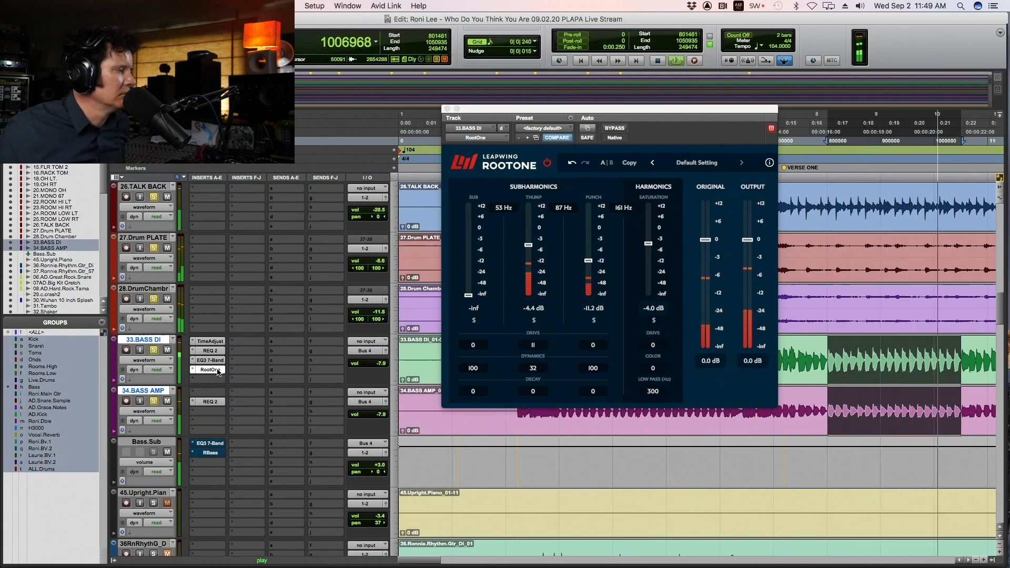
pyautogui.keyDown('super'); pyautogui.click(216, 371); pyautogui.keyUp('super')
pyautogui.keyDown('super'); pyautogui.click(217, 453); pyautogui.keyUp('super')
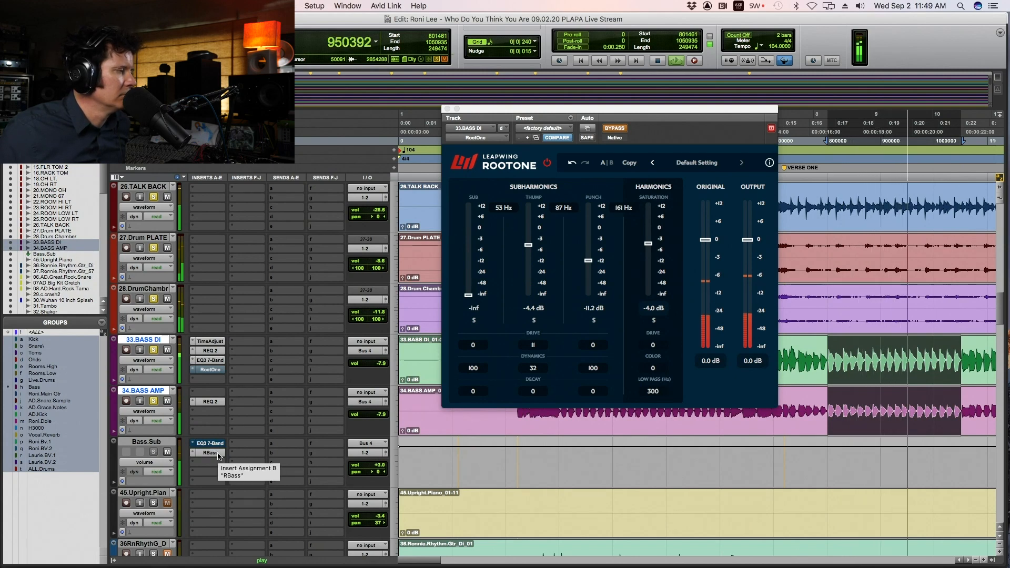
pyautogui.press('space')
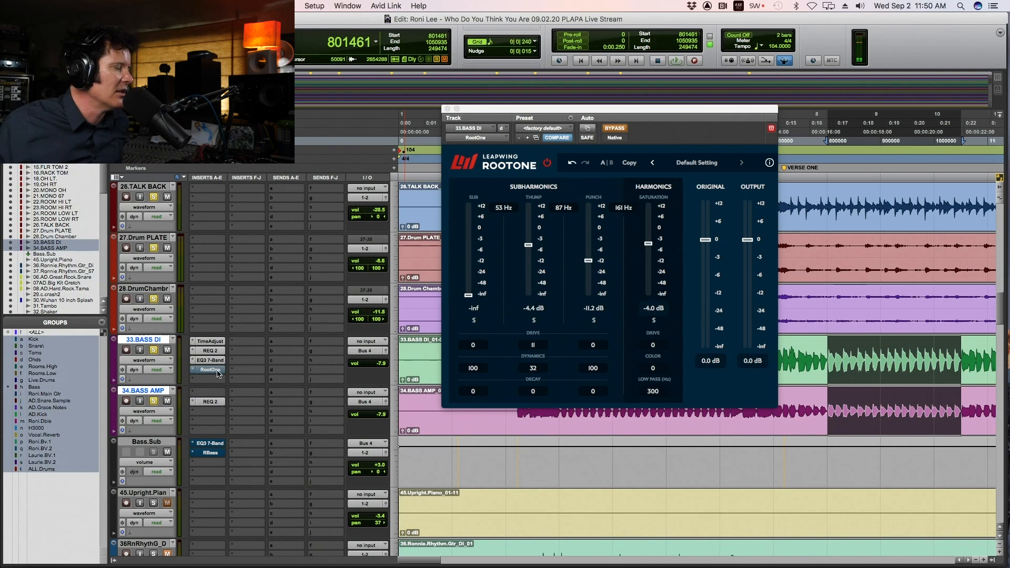
# Audition the bass loop in separate passes through RootOne alone, RBass alone and RootOne alone again, stopping playback between passes
pyautogui.keyDown('super'); pyautogui.click(218, 371); pyautogui.keyUp('super')
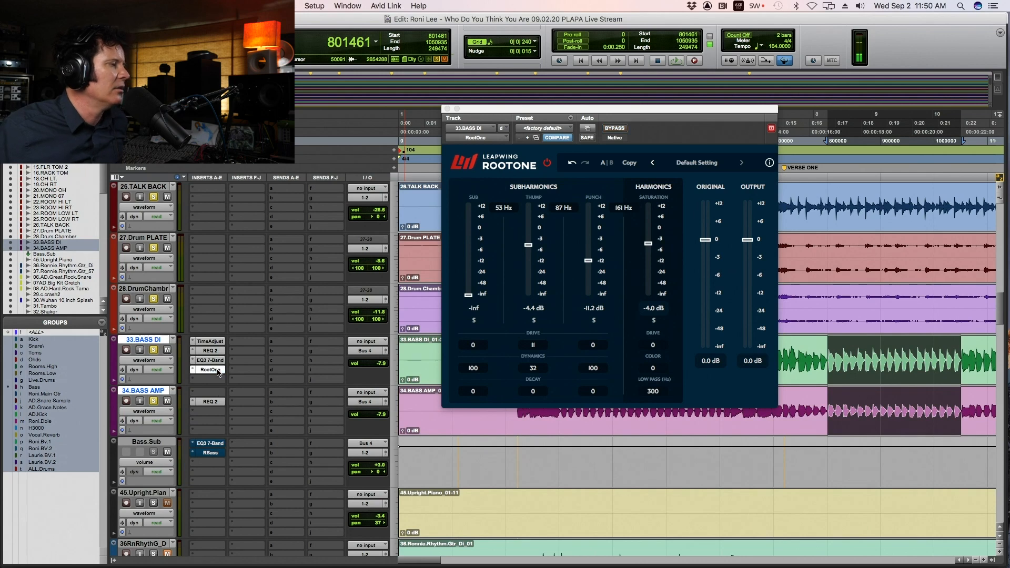
pyautogui.press('space')
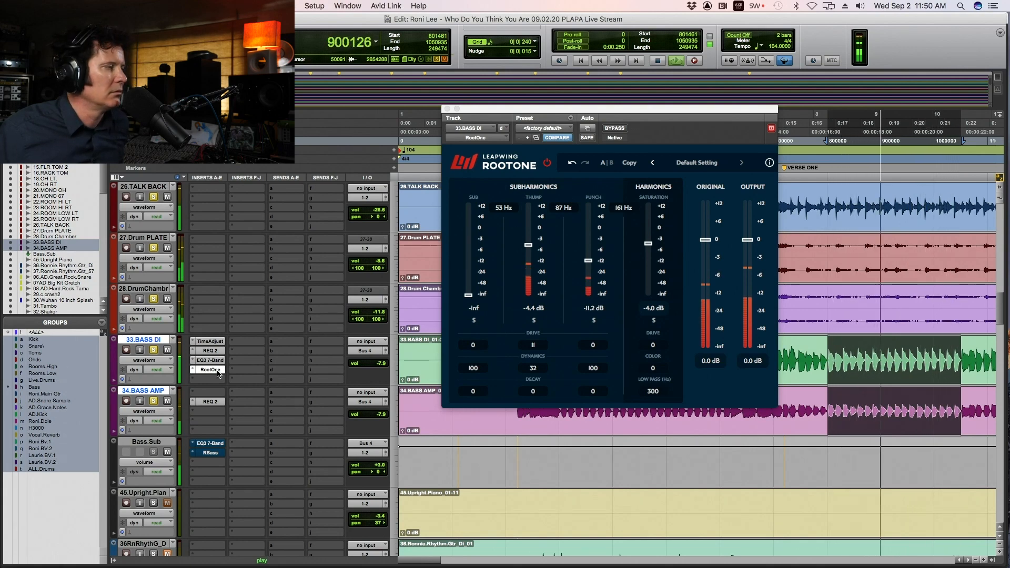
pyautogui.press('space')
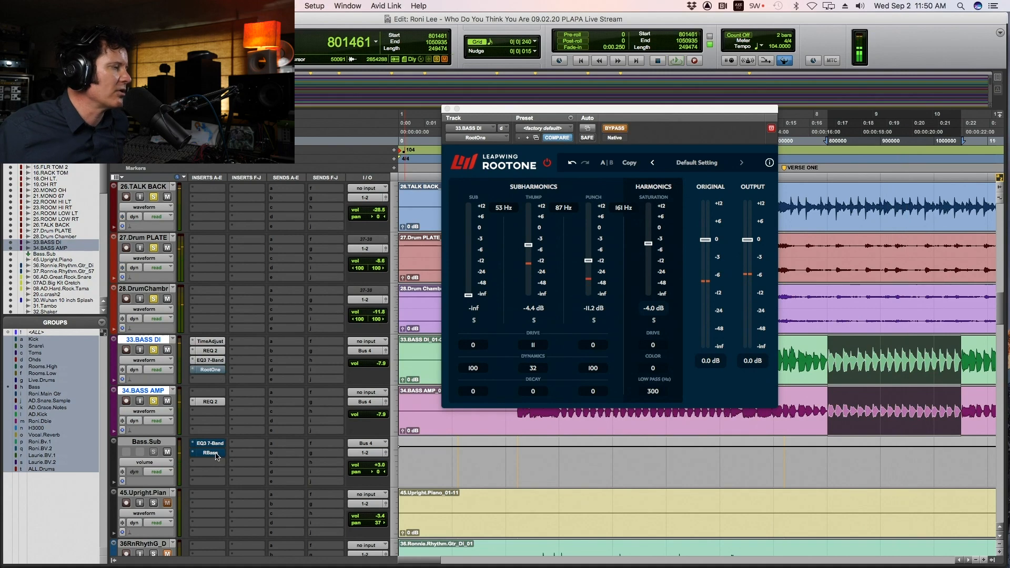
pyautogui.press('space')
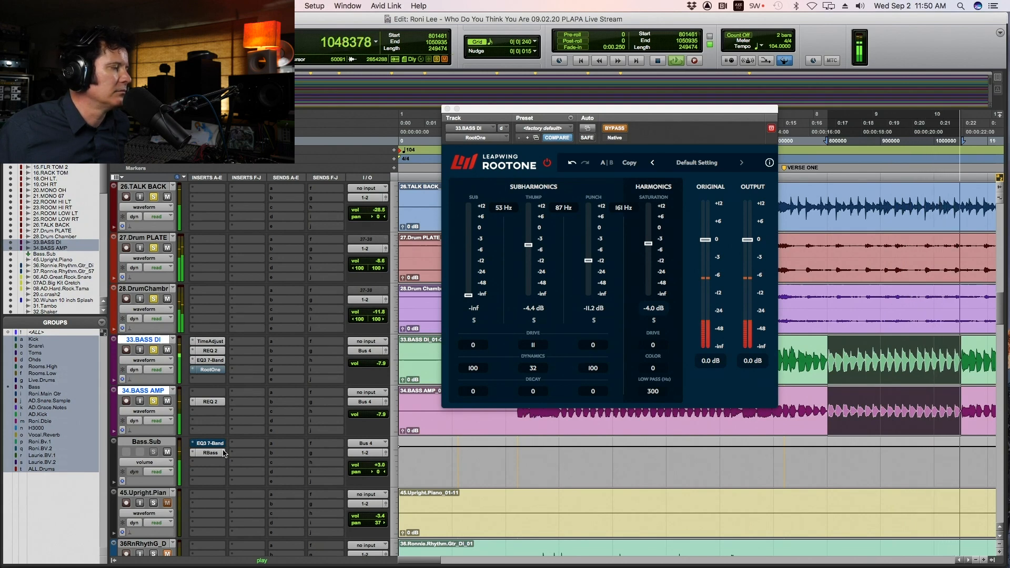
pyautogui.press('space')
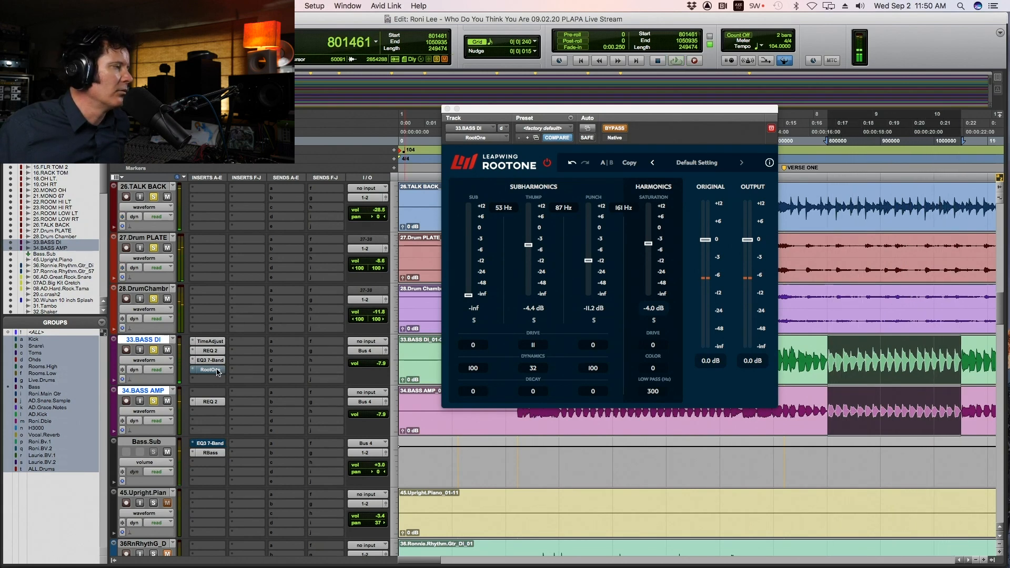
pyautogui.press('space')
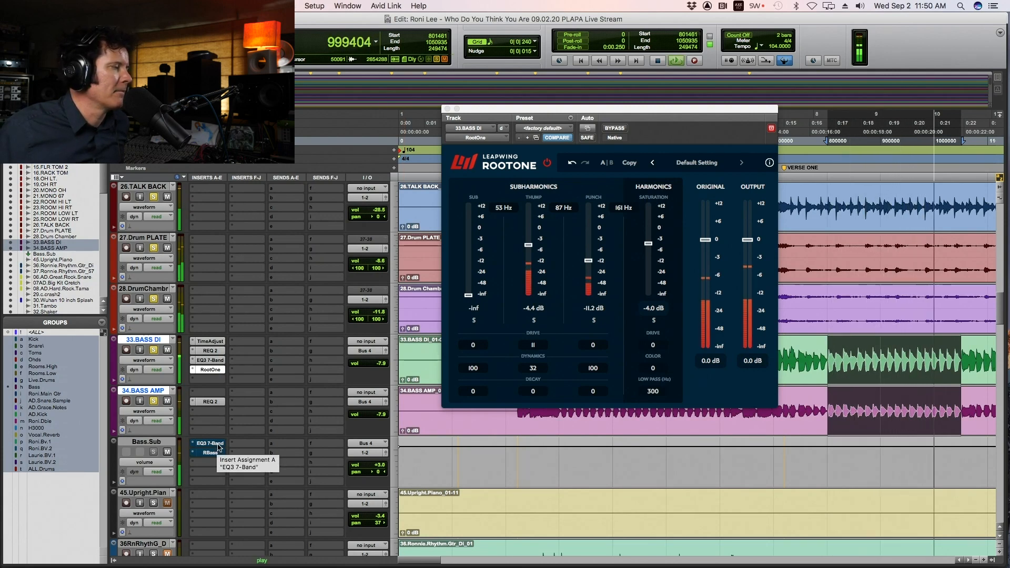
pyautogui.press('space')
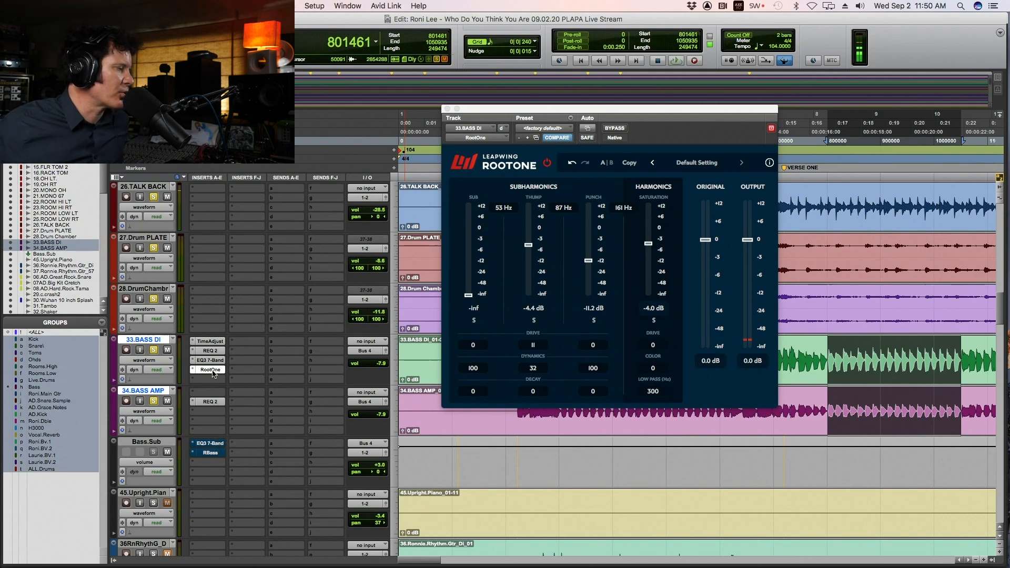
# Enable RBass on Bass.Sub alongside RootOne and, with the loop playing, set its Intensity to -18.2
pyautogui.keyDown('super'); pyautogui.click(216, 456); pyautogui.keyUp('super')
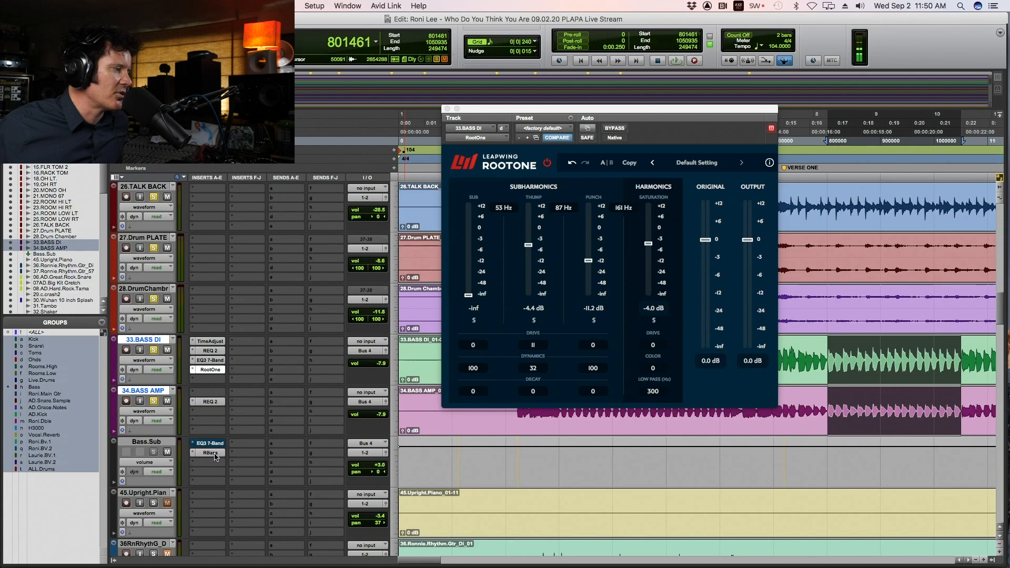
pyautogui.click(213, 454)
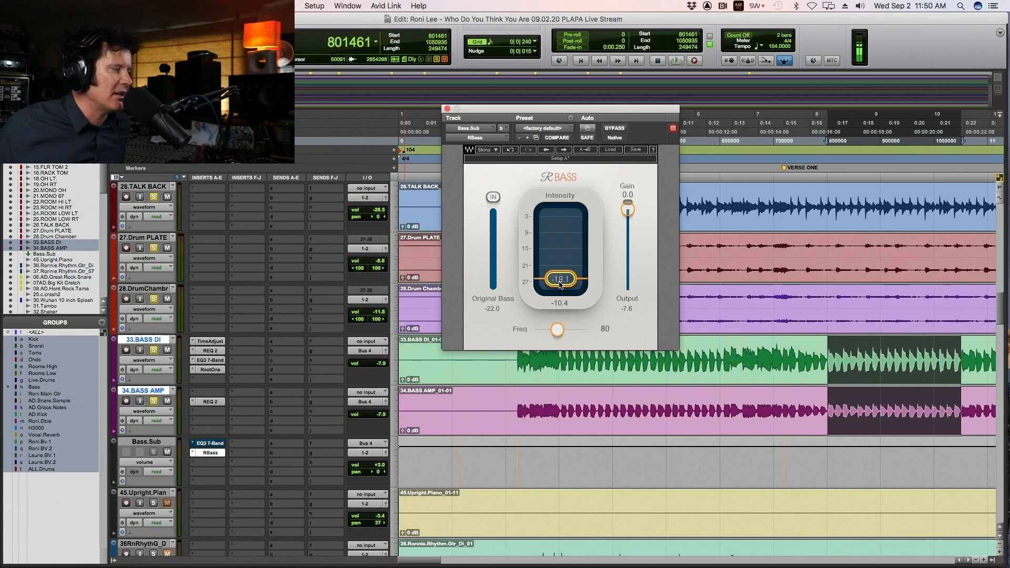
pyautogui.press('space')
pyautogui.moveTo(560, 282); pyautogui.dragTo(559, 279)
# Bypass and re-enable RBass repeatedly during the loop to hear what it adds on top of RootOne
pyautogui.keyDown('super'); pyautogui.click(214, 454); pyautogui.keyUp('super')
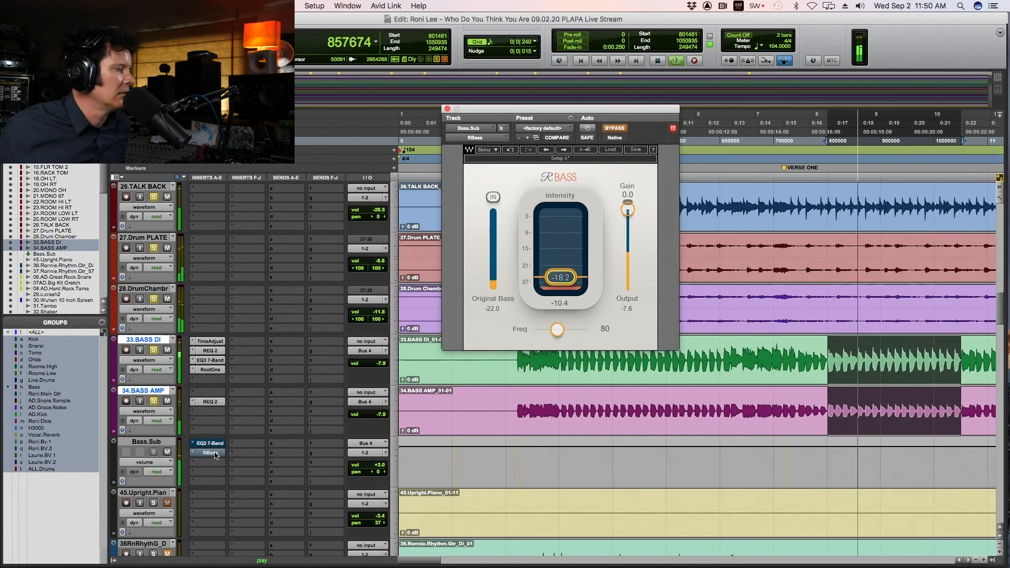
pyautogui.keyDown('super'); pyautogui.click(216, 454); pyautogui.keyUp('super')
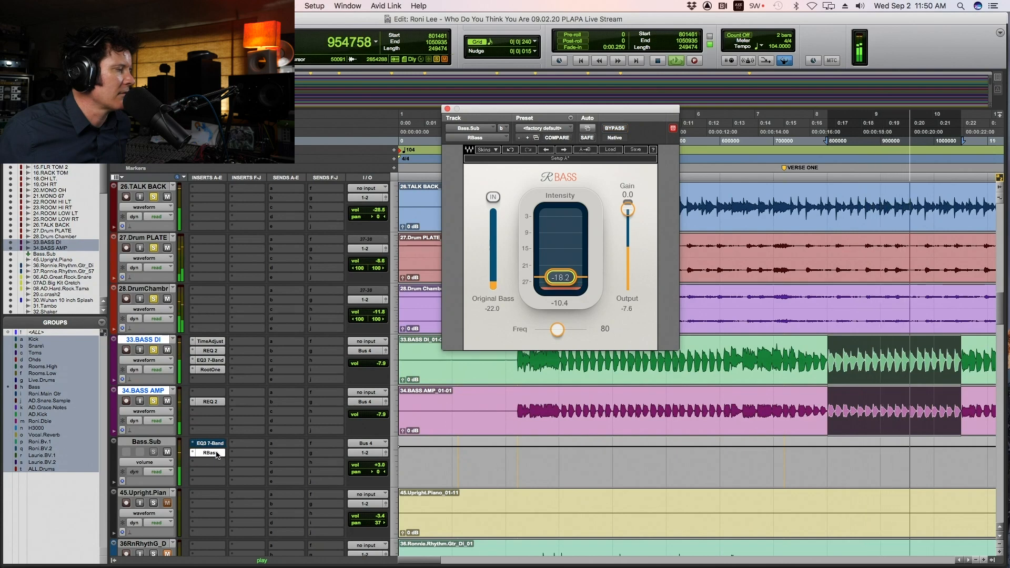
pyautogui.keyDown('super'); pyautogui.click(217, 455); pyautogui.keyUp('super')
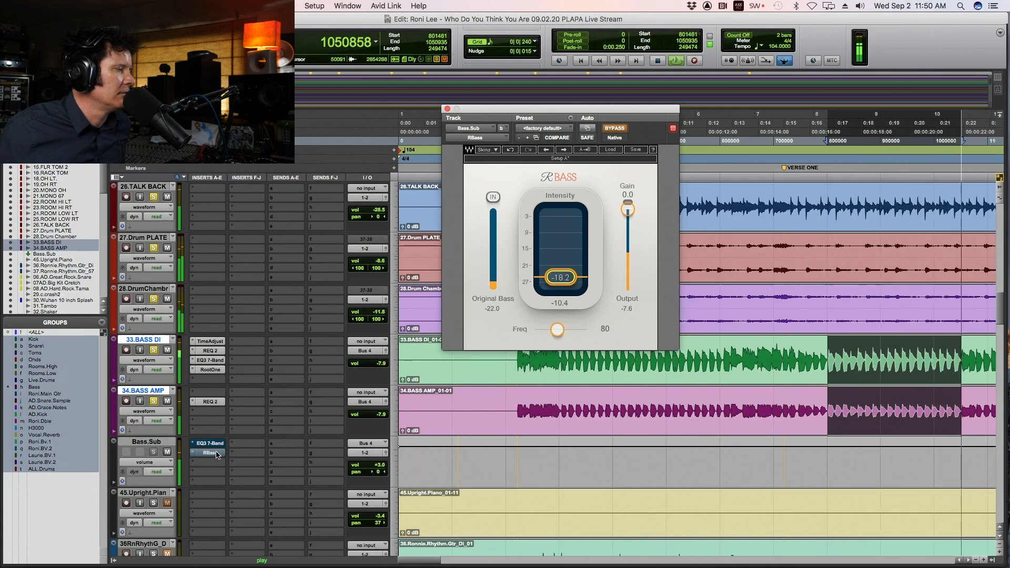
pyautogui.keyDown('super'); pyautogui.click(216, 454); pyautogui.keyUp('super')
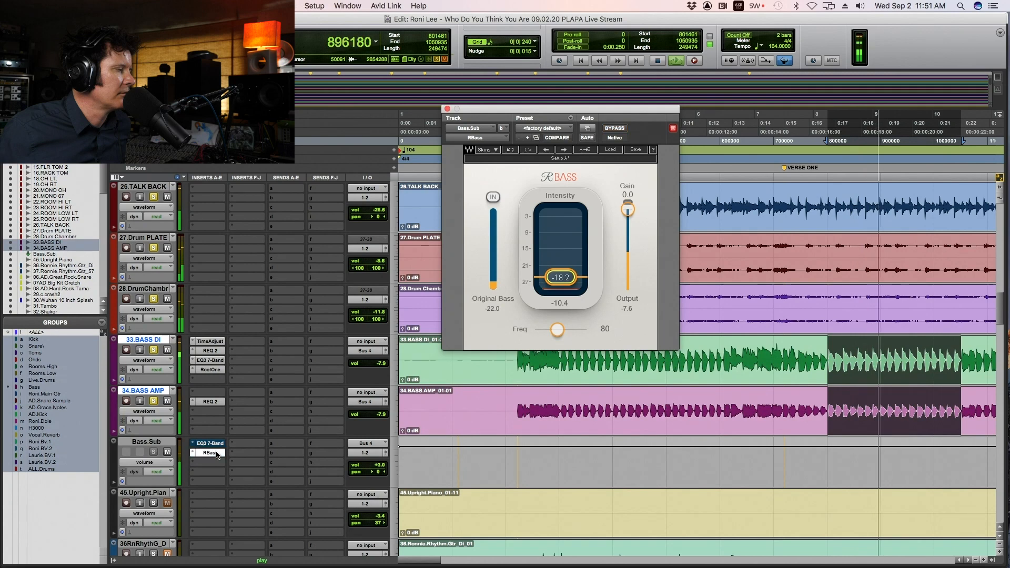
# Bypass RootOne on 33.BASS DI and set the RBass Intensity to -14.8
pyautogui.keyDown('super'); pyautogui.click(211, 369); pyautogui.keyUp('super')
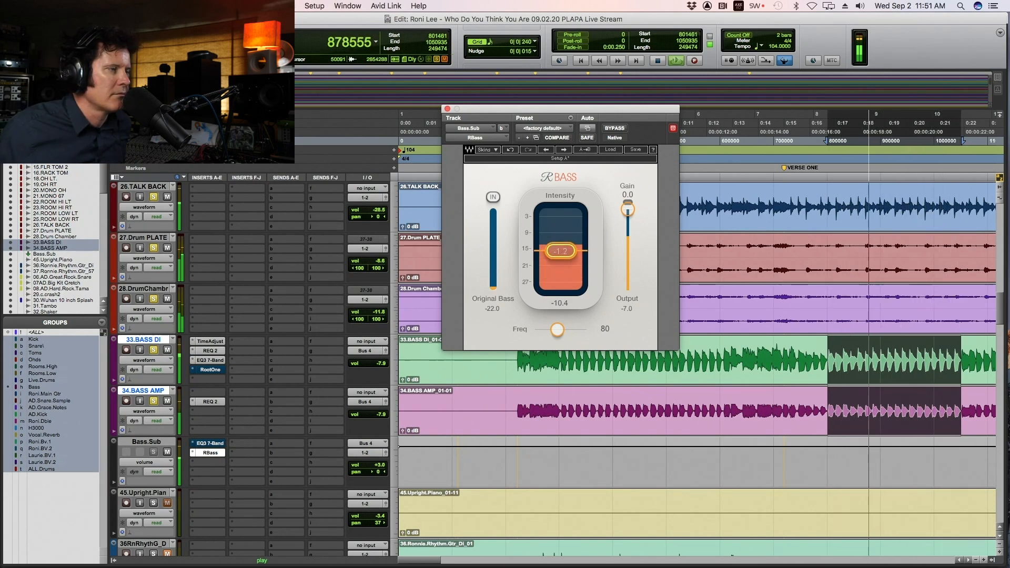
pyautogui.moveTo(560, 254); pyautogui.dragTo(561, 273)
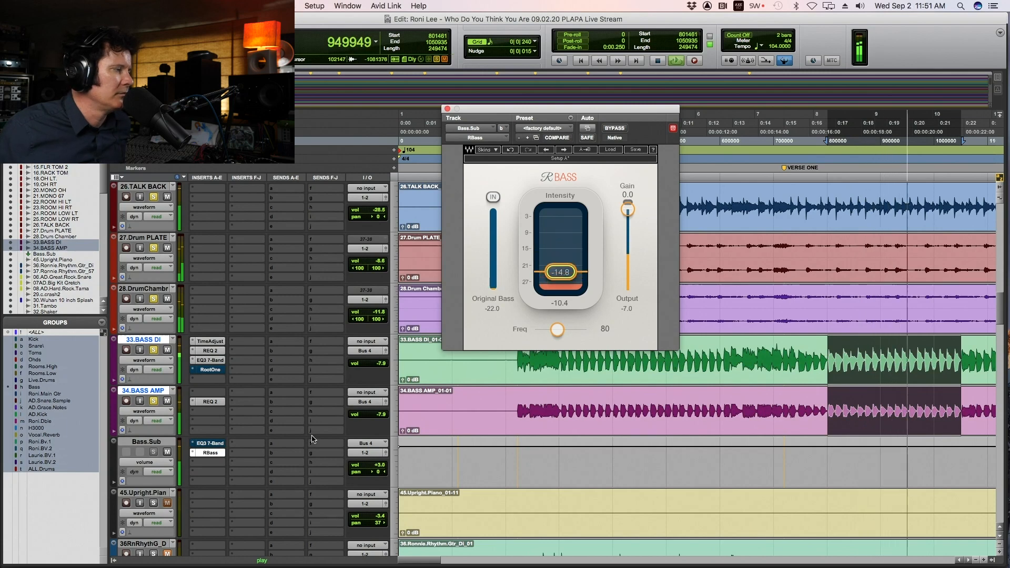
# Switch from RBass back to RootOne alone and raise its Thump to -3.7 dB and Punch to -9.6 dB
pyautogui.keyDown('super'); pyautogui.click(210, 453); pyautogui.keyUp('super')
pyautogui.keyDown('super'); pyautogui.click(210, 369); pyautogui.keyUp('super')
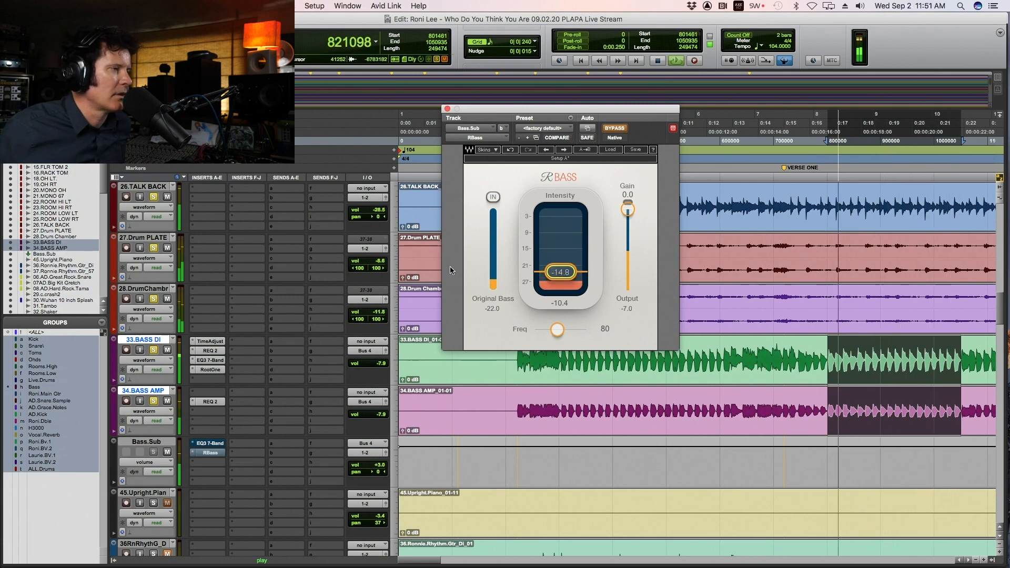
pyautogui.click(210, 369)
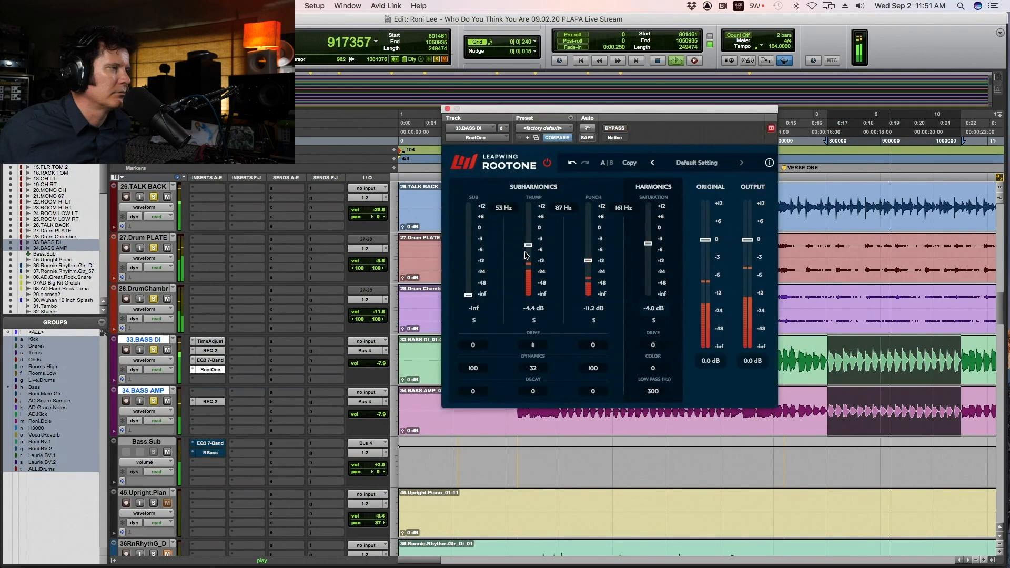
pyautogui.moveTo(588, 261); pyautogui.dragTo(589, 258)
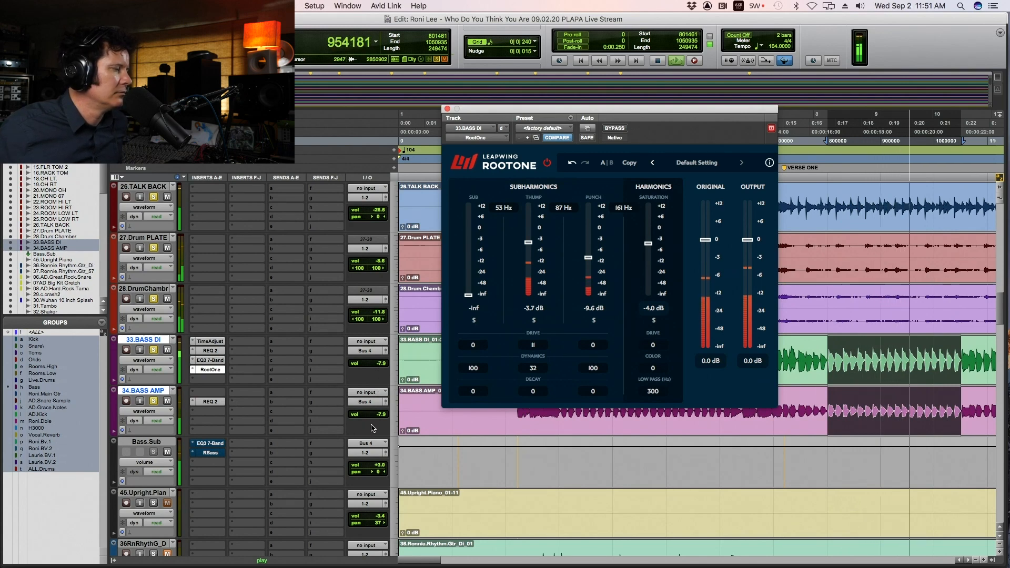
# Set the track volume of 34.BASS AMP to -10.5 and of 33.BASS DI to -6.5
pyautogui.moveTo(378, 414); pyautogui.dragTo(379, 418)
pyautogui.moveTo(381, 368); pyautogui.dragTo(382, 364)
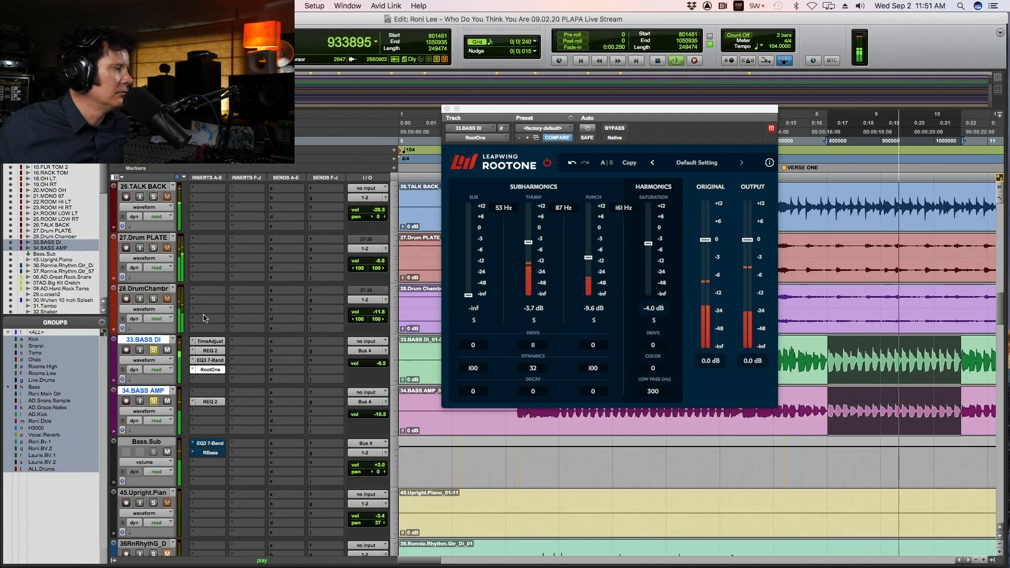
# Compare the rebalanced bass through RBass alone with RootOne alone, opening each active plug-in and ending on RootOne
pyautogui.keyDown('super'); pyautogui.click(210, 369); pyautogui.keyUp('super')
pyautogui.keyDown('super'); pyautogui.click(210, 453); pyautogui.keyUp('super')
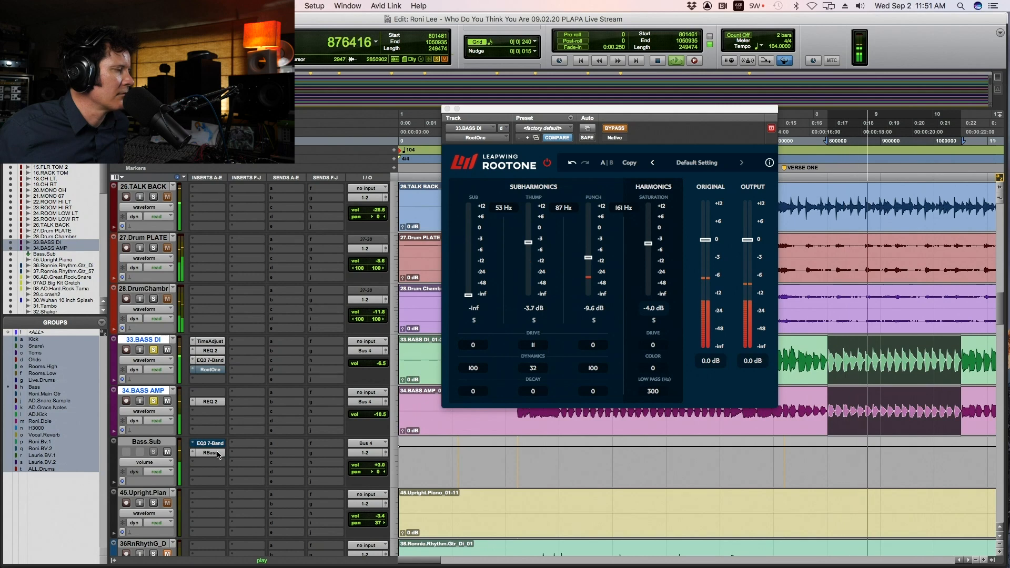
pyautogui.click(216, 454)
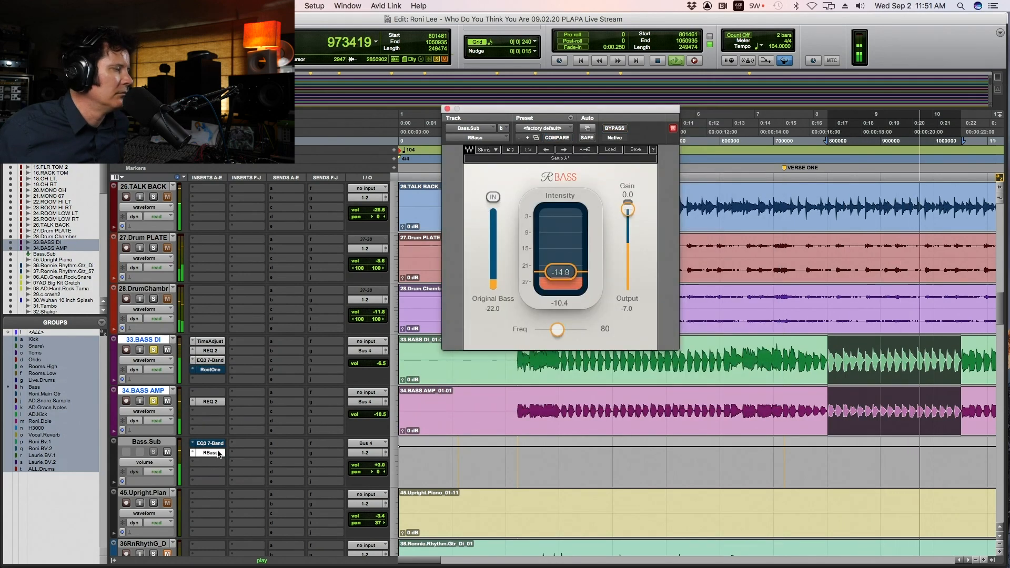
pyautogui.keyDown('super'); pyautogui.click(210, 453); pyautogui.keyUp('super')
pyautogui.keyDown('super'); pyautogui.click(211, 370); pyautogui.keyUp('super')
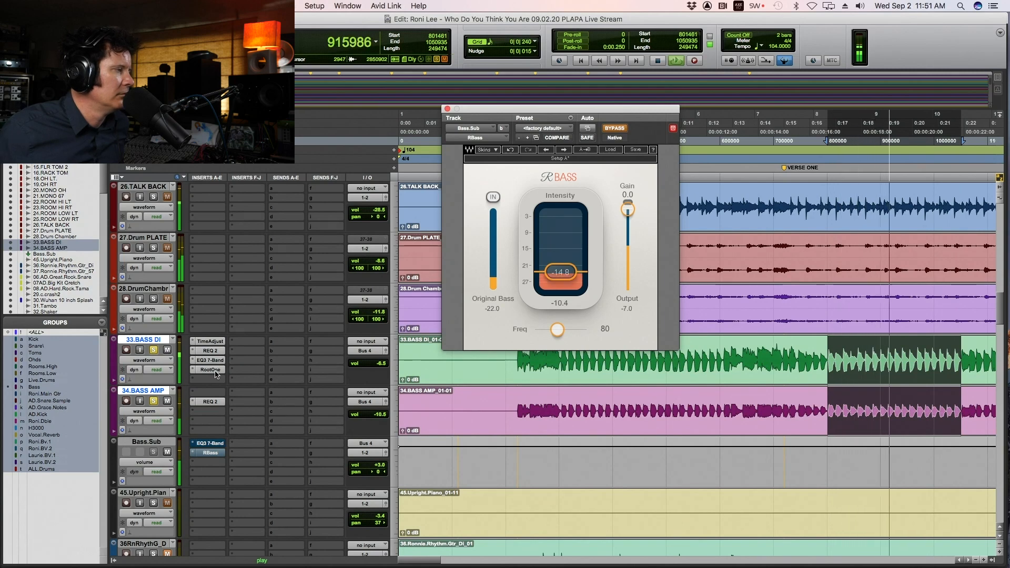
pyautogui.click(210, 370)
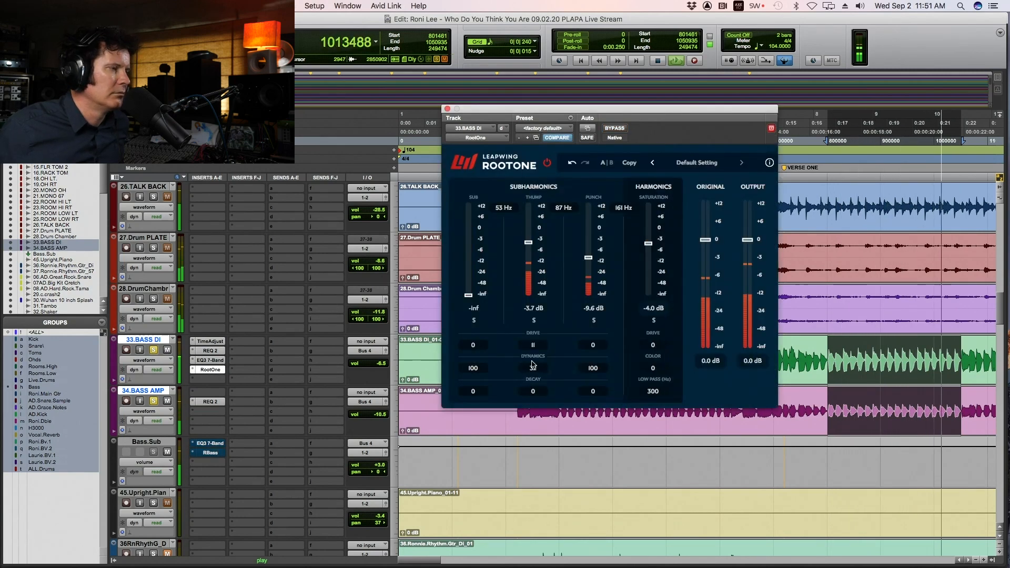
# Set RootOne's Thump and Punch Dynamics to 0 and compare it with RBass alone, leaving RootOne active
pyautogui.moveTo(534, 367); pyautogui.dragTo(508, 368)
pyautogui.moveTo(592, 368); pyautogui.dragTo(532, 368)
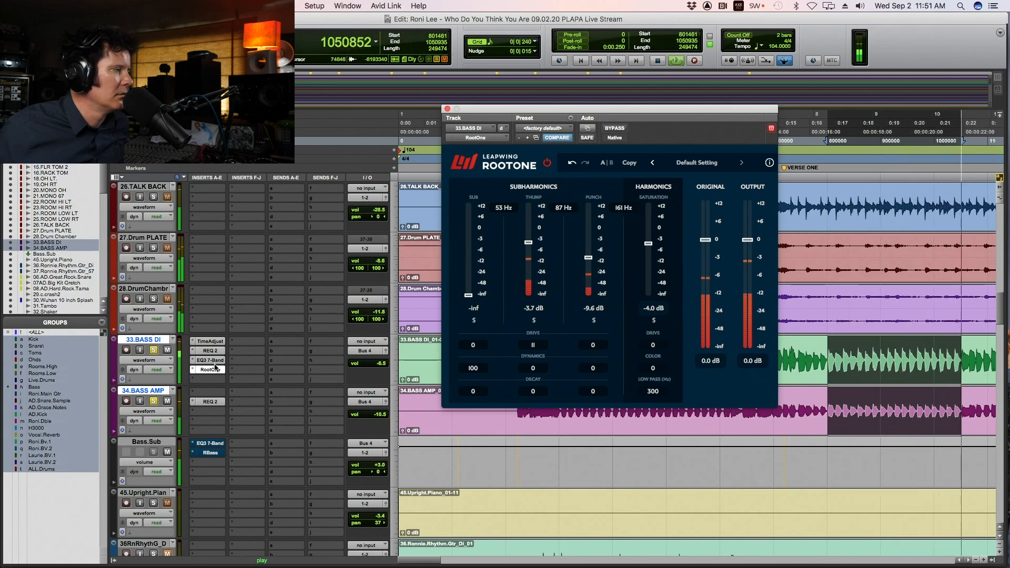
pyautogui.keyDown('super'); pyautogui.click(210, 370); pyautogui.keyUp('super')
pyautogui.keyDown('super'); pyautogui.click(213, 453); pyautogui.keyUp('super')
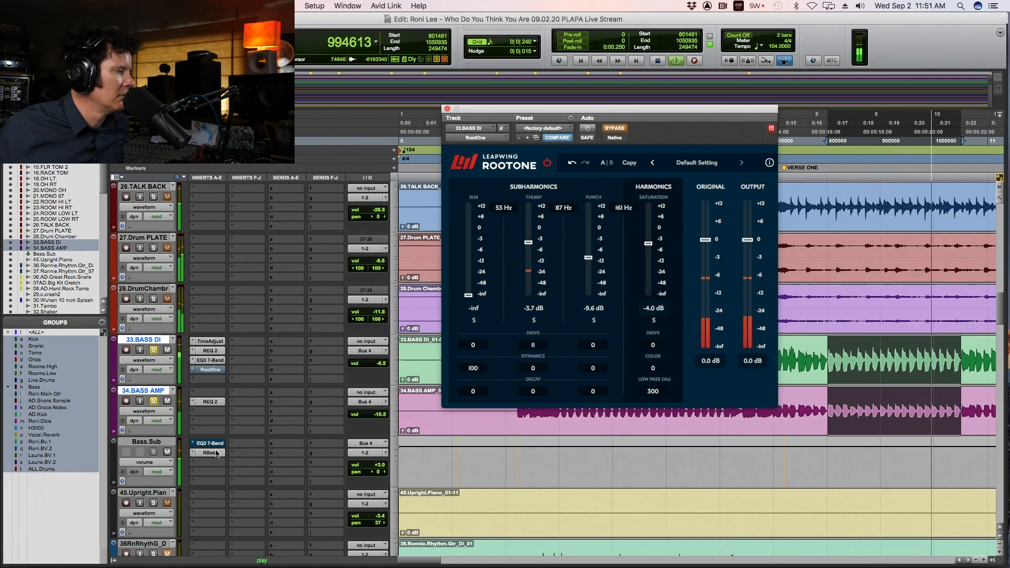
pyautogui.keyDown('super'); pyautogui.click(213, 453); pyautogui.keyUp('super')
pyautogui.keyDown('super'); pyautogui.click(210, 370); pyautogui.keyUp('super')
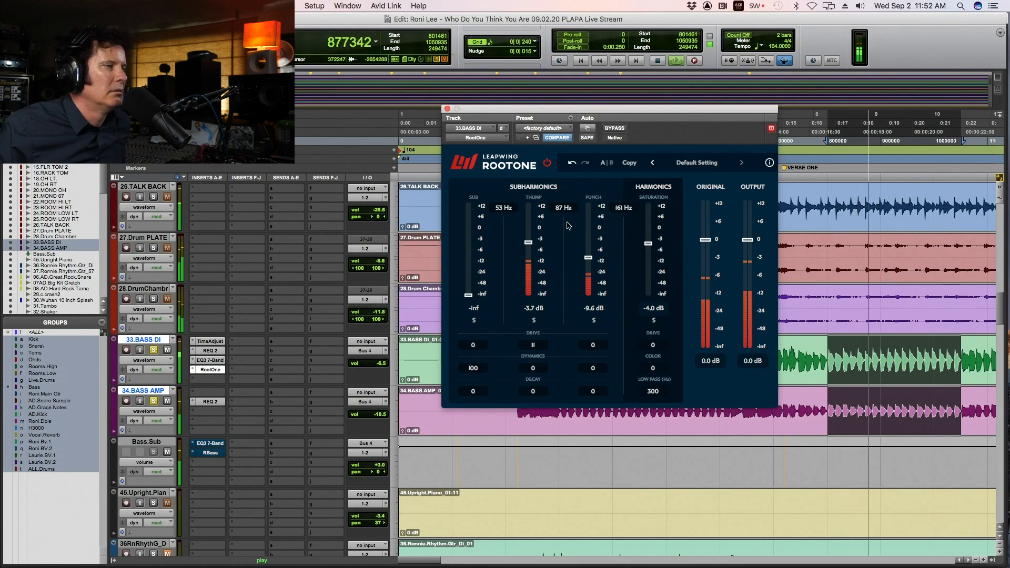
# Lower RootOne's Thump to -4.9 dB and Punch to -11.3 dB, and replay the loop to check the balance
pyautogui.moveTo(590, 259); pyautogui.dragTo(590, 261)
pyautogui.moveTo(528, 244); pyautogui.dragTo(529, 251)
pyautogui.moveTo(590, 261); pyautogui.dragTo(593, 265)
pyautogui.press('space')
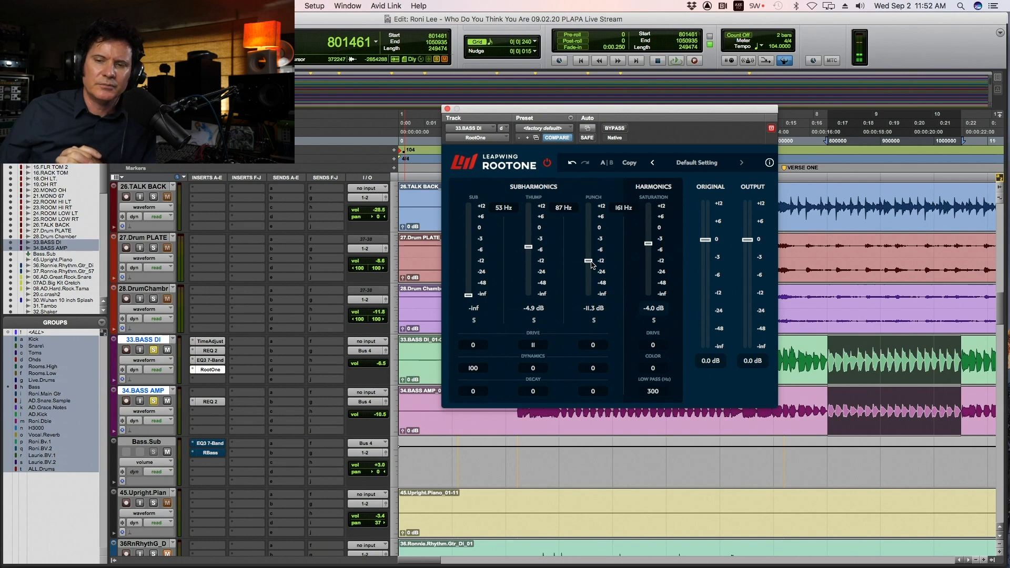
pyautogui.press('space')
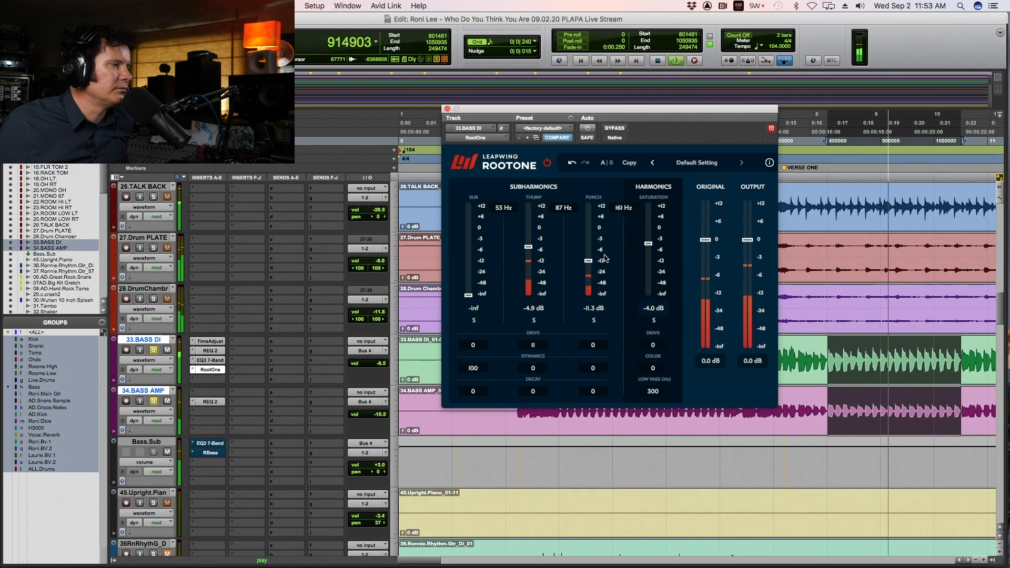
pyautogui.press('space')
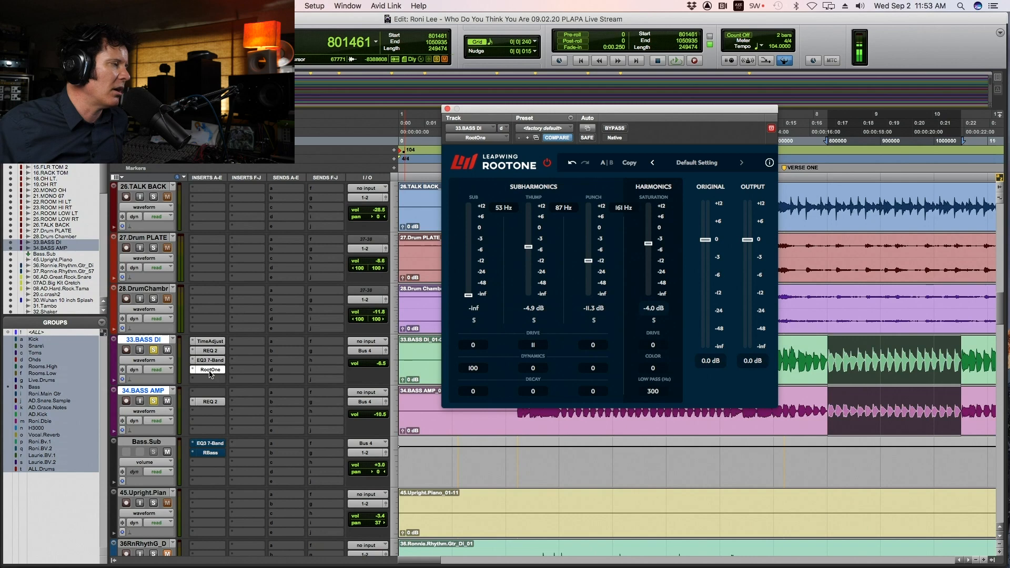
# Move RootOne down one insert slot on 33.BASS DI and move RBass from Bass.Sub into the slot directly above it
pyautogui.click(210, 372)
pyautogui.moveTo(206, 467); pyautogui.dragTo(210, 379)
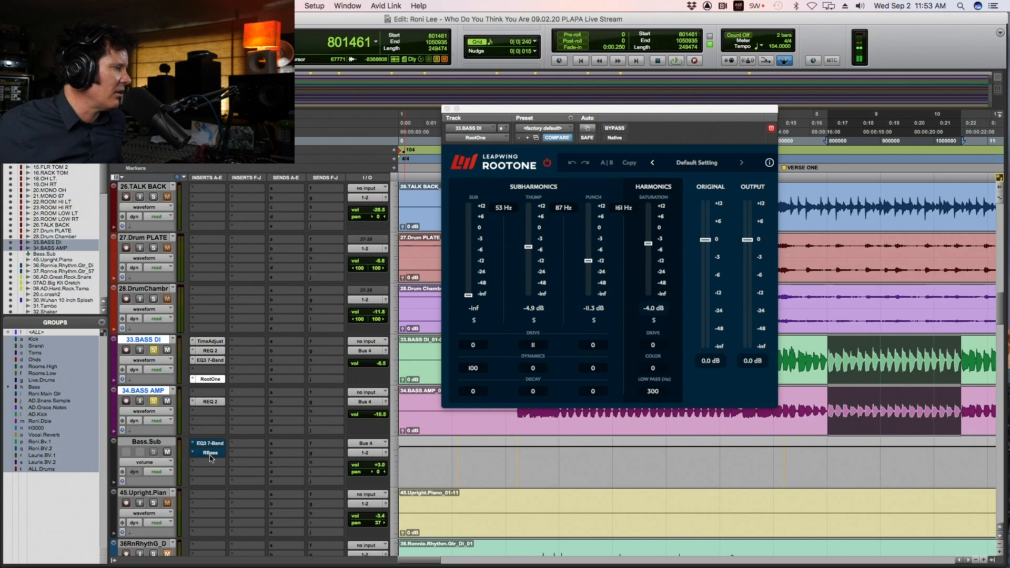
pyautogui.click(210, 361)
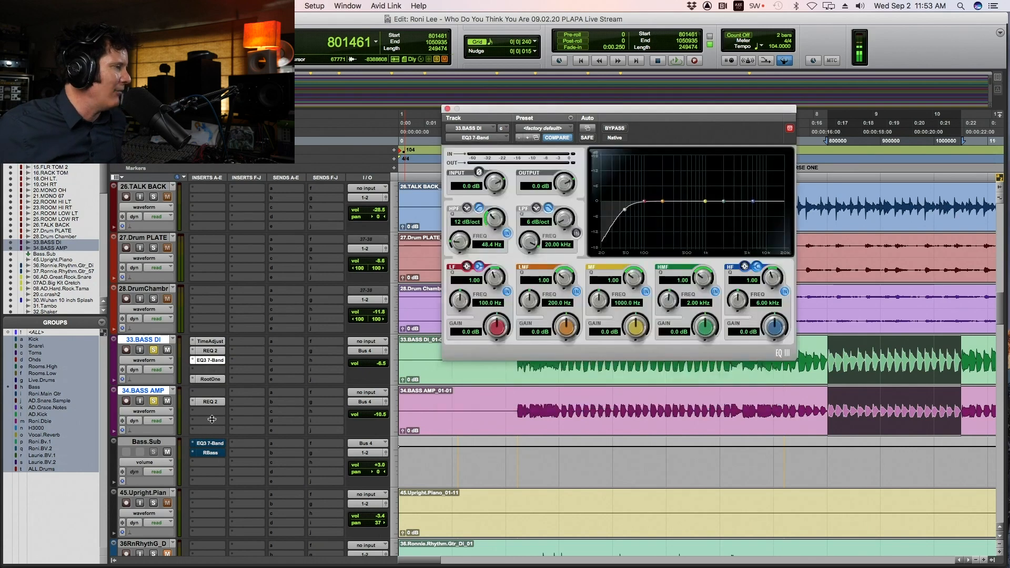
pyautogui.click(212, 401)
pyautogui.moveTo(213, 371); pyautogui.dragTo(223, 372)
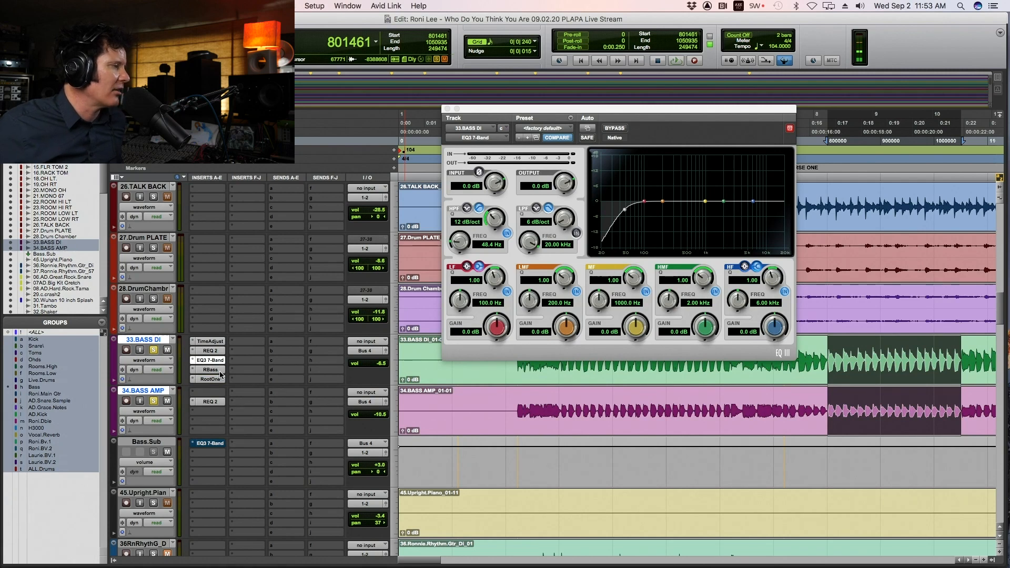
# Set the Intensity of RBass on 33.BASS DI to -24.0, unsolo 34.BASS AMP, and compare RBass with its bypass during loop playback
pyautogui.click(211, 370)
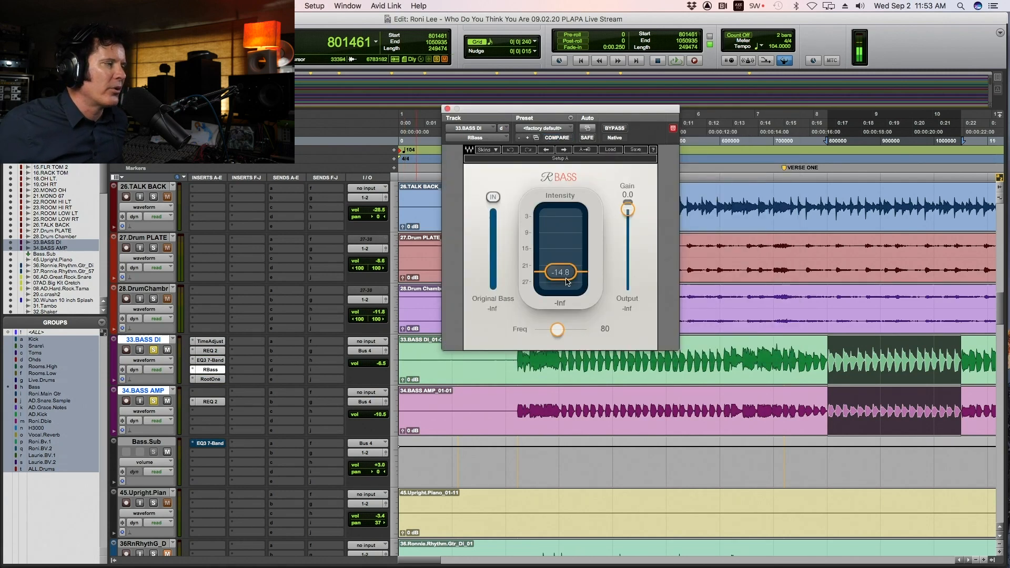
pyautogui.moveTo(554, 274); pyautogui.dragTo(561, 287)
pyautogui.click(153, 401)
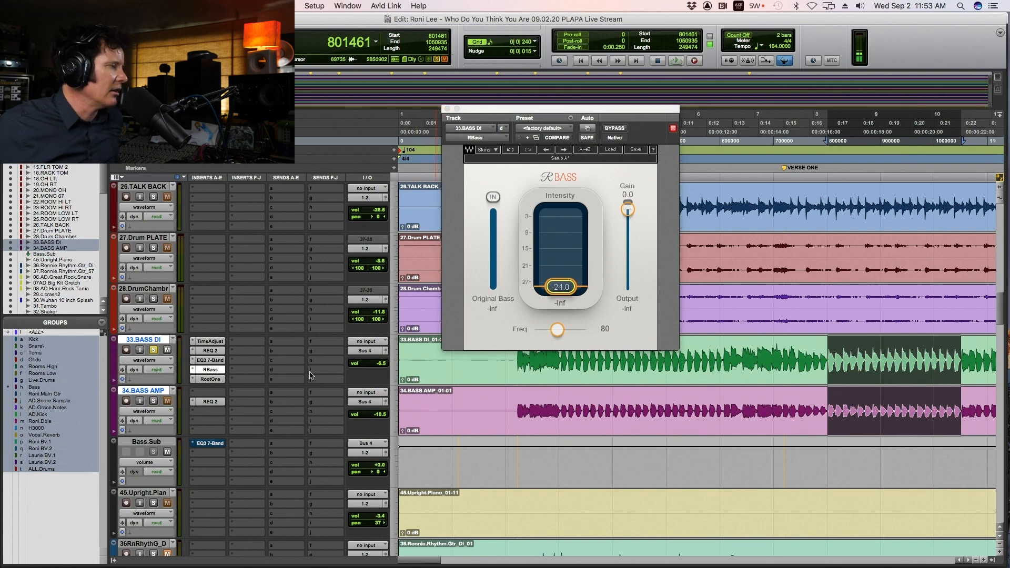
pyautogui.press('space')
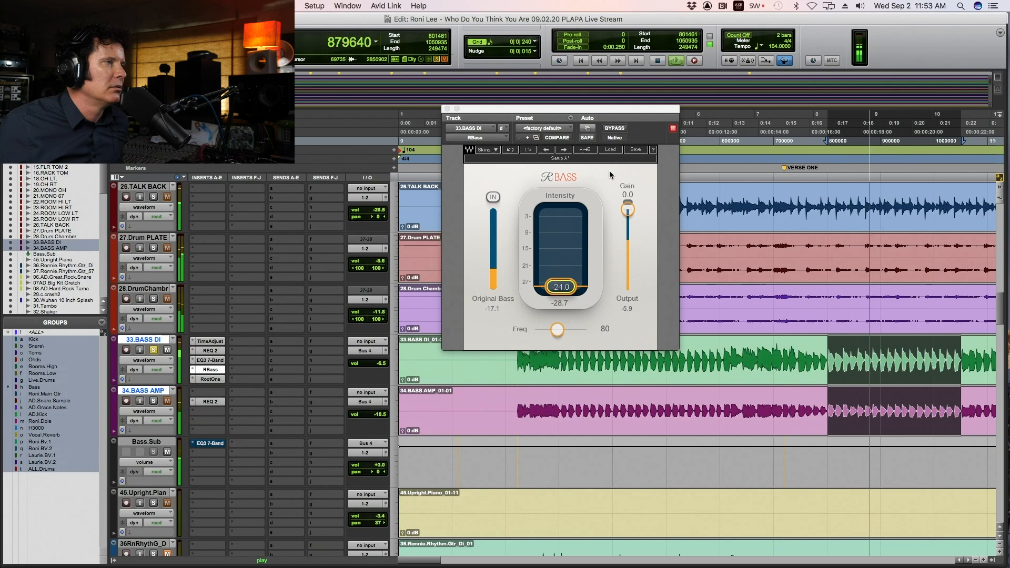
pyautogui.click(615, 129)
pyautogui.click(616, 129)
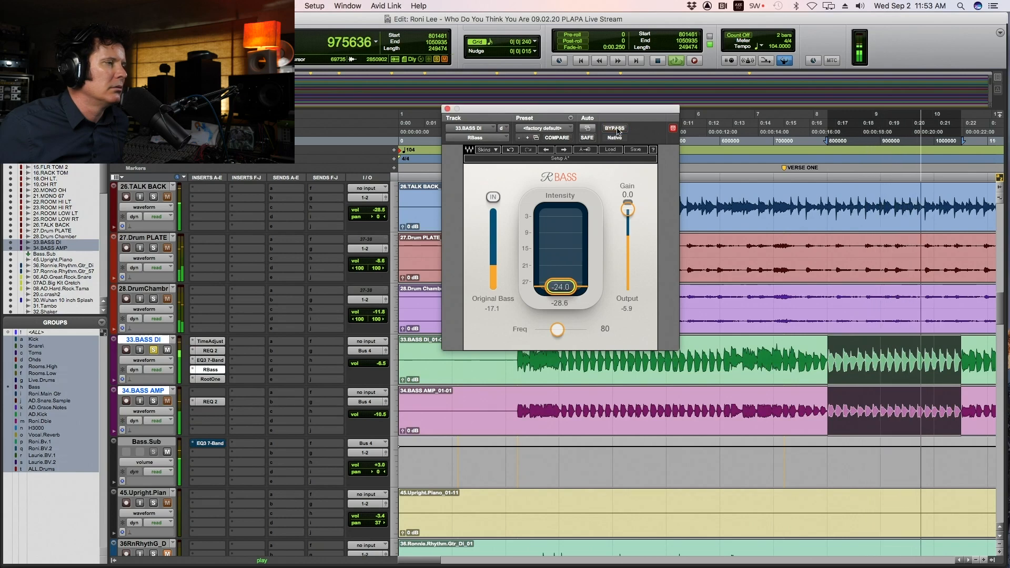
# Raise the RBass Intensity on 33.BASS DI to -19.5, then bypass the plug-in and make it inactive
pyautogui.moveTo(561, 285); pyautogui.dragTo(561, 279)
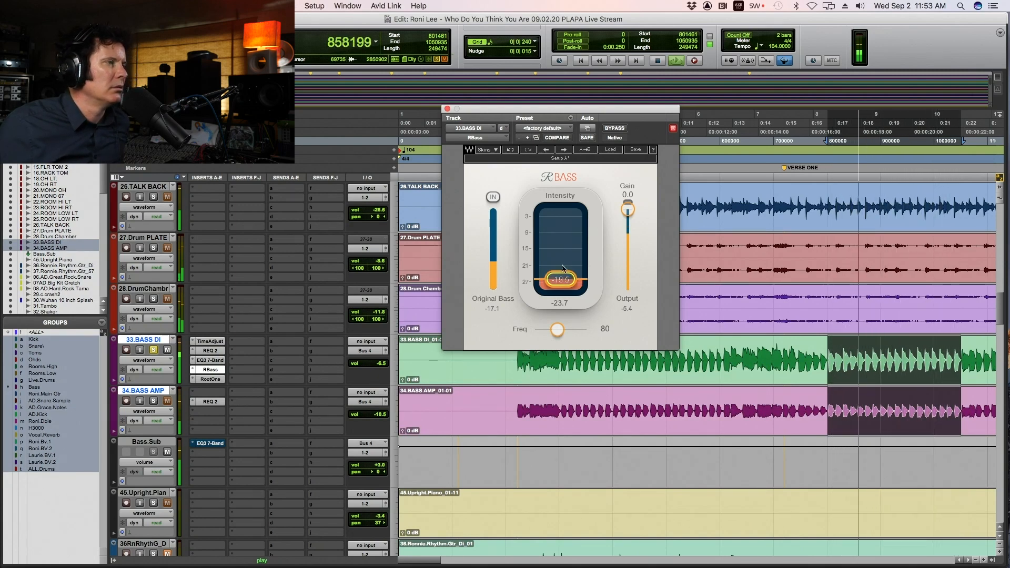
pyautogui.click(618, 130)
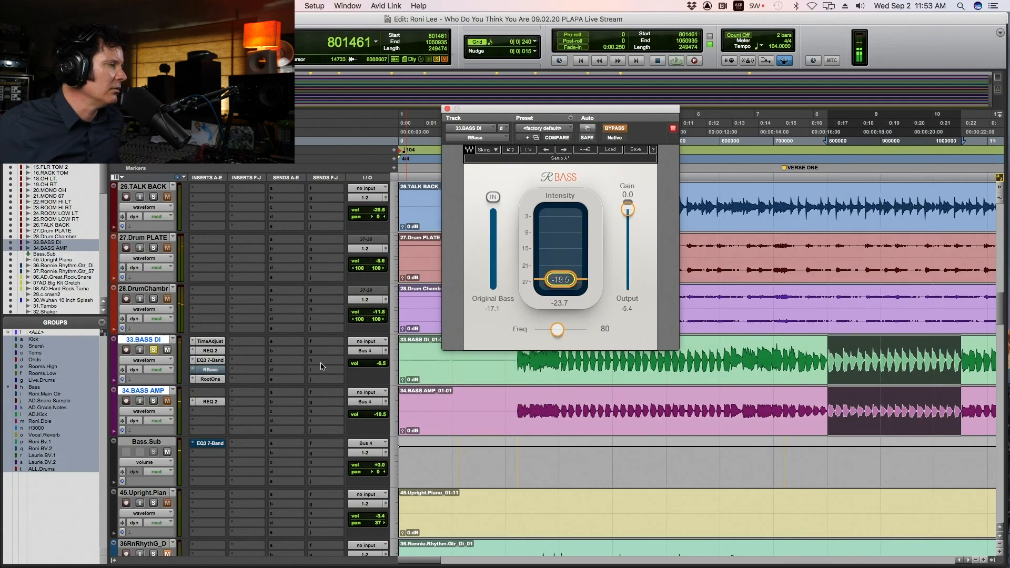
pyautogui.keyDown('ctrl'); pyautogui.keyDown('super'); pyautogui.click(211, 370); pyautogui.keyUp('super'); pyautogui.keyUp('ctrl')
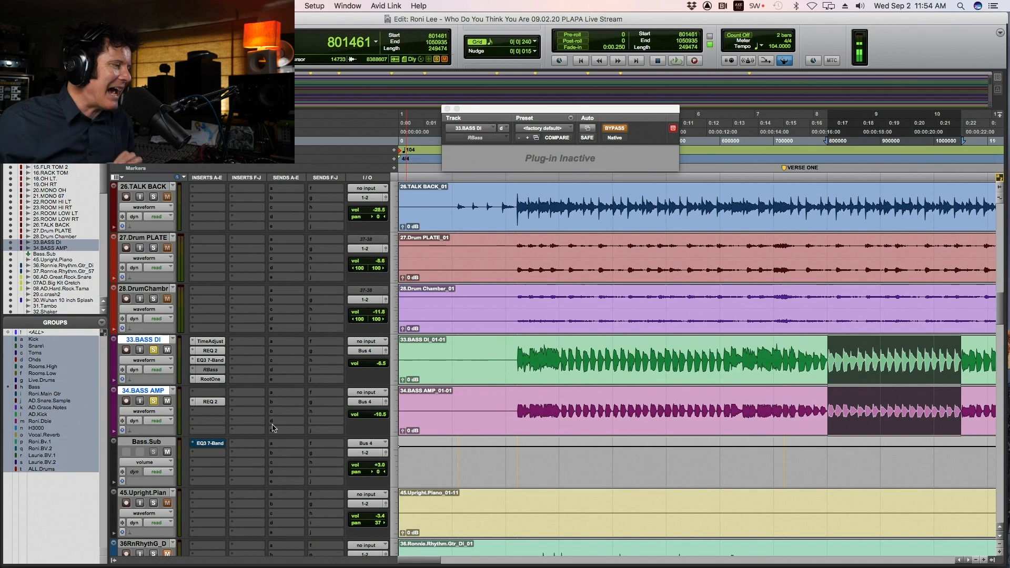
# Set the LF band of the Bass.Sub EQ3 7-Band to 2.6 dB at 99.8 Hz, then bypass the EQ and play the loop
pyautogui.click(217, 443)
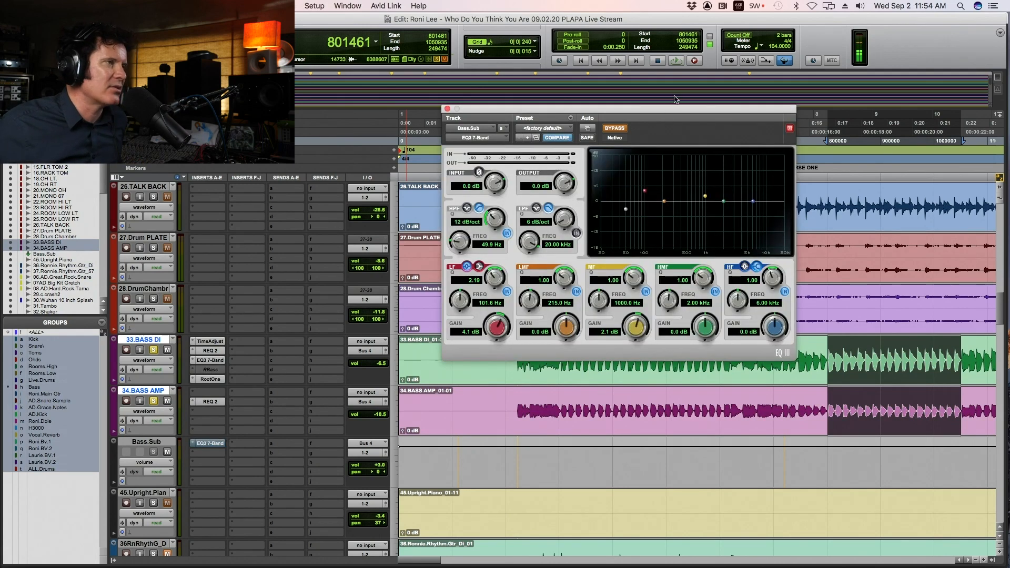
pyautogui.click(614, 128)
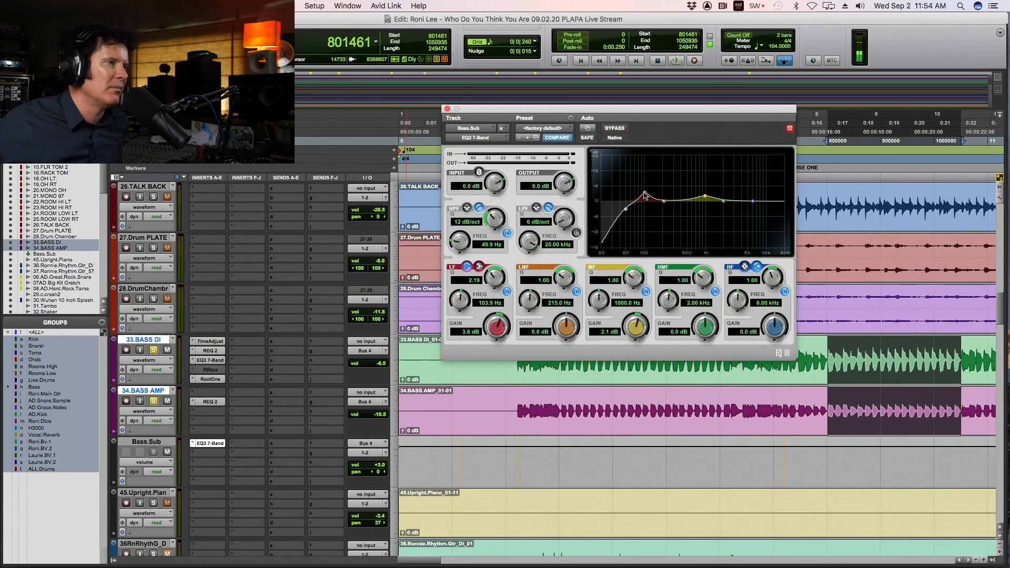
pyautogui.click(615, 129)
pyautogui.press('space')
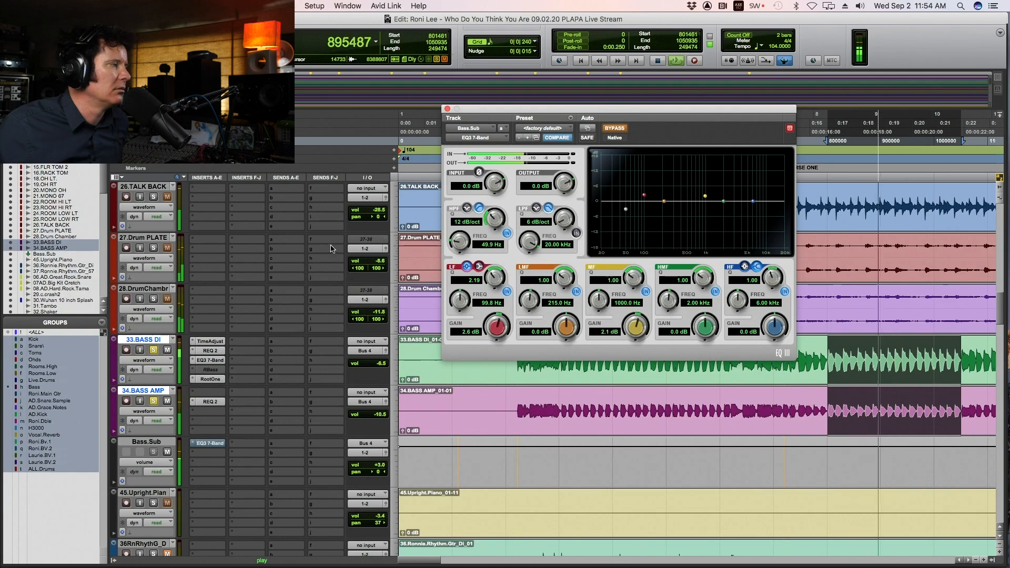
pyautogui.press('space')
# Solo the drum tracks along with the bass and replay the mix from the start of the bass clips
pyautogui.click(153, 248)
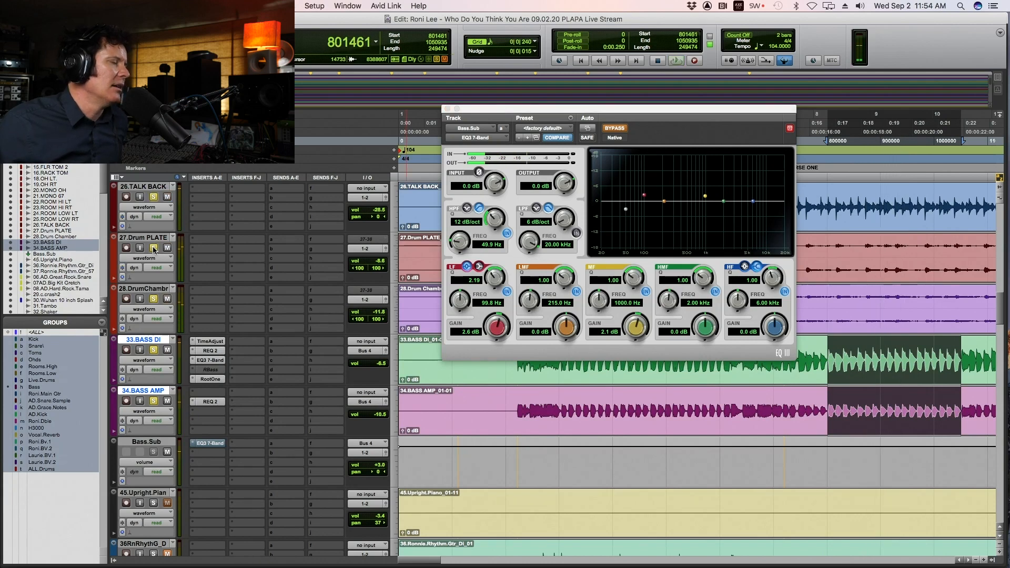
pyautogui.click(516, 376)
pyautogui.press('space')
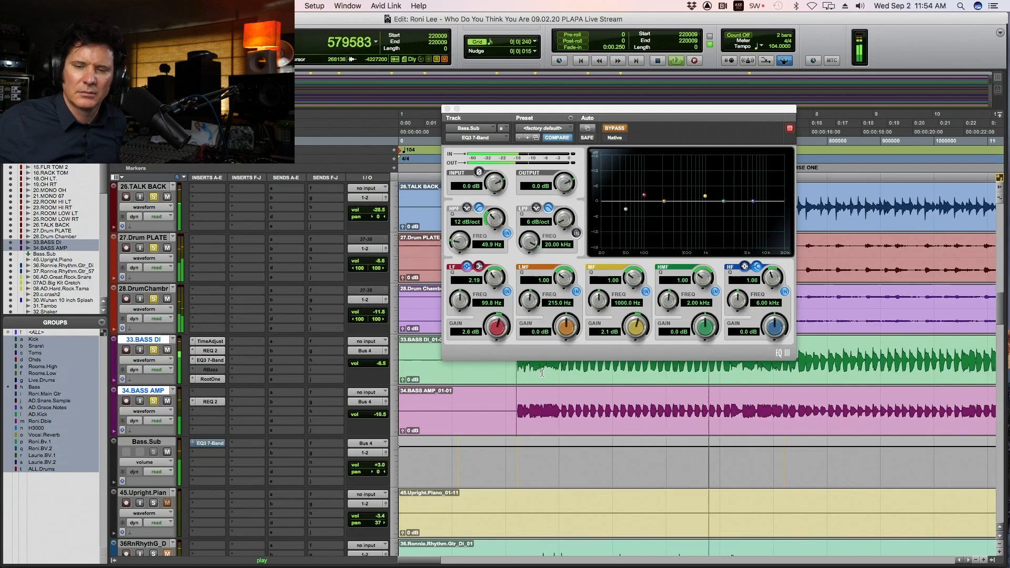
pyautogui.press('space')
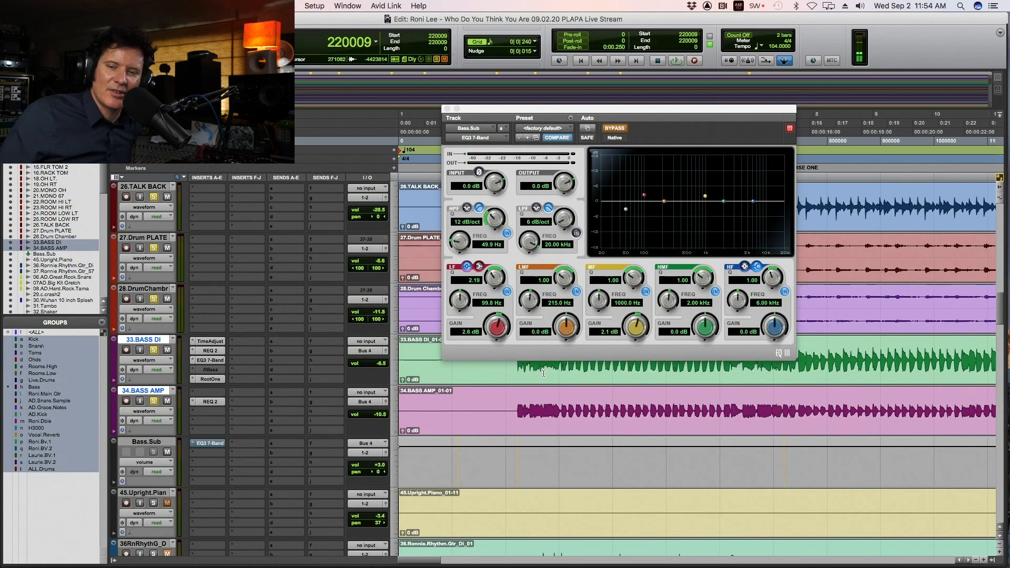
pyautogui.press('space')
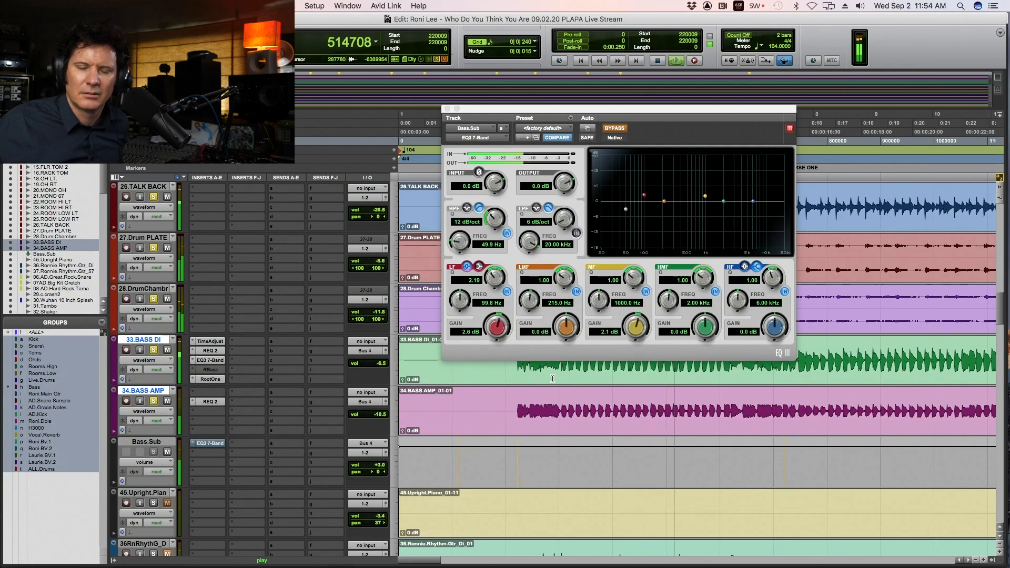
pyautogui.press('space')
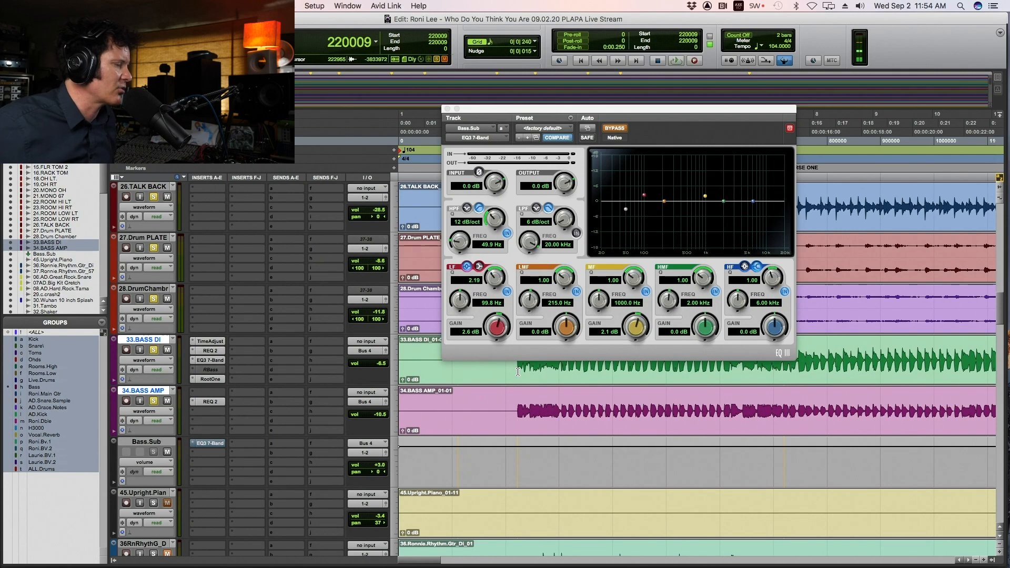
pyautogui.press('space')
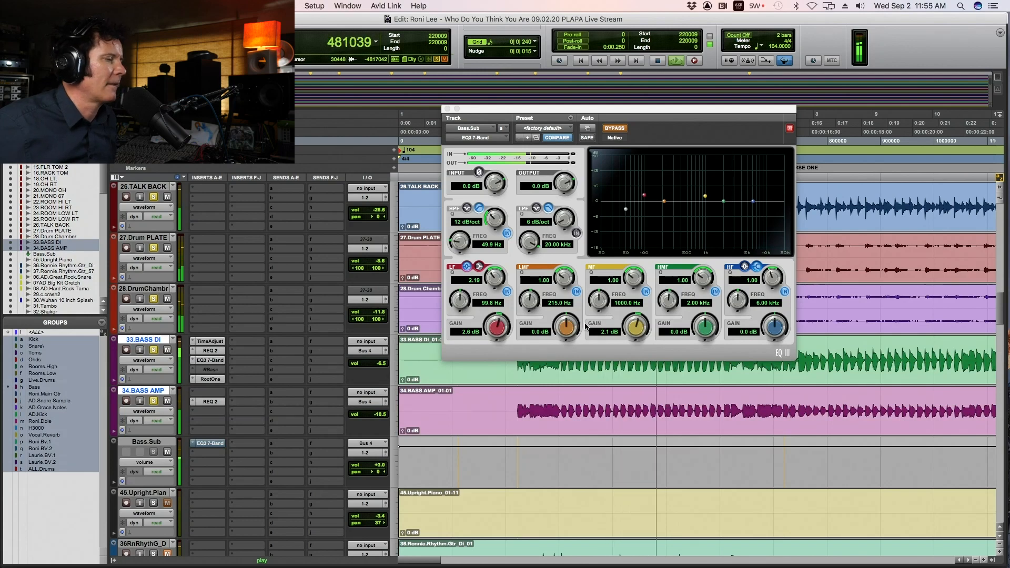
pyautogui.press('space')
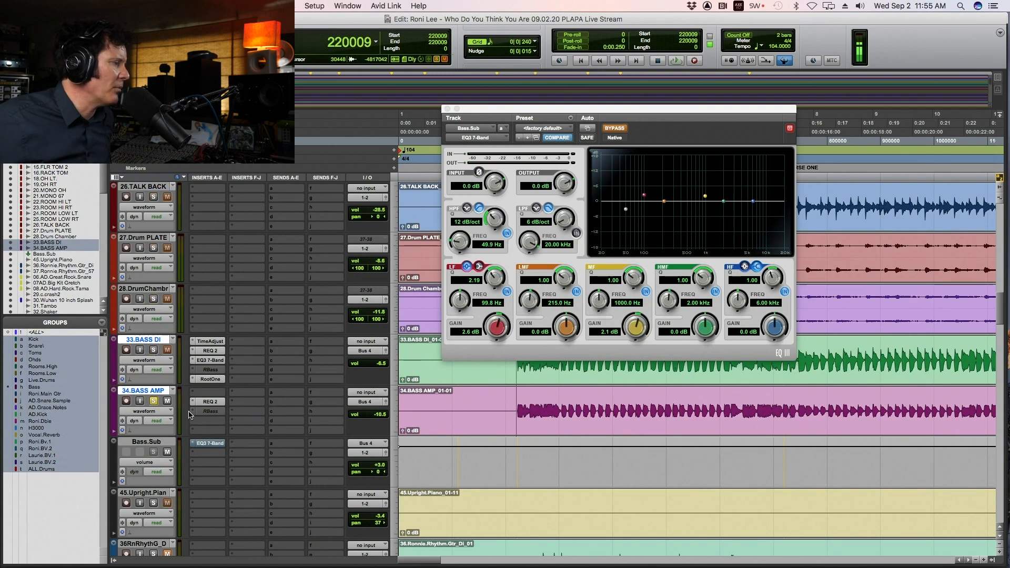
# Open the RBass copy on 34.BASS AMP, take it out of bypass, and raise its Intensity to 1.2 during playback
pyautogui.click(210, 412)
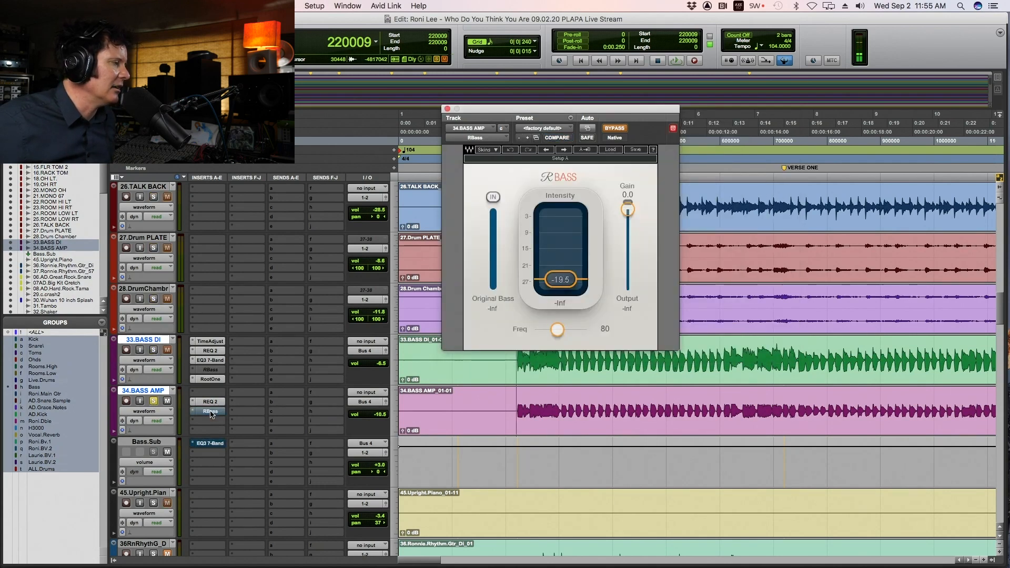
pyautogui.press('space')
pyautogui.click(615, 128)
pyautogui.moveTo(561, 280); pyautogui.dragTo(560, 254)
pyautogui.press('space')
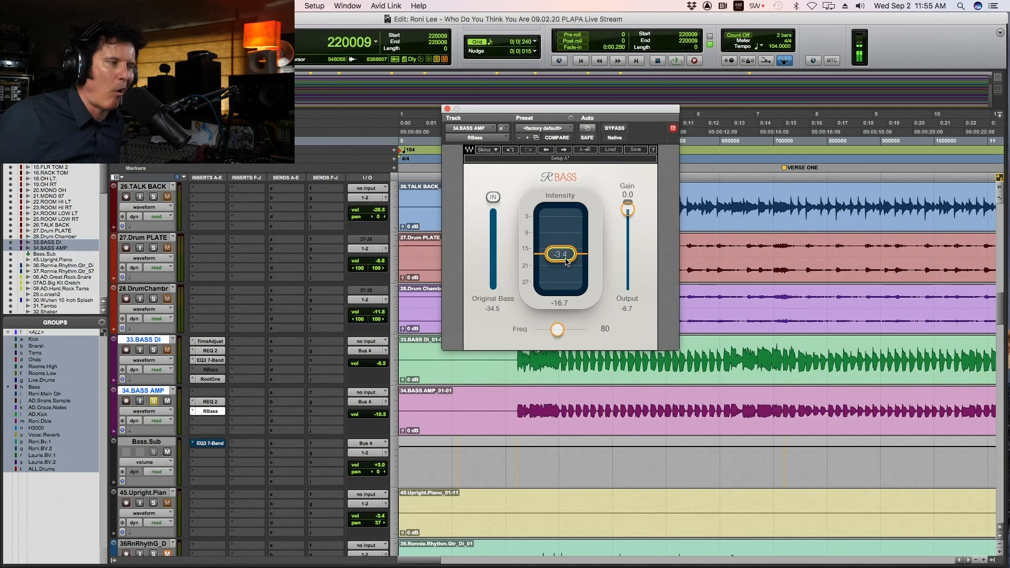
pyautogui.press('space')
pyautogui.moveTo(567, 256); pyautogui.dragTo(567, 247)
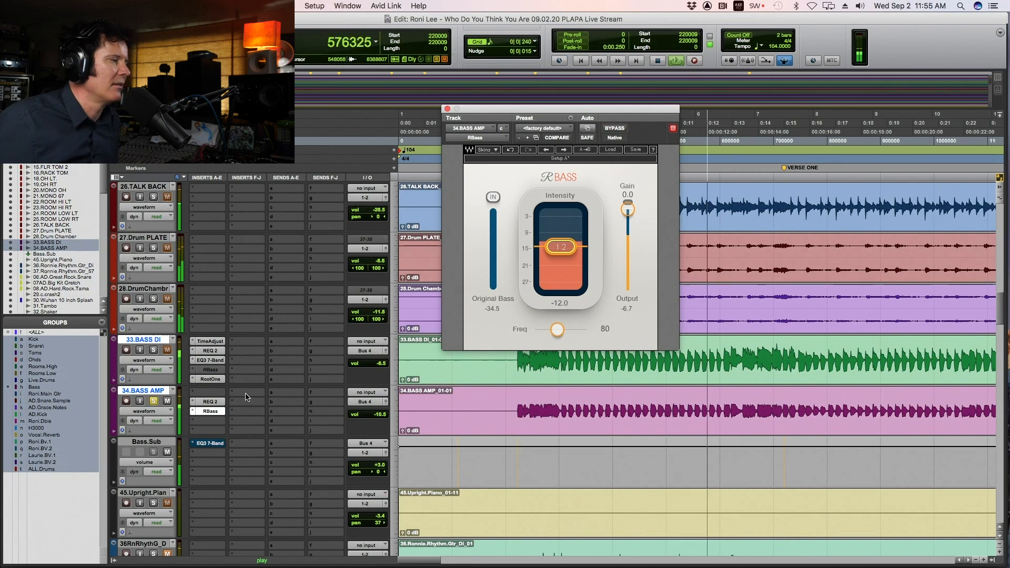
pyautogui.press('space')
# Compare the amp track with REQ 2 bypassed and active while playing from the start of the bass
pyautogui.click(210, 402)
pyautogui.press('space')
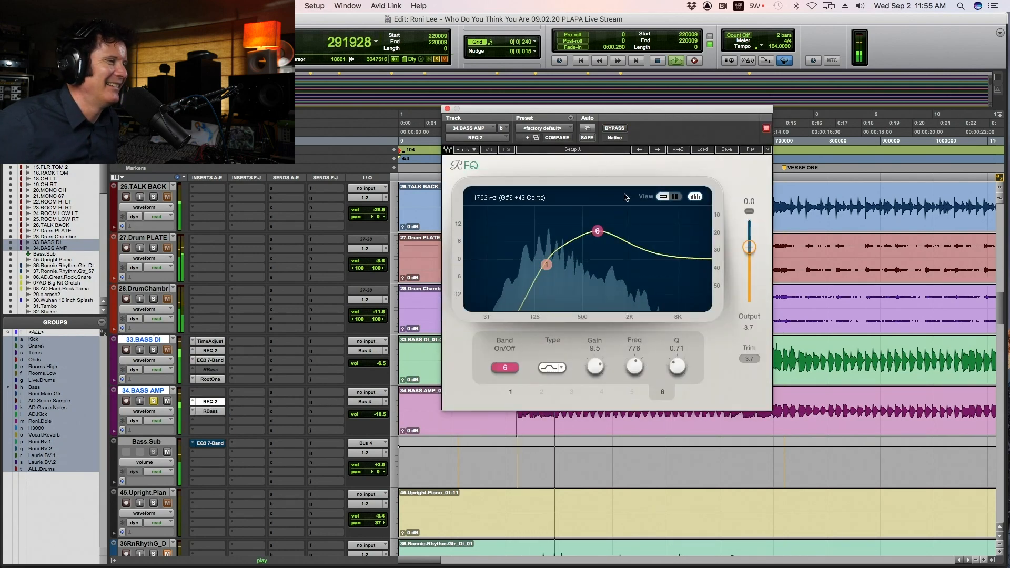
pyautogui.click(615, 129)
pyautogui.click(615, 128)
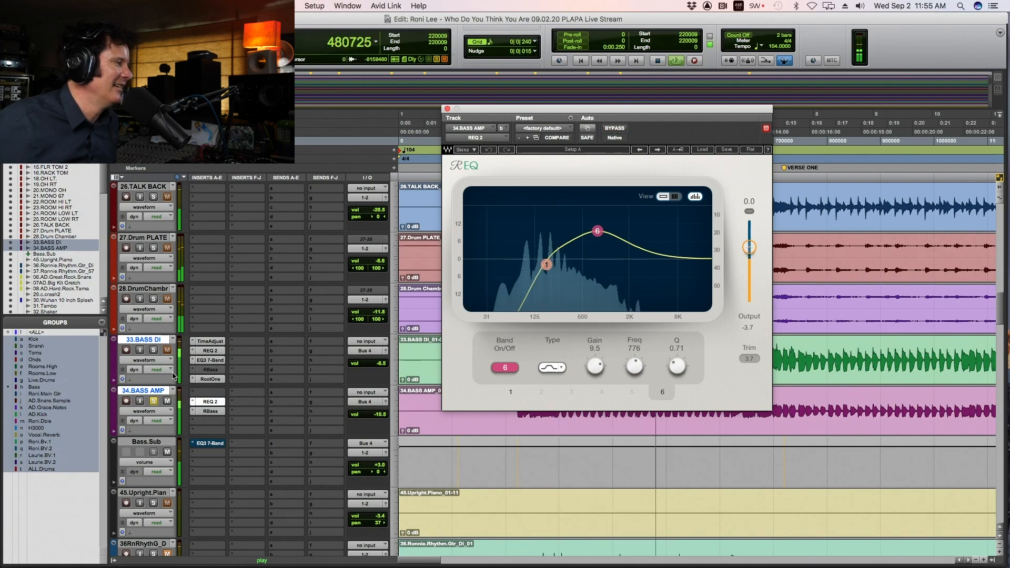
pyautogui.press('space')
# Solo 33.BASS DI again, lower the RBass Intensity on 34.BASS AMP to -11.8, and compare it with its bypass
pyautogui.click(154, 350)
pyautogui.press('space')
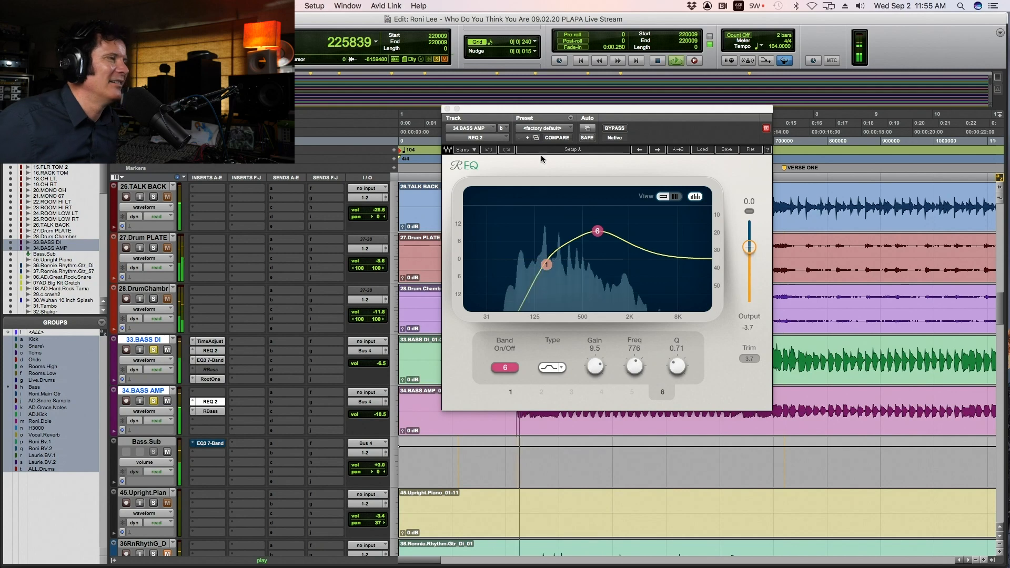
pyautogui.click(447, 109)
pyautogui.click(210, 411)
pyautogui.moveTo(560, 256)
pyautogui.mouseDown()
pyautogui.moveTo(559, 220)
pyautogui.moveTo(560, 266)
pyautogui.mouseUp()
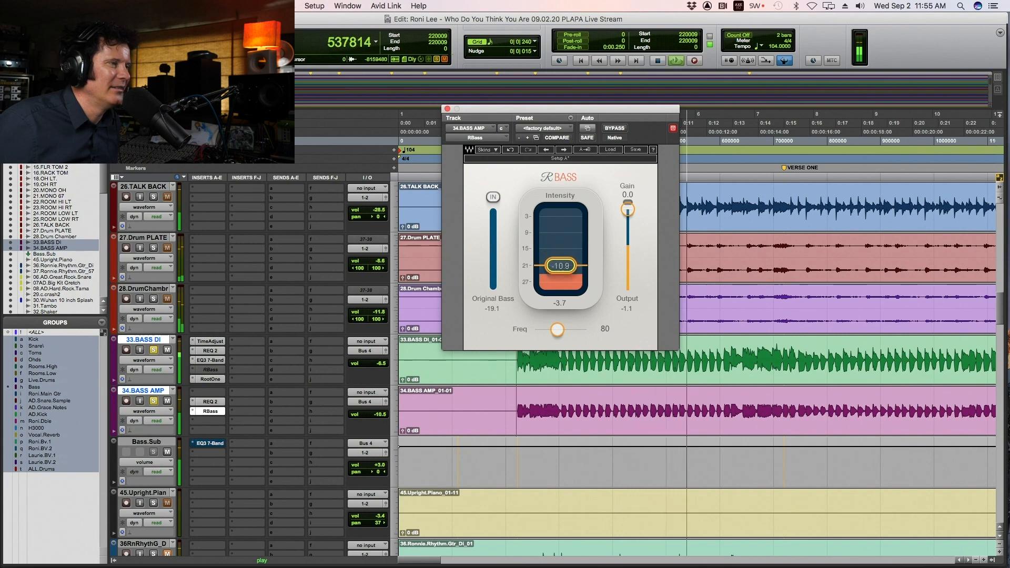
pyautogui.press('space')
pyautogui.press('space')
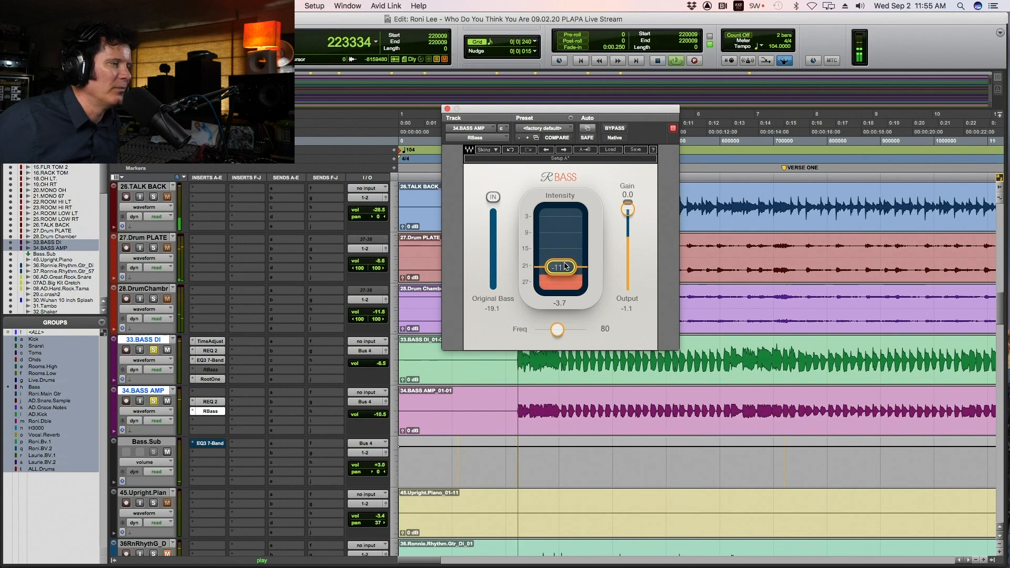
pyautogui.keyDown('super'); pyautogui.click(218, 413); pyautogui.keyUp('super')
pyautogui.keyDown('super'); pyautogui.click(218, 414); pyautogui.keyUp('super')
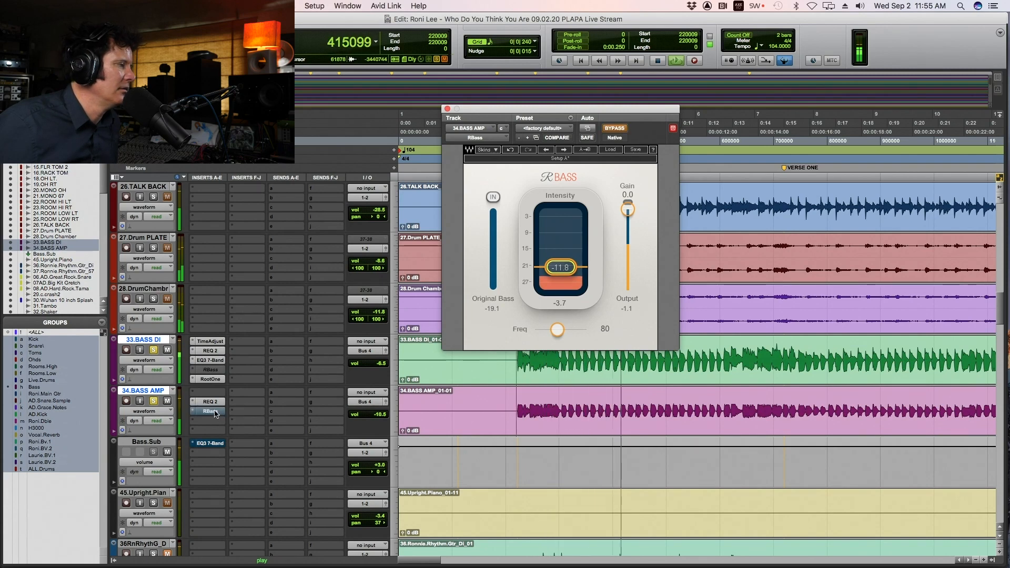
# With RBass bypassed on 34.BASS AMP, lower RootOne's Thump to -8.2 dB and Punch to -12.0 dB, comparing RootOne with its bypass
pyautogui.click(214, 377)
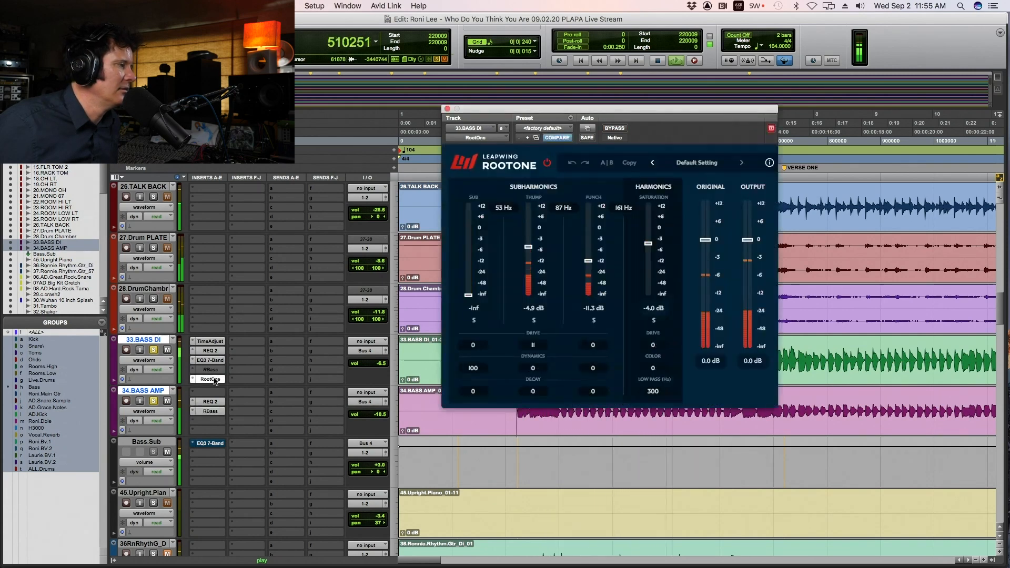
pyautogui.press('space')
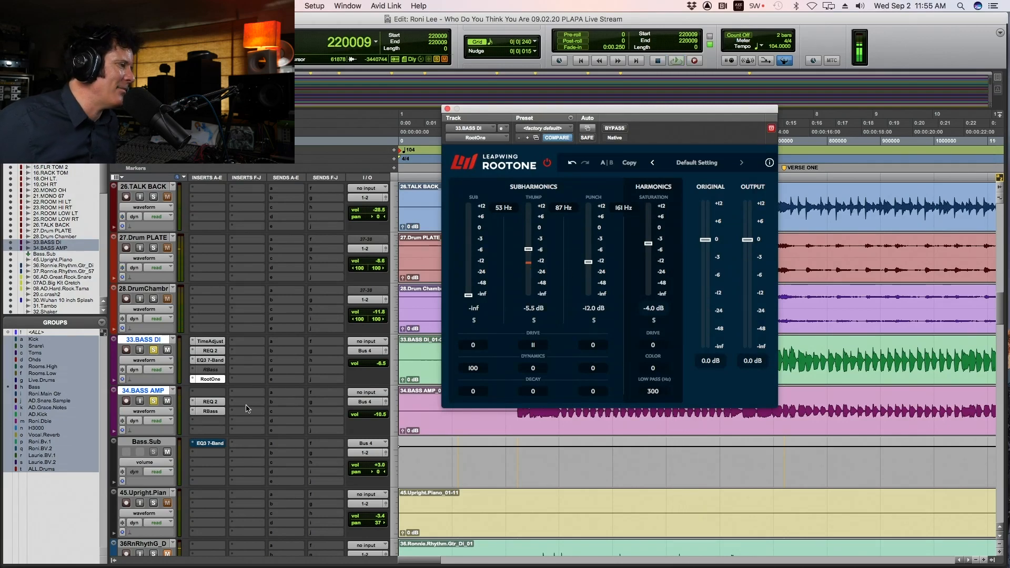
pyautogui.press('space')
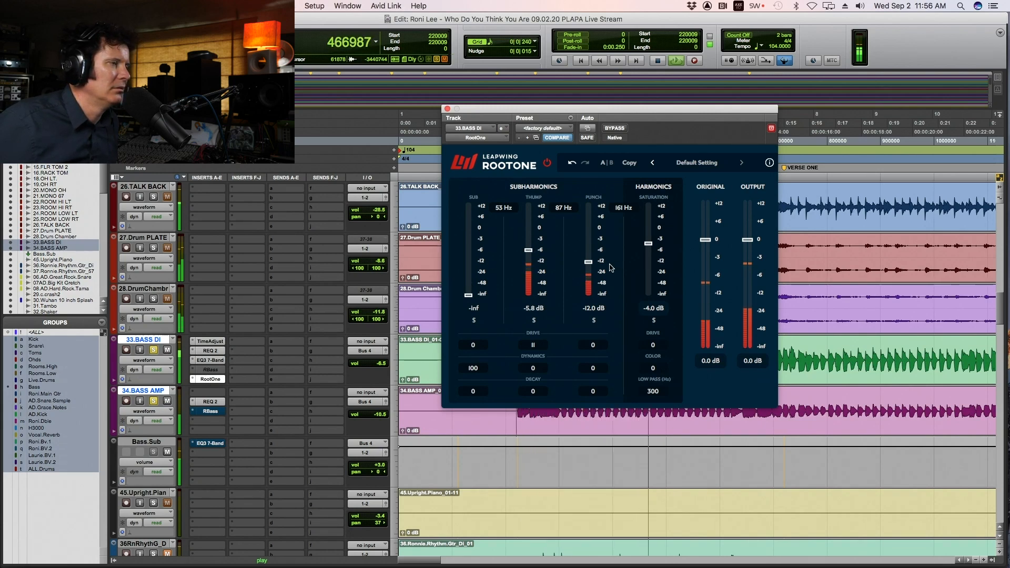
pyautogui.click(614, 128)
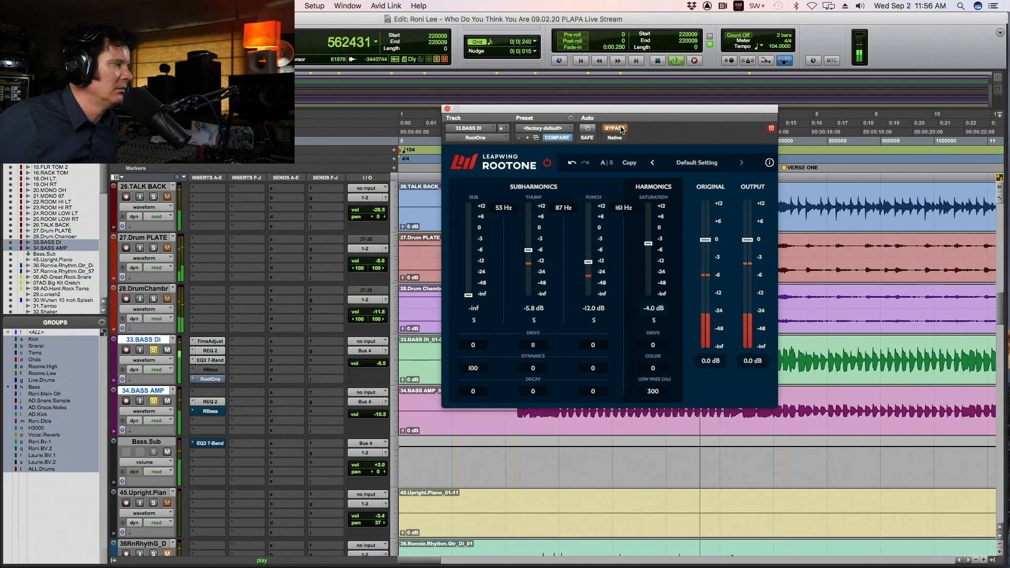
pyautogui.click(621, 129)
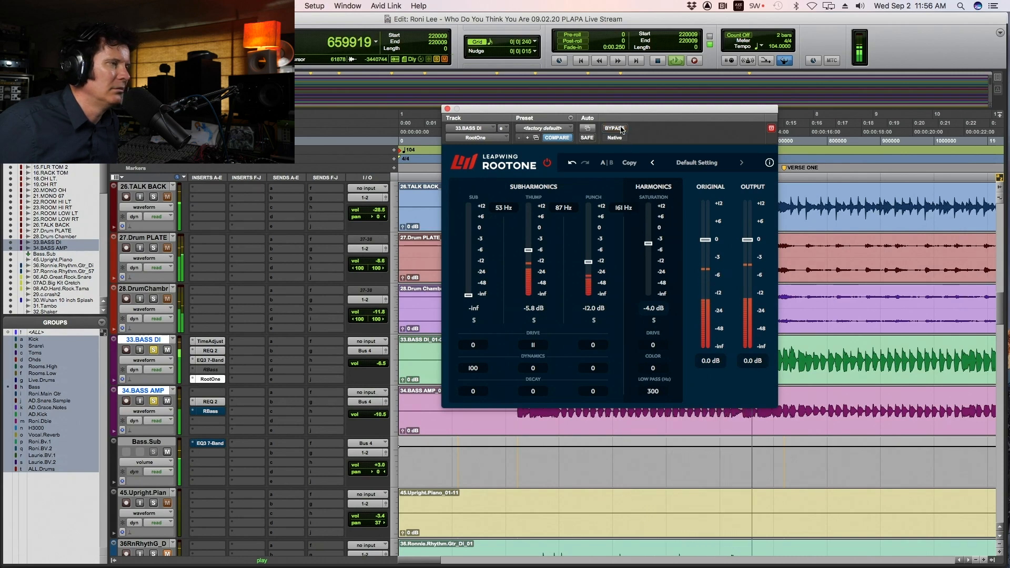
pyautogui.press('space')
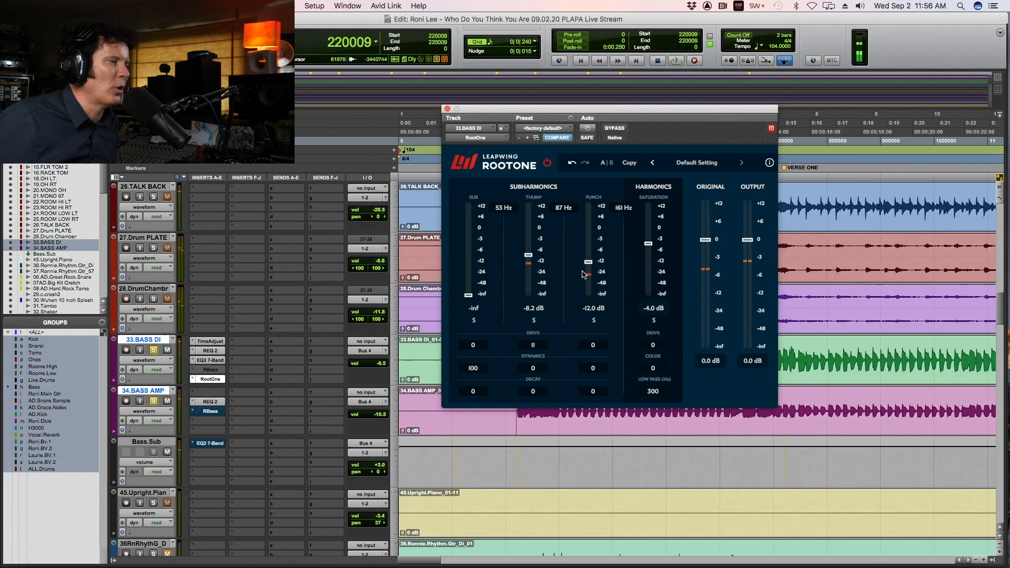
# Lower RootOne's Thump to -11.4 dB and Punch to -20.6 dB on 33.BASS DI during playback, comparing RootOne with its bypass
pyautogui.press('space')
pyautogui.press('space')
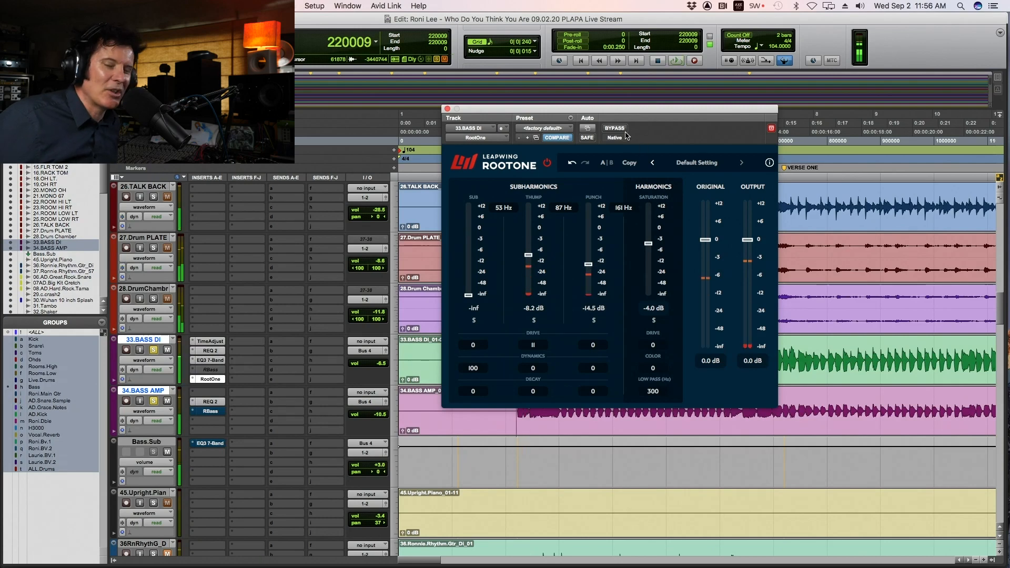
pyautogui.press('space')
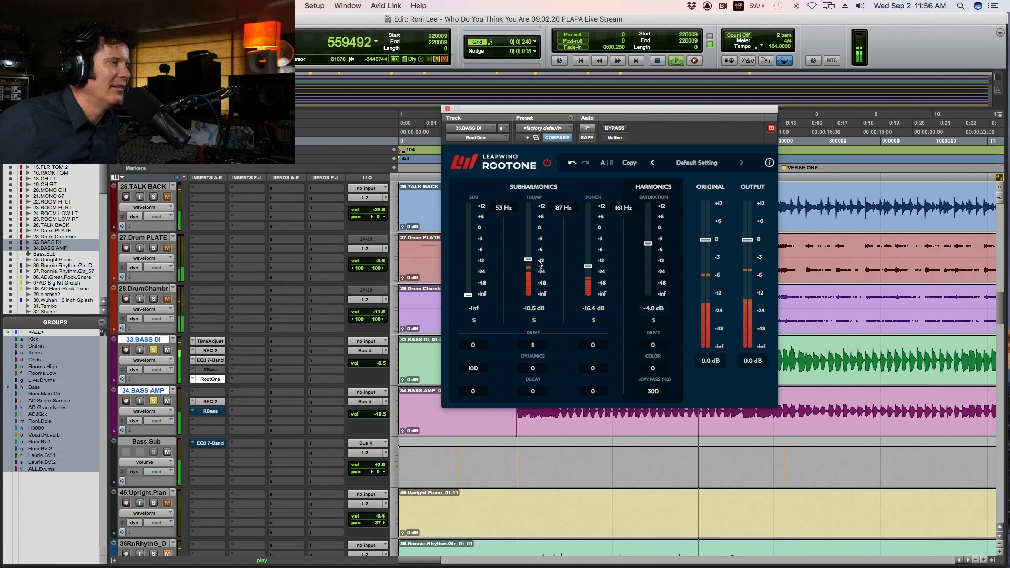
pyautogui.click(614, 128)
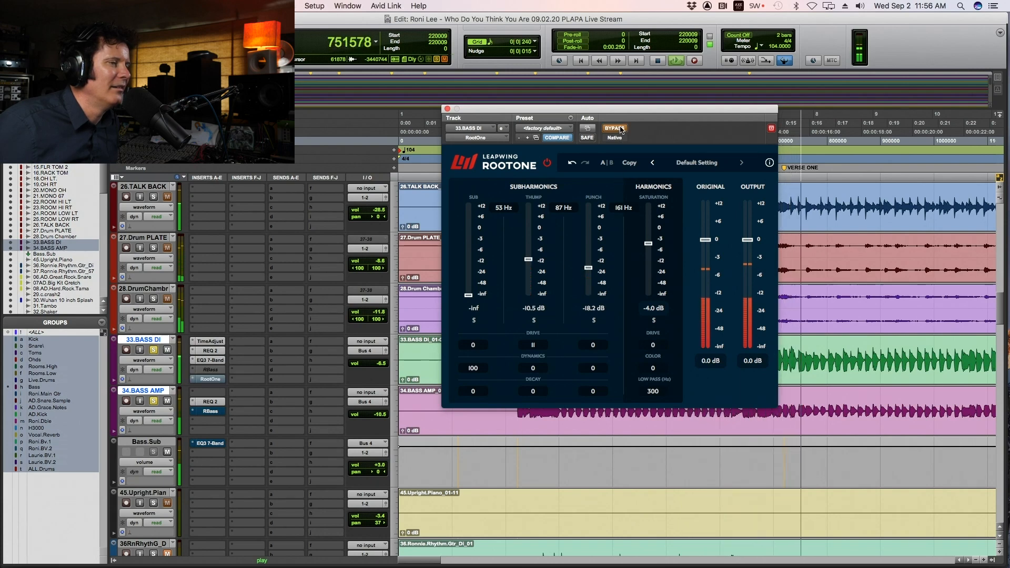
pyautogui.click(621, 130)
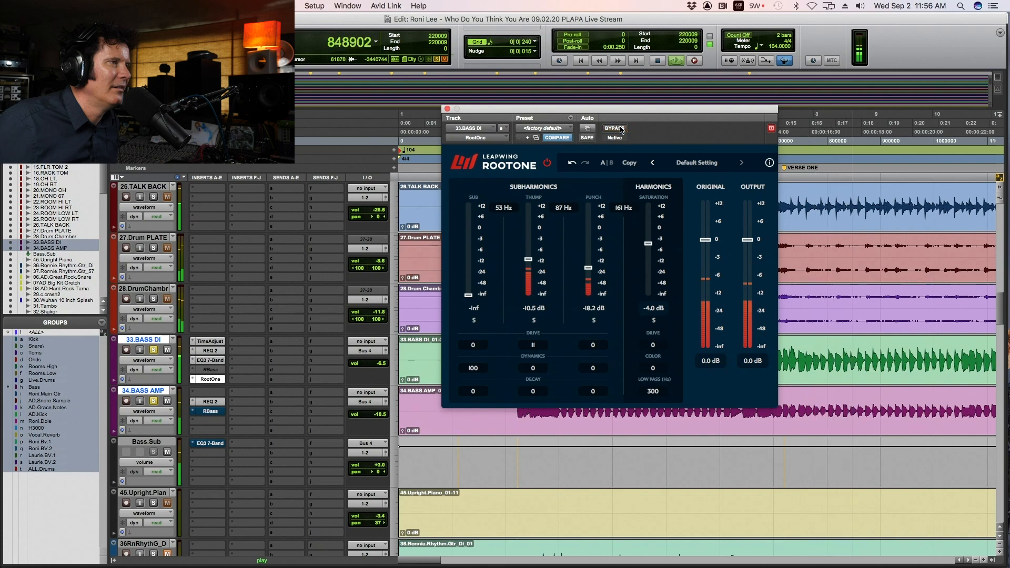
pyautogui.click(622, 130)
pyautogui.click(622, 130)
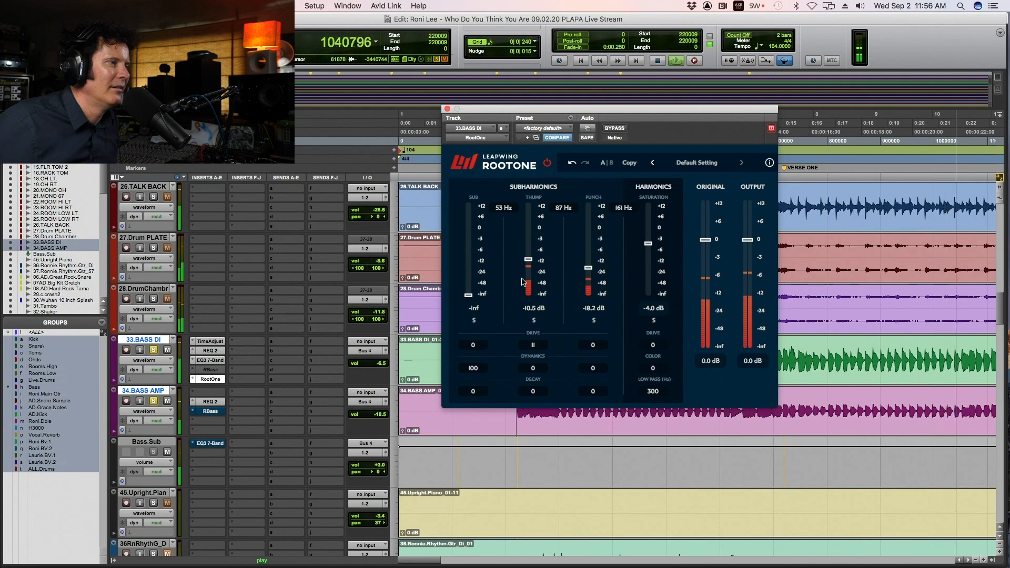
pyautogui.moveTo(529, 259); pyautogui.dragTo(530, 264)
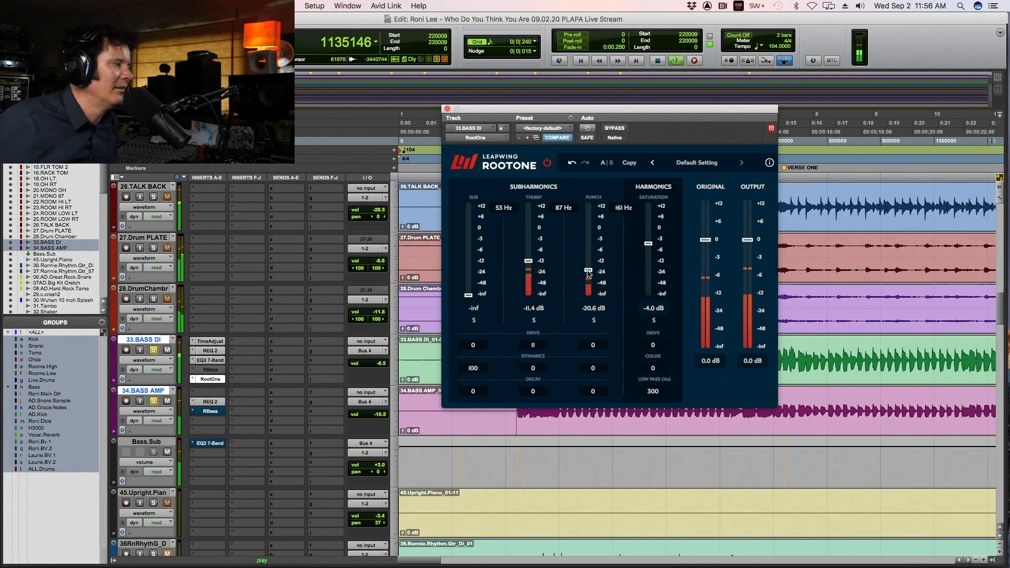
pyautogui.press('space')
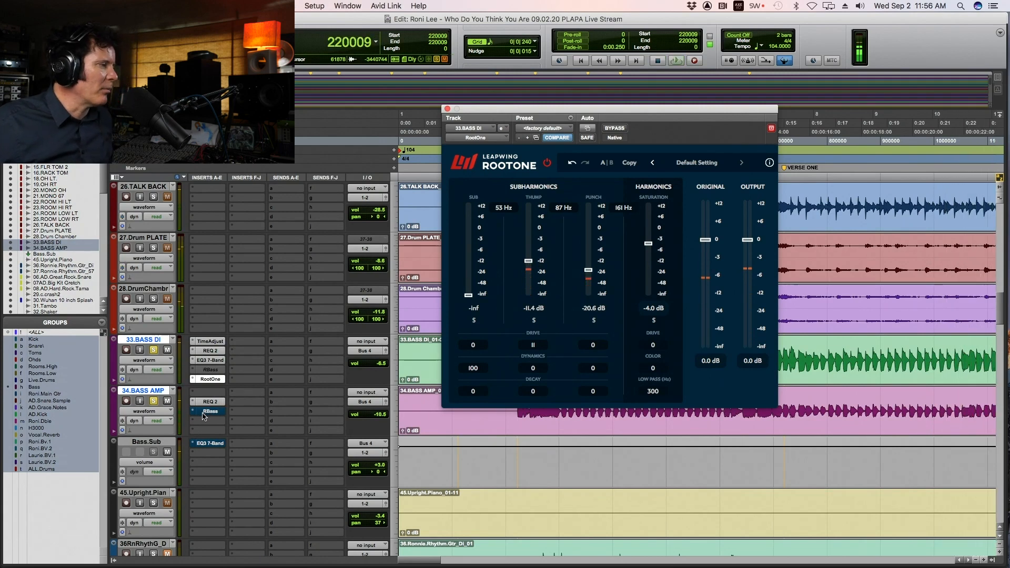
# Move RBass from 34.BASS AMP to the insert slot below EQ3 7-Band on Bass.Sub and open it
pyautogui.click(207, 443)
pyautogui.moveTo(213, 458); pyautogui.dragTo(216, 454)
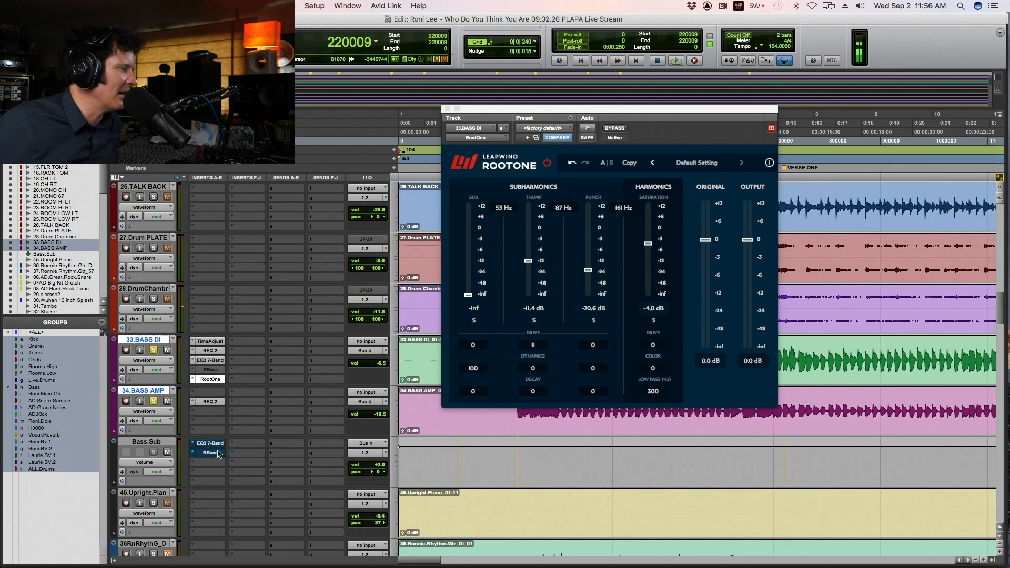
pyautogui.click(210, 453)
# Lower the RBass Intensity on Bass.Sub to -17.0 during playback, comparing RBass active and bypassed
pyautogui.press('space')
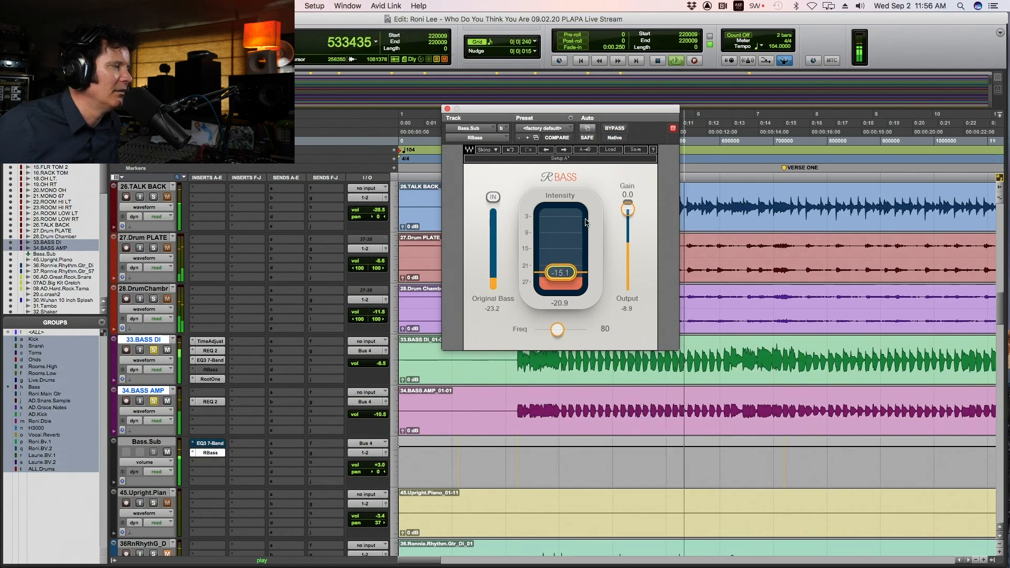
pyautogui.moveTo(570, 273); pyautogui.dragTo(571, 274)
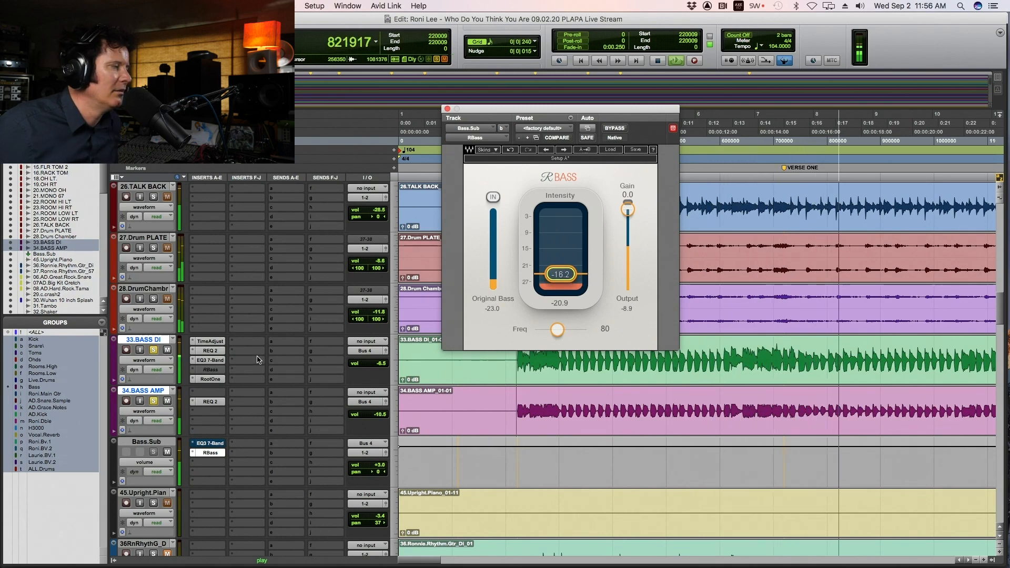
pyautogui.click(621, 131)
pyautogui.click(622, 131)
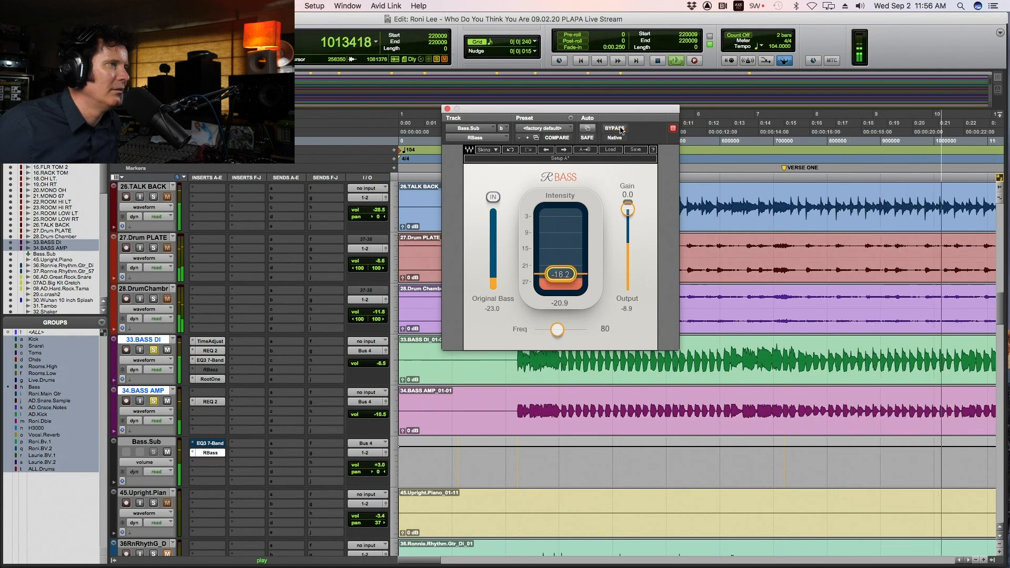
pyautogui.press('space')
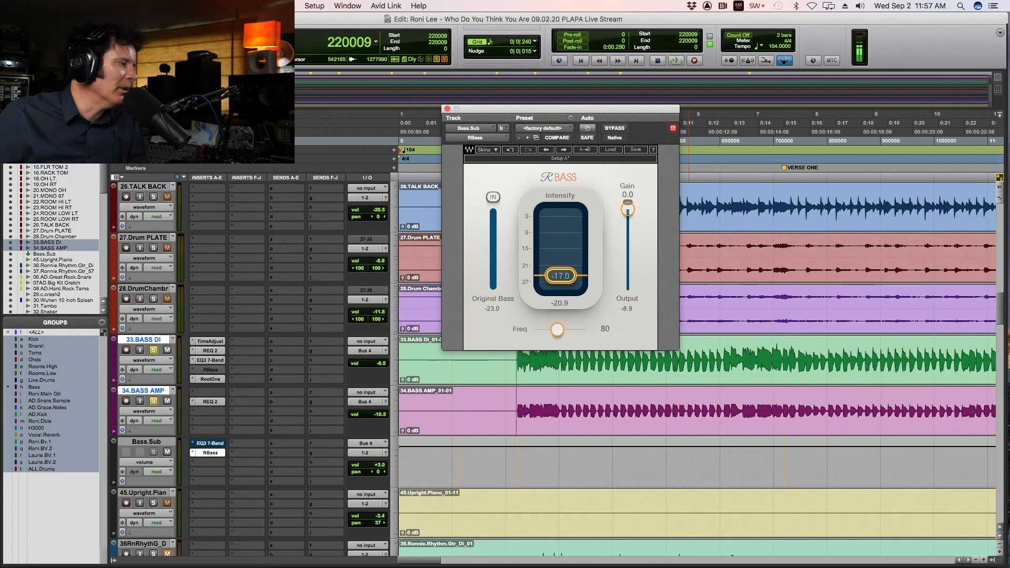
# Take EQ3 7-Band on Bass.Sub out of bypass, switch off its LF and MF bands, set the high-pass to 47.9 Hz, and compare with bypass
pyautogui.click(210, 444)
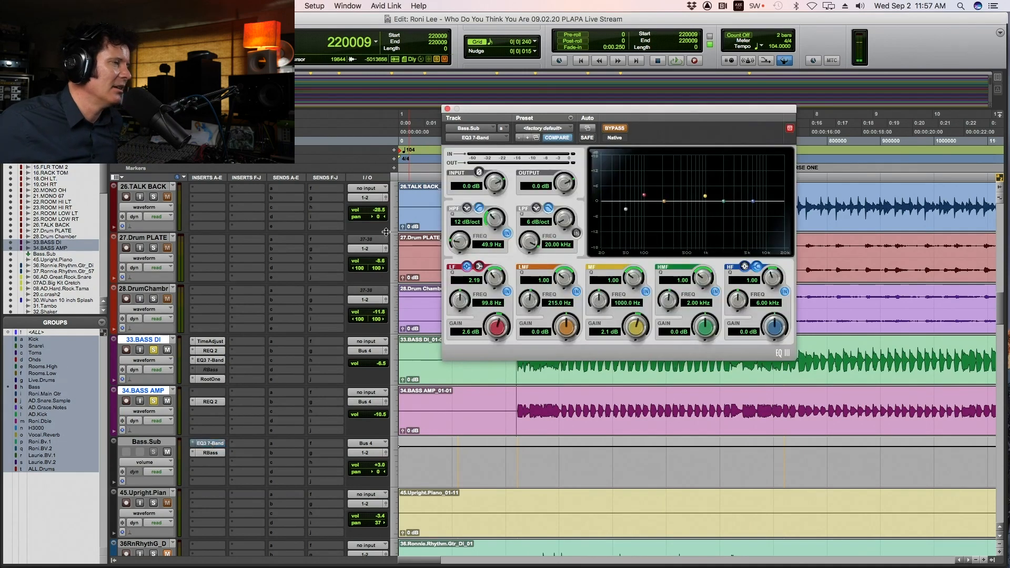
pyautogui.click(615, 128)
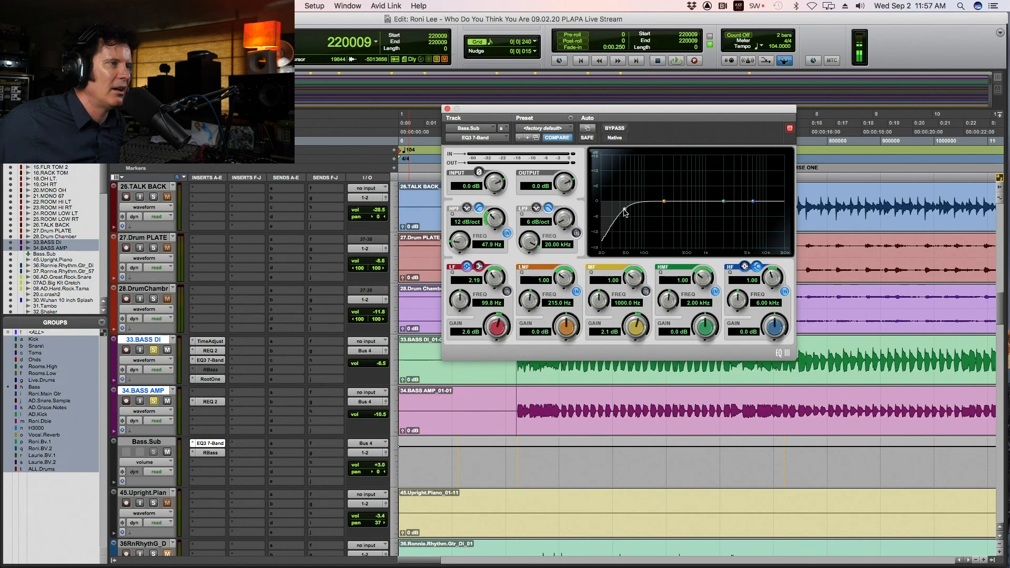
pyautogui.press('space')
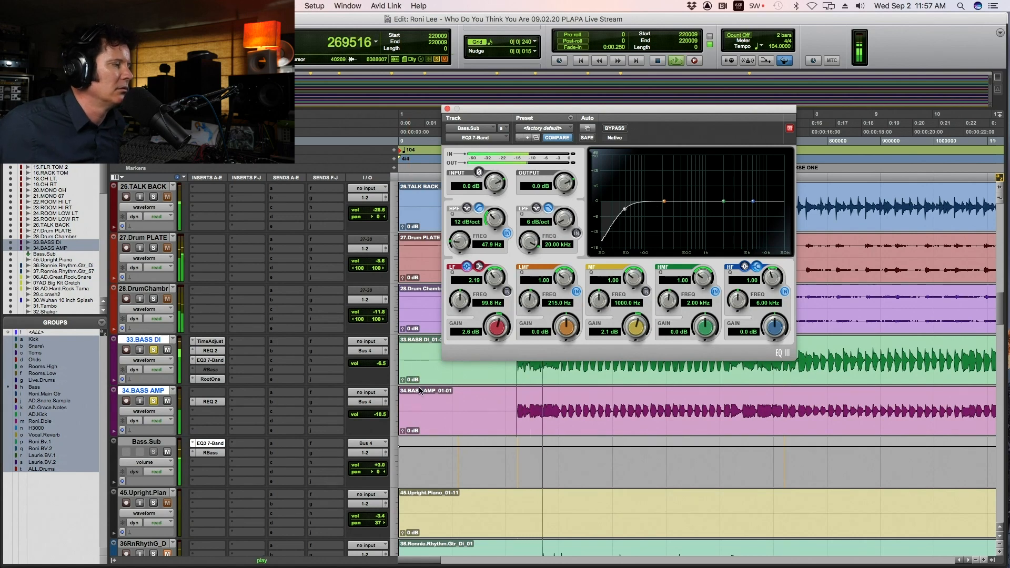
pyautogui.click(619, 129)
pyautogui.click(619, 129)
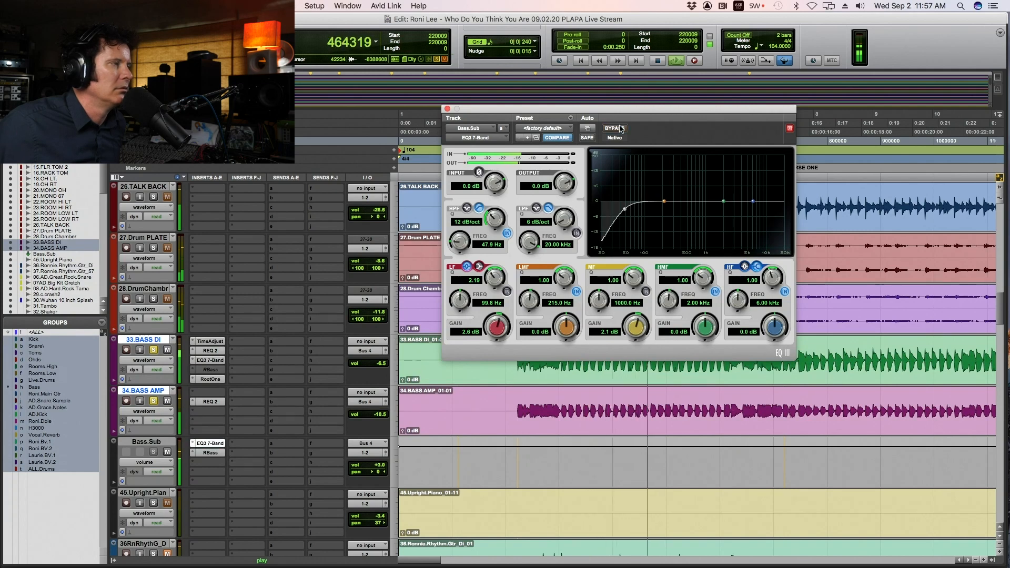
# Solo the drum tracks together with the bass tracks and play the intro to judge the balance
pyautogui.press('space')
pyautogui.click(153, 299)
pyautogui.press('space')
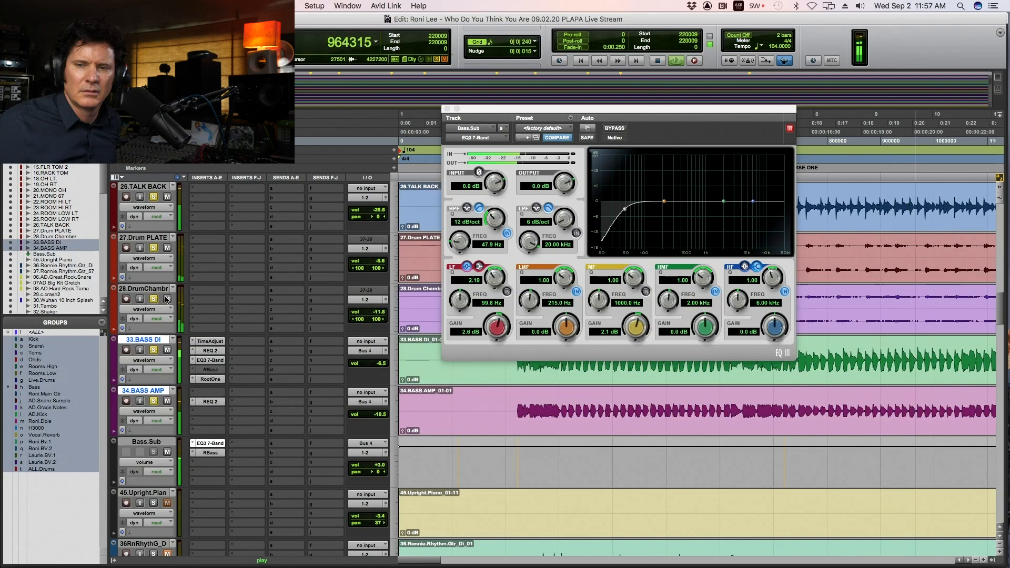
pyautogui.press('space')
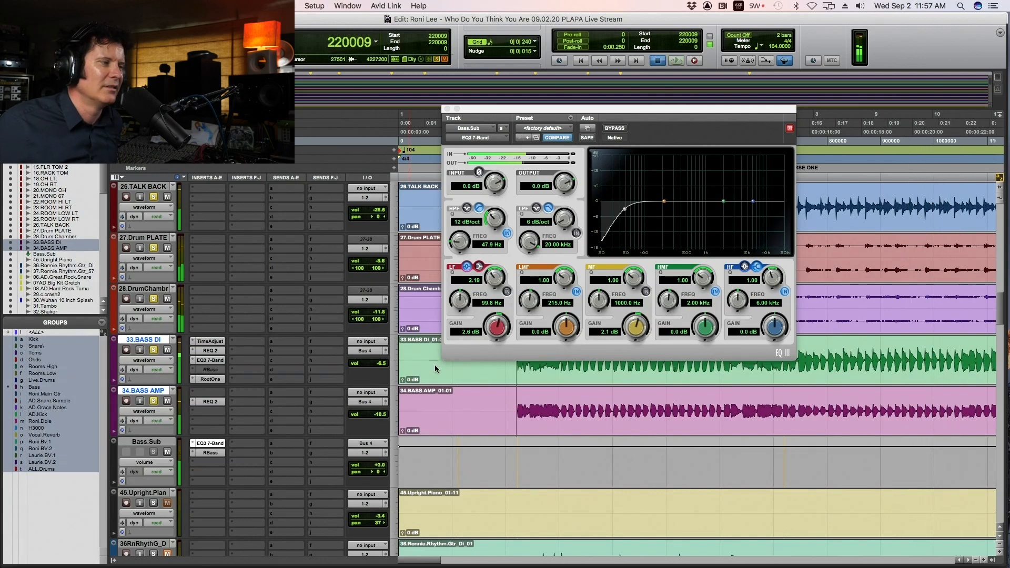
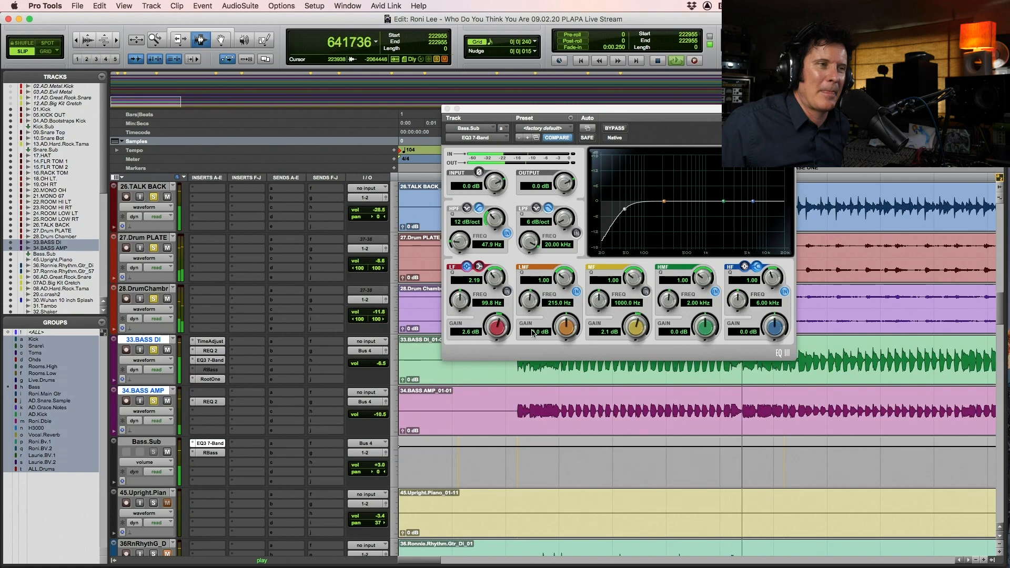
pyautogui.press('space')
# Insert the Waves MV2 (mono) plug-in in the slot below RBass on Bass.Sub
pyautogui.click(206, 465)
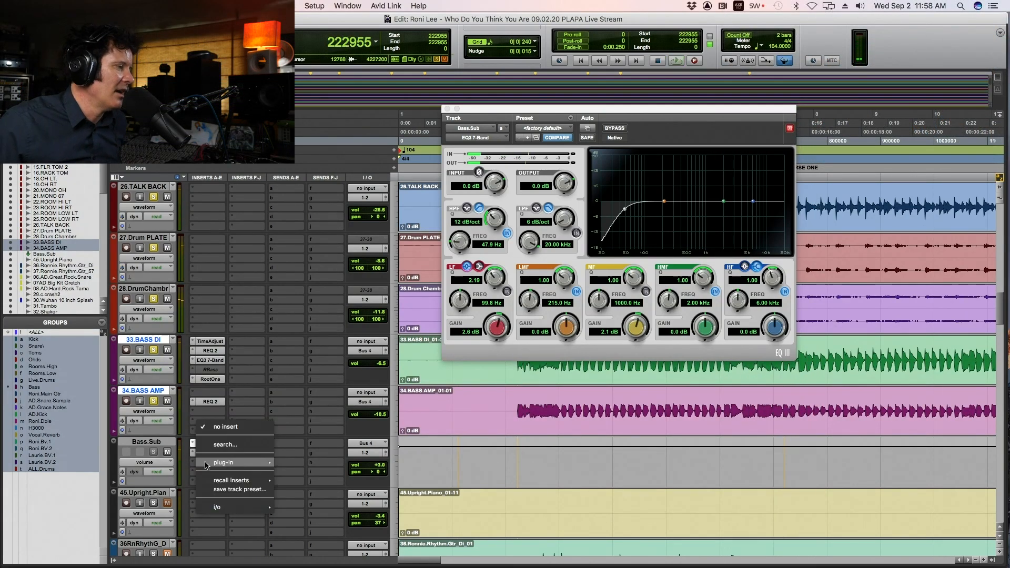
pyautogui.moveTo(221, 463)
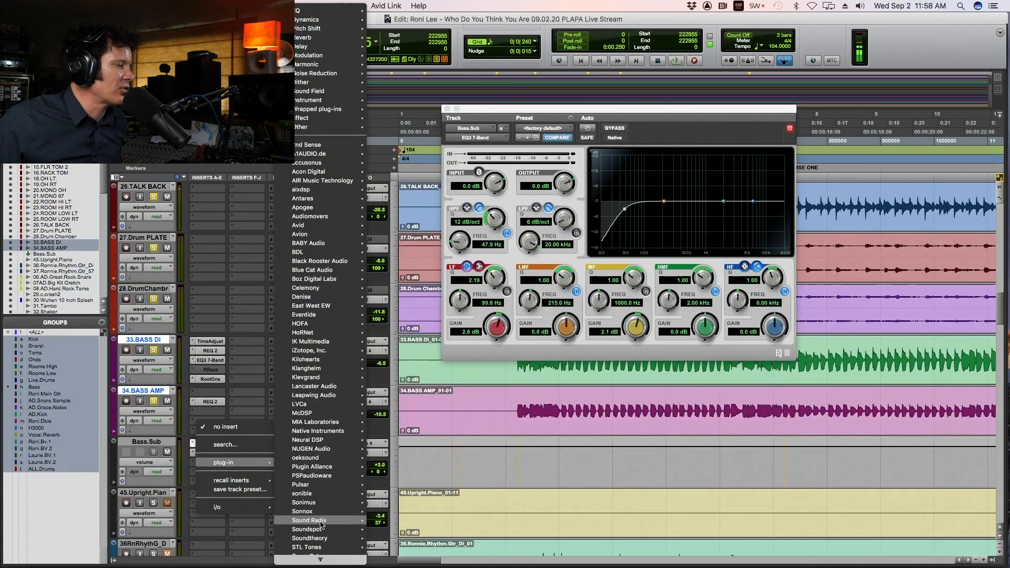
pyautogui.scroll(-5, 314, 531)
pyautogui.moveTo(315, 540)
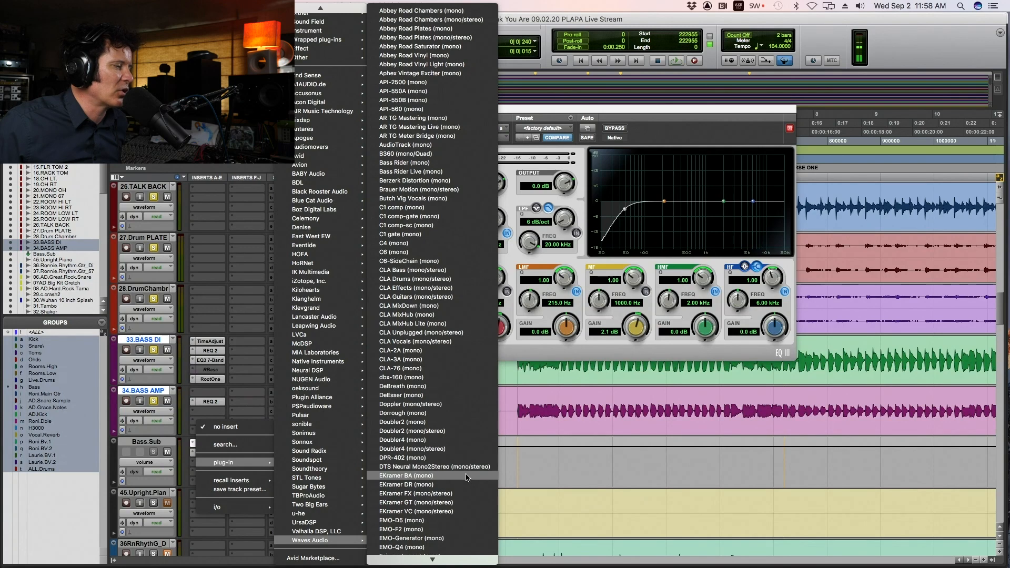
pyautogui.scroll(-10, 466, 476)
pyautogui.scroll(-15, 467, 477)
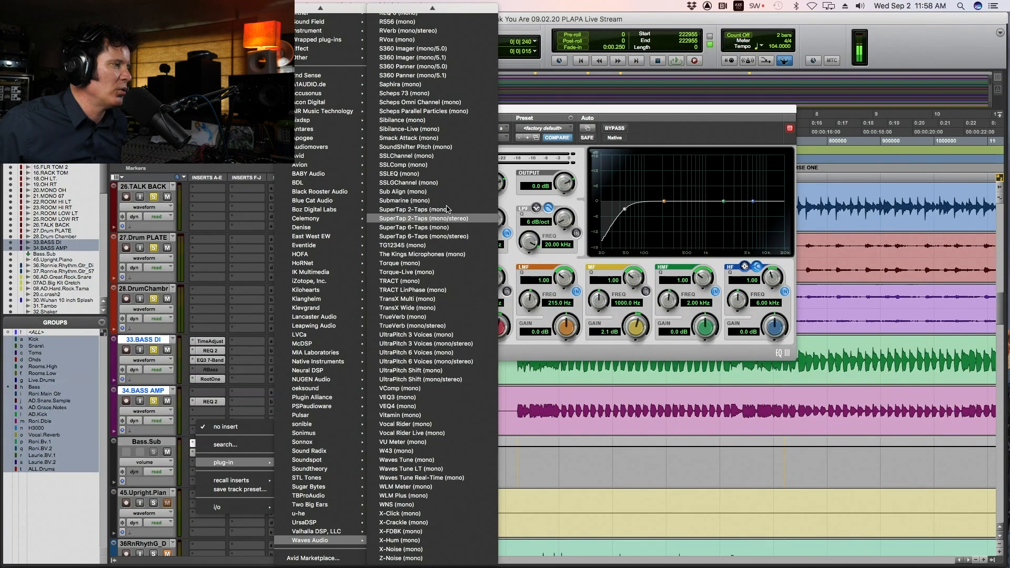
pyautogui.moveTo(420, 7)
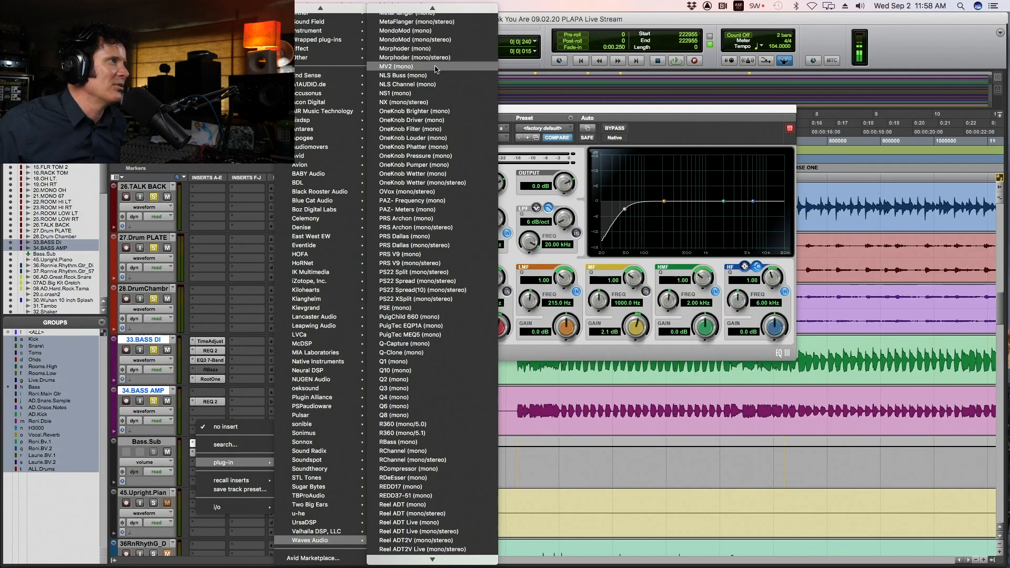
pyautogui.click(436, 67)
# Raise MV2's Low Level, lower its High Level threshold, and trim its Output slightly while the bass and drums play
pyautogui.press('space')
pyautogui.moveTo(483, 276); pyautogui.dragTo(483, 245)
pyautogui.moveTo(567, 190); pyautogui.dragTo(567, 212)
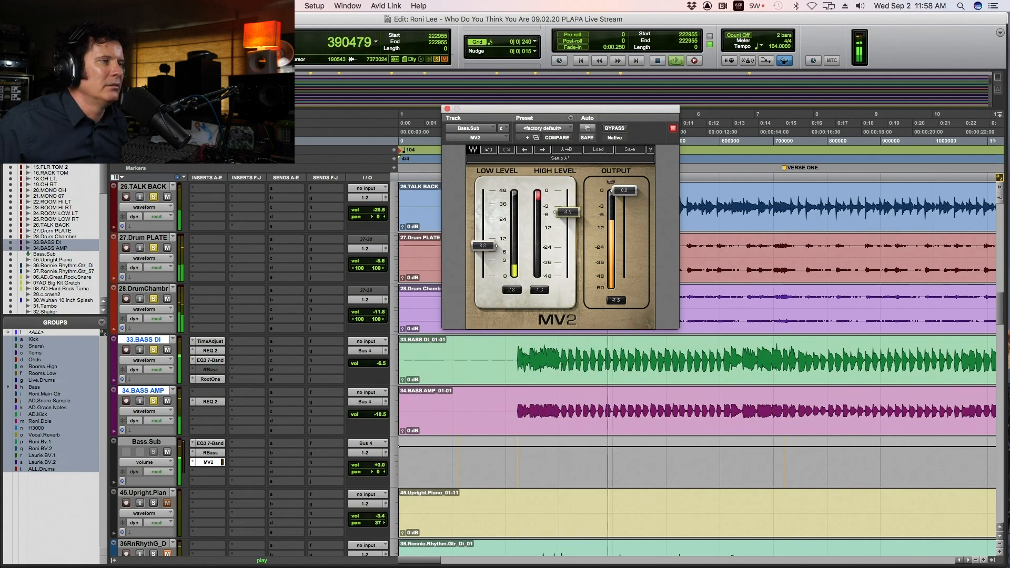
pyautogui.moveTo(624, 190); pyautogui.dragTo(624, 197)
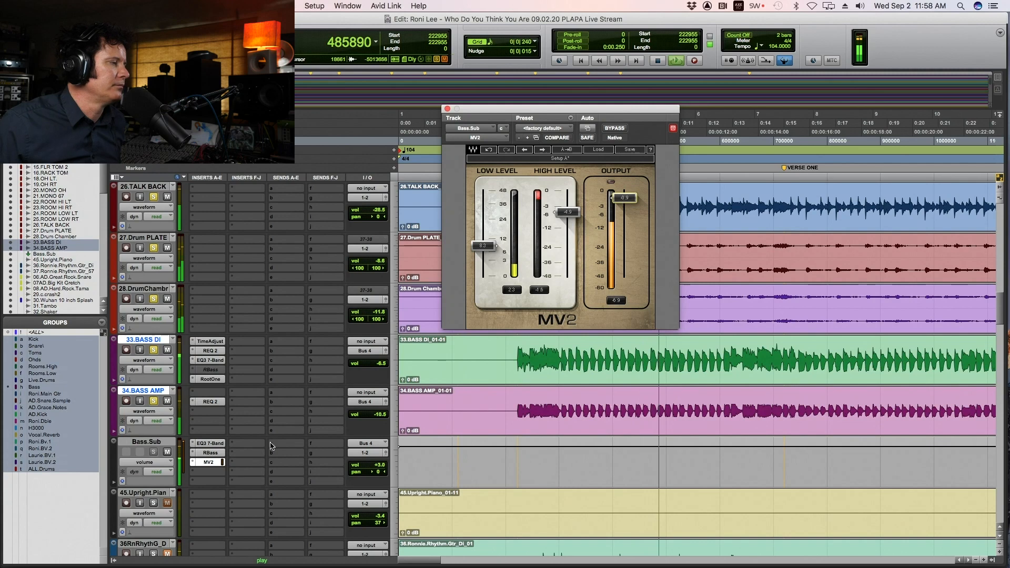
# Bypass RBass on Bass.Sub during playback, stop, and make the plug-in inactive
pyautogui.click(215, 453)
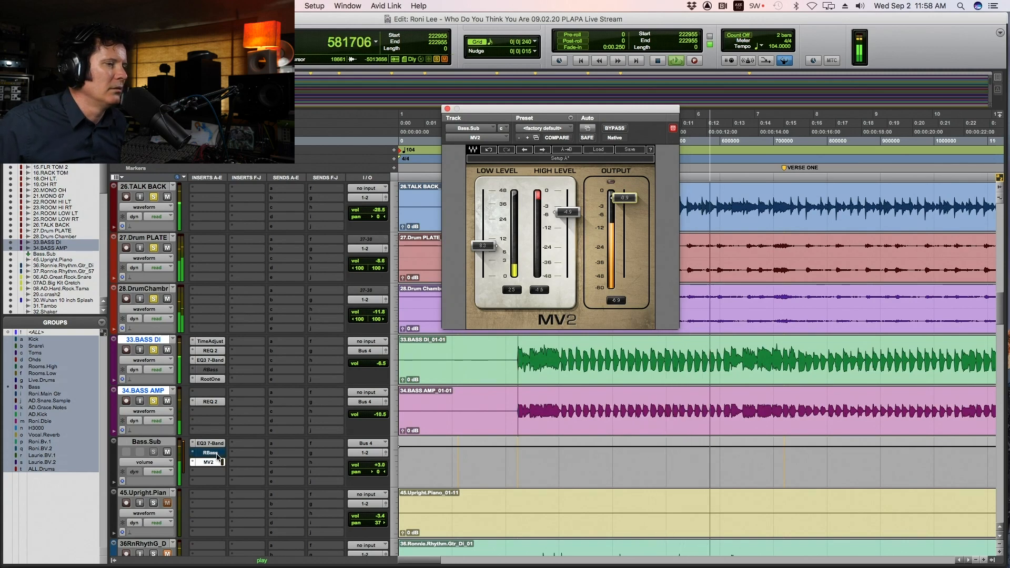
pyautogui.press('space')
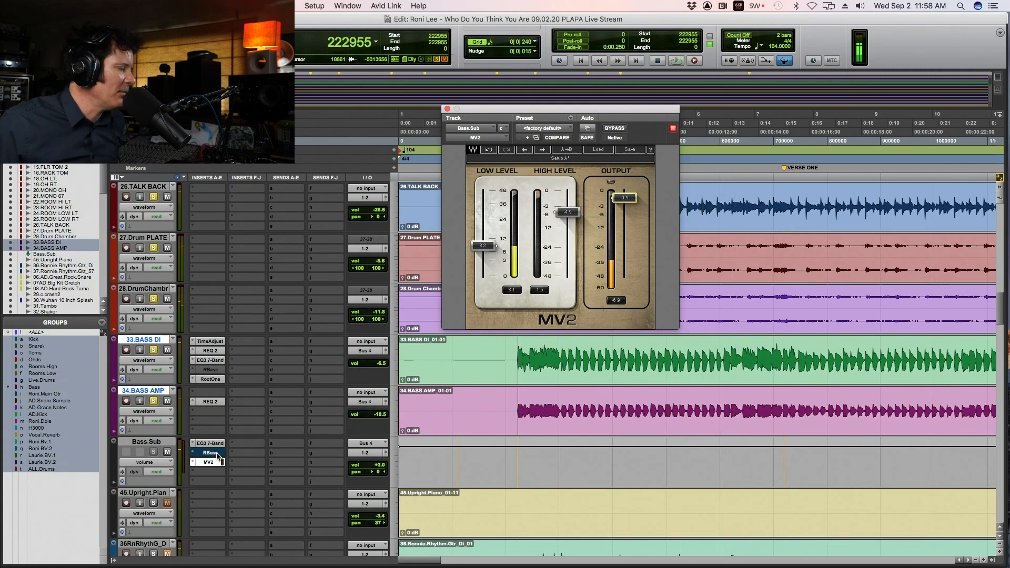
pyautogui.click(218, 456)
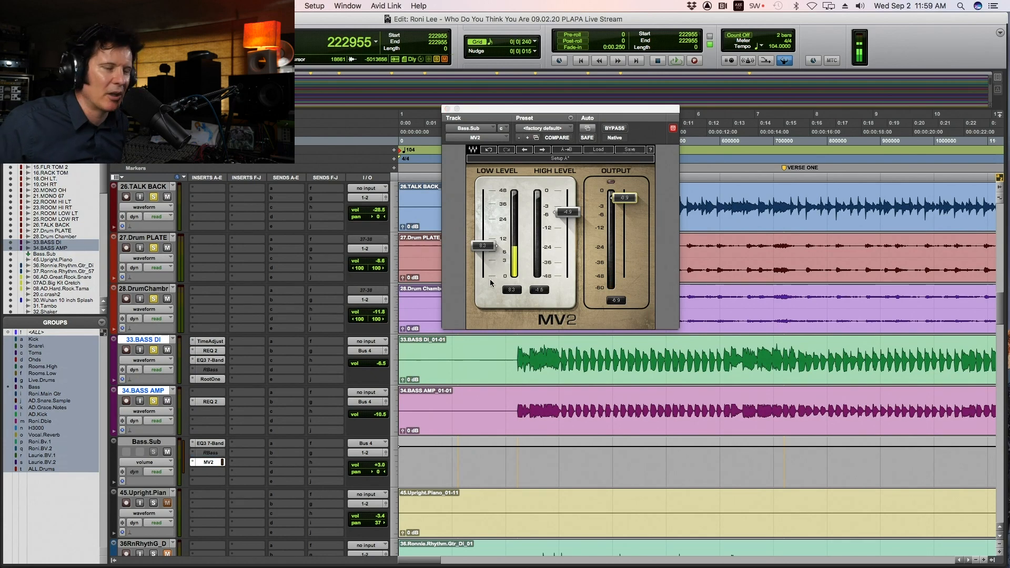
# Lower MV2's High Level threshold and Output a little further during playback
pyautogui.press('space')
pyautogui.moveTo(568, 212); pyautogui.dragTo(568, 217)
pyautogui.moveTo(624, 198); pyautogui.dragTo(624, 204)
pyautogui.press('space')
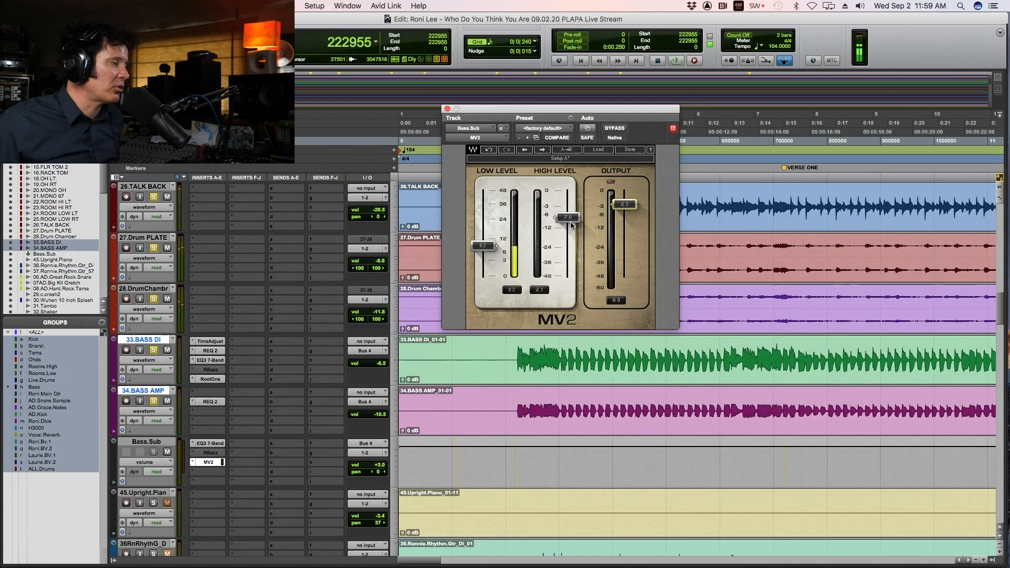
# Play the soloed bass and drums repeatedly to check the balance with MV2 active on Bass.Sub
pyautogui.press('space')
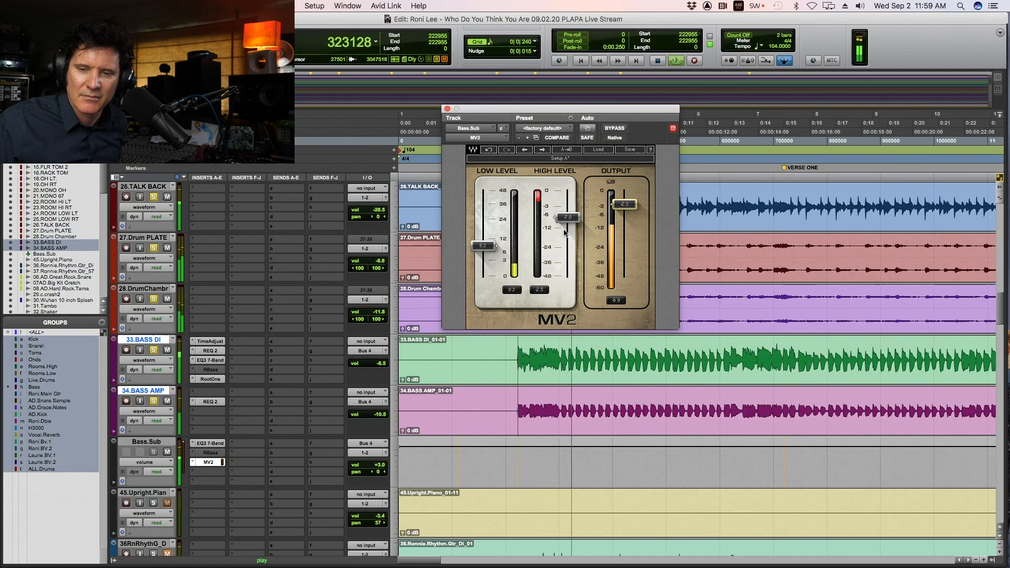
pyautogui.press('space')
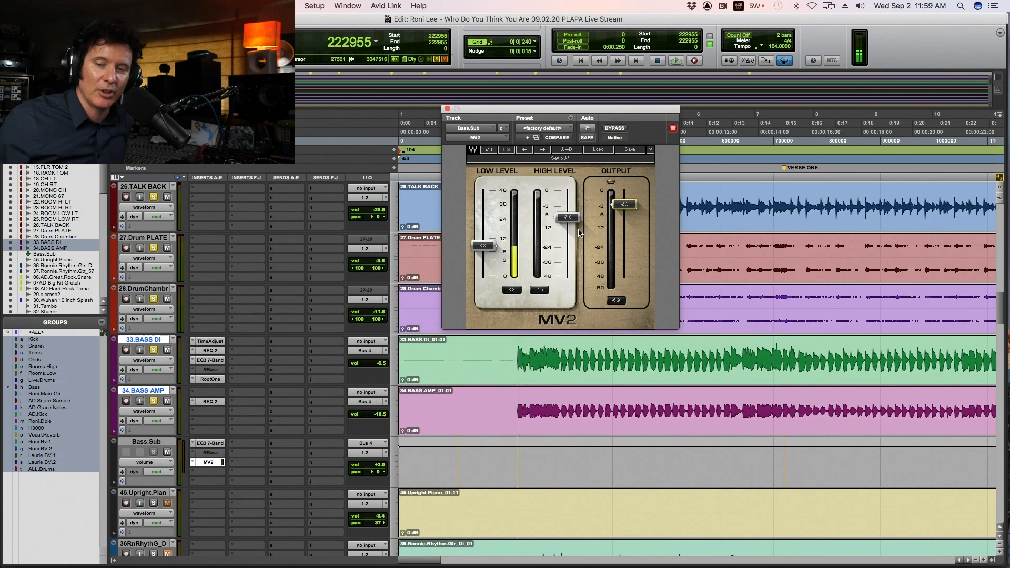
pyautogui.press('space')
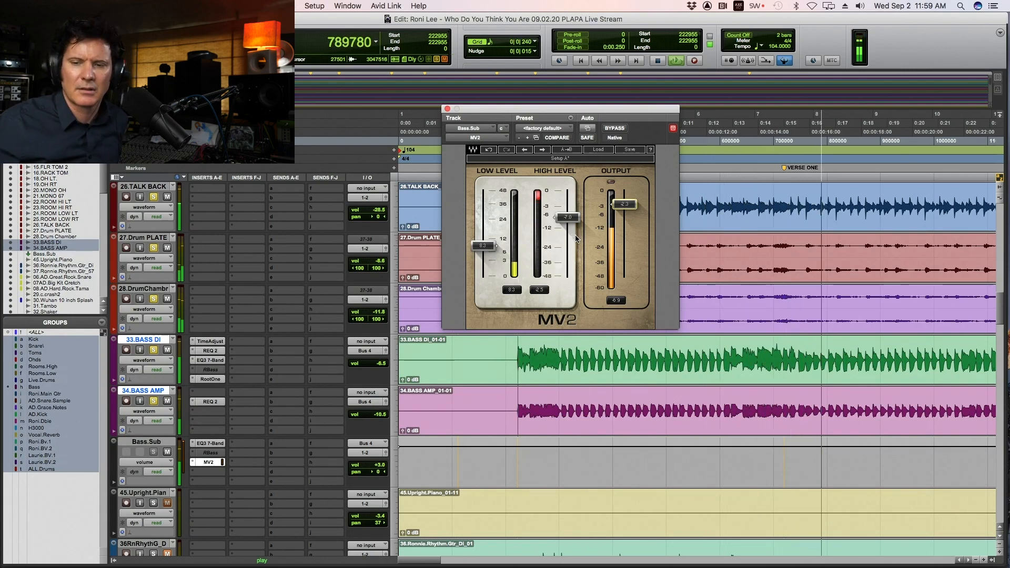
pyautogui.press('space')
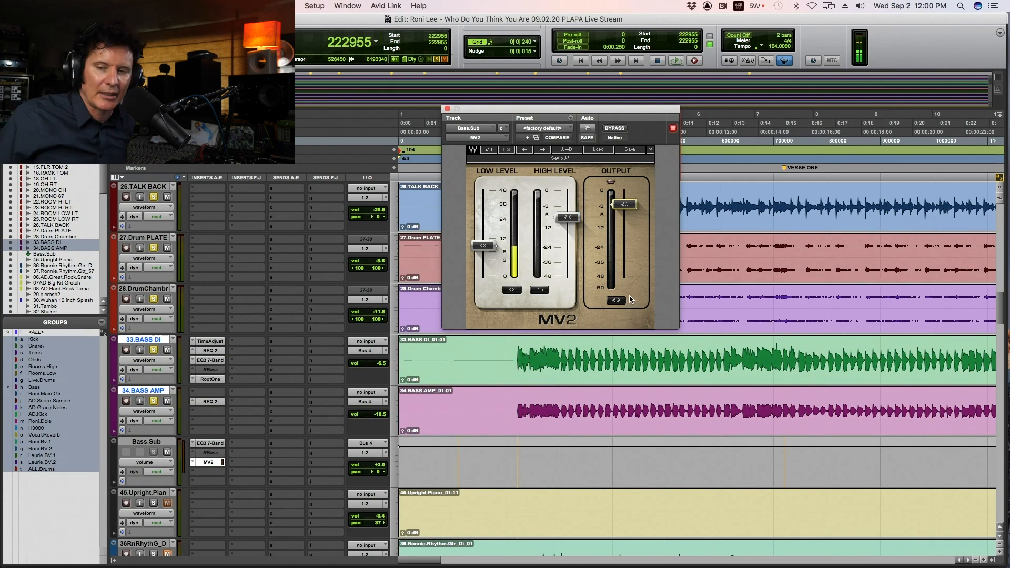
pyautogui.press('space')
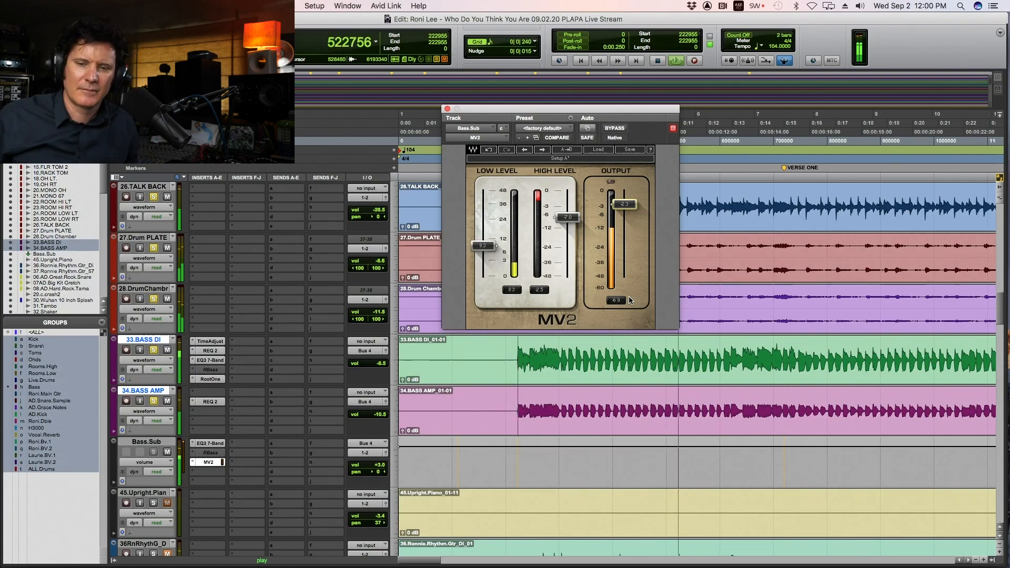
# Replay the intro once more to recheck the bass against the drums with MV2 on Bass.Sub
pyautogui.press('space')
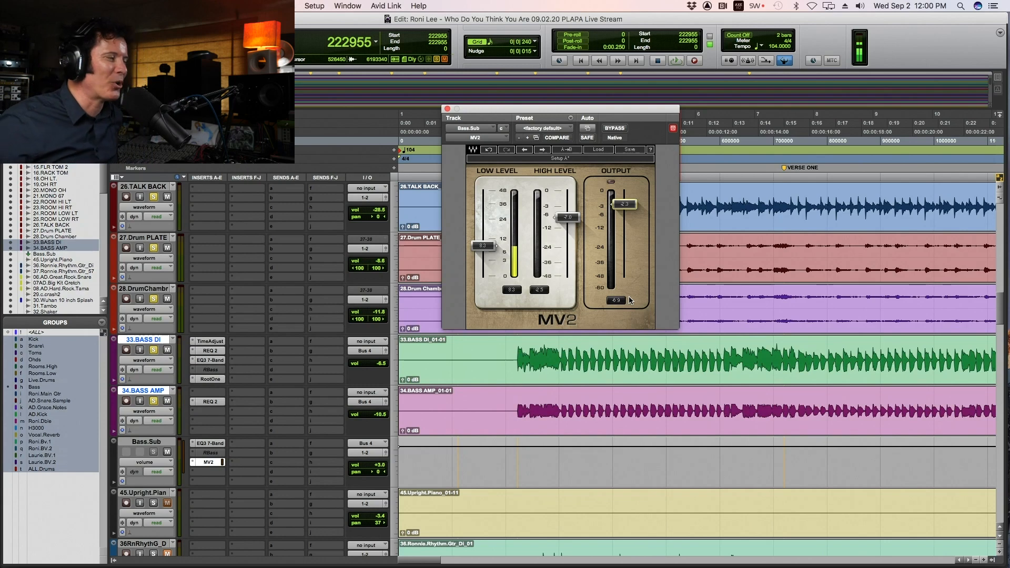
pyautogui.press('space')
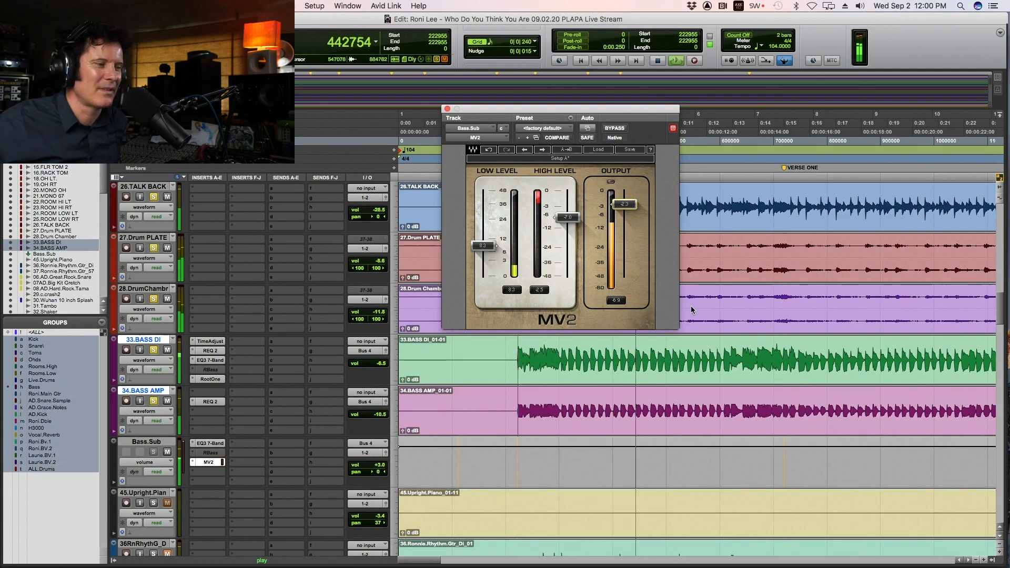
pyautogui.press('space')
# Close MV2, solo the two Ronnie rhythm guitar tracks, and play from the start of their intro part
pyautogui.scroll(-5, 583, 380)
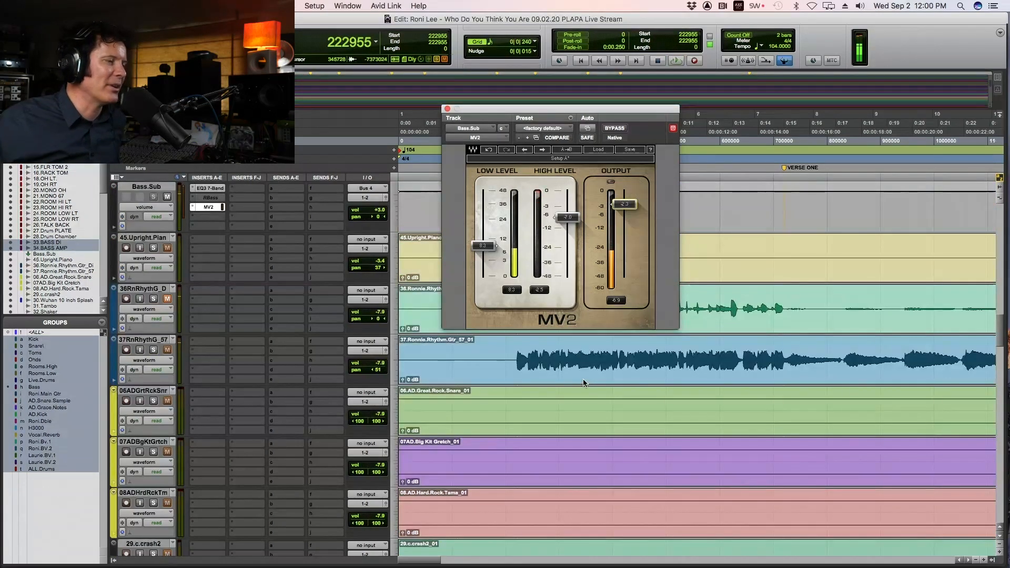
pyautogui.click(515, 368)
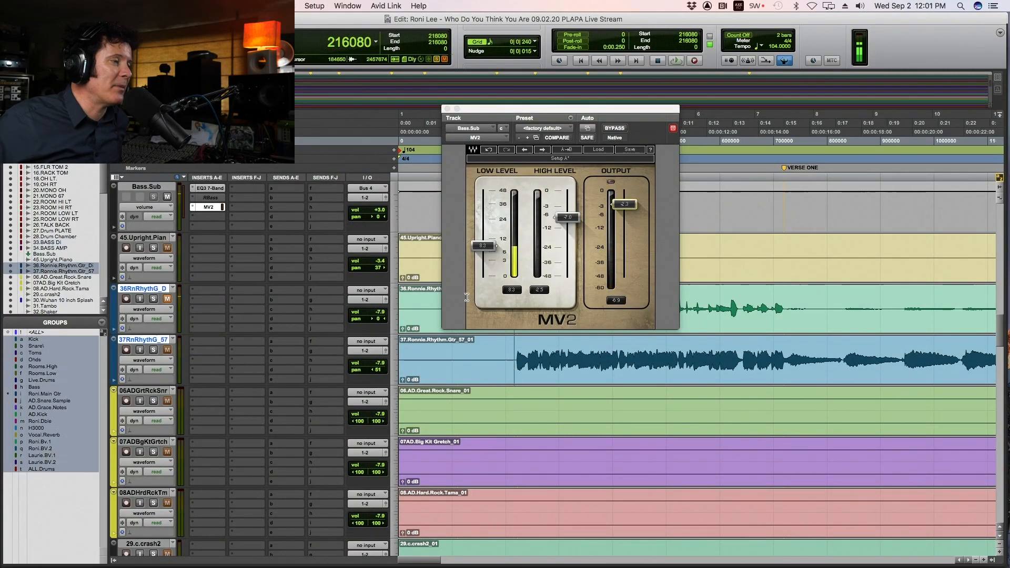
pyautogui.click(448, 109)
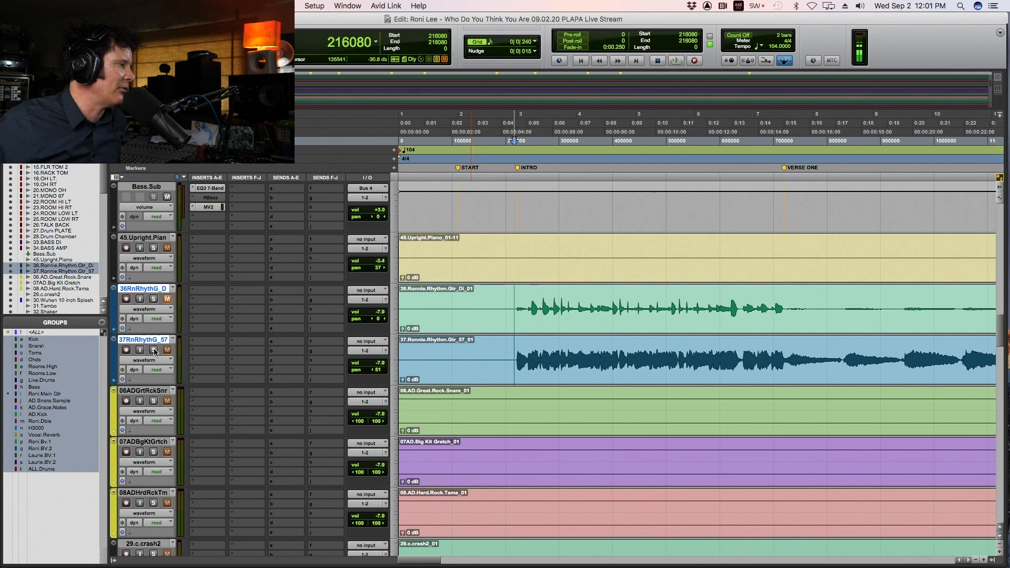
pyautogui.press('space')
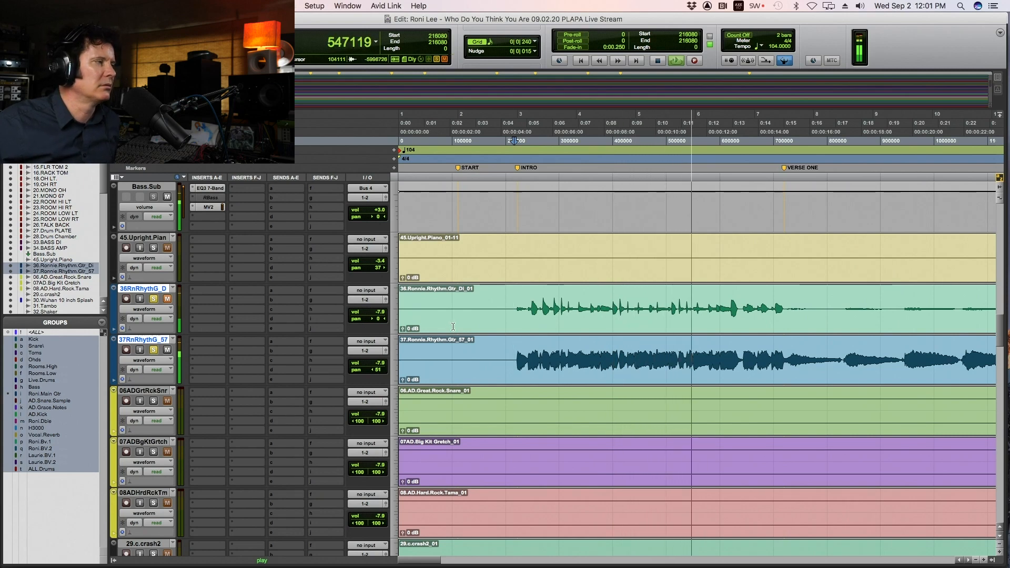
# Reopen MV2 on Bass.Sub during playback, raise its Output slightly, then stop and close the plug-in
pyautogui.scroll(5, 452, 329)
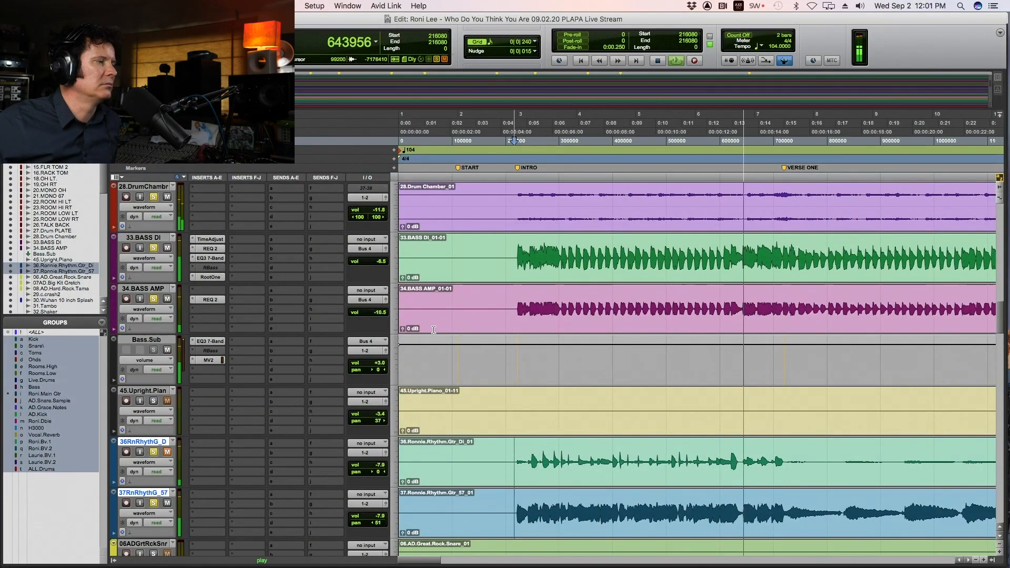
pyautogui.click(209, 361)
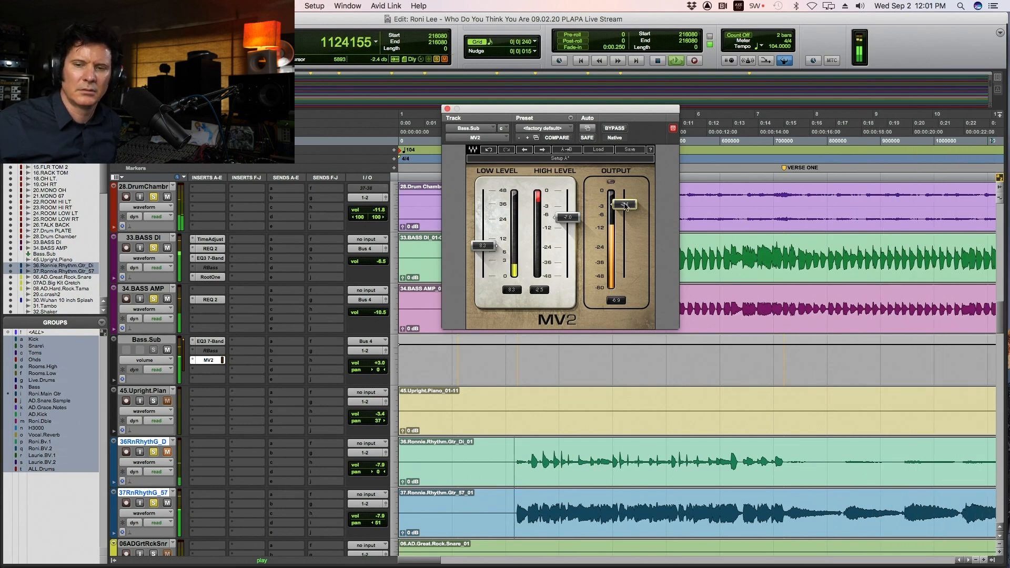
pyautogui.press('space')
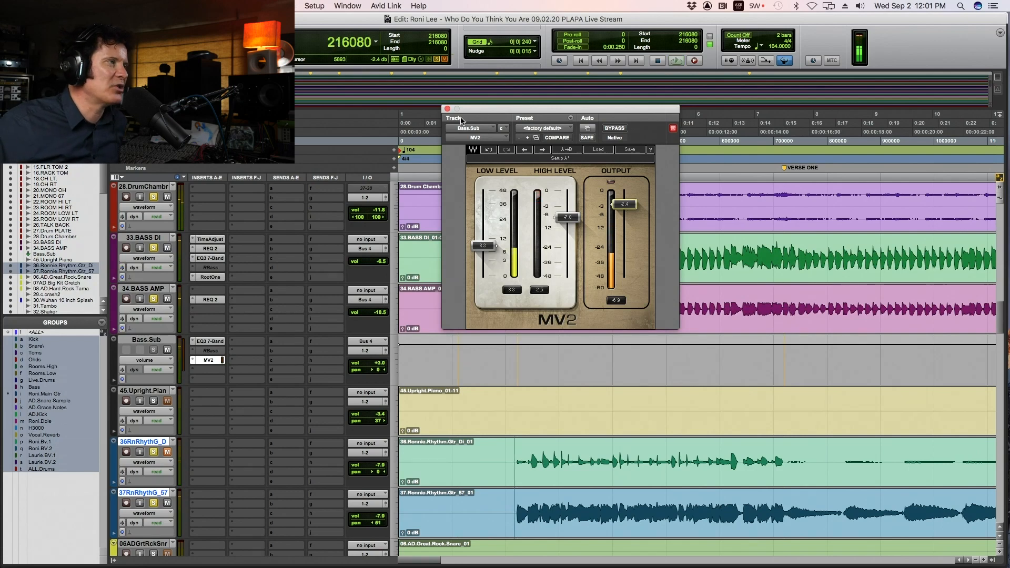
pyautogui.click(448, 109)
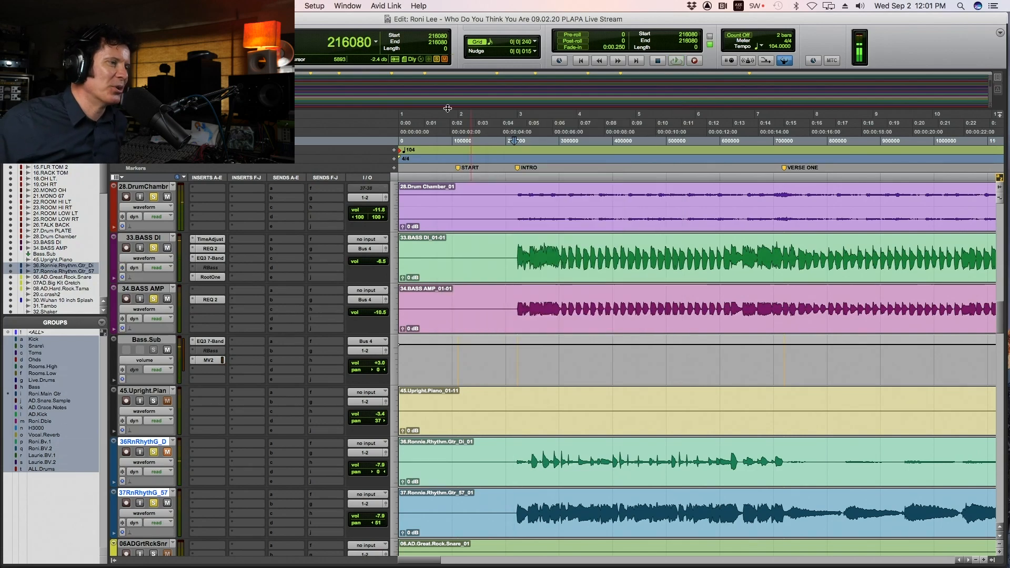
# Play the bass, drums and rhythm guitars from just before VERSE ONE
pyautogui.click(743, 245)
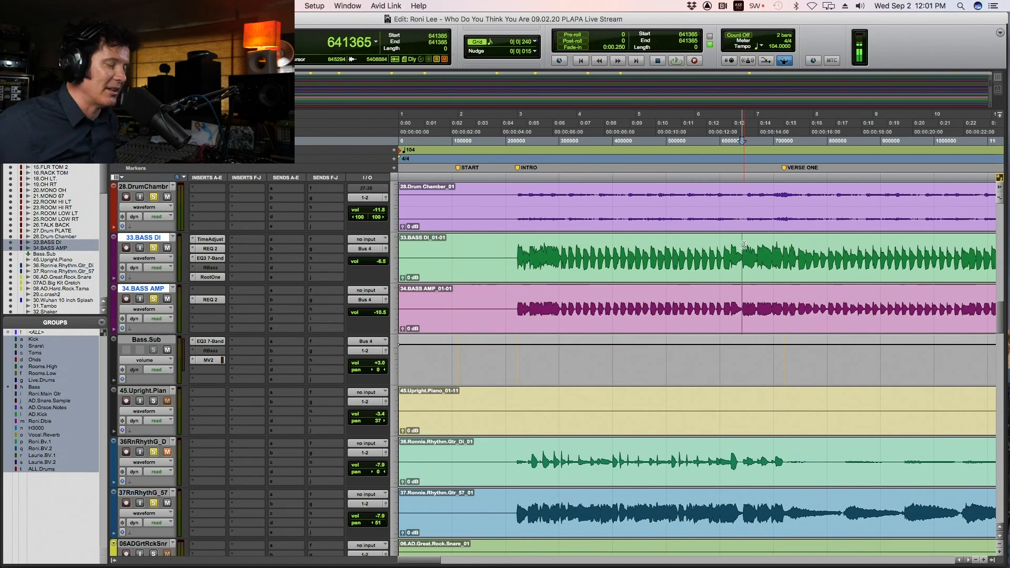
pyautogui.press('space')
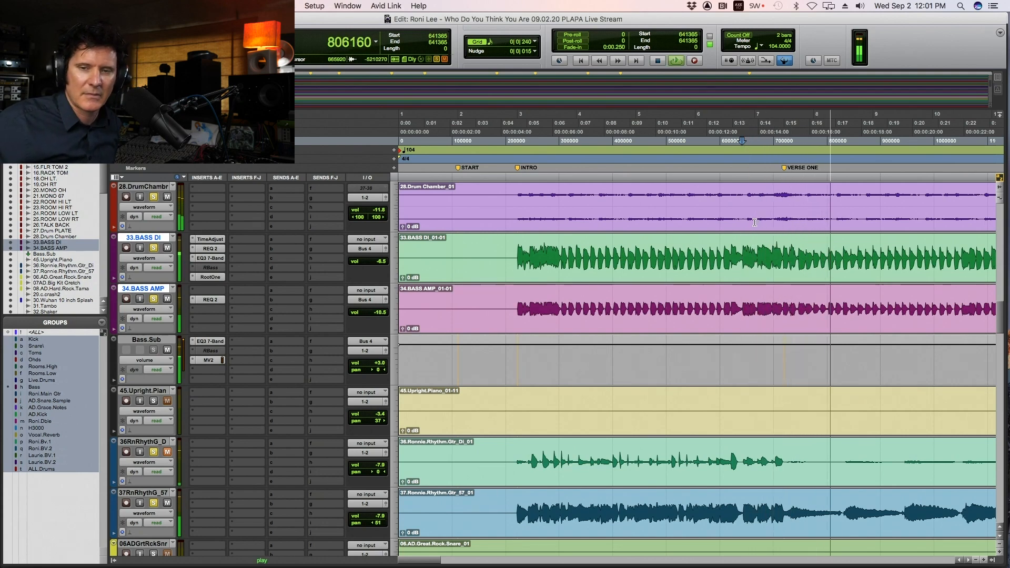
pyautogui.press('r')
pyautogui.press('r')
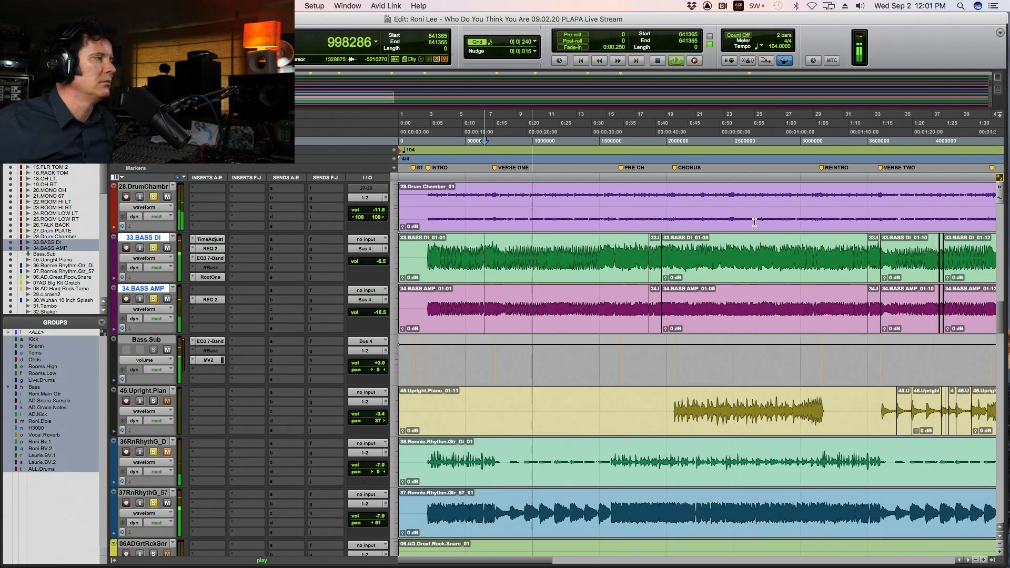
# Bypass all active inserts on BASS DI, BASS AMP and Bass.Sub while the song plays
pyautogui.keyDown('super'); pyautogui.click(215, 240); pyautogui.keyUp('super')
pyautogui.keyDown('super'); pyautogui.click(215, 249); pyautogui.keyUp('super')
pyautogui.keyDown('super'); pyautogui.click(215, 259); pyautogui.keyUp('super')
pyautogui.keyDown('super'); pyautogui.click(215, 277); pyautogui.keyUp('super')
pyautogui.keyDown('super'); pyautogui.click(215, 300); pyautogui.keyUp('super')
pyautogui.keyDown('super'); pyautogui.click(217, 341); pyautogui.keyUp('super')
pyautogui.keyDown('super'); pyautogui.click(219, 361); pyautogui.keyUp('super')
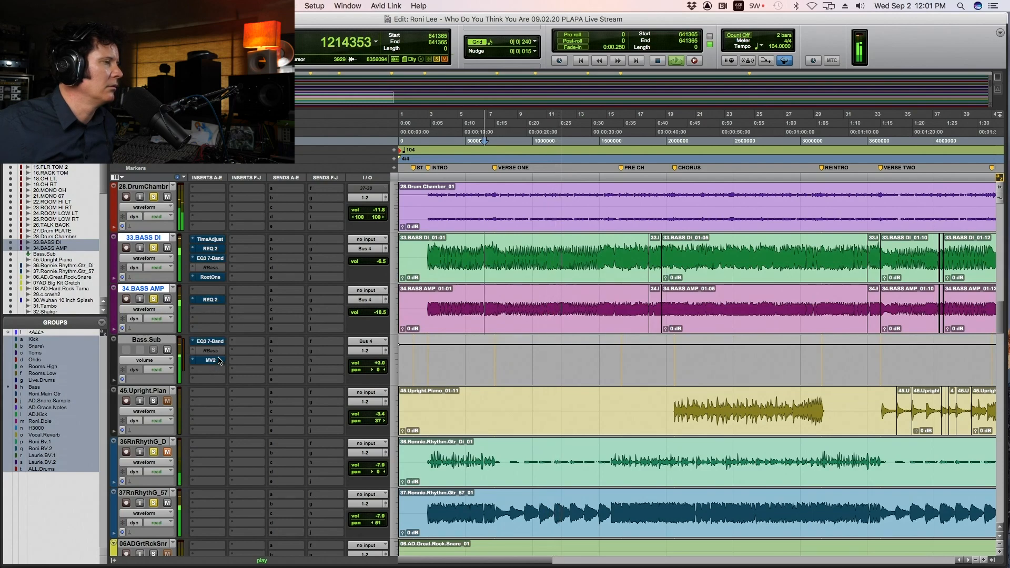
# Re-enable the bypassed inserts on BASS DI, BASS AMP and Bass.Sub during playback
pyautogui.keyDown('super'); pyautogui.click(220, 241); pyautogui.keyUp('super')
pyautogui.keyDown('super'); pyautogui.click(210, 249); pyautogui.keyUp('super')
pyautogui.keyDown('super'); pyautogui.click(210, 258); pyautogui.keyUp('super')
pyautogui.keyDown('super'); pyautogui.click(210, 277); pyautogui.keyUp('super')
pyautogui.keyDown('super'); pyautogui.click(210, 300); pyautogui.keyUp('super')
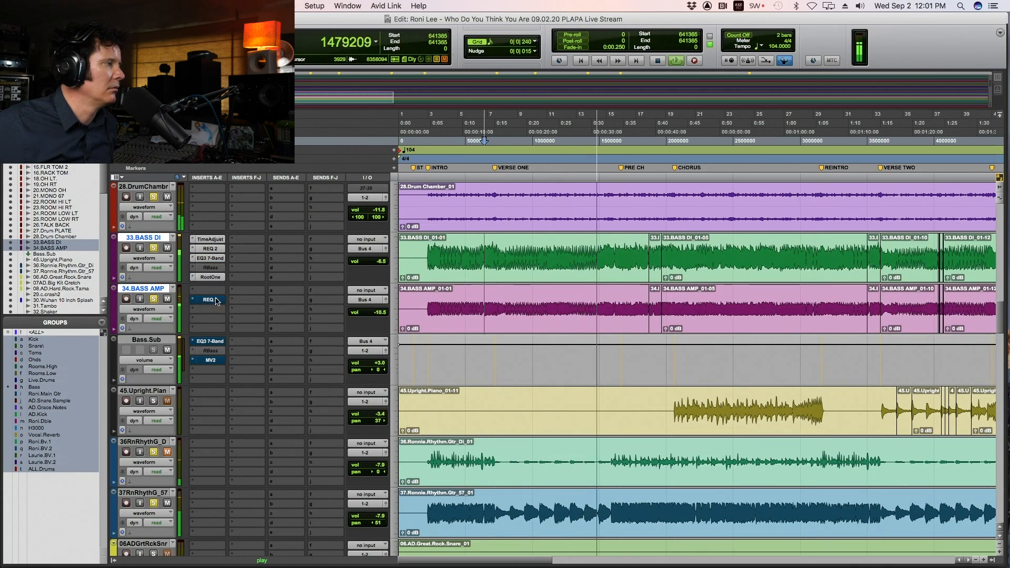
pyautogui.keyDown('super'); pyautogui.click(211, 342); pyautogui.keyUp('super')
pyautogui.keyDown('super'); pyautogui.click(211, 361); pyautogui.keyUp('super')
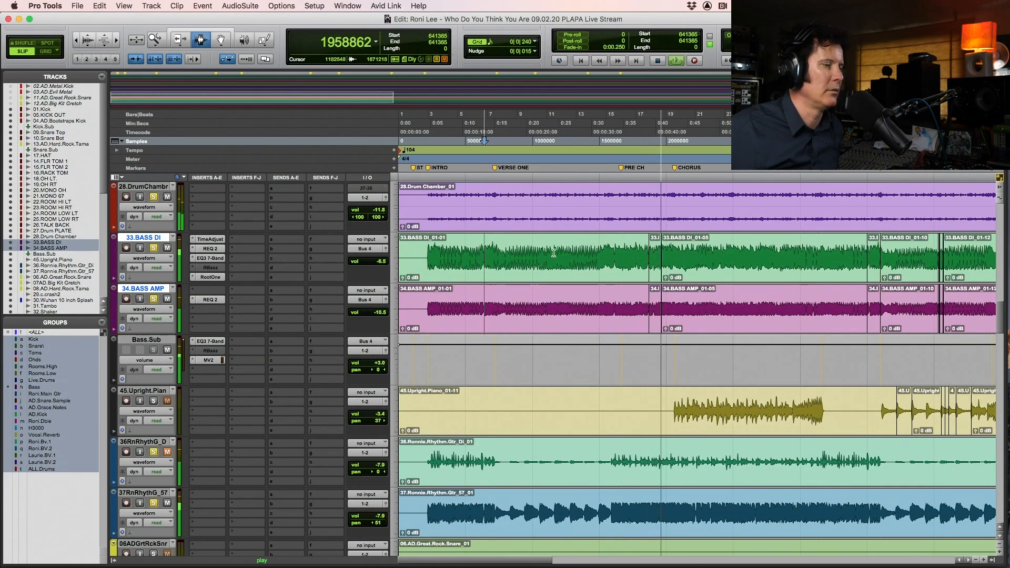
# Add the 45.Upright Piano track to the soloed tracks as the chorus plays, then stop playback
pyautogui.scroll(-3, 567, 254)
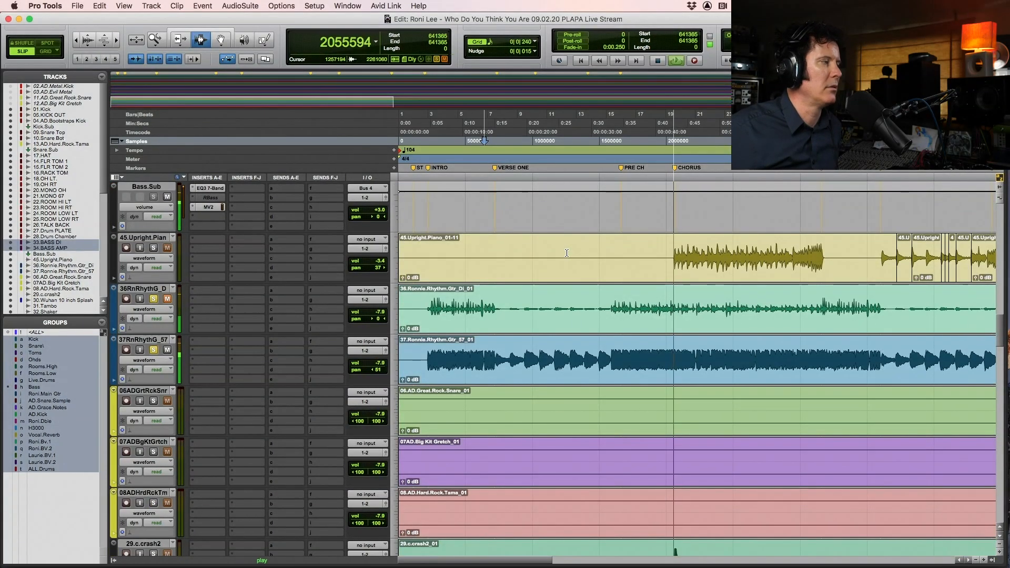
pyautogui.click(153, 248)
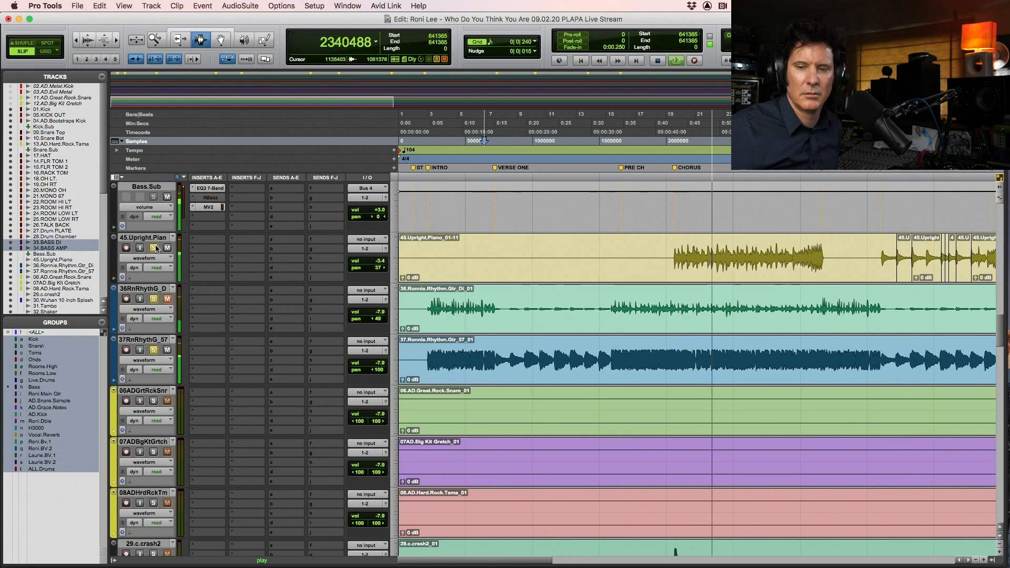
pyautogui.press('space')
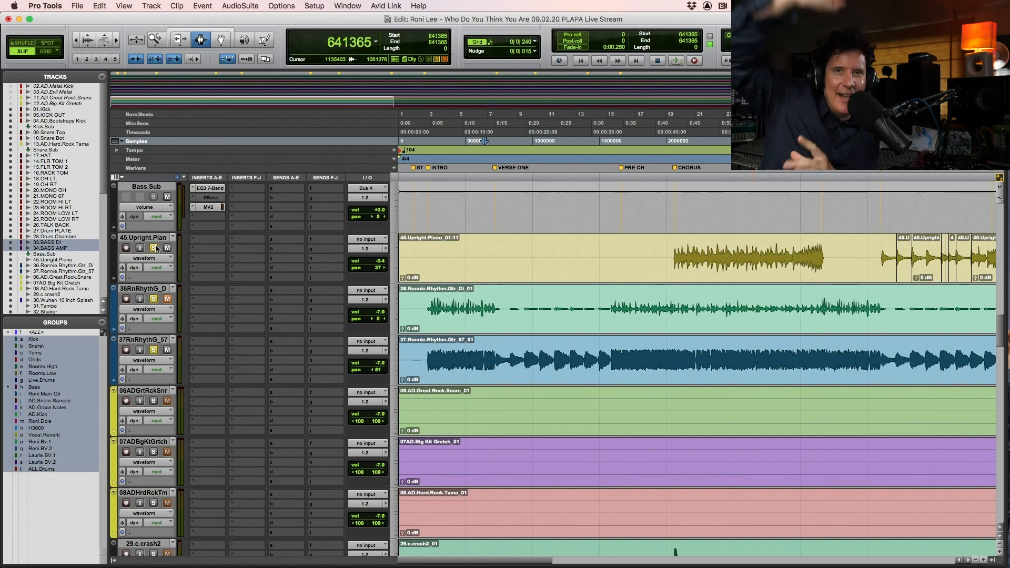
# Audition the guitars briefly and insert Plugin Alliance's bx_console N on the 37RnRhythG_57 track's first insert slot
pyautogui.press('space')
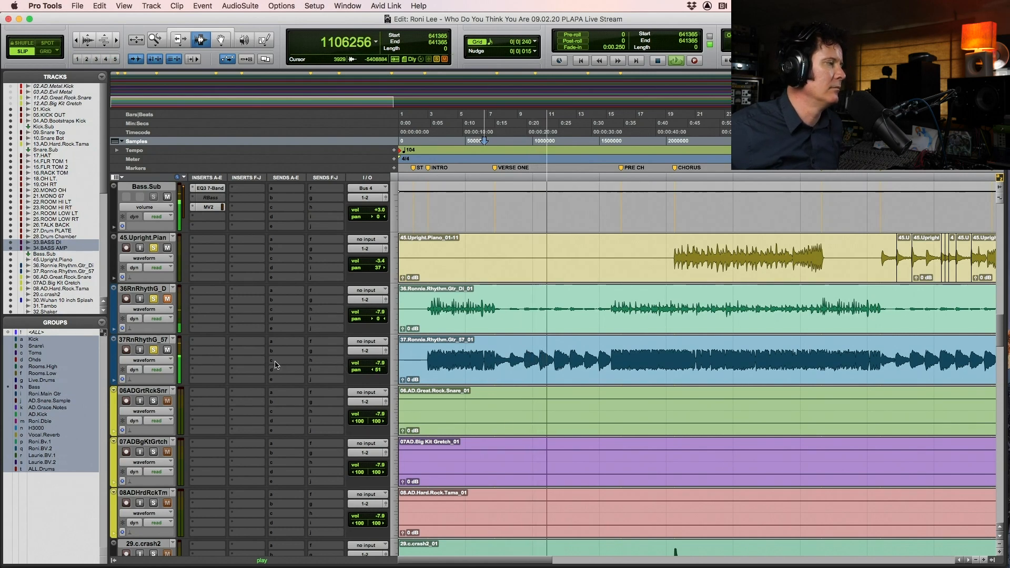
pyautogui.press('space')
pyautogui.click(207, 342)
pyautogui.moveTo(237, 341)
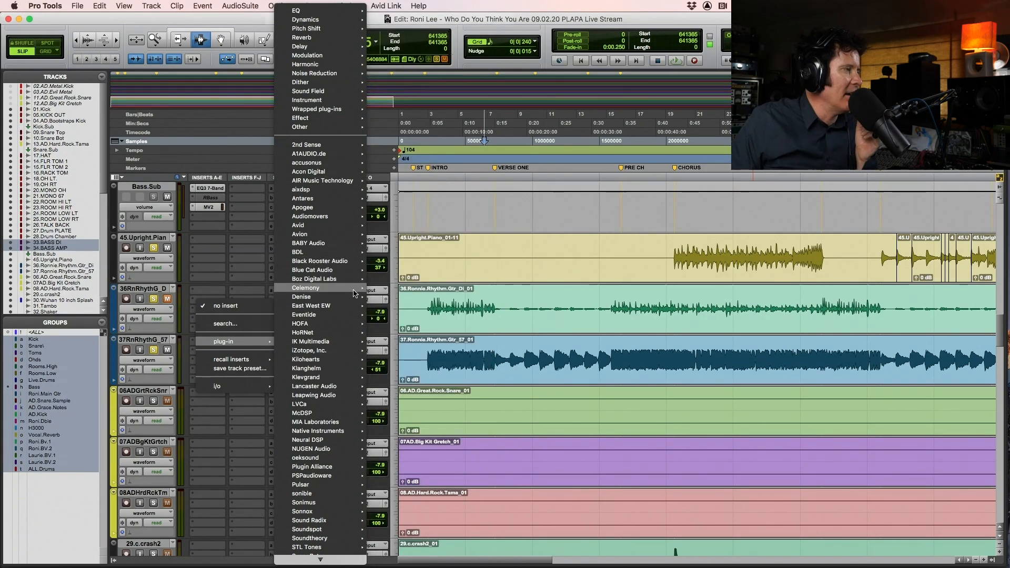
pyautogui.moveTo(344, 235)
pyautogui.moveTo(339, 211)
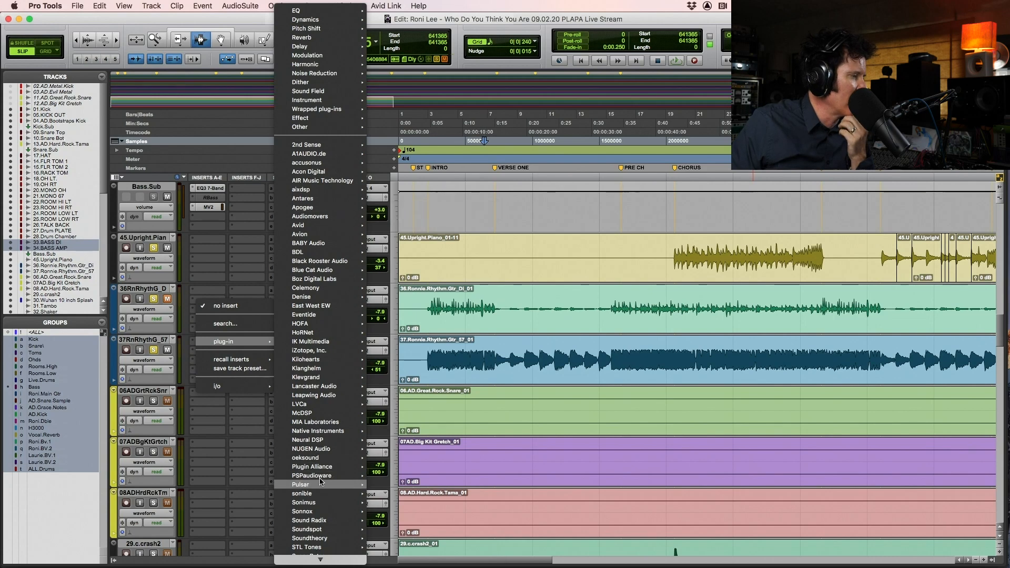
pyautogui.moveTo(323, 468)
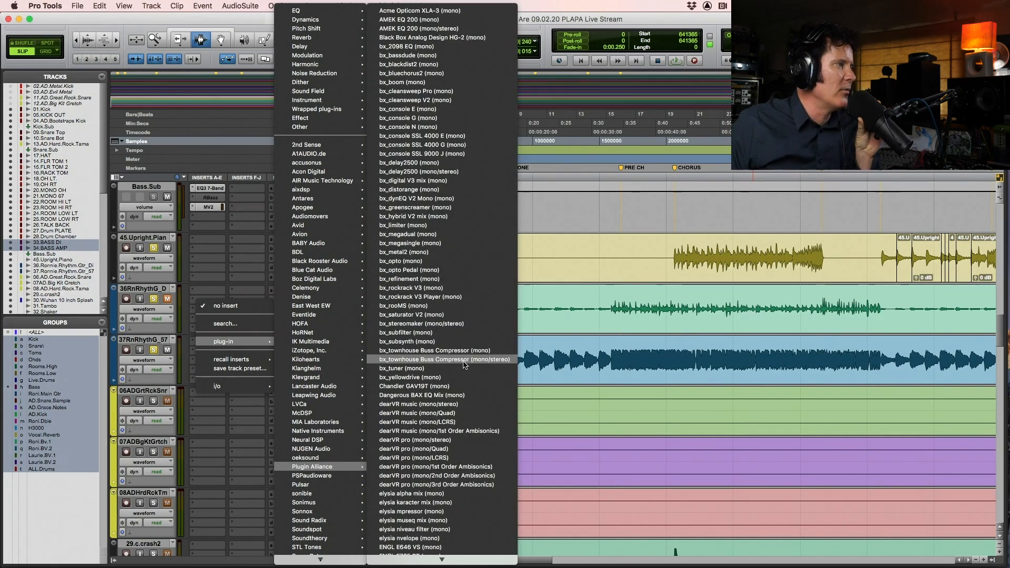
pyautogui.click(437, 127)
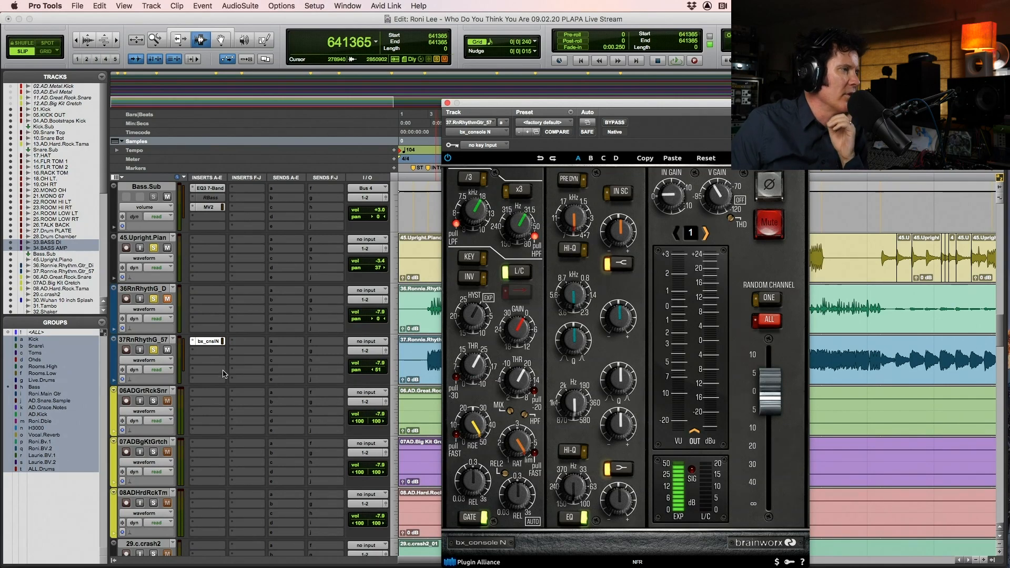
# Look through the EQ and Plugin Alliance plug-ins and replace bx_console N on 37RnRhythG_57 with bx_yellowdrive (mono)
pyautogui.click(193, 341)
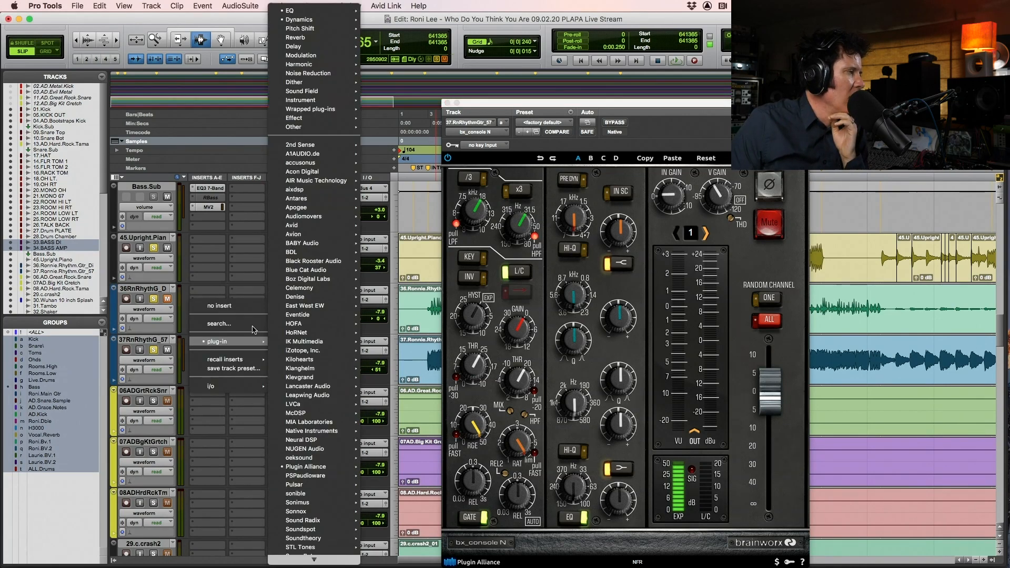
pyautogui.moveTo(302, 11)
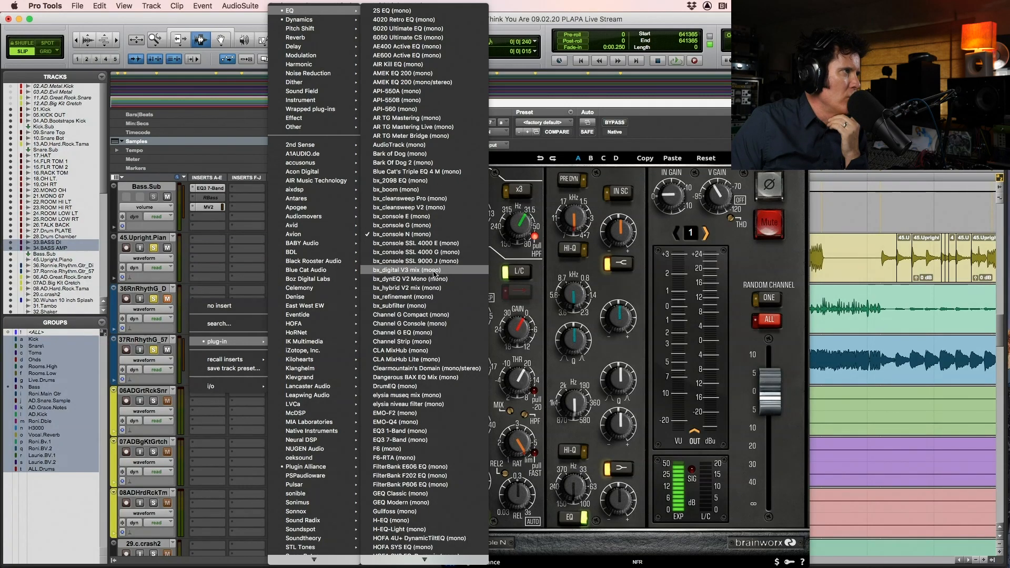
pyautogui.scroll(-8, 429, 346)
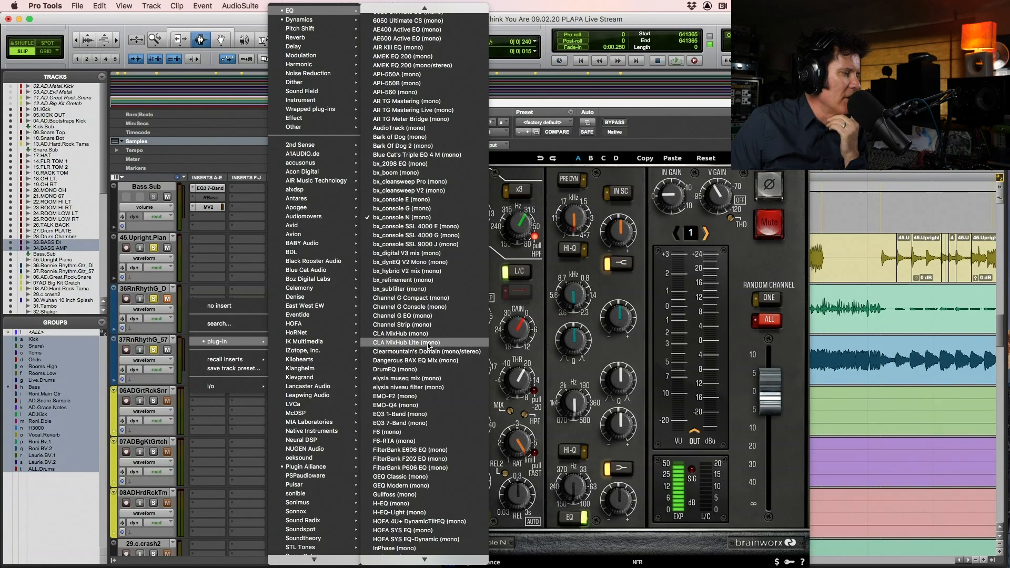
pyautogui.scroll(-6, 429, 345)
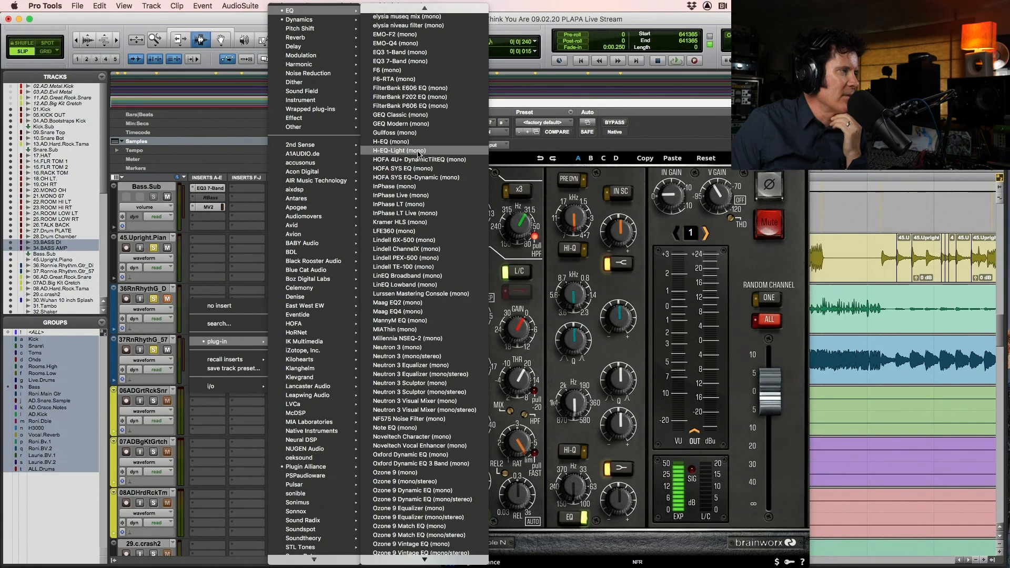
pyautogui.moveTo(321, 467)
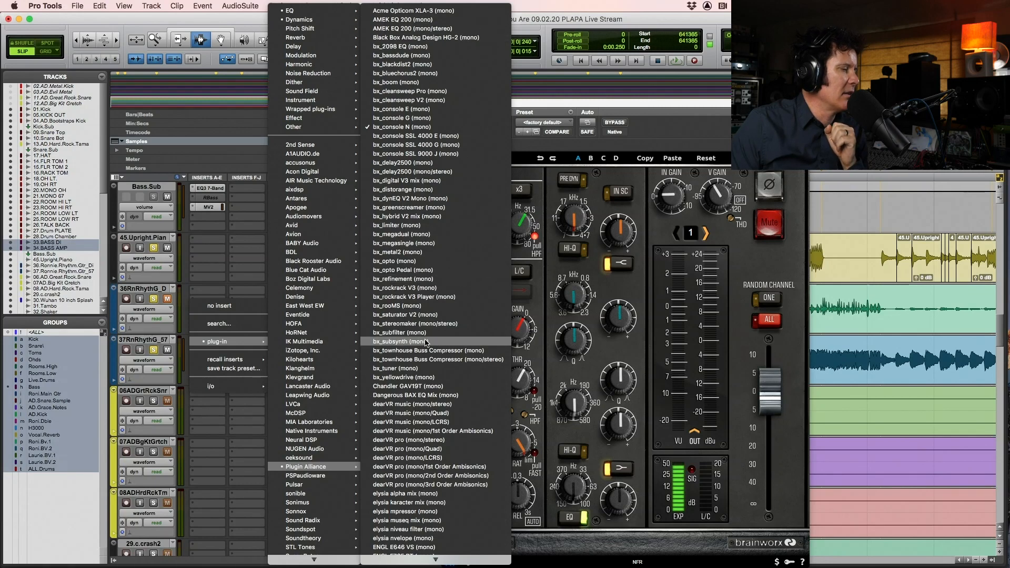
pyautogui.scroll(-10, 426, 343)
pyautogui.scroll(-3, 426, 343)
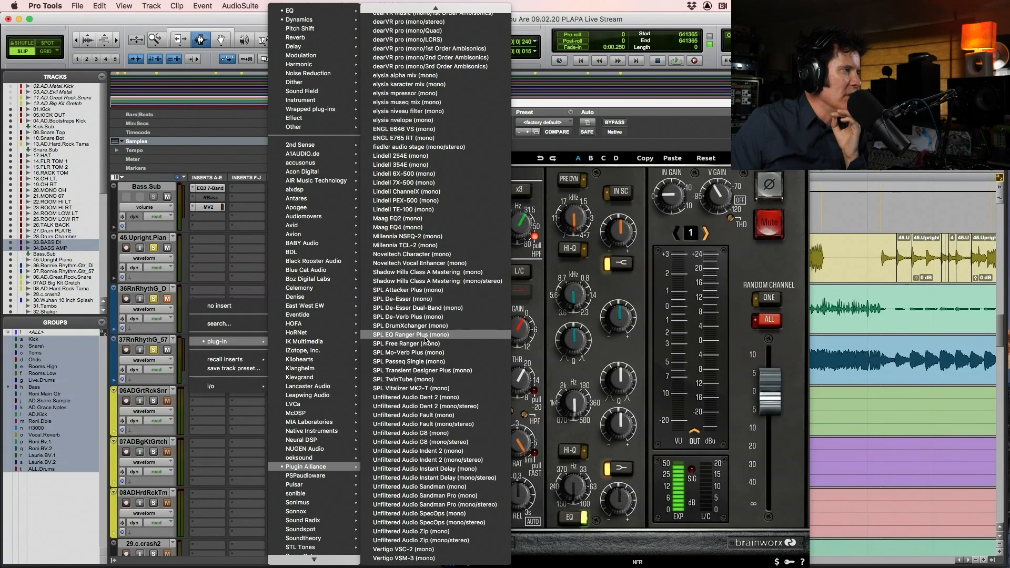
pyautogui.scroll(12, 425, 341)
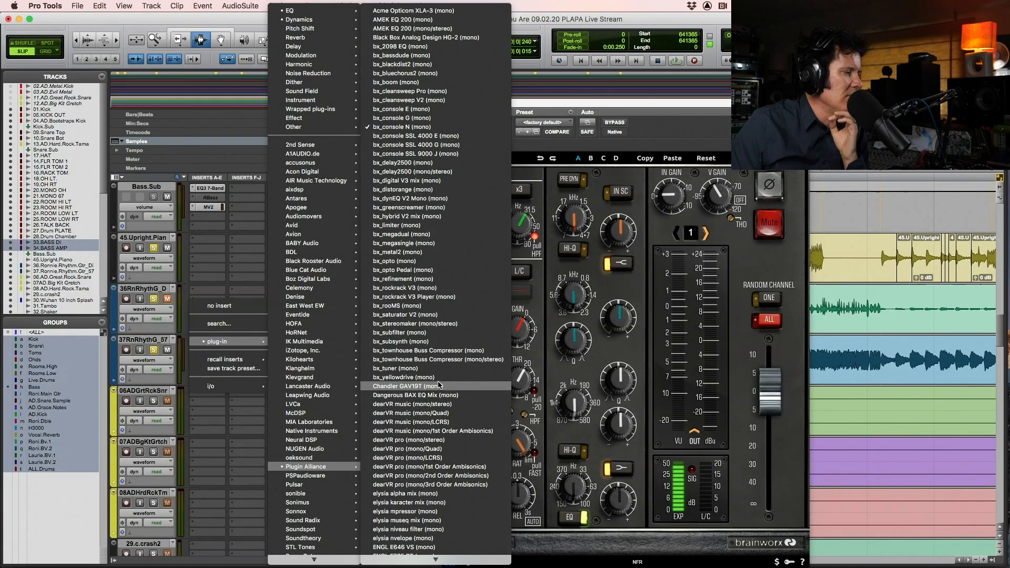
pyautogui.click(518, 159)
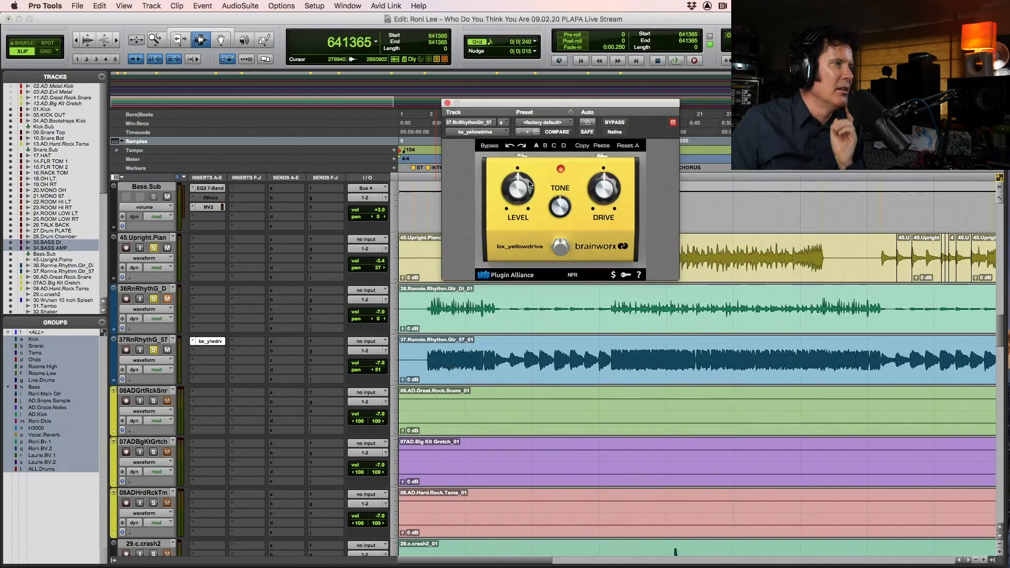
# Solo only the 37RnRhythG_57 guitar track and play it briefly to hear bx_yellowdrive
pyautogui.click(400, 222)
pyautogui.press('space')
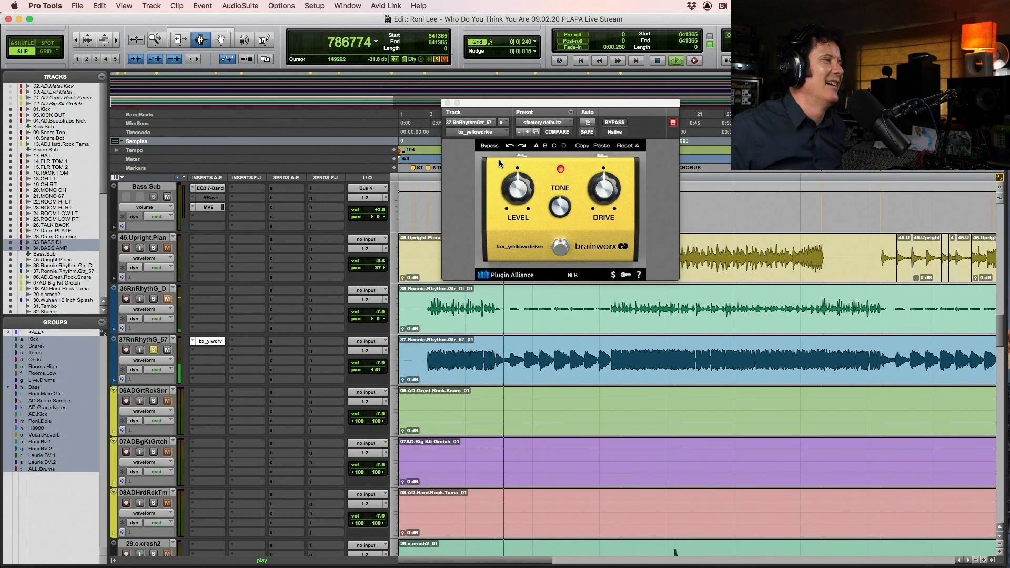
pyautogui.press('space')
# Replace bx_yellowdrive on the 37RnRhythG_57 track's first insert with the Harmonic plug-in Chandler GAV19T (mono)
pyautogui.click(192, 343)
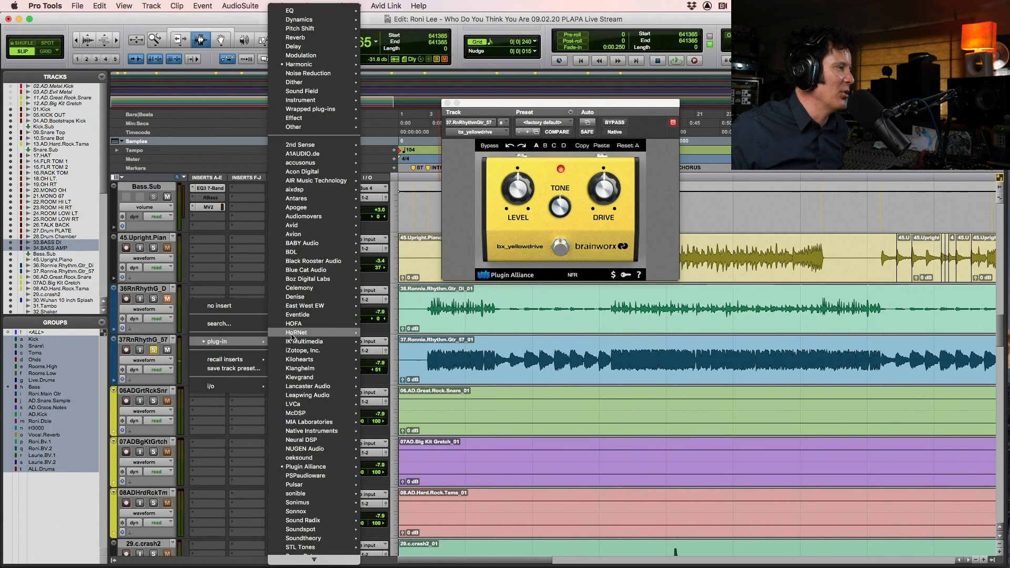
pyautogui.moveTo(348, 65)
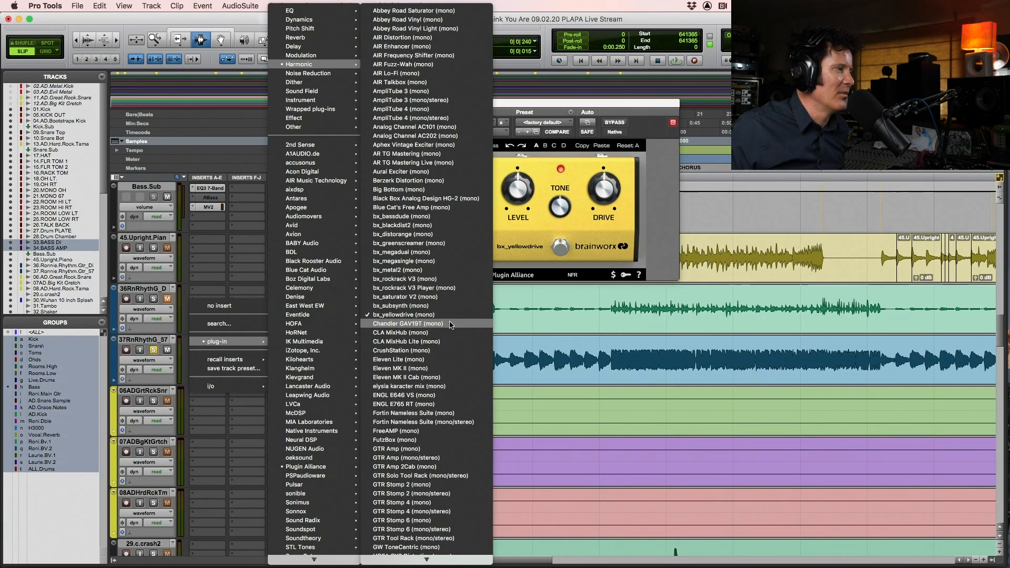
pyautogui.click(446, 315)
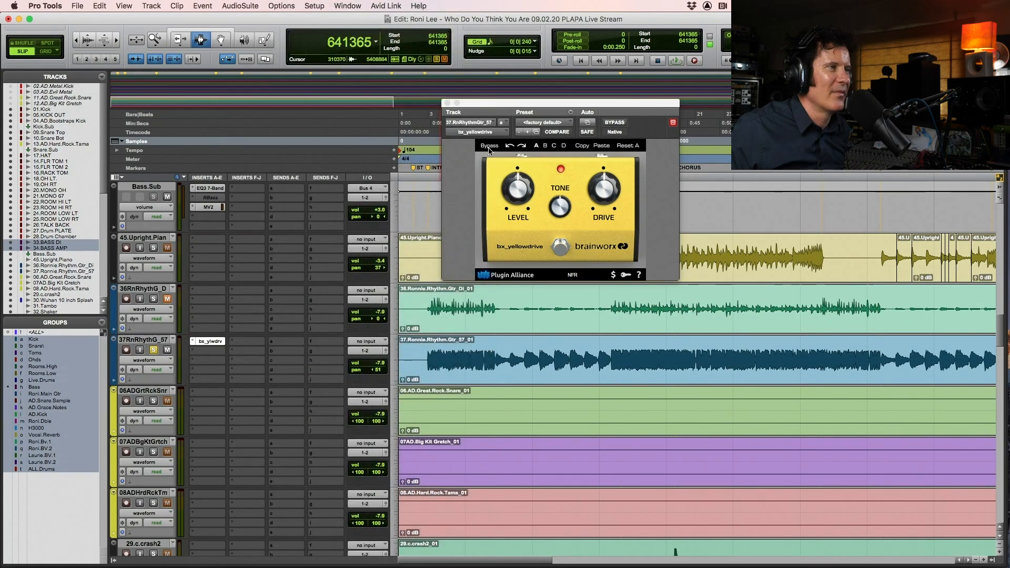
# Play the soloed guitar and compare its sound with Chandler GAV19T bypassed and active, then stop playback
pyautogui.press('space')
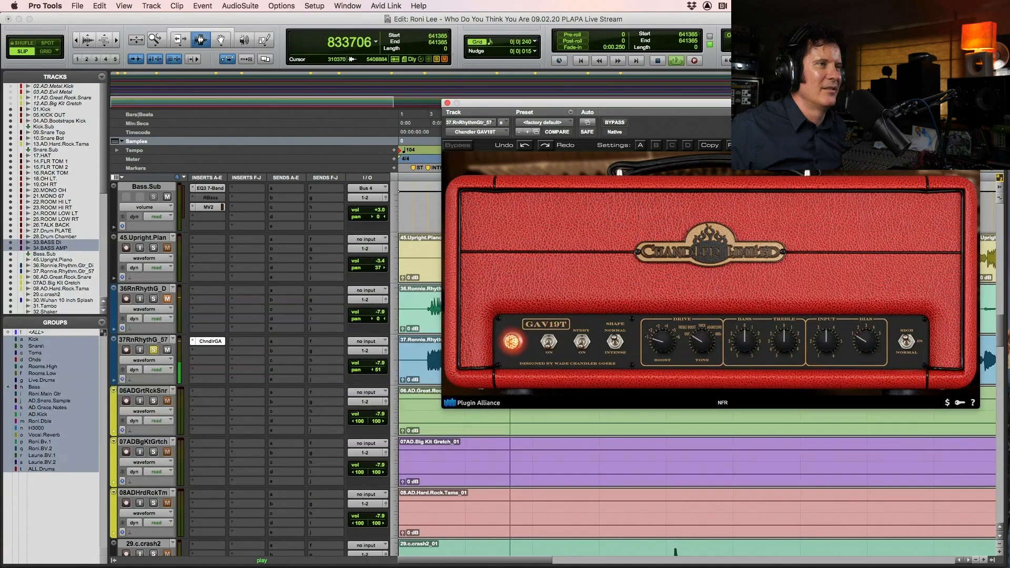
pyautogui.moveTo(621, 102); pyautogui.dragTo(518, 117)
pyautogui.click(511, 137)
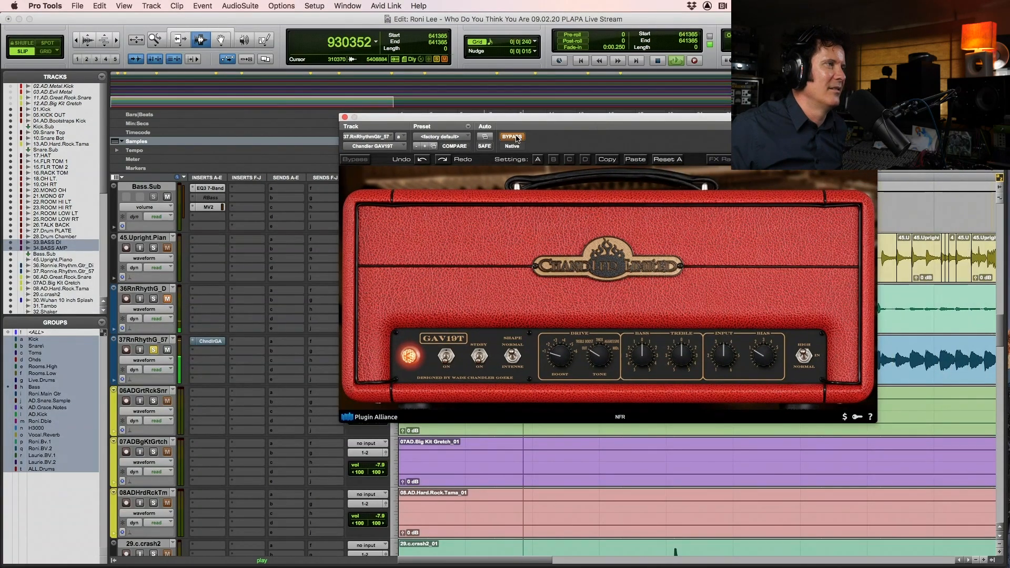
pyautogui.click(517, 138)
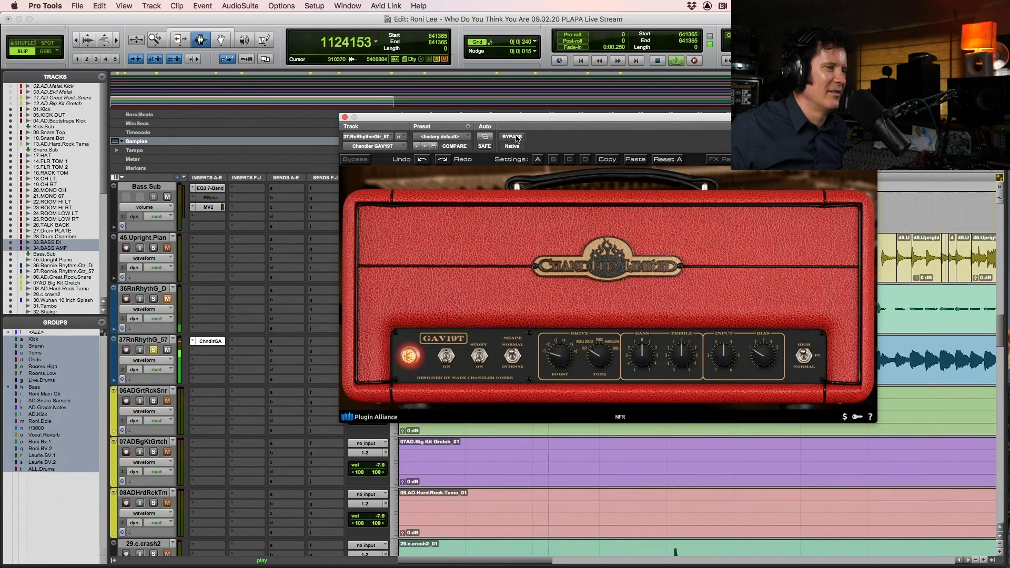
pyautogui.press('space')
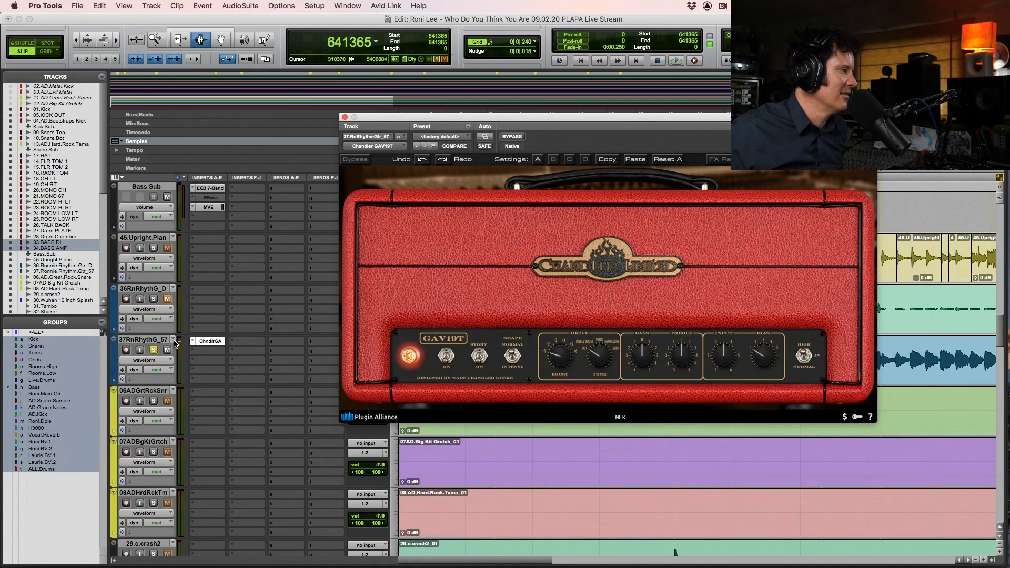
# Browse the plug-in lists and replace Chandler GAV19T on 37RnRhythG_57 with the EQ plug-in bx_console SSL 4000 E (mono)
pyautogui.click(193, 344)
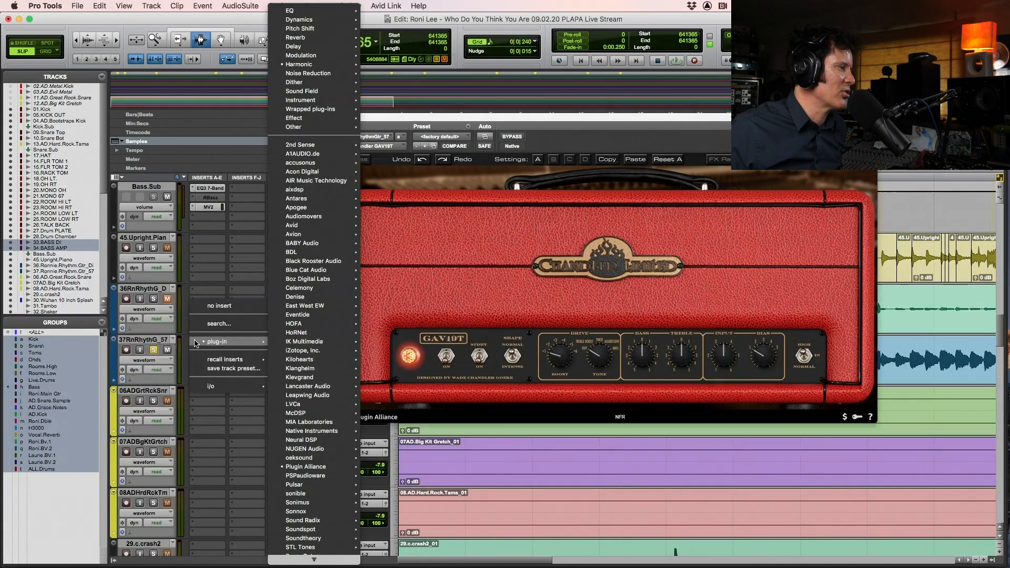
pyautogui.moveTo(333, 58)
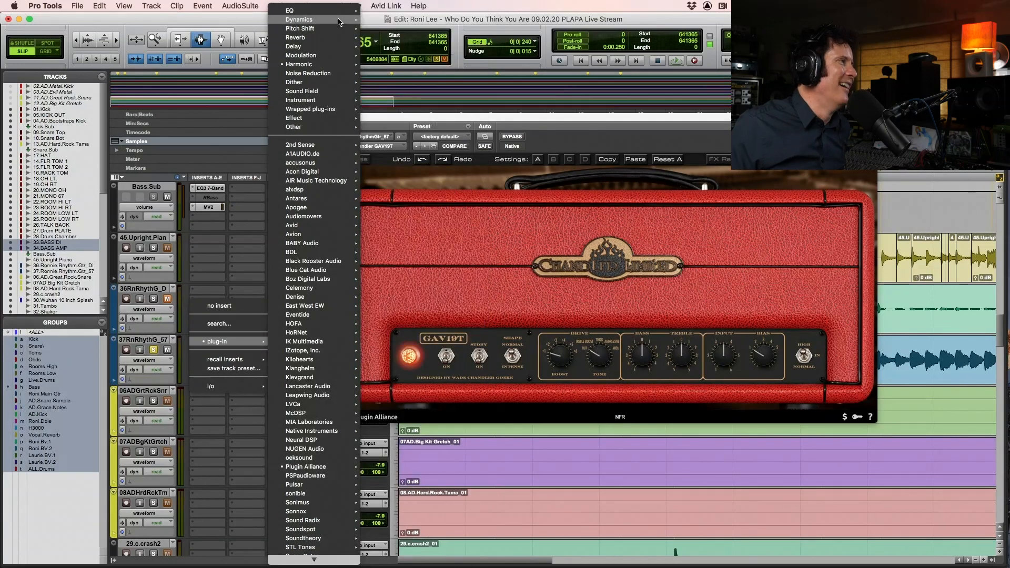
pyautogui.moveTo(331, 10)
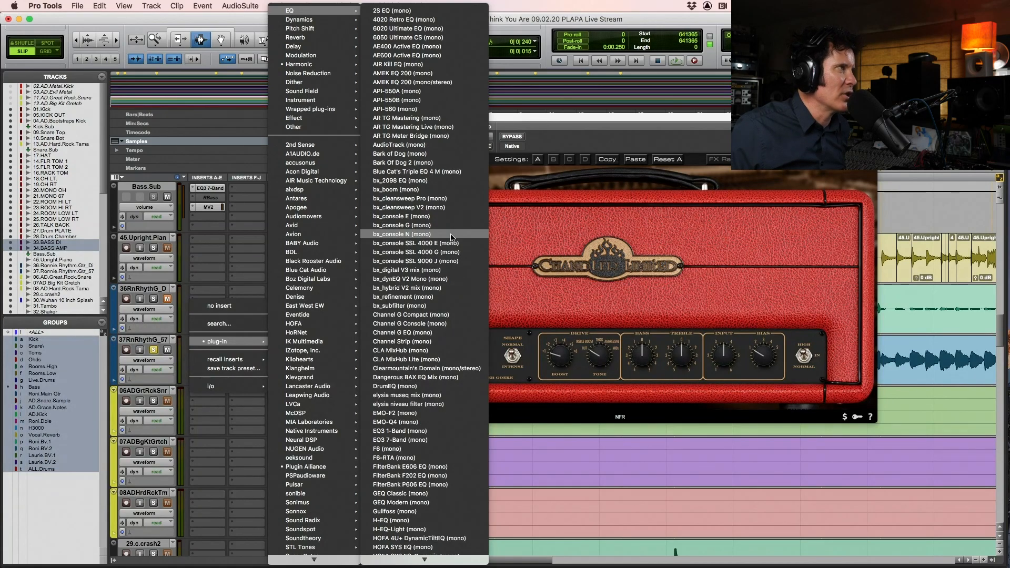
pyautogui.scroll(-10, 451, 237)
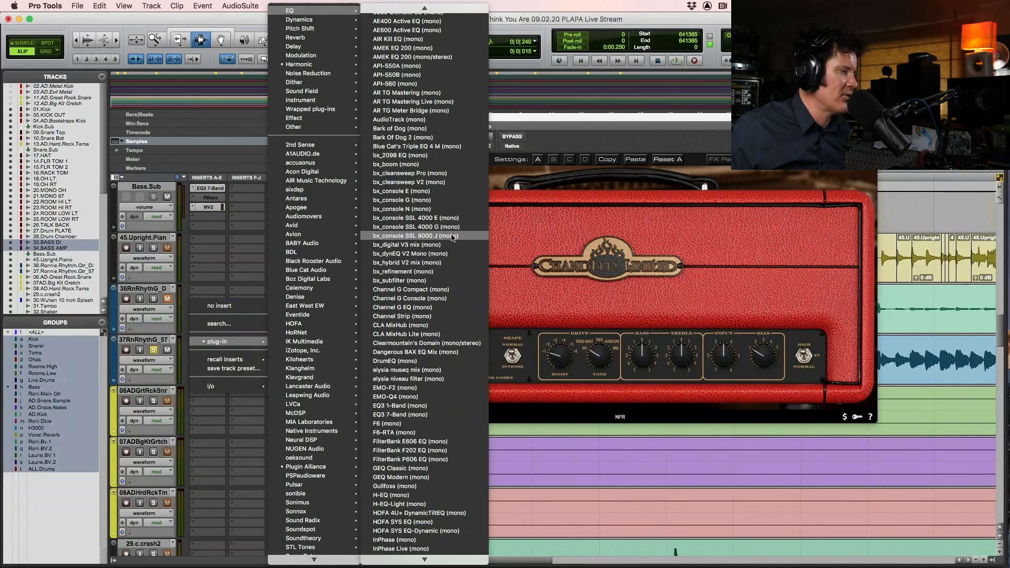
pyautogui.scroll(-10, 452, 237)
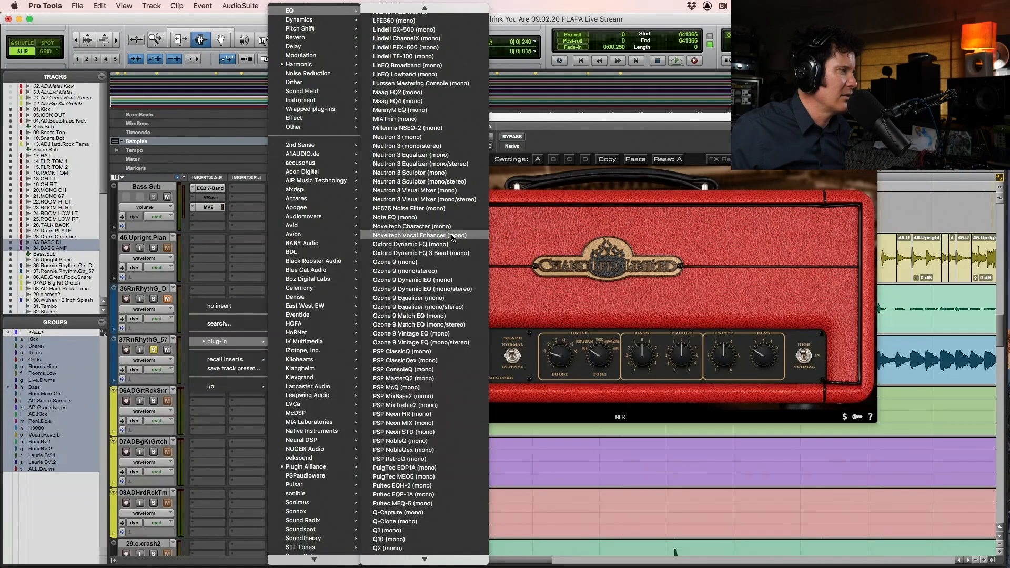
pyautogui.moveTo(318, 531)
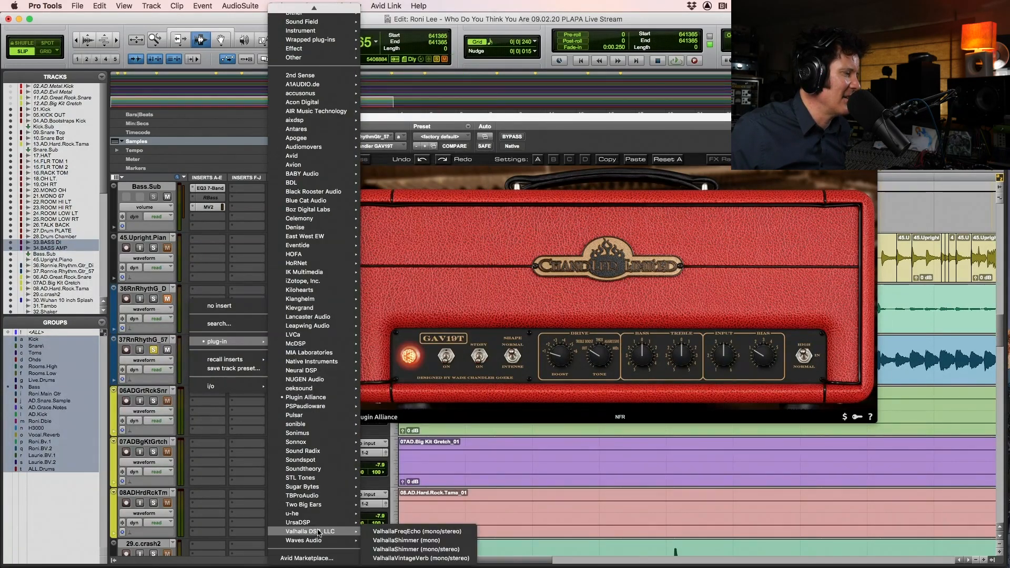
pyautogui.moveTo(347, 389)
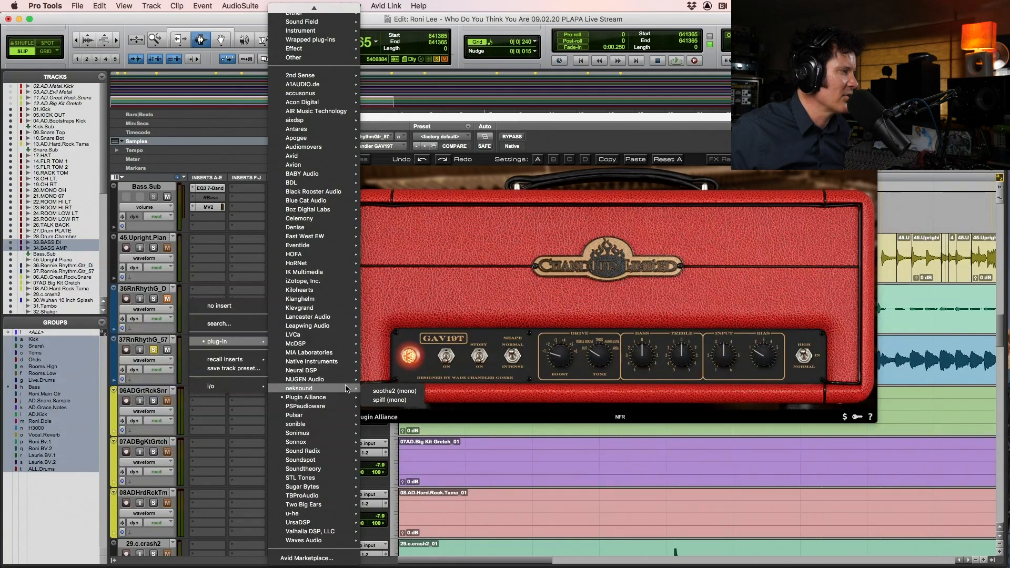
pyautogui.moveTo(337, 241)
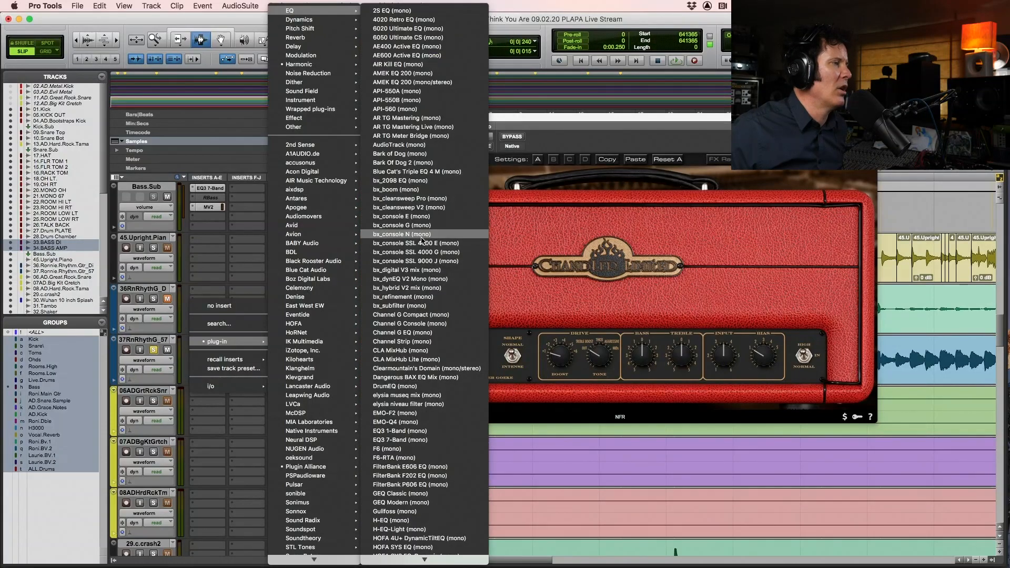
pyautogui.click(441, 244)
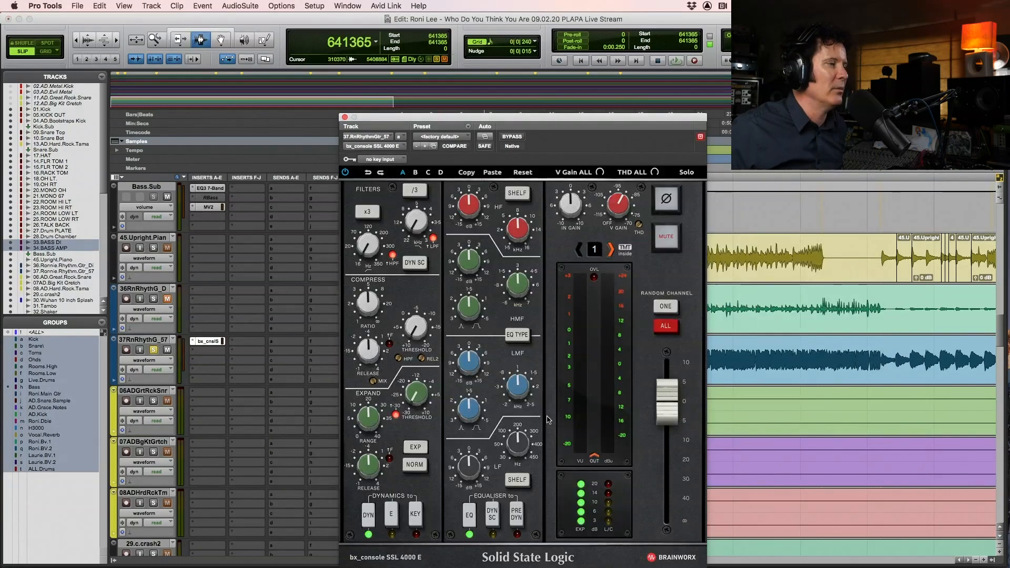
# Play the guitar and adjust the SSL 4000 E high-pass filter by ear, switching it off and on to compare
pyautogui.press('space')
pyautogui.moveTo(447, 117); pyautogui.dragTo(445, 55)
pyautogui.moveTo(367, 188); pyautogui.dragTo(387, 200)
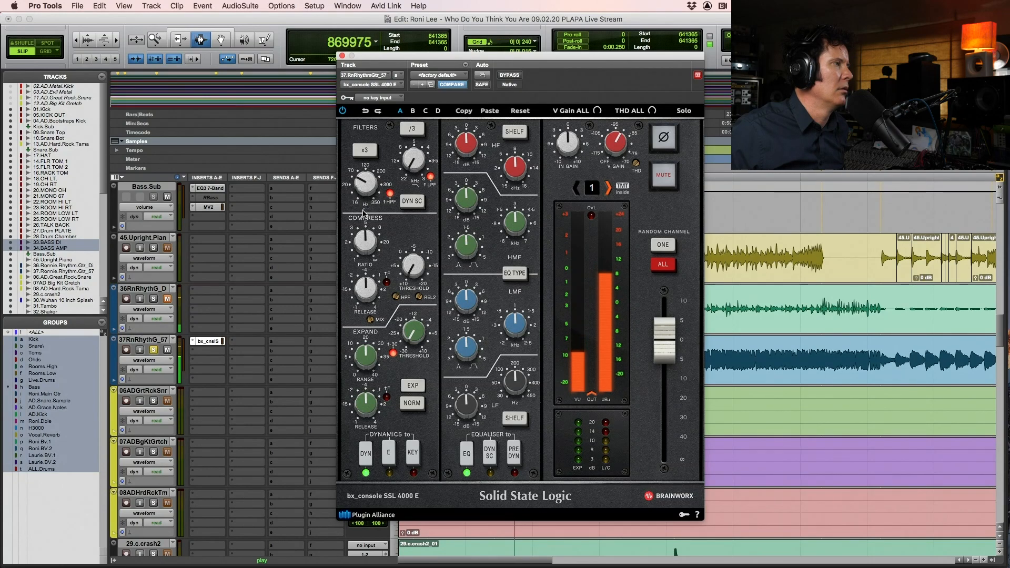
pyautogui.click(390, 193)
pyautogui.click(390, 194)
pyautogui.moveTo(367, 185)
pyautogui.mouseDown()
pyautogui.moveTo(373, 152)
pyautogui.moveTo(371, 168)
pyautogui.mouseUp()
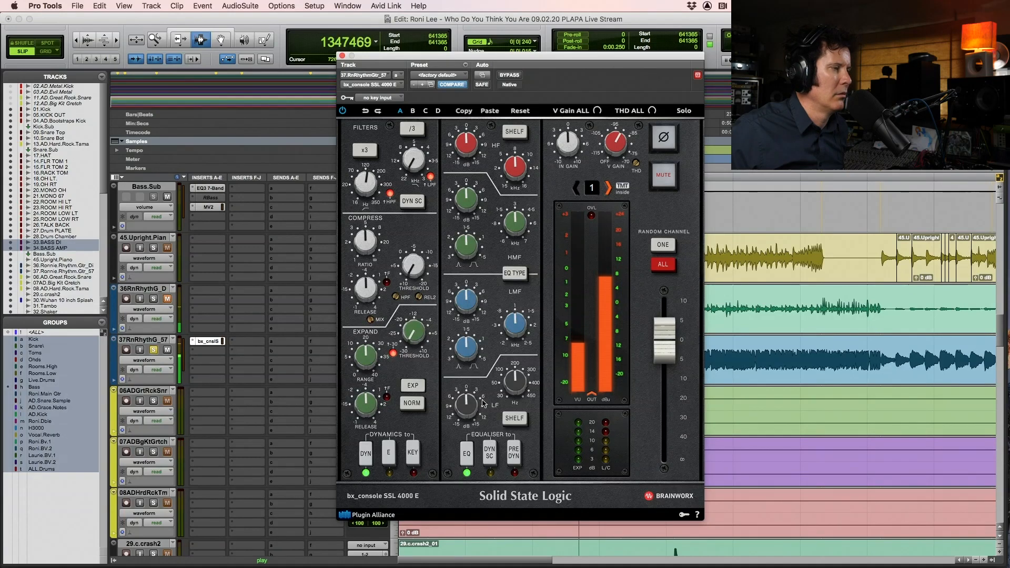
# Boost the guitar's LF band at about 111 Hz and cut its low-mid band in the SSL 4000 E equaliser
pyautogui.moveTo(466, 409); pyautogui.dragTo(466, 405)
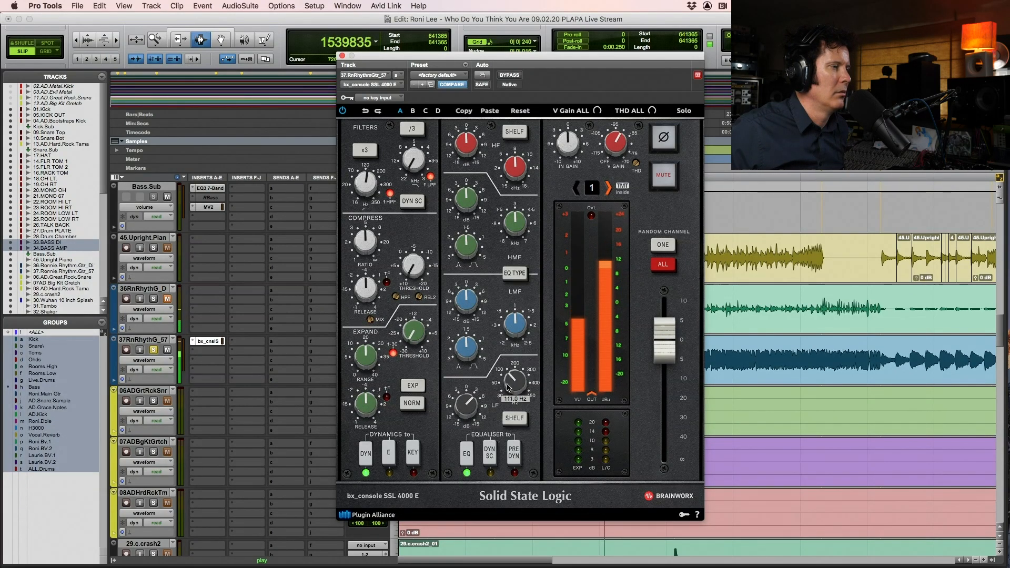
pyautogui.moveTo(479, 399); pyautogui.dragTo(476, 399)
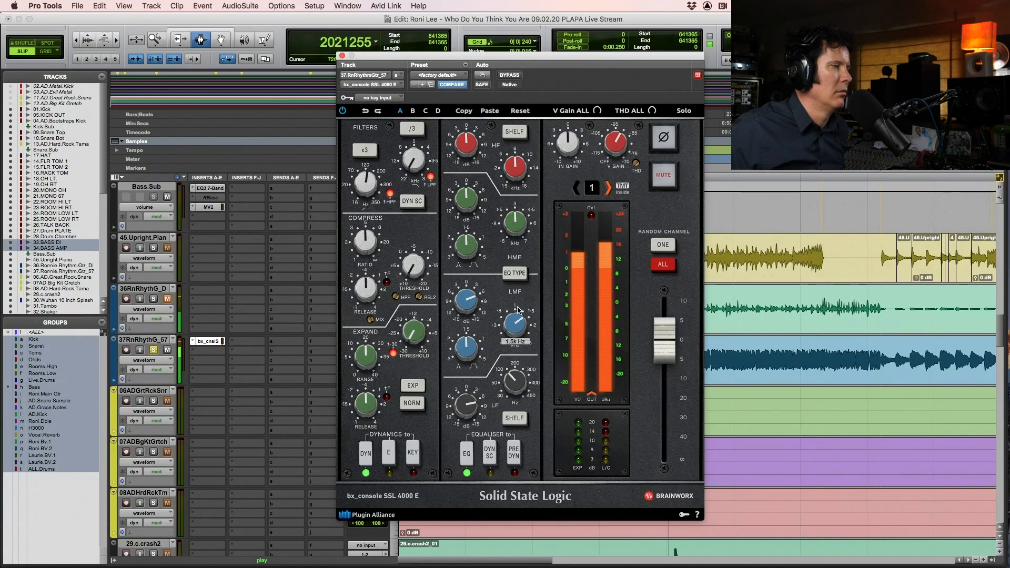
pyautogui.moveTo(465, 301); pyautogui.dragTo(463, 326)
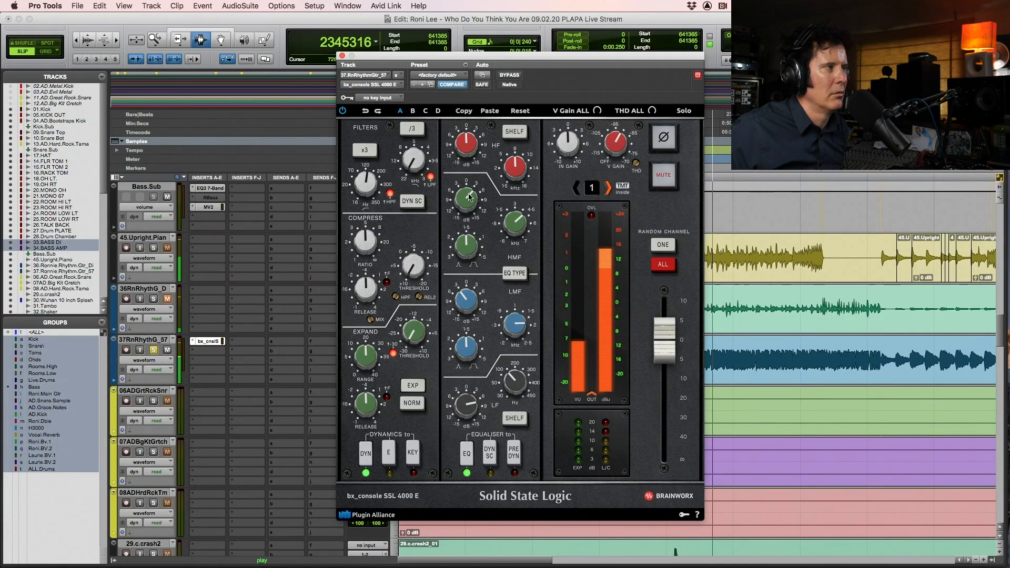
# Restart playback and boost the guitar's high-mid band in the SSL 4000 E equaliser, fine-tuning its frequency
pyautogui.press('space')
pyautogui.press('space')
pyautogui.moveTo(468, 200); pyautogui.dragTo(471, 191)
pyautogui.moveTo(516, 225); pyautogui.dragTo(516, 223)
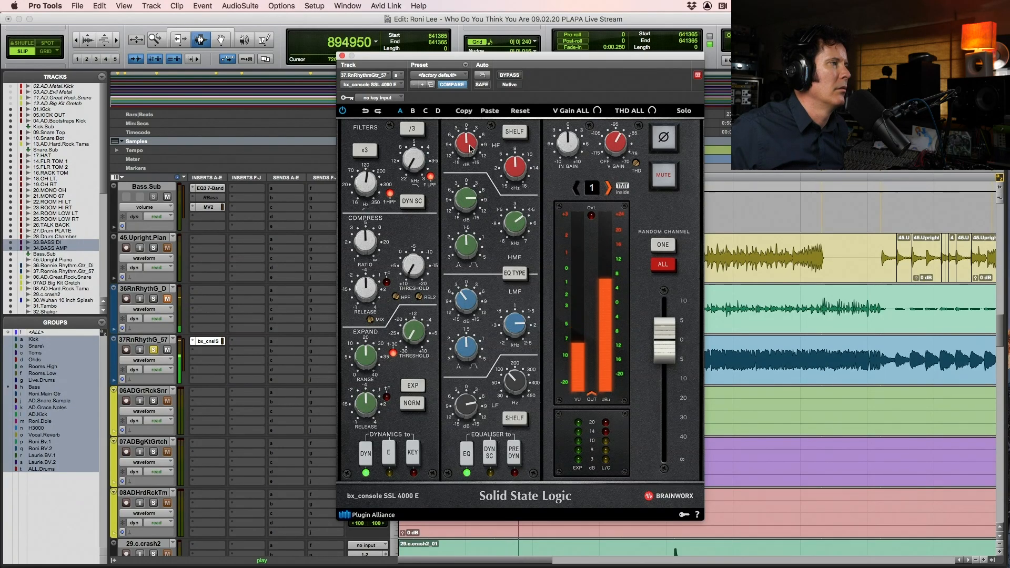
# Sweep the guitar's low-pass filter down to trim the top end and add a slight boost to the HF band
pyautogui.moveTo(411, 164); pyautogui.dragTo(412, 109)
pyautogui.moveTo(416, 158); pyautogui.dragTo(468, 128)
pyautogui.moveTo(415, 165); pyautogui.dragTo(412, 188)
pyautogui.moveTo(467, 142); pyautogui.dragTo(414, 158)
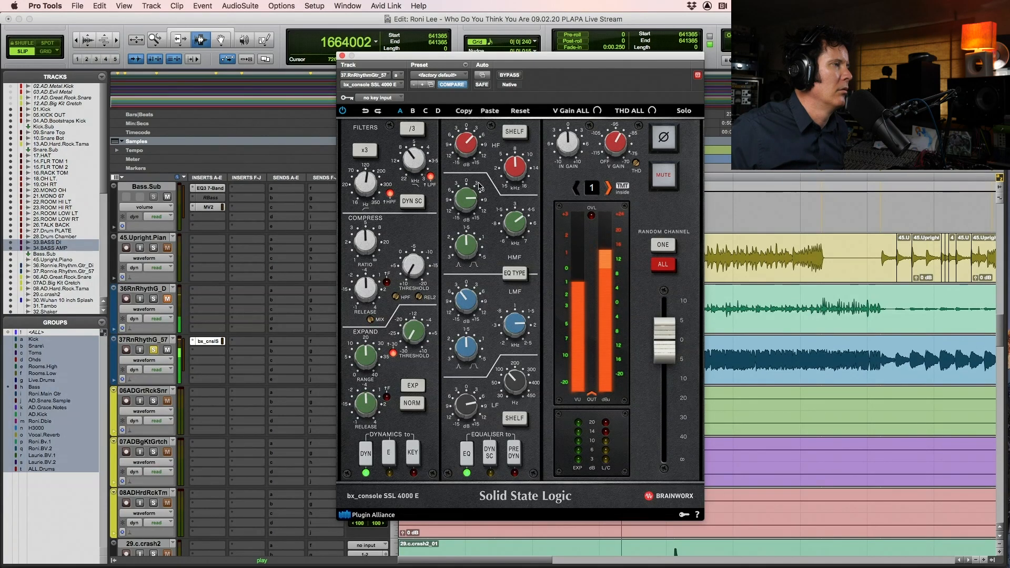
# Ease back the guitar's high-mid boost and compare the SSL 4000 E bypassed and active before stopping playback
pyautogui.moveTo(461, 201); pyautogui.dragTo(461, 207)
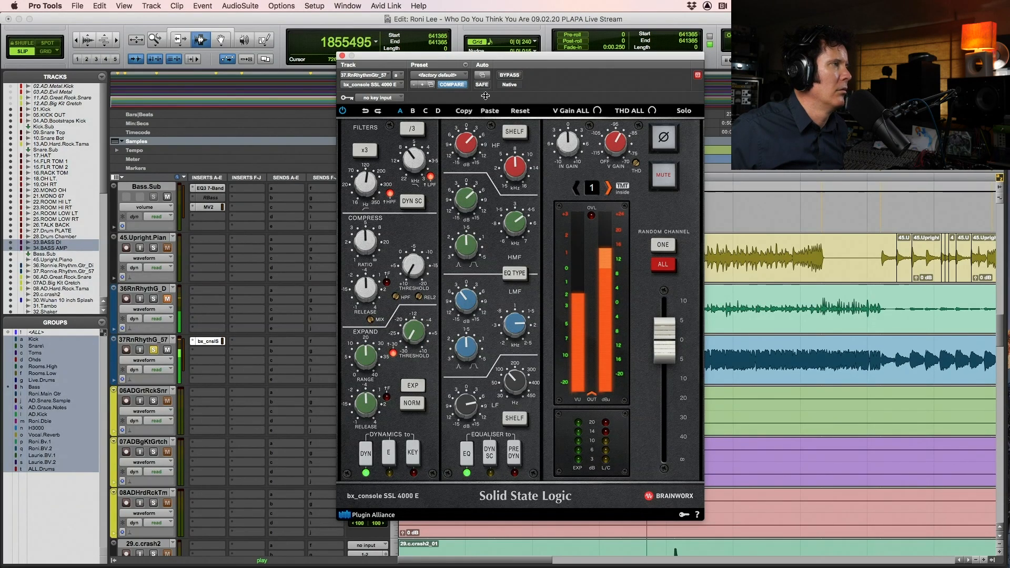
pyautogui.click(515, 75)
pyautogui.click(518, 75)
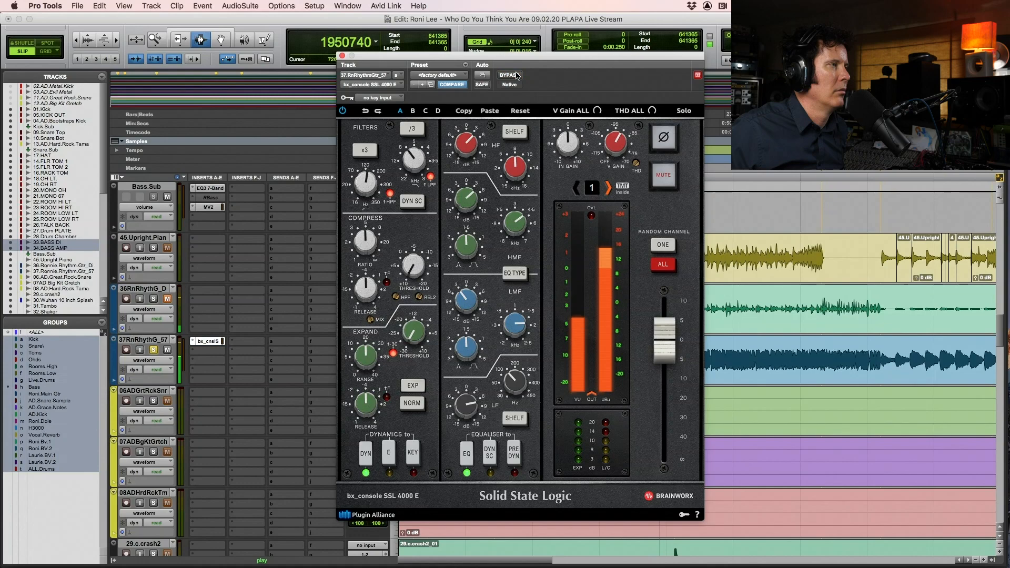
pyautogui.click(517, 75)
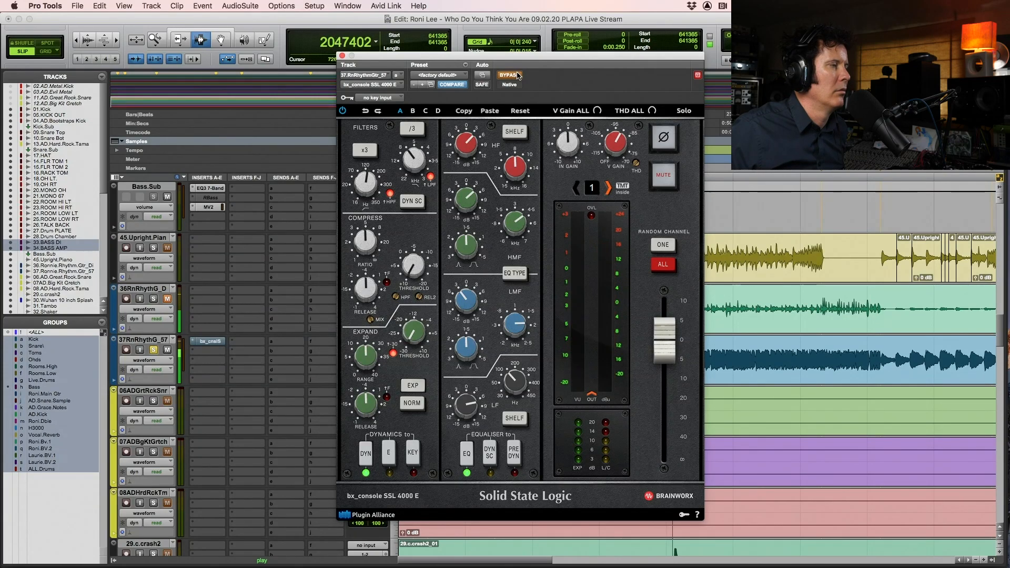
pyautogui.click(518, 76)
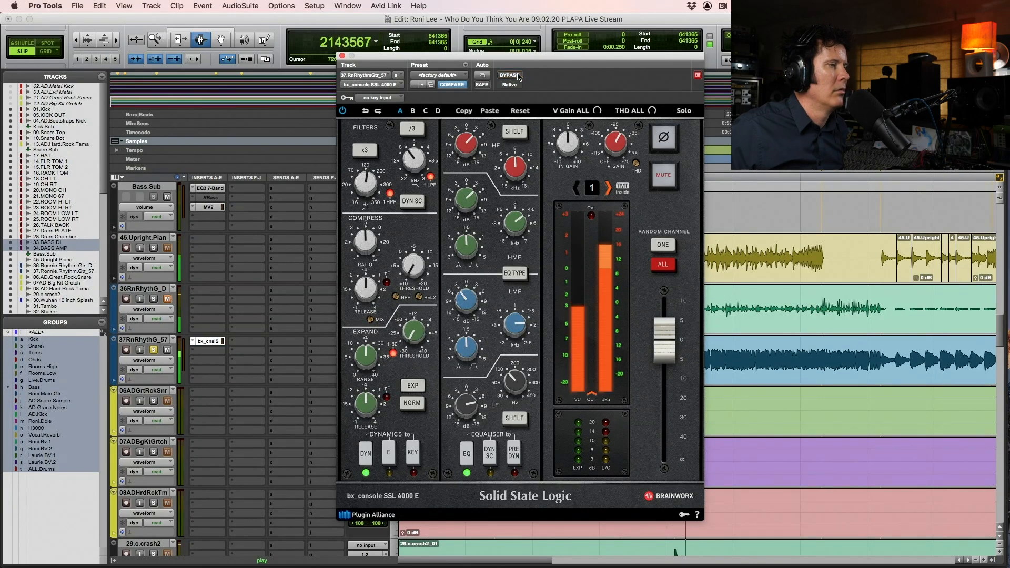
pyautogui.press('space')
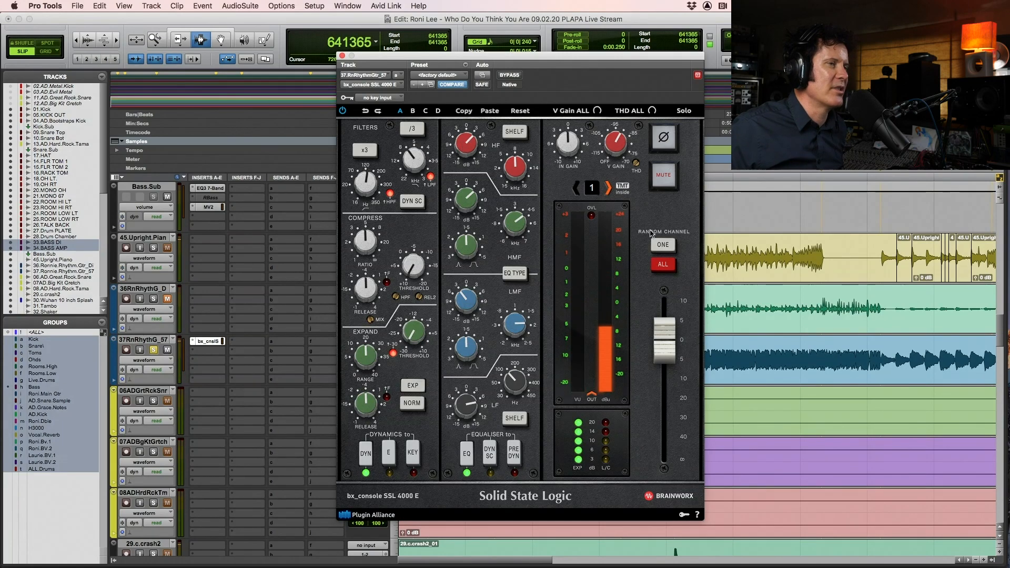
# Select the intro section of both Ronnie rhythm guitar clips, from sample 220009 to 715029, keeping the SSL 4000 E window accessible
pyautogui.moveTo(663, 60); pyautogui.dragTo(885, 236)
pyautogui.moveTo(428, 357); pyautogui.dragTo(496, 362)
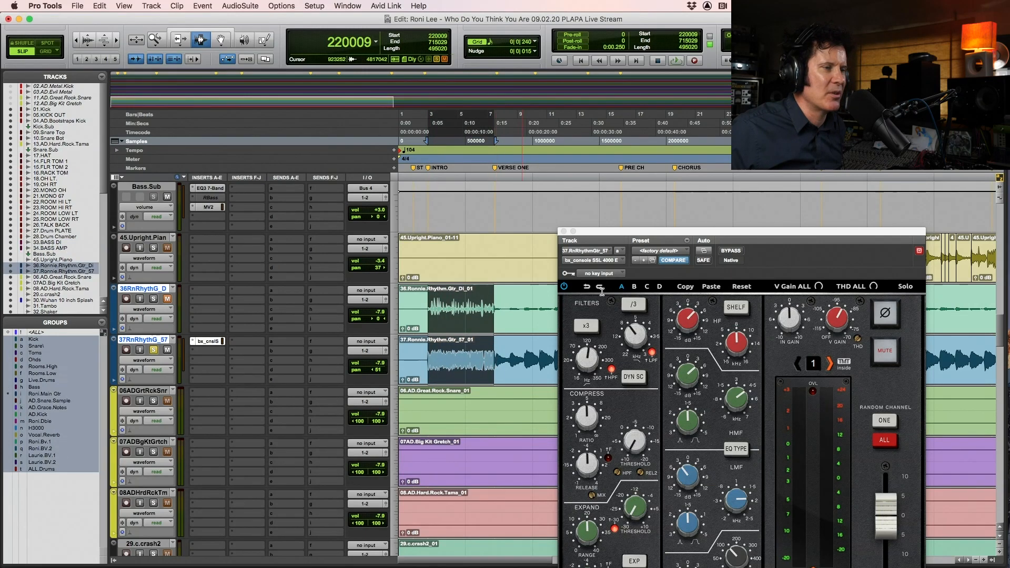
pyautogui.moveTo(664, 230); pyautogui.dragTo(607, 105)
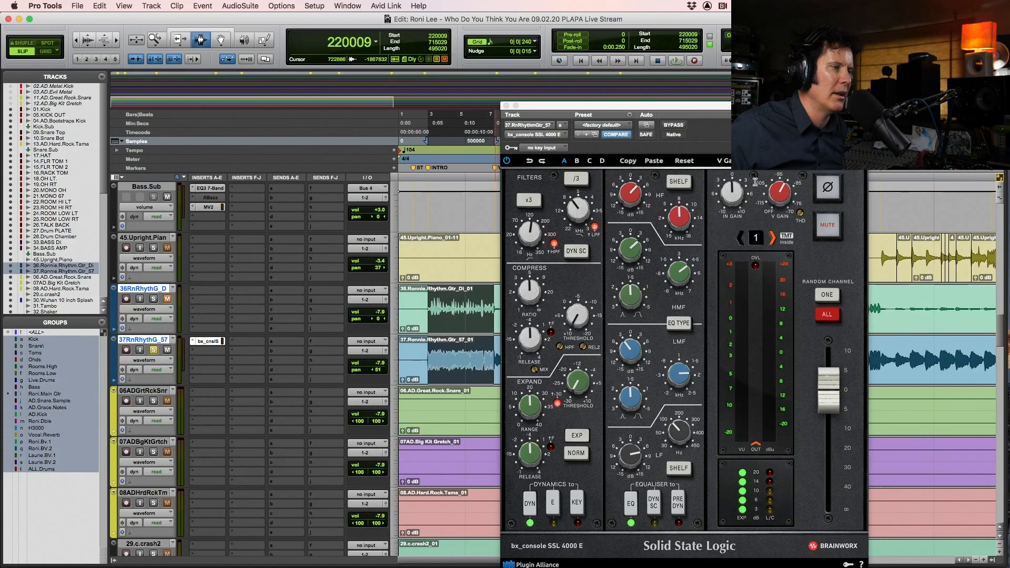
# Play the selected guitar intro and compare the 37RnRhythG_57 sound with the SSL 4000 E bypassed and active
pyautogui.press('space')
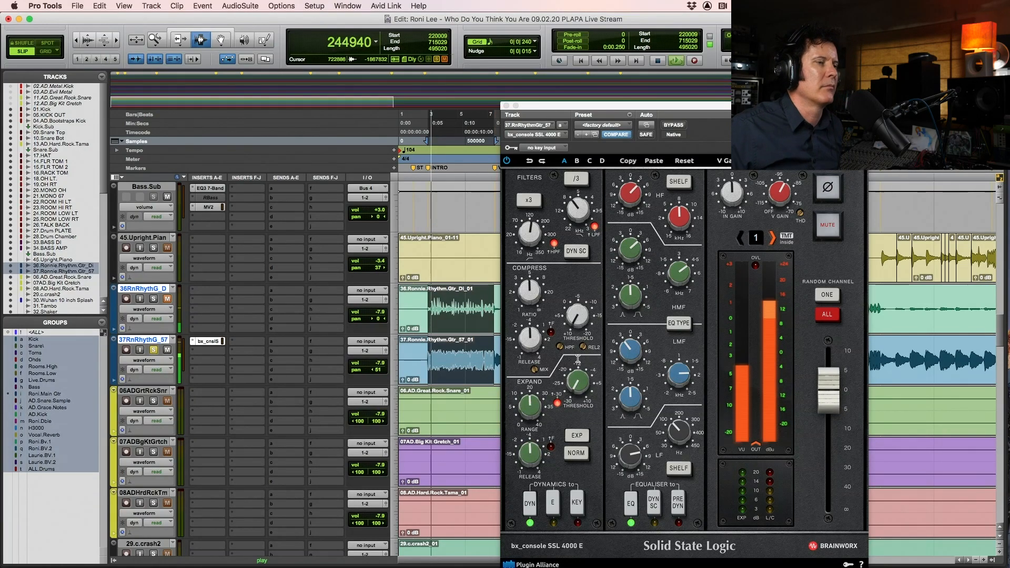
pyautogui.click(674, 125)
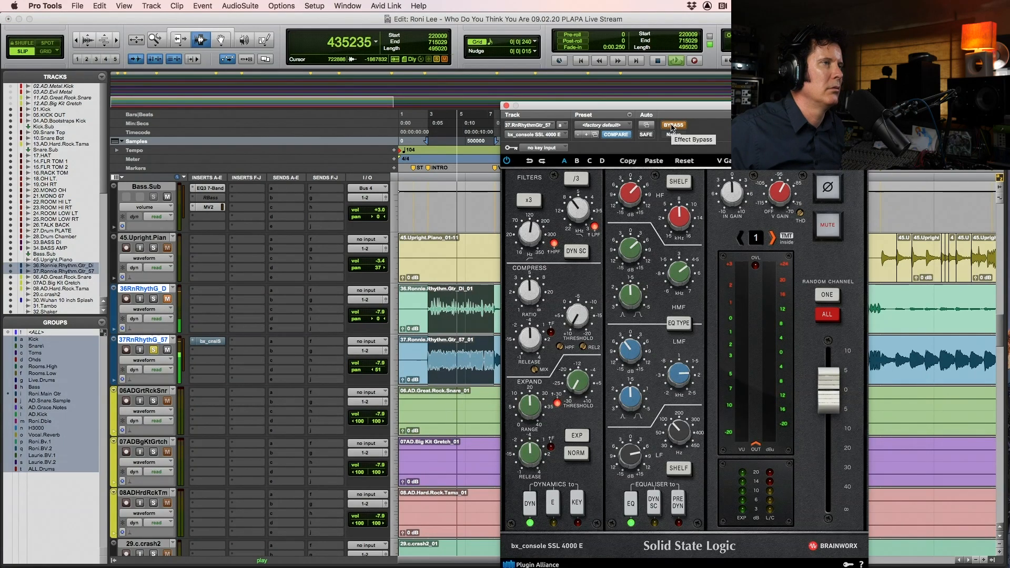
pyautogui.click(674, 125)
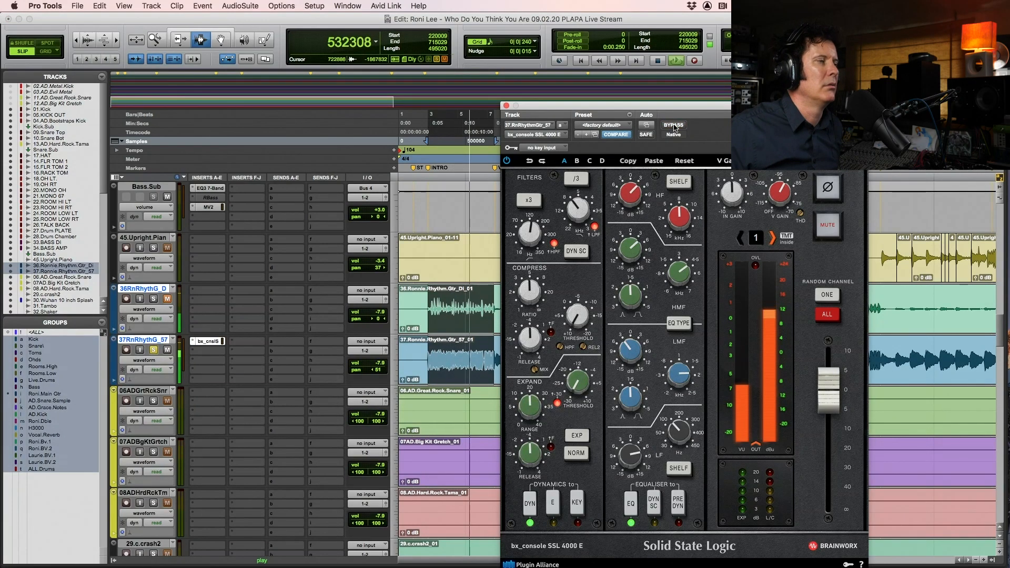
pyautogui.press('space')
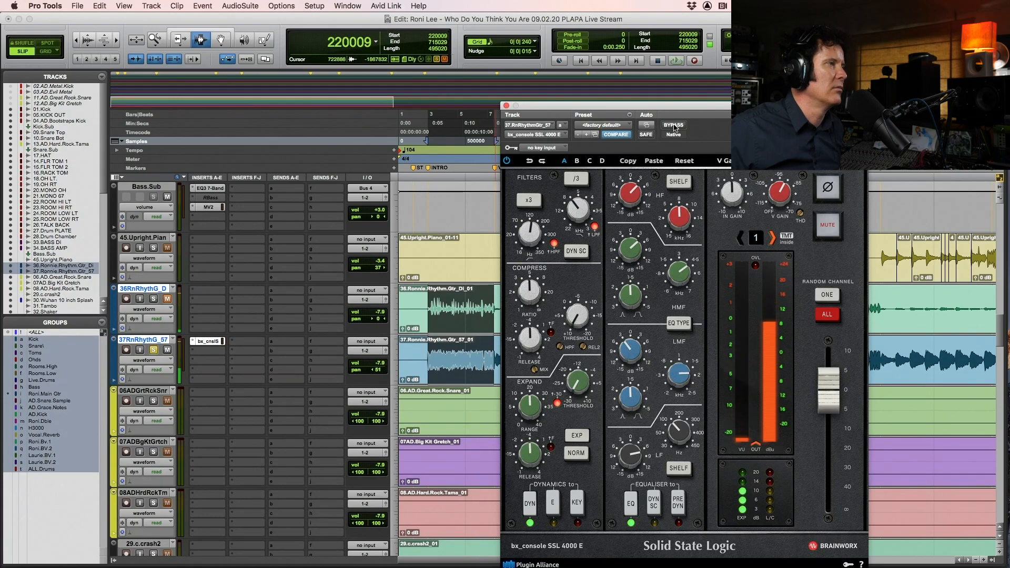
pyautogui.moveTo(684, 111); pyautogui.dragTo(522, 57)
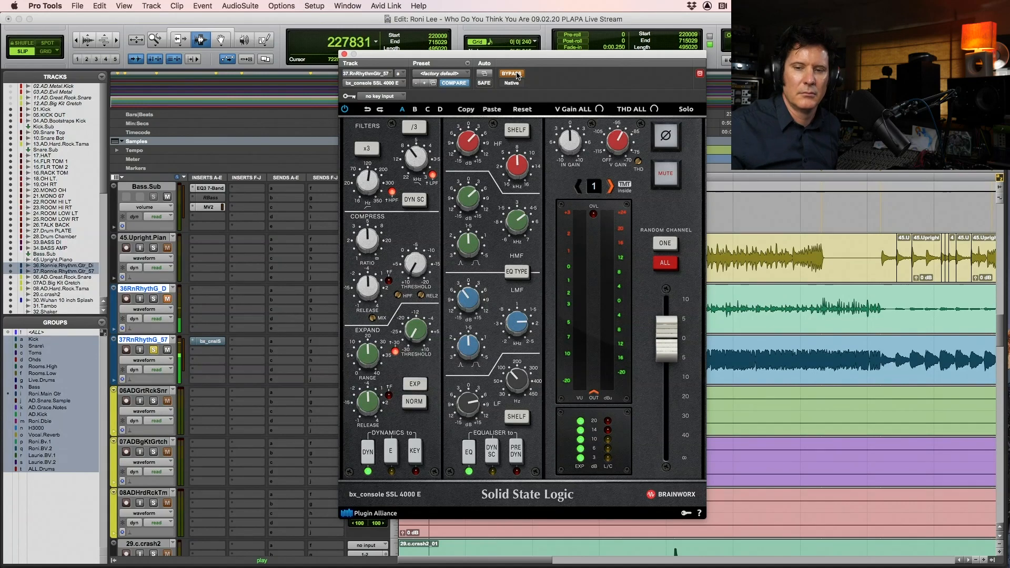
# Compare the guitar intro again with the SSL 4000 E bypassed and active, stop playback and close the plug-in window
pyautogui.press('space')
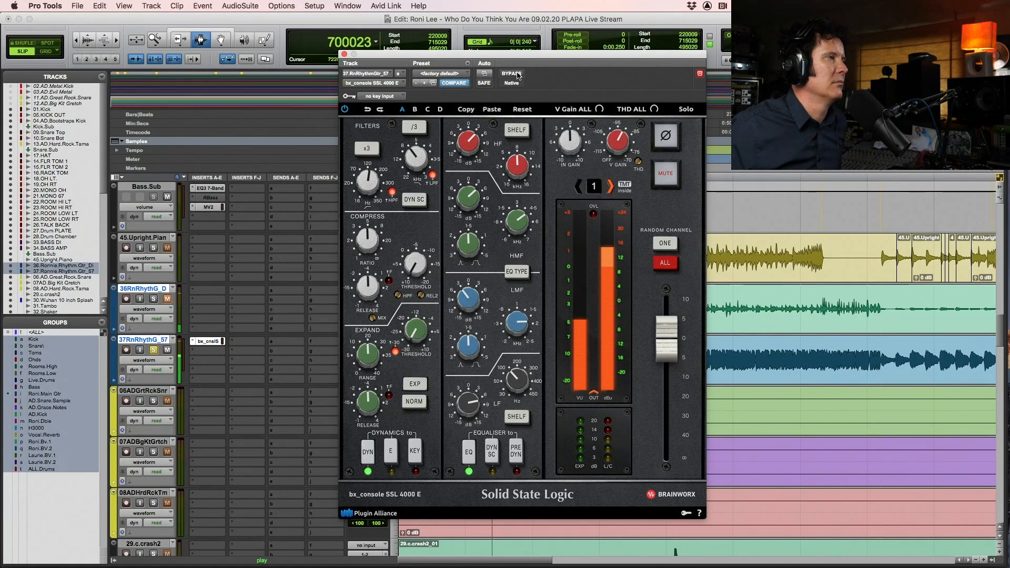
pyautogui.click(518, 75)
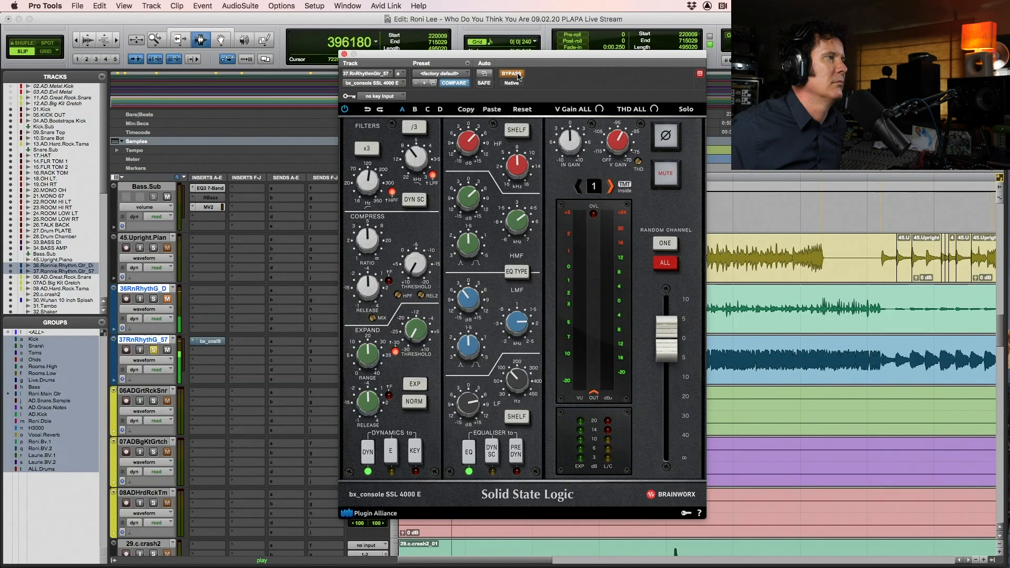
pyautogui.click(519, 75)
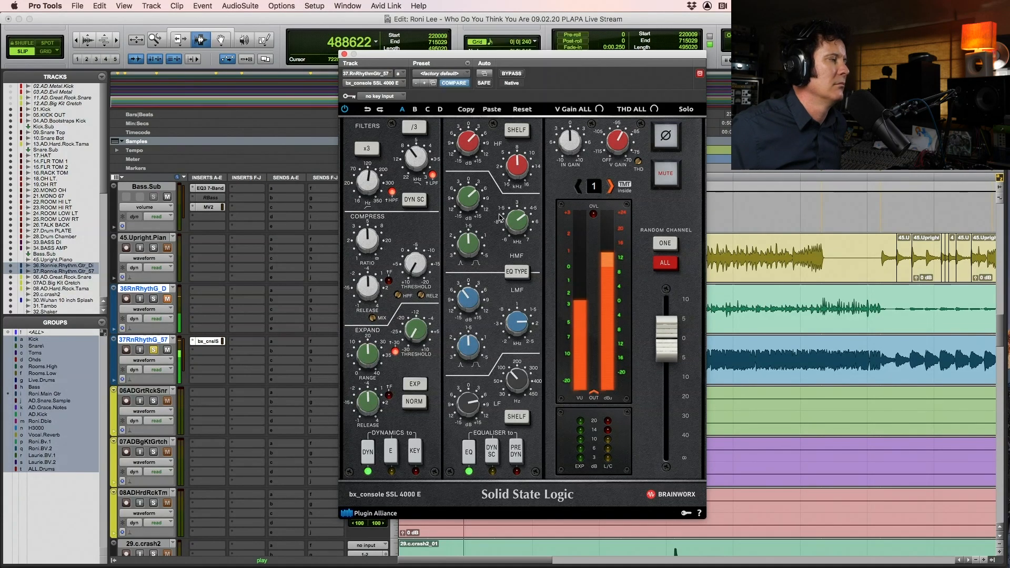
pyautogui.press('space')
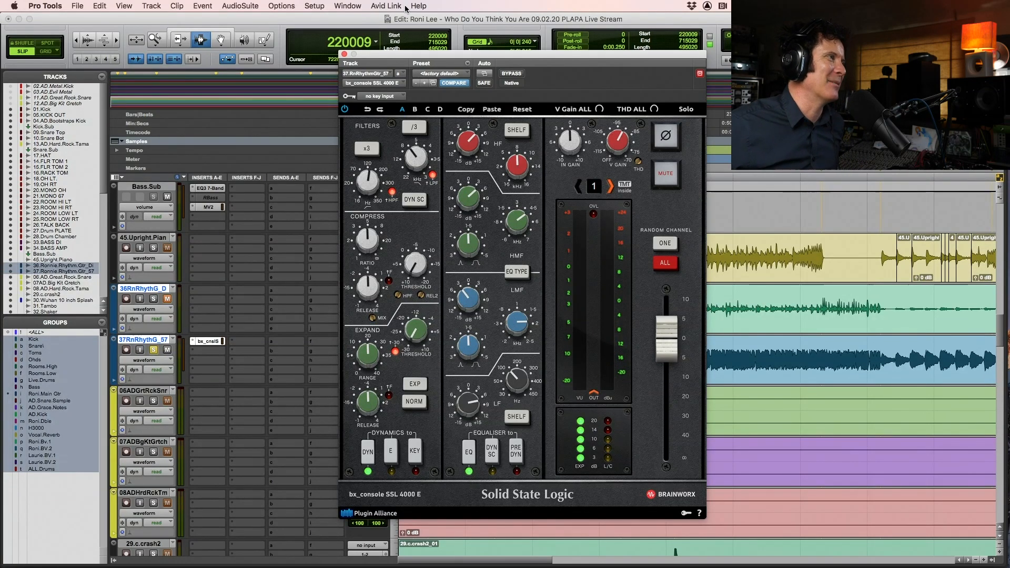
pyautogui.click(344, 54)
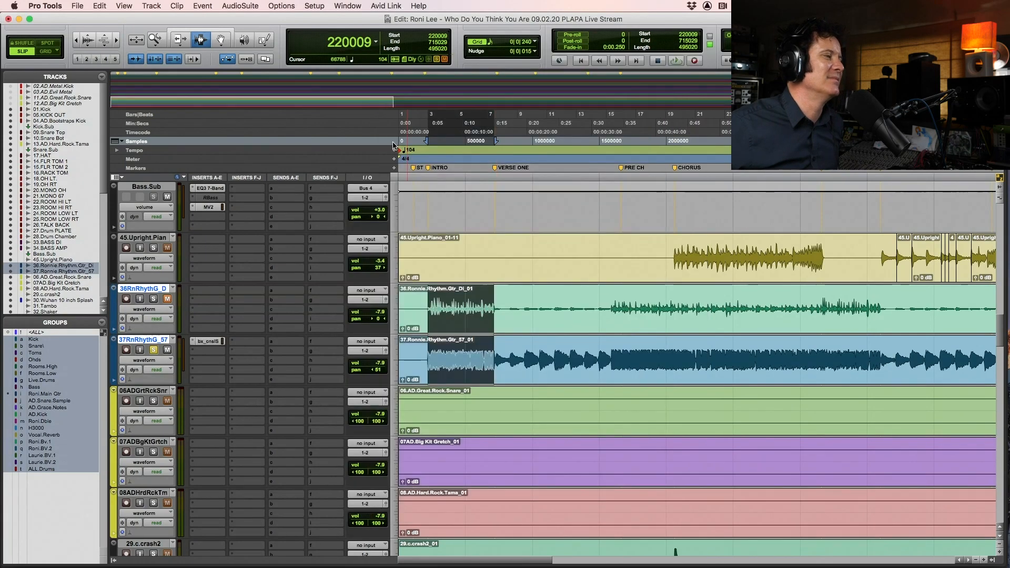
# Solo the drum and bass tracks together with 37RnRhythG_57 and play the selected intro in that mix
pyautogui.scroll(6, 396, 147)
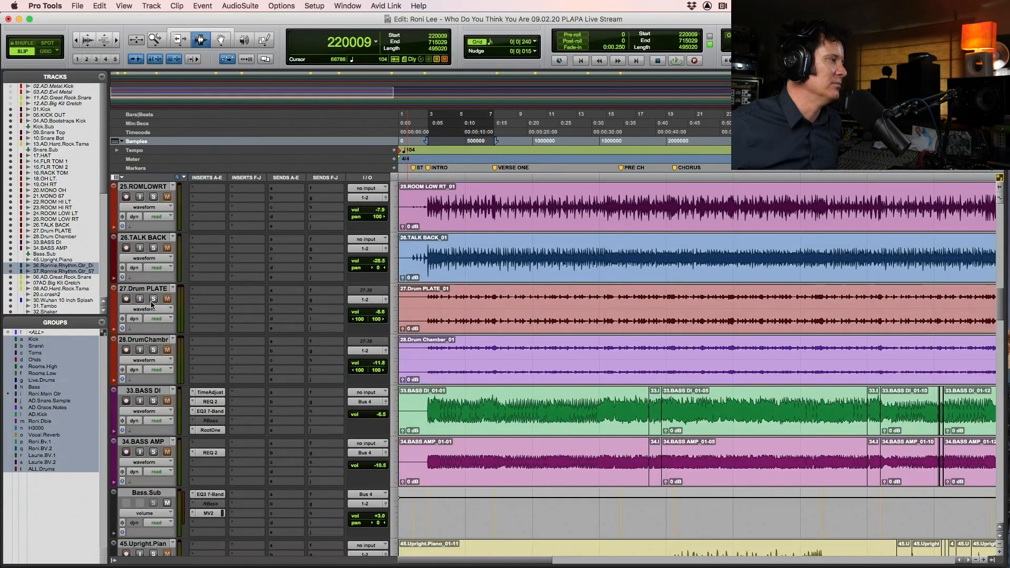
pyautogui.scroll(-1, 283, 333)
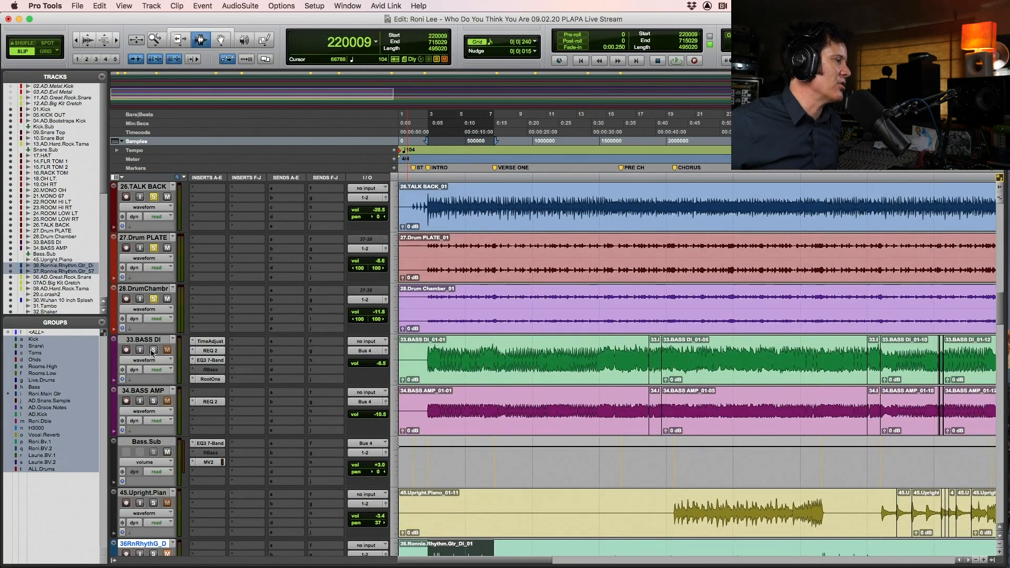
pyautogui.scroll(-4, 579, 347)
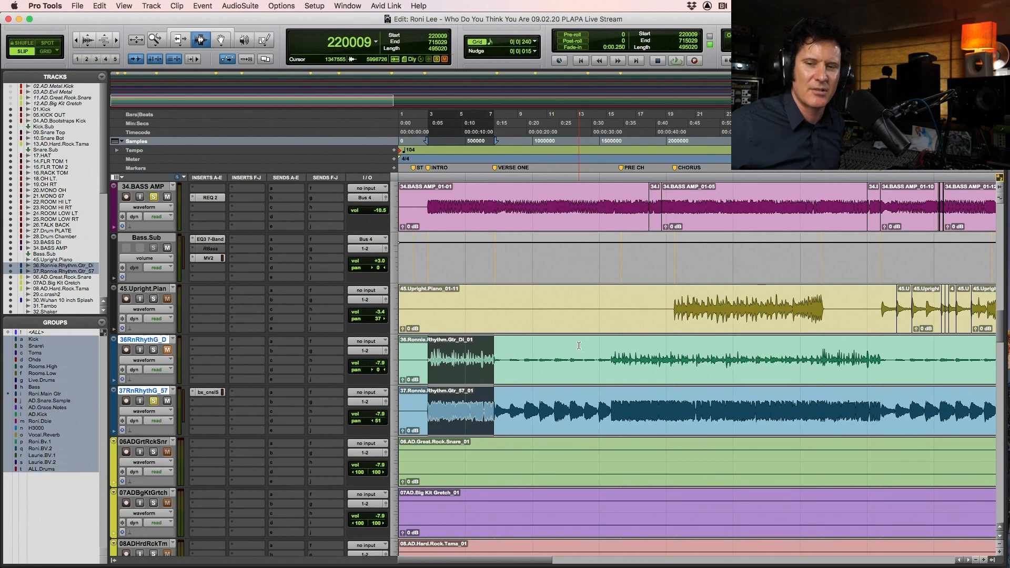
pyautogui.press('space')
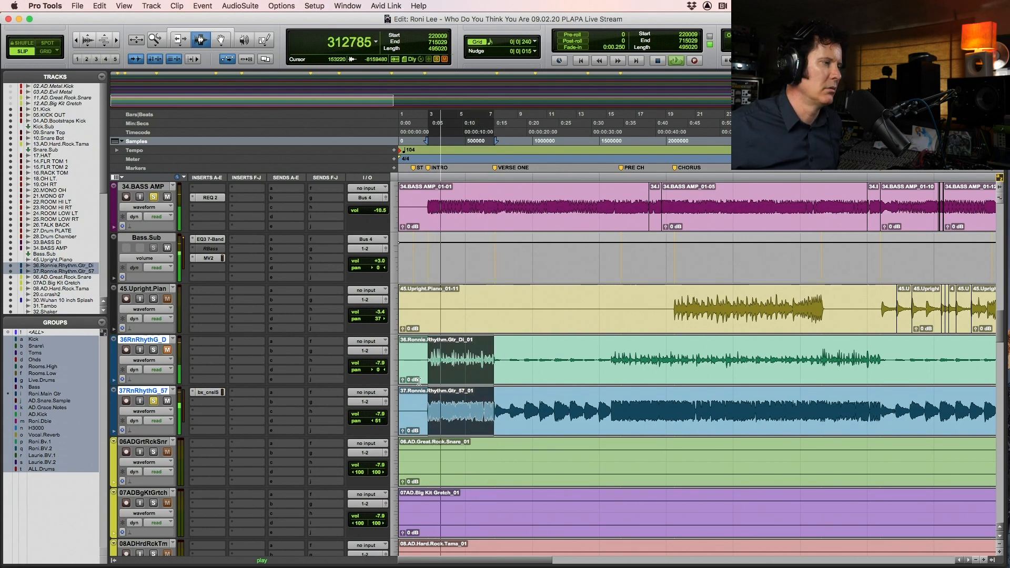
# Restart playback from the intro at sample 220009 and raise the 37RnRhythG_57 volume to -5.9
pyautogui.click(428, 406)
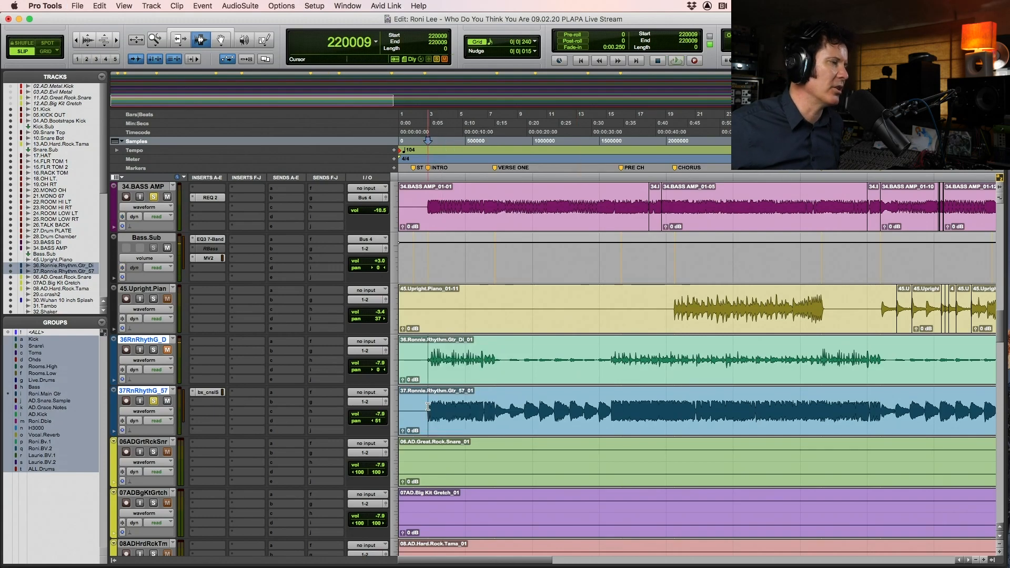
pyautogui.press('space')
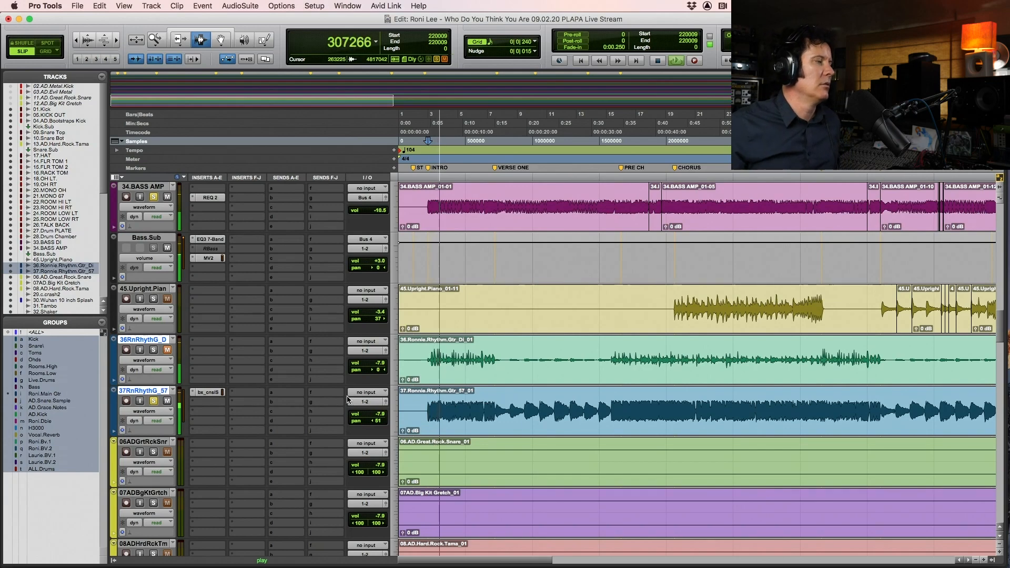
pyautogui.moveTo(378, 414); pyautogui.dragTo(379, 415)
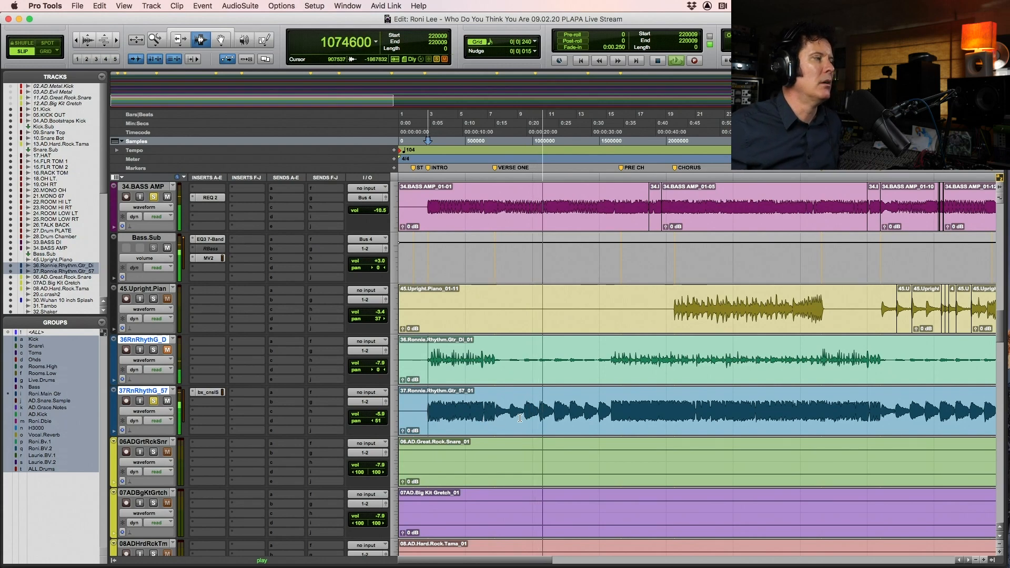
# Add the tambourine, shaker, acoustic and doubled rhythm guitar tracks to the solos while the song plays into the chorus
pyautogui.scroll(3, 521, 420)
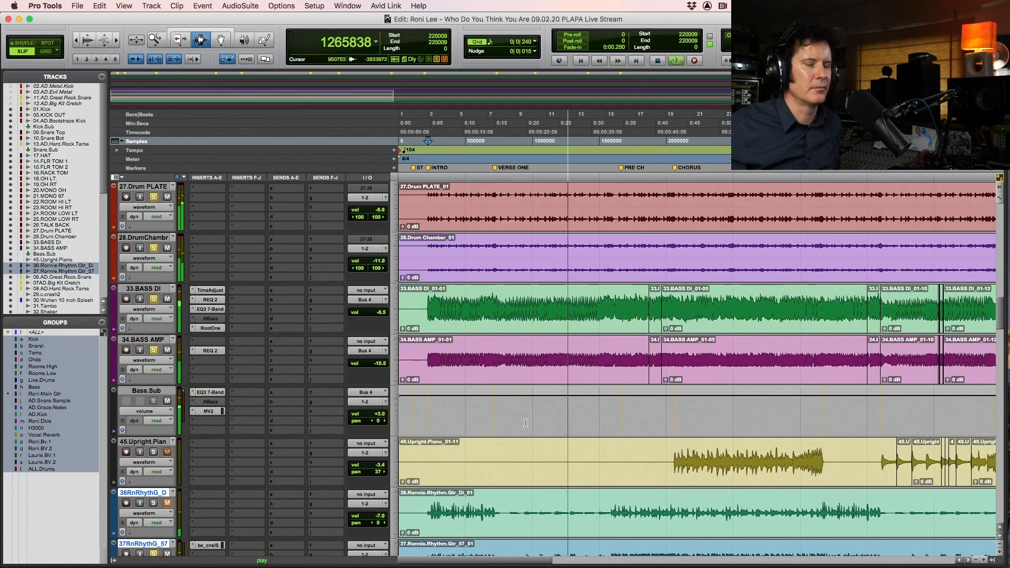
pyautogui.scroll(-2, 526, 423)
pyautogui.scroll(-4, 525, 423)
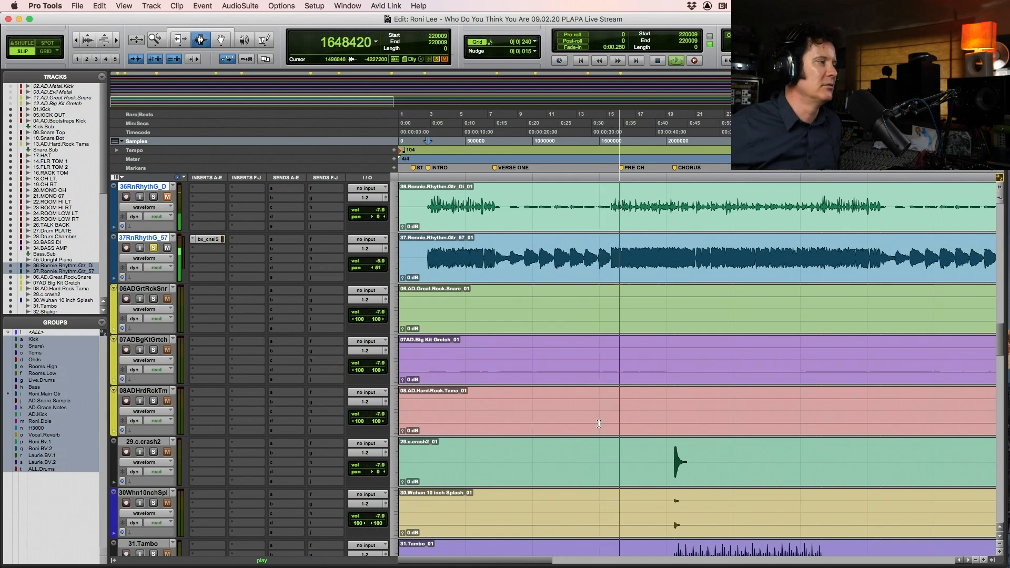
pyautogui.scroll(-3, 599, 423)
pyautogui.click(153, 401)
pyautogui.click(153, 452)
pyautogui.click(153, 503)
pyautogui.scroll(-3, 171, 521)
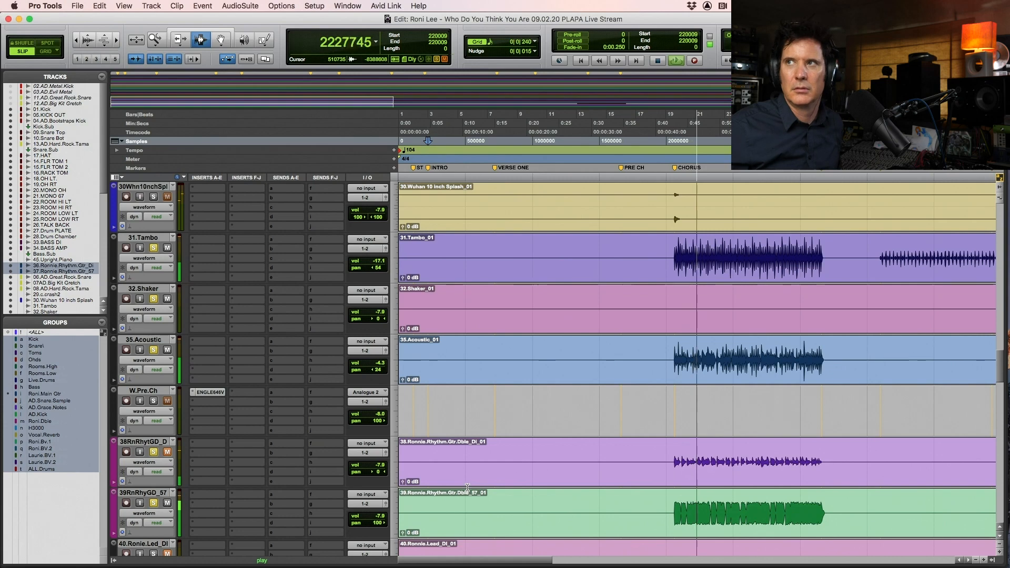
# Move the doubled rhythm guitar tracks 38 and 39 directly below 37RnRhythG_57 and copy its SSL console insert to 39RnRhyGD_57
pyautogui.scroll(-2, 607, 469)
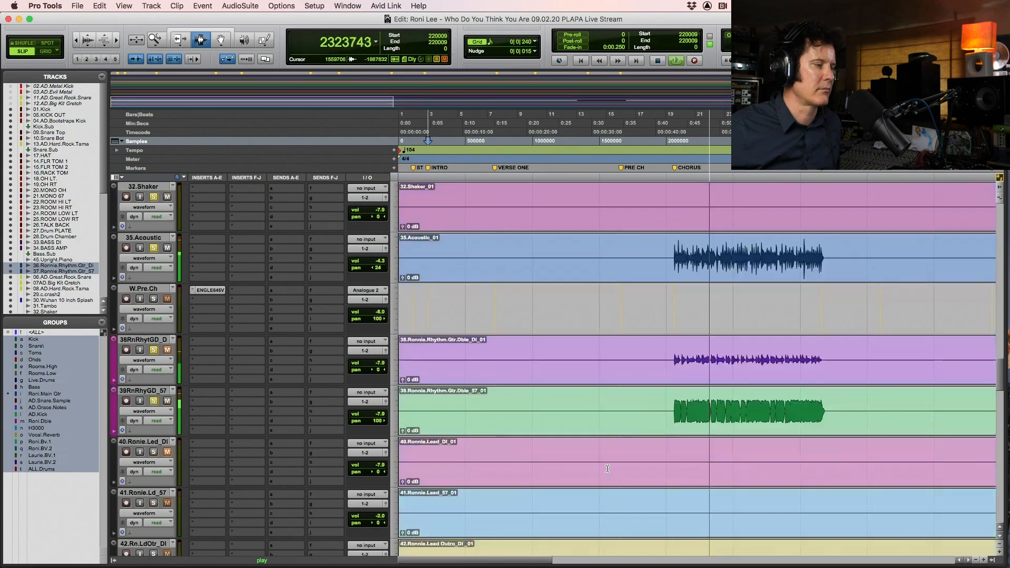
pyautogui.scroll(-1, 607, 469)
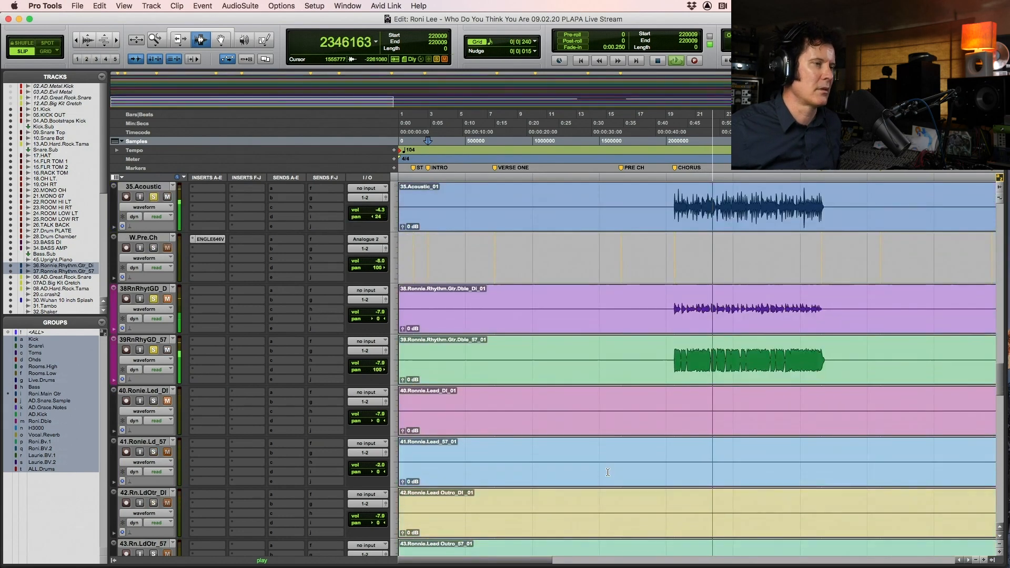
pyautogui.click(674, 321)
pyautogui.moveTo(147, 297); pyautogui.dragTo(328, 483)
pyautogui.scroll(-4, 275, 271)
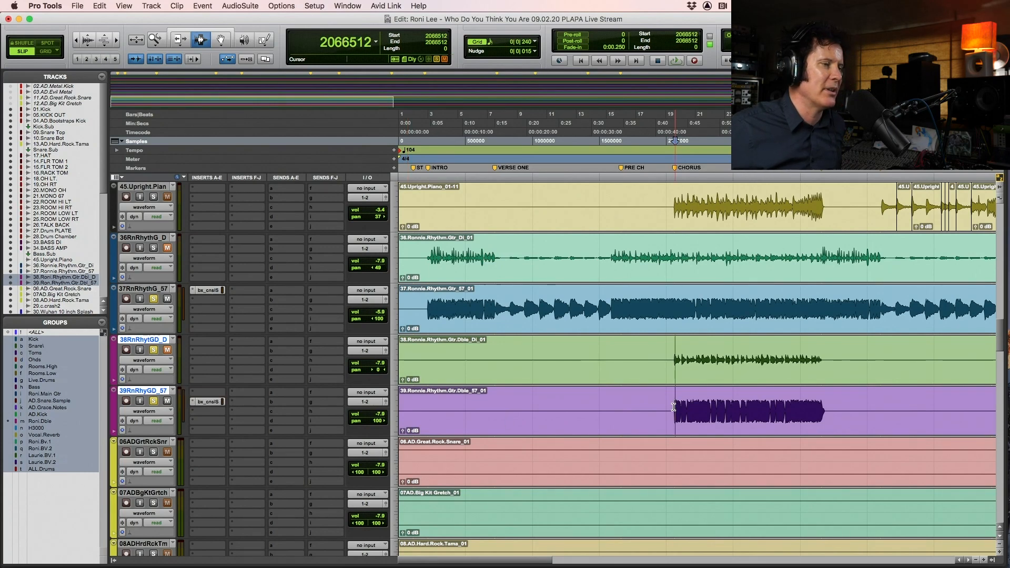
# Play into the chorus from samples 1968294 and 2042940 and raise the 39RnRhyGD_57 volume slightly
pyautogui.click(662, 307)
pyautogui.press('space')
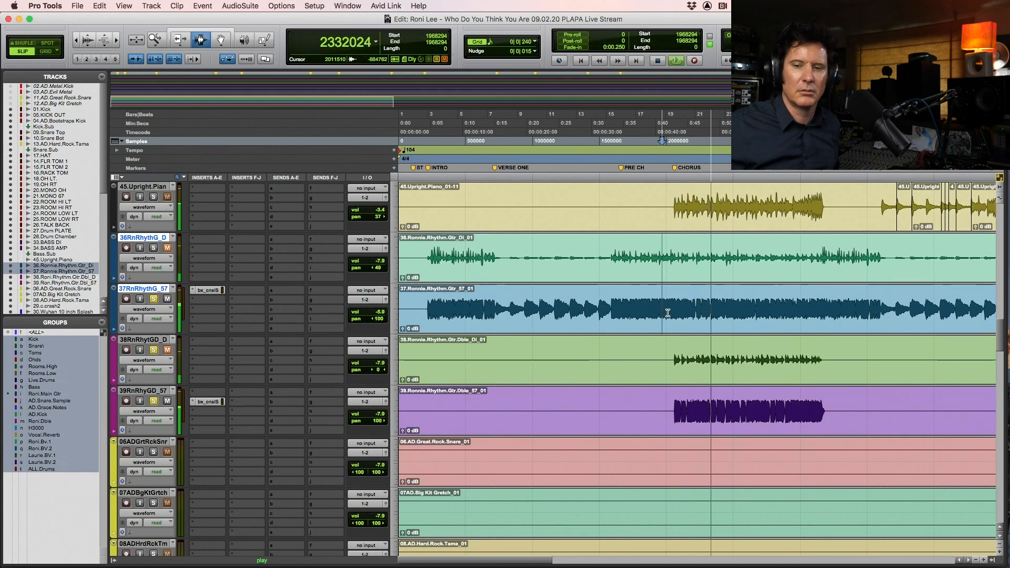
pyautogui.press('space')
pyautogui.click(672, 405)
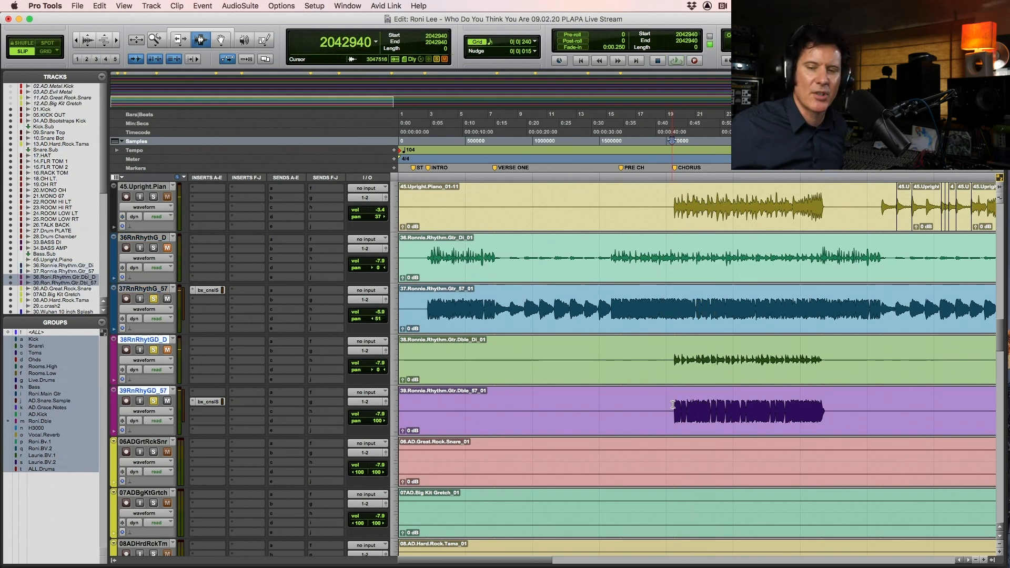
pyautogui.press('space')
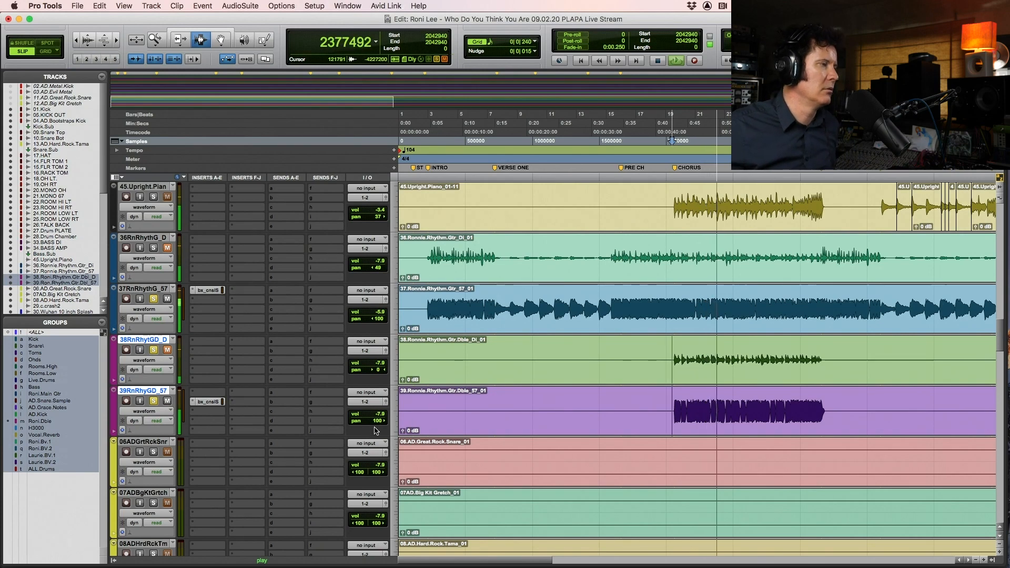
pyautogui.moveTo(379, 415); pyautogui.dragTo(379, 417)
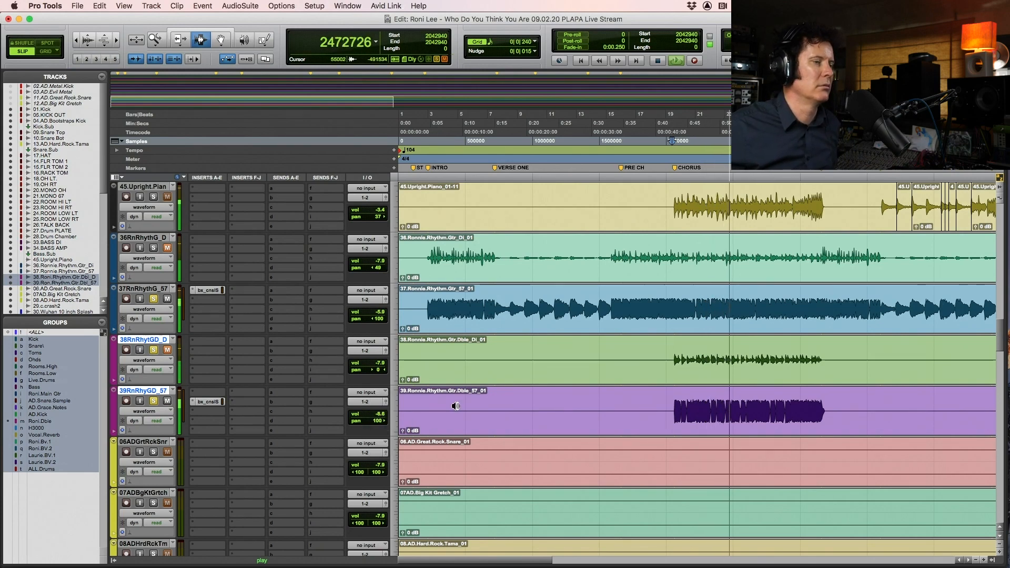
# Save the session and audition the chorus from sample 2042940 with both rhythm guitar takes in the mix
pyautogui.press('super+s')
pyautogui.press('F5')
pyautogui.moveTo(634, 422); pyautogui.dragTo(910, 391)
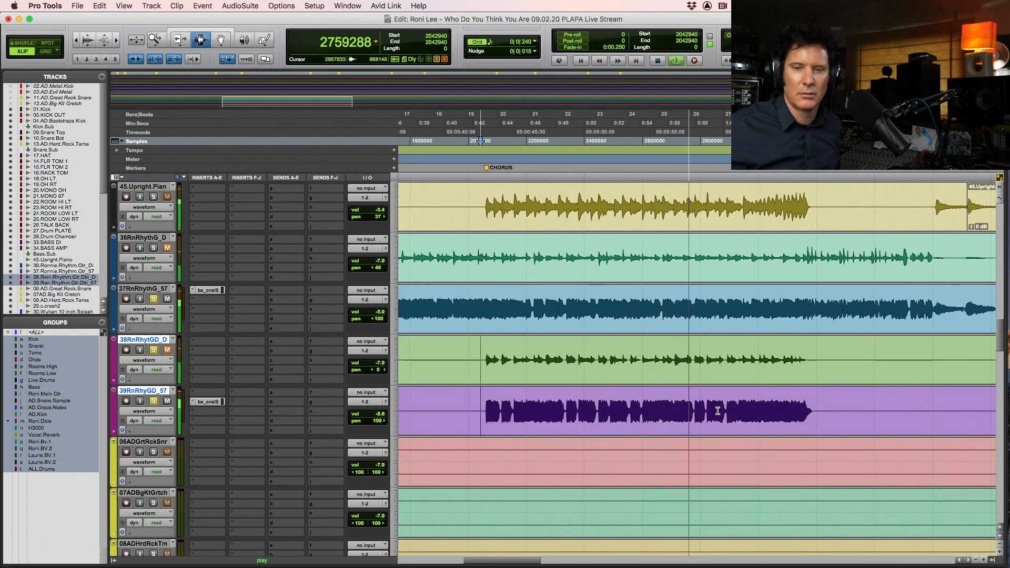
pyautogui.press('space')
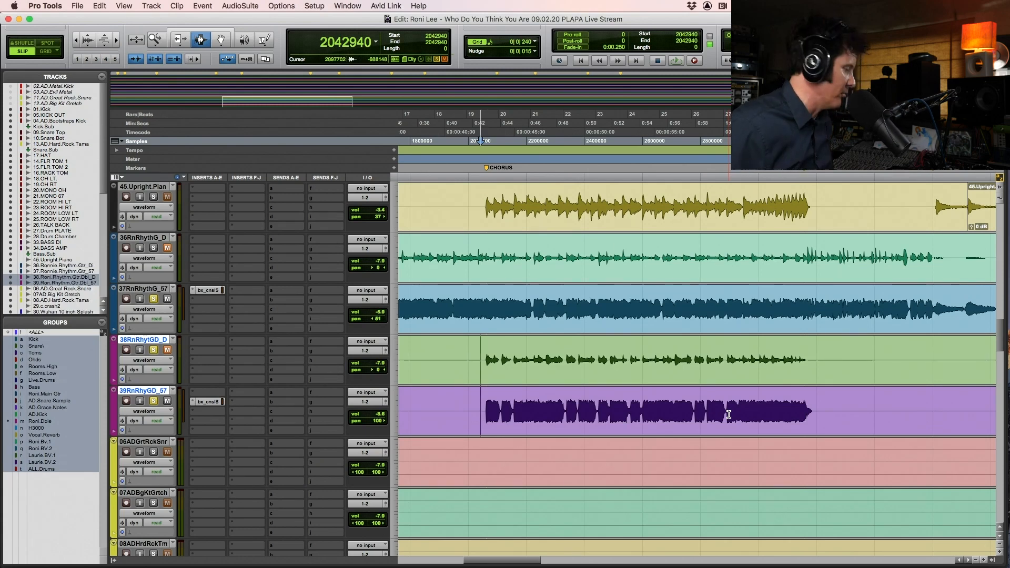
pyautogui.press('space')
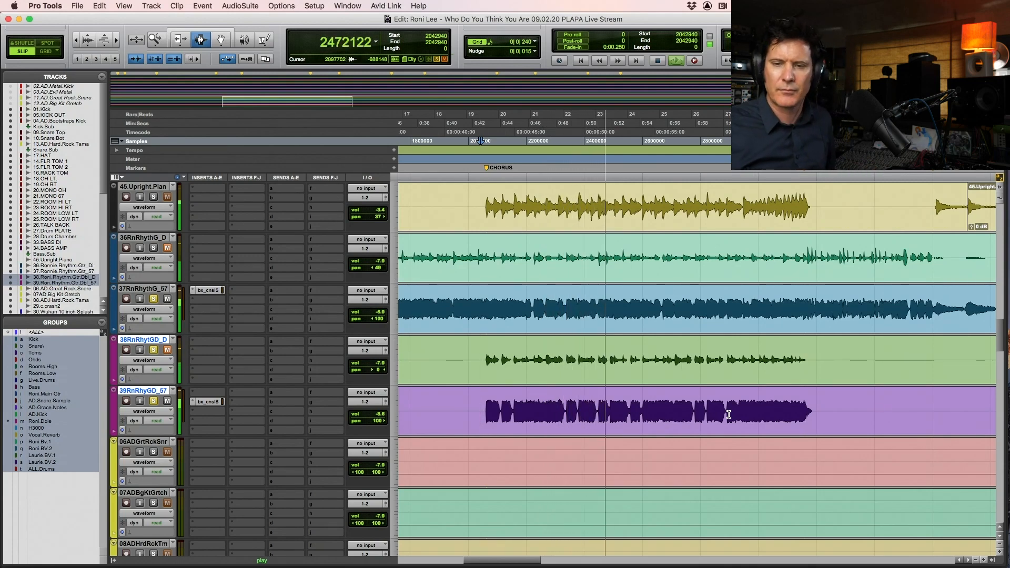
pyautogui.press('space')
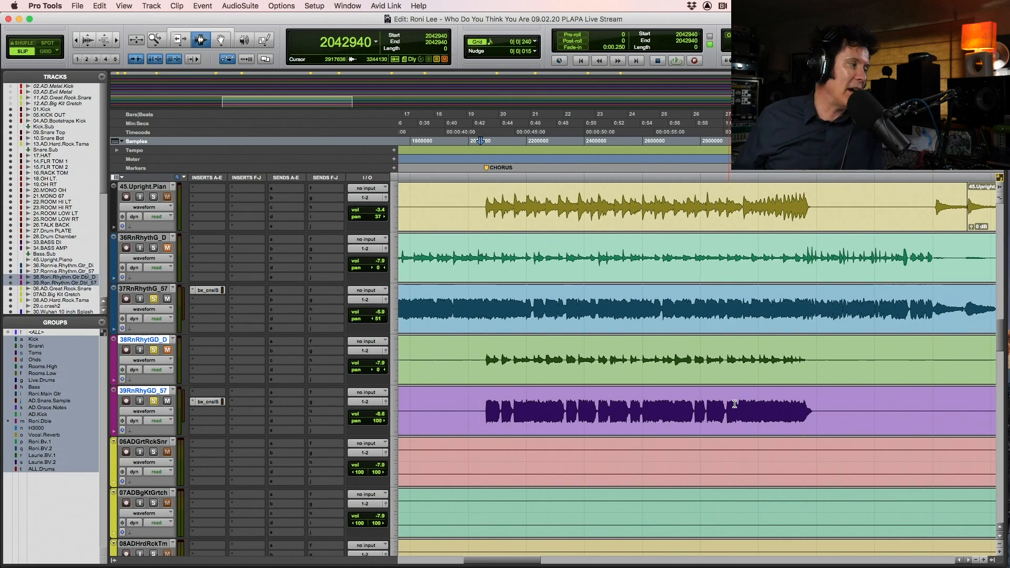
# Review the SSL 4000 E settings on 37RnRhythG_57 while the chorus plays, close the plug-in and place the cursor at sample 2040533
pyautogui.click(207, 291)
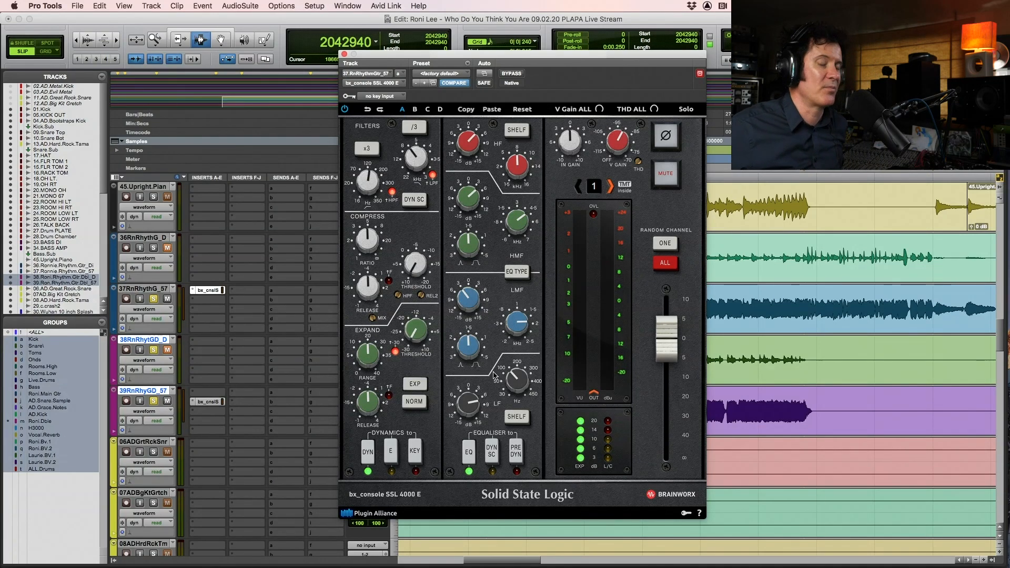
pyautogui.press('space')
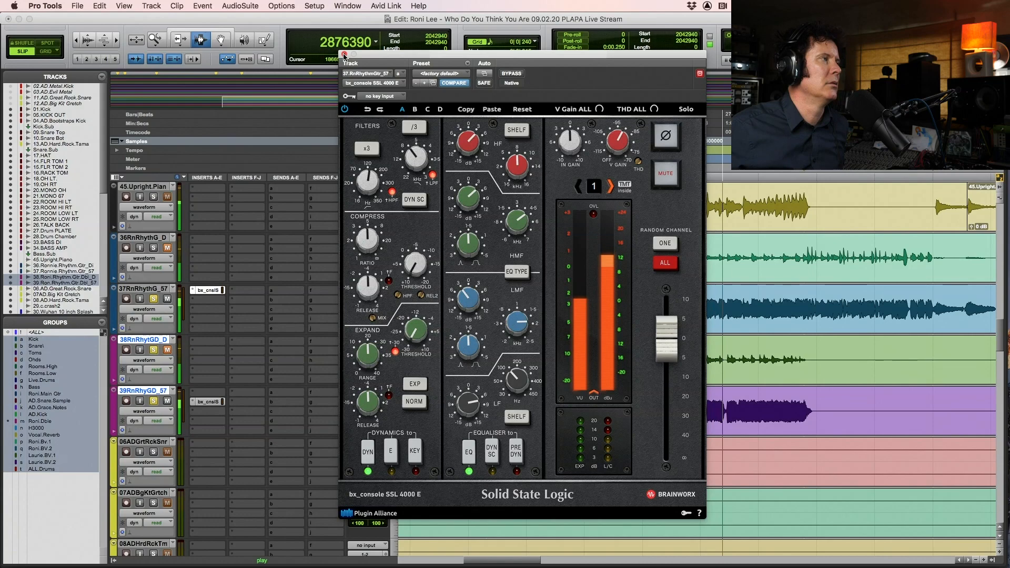
pyautogui.click(345, 55)
pyautogui.click(481, 316)
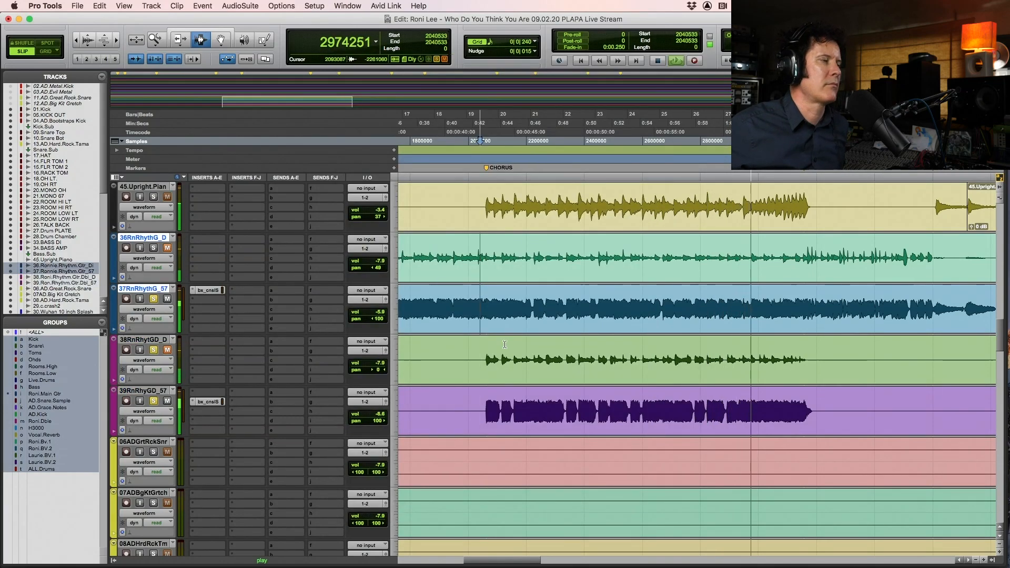
# Clear the existing solos, solo only the 35.Acoustic track and play it from the chorus start at sample 2053218
pyautogui.scroll(-10, 505, 347)
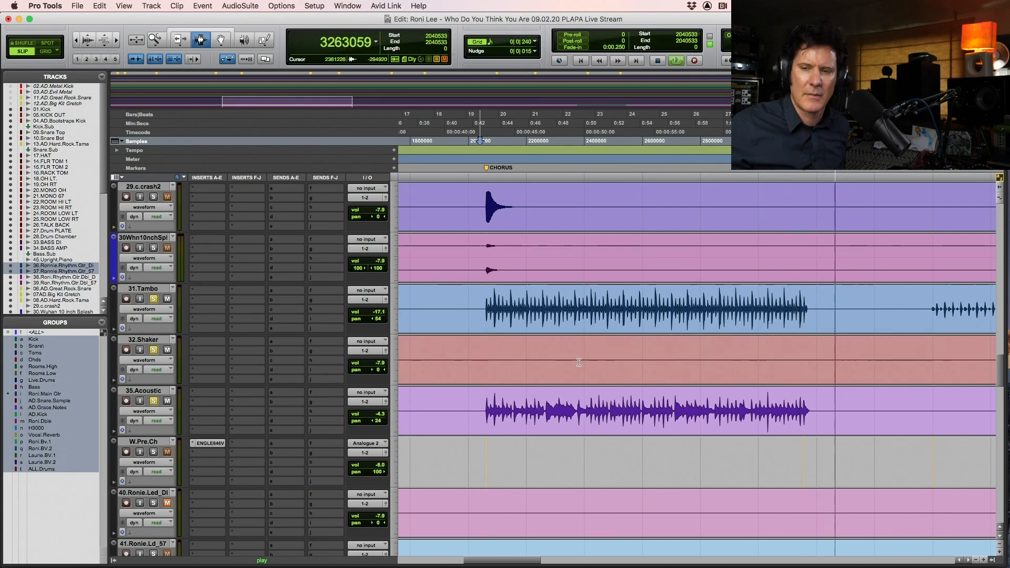
pyautogui.press('space')
pyautogui.keyDown('alt'); pyautogui.click(153, 401); pyautogui.keyUp('alt')
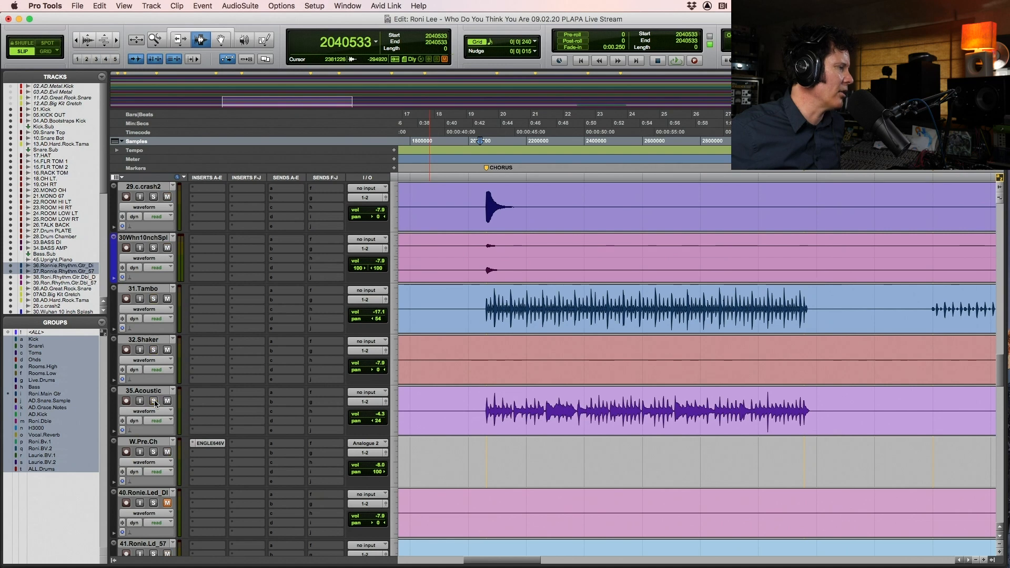
pyautogui.click(484, 394)
pyautogui.press('space')
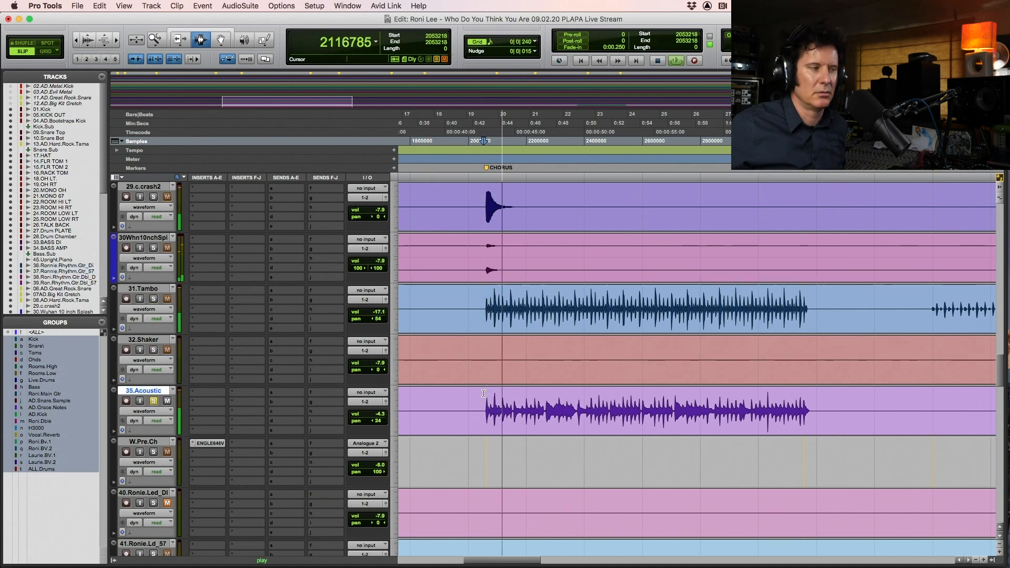
pyautogui.press('space')
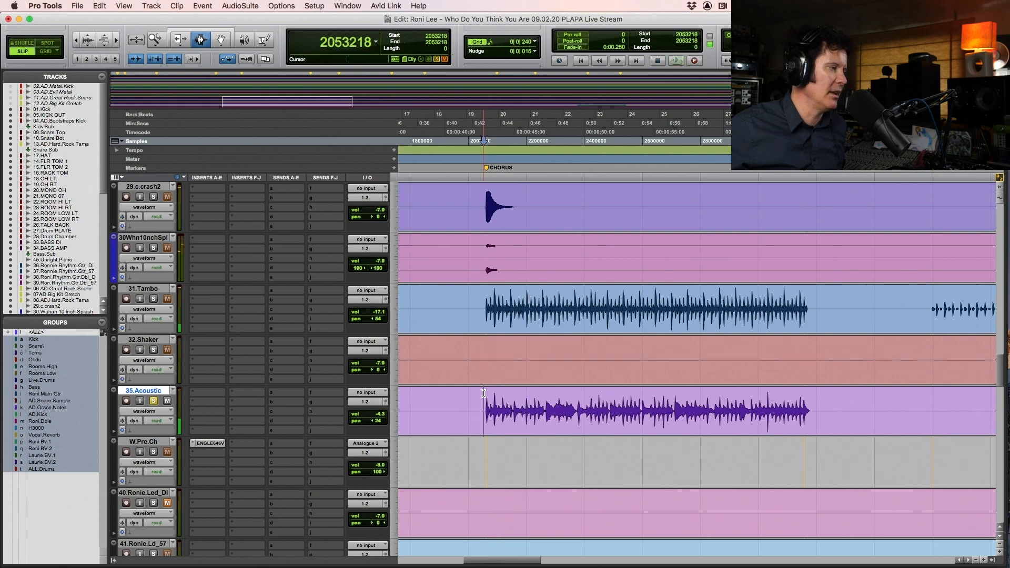
# Insert the bx_console SSL 4000 E plug-in on 35.Acoustic and reposition its window clear of the track's waveform
pyautogui.press('space')
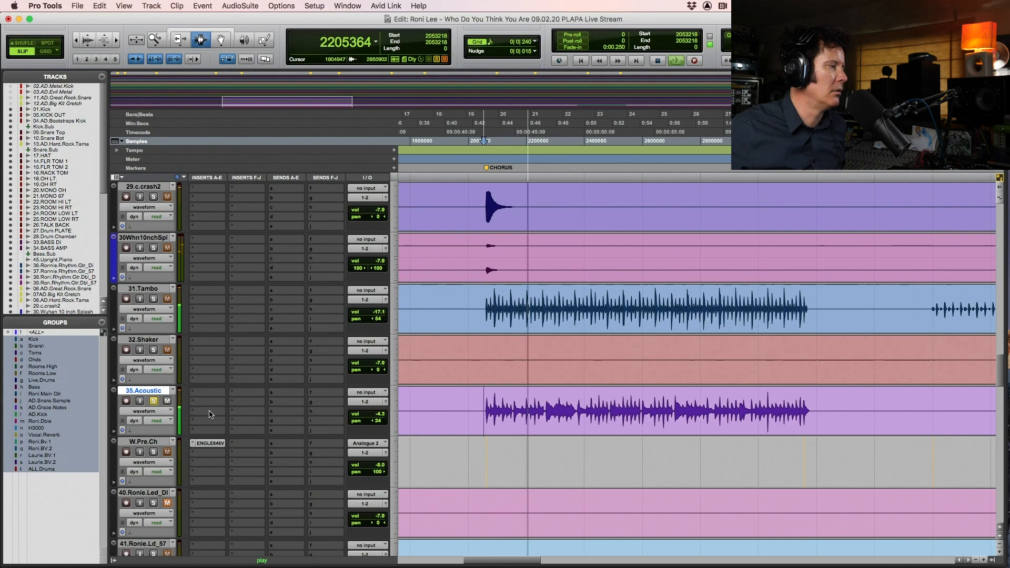
pyautogui.press('space')
pyautogui.click(209, 394)
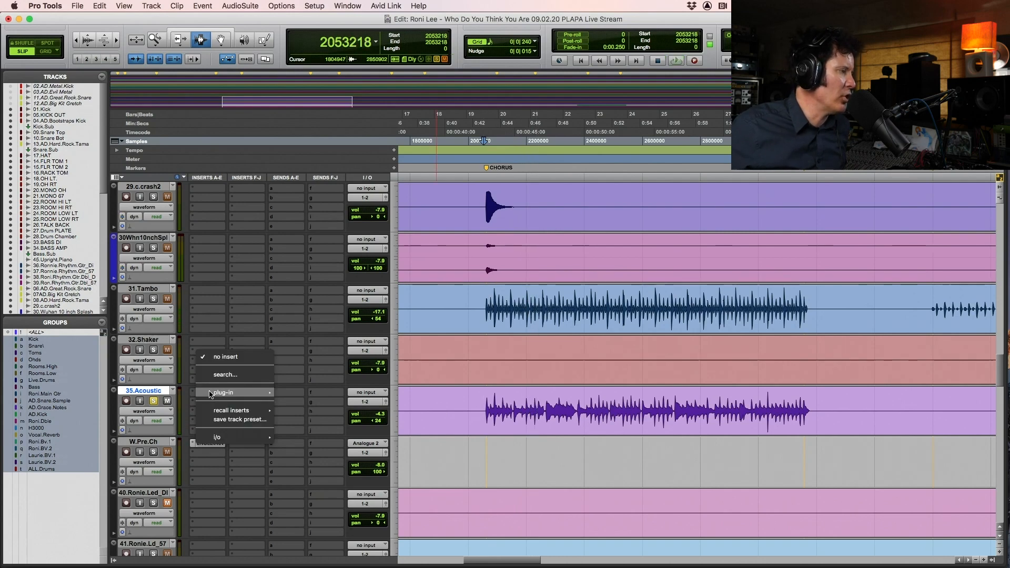
pyautogui.moveTo(210, 394)
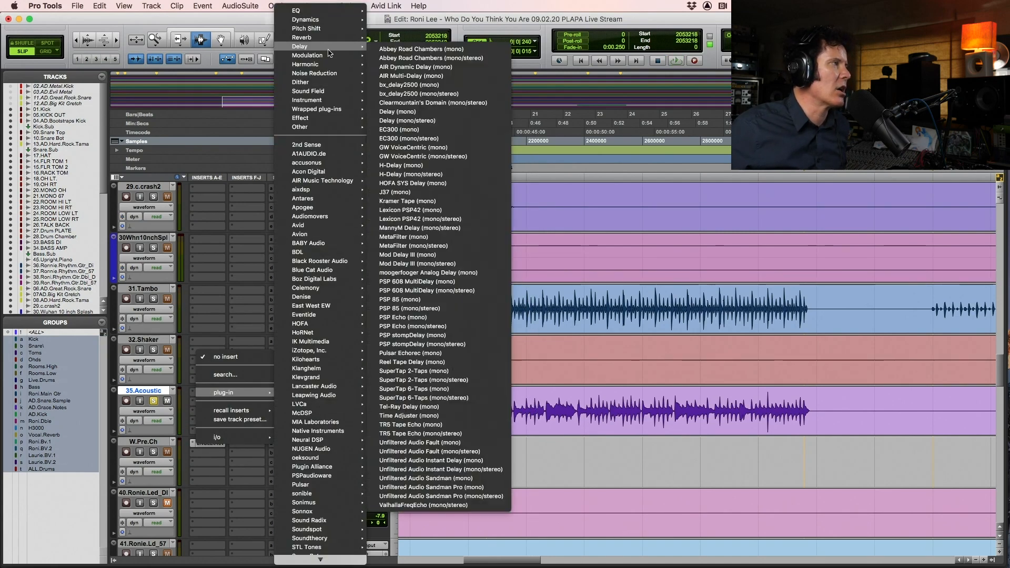
pyautogui.moveTo(319, 332)
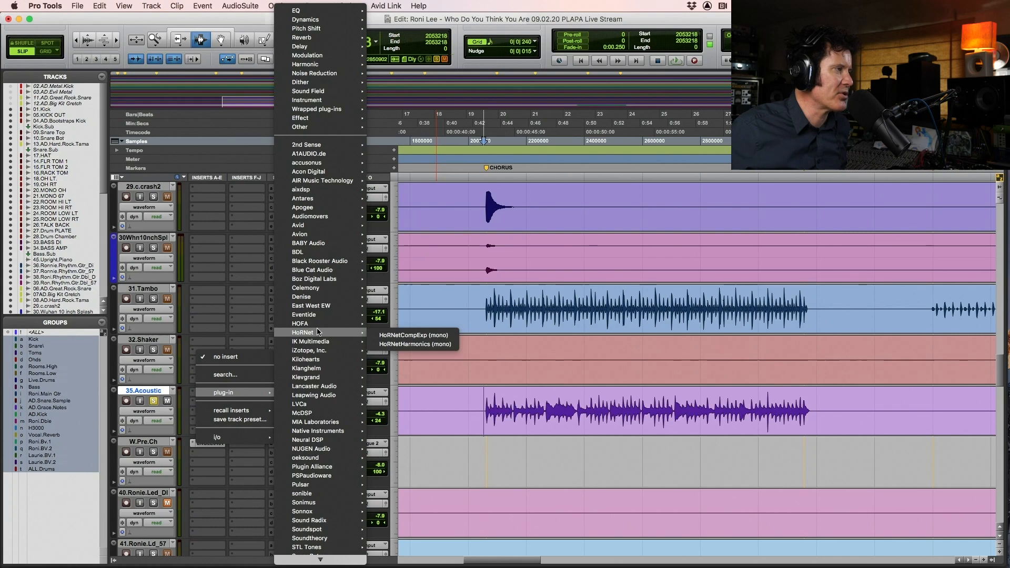
pyautogui.moveTo(333, 254)
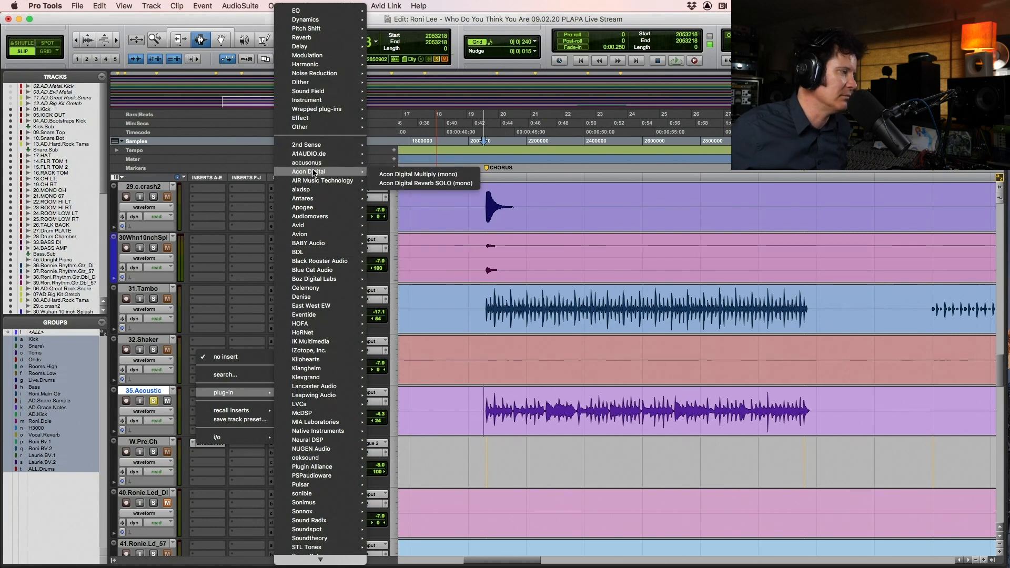
pyautogui.moveTo(307, 10)
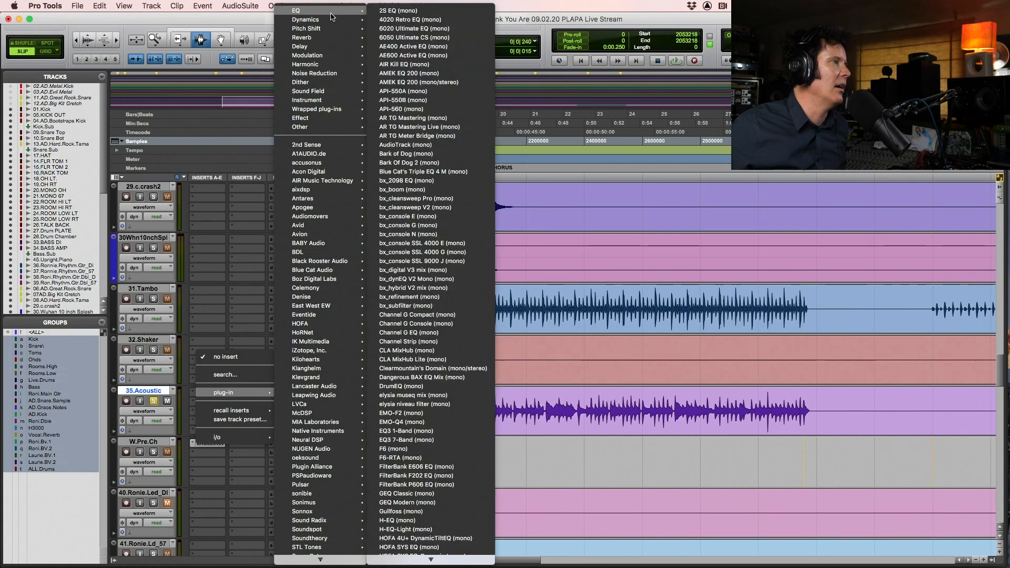
pyautogui.click(474, 245)
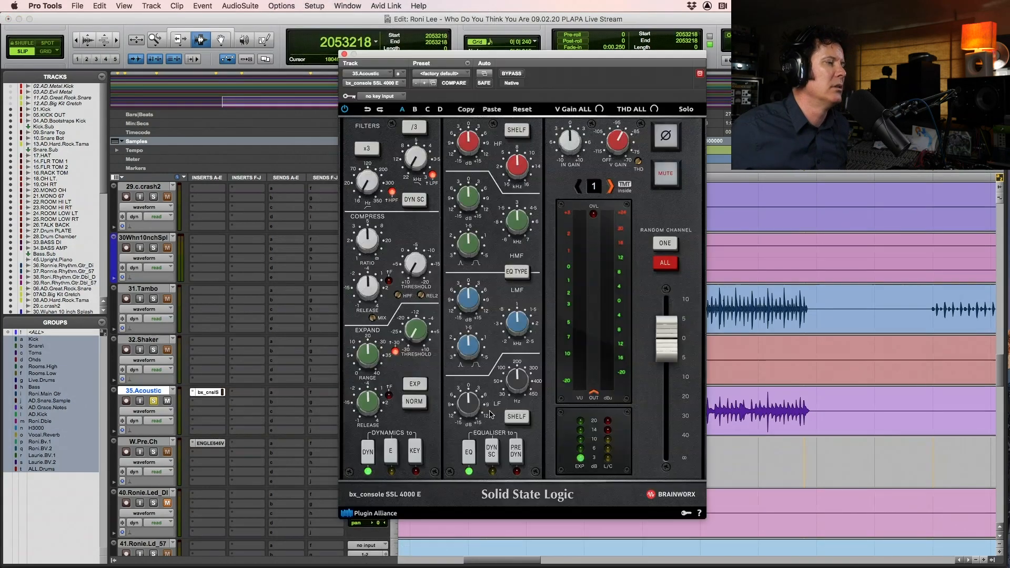
pyautogui.moveTo(591, 51); pyautogui.dragTo(833, 14)
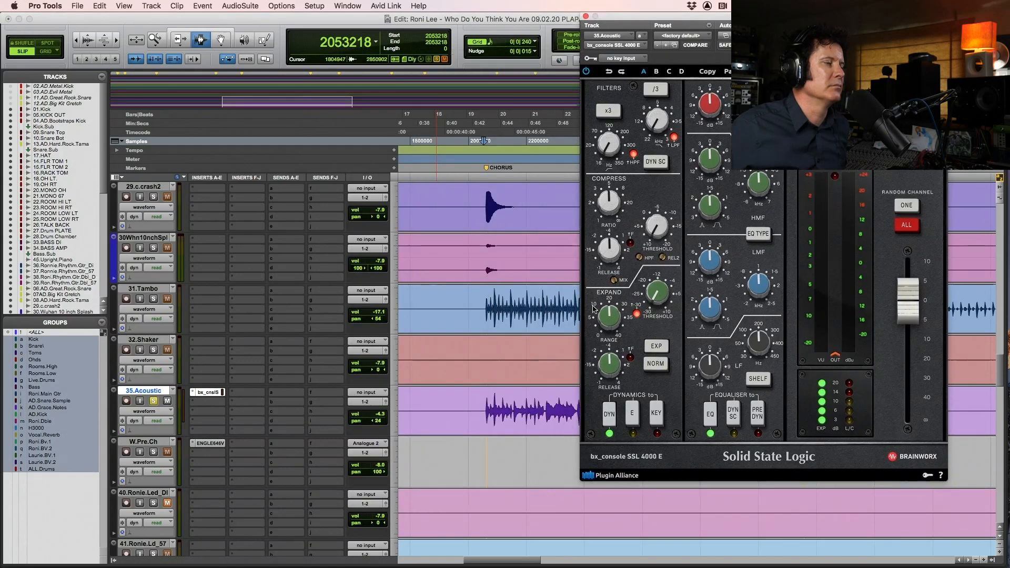
# Play the selected chorus acoustic clip, boosting the LMF, HMF and HF gains and retuning the HMF frequency on the SSL 4000 E
pyautogui.doubleClick(486, 404)
pyautogui.press('space')
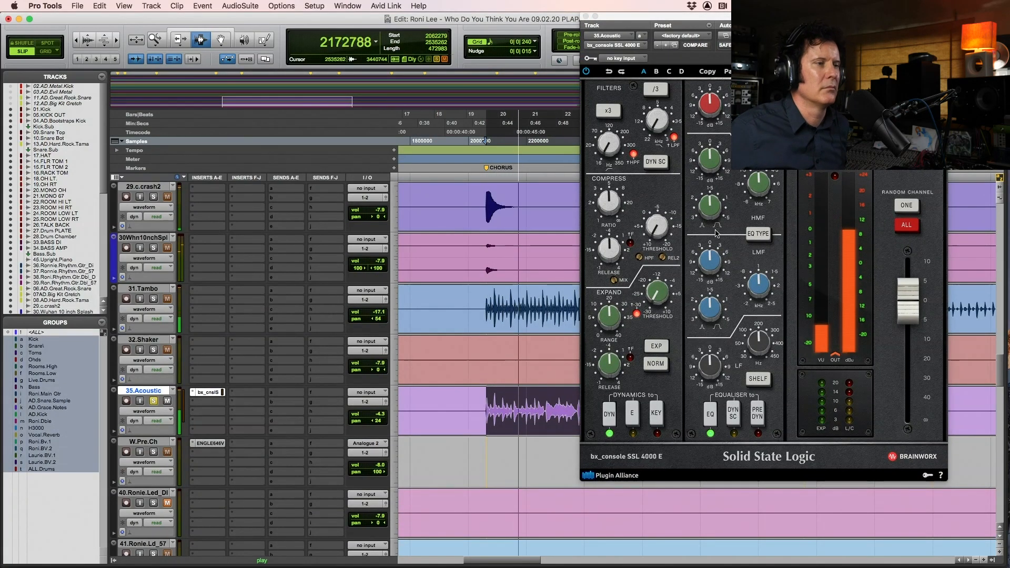
pyautogui.moveTo(712, 264); pyautogui.dragTo(706, 253)
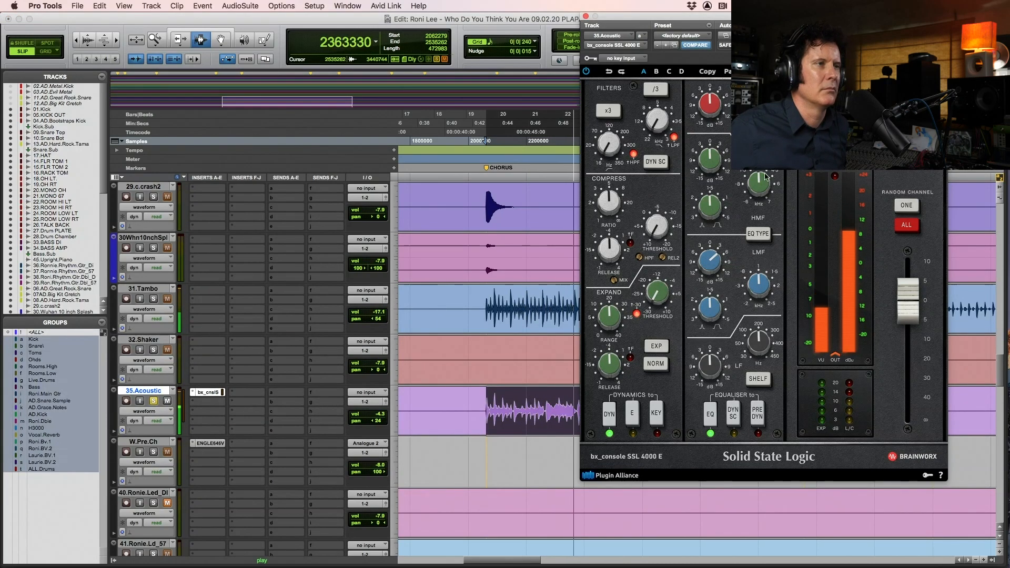
pyautogui.moveTo(758, 184); pyautogui.dragTo(759, 190)
pyautogui.moveTo(712, 154); pyautogui.dragTo(713, 147)
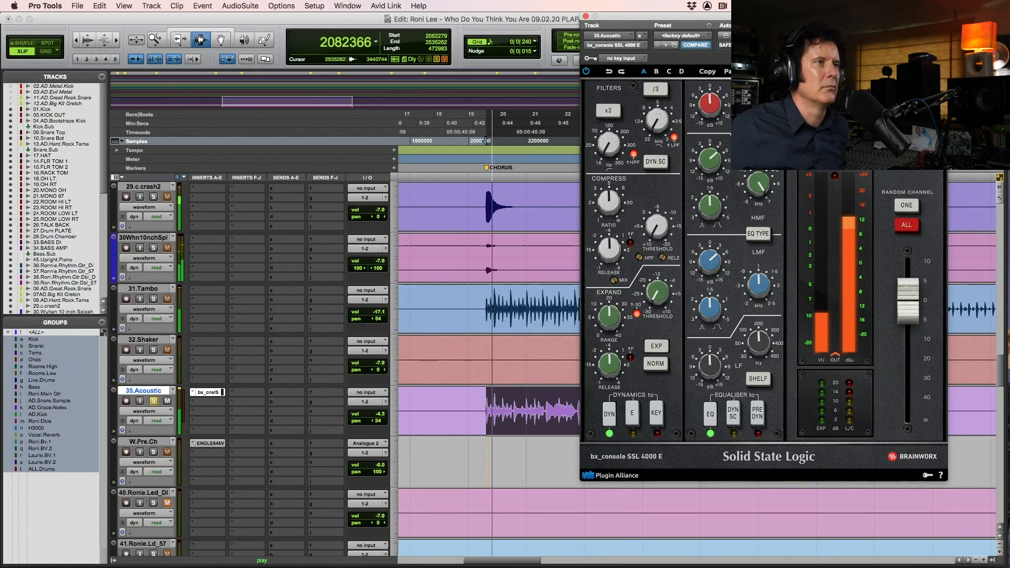
pyautogui.moveTo(713, 109); pyautogui.dragTo(715, 96)
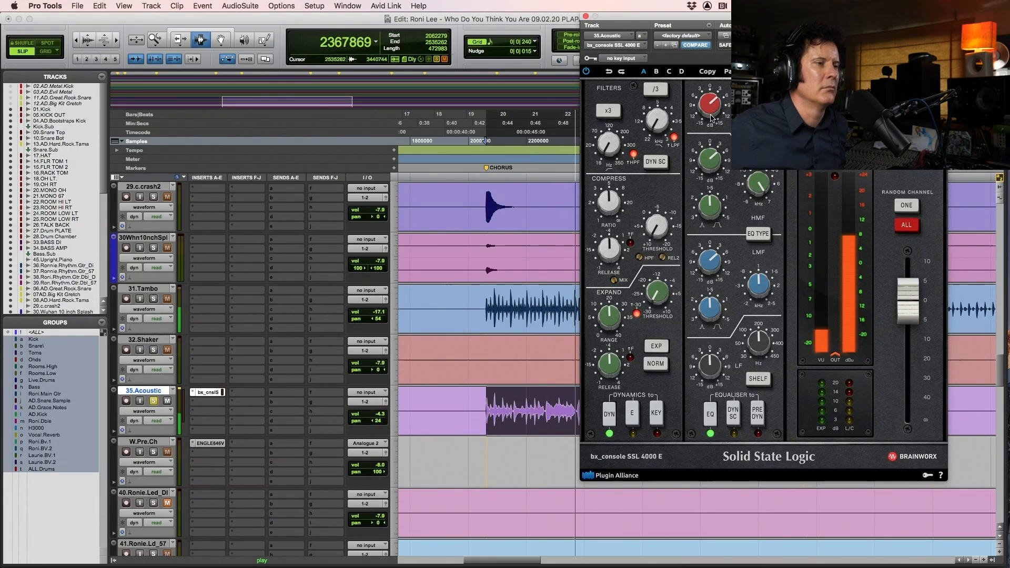
# Set the acoustic's high-pass filter to 164.4 Hz, adjust the low-pass filter and LMF frequency, and save the session
pyautogui.moveTo(606, 144); pyautogui.dragTo(614, 100)
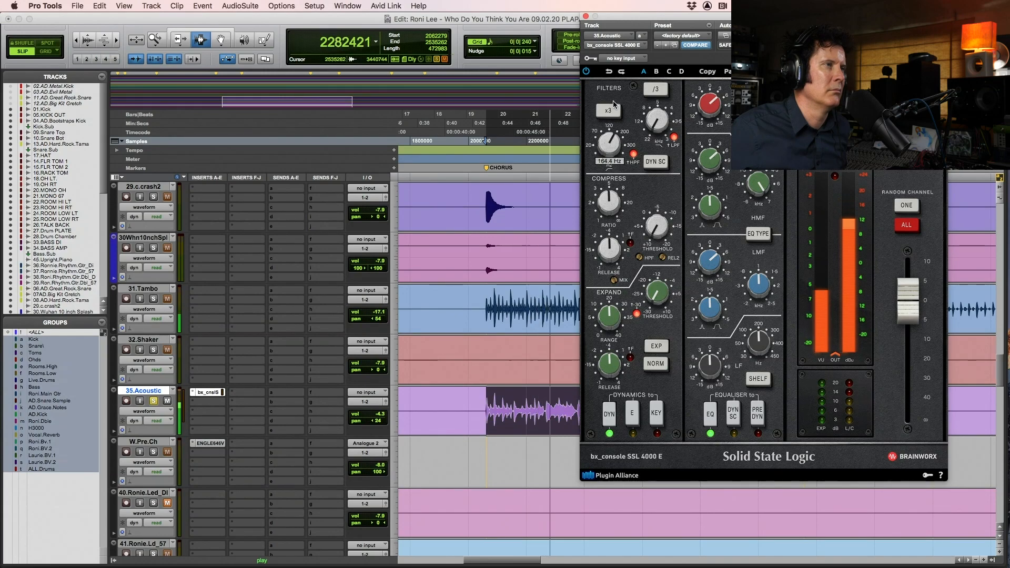
pyautogui.moveTo(653, 118); pyautogui.dragTo(651, 96)
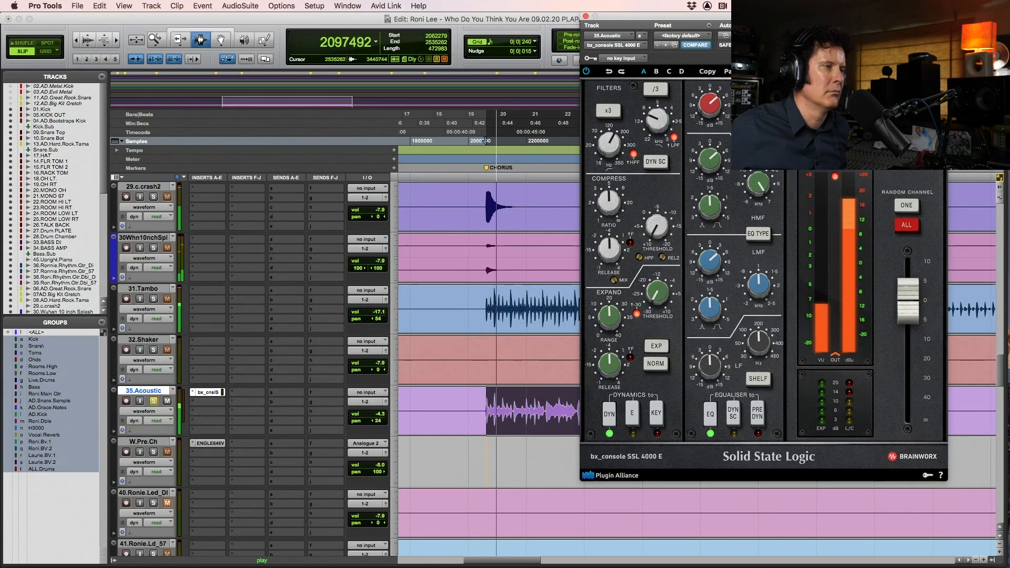
pyautogui.moveTo(719, 255)
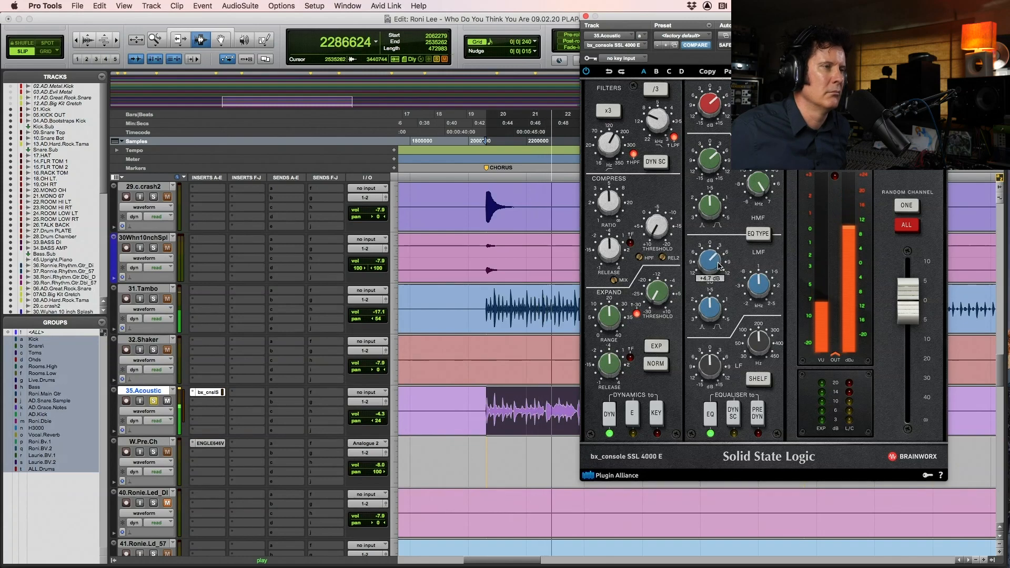
pyautogui.moveTo(757, 281)
pyautogui.moveTo(758, 281); pyautogui.dragTo(760, 271)
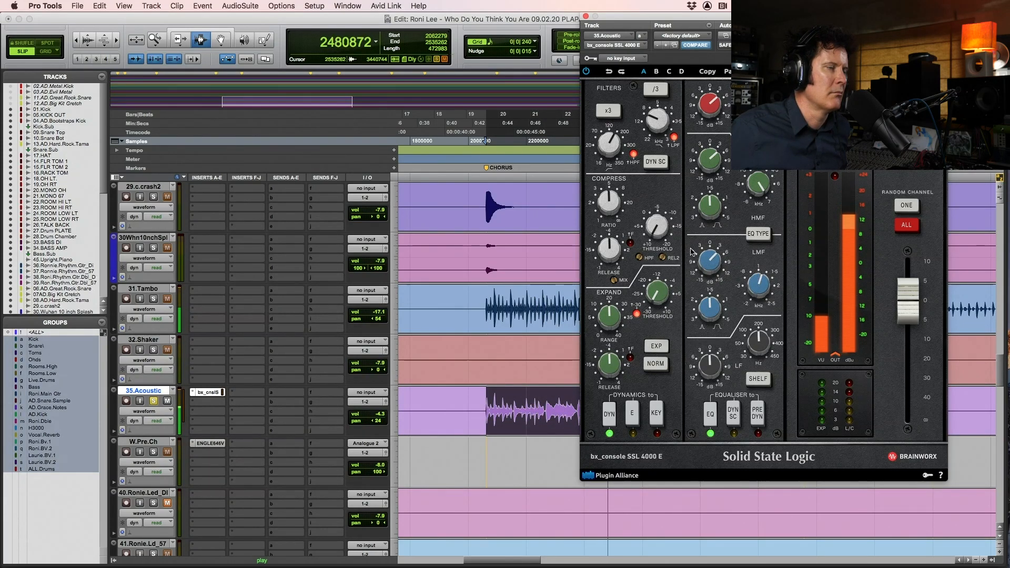
pyautogui.press('space')
pyautogui.press('super+s')
# Lower the compressor threshold on the acoustic during playback and compare the sound with the dynamics section switched out and in
pyautogui.moveTo(712, 260)
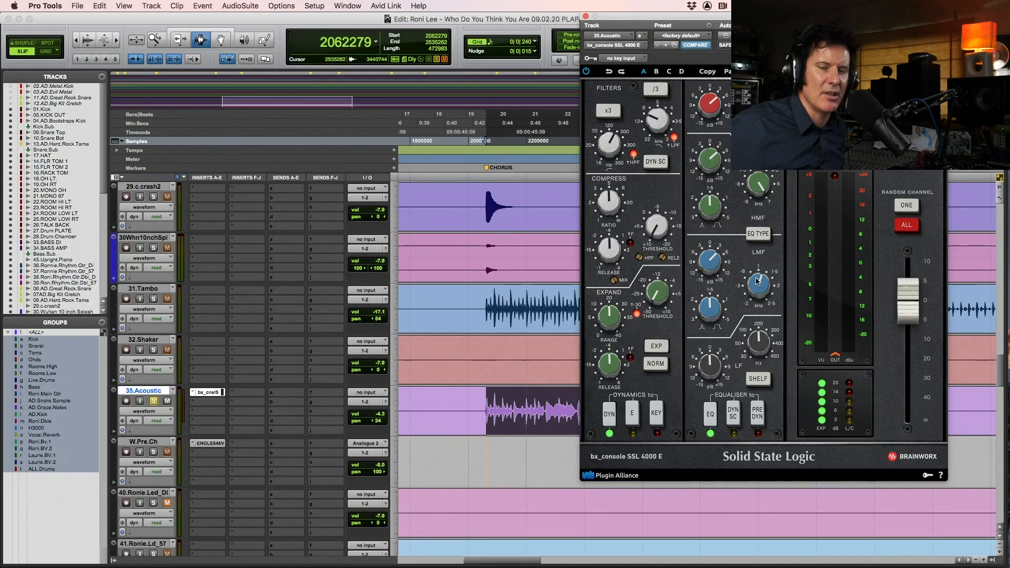
pyautogui.press('space')
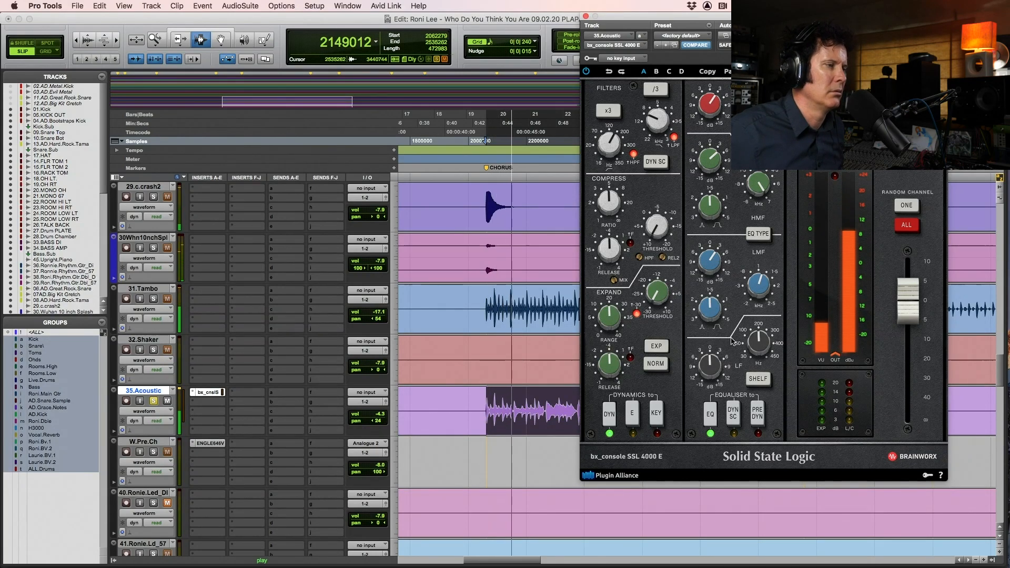
pyautogui.moveTo(660, 210)
pyautogui.moveTo(660, 211); pyautogui.dragTo(663, 191)
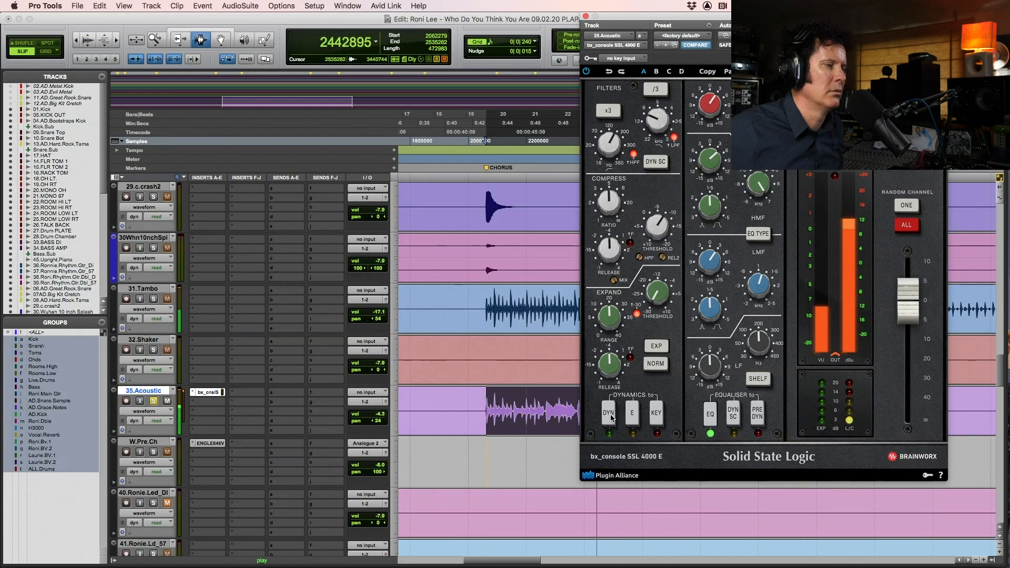
pyautogui.click(633, 417)
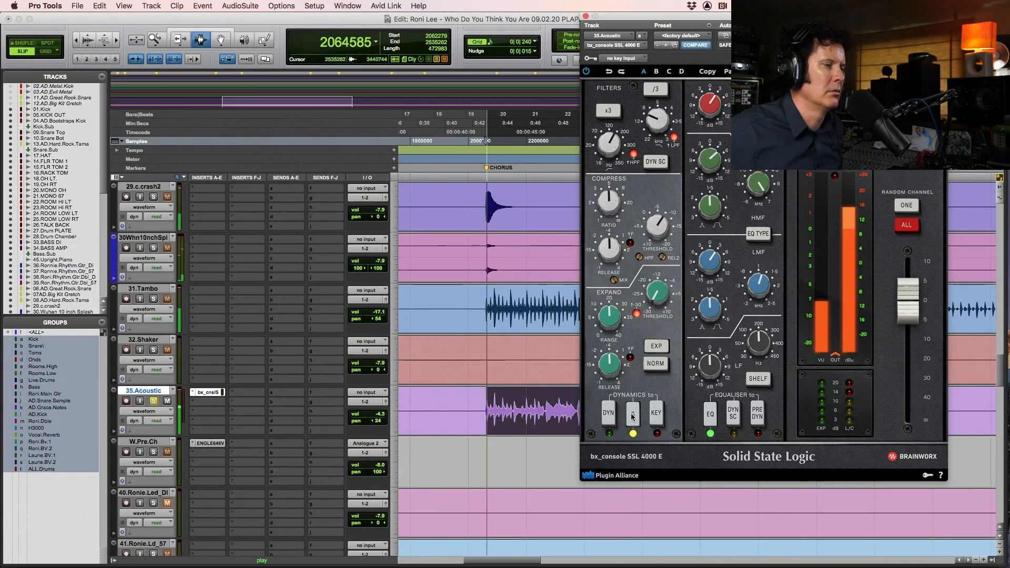
pyautogui.click(633, 416)
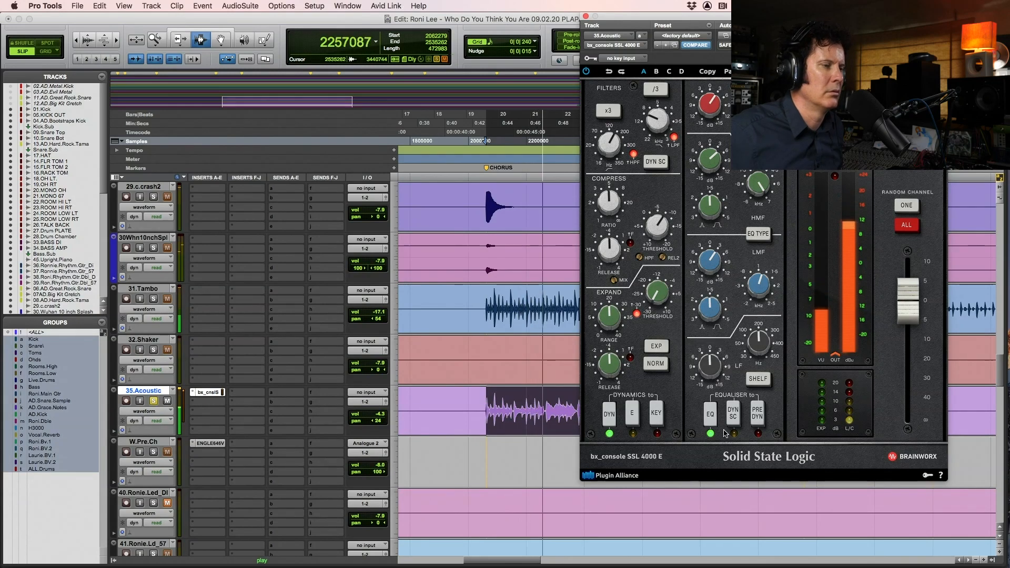
# Compare the EQ routed to the dynamics sidechain and before the dynamics, and leave the equaliser set to PRE DYN
pyautogui.click(734, 416)
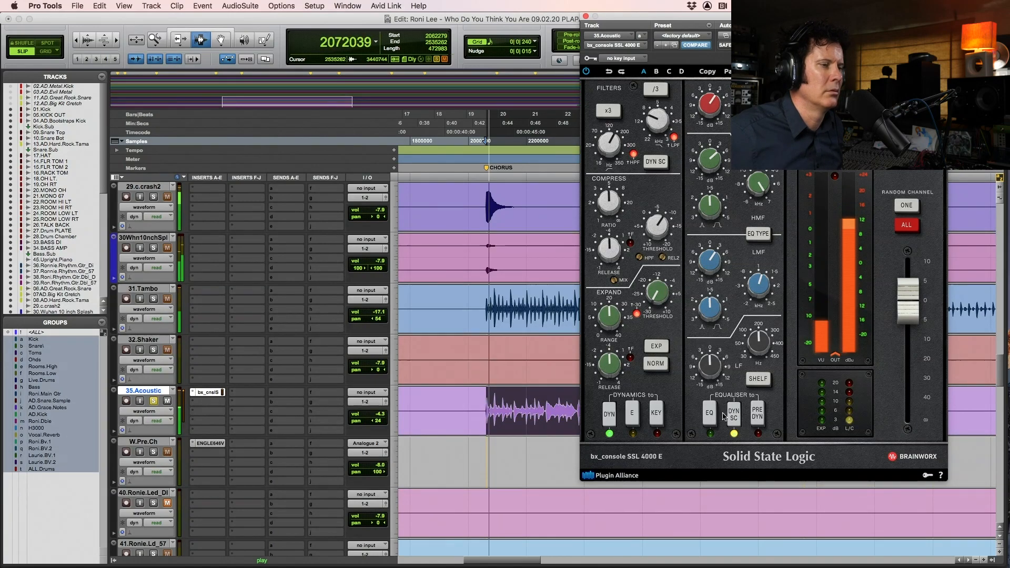
pyautogui.click(733, 419)
pyautogui.click(733, 420)
pyautogui.click(734, 420)
pyautogui.click(763, 417)
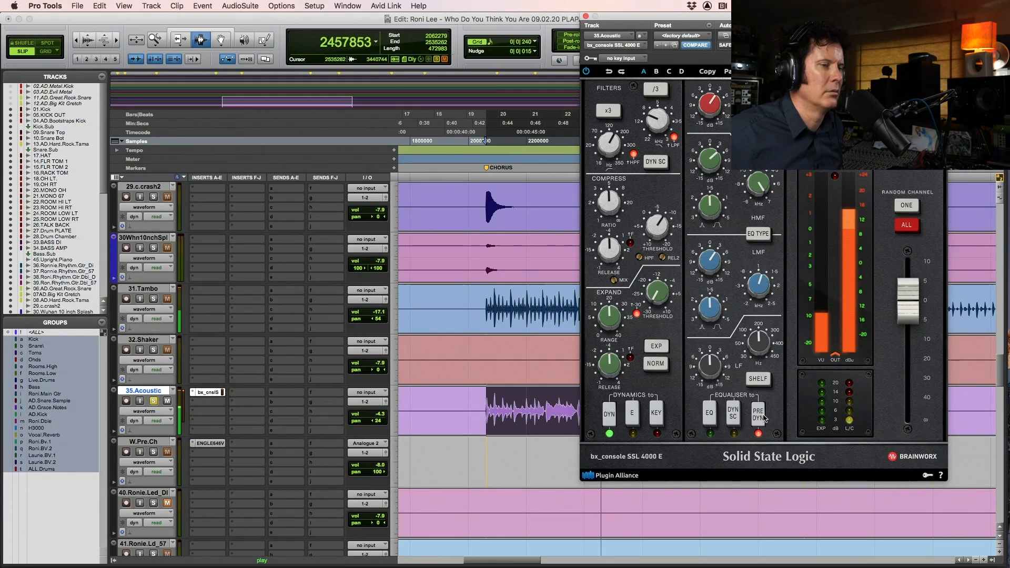
pyautogui.click(715, 420)
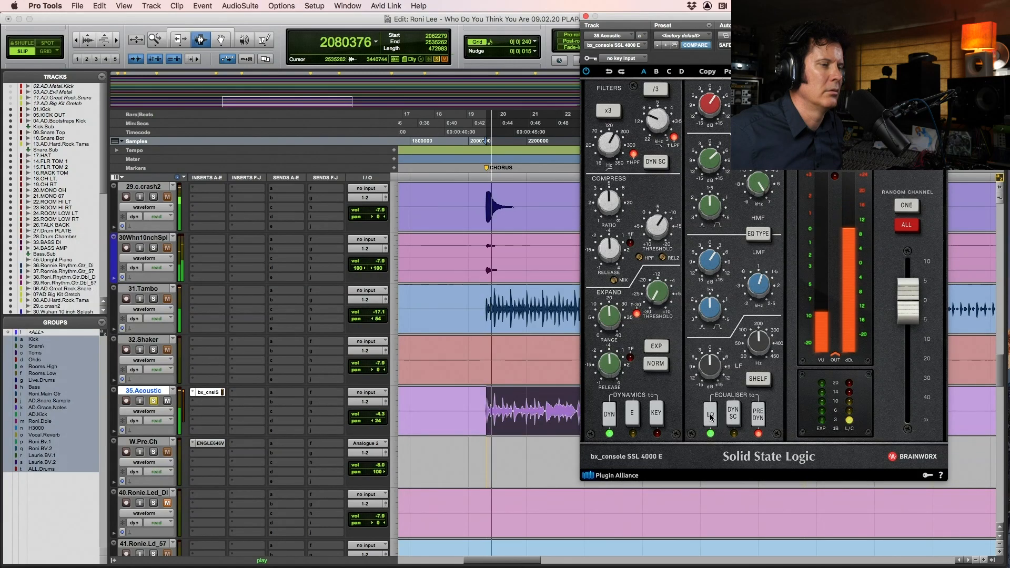
pyautogui.click(757, 414)
pyautogui.click(756, 416)
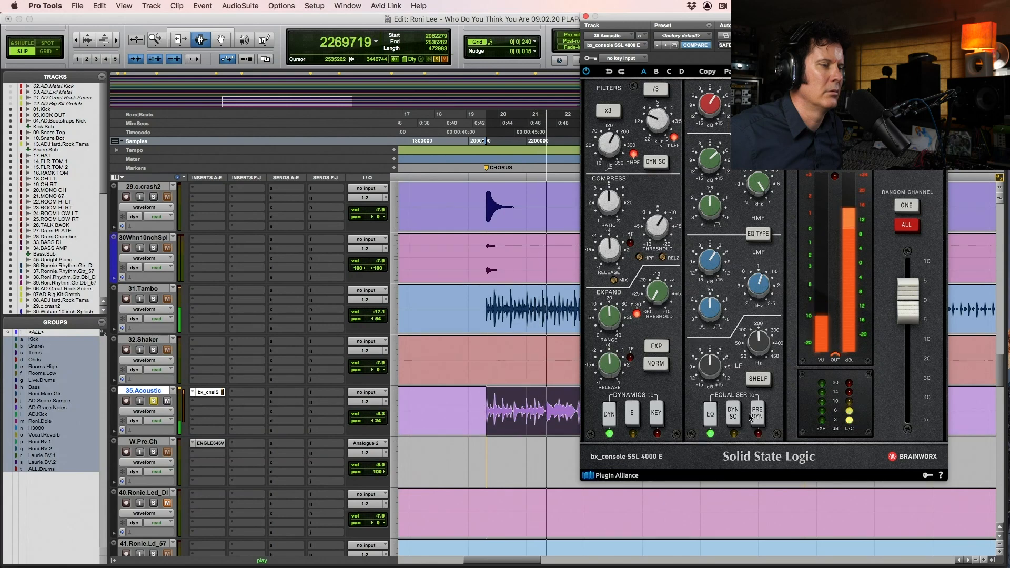
pyautogui.click(734, 415)
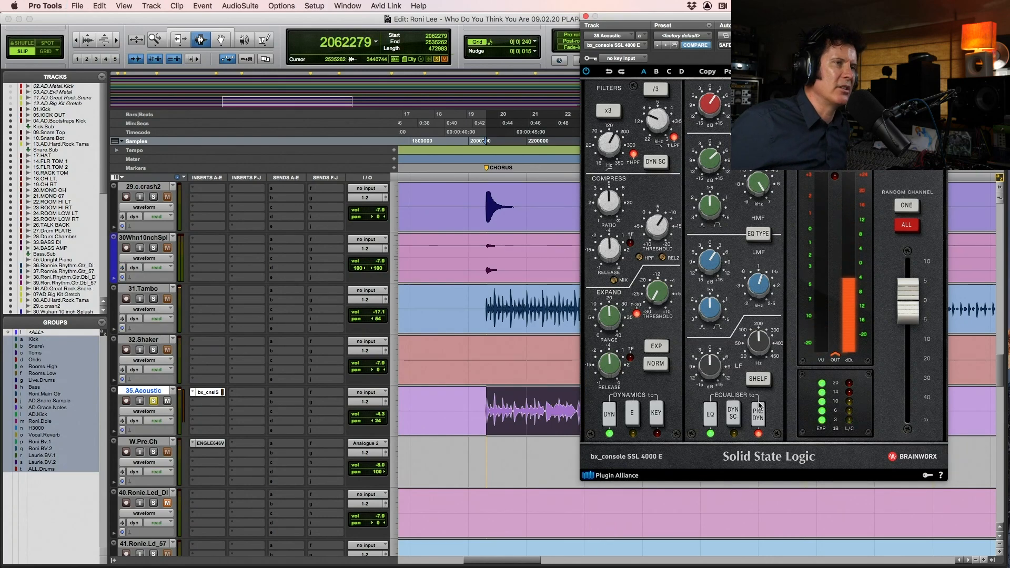
# Audition the processed acoustic guitar repeatedly from sample 2062279, checking its tone and compression with the EQ before the dynamics
pyautogui.press('space')
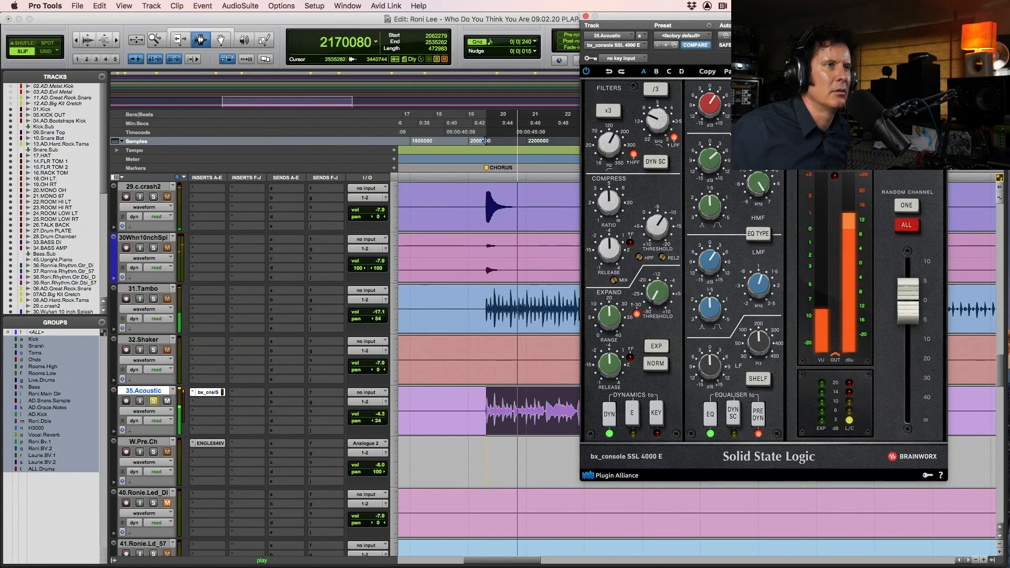
pyautogui.press('space')
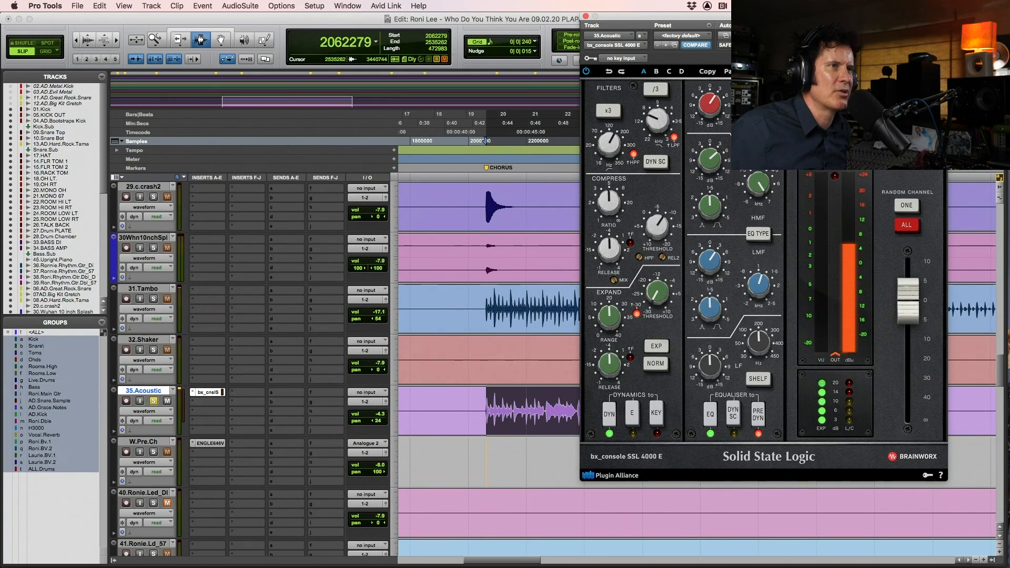
pyautogui.press('space')
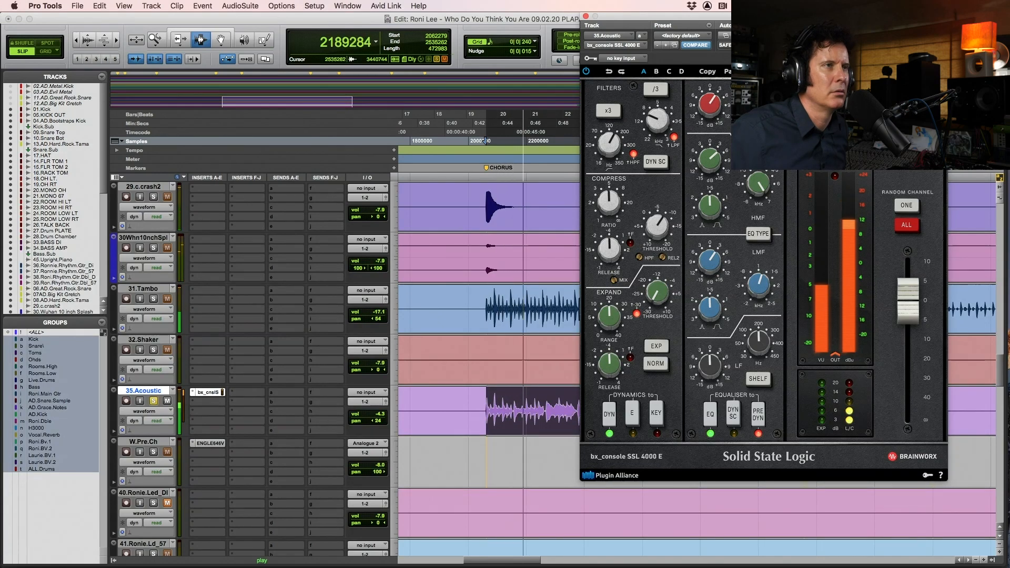
pyautogui.press('space')
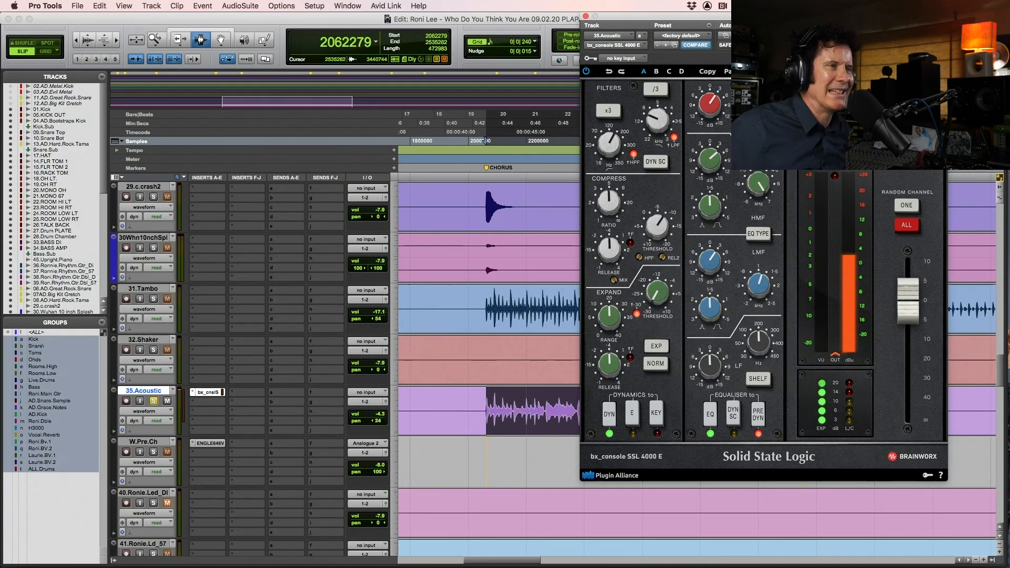
pyautogui.press('space')
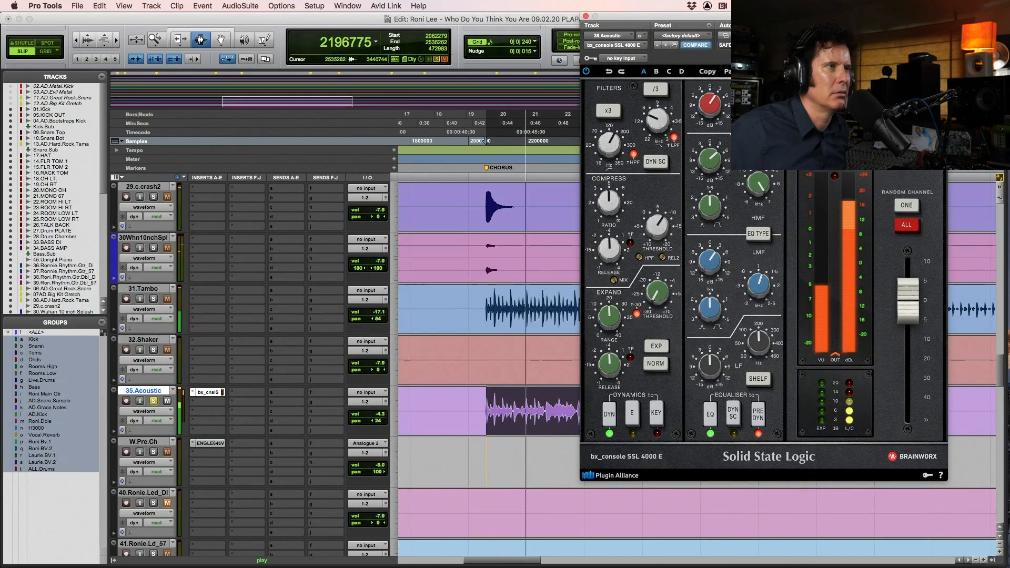
pyautogui.press('space')
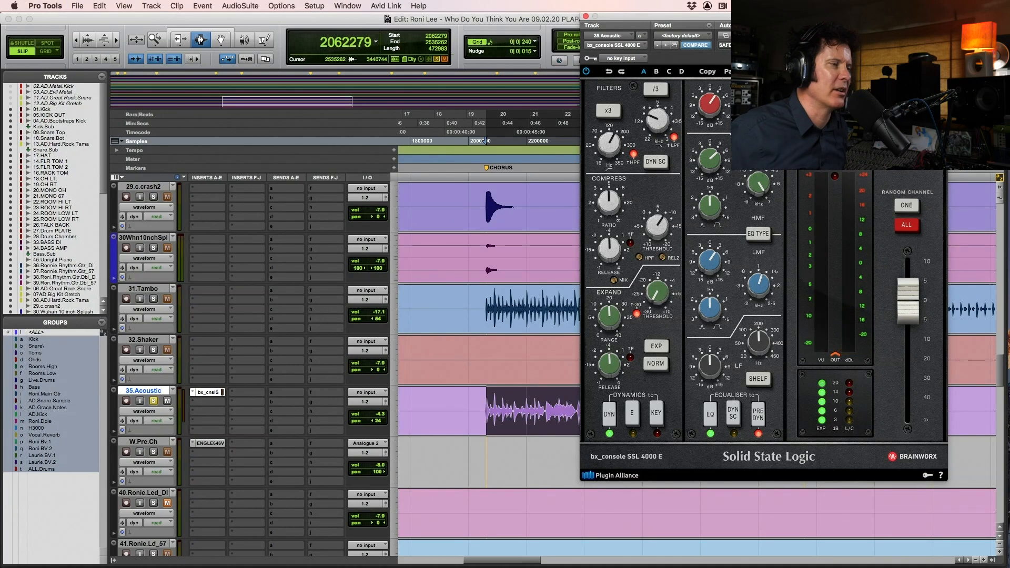
pyautogui.press('space')
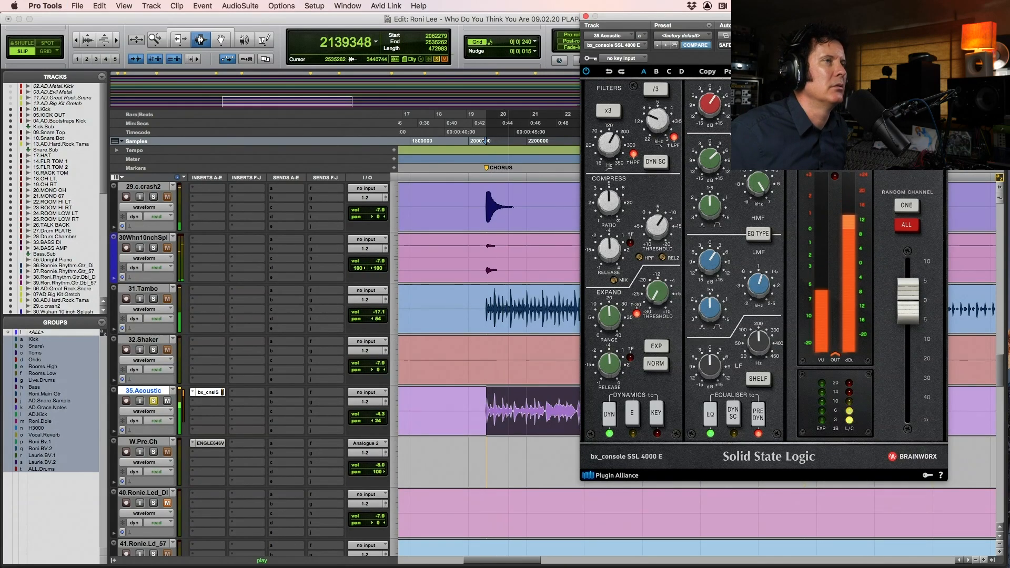
pyautogui.press('space')
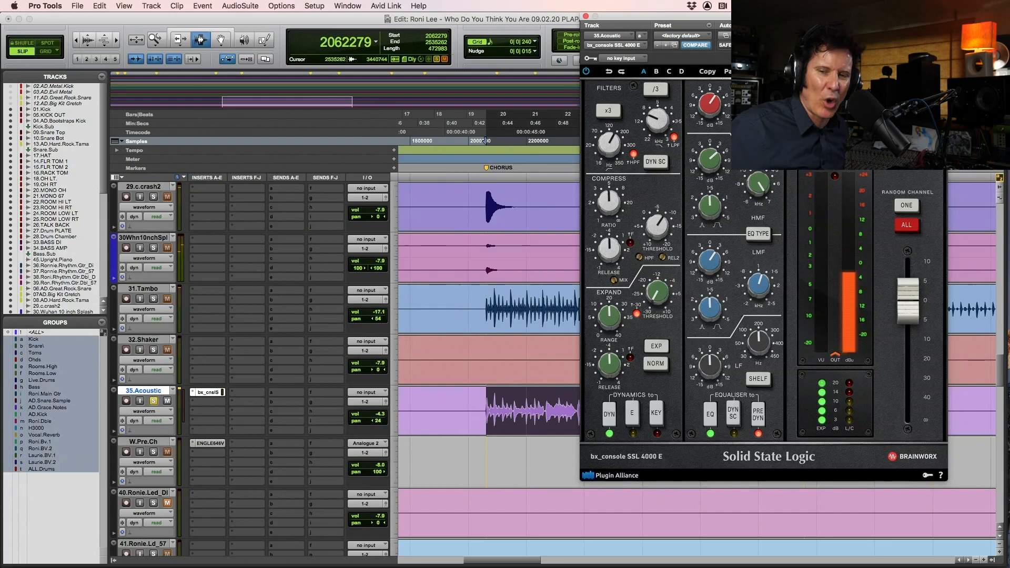
pyautogui.press('space')
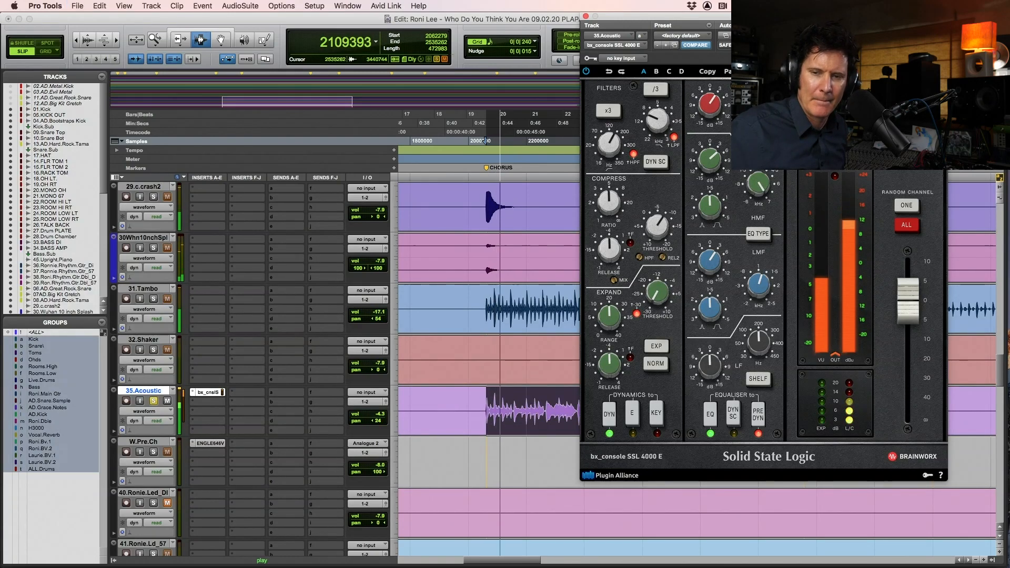
# Save the session and compare the acoustic guitar from sample 2062279 with its console plug-in active and bypassed, leaving it active
pyautogui.press('super+s')
pyautogui.press('space')
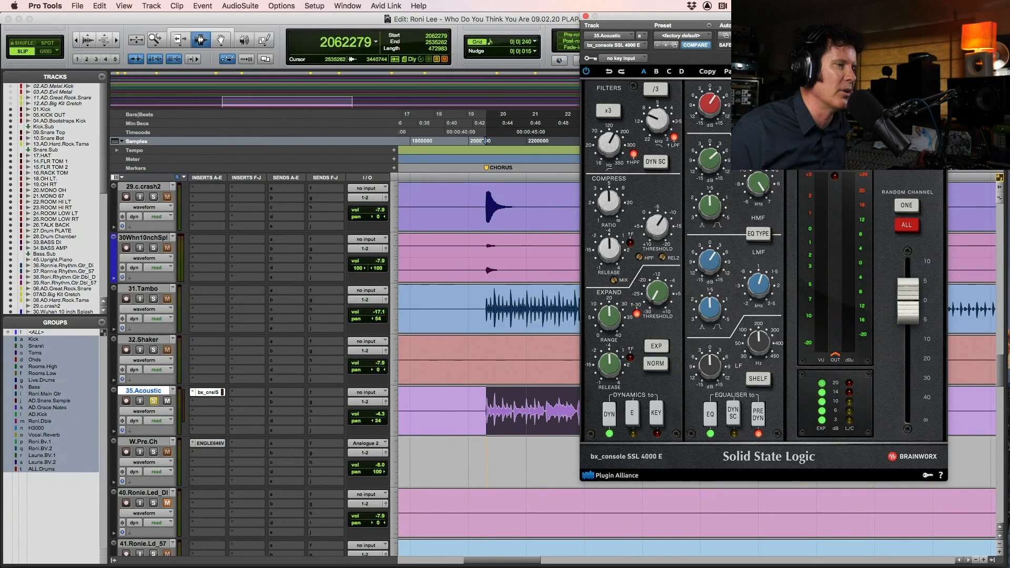
pyautogui.press('space')
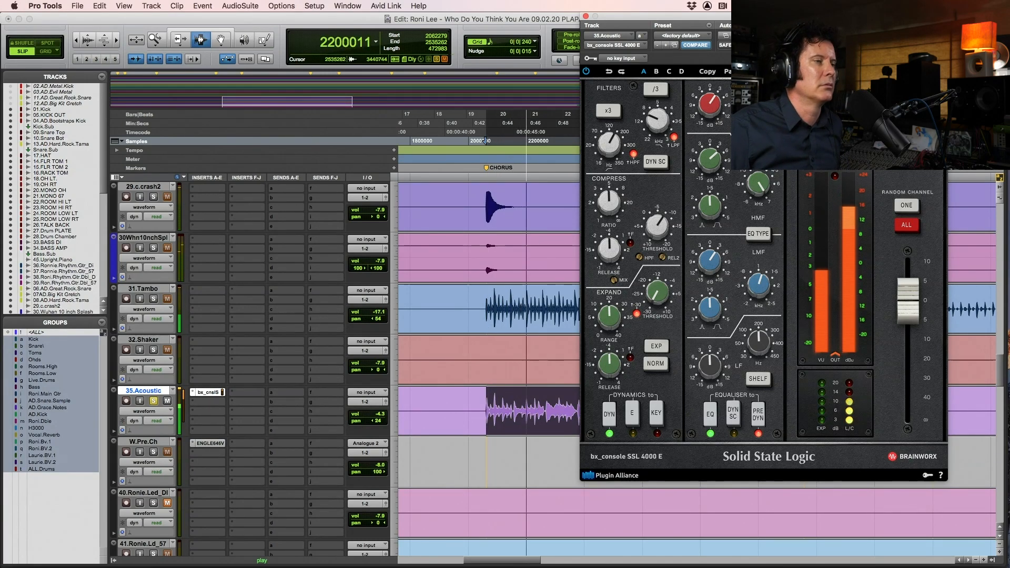
pyautogui.press('space')
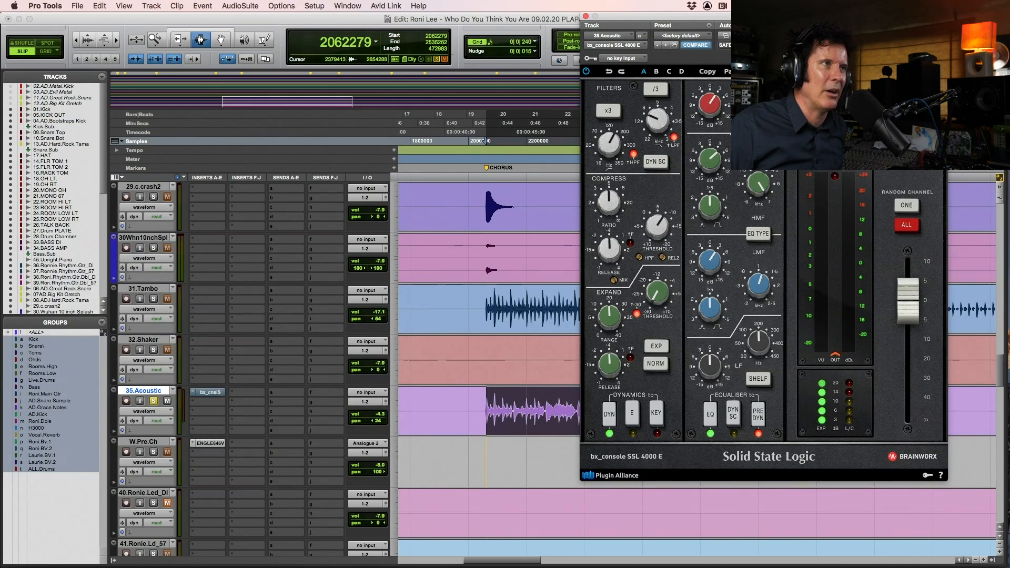
pyautogui.press('space')
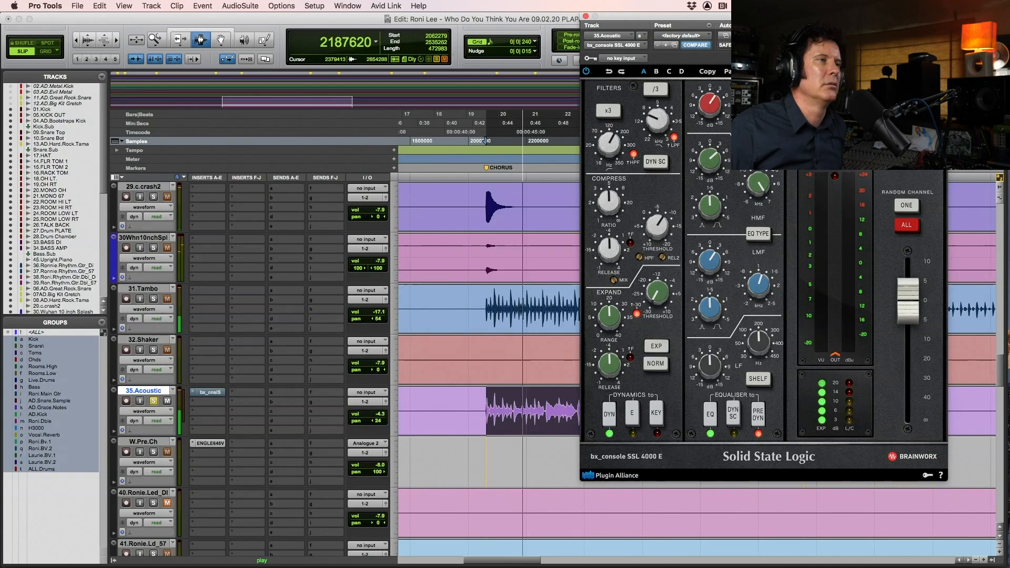
pyautogui.press('space')
pyautogui.press('space')
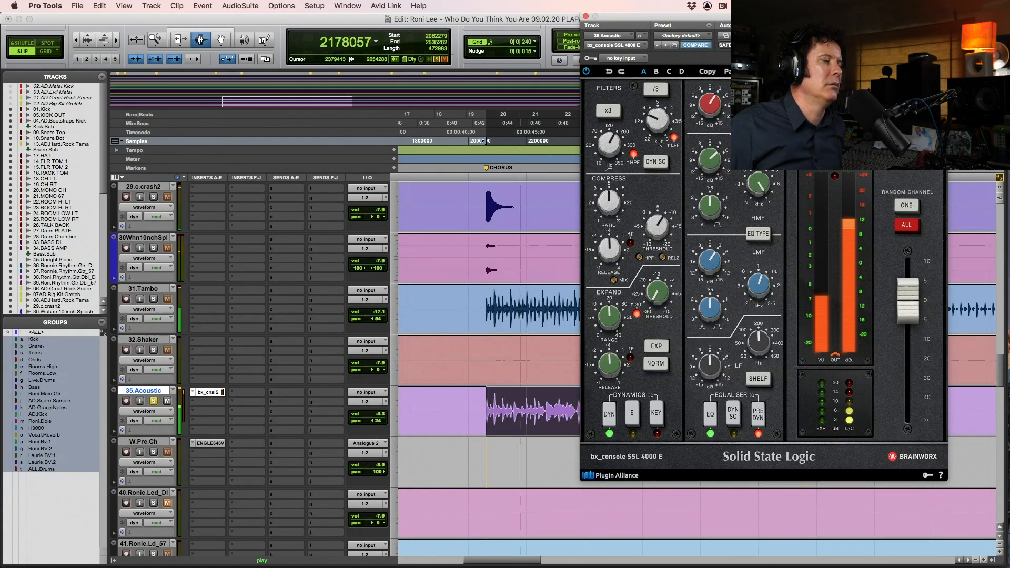
pyautogui.press('space')
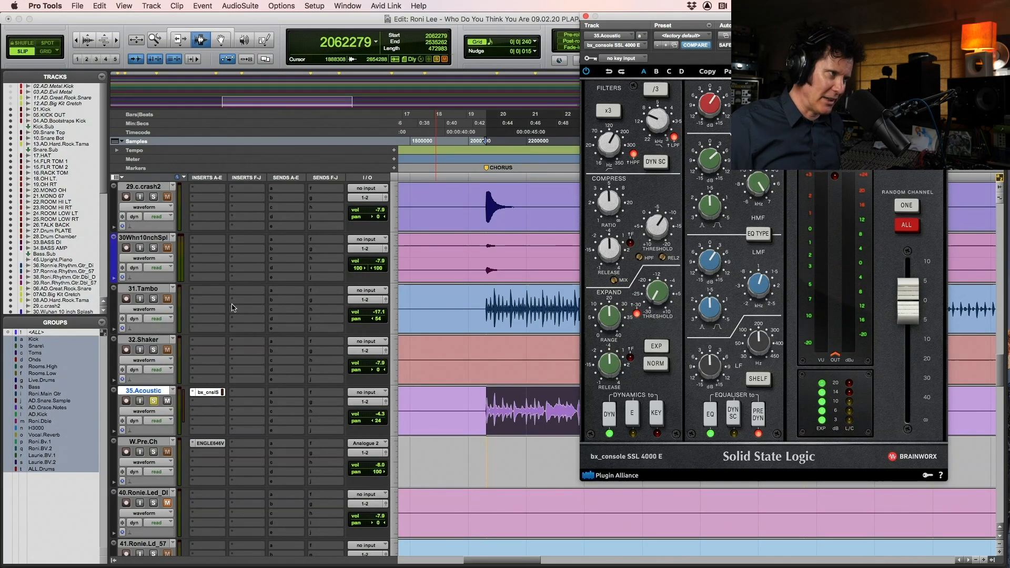
# Solo the rhythm guitars, bass and drums together with the acoustic guitar and play the combined mix
pyautogui.scroll(7, 234, 308)
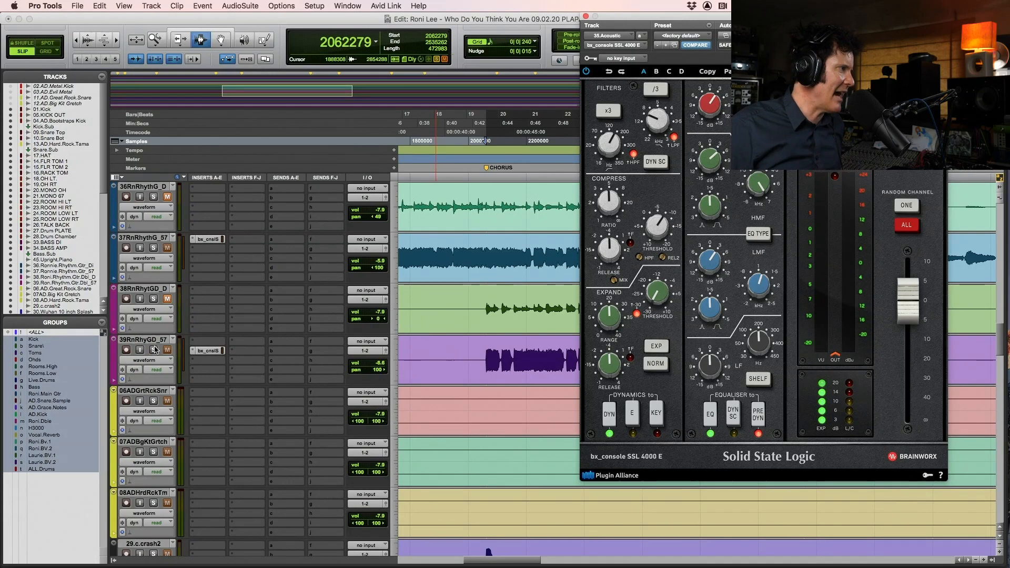
pyautogui.click(154, 350)
pyautogui.scroll(4, 213, 270)
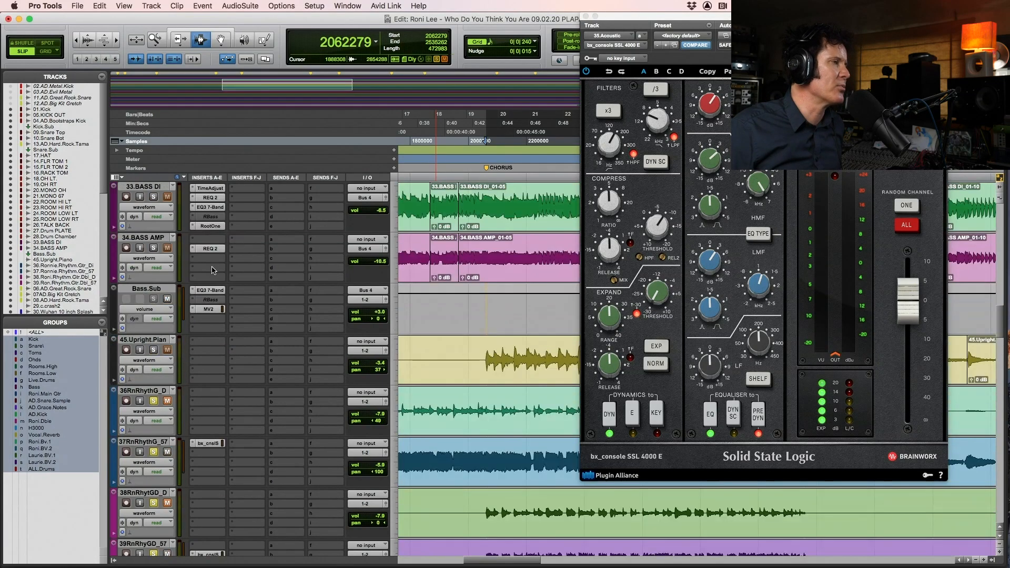
pyautogui.click(152, 248)
pyautogui.scroll(5, 202, 299)
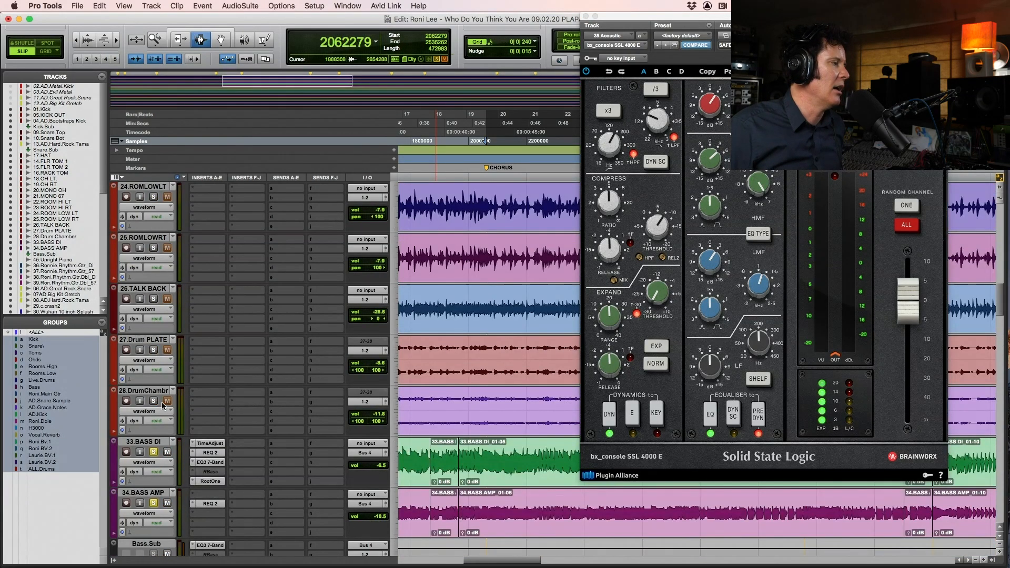
pyautogui.scroll(-5, 183, 408)
pyautogui.press('space')
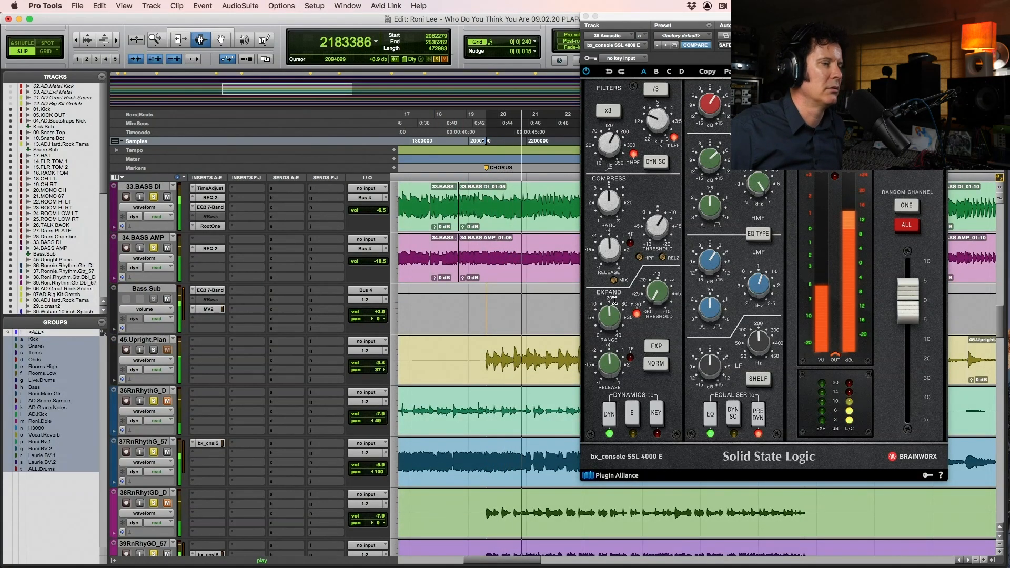
# Set the acoustic guitar's volume to -1.9 dB during playback, and close its console plug-in window
pyautogui.scroll(-10, 538, 338)
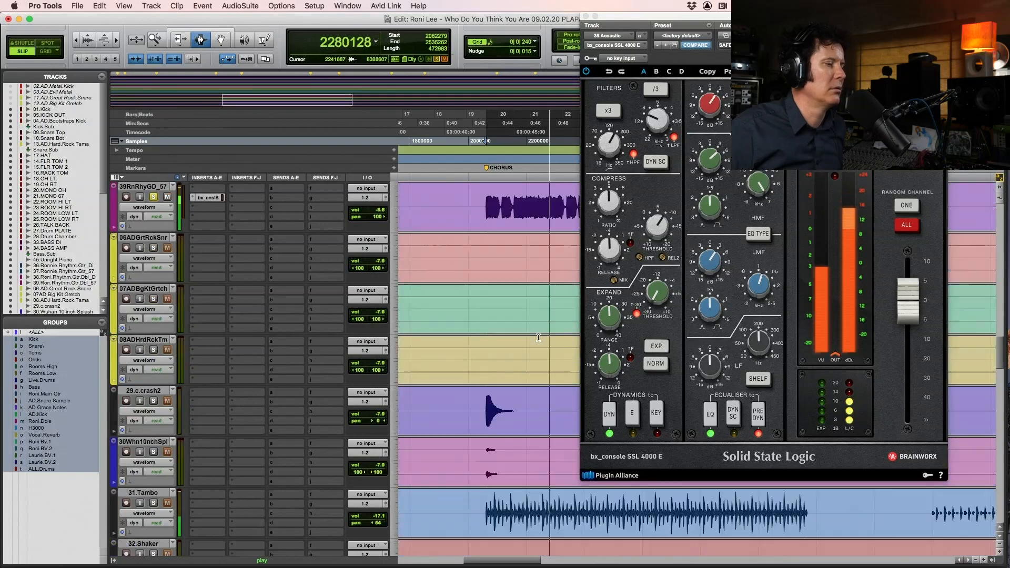
pyautogui.scroll(-3, 538, 338)
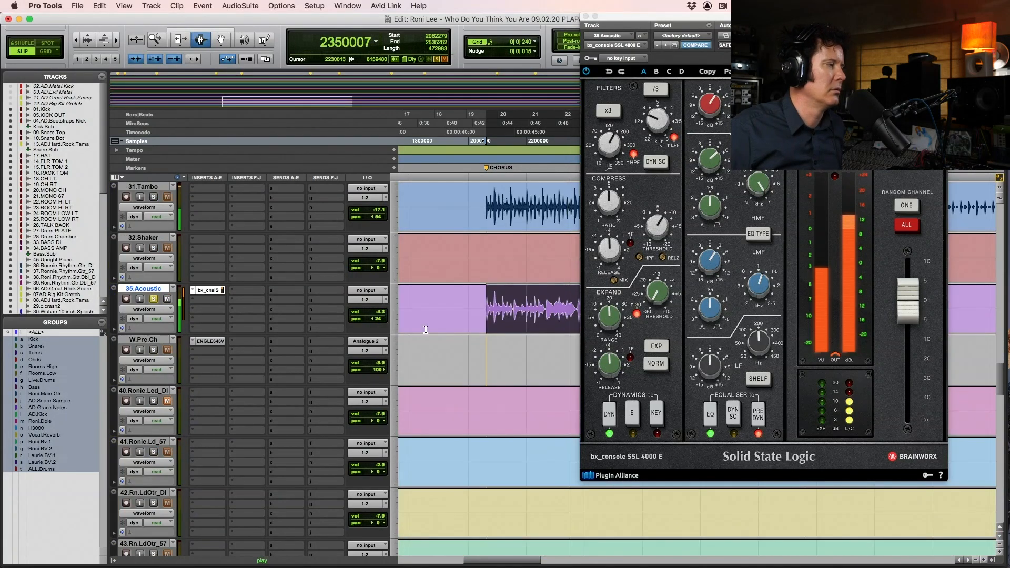
pyautogui.click(378, 315)
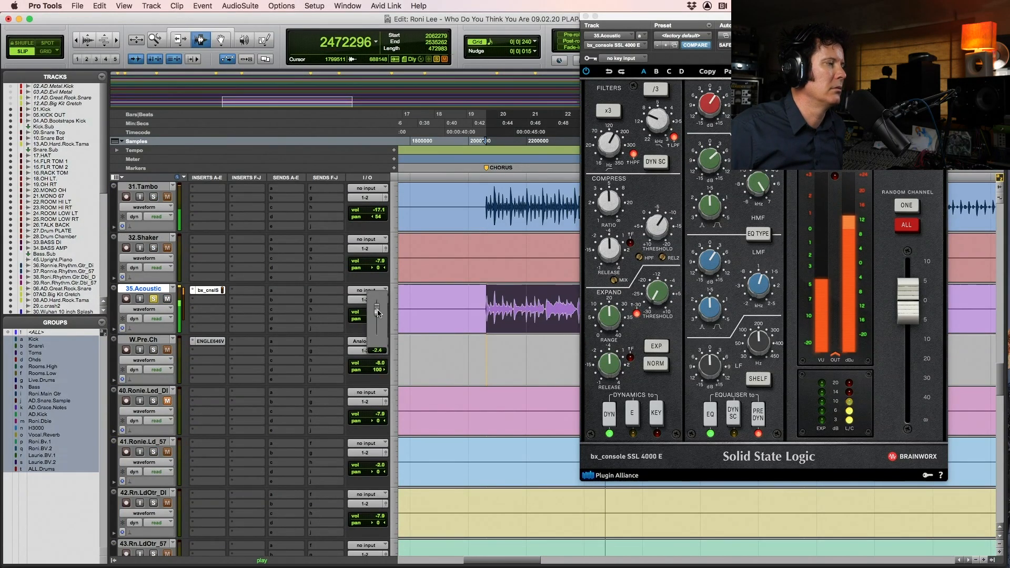
pyautogui.moveTo(379, 310); pyautogui.dragTo(379, 312)
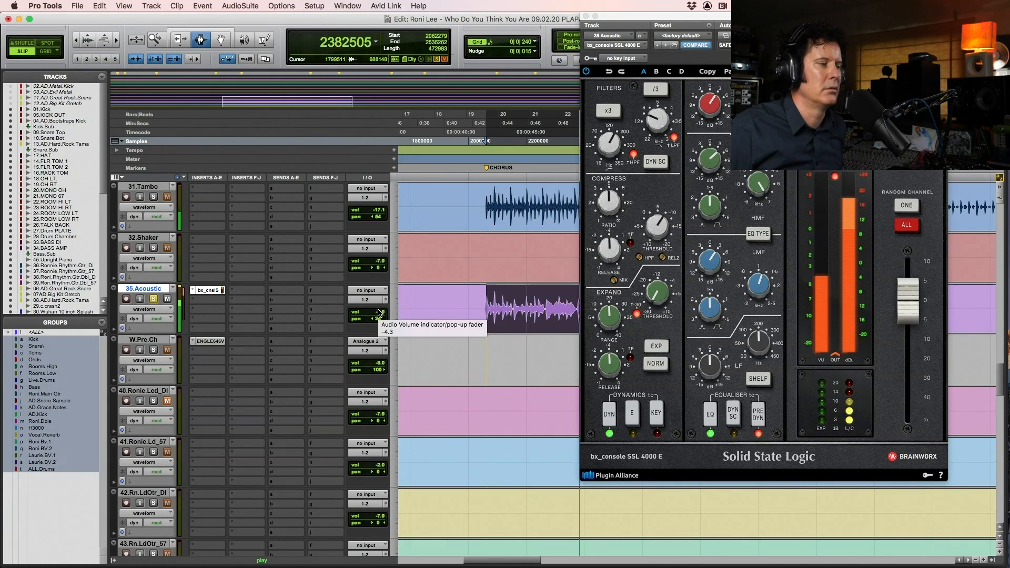
pyautogui.moveTo(380, 312); pyautogui.dragTo(378, 316)
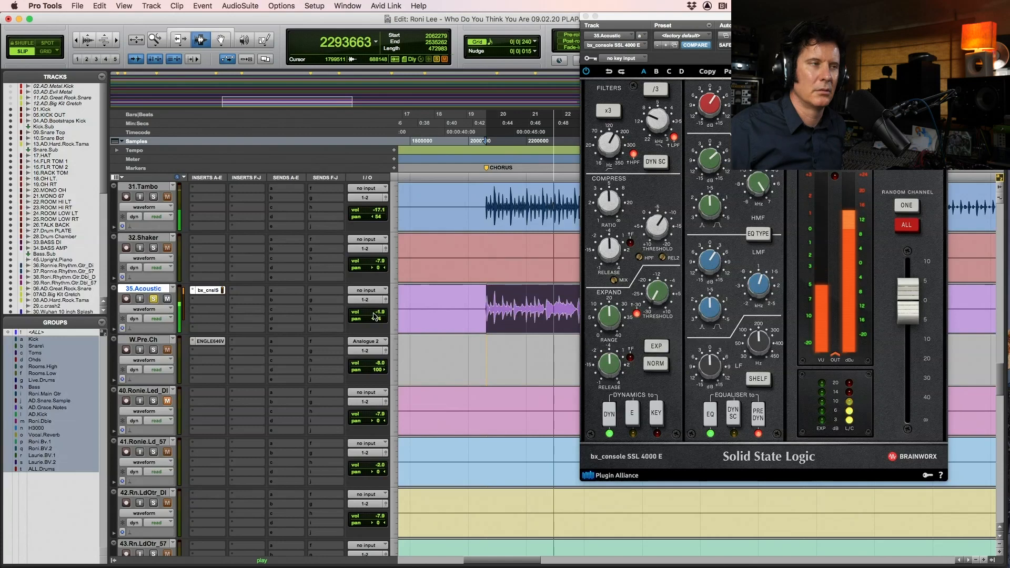
pyautogui.click(587, 16)
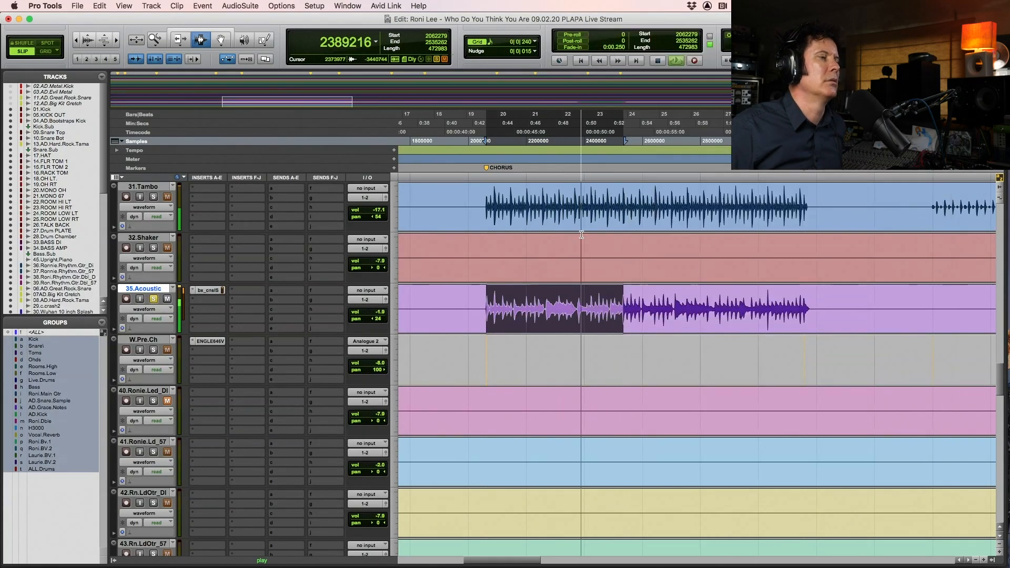
pyautogui.press('space')
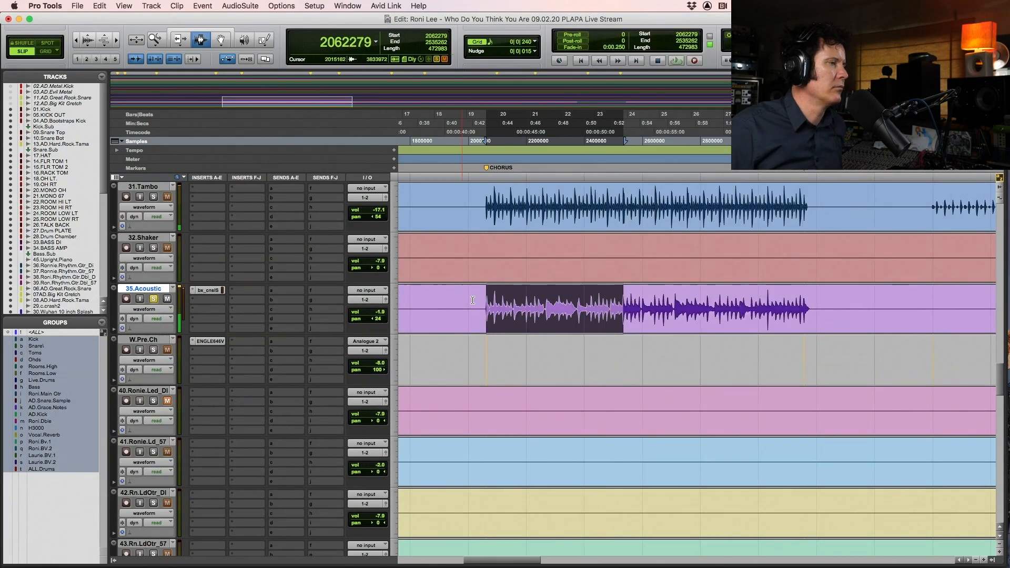
# Switch to Grid mode, place the playback start at the chorus at sample 2063077, and listen to the soloed mix
pyautogui.click(483, 301)
pyautogui.press('F4')
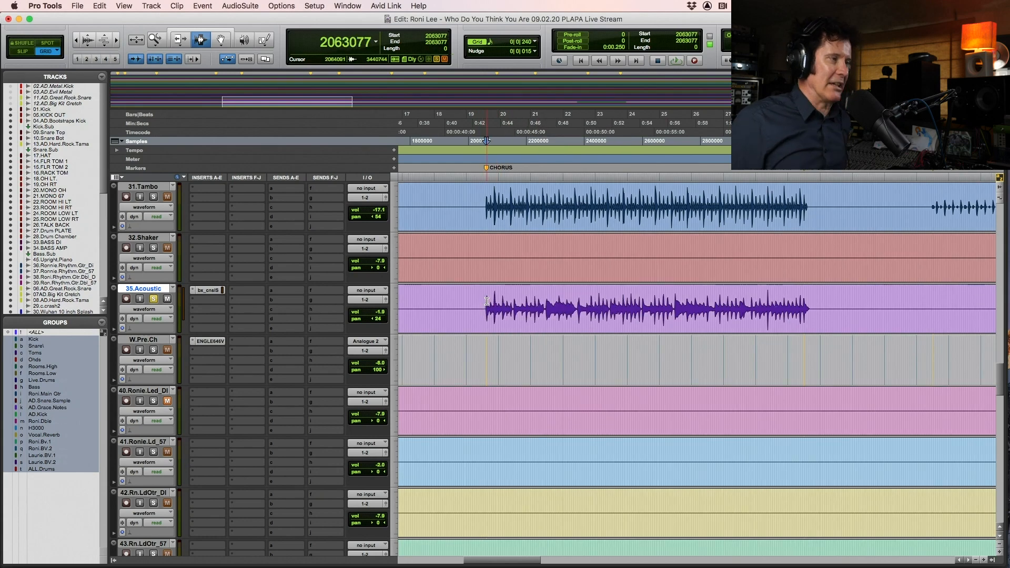
pyautogui.press('space')
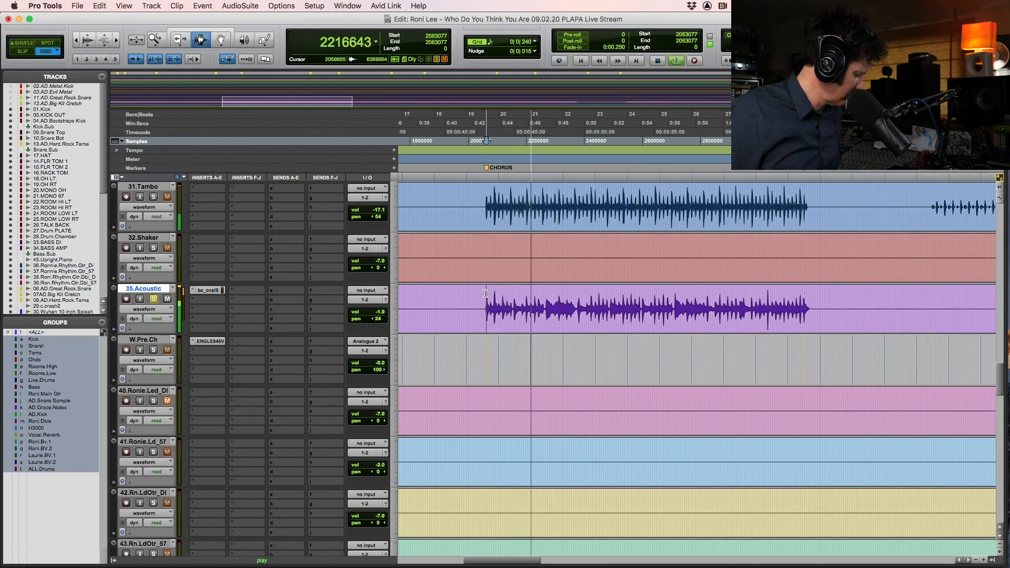
pyautogui.press('r')
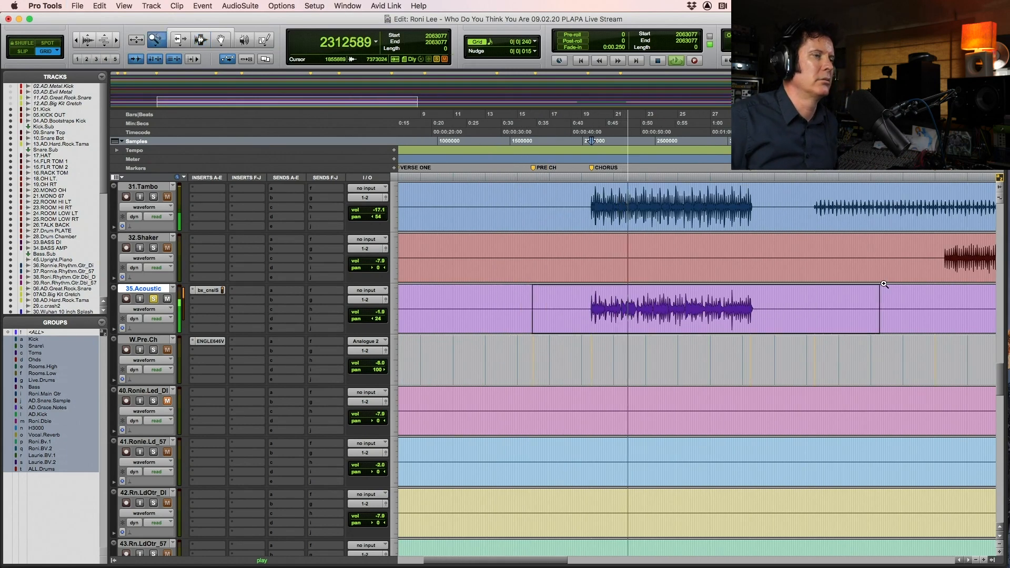
pyautogui.press('t')
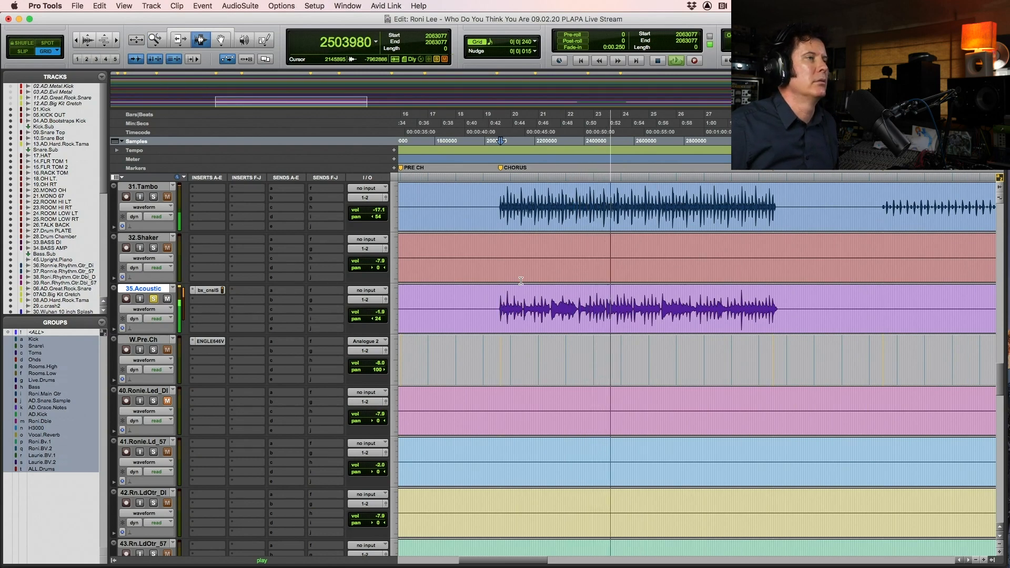
pyautogui.press('space')
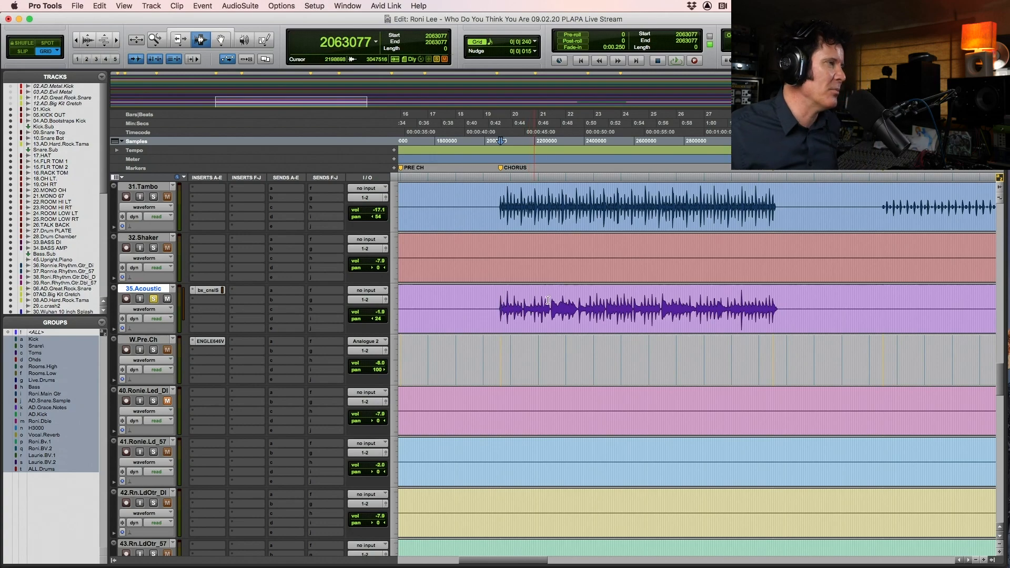
# Place the edit cursor just before the chorus at sample 2042308 on the kick track and find the snare tracks
pyautogui.click(500, 197)
pyautogui.scroll(8, 504, 211)
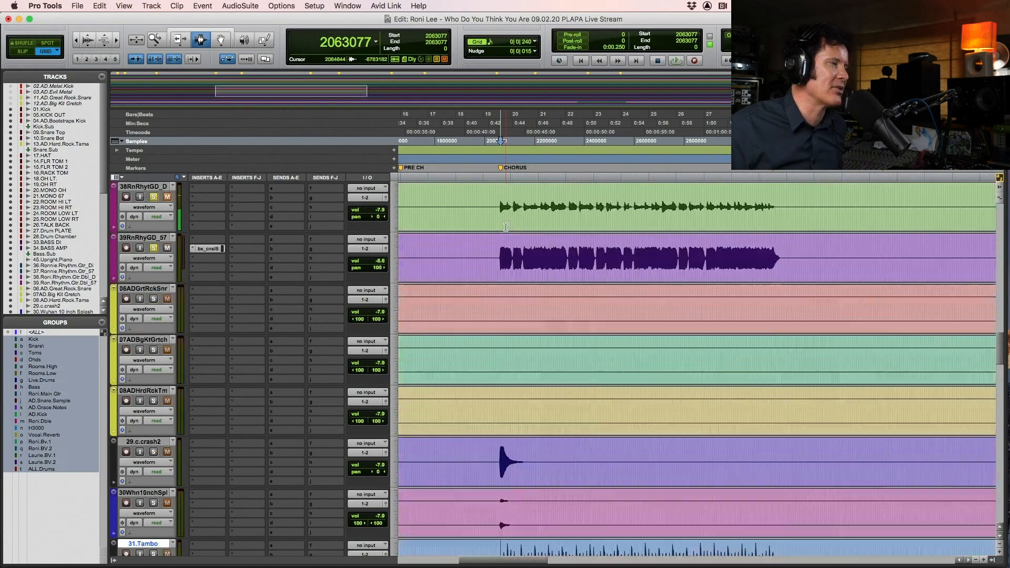
pyautogui.scroll(10, 506, 228)
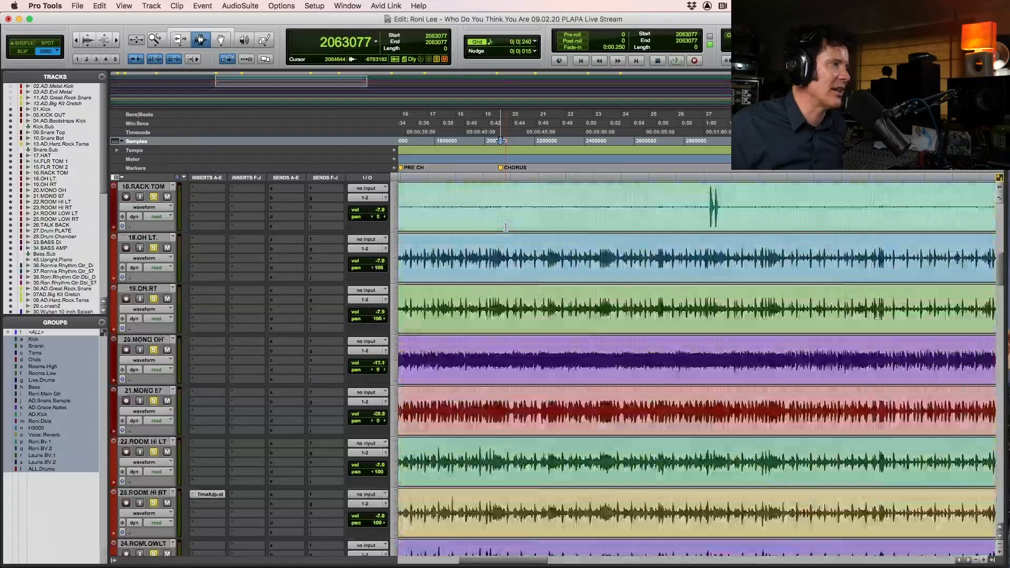
pyautogui.scroll(4, 505, 228)
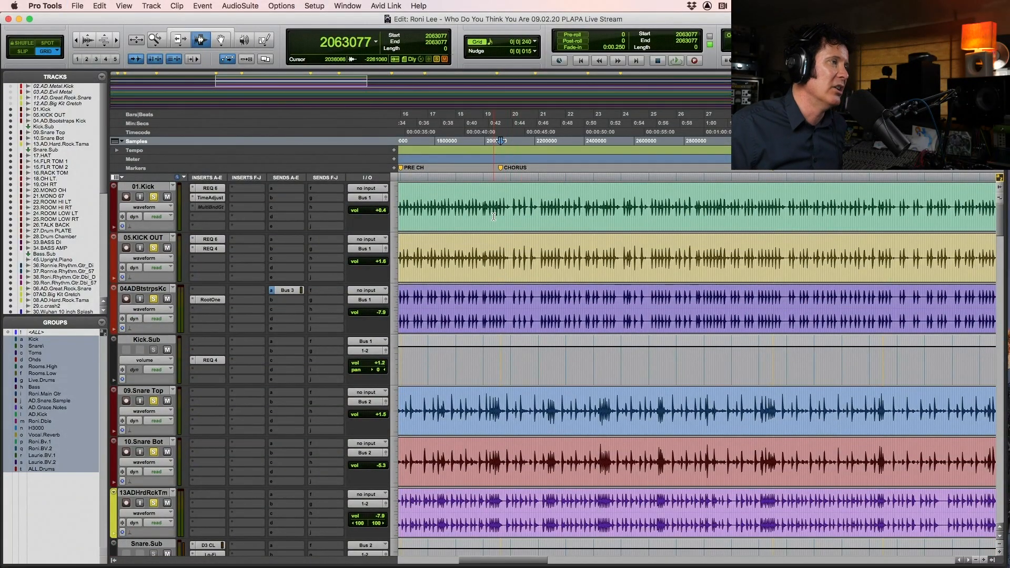
pyautogui.click(494, 216)
pyautogui.scroll(-3, 518, 278)
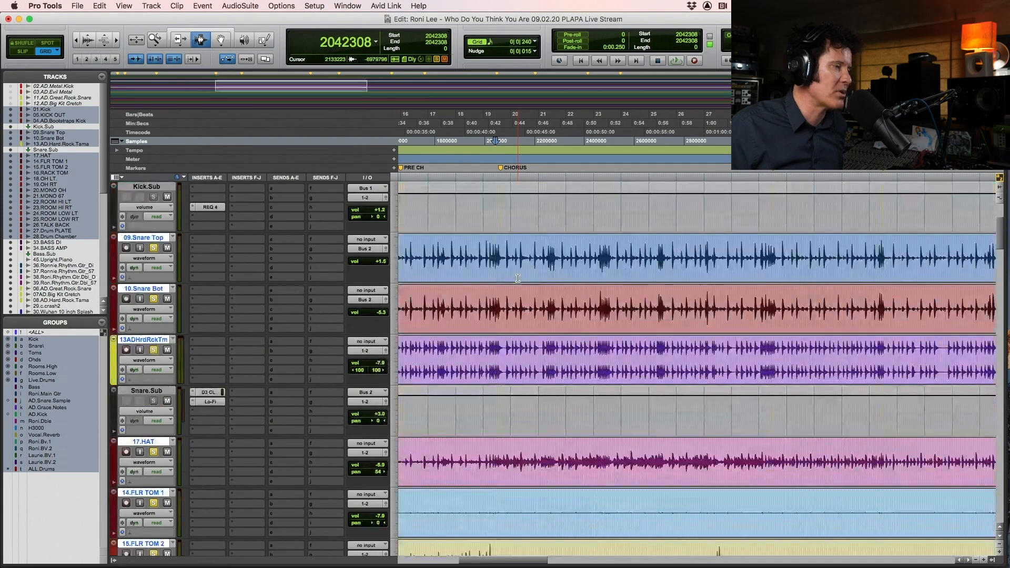
pyautogui.scroll(-3, 517, 278)
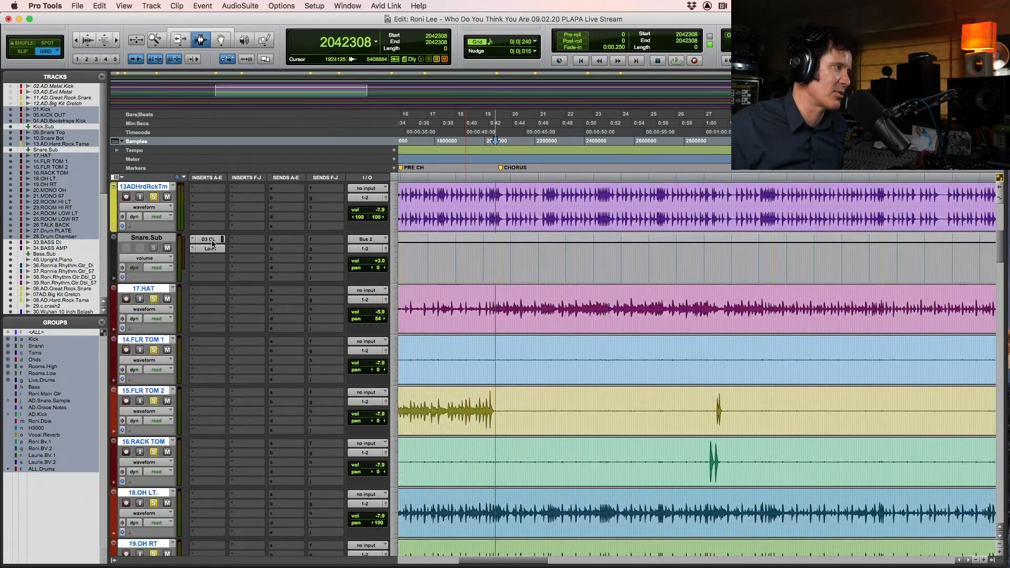
pyautogui.scroll(3, 329, 280)
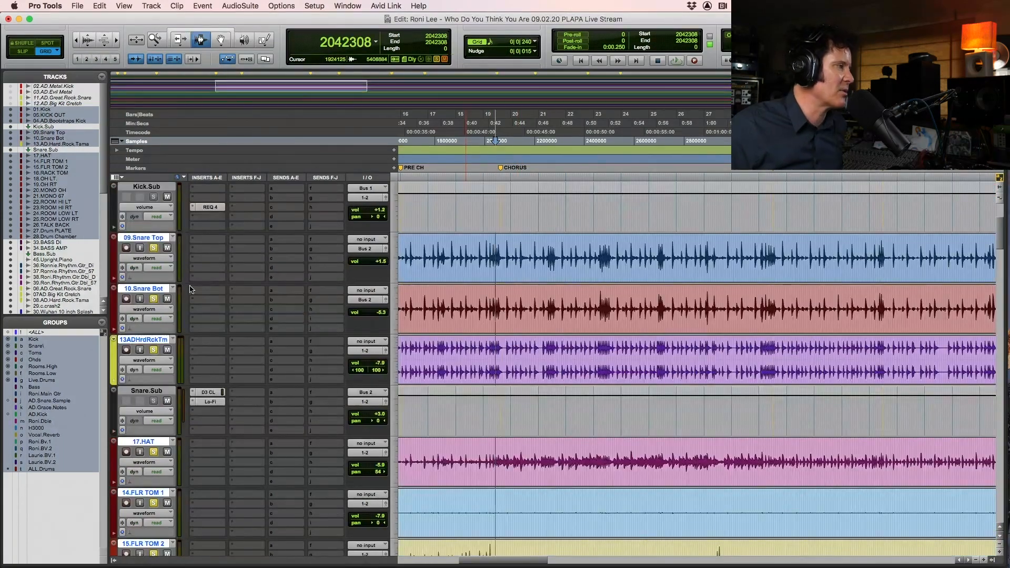
pyautogui.click(206, 240)
pyautogui.moveTo(232, 240)
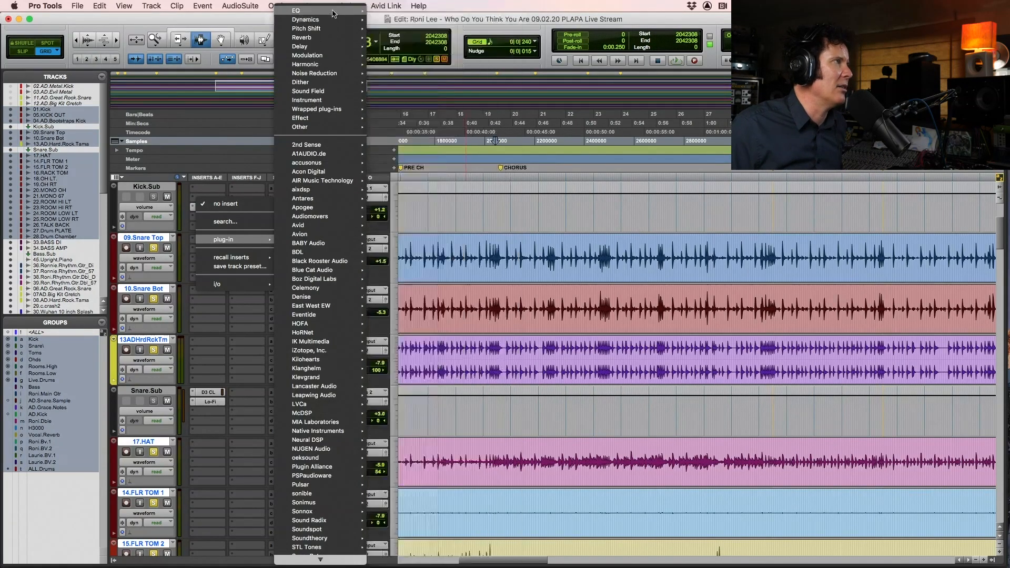
pyautogui.moveTo(330, 11)
pyautogui.scroll(-12, 449, 384)
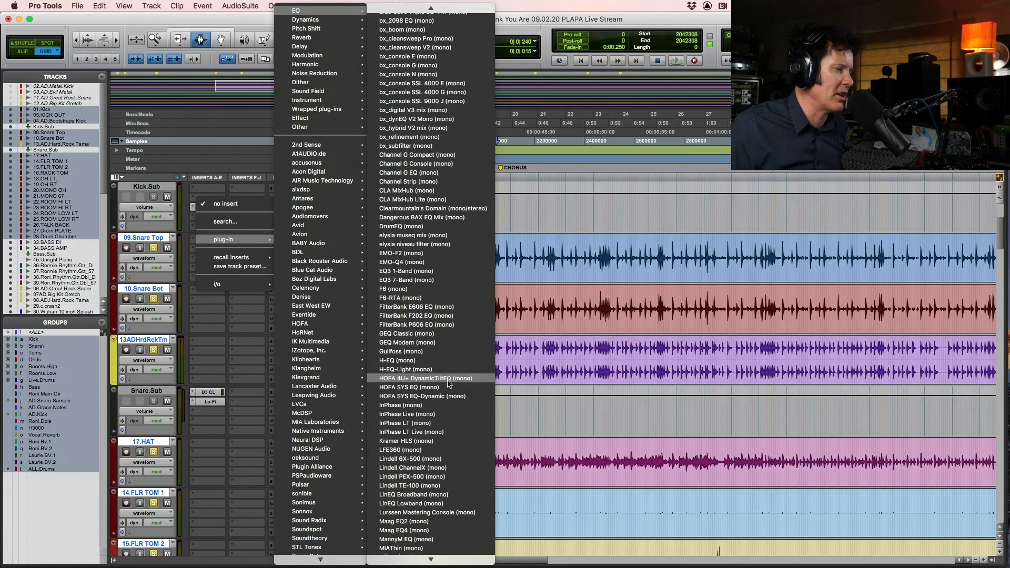
pyautogui.click(794, 195)
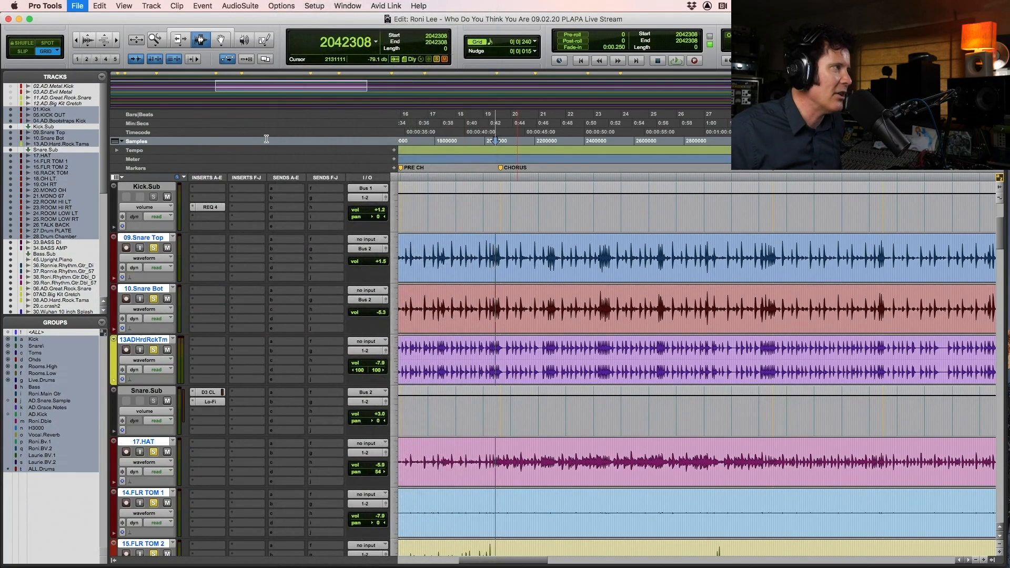
# Insert an EQ3 7-Band equalizer on the Snare Top track and move its window so more of its controls are accessible
pyautogui.click(210, 242)
pyautogui.moveTo(210, 245)
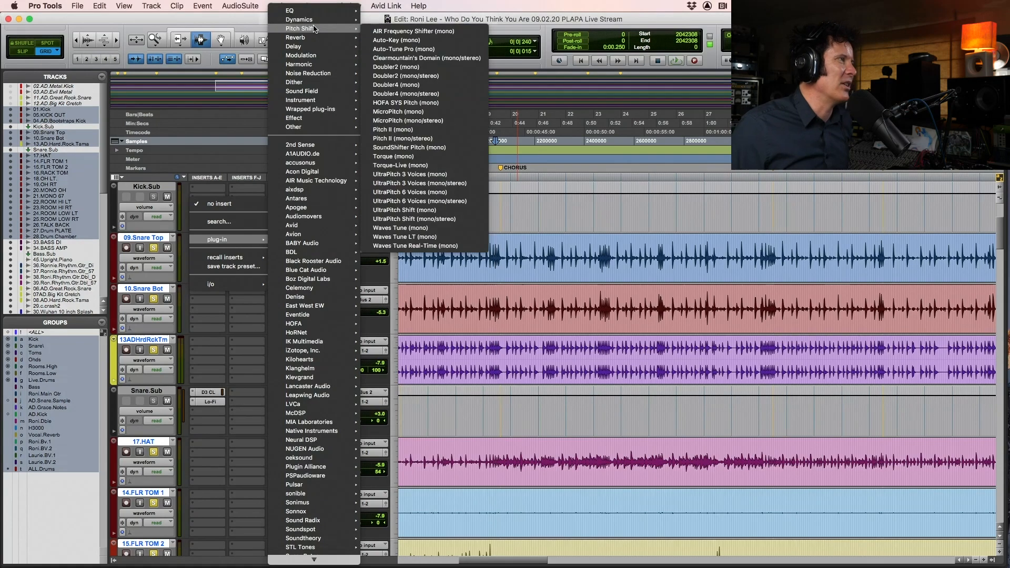
pyautogui.moveTo(315, 225)
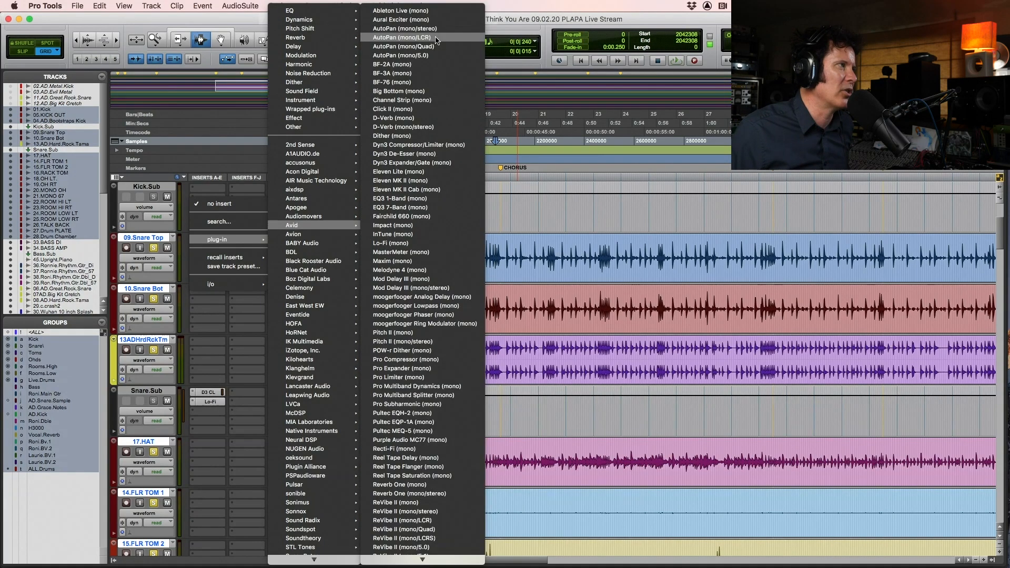
pyautogui.scroll(-4, 419, 290)
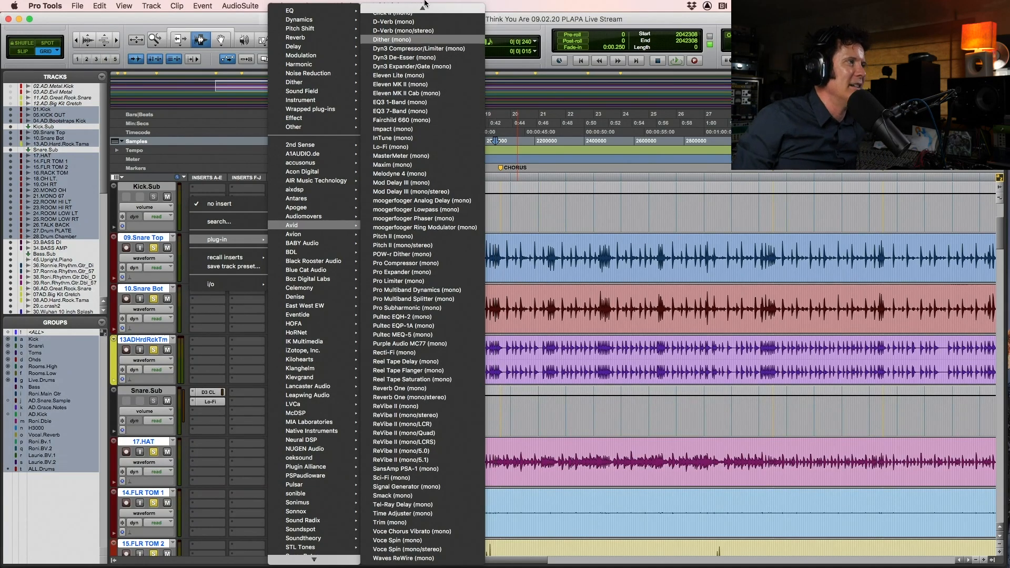
pyautogui.moveTo(404, 4)
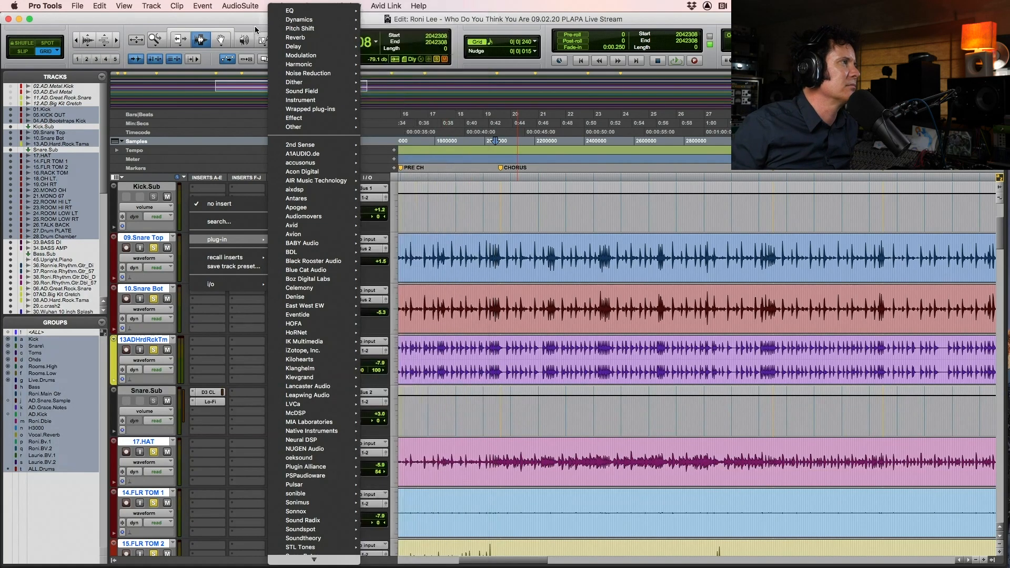
pyautogui.moveTo(297, 12)
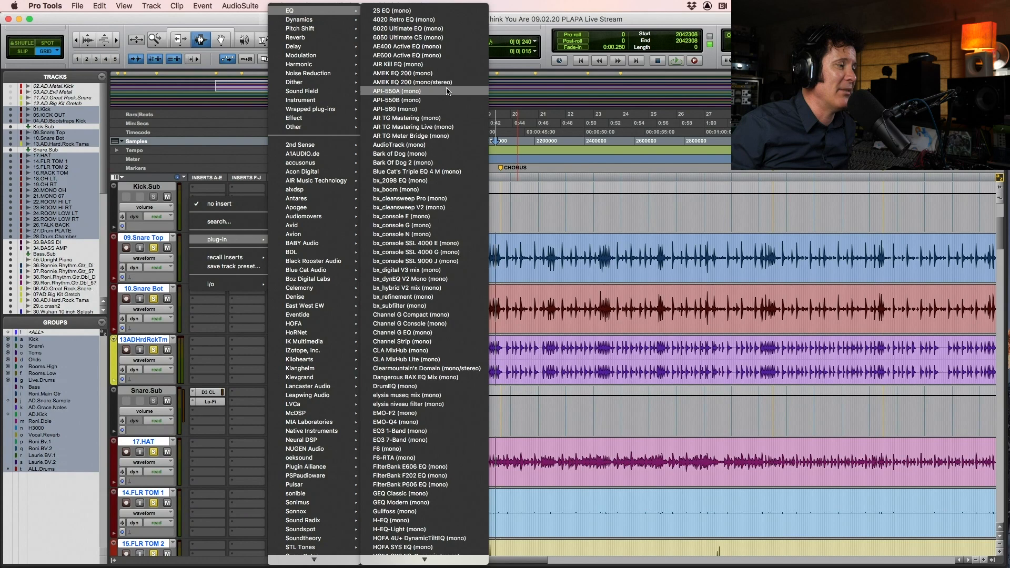
pyautogui.click(430, 440)
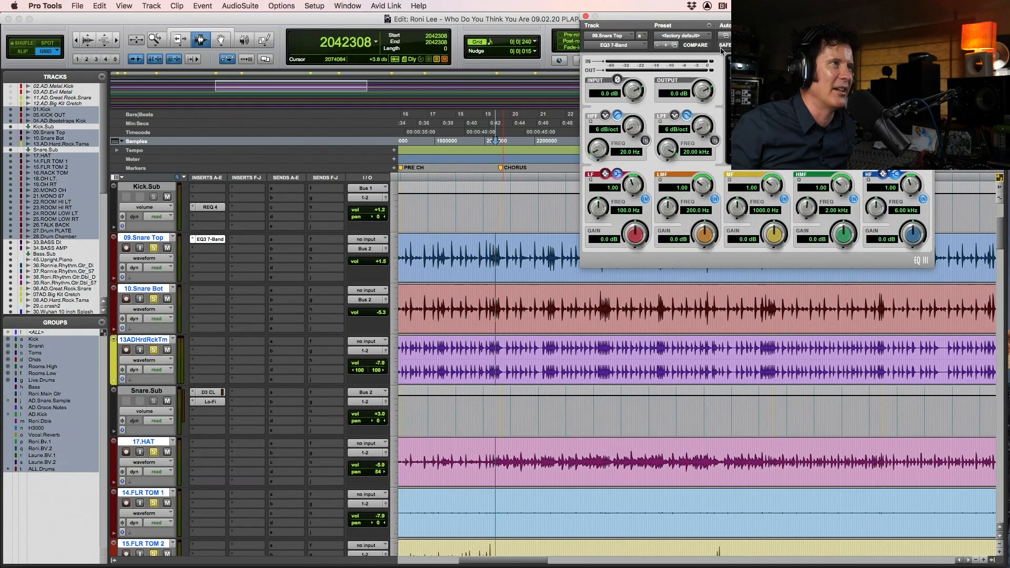
pyautogui.moveTo(717, 20); pyautogui.dragTo(604, 45)
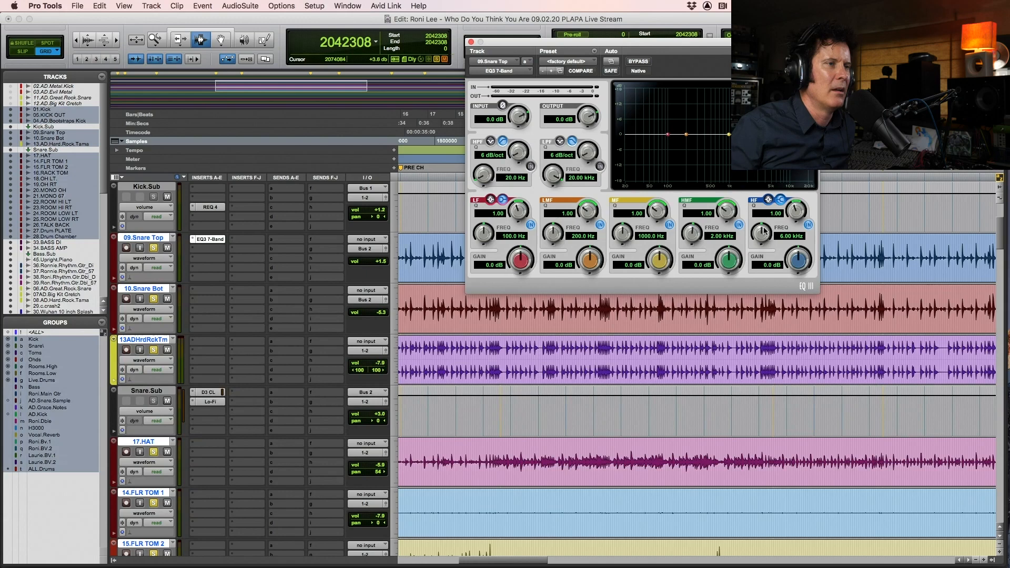
# During playback, boost Snare Top's high band 4.5 dB at 6.57 kHz with Q 0.64 and its low band 2.9 dB at 143.6 Hz
pyautogui.press('space')
pyautogui.moveTo(763, 238); pyautogui.dragTo(764, 235)
pyautogui.moveTo(800, 263); pyautogui.dragTo(801, 253)
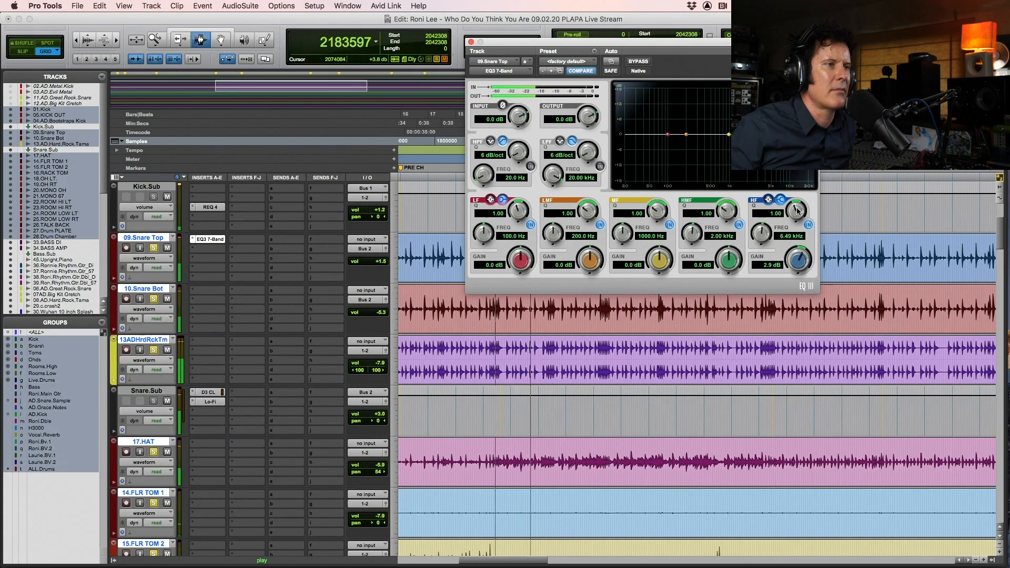
pyautogui.moveTo(794, 212); pyautogui.dragTo(801, 257)
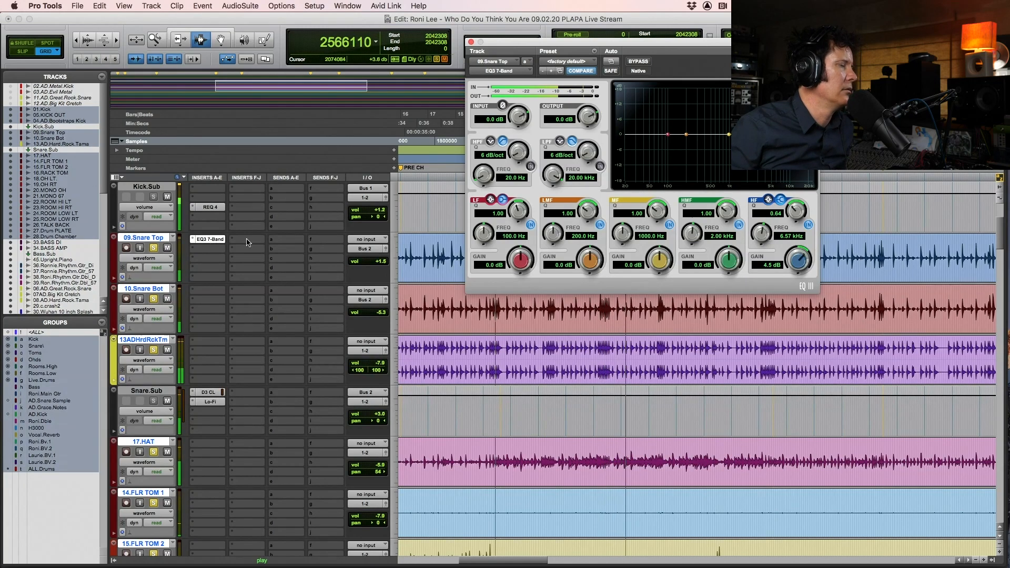
pyautogui.moveTo(484, 234); pyautogui.dragTo(484, 227)
pyautogui.moveTo(523, 261); pyautogui.dragTo(484, 232)
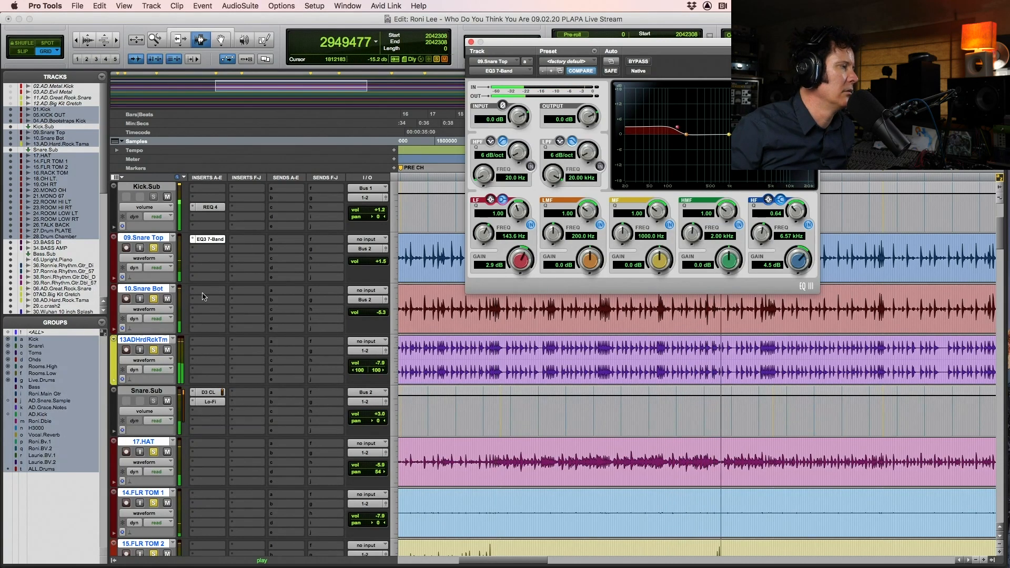
# Copy Snare Top's EQ3 7-Band to the Snare Bot track, stop playback and save the session
pyautogui.moveTo(212, 242); pyautogui.dragTo(208, 291)
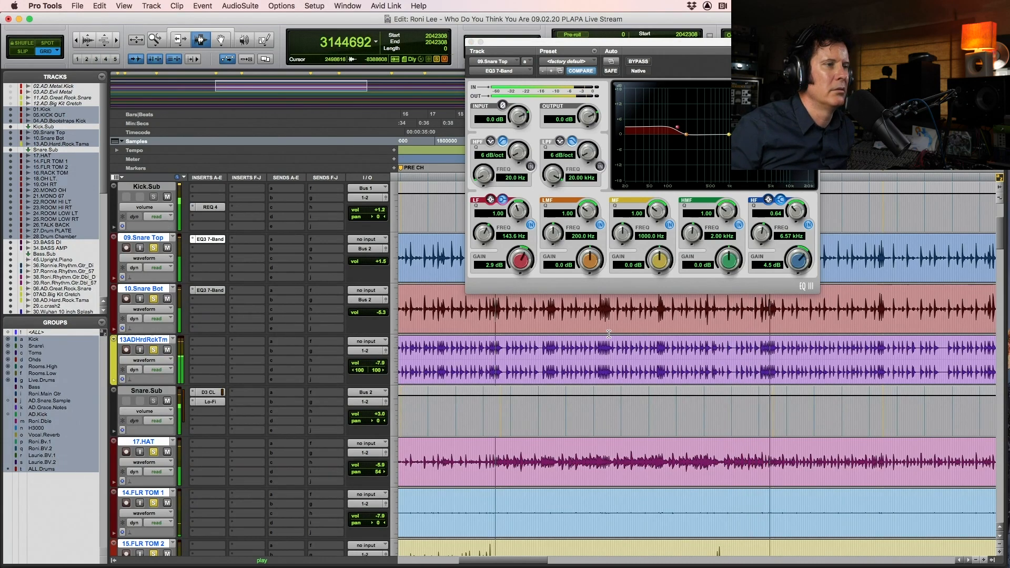
pyautogui.press('space')
pyautogui.press('super+s')
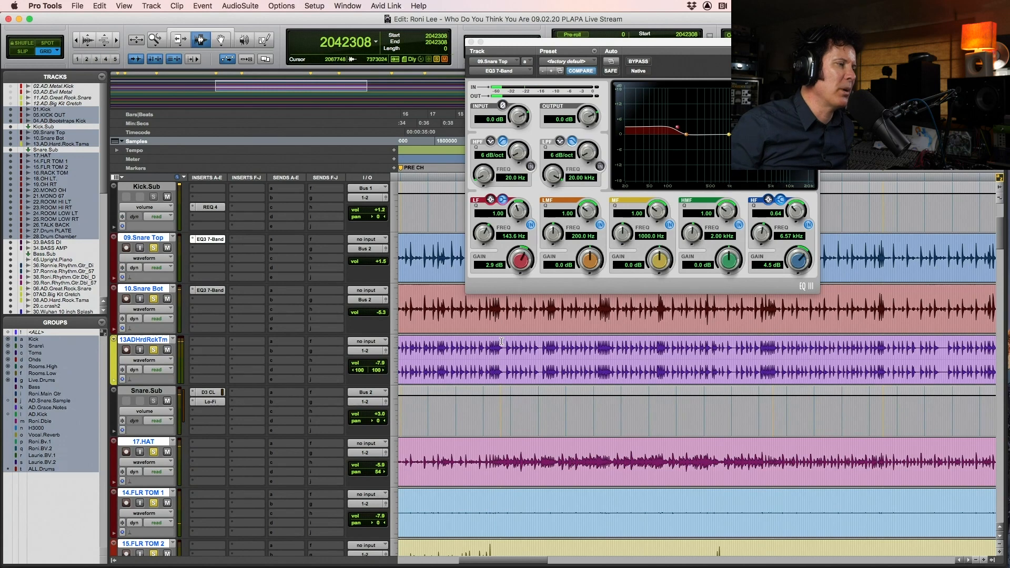
# Place the playback start at the chorus at sample 2063077, save the session, and listen to the equalized snare tracks in the mix
pyautogui.click(502, 345)
pyautogui.click(499, 346)
pyautogui.click(503, 346)
pyautogui.press('super+s')
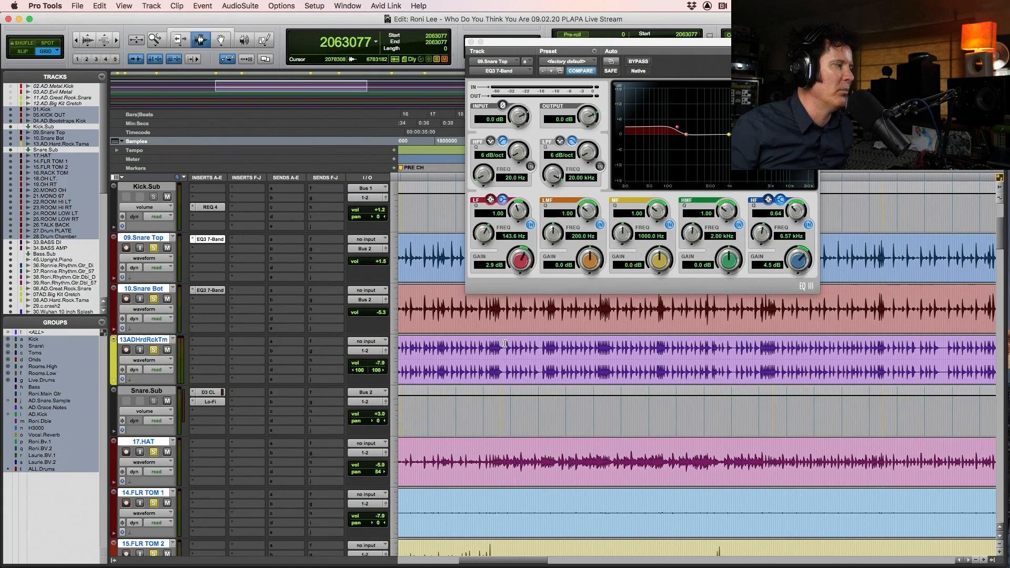
pyautogui.press('space')
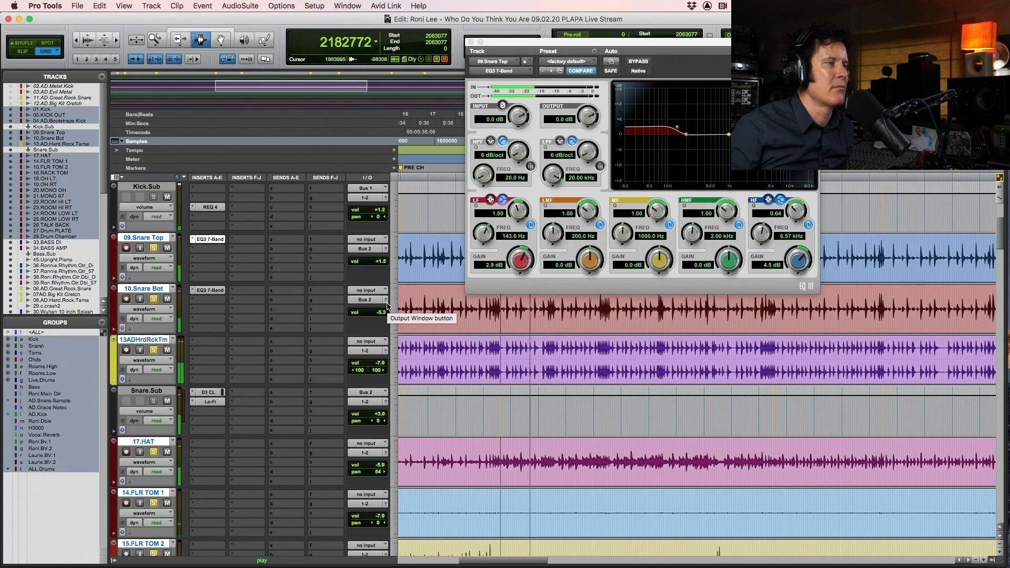
pyautogui.press('space')
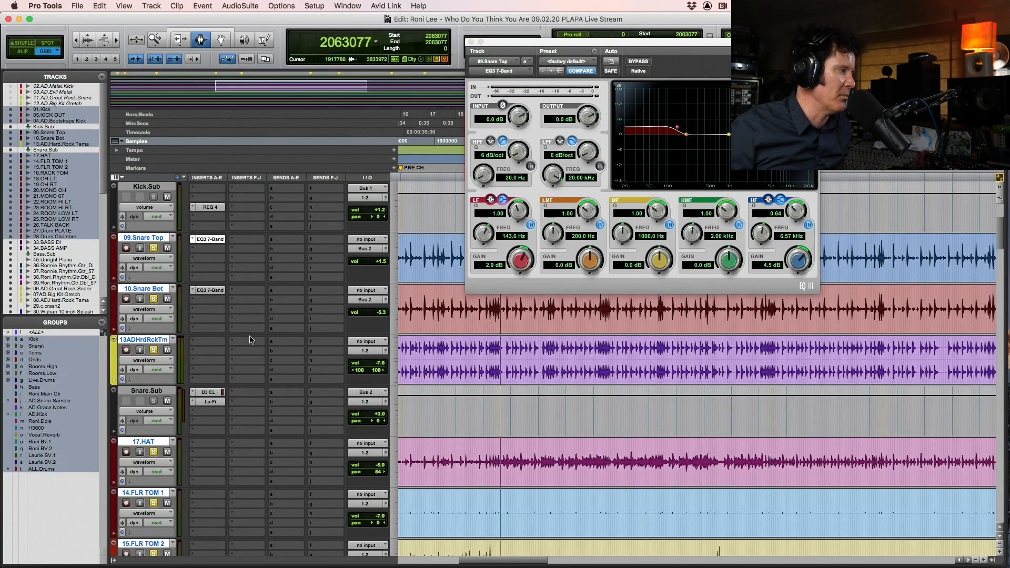
# Copy the EQ3 7-Band from Snare Bot to the insert below Lo-Fi on Snare.Sub and listen to the chorus
pyautogui.moveTo(212, 292); pyautogui.dragTo(210, 414)
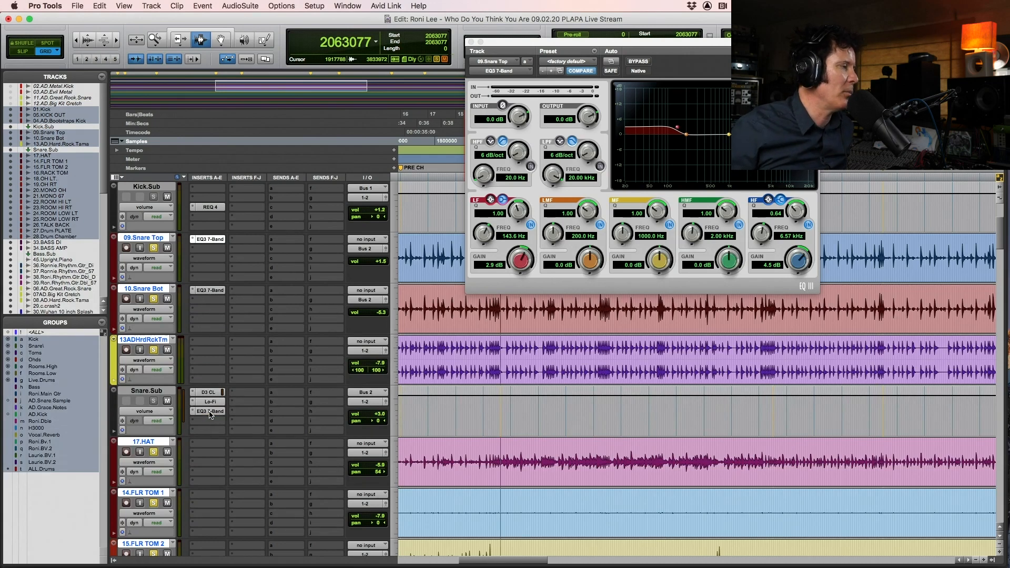
pyautogui.press('space')
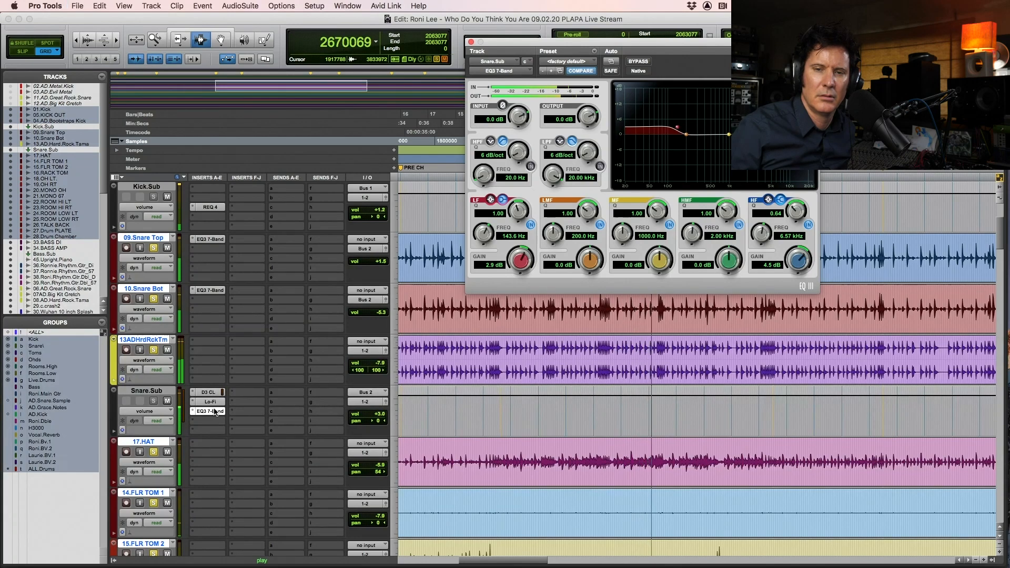
pyautogui.press('space')
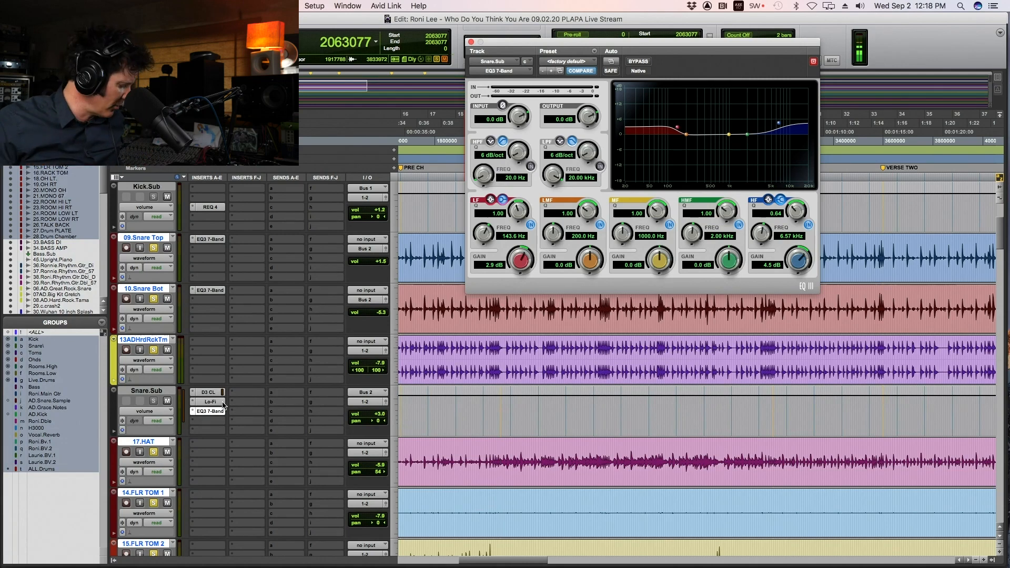
# Play the opening of the chorus twice to judge the snare with the submix EQ
pyautogui.press('space')
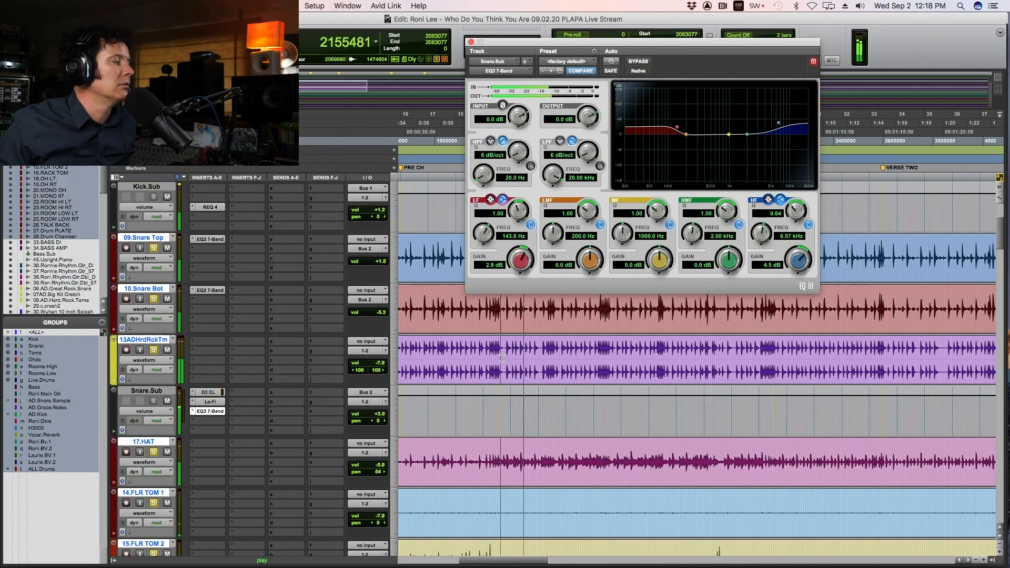
pyautogui.press('space')
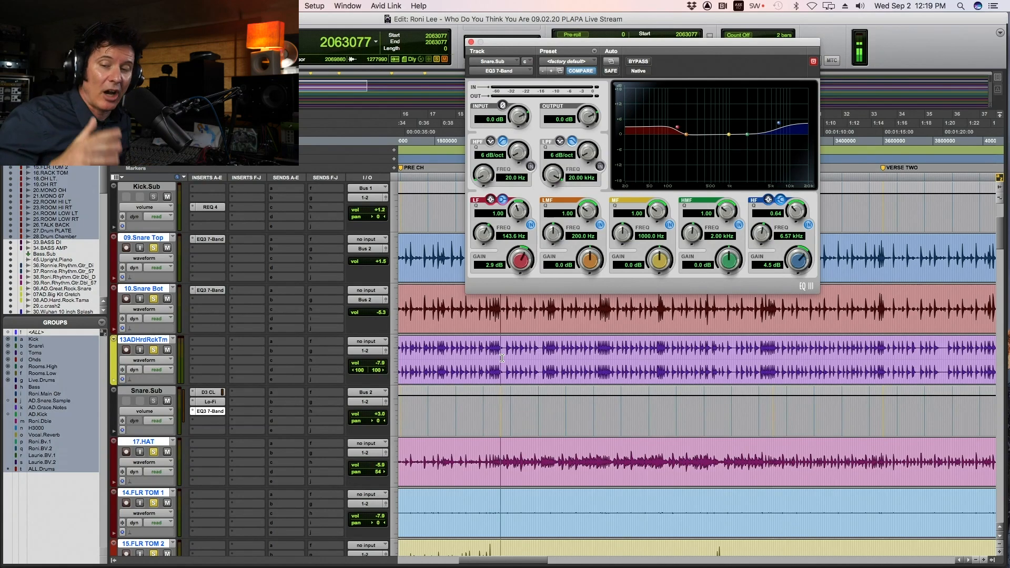
pyautogui.press('space')
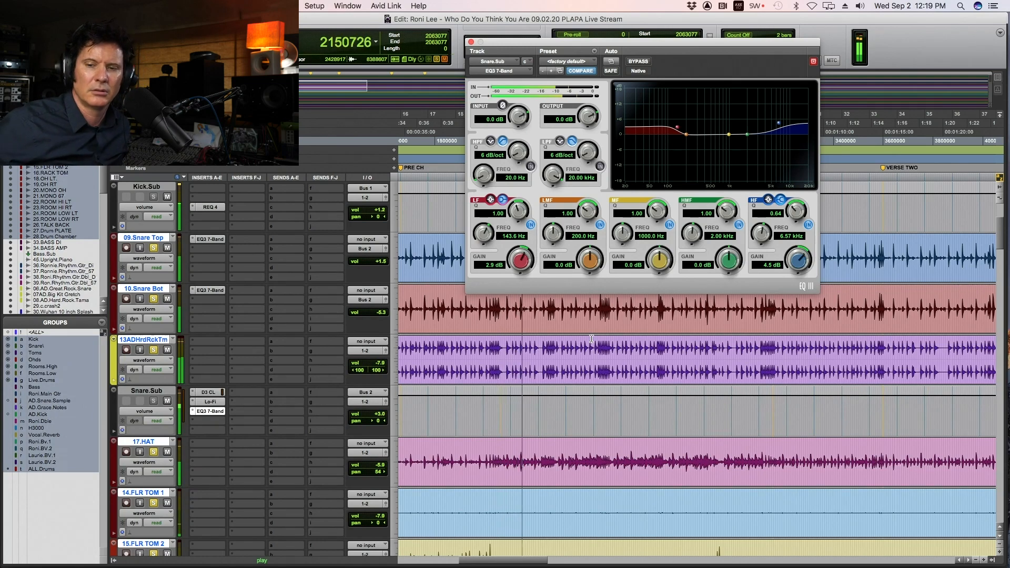
pyautogui.press('space')
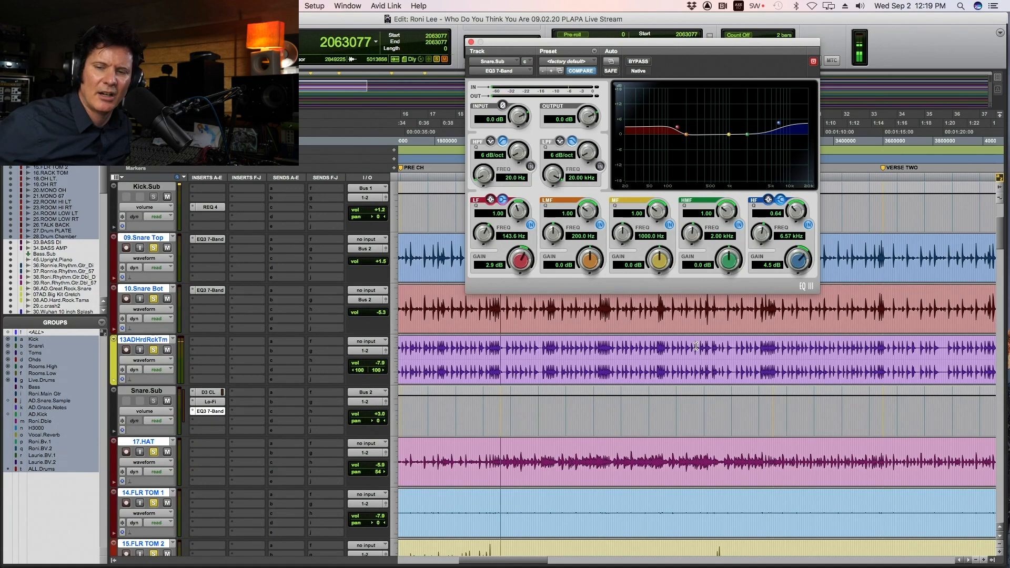
# Play the chorus and check the acoustic guitar's volume and its bx_console SSL 4000 E equalizer settings, closing the plug-in window
pyautogui.scroll(-6, 620, 408)
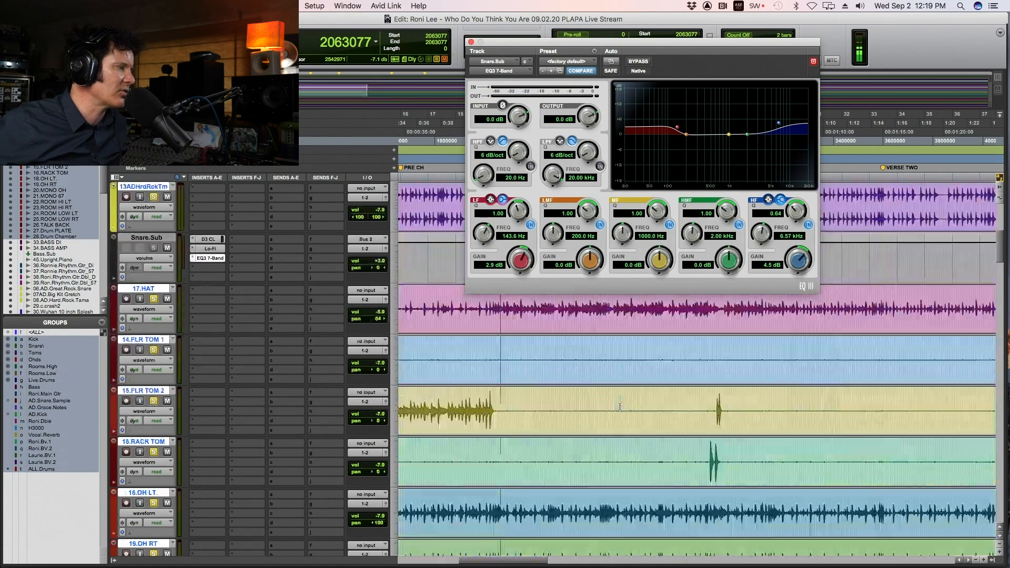
pyautogui.press('space')
pyautogui.scroll(-8, 620, 407)
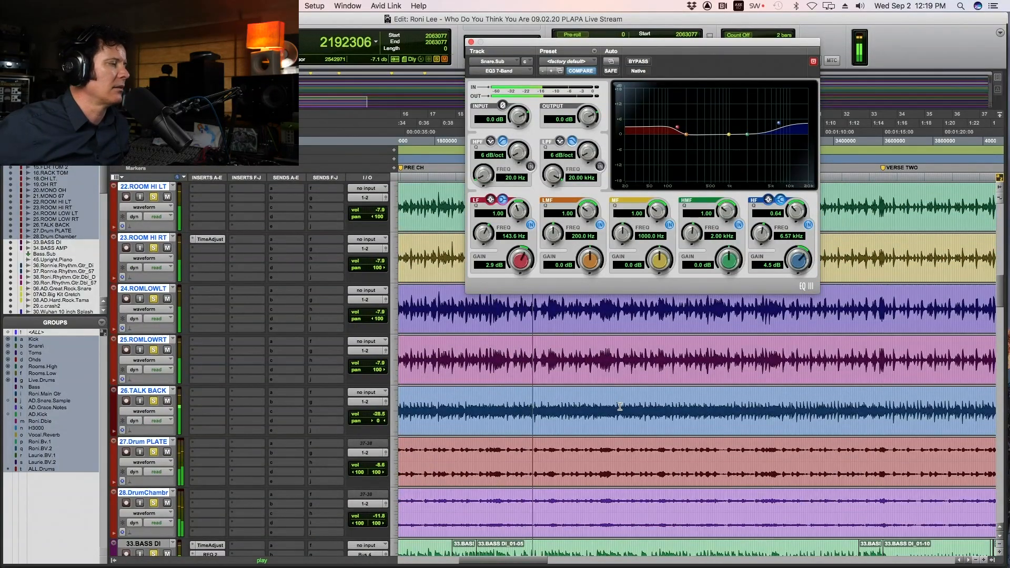
pyautogui.scroll(-3, 620, 406)
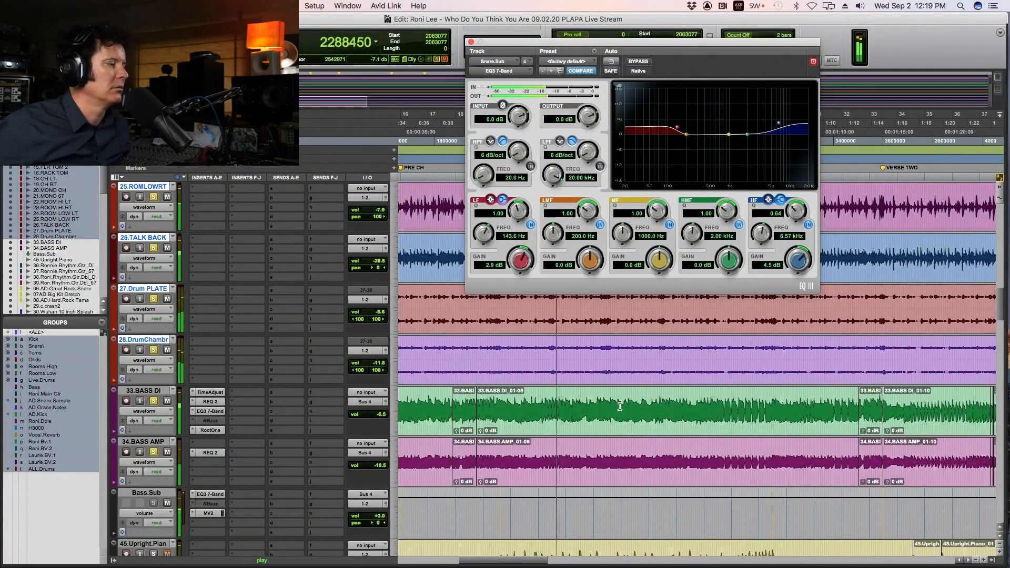
pyautogui.scroll(-10, 590, 437)
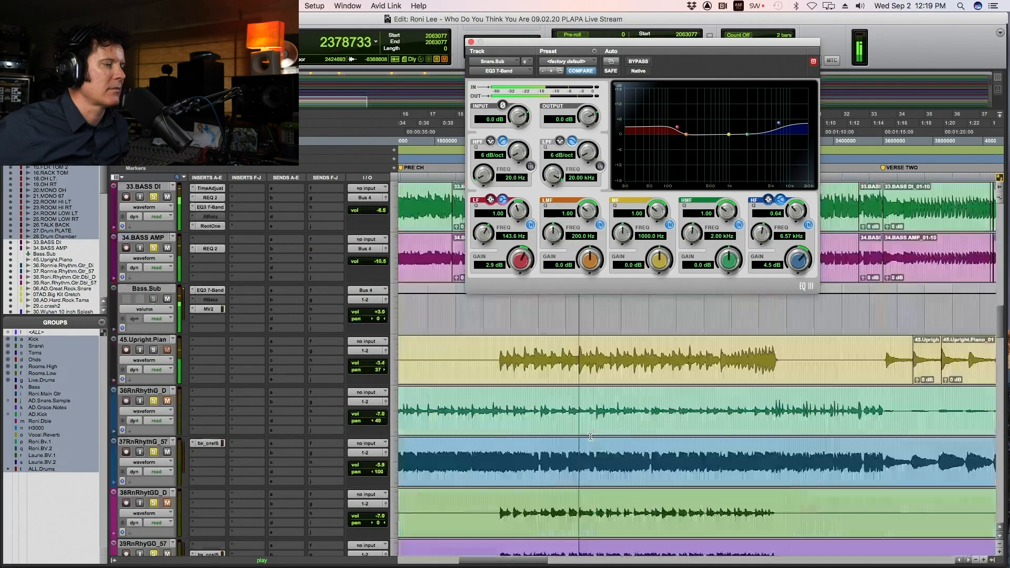
pyautogui.scroll(-4, 590, 437)
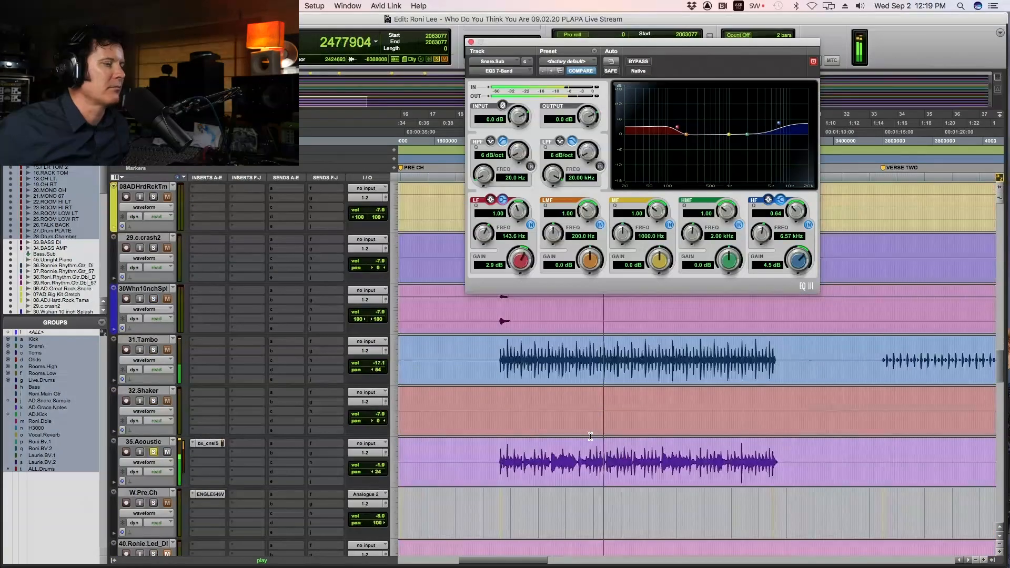
pyautogui.click(375, 465)
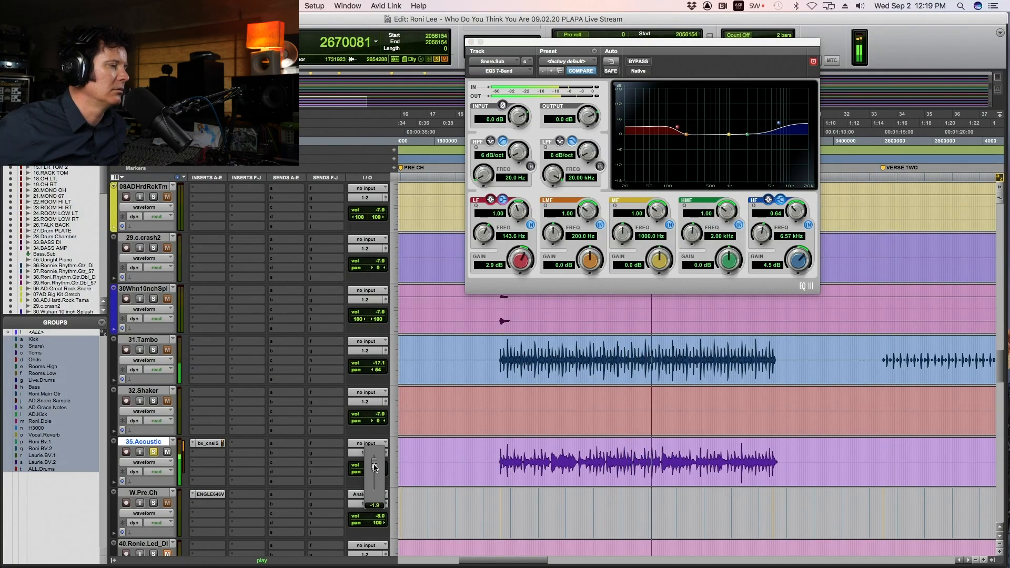
pyautogui.click(209, 443)
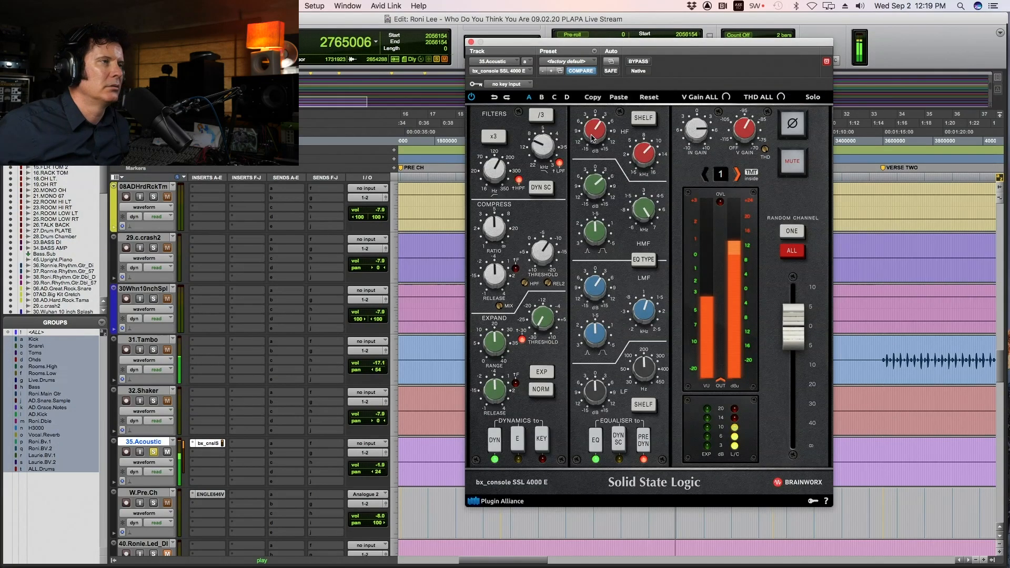
pyautogui.moveTo(590, 182)
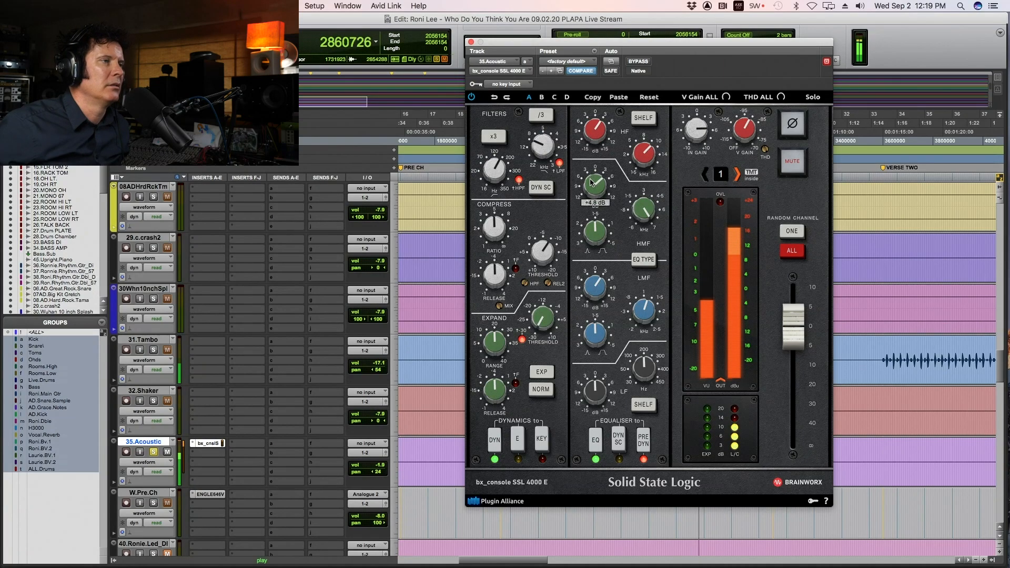
pyautogui.click(471, 42)
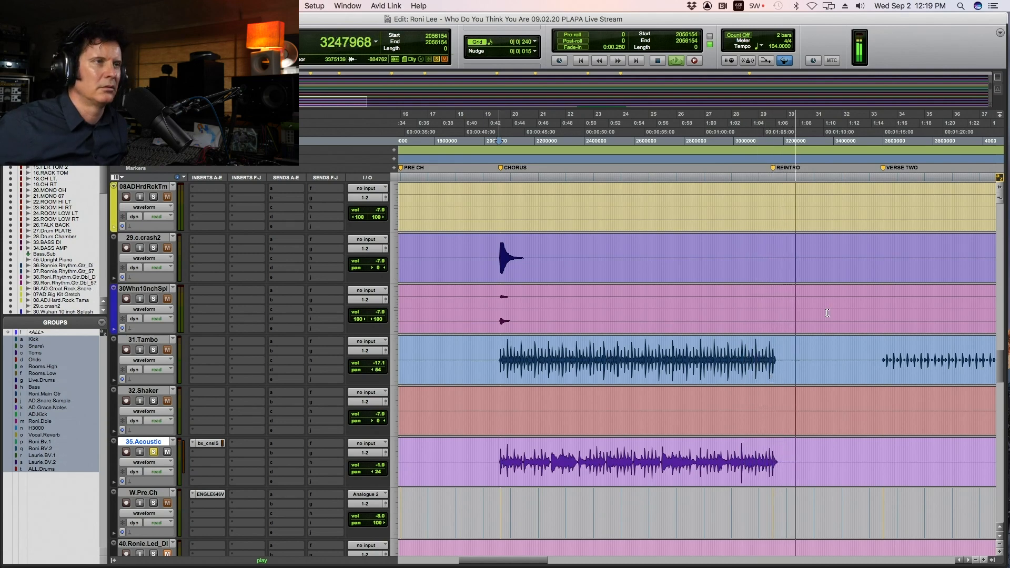
# Place the playback start just before the re-intro at sample 3122308 and play the section with the bass and rhythm guitars
pyautogui.press('super+bracketleft')
pyautogui.scroll(6, 766, 363)
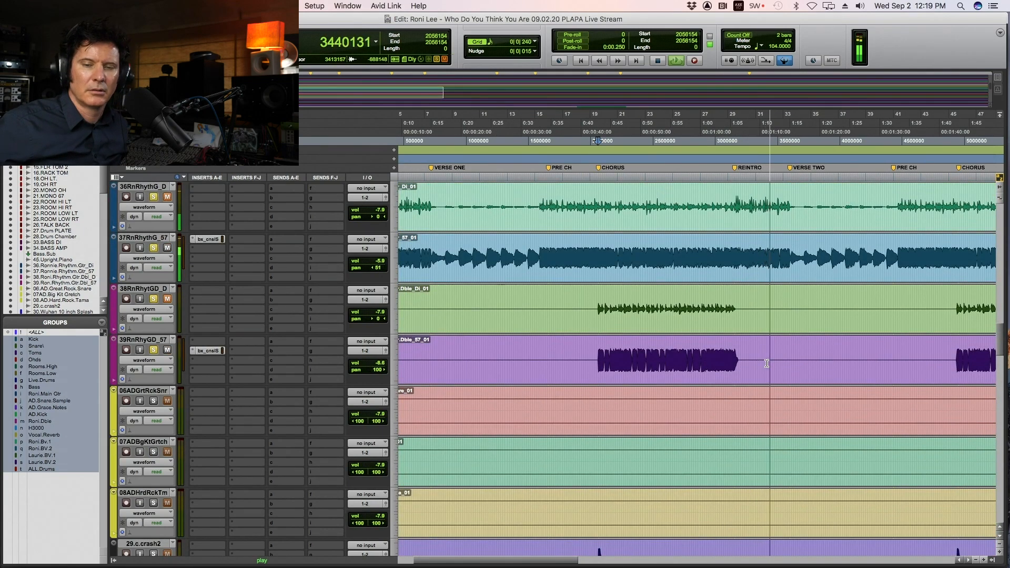
pyautogui.scroll(3, 767, 368)
pyautogui.press('space')
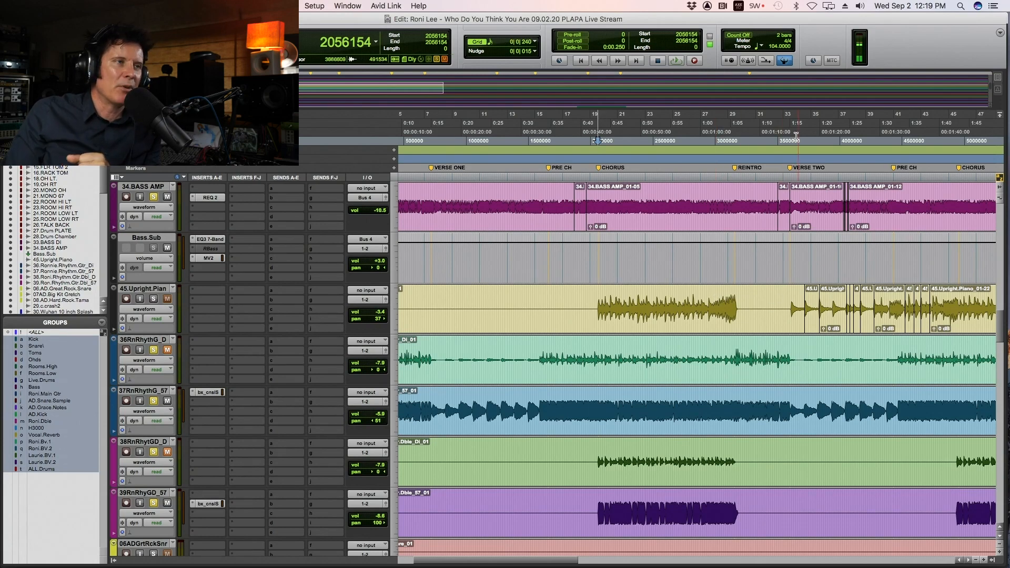
pyautogui.click(736, 195)
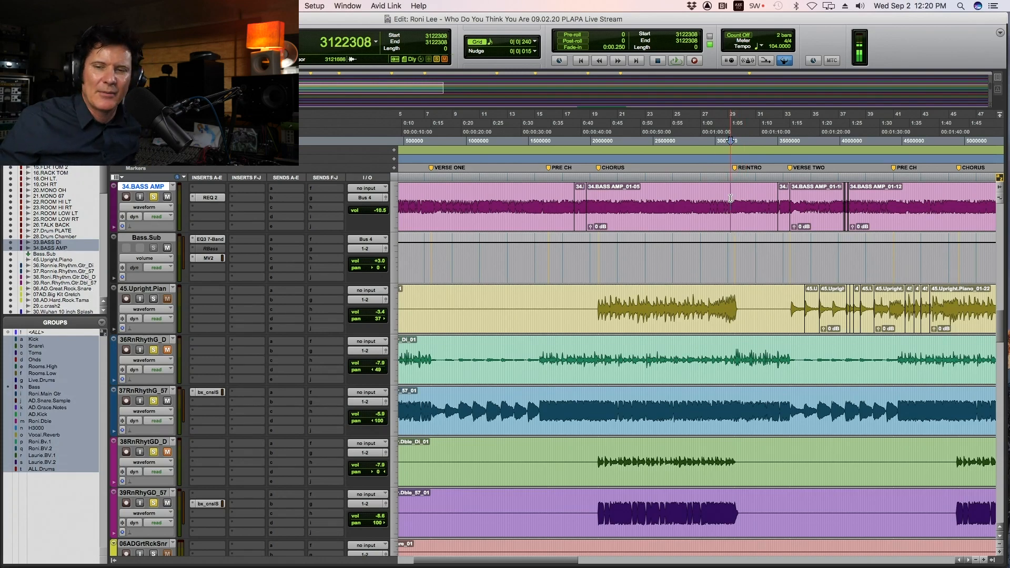
pyautogui.press('space')
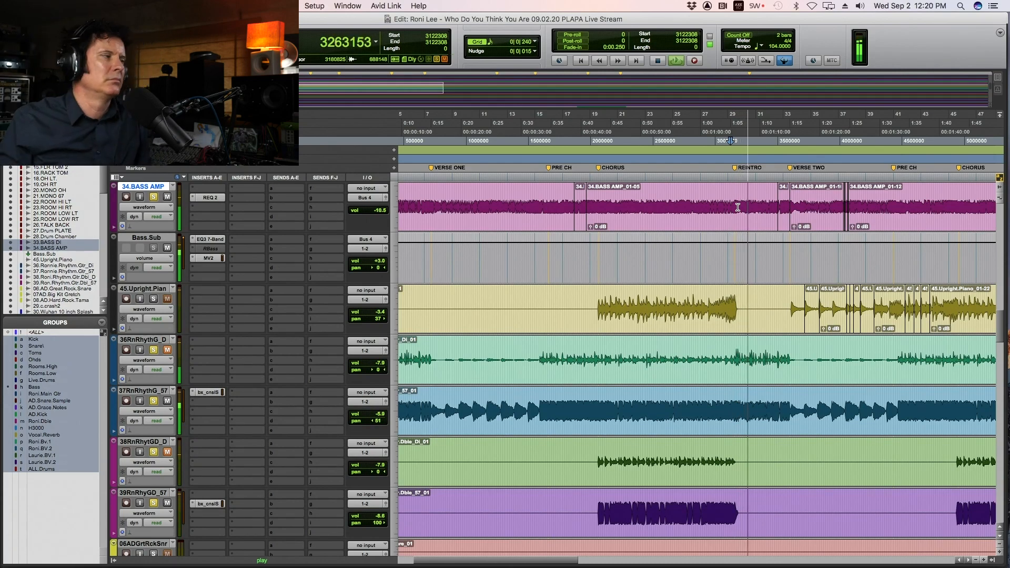
# Set the Thump subharmonics of RootOne on 33.BASS DI to -12.0 dB, replay the re-intro and close the plug-in window
pyautogui.scroll(1, 633, 261)
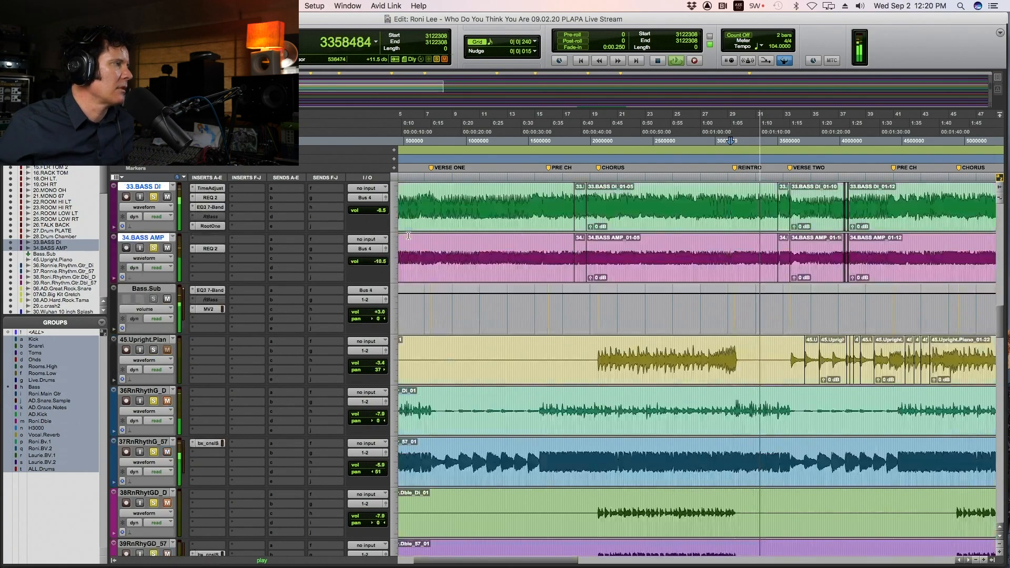
pyautogui.click(211, 227)
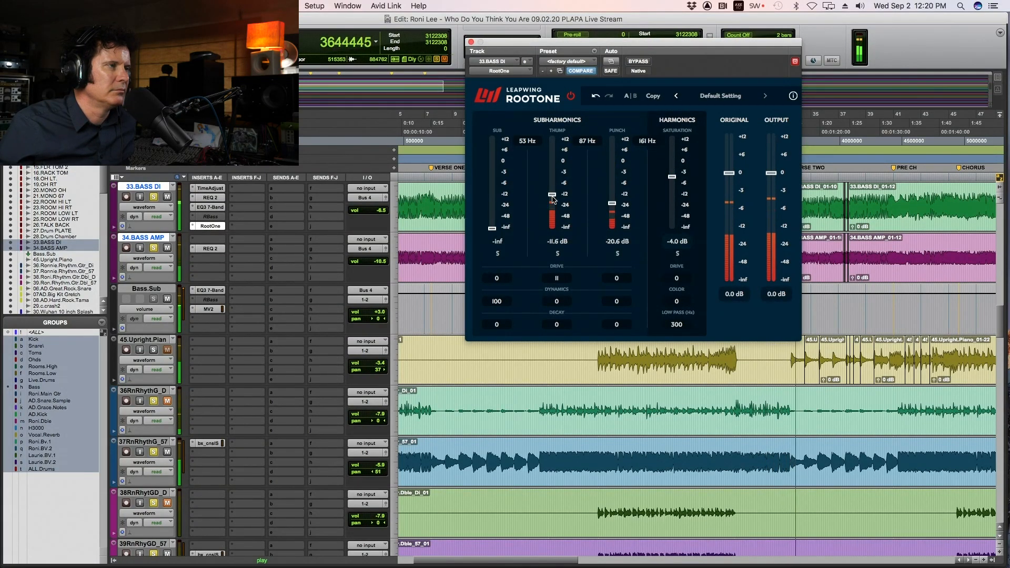
pyautogui.moveTo(553, 198); pyautogui.dragTo(554, 200)
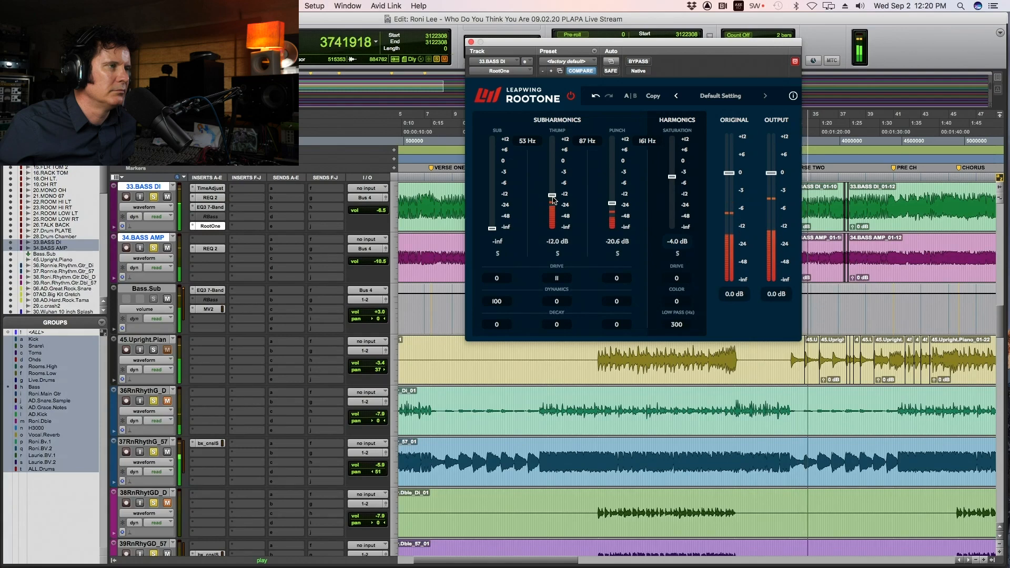
pyautogui.press('space')
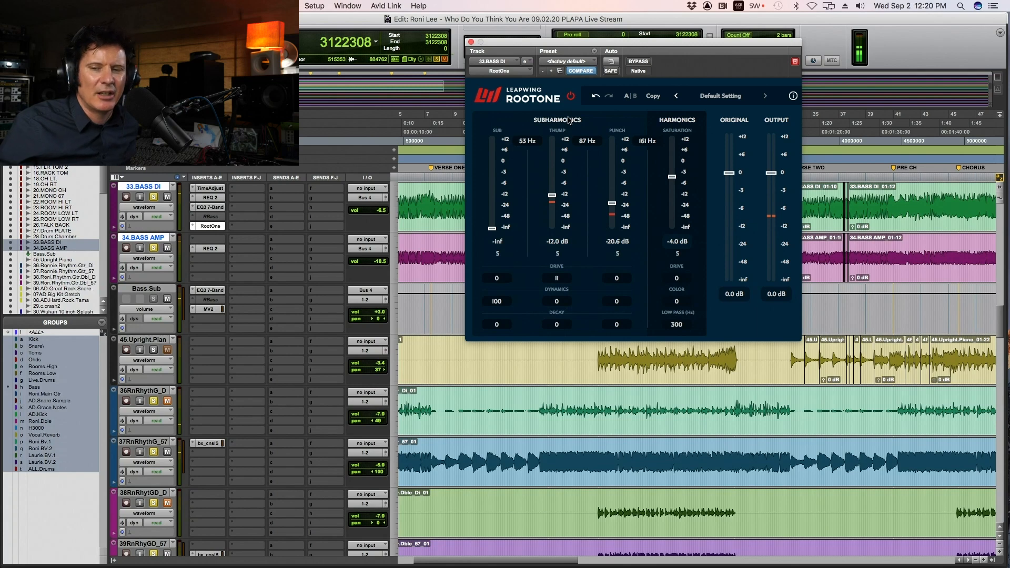
pyautogui.press('space')
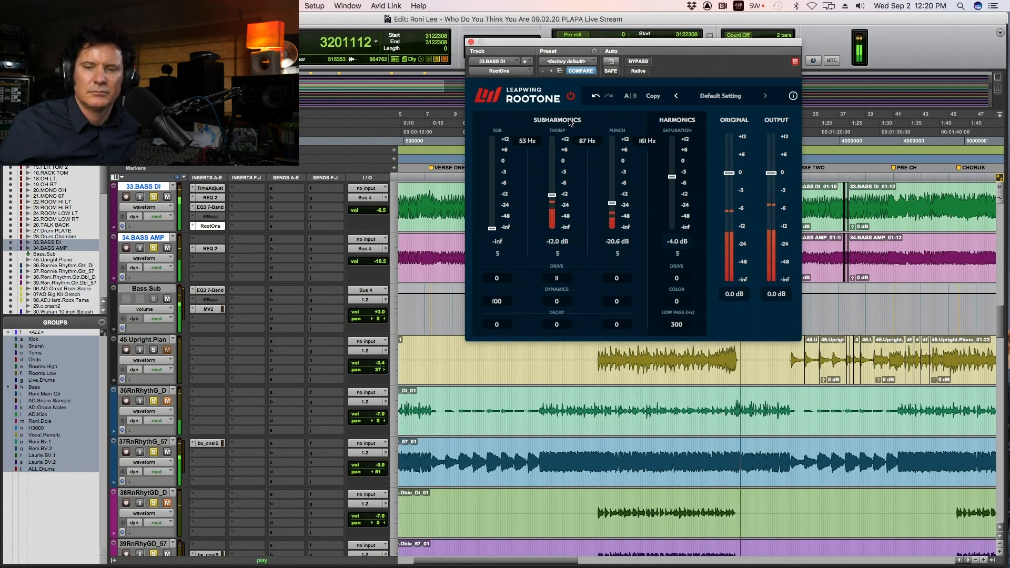
pyautogui.click(471, 42)
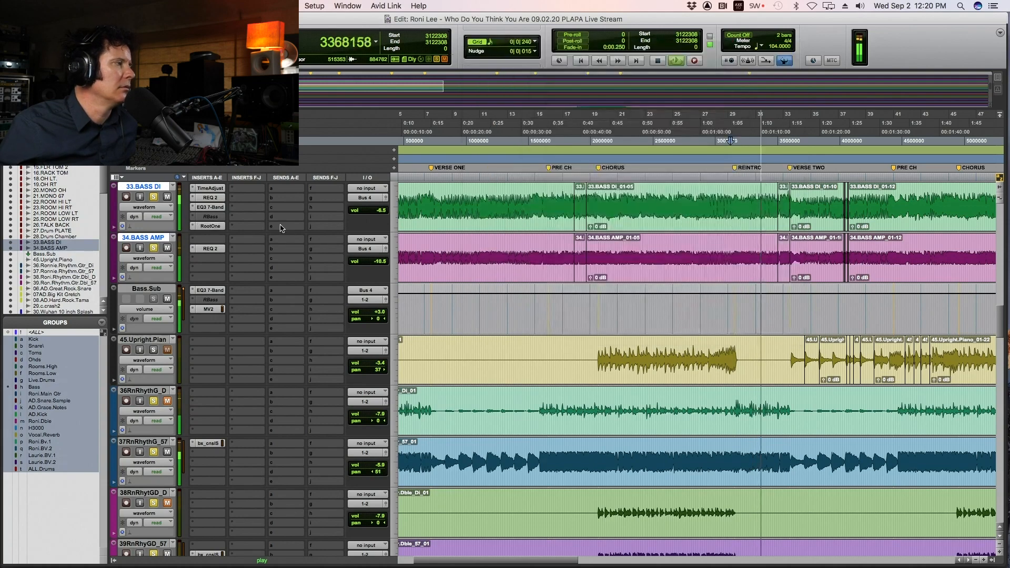
# Check the REQ 2 settings on 34.BASS AMP and the EQ3 7-Band settings on Bass.Sub during playback
pyautogui.click(210, 249)
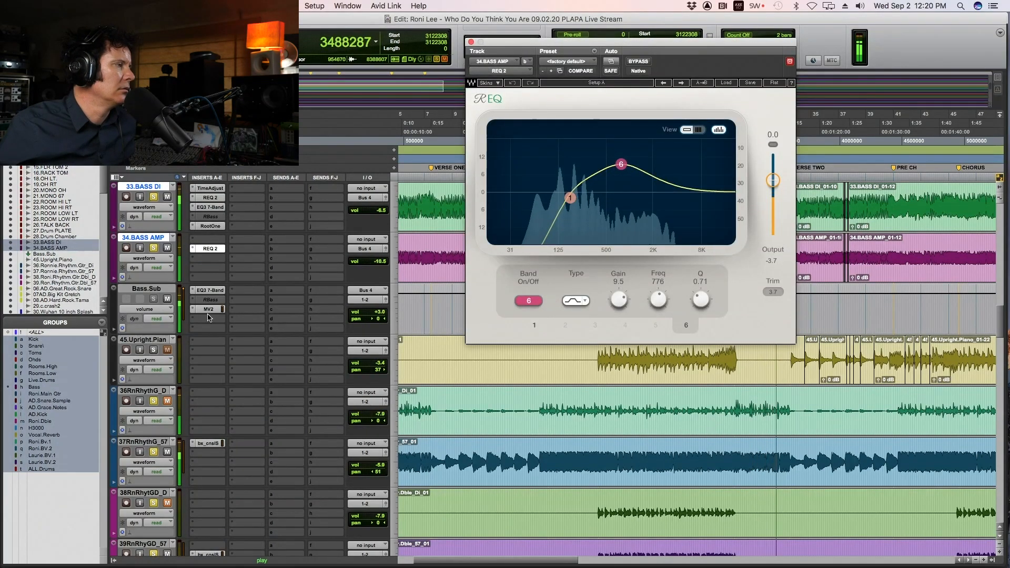
pyautogui.click(213, 291)
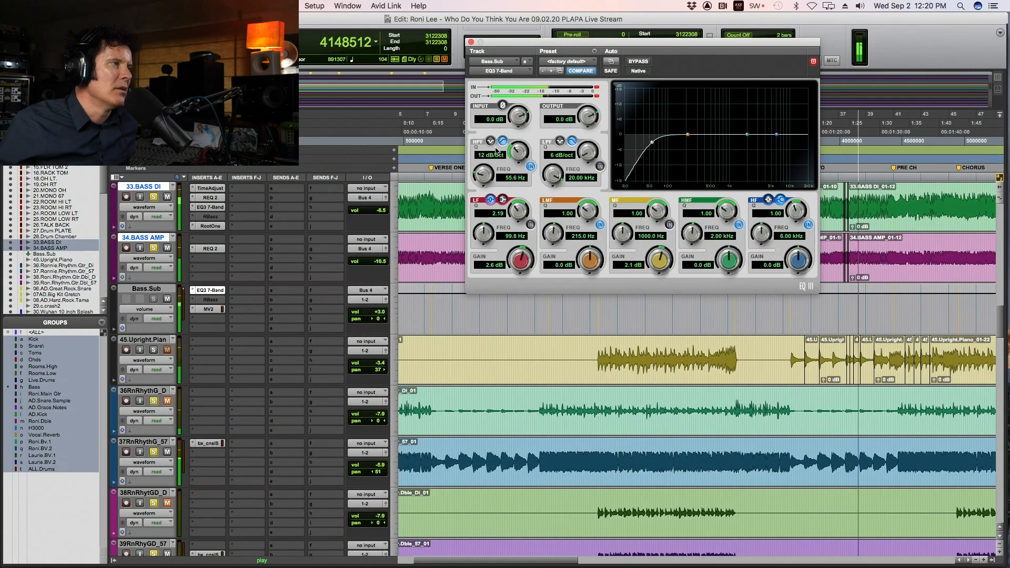
pyautogui.press('space')
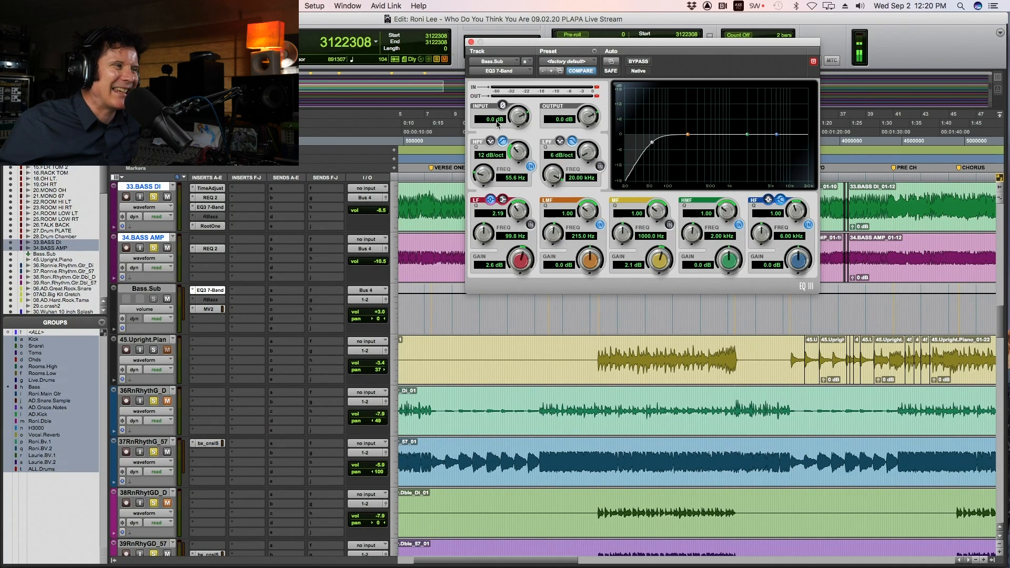
pyautogui.click(471, 42)
# Play from the re-intro and raise the Sub level of RootOne on the AD Bootstraps kick track to -5.5 dB
pyautogui.press('space')
pyautogui.scroll(5, 607, 221)
pyautogui.scroll(5, 606, 221)
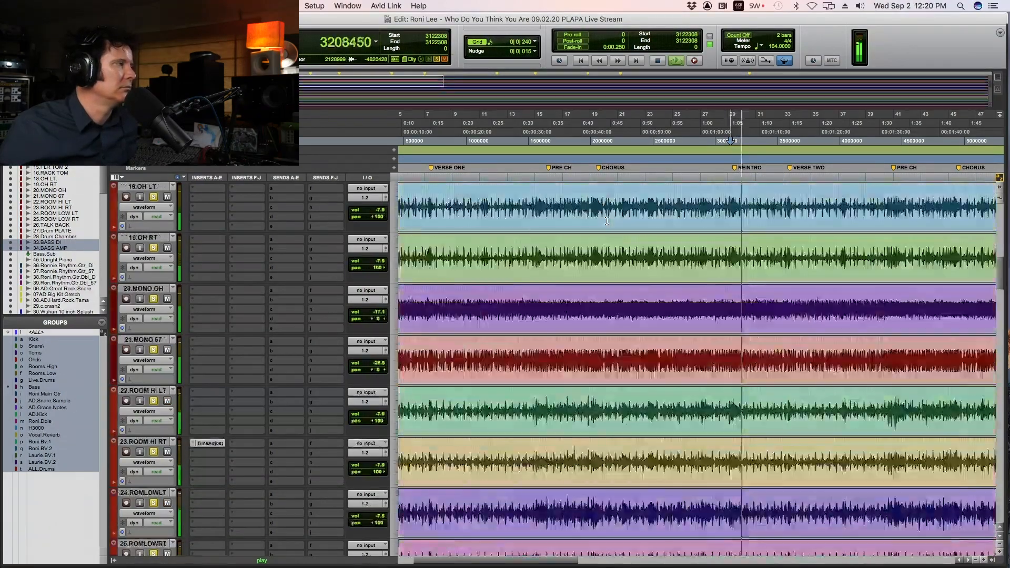
pyautogui.scroll(6, 606, 221)
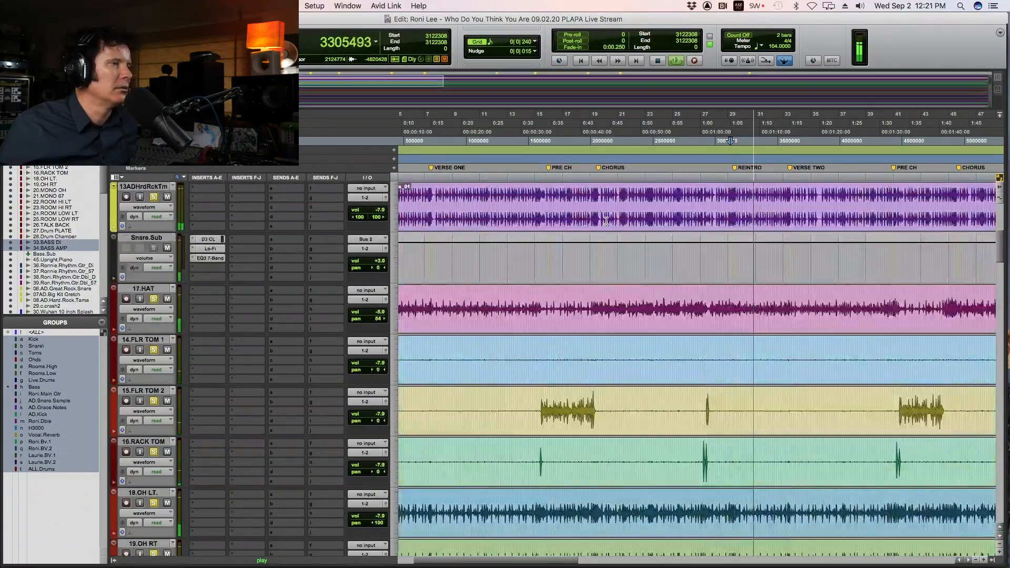
pyautogui.scroll(1, 607, 221)
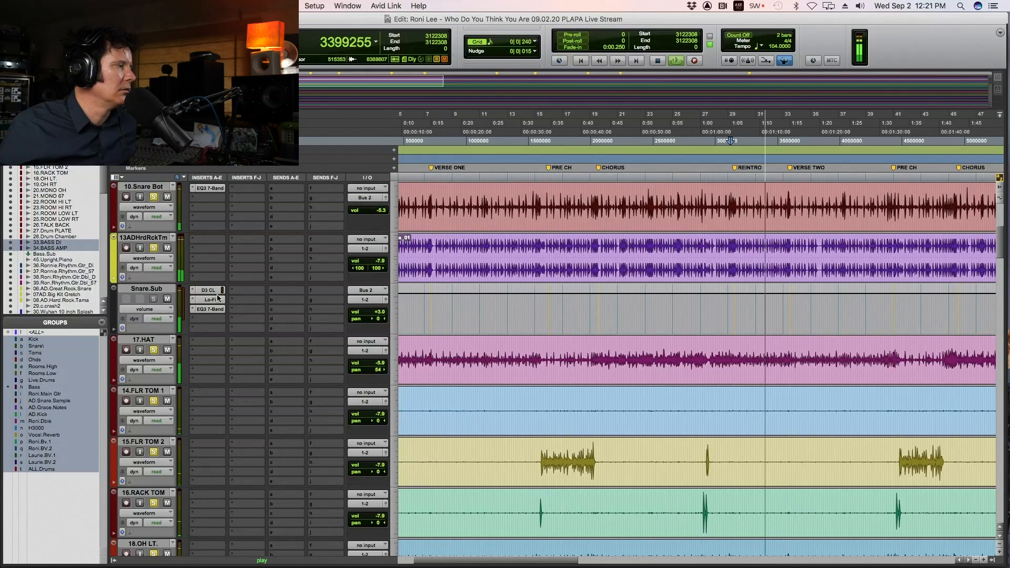
pyautogui.scroll(1, 218, 298)
pyautogui.scroll(4, 229, 299)
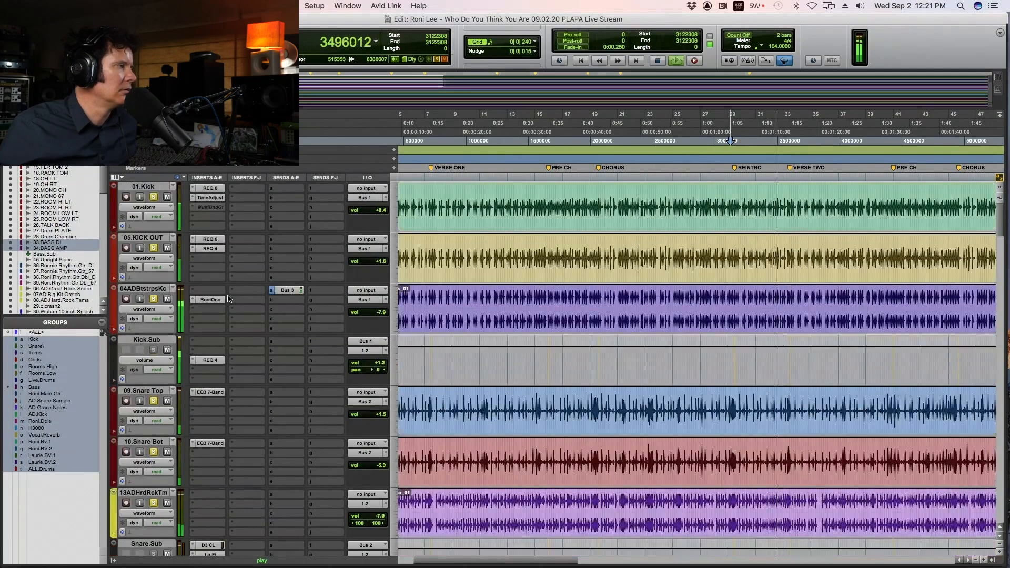
pyautogui.click(213, 300)
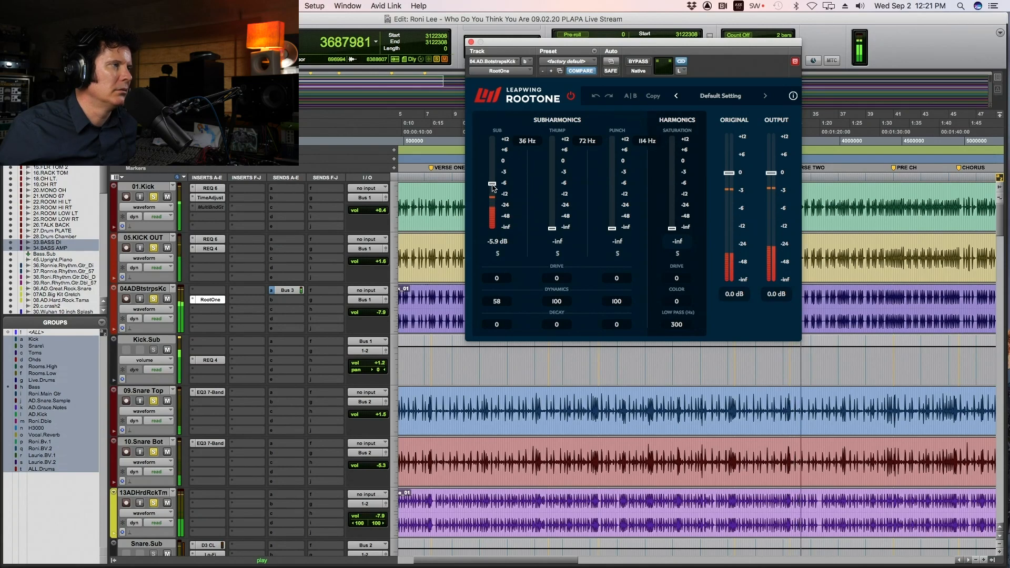
pyautogui.moveTo(494, 187); pyautogui.dragTo(494, 186)
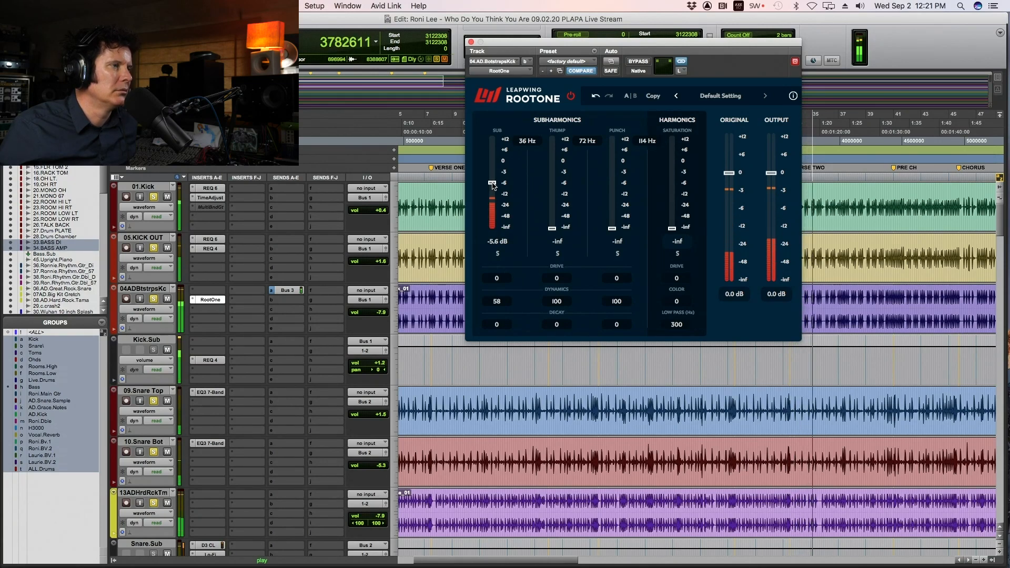
# Set the kick's RootOne harmonics saturation to -11.6 dB and its Sub drive to 20
pyautogui.moveTo(673, 228); pyautogui.dragTo(679, 195)
pyautogui.moveTo(498, 282); pyautogui.dragTo(508, 280)
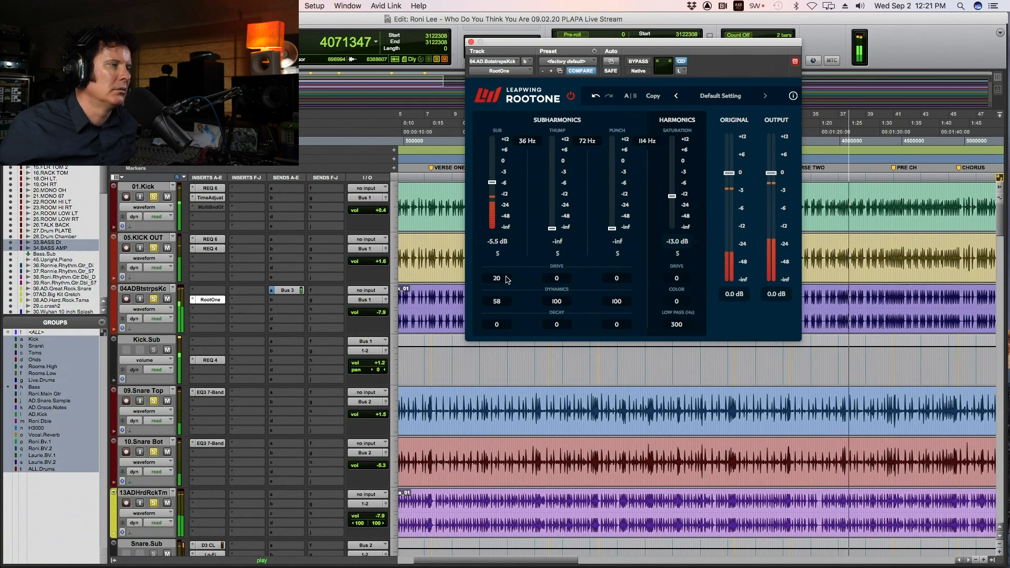
pyautogui.moveTo(673, 197); pyautogui.dragTo(674, 195)
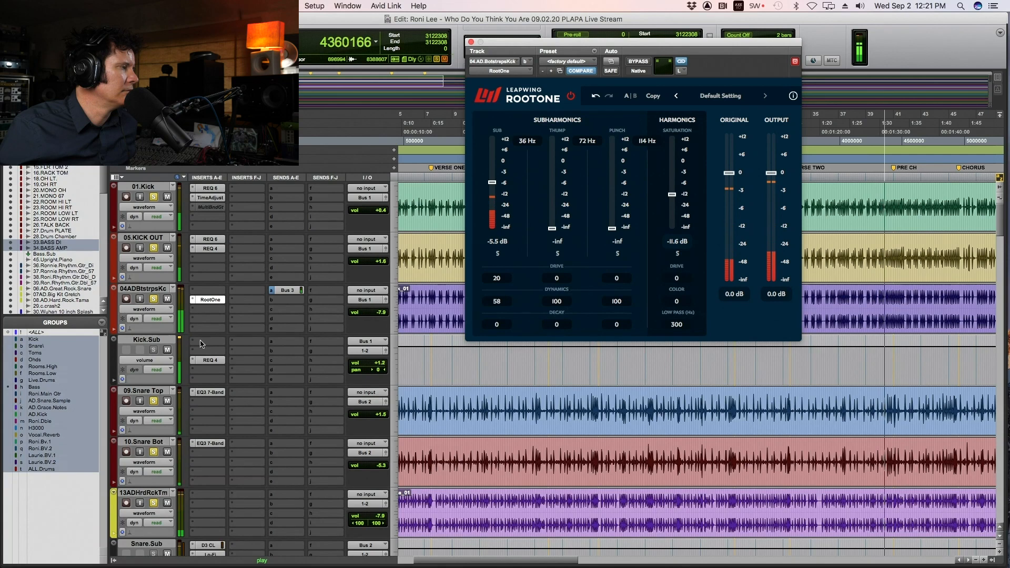
# Replace the REQ 4 equalizer on Kick.Sub with REQ 6 (mono)
pyautogui.click(210, 360)
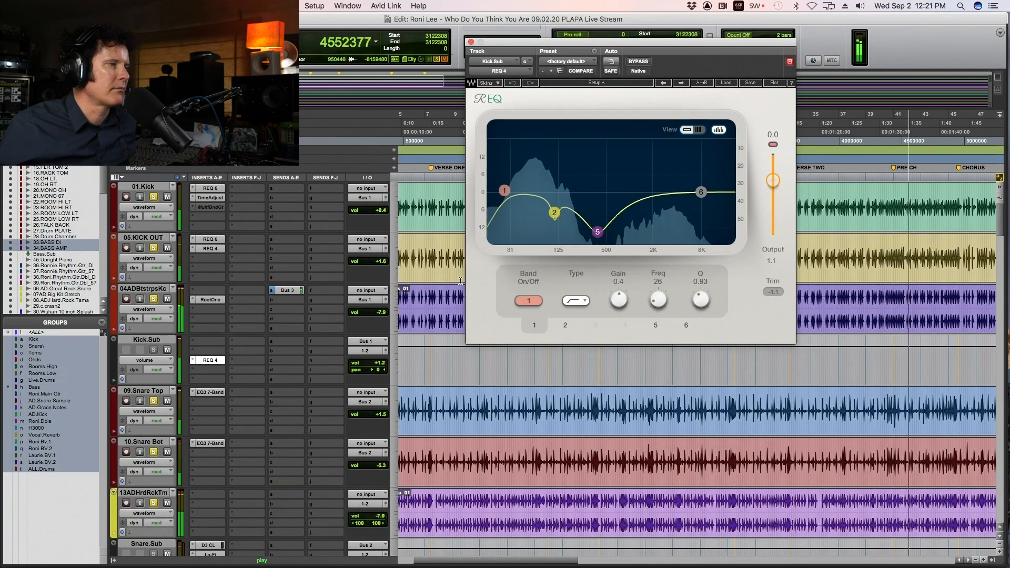
pyautogui.press('space')
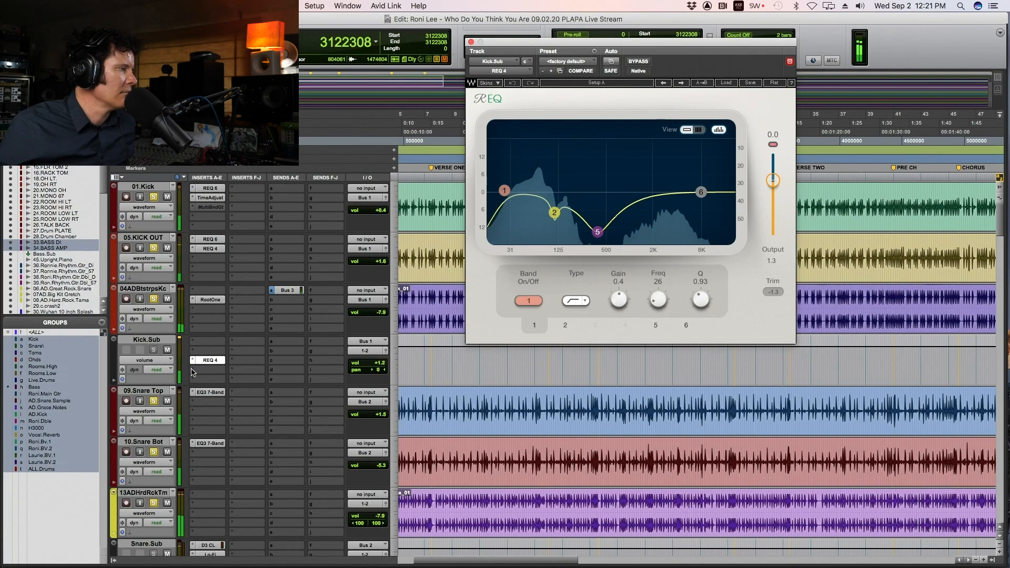
pyautogui.click(192, 363)
pyautogui.moveTo(226, 360)
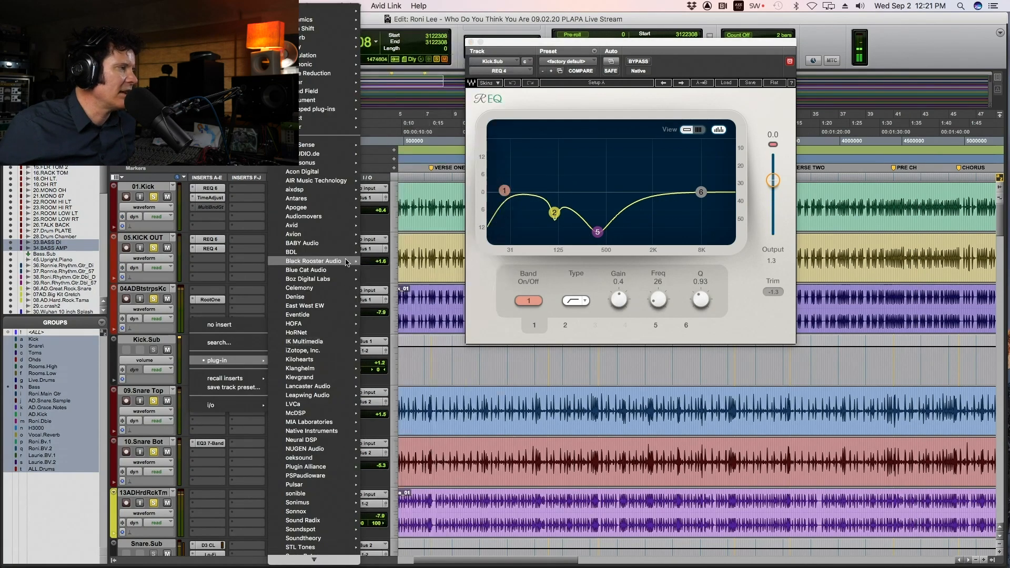
pyautogui.moveTo(327, 10)
pyautogui.scroll(-10, 443, 440)
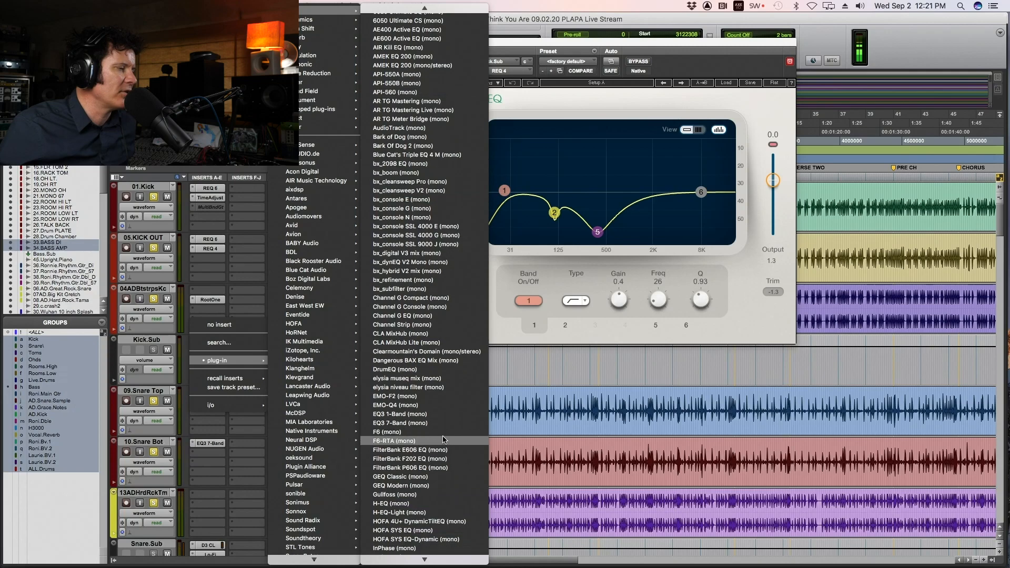
pyautogui.scroll(-2, 443, 440)
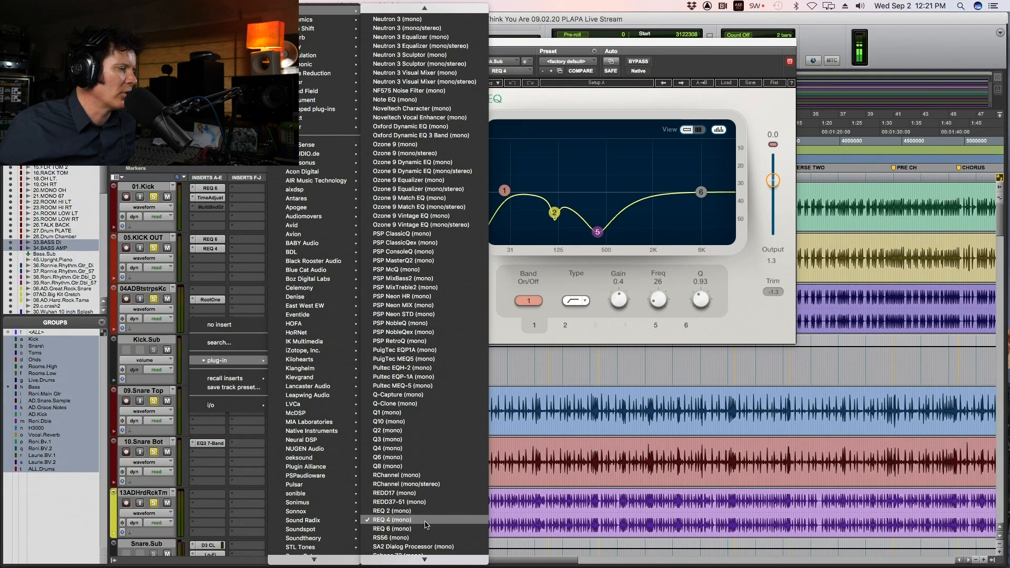
pyautogui.click(392, 529)
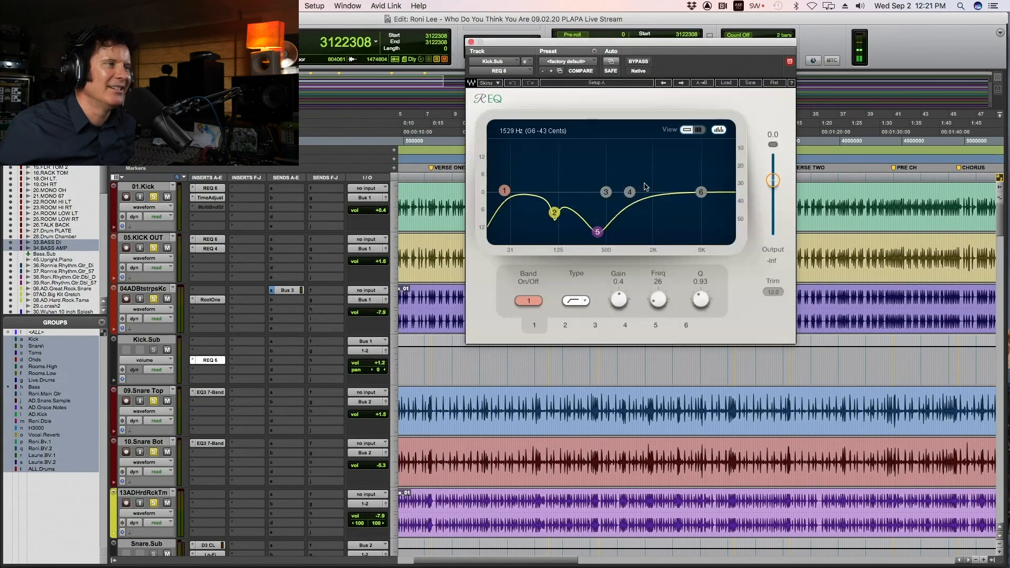
# On the Kick.Sub REQ 6, place band 4 at 2123 Hz and set band 3 to 58 Hz, gain 2.9 and Q 1.14
pyautogui.moveTo(632, 198); pyautogui.dragTo(643, 197)
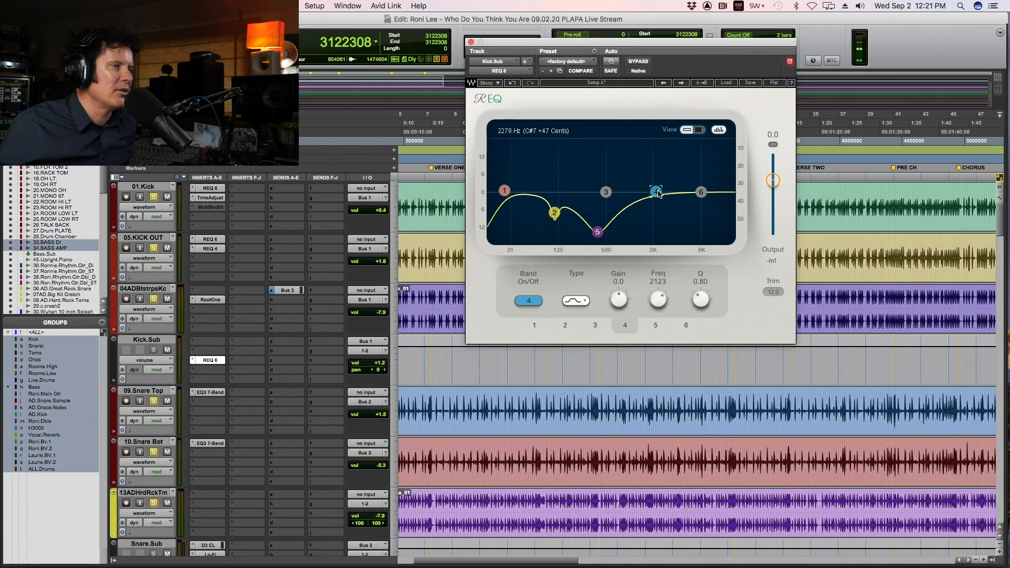
pyautogui.moveTo(608, 194); pyautogui.dragTo(570, 192)
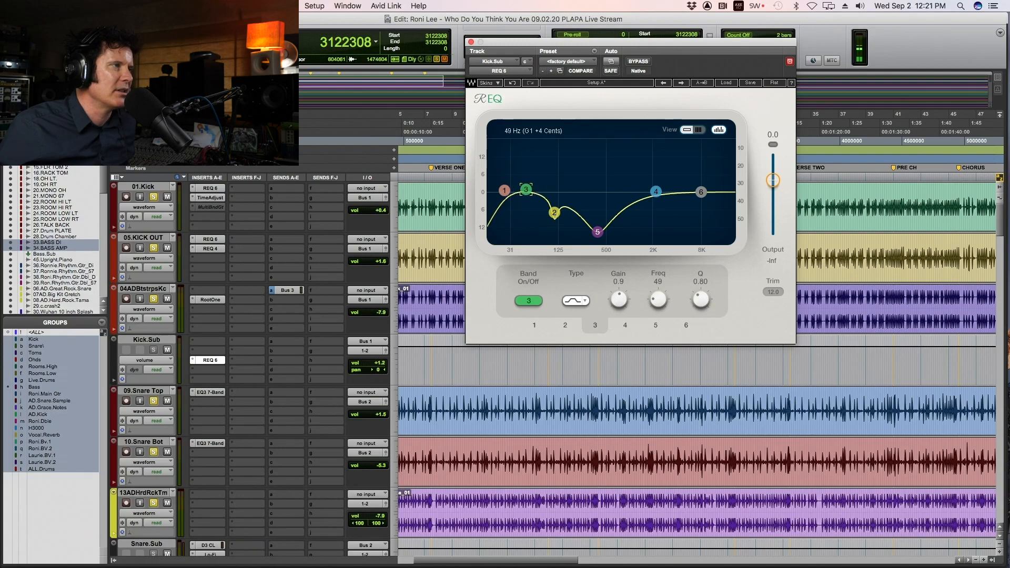
pyautogui.press('space')
pyautogui.moveTo(529, 190); pyautogui.dragTo(532, 184)
pyautogui.moveTo(701, 300); pyautogui.dragTo(701, 294)
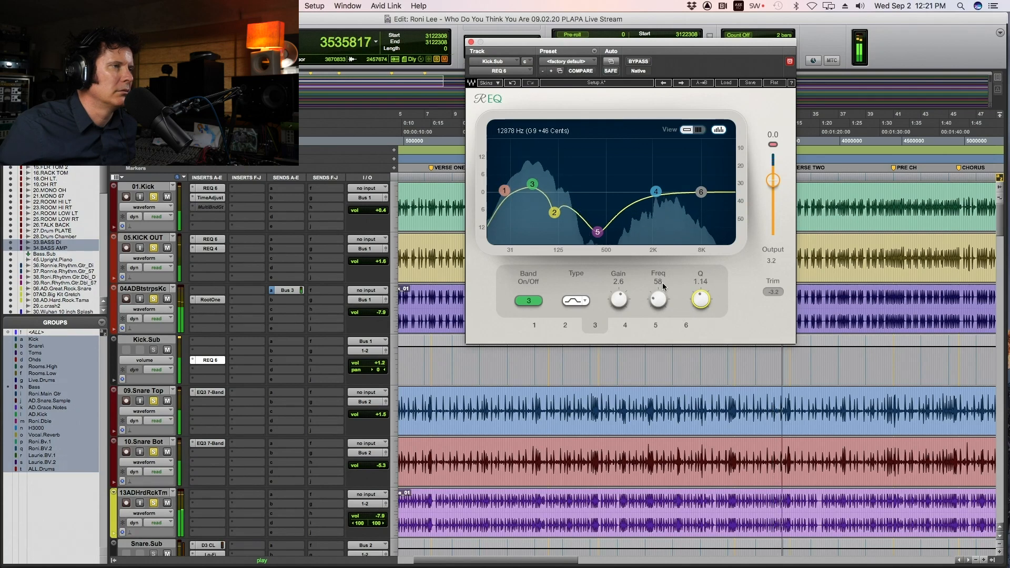
pyautogui.moveTo(533, 184); pyautogui.dragTo(532, 183)
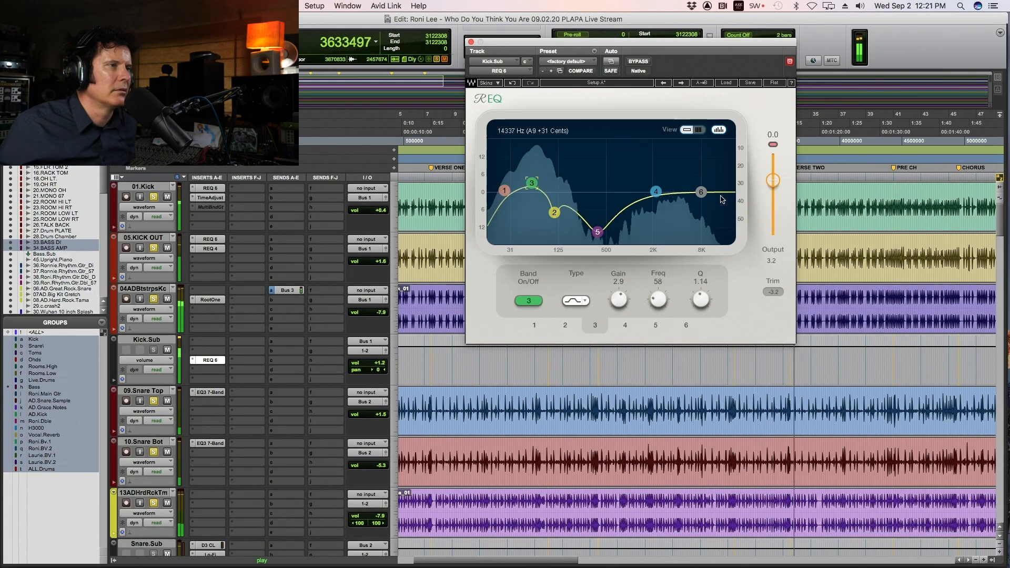
# Set band 4 of the Kick.Sub REQ 6 to 2694 Hz with a gain of 3.3, close it and show the whole song
pyautogui.moveTo(656, 191)
pyautogui.mouseDown()
pyautogui.moveTo(653, 158)
pyautogui.moveTo(664, 182)
pyautogui.mouseUp()
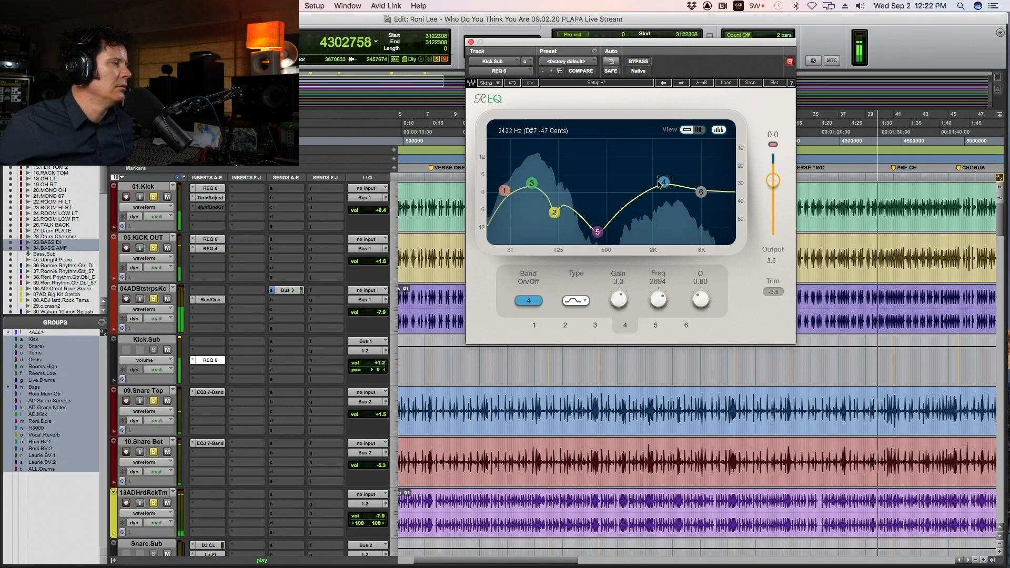
pyautogui.click(471, 42)
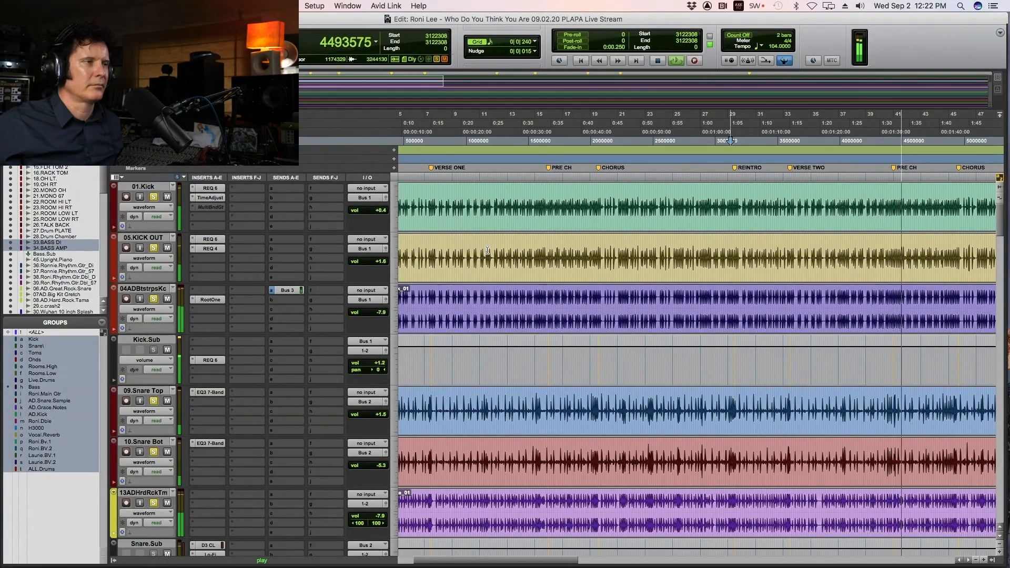
pyautogui.hotkey('alt', 'a')
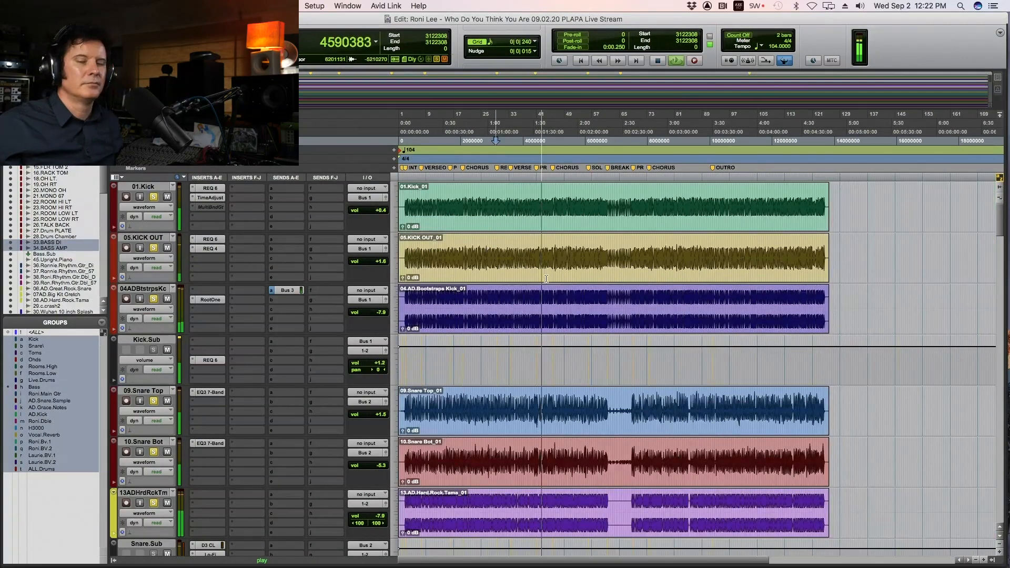
pyautogui.scroll(-3, 552, 319)
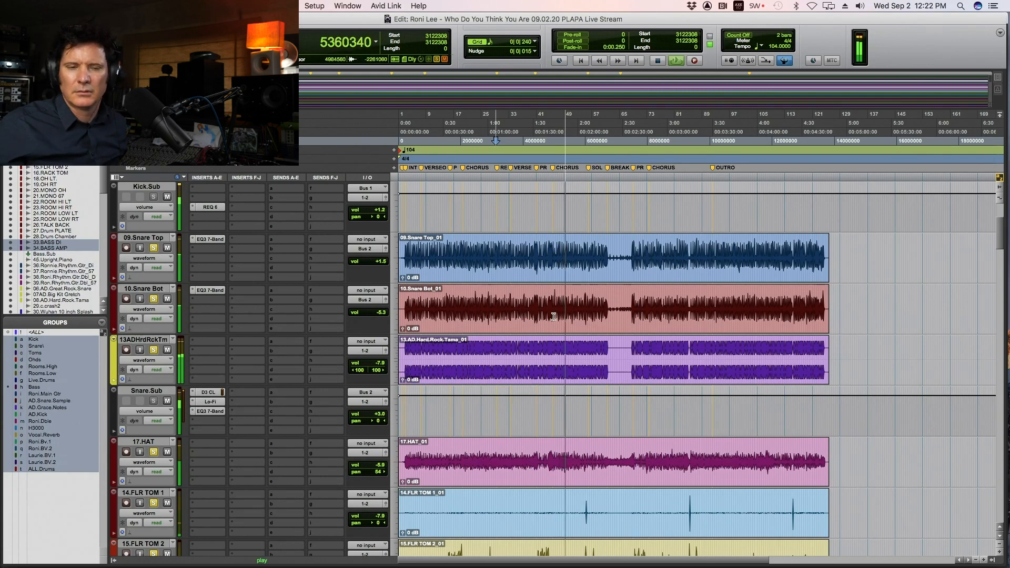
# Solo the muted Nord organ track along with the other soloed tracks and play from the pre-chorus before the first chorus
pyautogui.scroll(-15, 557, 330)
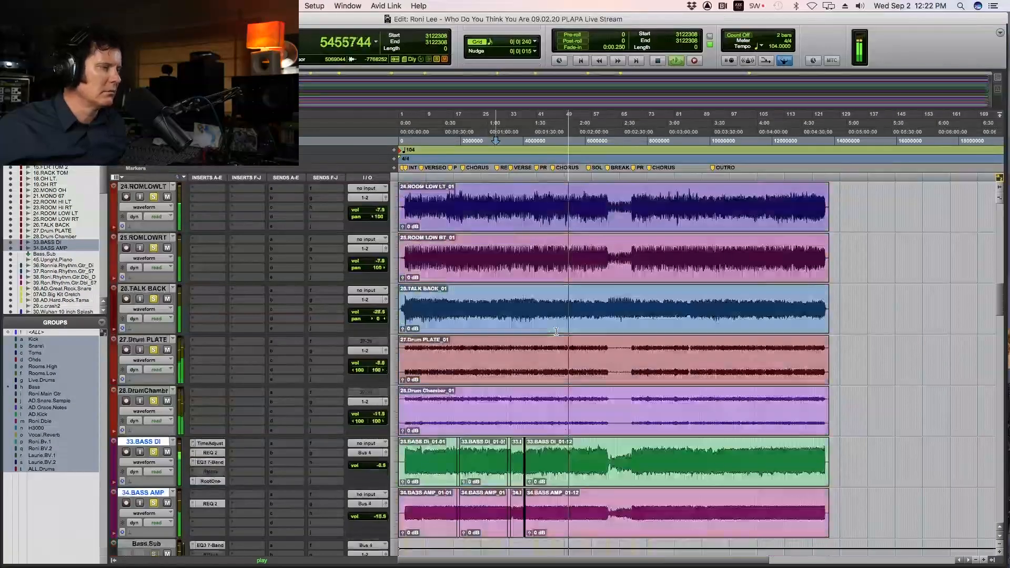
pyautogui.scroll(-6, 557, 331)
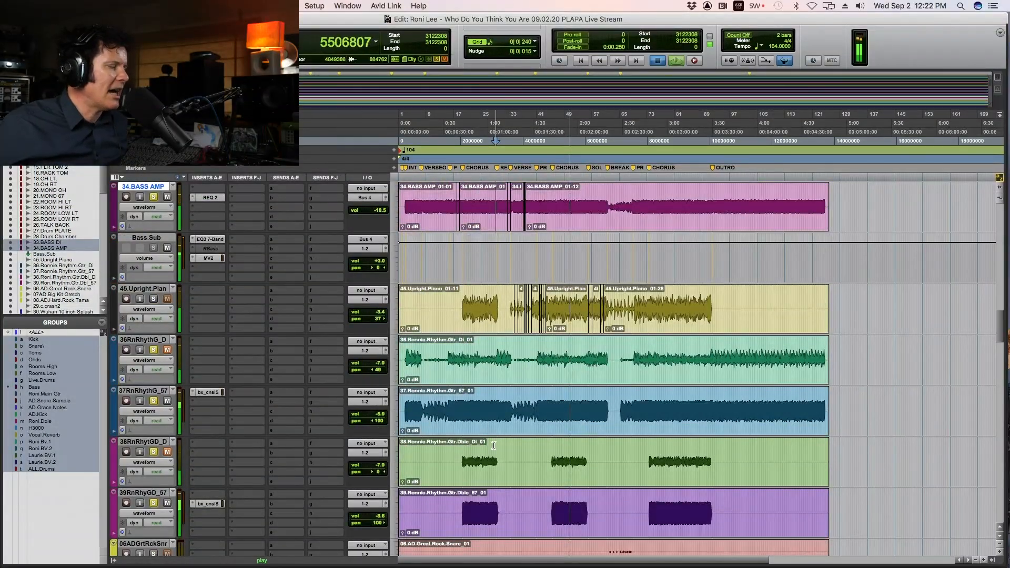
pyautogui.press('space')
pyautogui.scroll(-8, 494, 445)
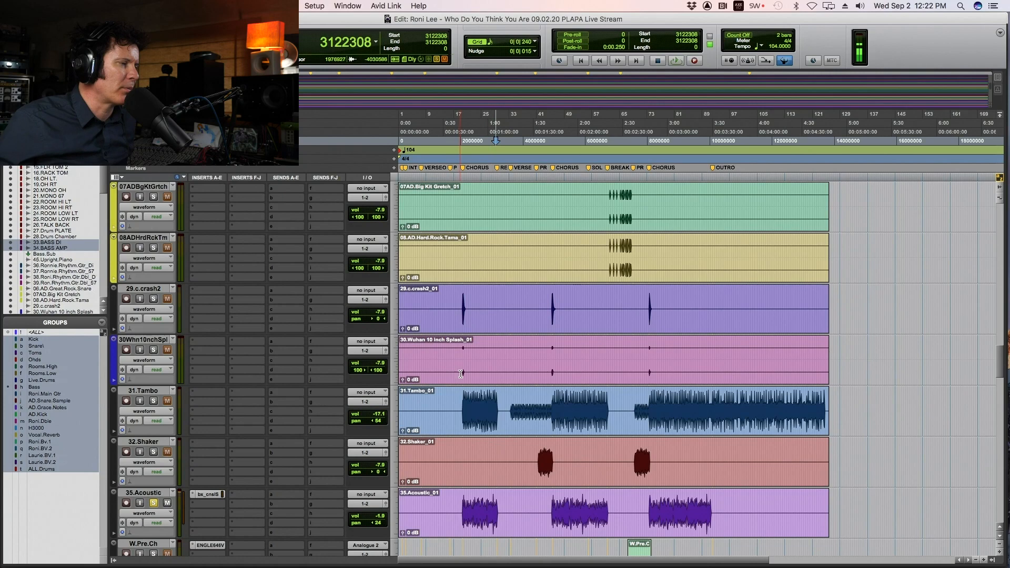
pyautogui.scroll(-8, 468, 398)
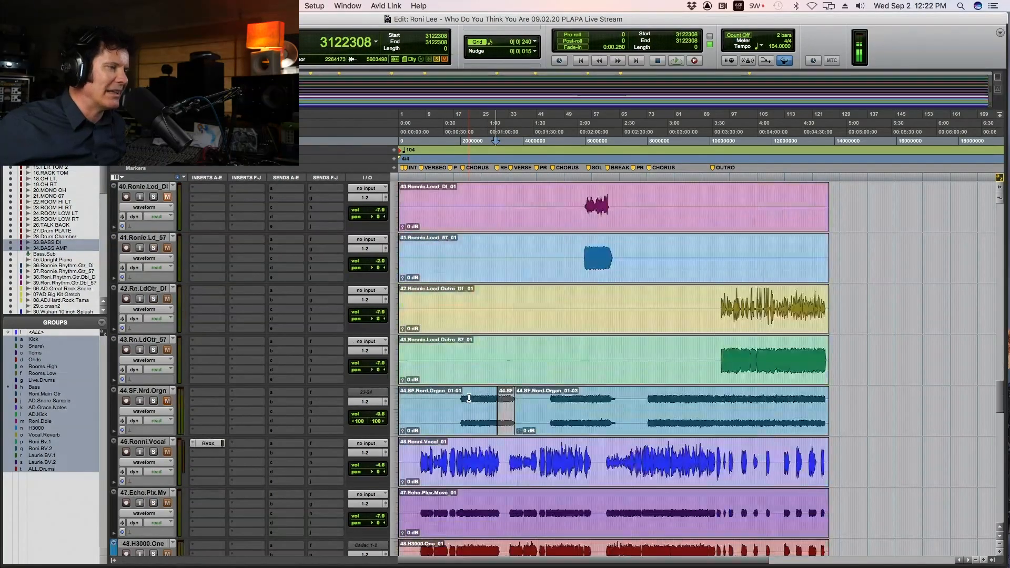
pyautogui.click(461, 402)
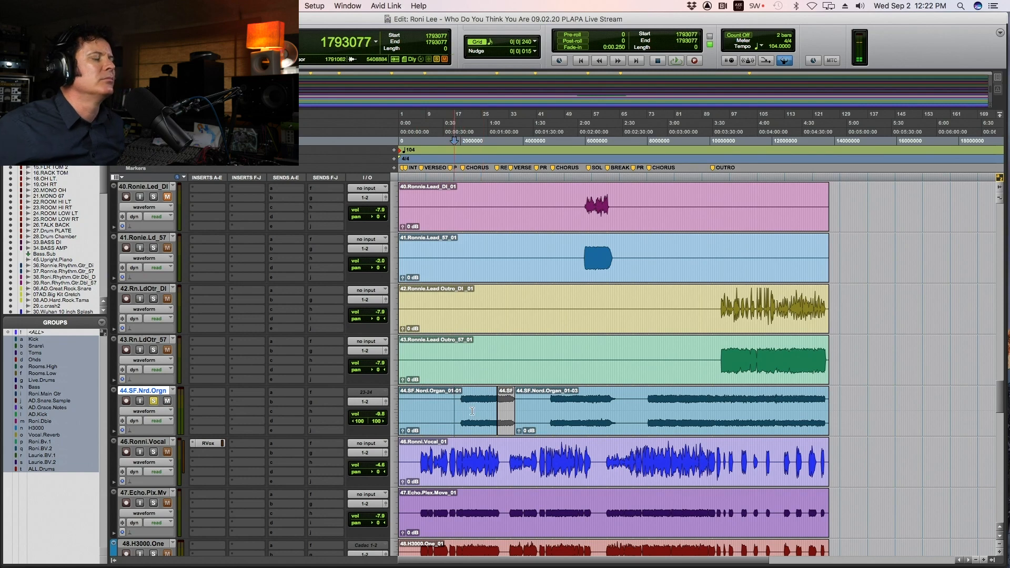
pyautogui.press('space')
pyautogui.moveTo(556, 399); pyautogui.dragTo(558, 399)
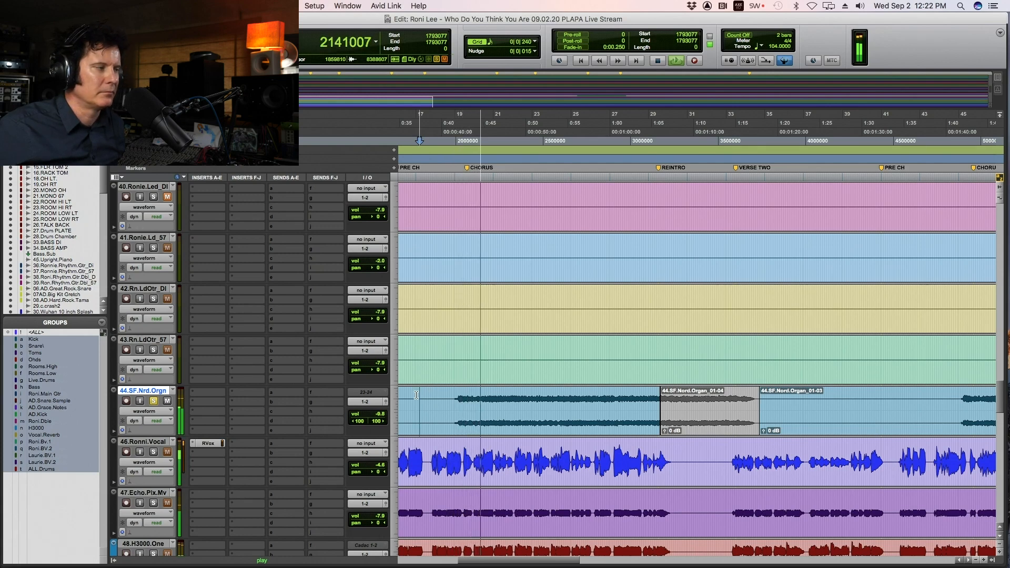
# Set the Nord organ track's volume to -3.9 dB during playback
pyautogui.moveTo(377, 418); pyautogui.dragTo(377, 416)
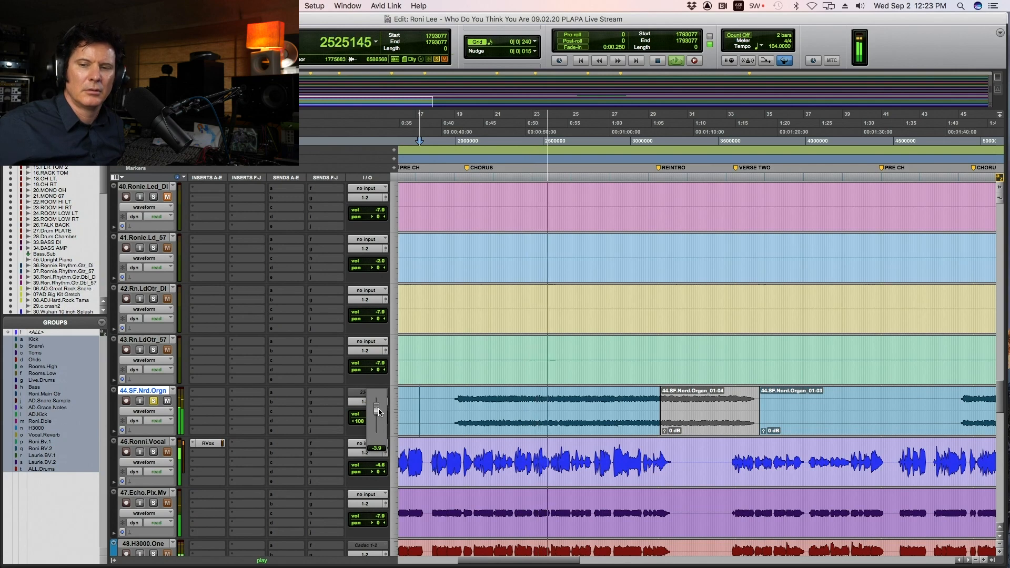
pyautogui.moveTo(378, 412); pyautogui.dragTo(380, 412)
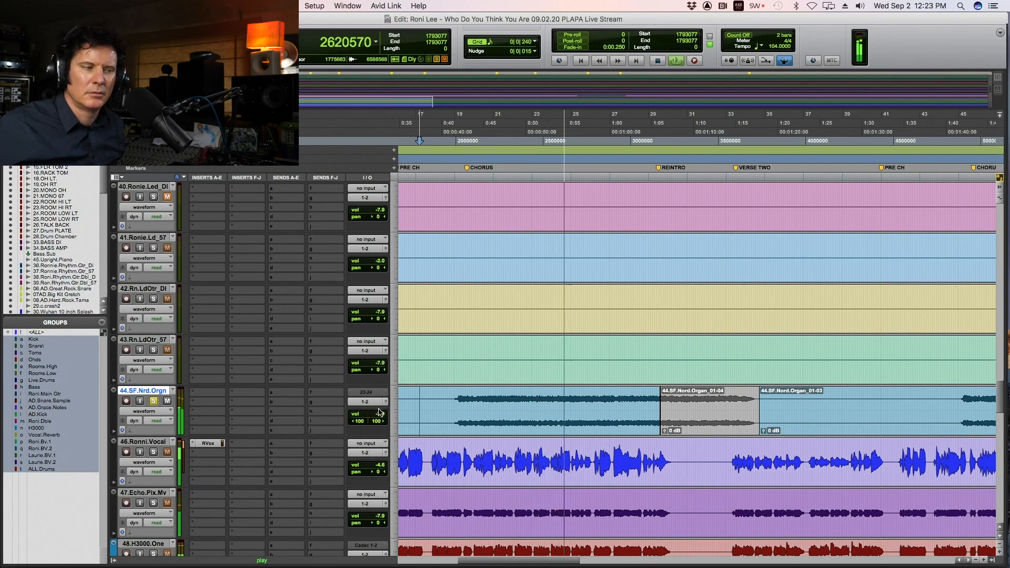
pyautogui.moveTo(380, 412); pyautogui.dragTo(381, 417)
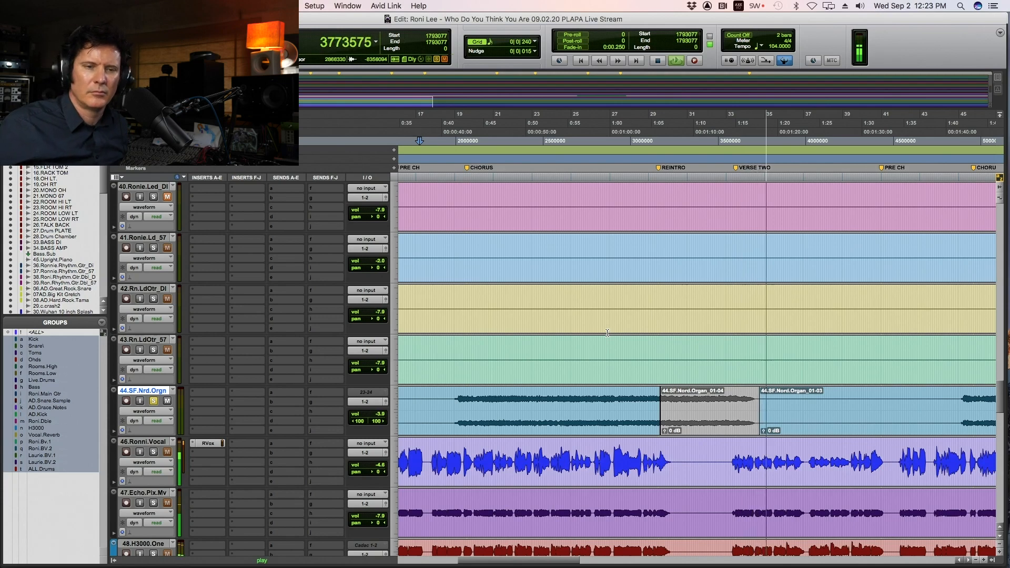
# Stop playback with the cursor at the reintro and examine the drum, guitar, piano, organ and vocal tracks around that section
pyautogui.click(659, 265)
pyautogui.press('space')
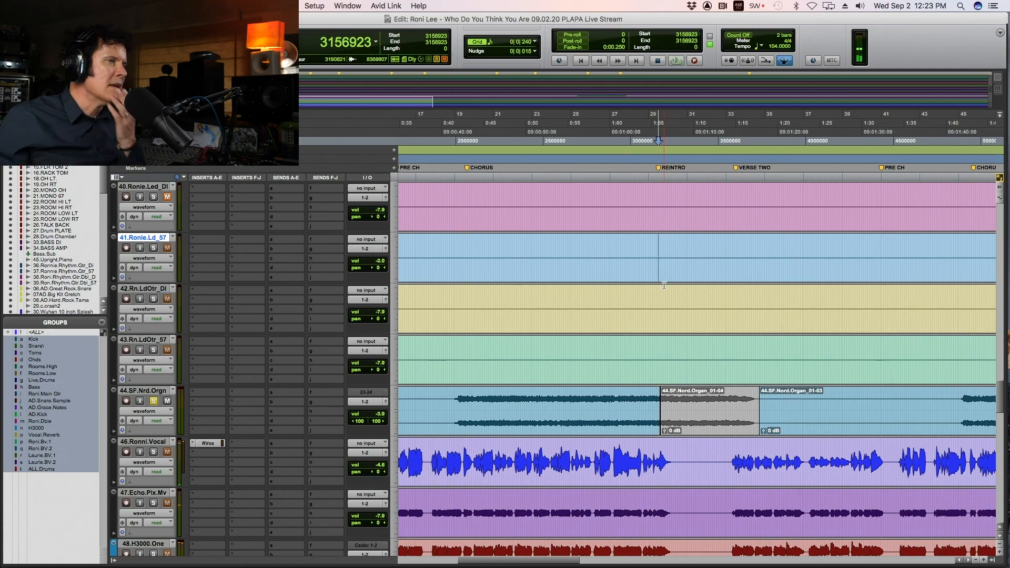
pyautogui.scroll(10, 668, 279)
pyautogui.scroll(10, 667, 285)
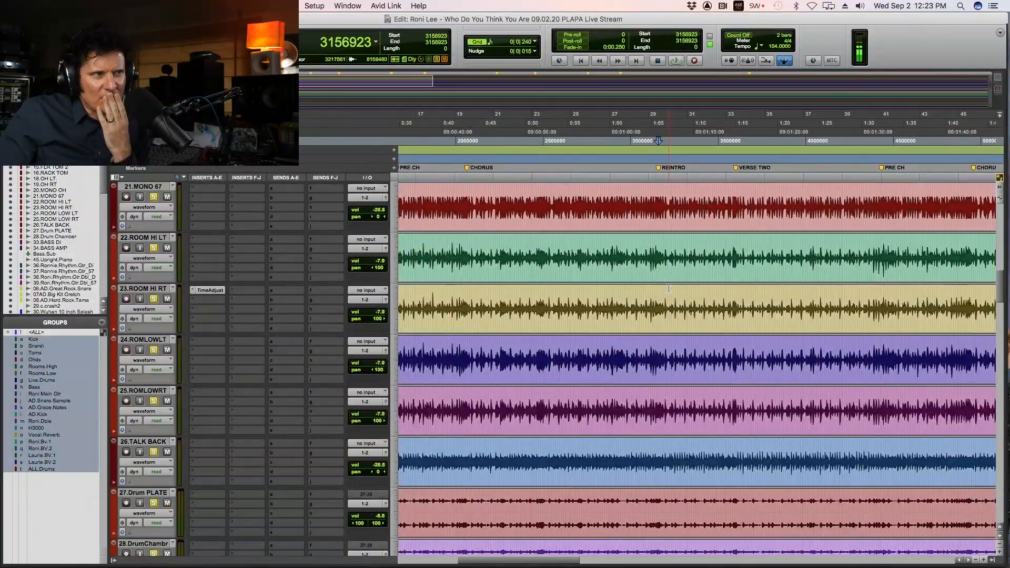
pyautogui.scroll(-10, 669, 289)
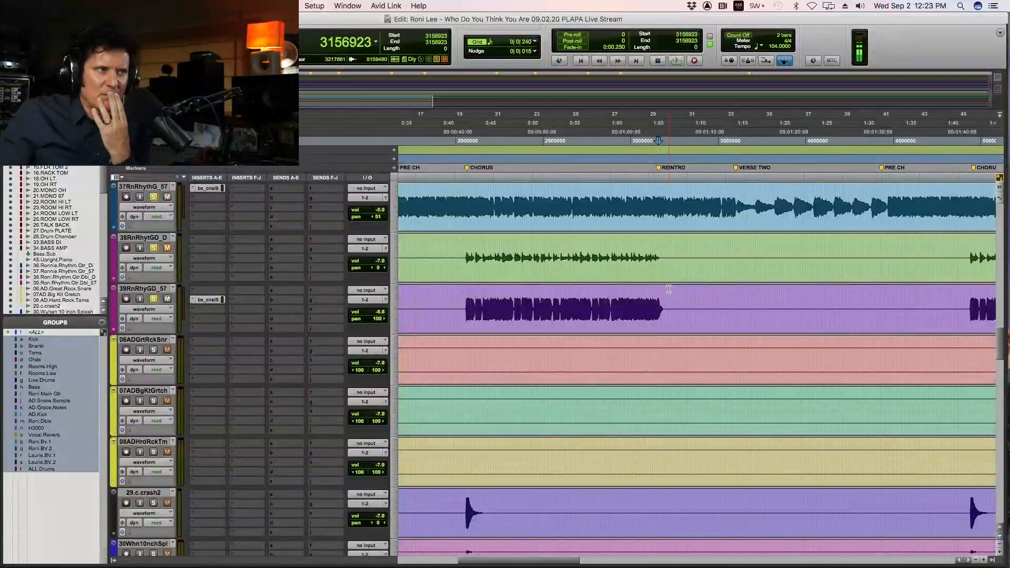
pyautogui.scroll(-2, 669, 289)
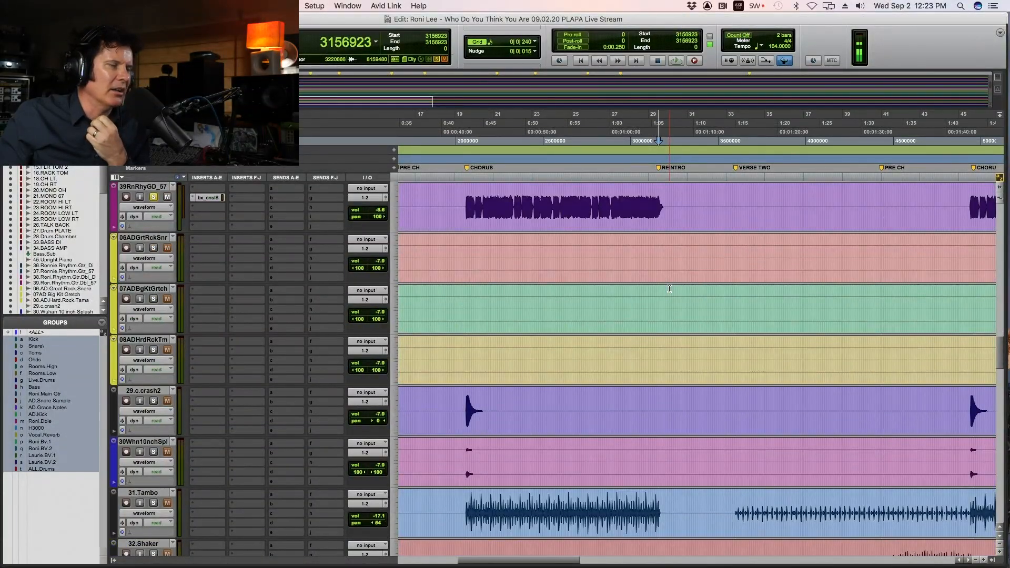
pyautogui.scroll(5, 669, 289)
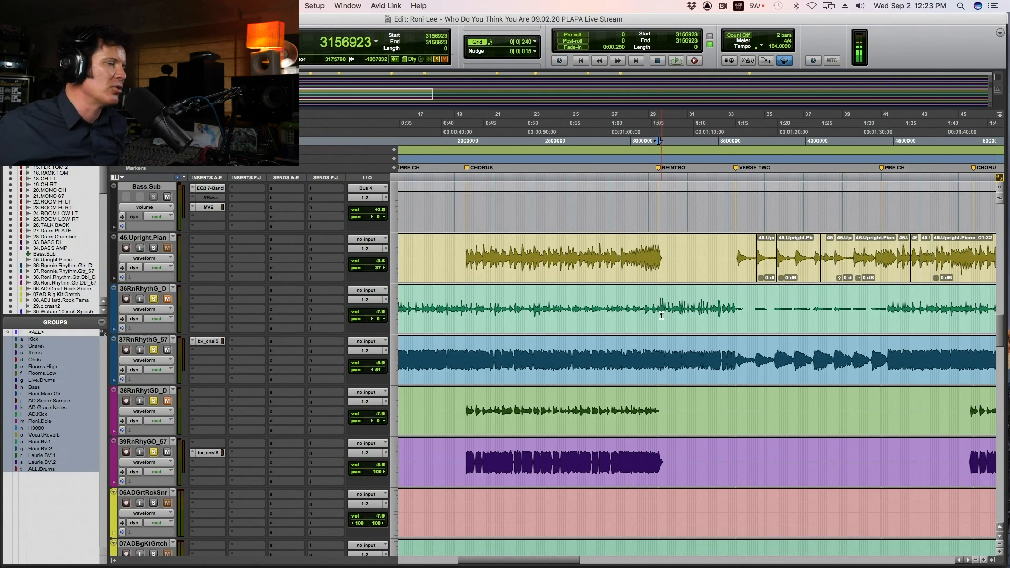
pyautogui.scroll(-15, 661, 316)
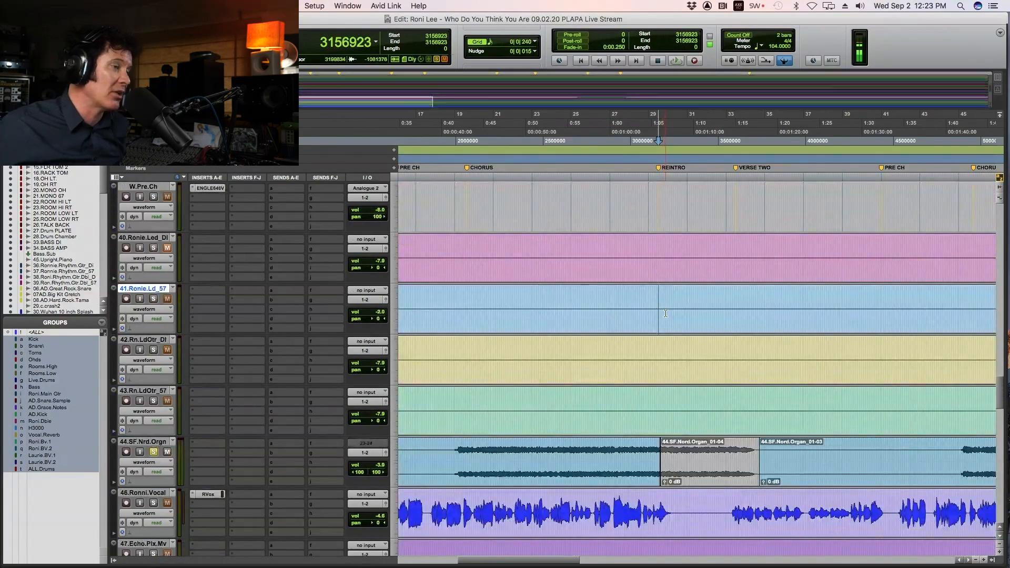
pyautogui.scroll(-2, 666, 313)
pyautogui.scroll(-2, 665, 314)
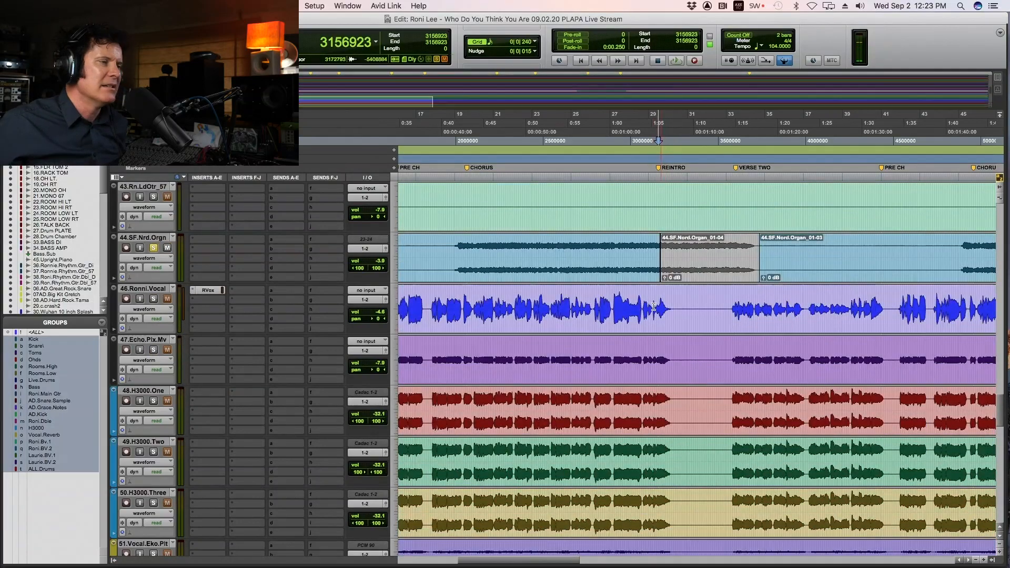